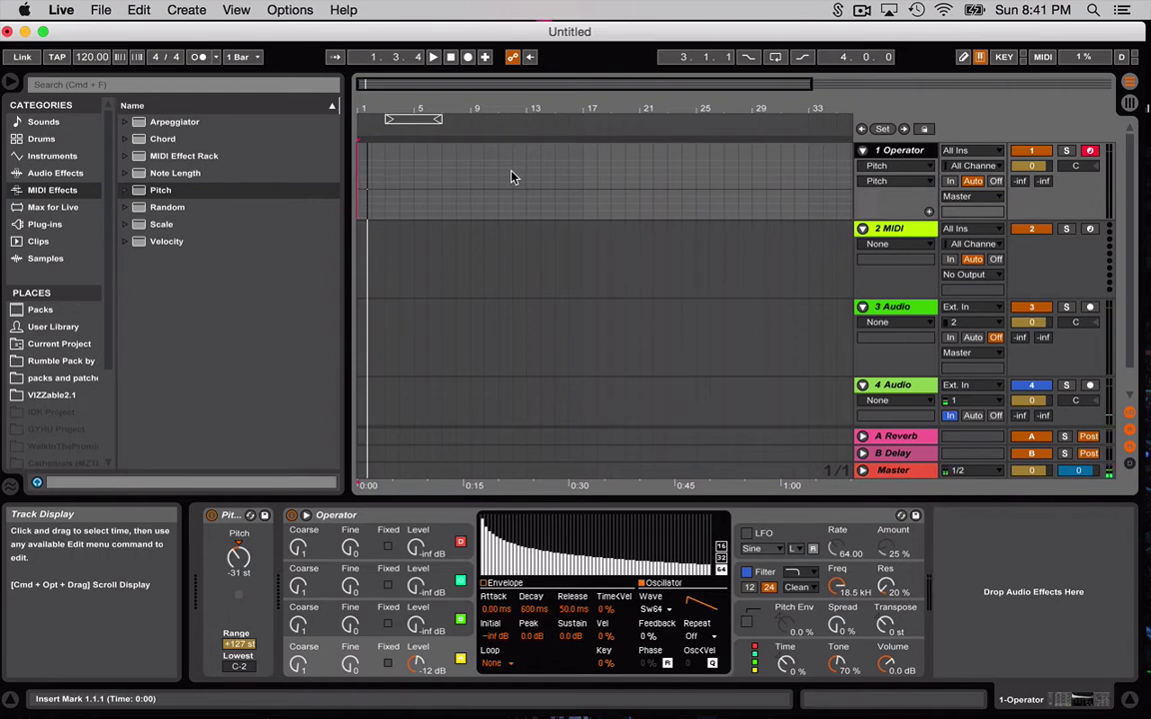
Return the transport to the start of the arrangement and set the session mixer's preview volume to -28.0 dB
{"action": "left_click", "coordinate": [450, 57]}
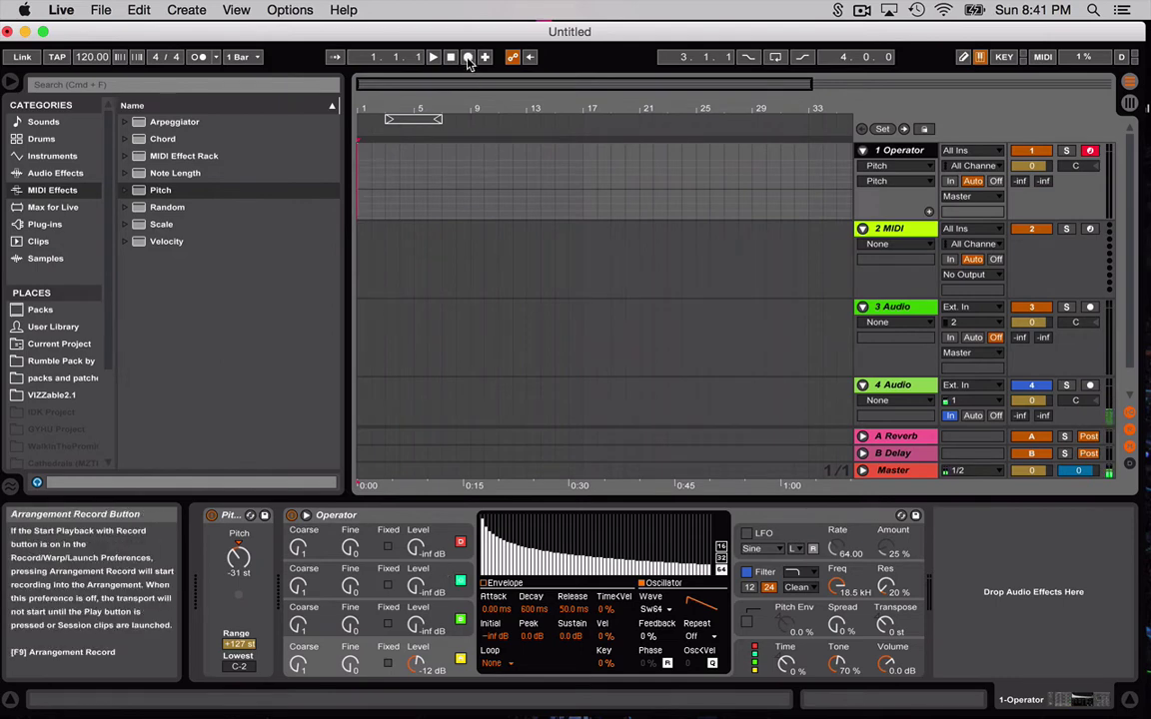
{"action": "key", "text": "Tab"}
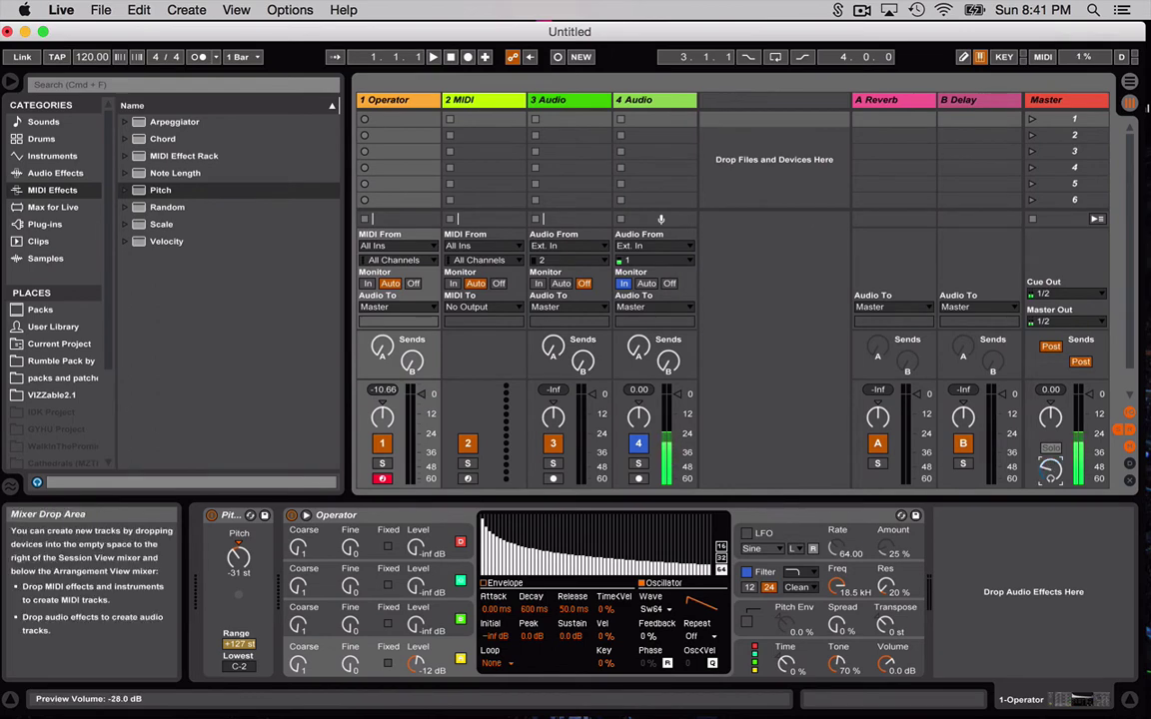
{"action": "key", "text": "Tab"}
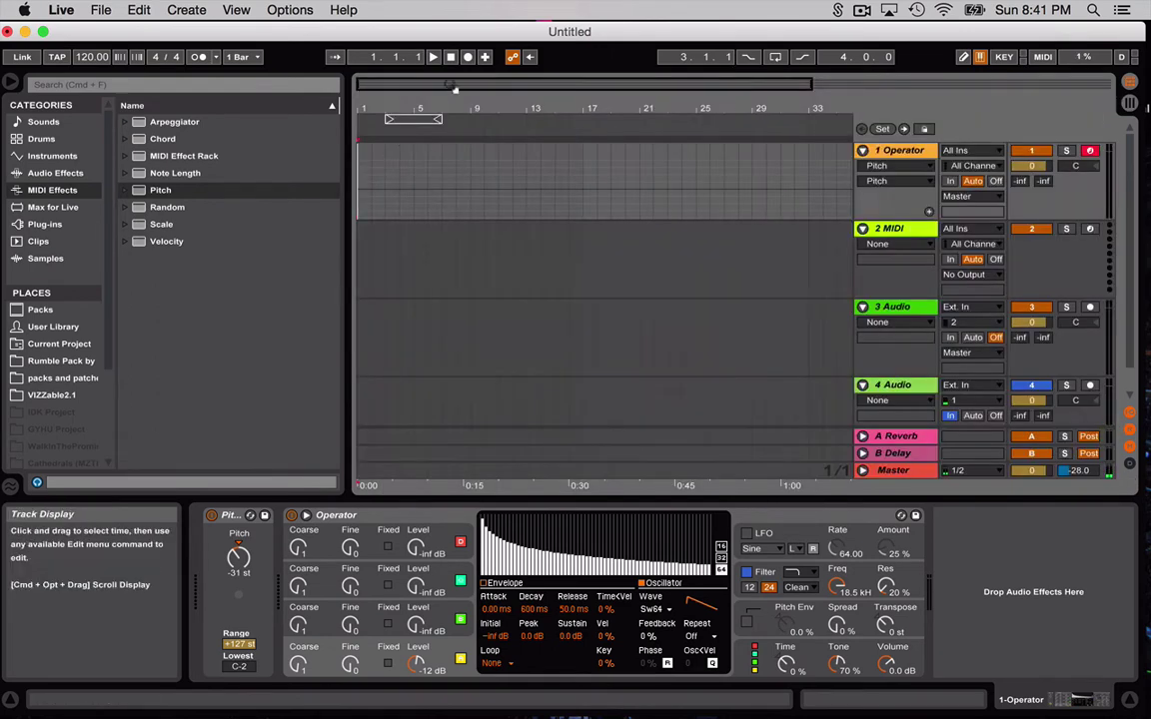
Record a held D3 note about two bars long into the Operator track from the start of the arrangement
{"action": "left_click", "coordinate": [215, 58]}
{"action": "left_click", "coordinate": [295, 57]}
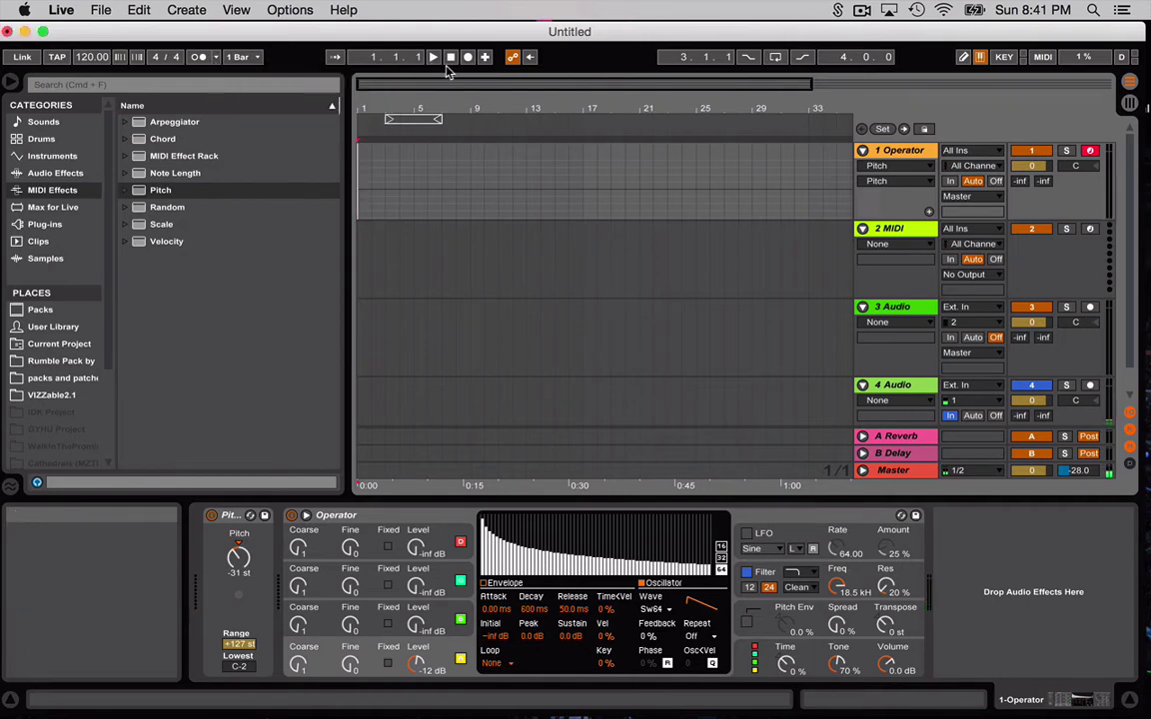
{"action": "left_click", "coordinate": [467, 58]}
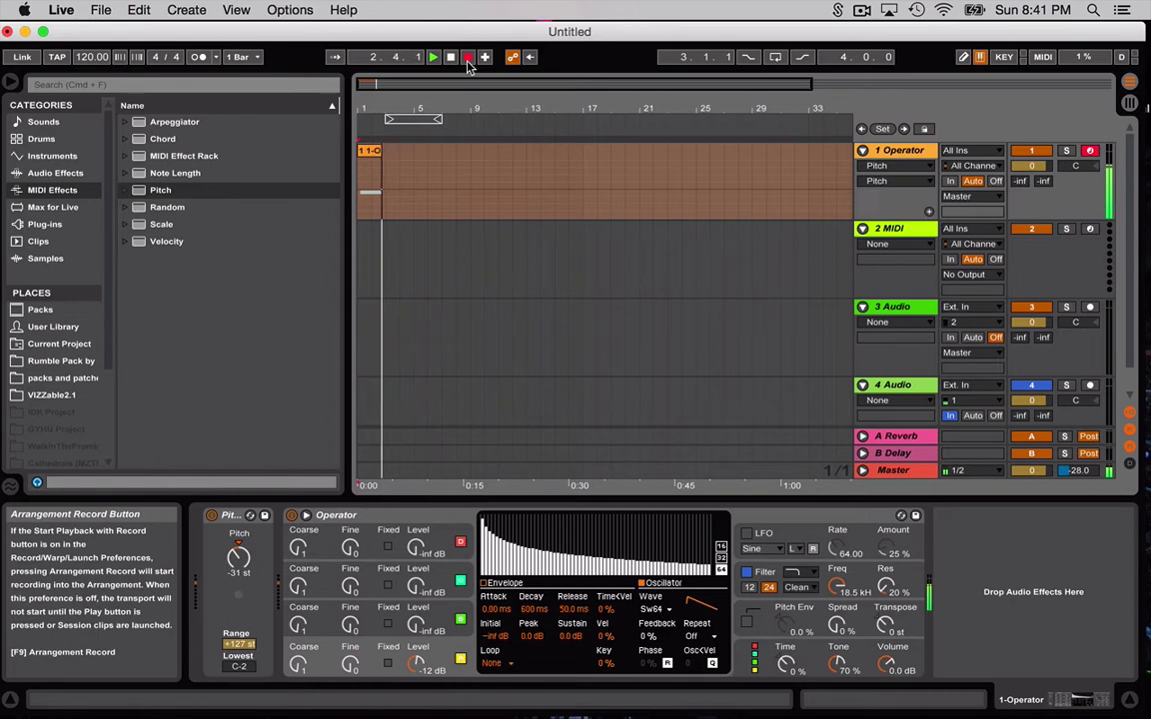
{"action": "key", "text": "space"}
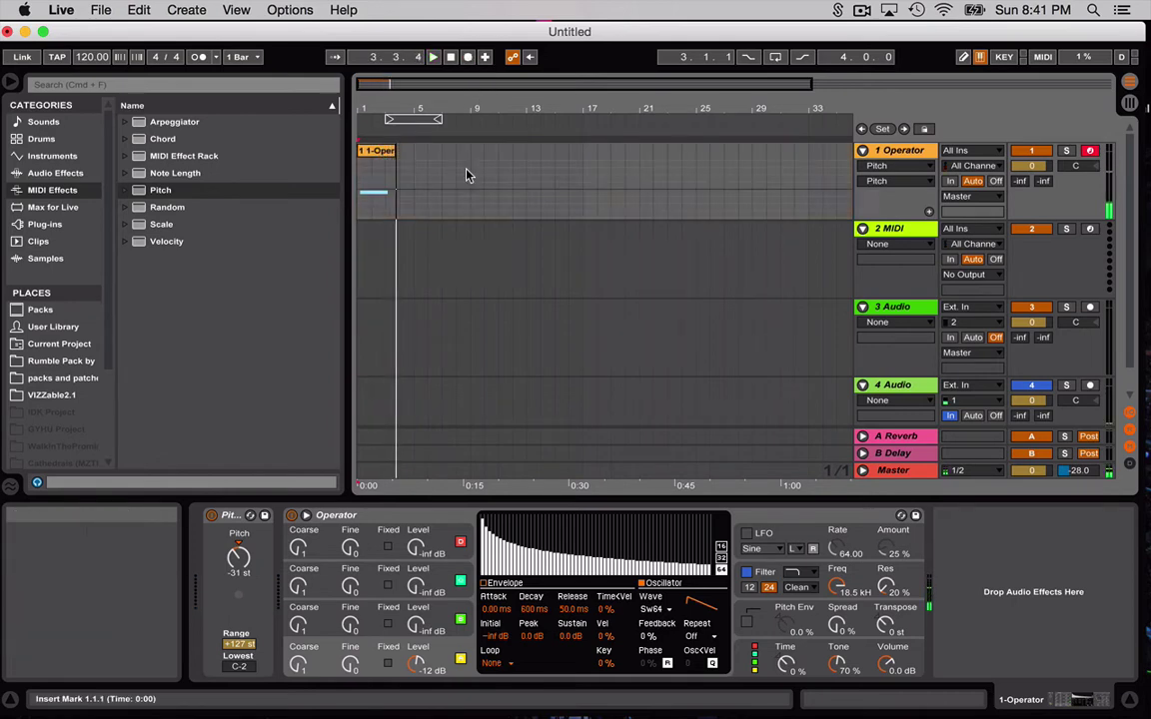
Make the recorded D3 note span from 1.1.1 to 4.1.1 and set the clip's end to 4.1.1
{"action": "left_click", "coordinate": [379, 152]}
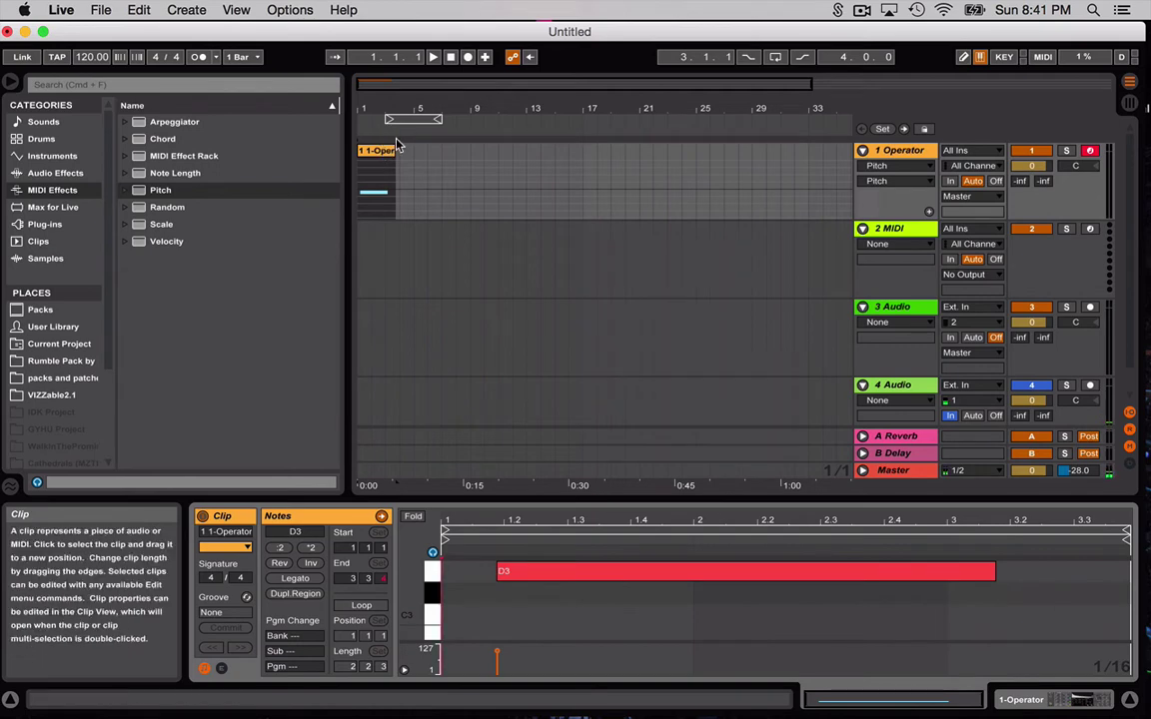
{"action": "left_click_drag", "start_coordinate": [637, 571], "coordinate": [571, 577]}
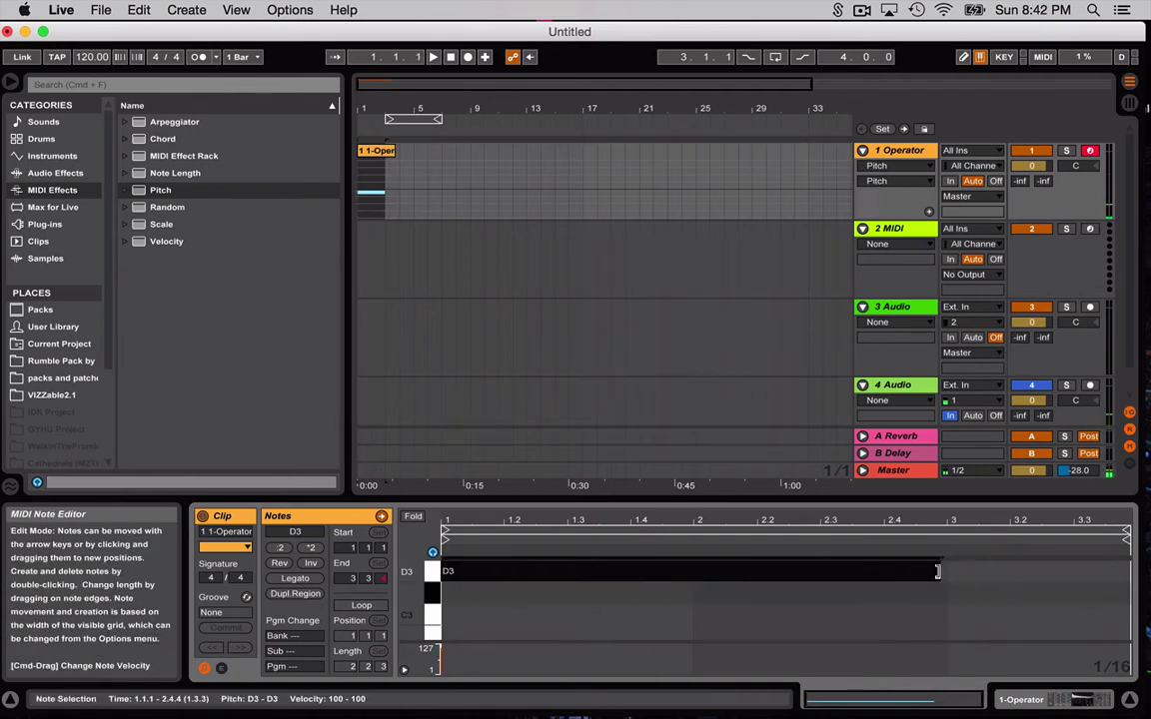
{"action": "left_click_drag", "start_coordinate": [937, 570], "coordinate": [1067, 586]}
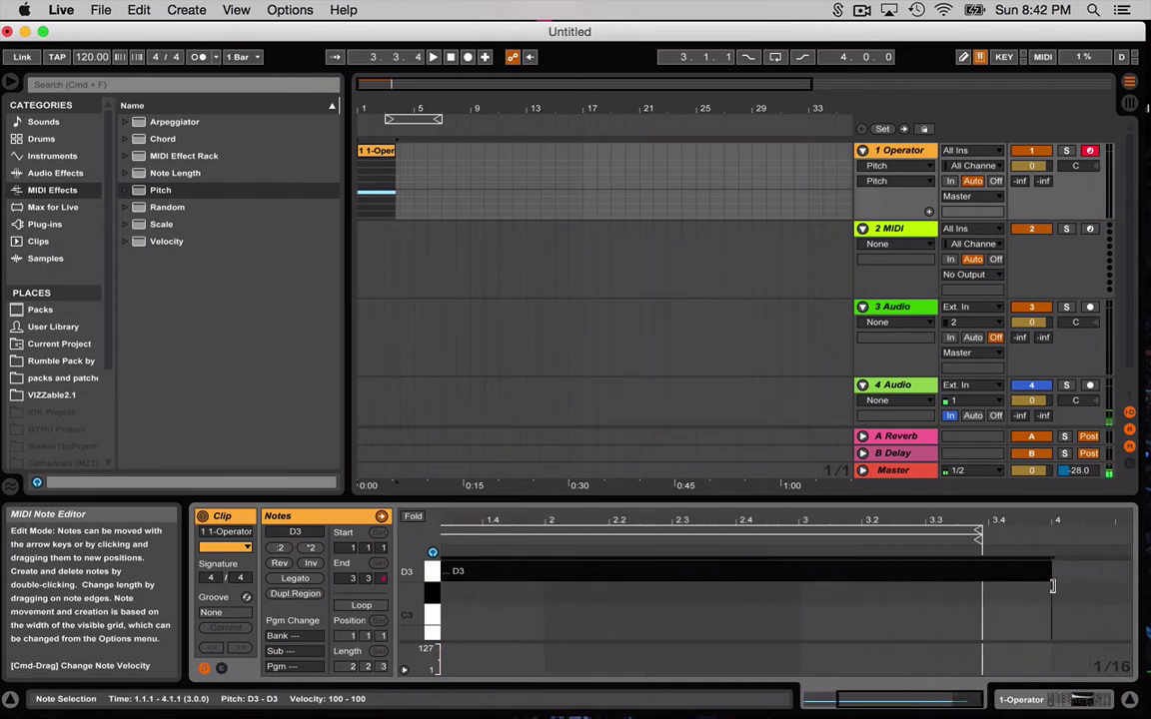
{"action": "left_click_drag", "start_coordinate": [979, 537], "coordinate": [1047, 532]}
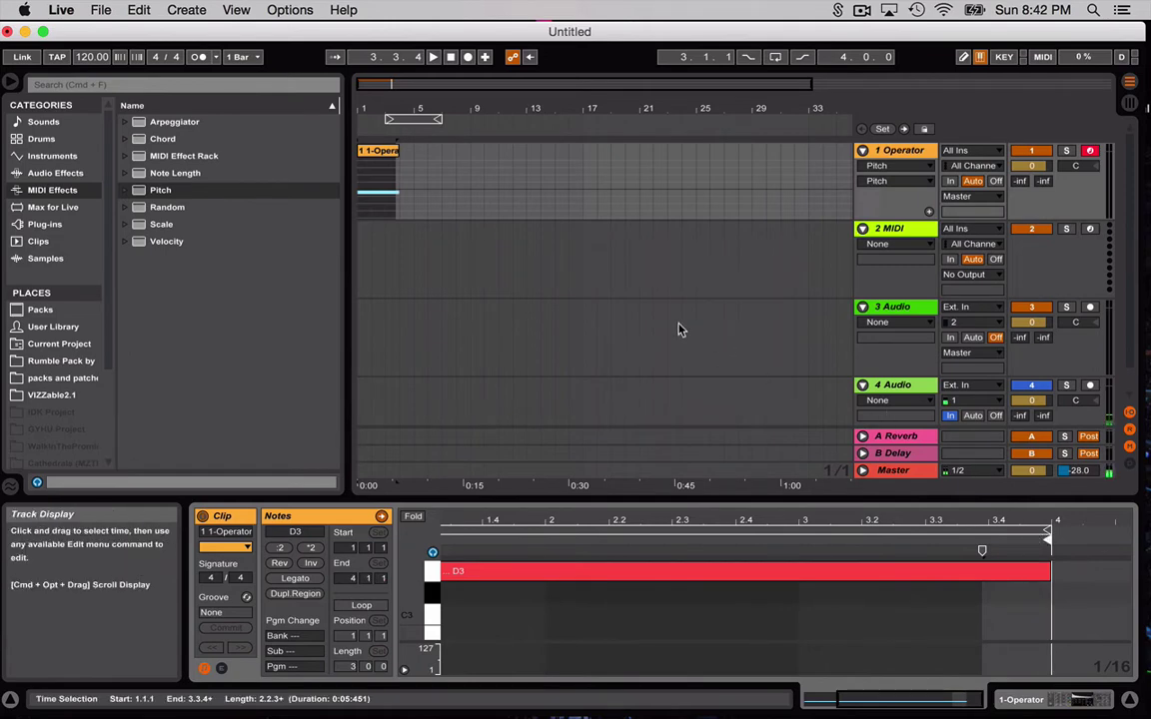
Freeze the Operator track and flatten it to audio
{"action": "left_click", "coordinate": [905, 156]}
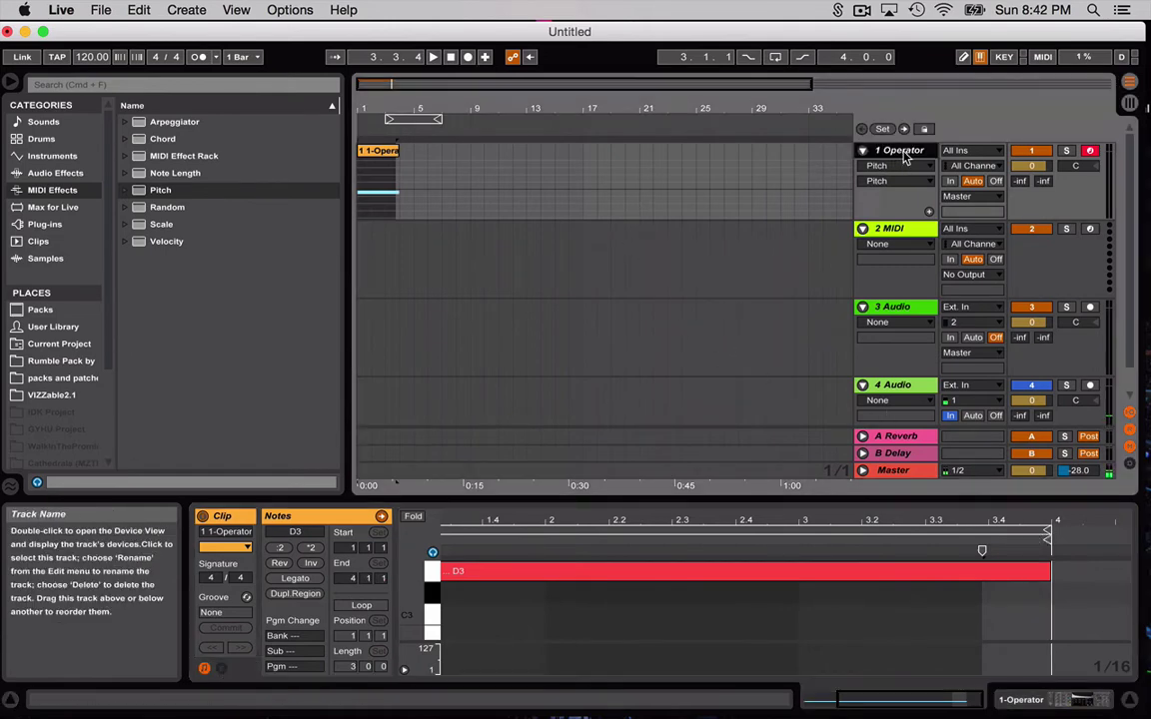
{"action": "right_click", "coordinate": [905, 155]}
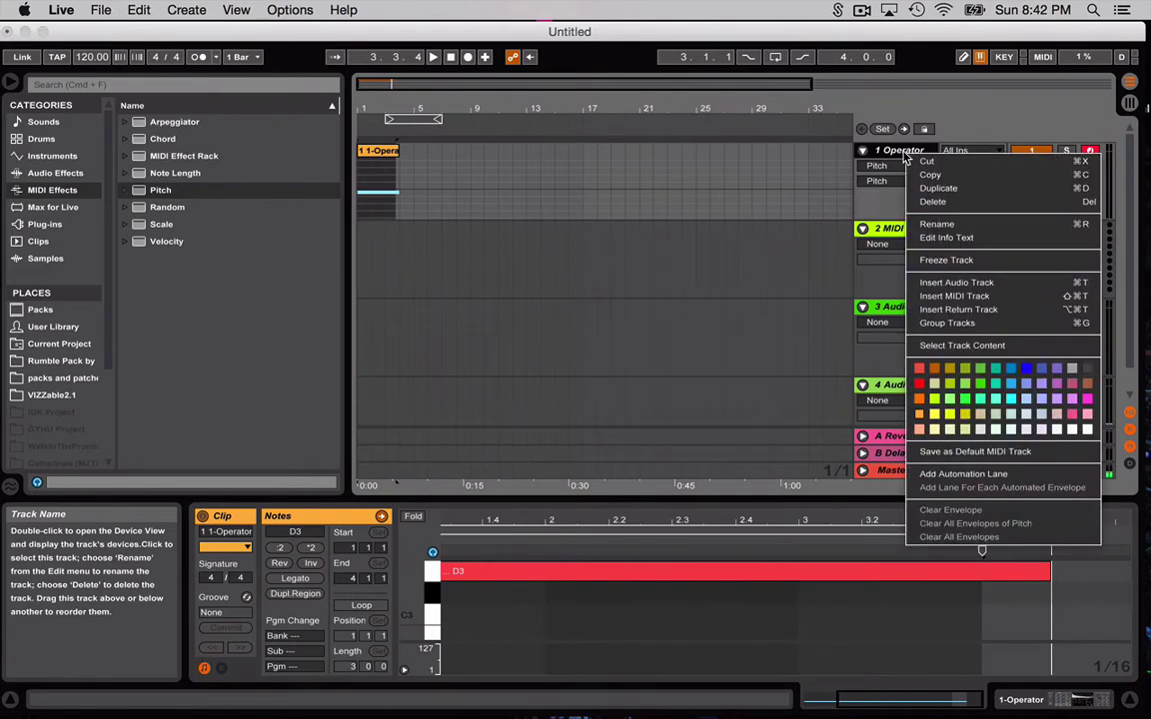
{"action": "left_click", "coordinate": [946, 261]}
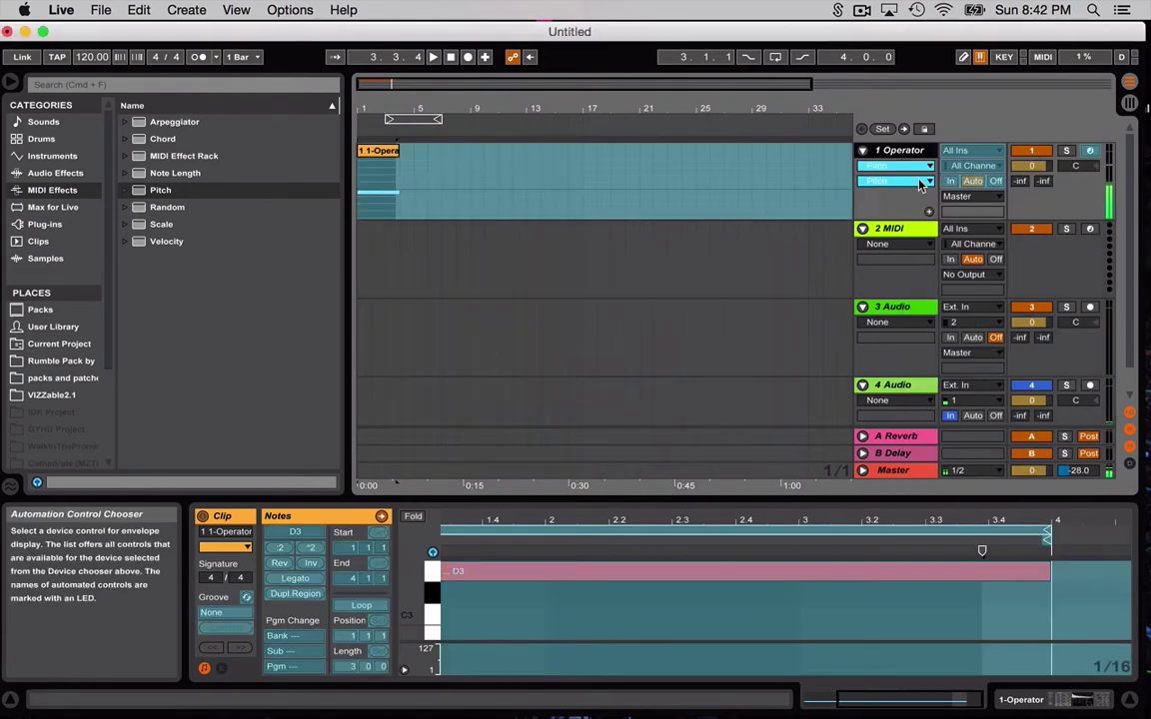
{"action": "right_click", "coordinate": [912, 149]}
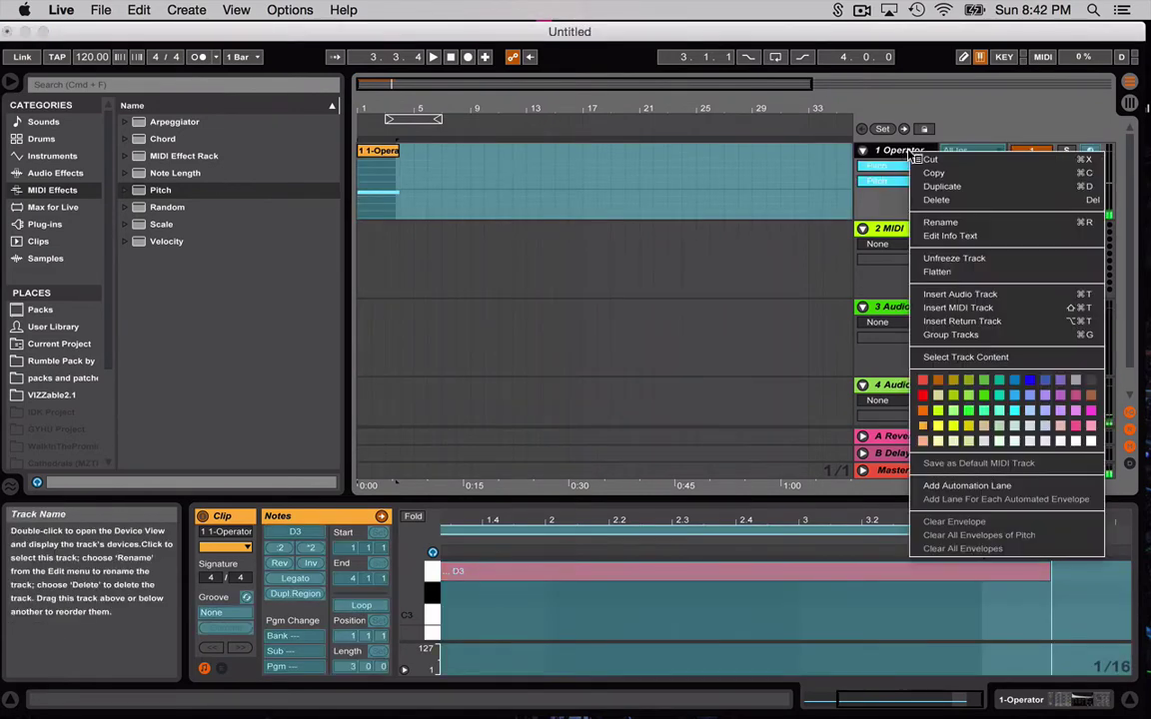
{"action": "left_click", "coordinate": [937, 272]}
Play back the flattened audio clip from within its first bars
{"action": "left_click", "coordinate": [430, 197]}
{"action": "left_click", "coordinate": [378, 174]}
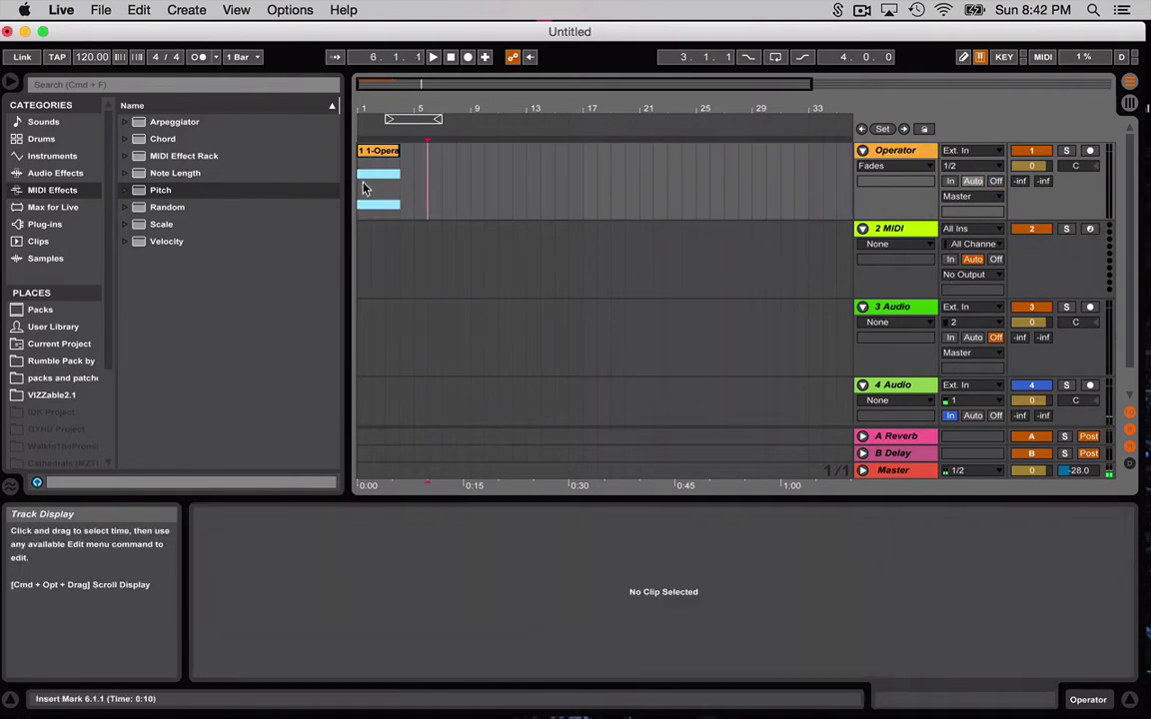
{"action": "key", "text": "space"}
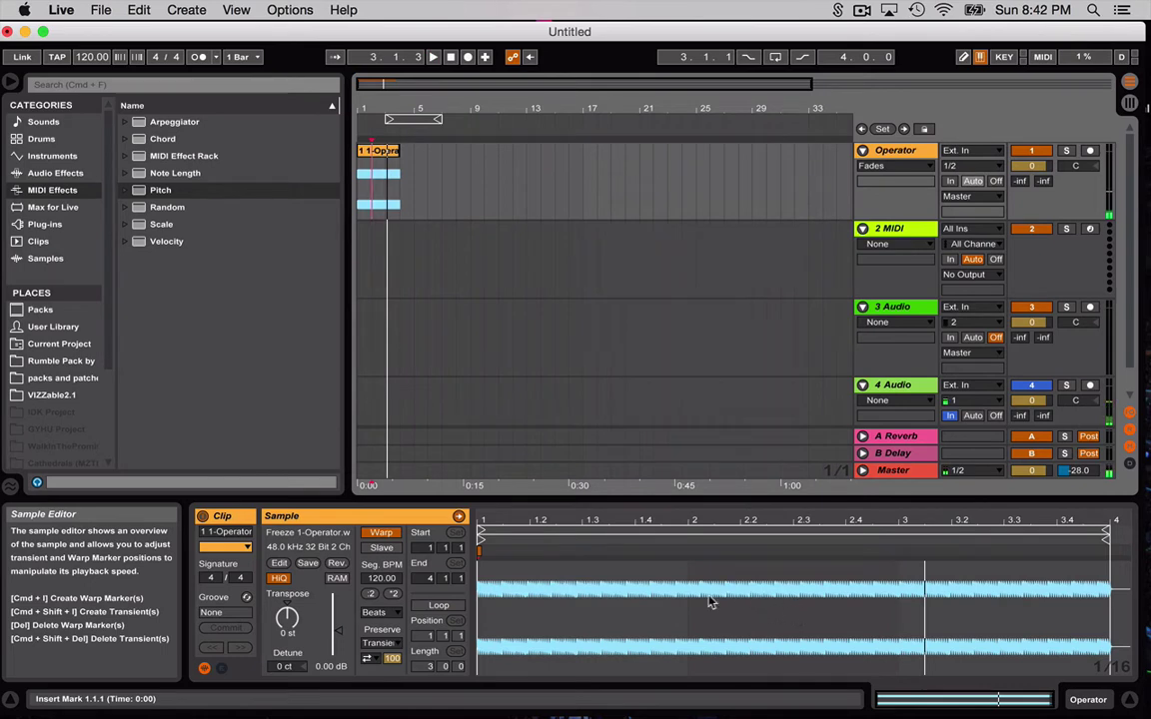
Delete the short freeze tail clip after bar 4 on the flattened Operator track
{"action": "left_click_drag", "start_coordinate": [401, 150], "coordinate": [392, 150]}
{"action": "left_click", "coordinate": [415, 162]}
{"action": "key", "text": "plus"}
{"action": "key", "text": "plus"}
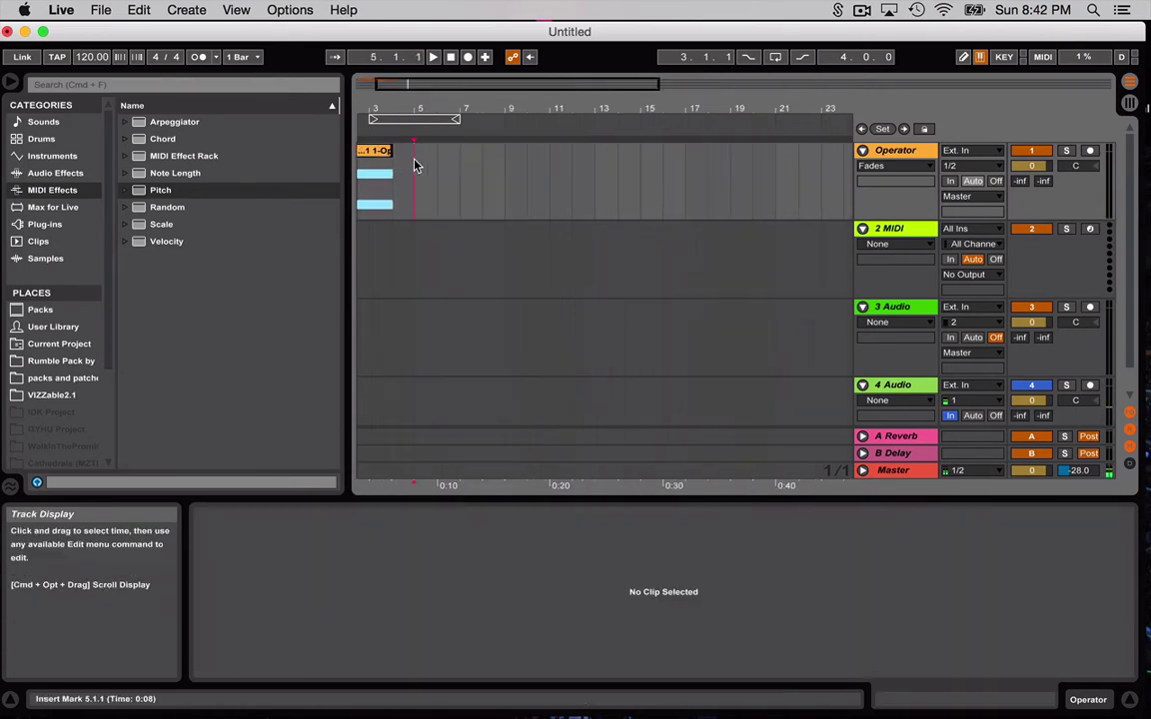
{"action": "scroll", "coordinate": [416, 165], "scroll_direction": "left", "scroll_amount": 5}
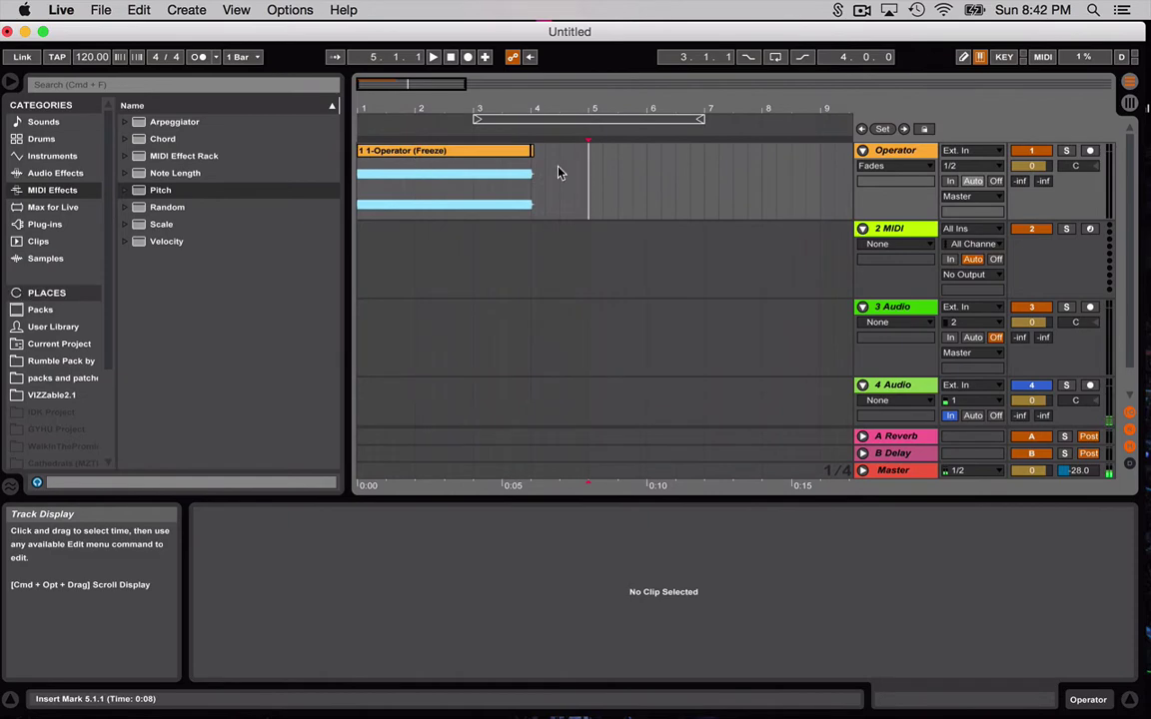
{"action": "key", "text": "plus"}
{"action": "left_click", "coordinate": [494, 162]}
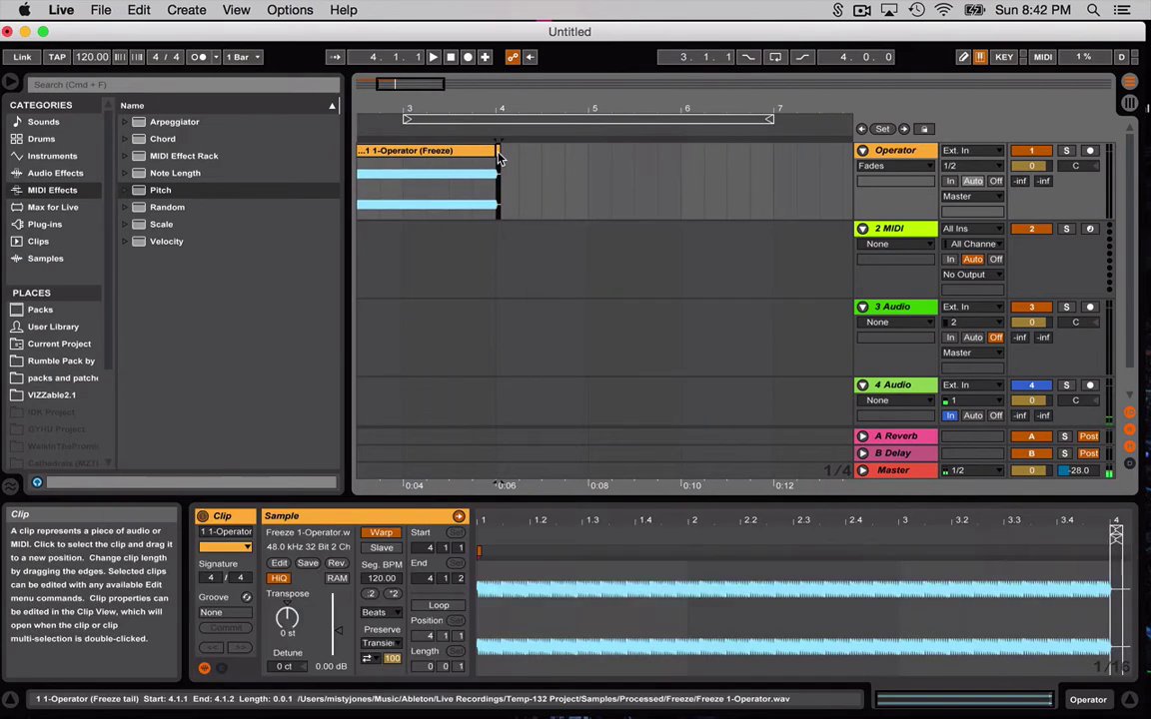
{"action": "left_click", "coordinate": [500, 162]}
{"action": "scroll", "coordinate": [506, 158], "scroll_direction": "left", "scroll_amount": 3}
{"action": "left_click", "coordinate": [518, 159]}
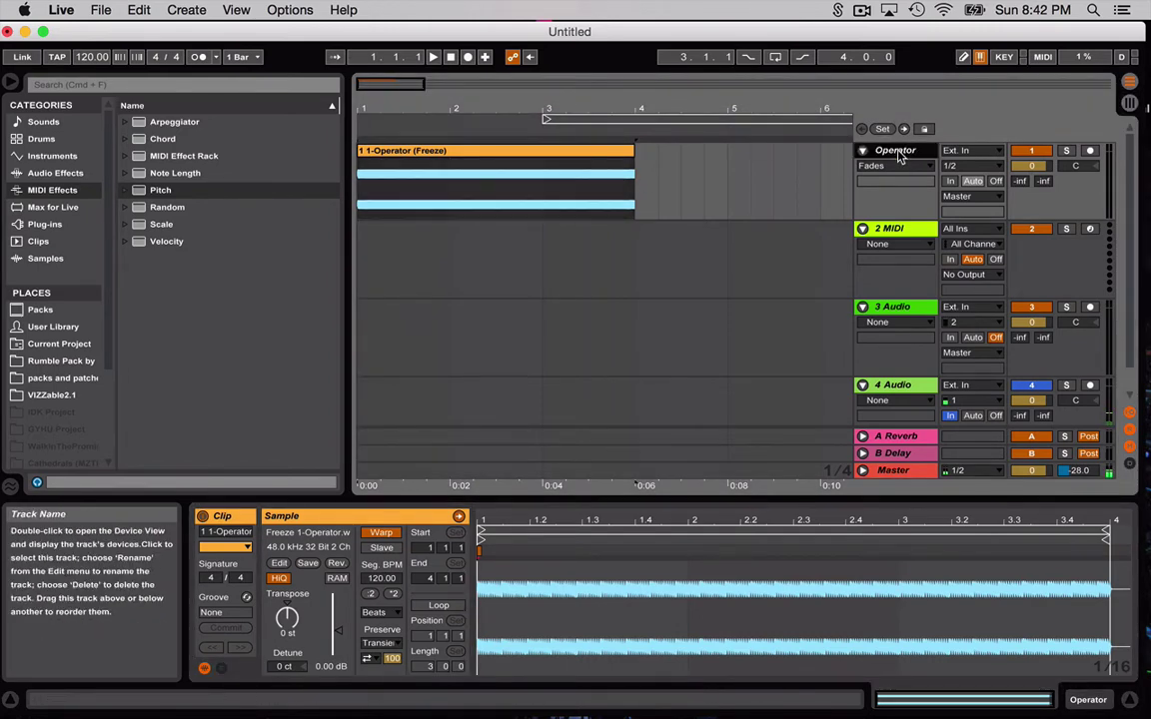
Rename the flattened Operator track to "source" and delete the empty 2 MIDI track
{"action": "type", "text": "source"}
{"action": "key", "text": "Return"}
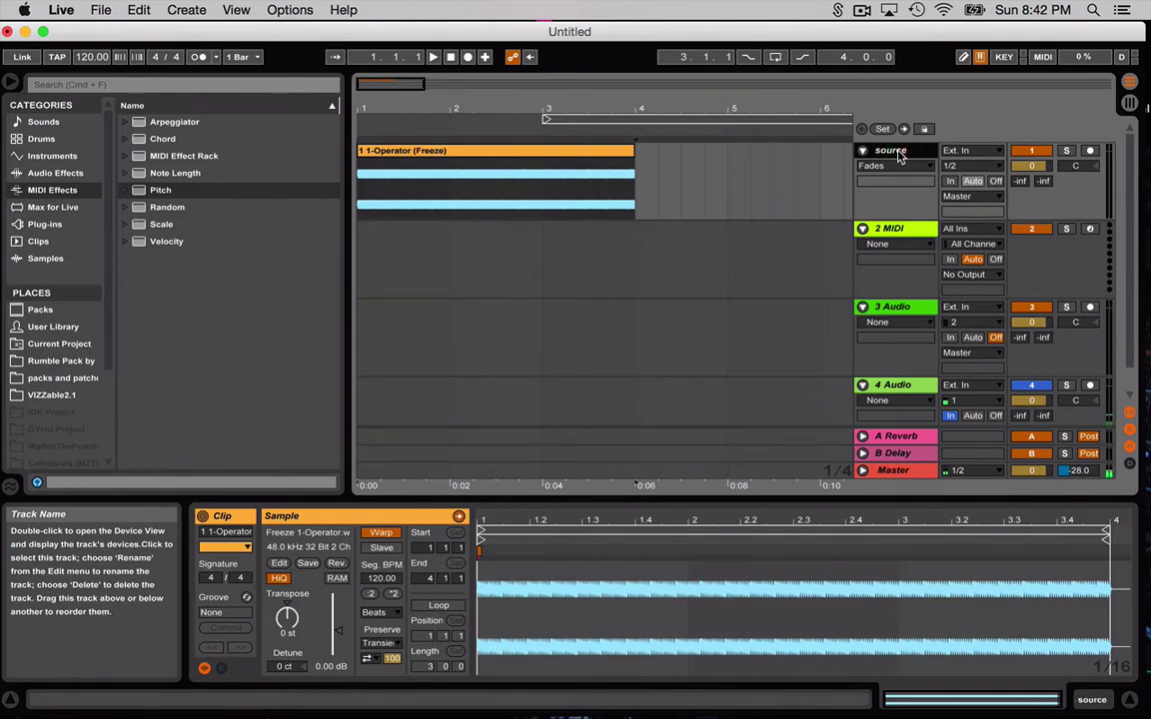
{"action": "left_click", "coordinate": [887, 229]}
{"action": "key", "text": "Delete"}
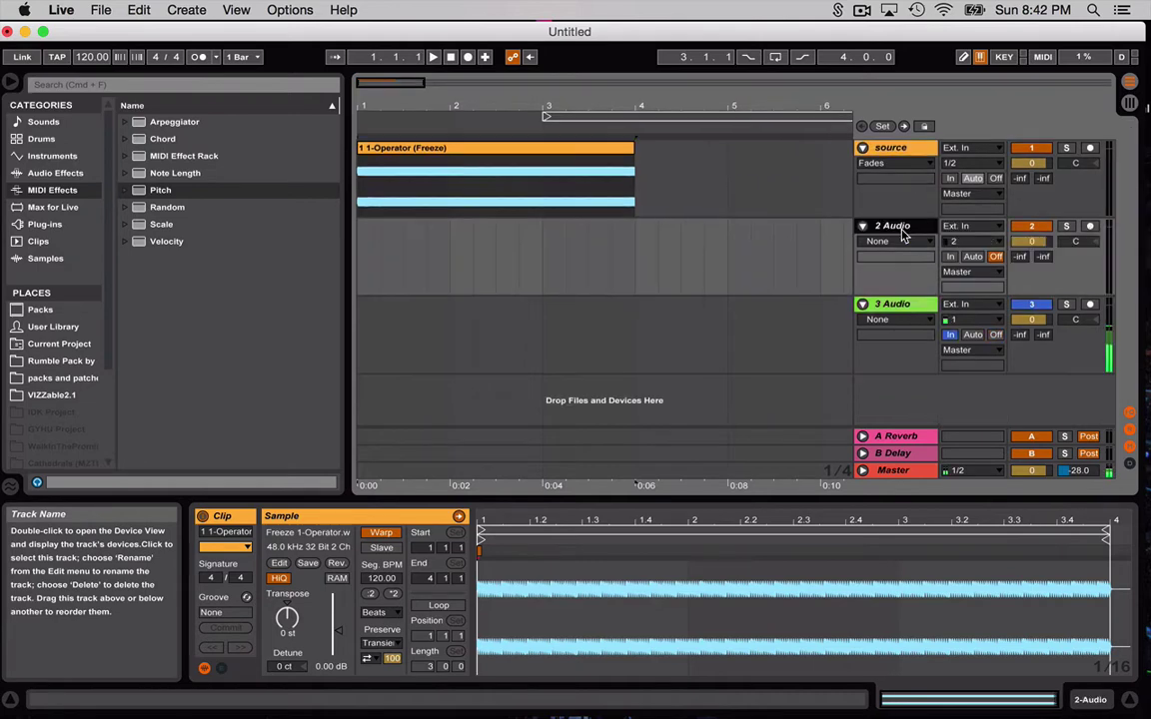
Copy the frozen audio clip from the source track to the start of the 2 Audio track
{"action": "left_click", "coordinate": [562, 156]}
{"action": "left_click", "coordinate": [359, 257]}
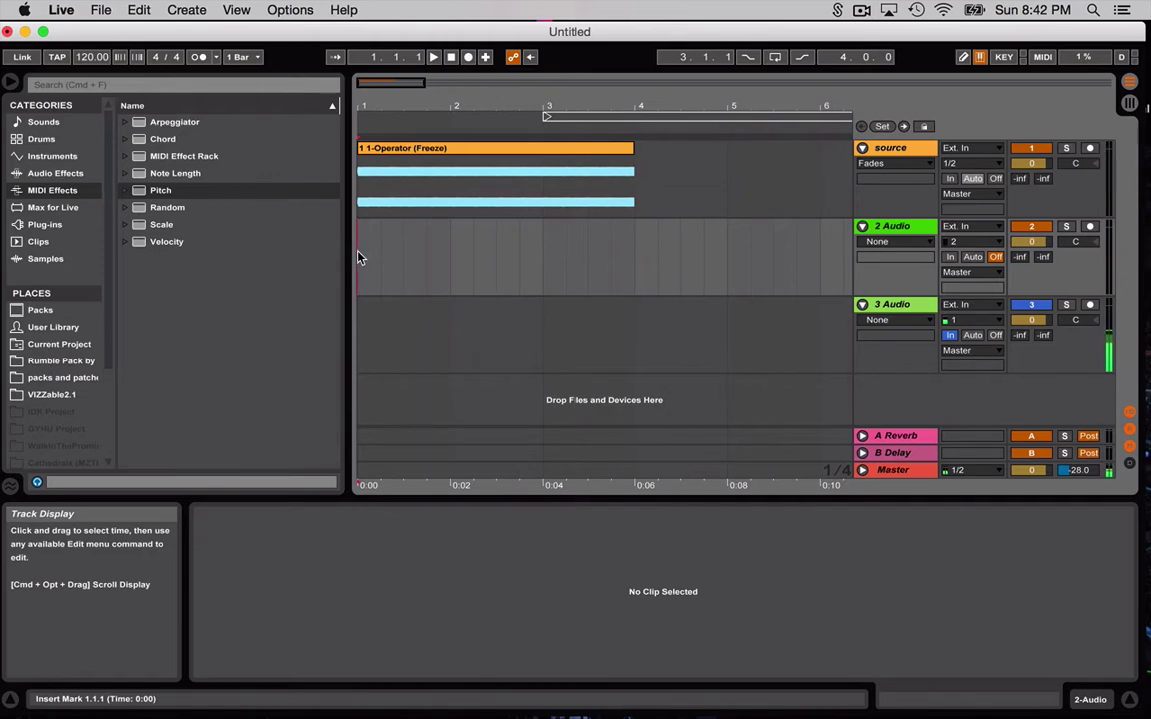
{"action": "key", "text": "super+v"}
Split the copied clip on 2 Audio into eighth-note slices throughout bar 1, up to 2.1.1
{"action": "left_click", "coordinate": [422, 257]}
{"action": "key", "text": "plus"}
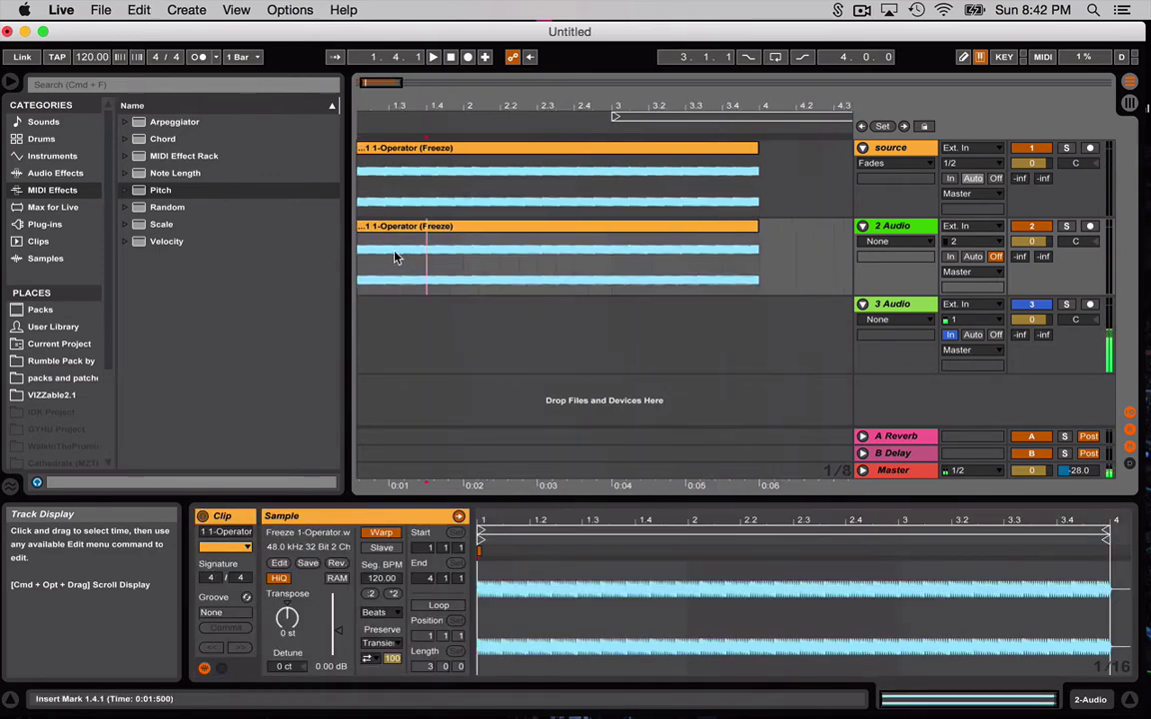
{"action": "key", "text": "plus"}
{"action": "left_click", "coordinate": [389, 259]}
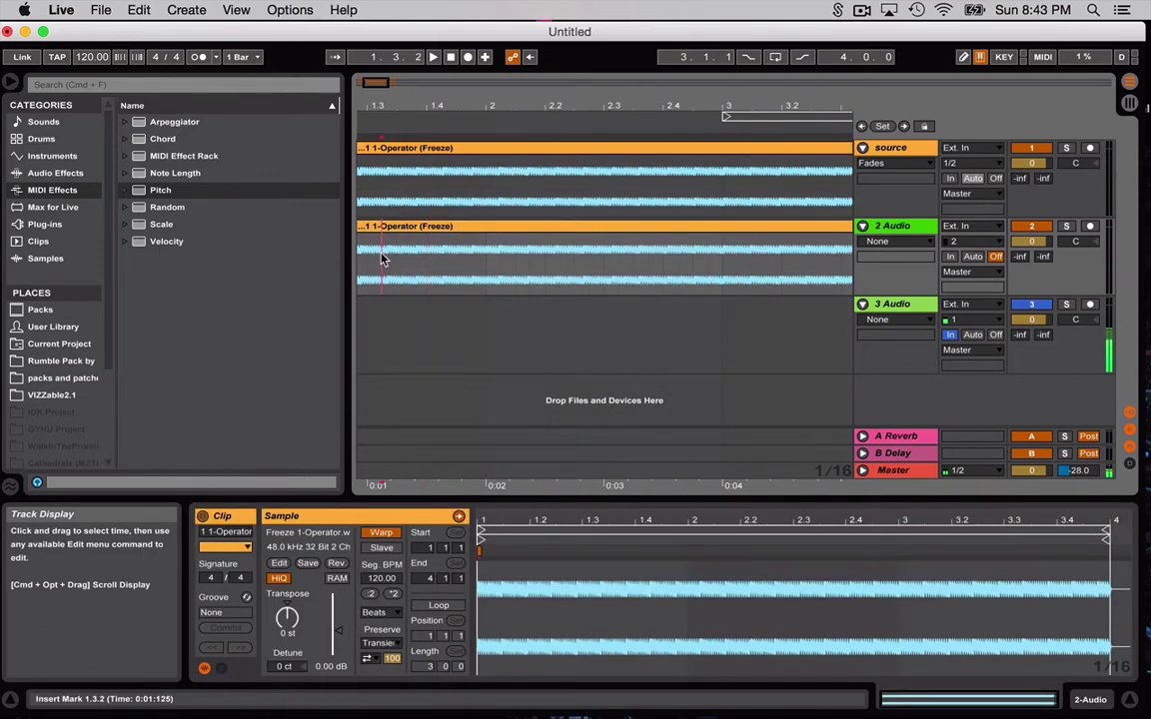
{"action": "scroll", "coordinate": [383, 260], "scroll_direction": "left", "scroll_amount": 5}
{"action": "left_click", "coordinate": [381, 260]}
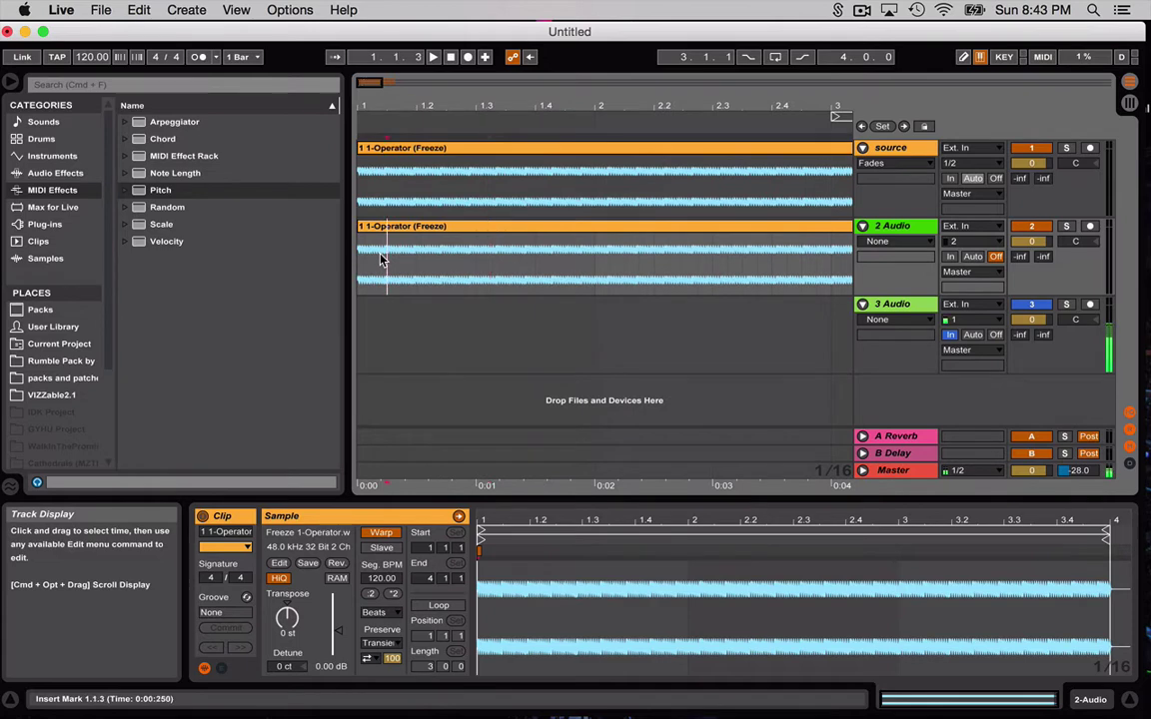
{"action": "key", "text": "super+e"}
{"action": "left_click", "coordinate": [474, 267]}
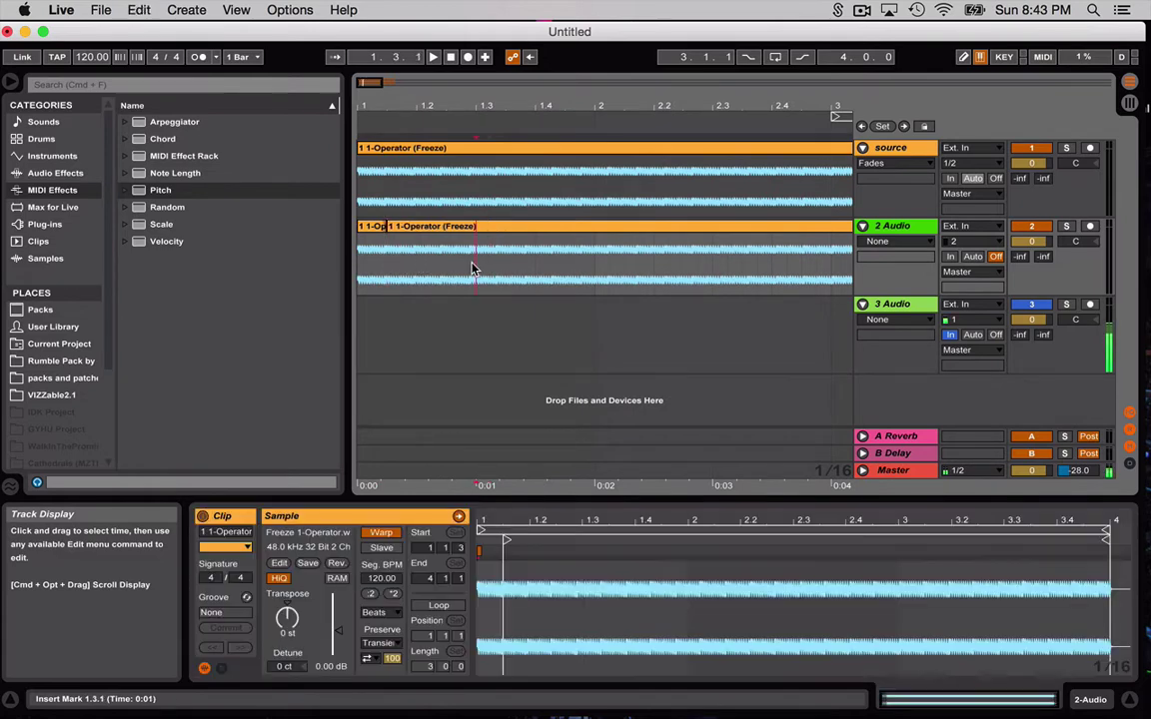
{"action": "key", "text": "super+e"}
{"action": "left_click", "coordinate": [445, 264]}
{"action": "key", "text": "super+e"}
{"action": "left_click", "coordinate": [505, 264]}
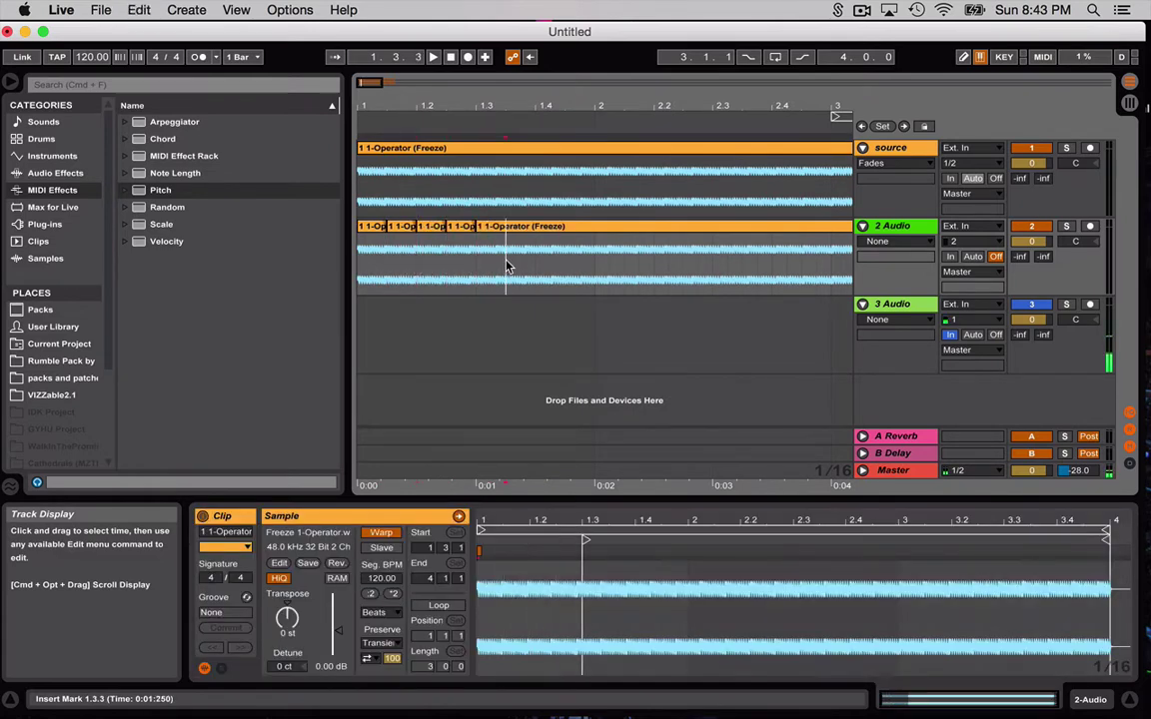
{"action": "key", "text": "super+e"}
{"action": "left_click", "coordinate": [563, 263]}
{"action": "key", "text": "super+e"}
{"action": "left_click", "coordinate": [530, 265]}
{"action": "left_click", "coordinate": [596, 270]}
{"action": "key", "text": "super+e"}
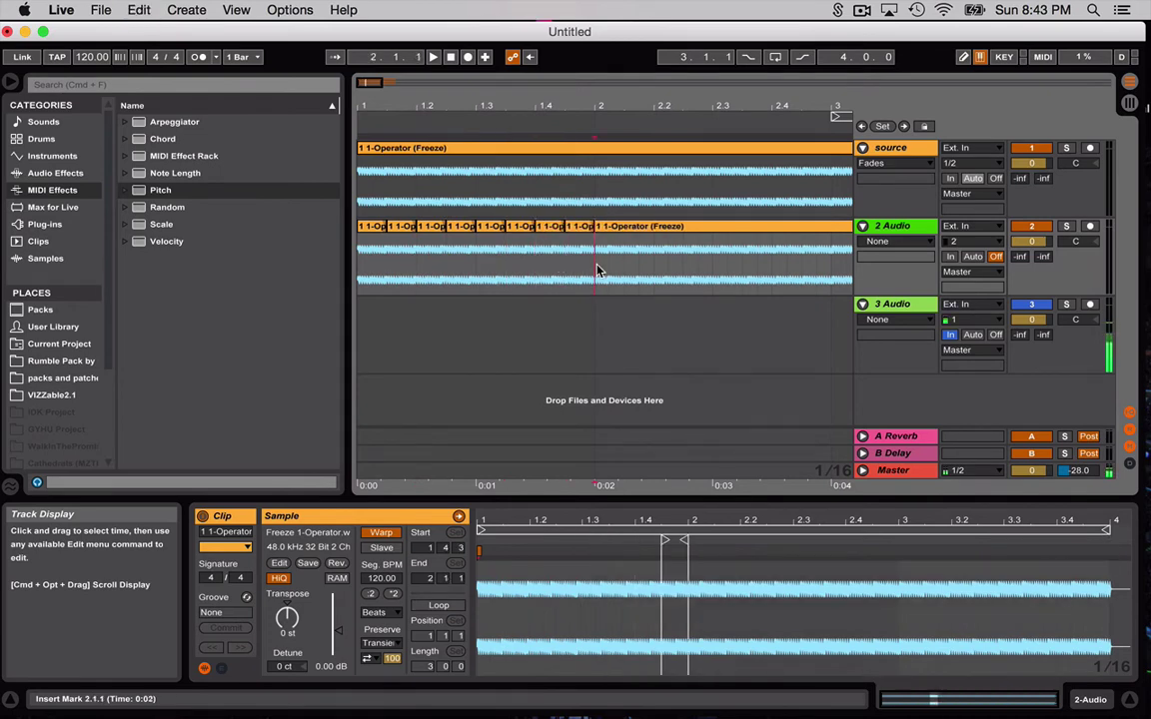
Split bar 2 of the 2 Audio clip into an irregular mix of sixteenth-note and eighth-note slices
{"action": "scroll", "coordinate": [593, 267], "scroll_direction": "right", "scroll_amount": 1}
{"action": "left_click", "coordinate": [588, 266]}
{"action": "key", "text": "super+e"}
{"action": "left_click", "coordinate": [631, 267]}
{"action": "key", "text": "super+e"}
{"action": "scroll", "coordinate": [605, 268], "scroll_direction": "right", "scroll_amount": 2}
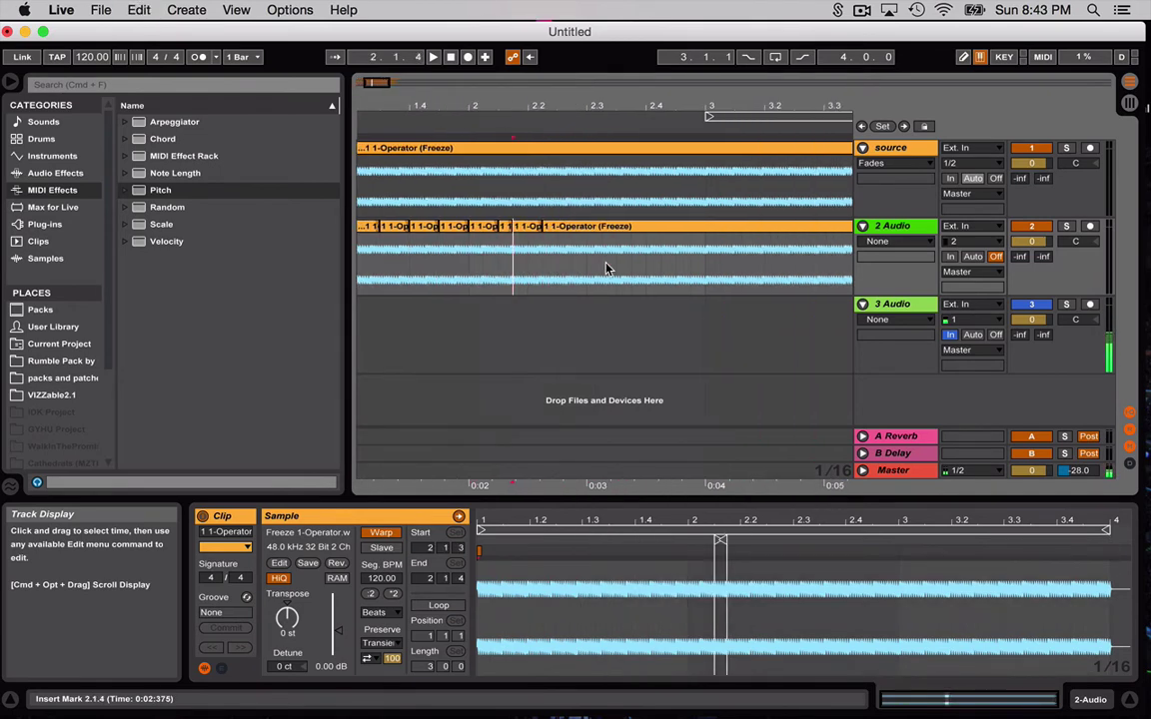
{"action": "left_click", "coordinate": [583, 268]}
{"action": "key", "text": "super+e"}
{"action": "left_click", "coordinate": [618, 265]}
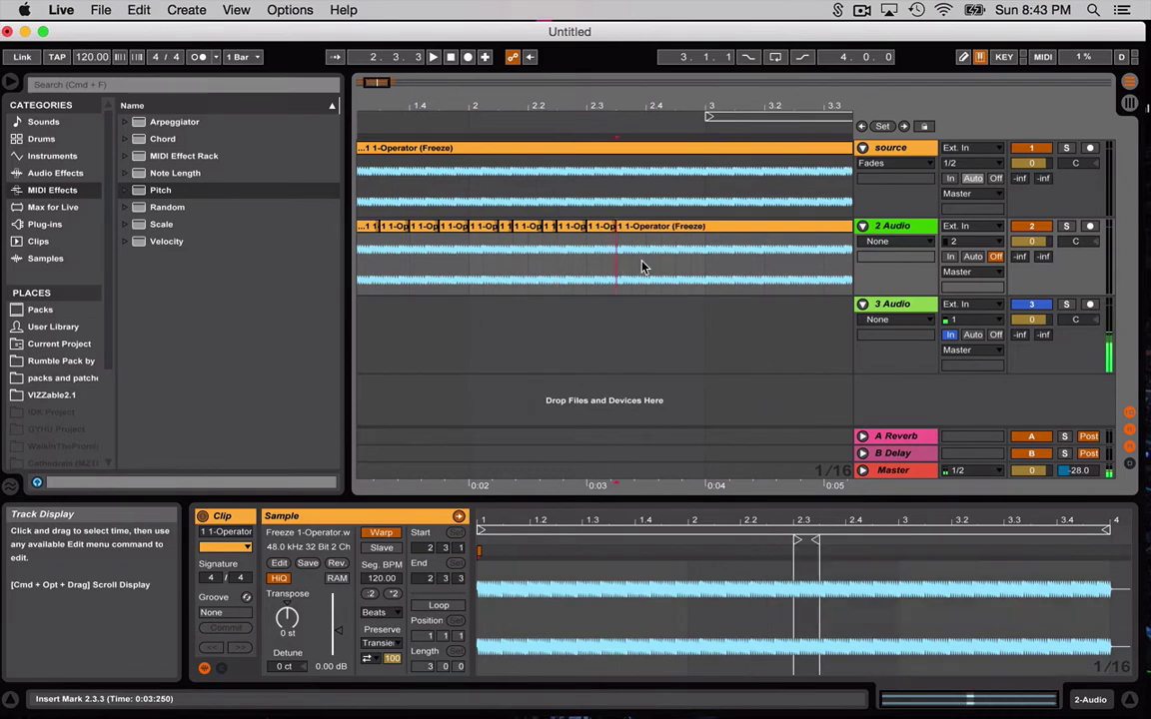
{"action": "key", "text": "super+e"}
{"action": "left_click", "coordinate": [647, 265]}
{"action": "key", "text": "super+e"}
{"action": "left_click", "coordinate": [660, 268]}
{"action": "key", "text": "super+e"}
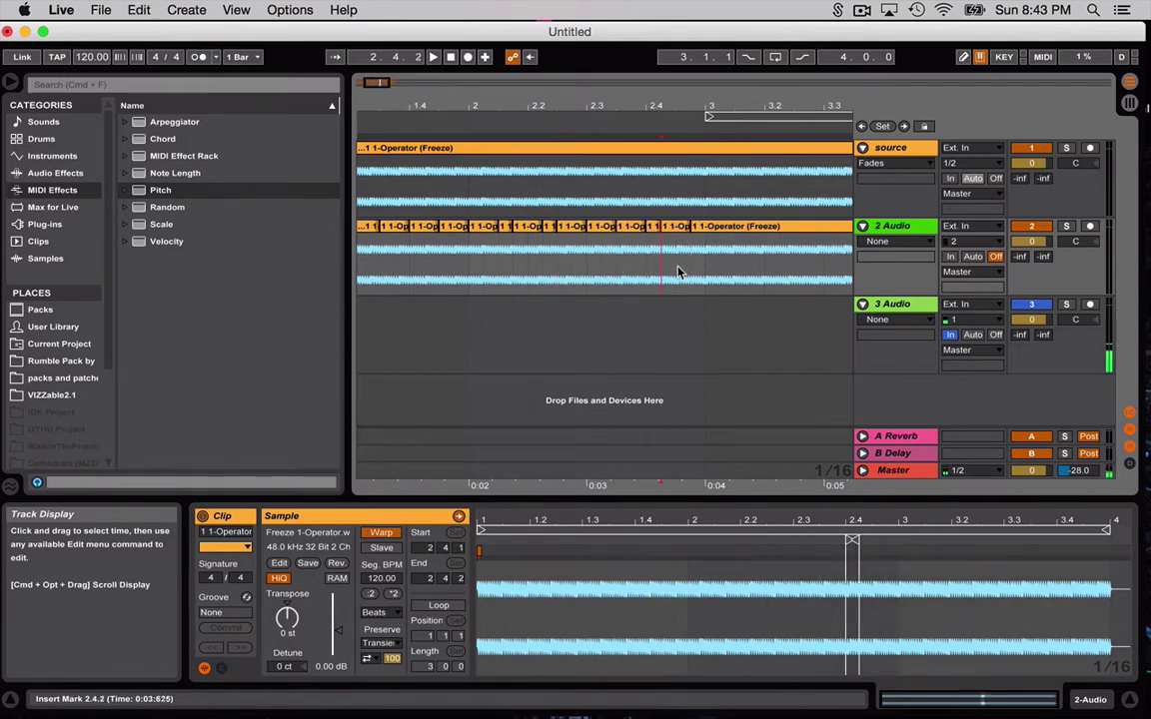
Split bar 3 of the 2 Audio clip into irregular slices between one and three sixteenth notes long
{"action": "left_click", "coordinate": [736, 268]}
{"action": "key", "text": "super+e"}
{"action": "scroll", "coordinate": [649, 270], "scroll_direction": "right", "scroll_amount": 2}
{"action": "left_click", "coordinate": [594, 270]}
{"action": "key", "text": "super+e"}
{"action": "left_click", "coordinate": [565, 273]}
{"action": "key", "text": "super+e"}
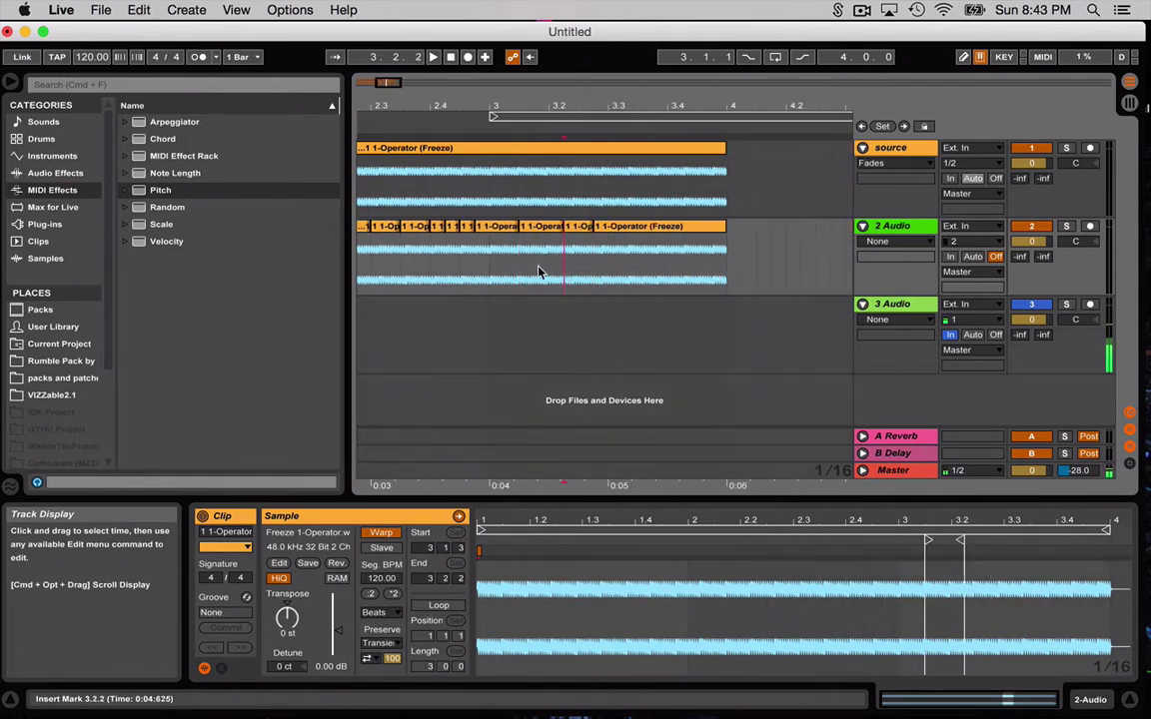
{"action": "left_click", "coordinate": [540, 269]}
{"action": "key", "text": "super+e"}
{"action": "left_click", "coordinate": [624, 270]}
{"action": "key", "text": "super+e"}
{"action": "left_click", "coordinate": [663, 269]}
{"action": "key", "text": "super+e"}
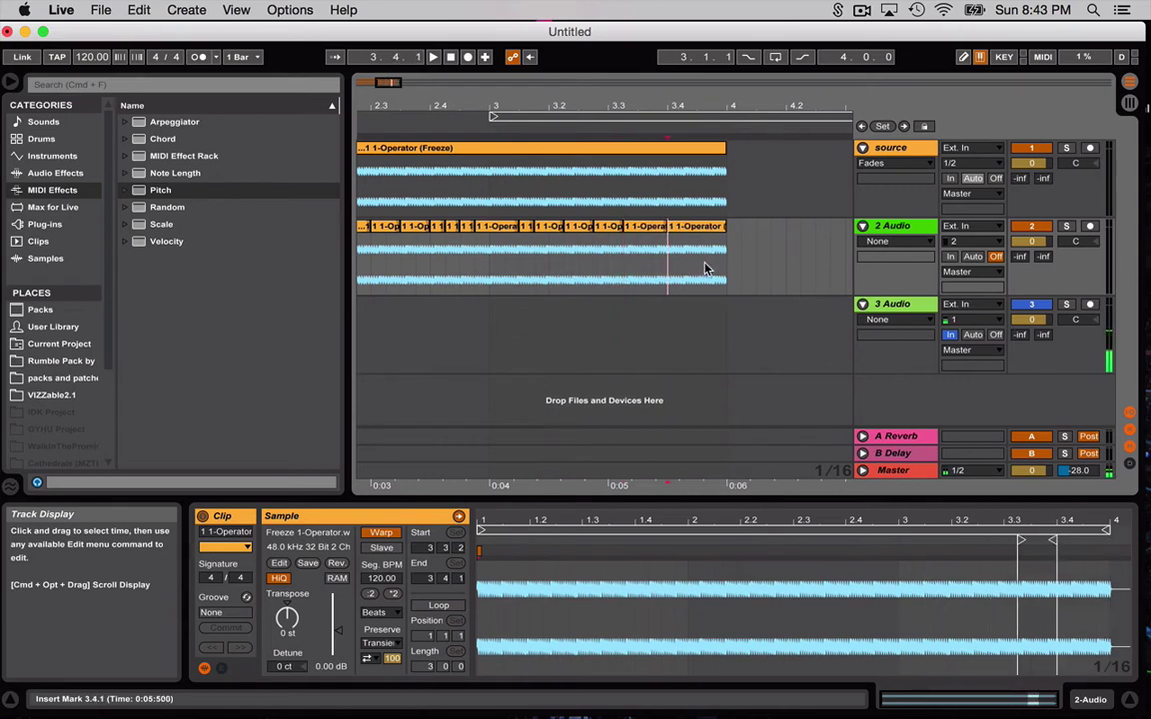
{"action": "left_click", "coordinate": [710, 266]}
{"action": "key", "text": "super+e"}
{"action": "left_click", "coordinate": [652, 266]}
{"action": "key", "text": "super+e"}
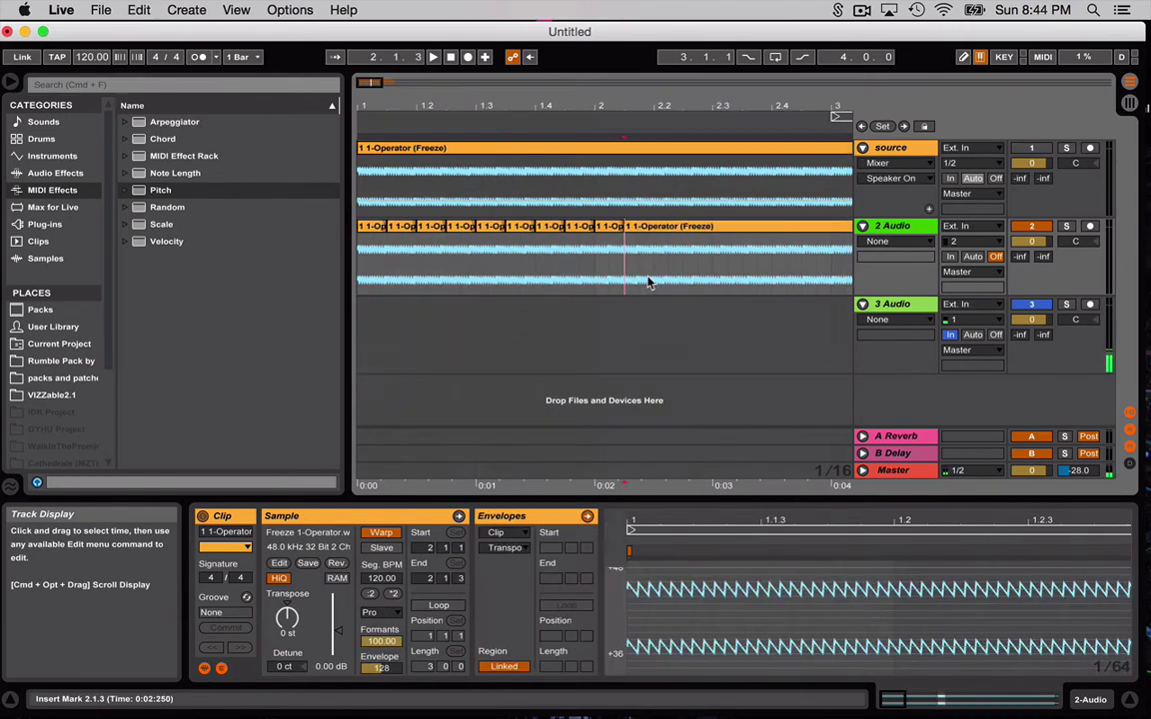
Split the remaining clip on 2 Audio at 2.2.1, 2.2.3, 2.2.4 and 2.3.3
{"action": "left_click", "coordinate": [657, 280]}
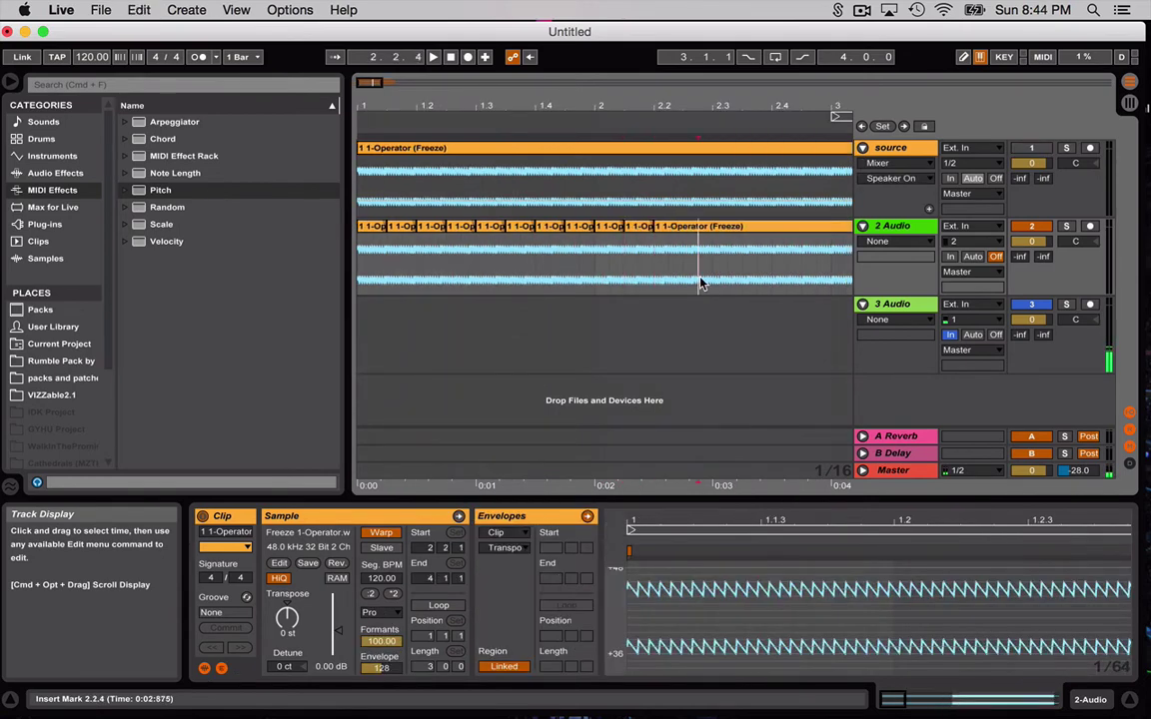
{"action": "left_click", "coordinate": [740, 278]}
{"action": "key", "text": "super+e"}
{"action": "left_click", "coordinate": [683, 283]}
{"action": "key", "text": "super+e"}
Transpose the slice at 1.1.3 by 3 semitones and the slice at 1.2.3 by 7 semitones, and play the result
{"action": "left_click", "coordinate": [399, 254]}
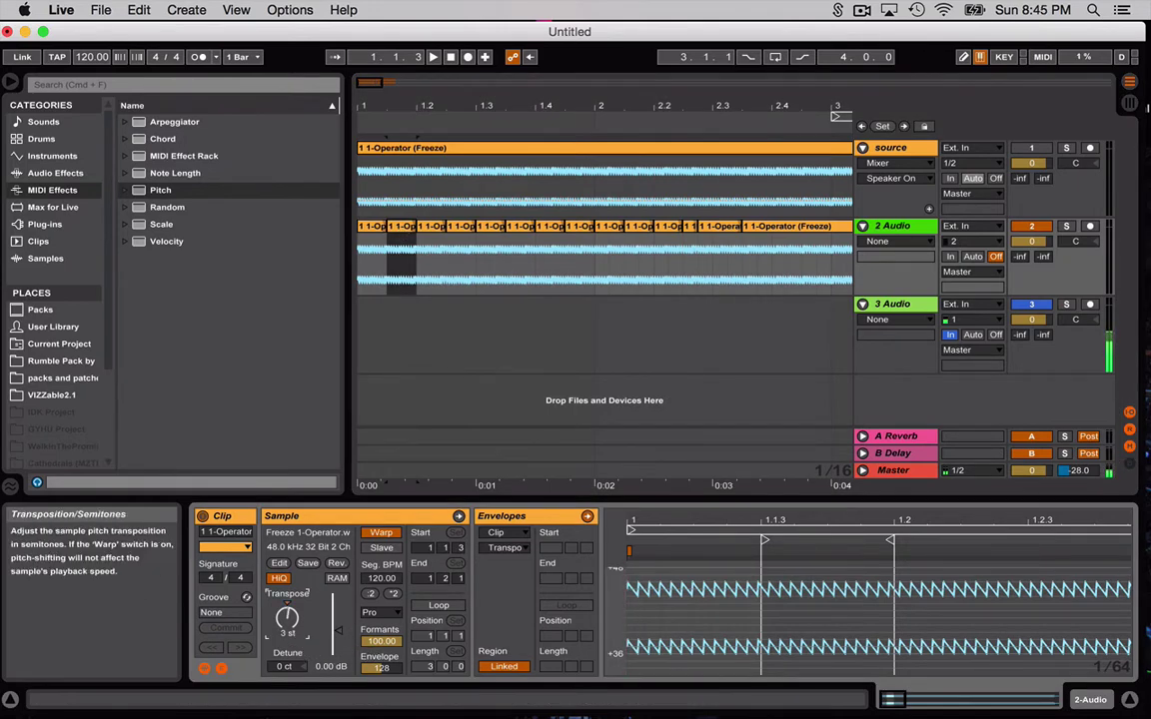
{"action": "left_click", "coordinate": [460, 255]}
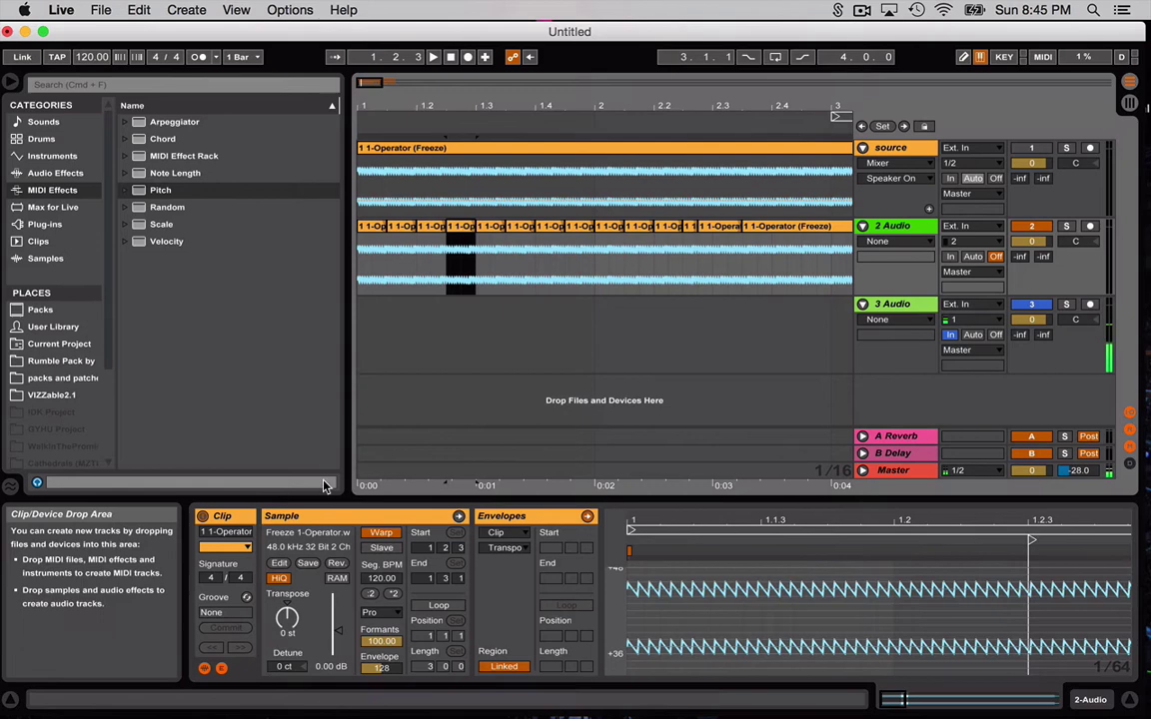
{"action": "left_click", "coordinate": [288, 620]}
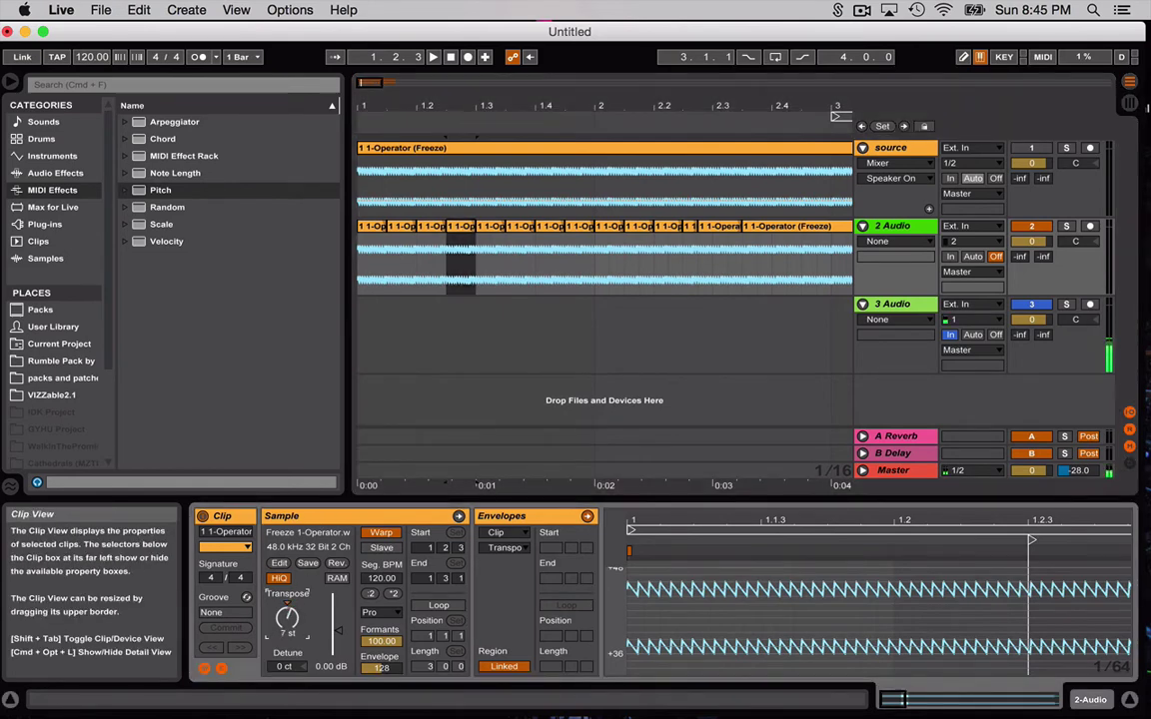
{"action": "left_click", "coordinate": [373, 270]}
{"action": "key", "text": "space"}
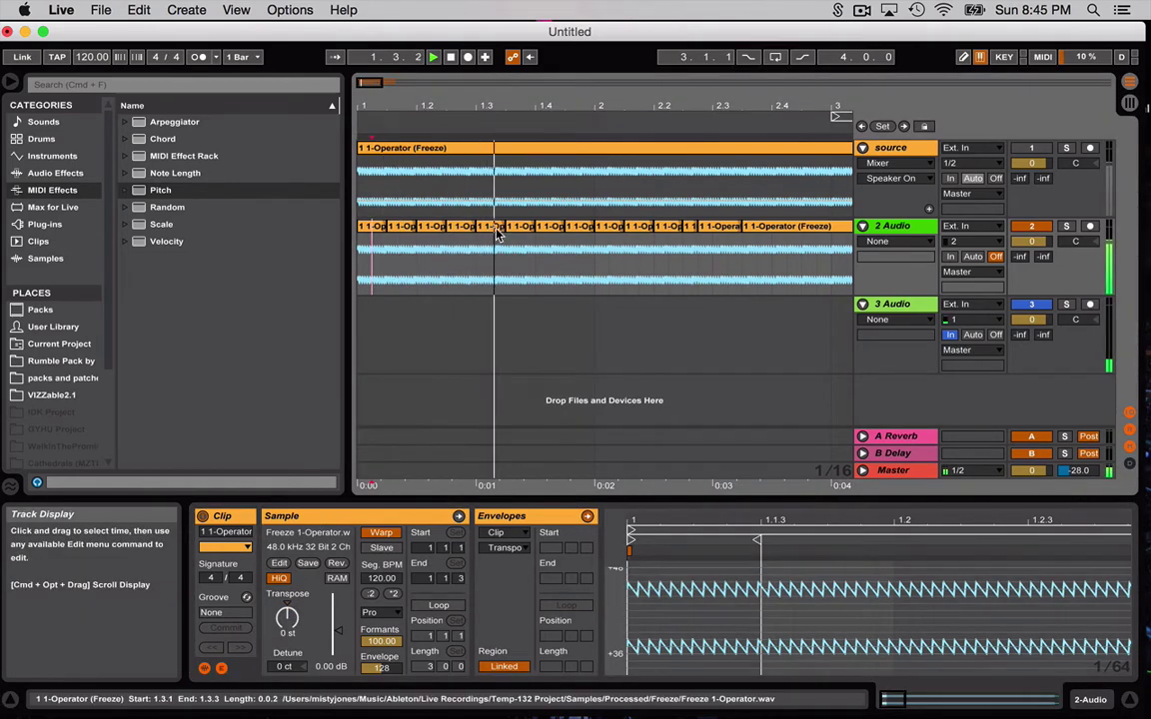
Transpose the slice at 1.3.3 on 2 Audio up 5 semitones and audition it
{"action": "left_click", "coordinate": [496, 229]}
{"action": "key", "text": "space"}
{"action": "left_click", "coordinate": [524, 231]}
{"action": "left_click_drag", "start_coordinate": [299, 612], "coordinate": [299, 594]}
{"action": "key", "text": "space"}
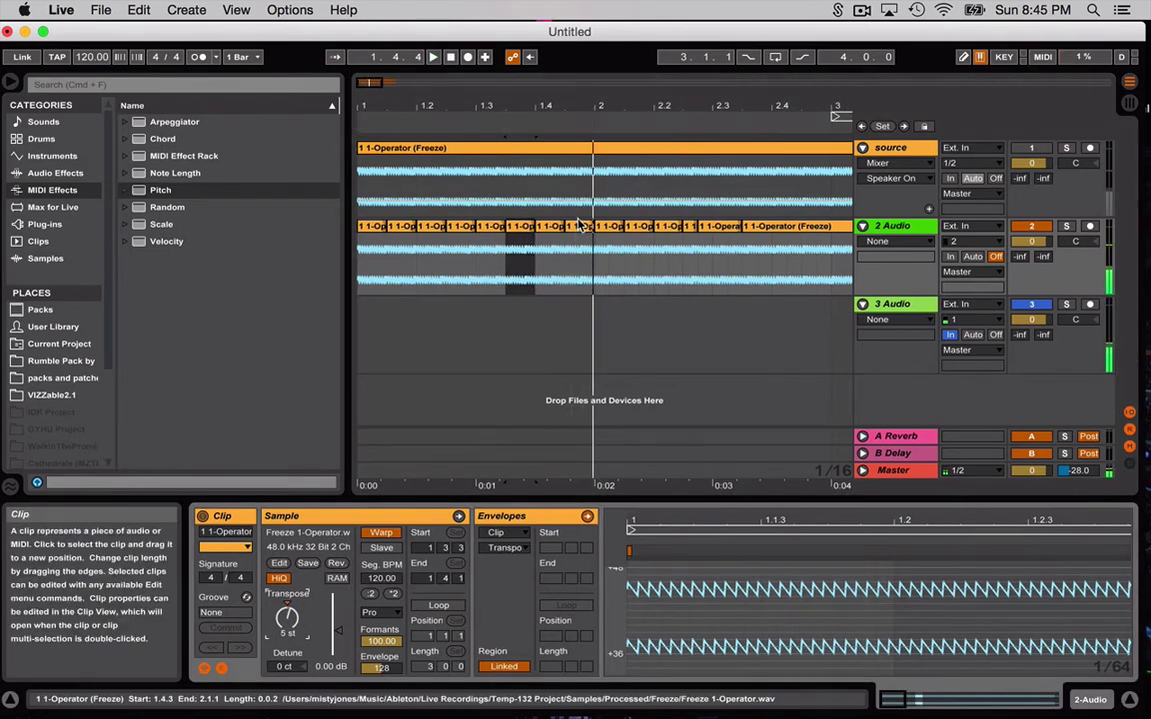
Transpose the slice at 1.4.3 up 11 semitones and play the pattern from the start
{"action": "left_click", "coordinate": [579, 229]}
{"action": "key", "text": "space"}
{"action": "left_click_drag", "start_coordinate": [289, 624], "coordinate": [288, 599]}
{"action": "key", "text": "space"}
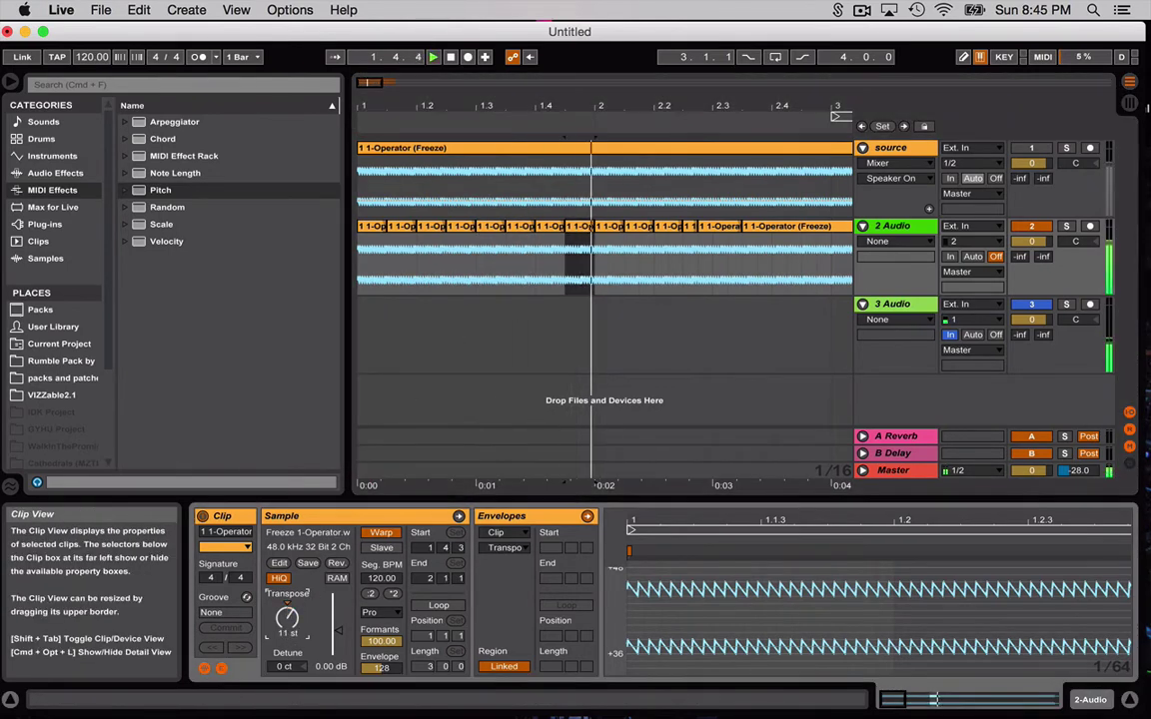
{"action": "left_click", "coordinate": [380, 262]}
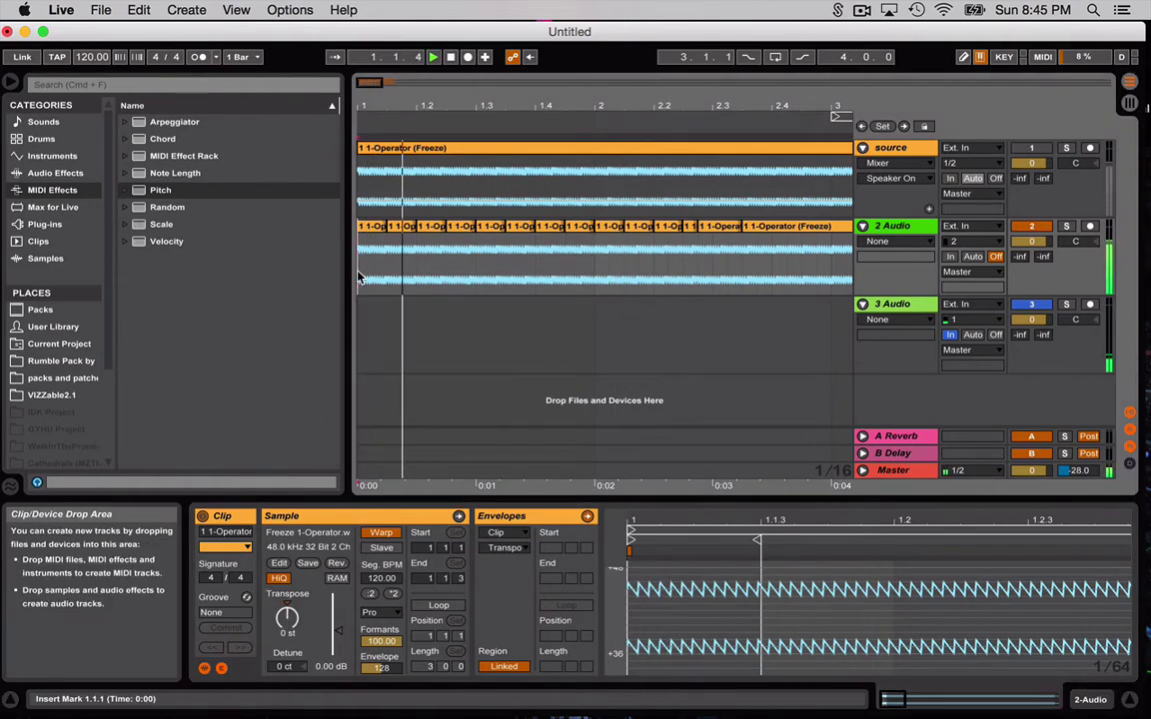
Transpose the slice at 2.1.3 up 14 semitones and audition it
{"action": "left_click", "coordinate": [637, 235]}
{"action": "key", "text": "space"}
{"action": "left_click_drag", "start_coordinate": [287, 618], "coordinate": [287, 589]}
{"action": "key", "text": "space"}
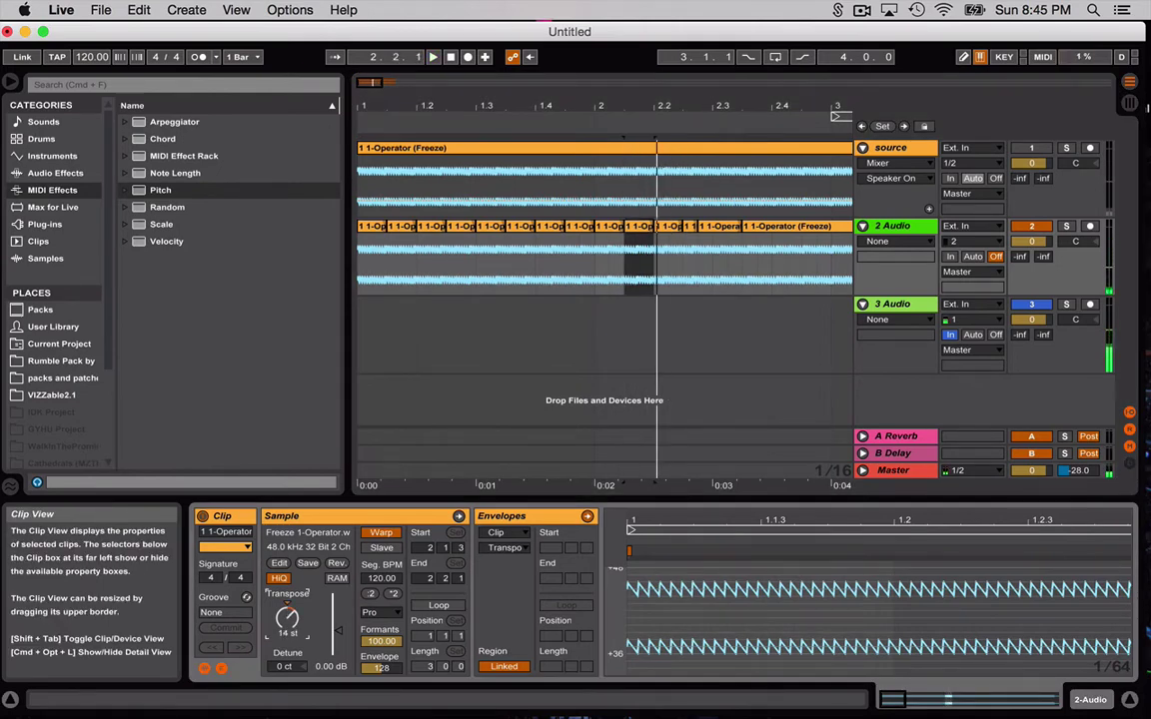
Transpose the sixteenth-note slice at 2.2.3 up 22 semitones and play the pattern from the start
{"action": "left_click", "coordinate": [686, 245]}
{"action": "key", "text": "space"}
{"action": "left_click_drag", "start_coordinate": [287, 618], "coordinate": [287, 594]}
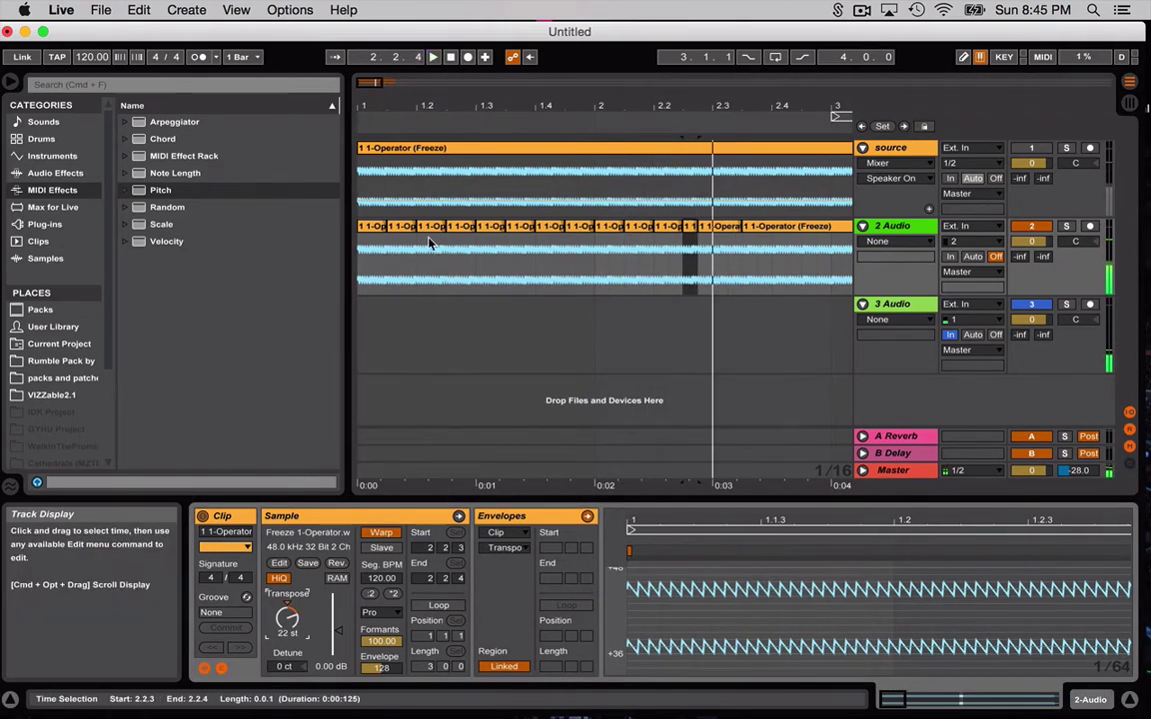
{"action": "left_click", "coordinate": [365, 257]}
{"action": "key", "text": "space"}
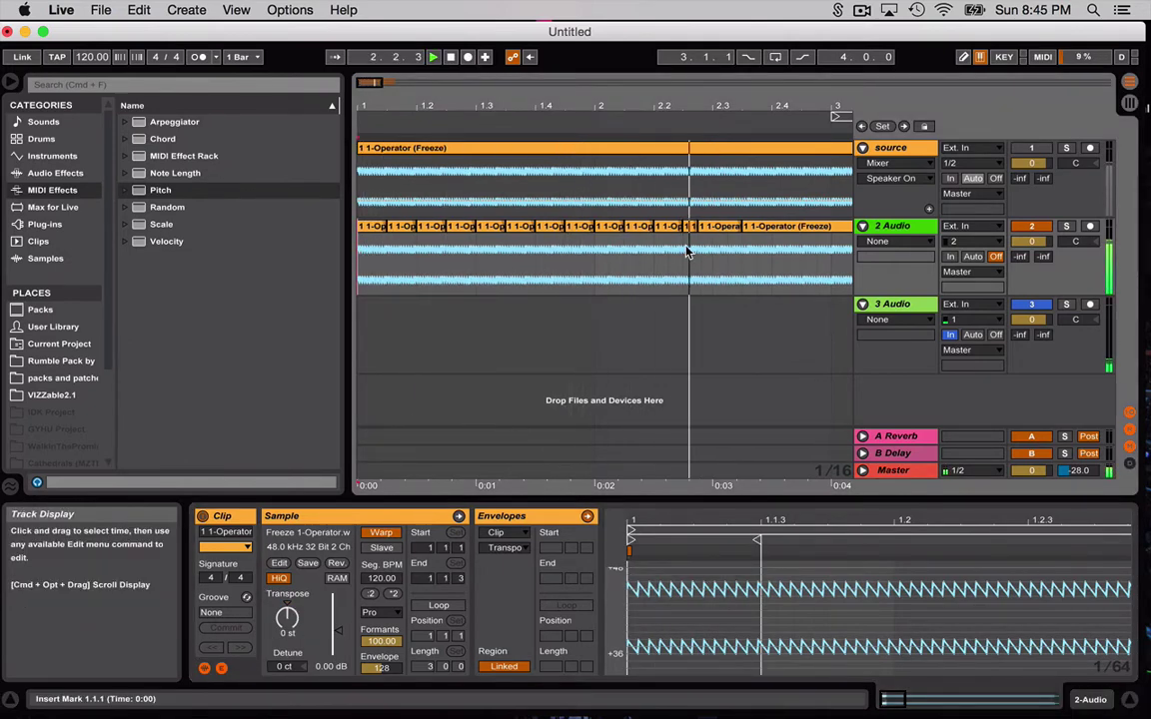
Move the sixteenth-note slice from 2.2.3 to 2.2.4 and extend its start back to 2.2.3, making it an eighth note
{"action": "key", "text": "space"}
{"action": "left_click_drag", "start_coordinate": [700, 228], "coordinate": [710, 233]}
{"action": "key", "text": "space"}
{"action": "key", "text": "space"}
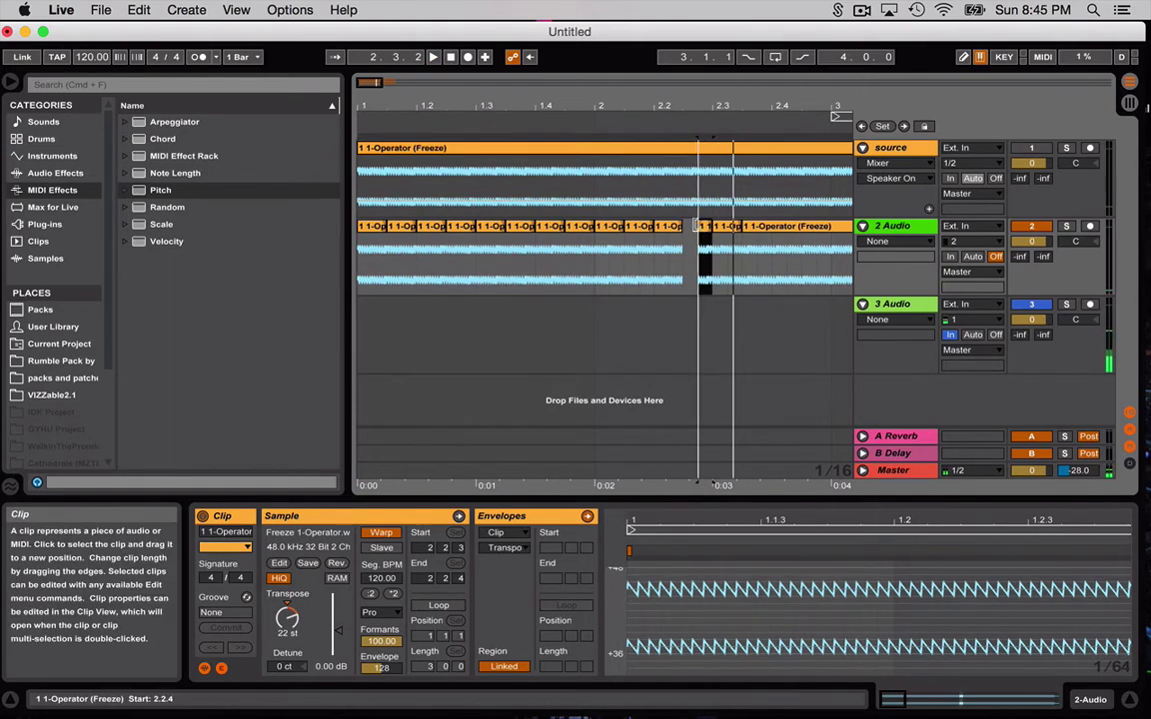
{"action": "left_click_drag", "start_coordinate": [705, 232], "coordinate": [690, 232]}
{"action": "key", "text": "space"}
{"action": "key", "text": "space"}
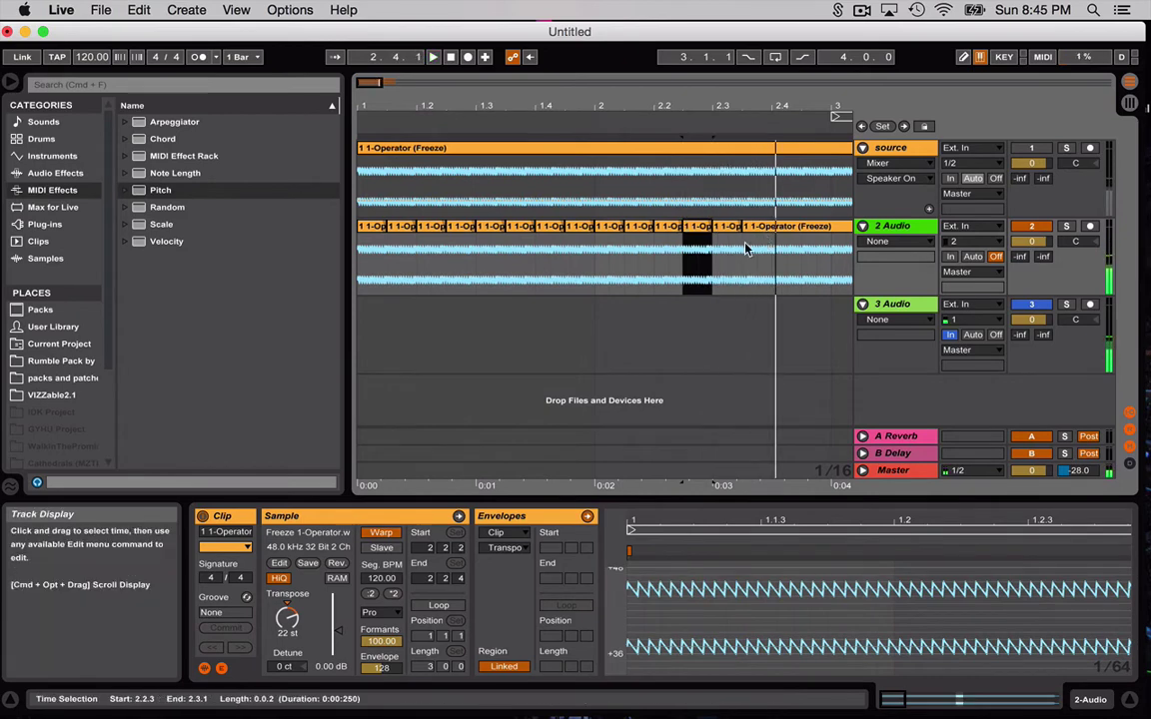
Split the last clip on 2 Audio at 2.4.1 and play the pattern from the beginning
{"action": "left_click", "coordinate": [764, 227]}
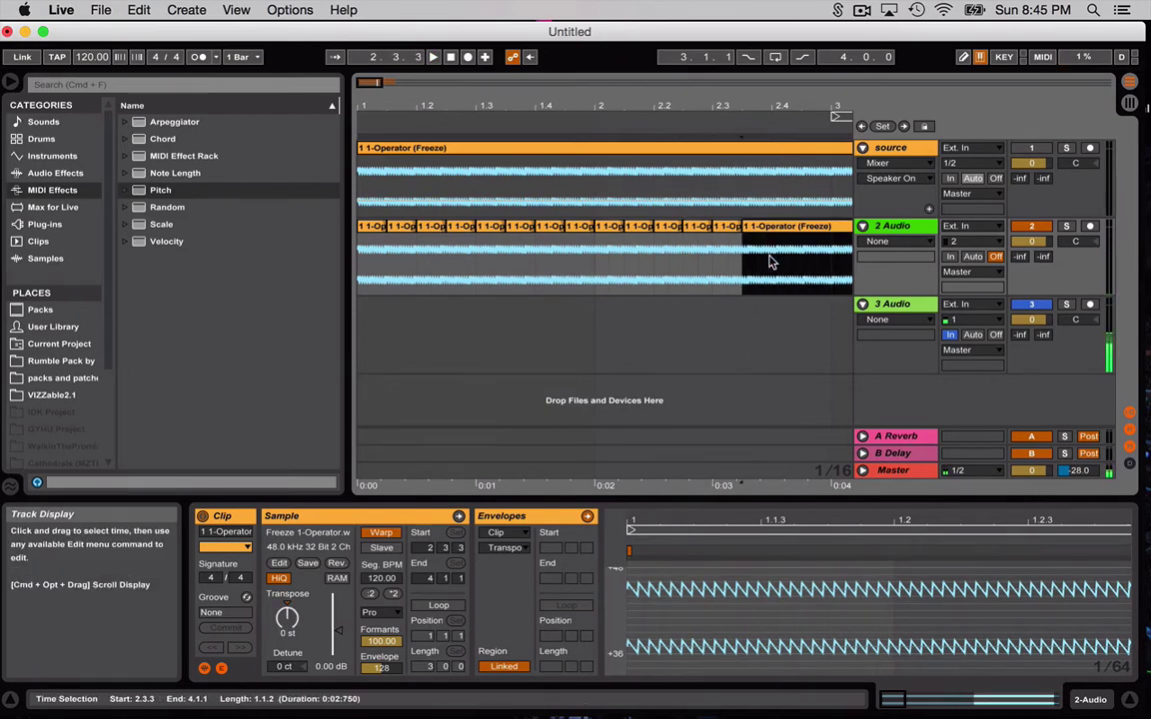
{"action": "left_click", "coordinate": [770, 257]}
{"action": "key", "text": "cmd+e"}
{"action": "left_click", "coordinate": [759, 226]}
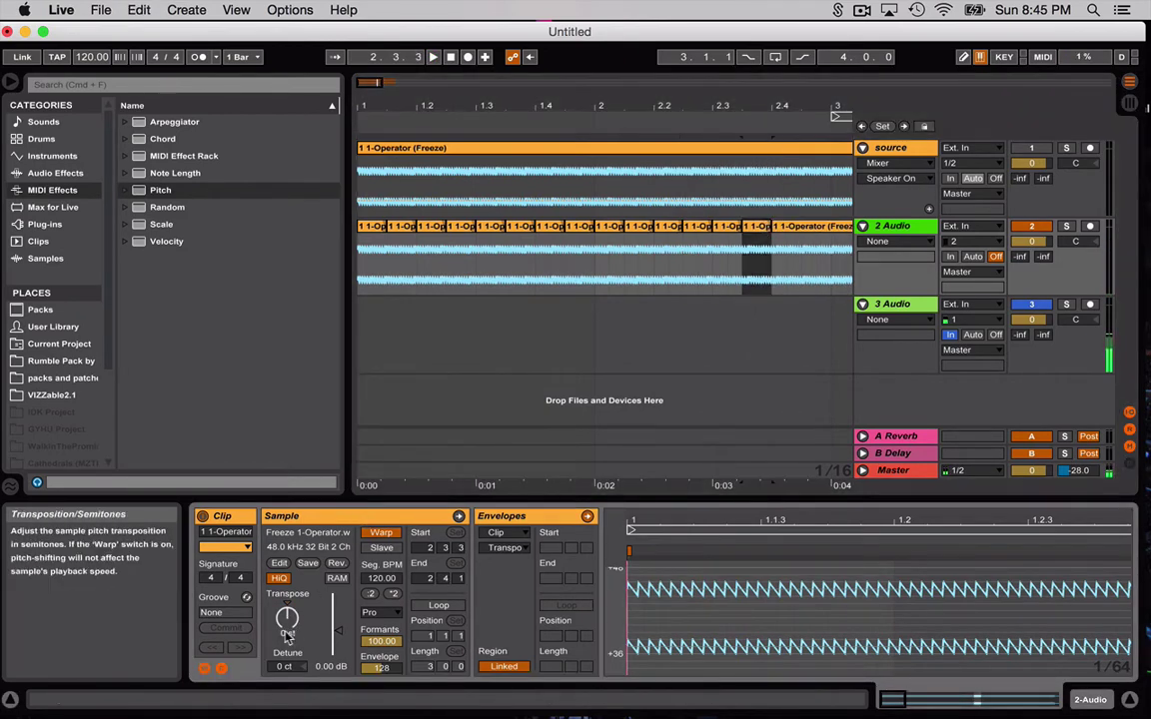
{"action": "key", "text": "space"}
{"action": "left_click", "coordinate": [372, 261]}
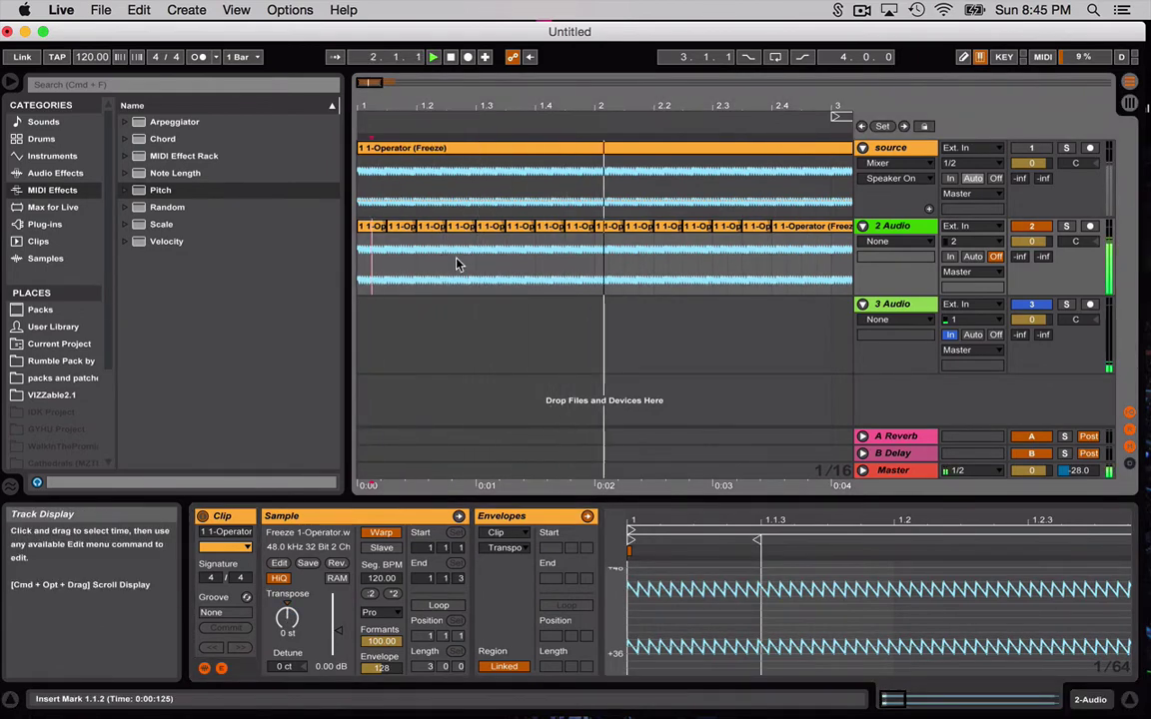
{"action": "key", "text": "space"}
Split the last clip on 2 Audio at 3.1.1 and 2.4.3
{"action": "left_click", "coordinate": [832, 255]}
{"action": "key", "text": "super+e"}
{"action": "left_click", "coordinate": [802, 239]}
{"action": "key", "text": "super+e"}
Transpose the slice at 2.4.3 up 17 semitones and audition it repeatedly
{"action": "left_click", "coordinate": [809, 228]}
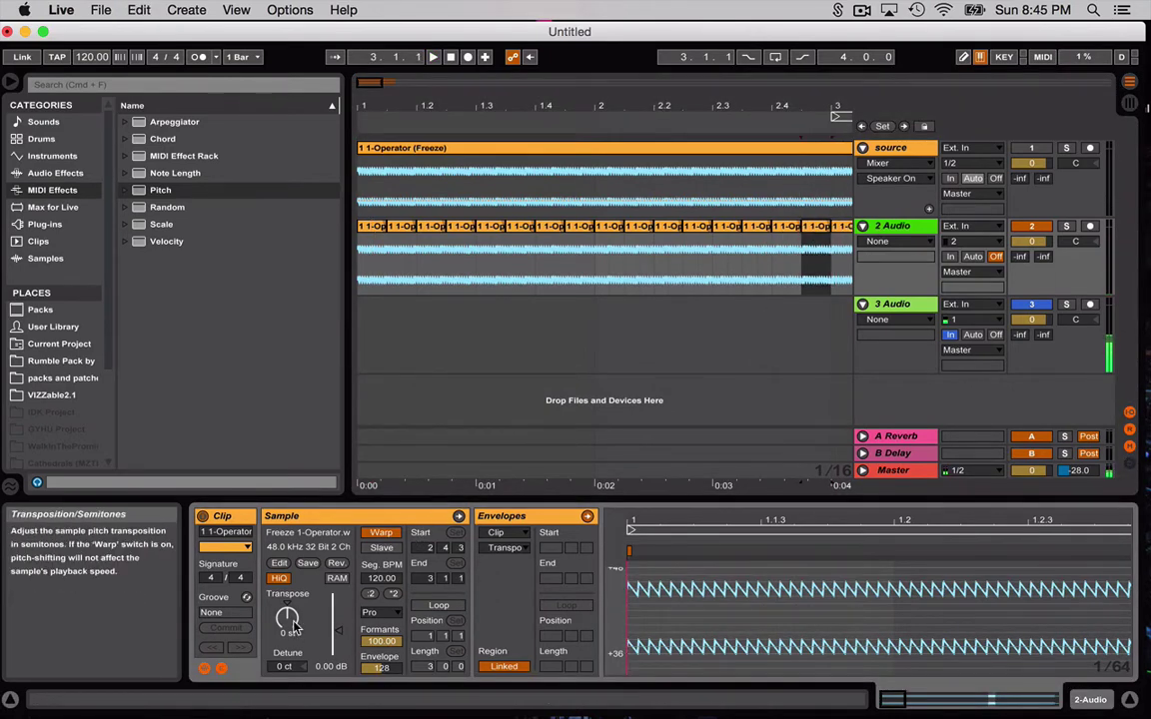
{"action": "left_click_drag", "start_coordinate": [290, 623], "coordinate": [289, 601]}
{"action": "key", "text": "space"}
{"action": "key", "text": "space"}
{"action": "key", "text": "space"}
{"action": "key", "text": "space"}
{"action": "key", "text": "space"}
{"action": "key", "text": "space"}
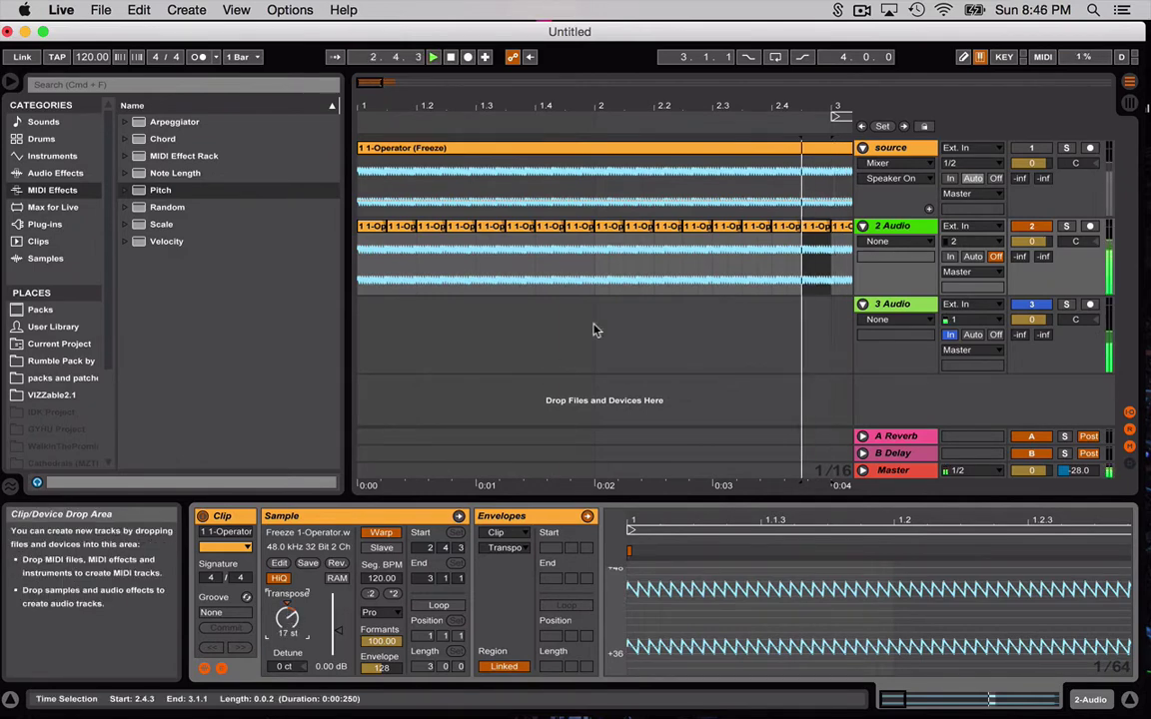
Consolidate all the slices in bars 1 and 2 of 2 Audio into one two-bar clip
{"action": "left_click", "coordinate": [789, 265]}
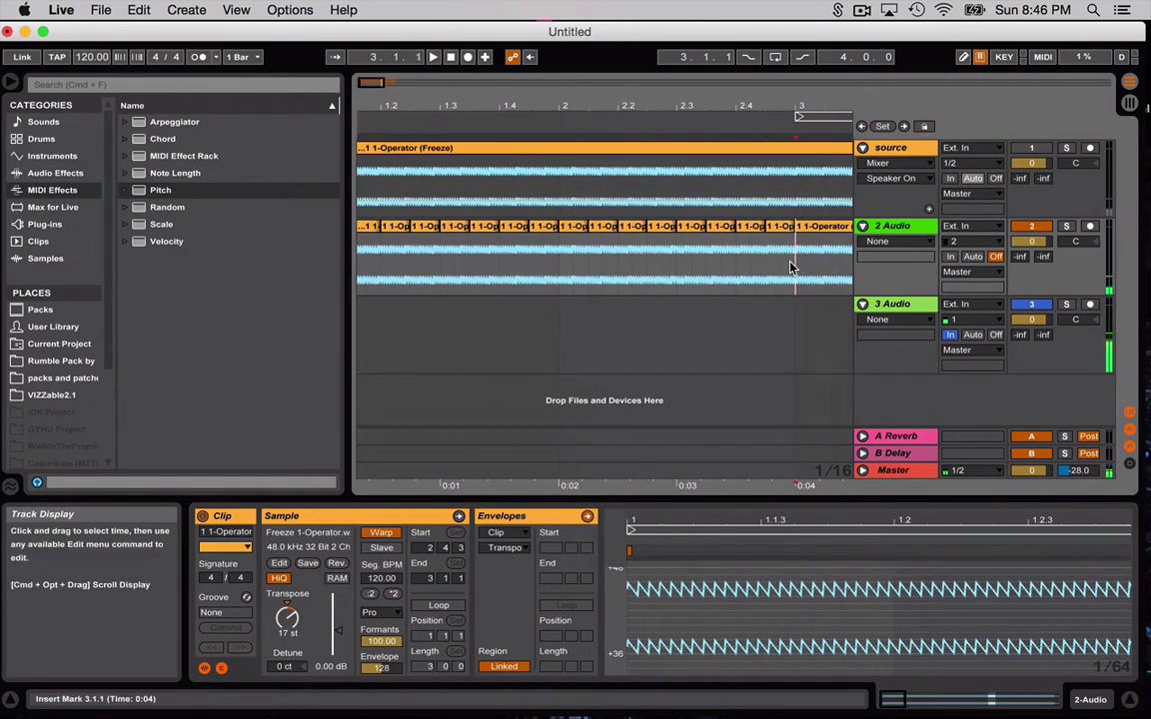
{"action": "key", "text": "minus"}
{"action": "key", "text": "minus"}
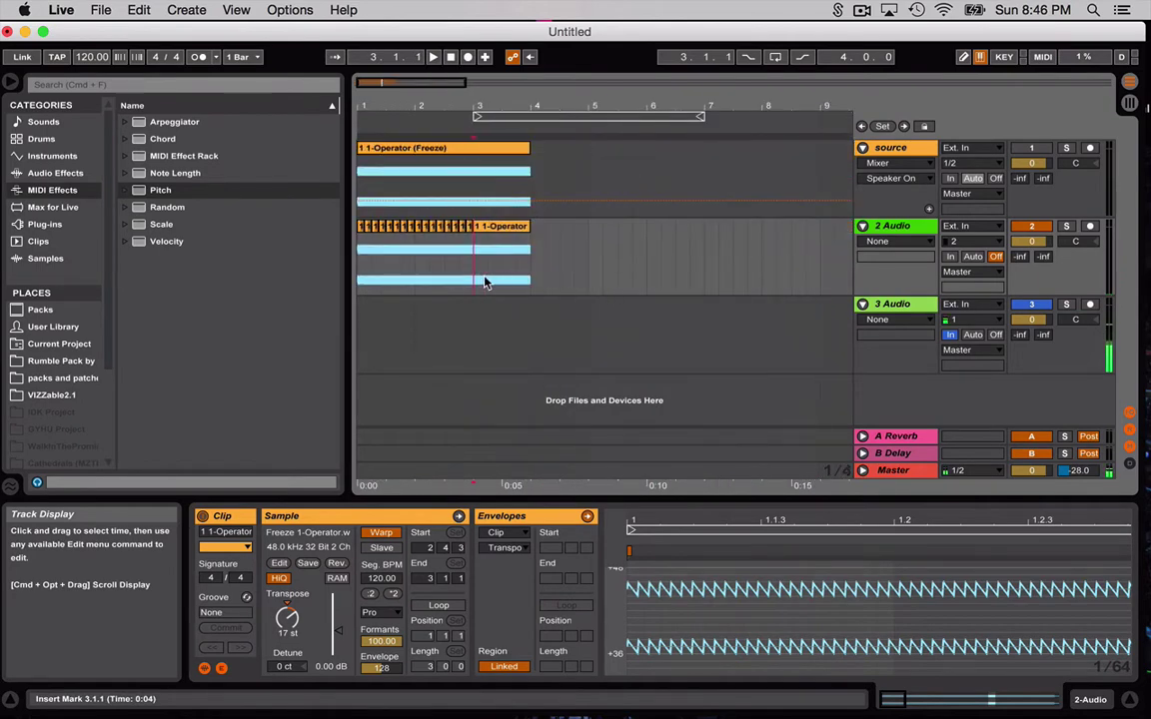
{"action": "left_click_drag", "start_coordinate": [485, 283], "coordinate": [286, 283]}
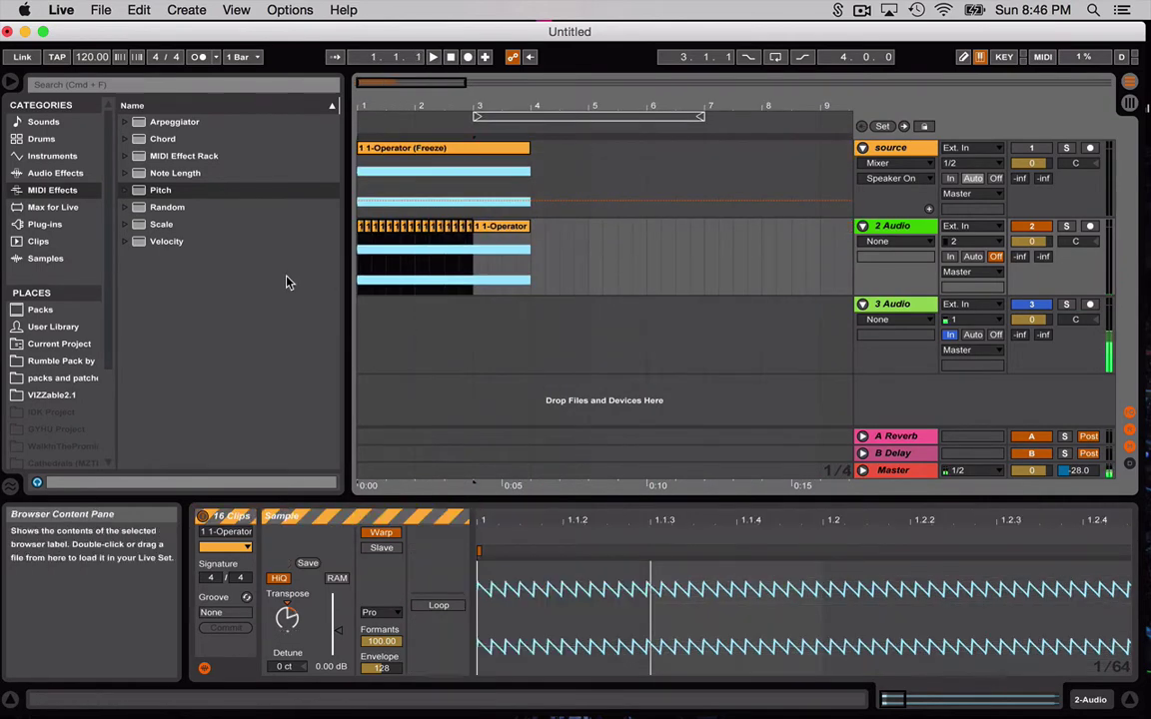
{"action": "key", "text": "super+j"}
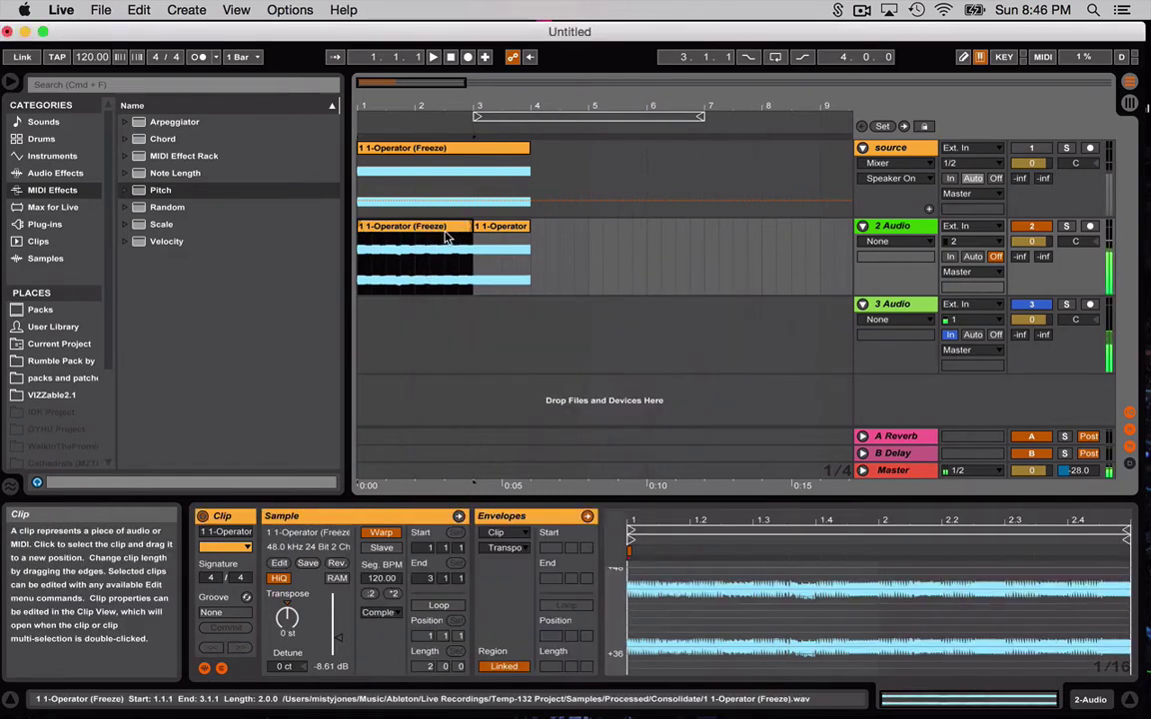
Halve the consolidated clip's segment tempo to 60 BPM, try 30 BPM during playback, and return it to 60 BPM
{"action": "left_click", "coordinate": [369, 595]}
{"action": "key", "text": "space"}
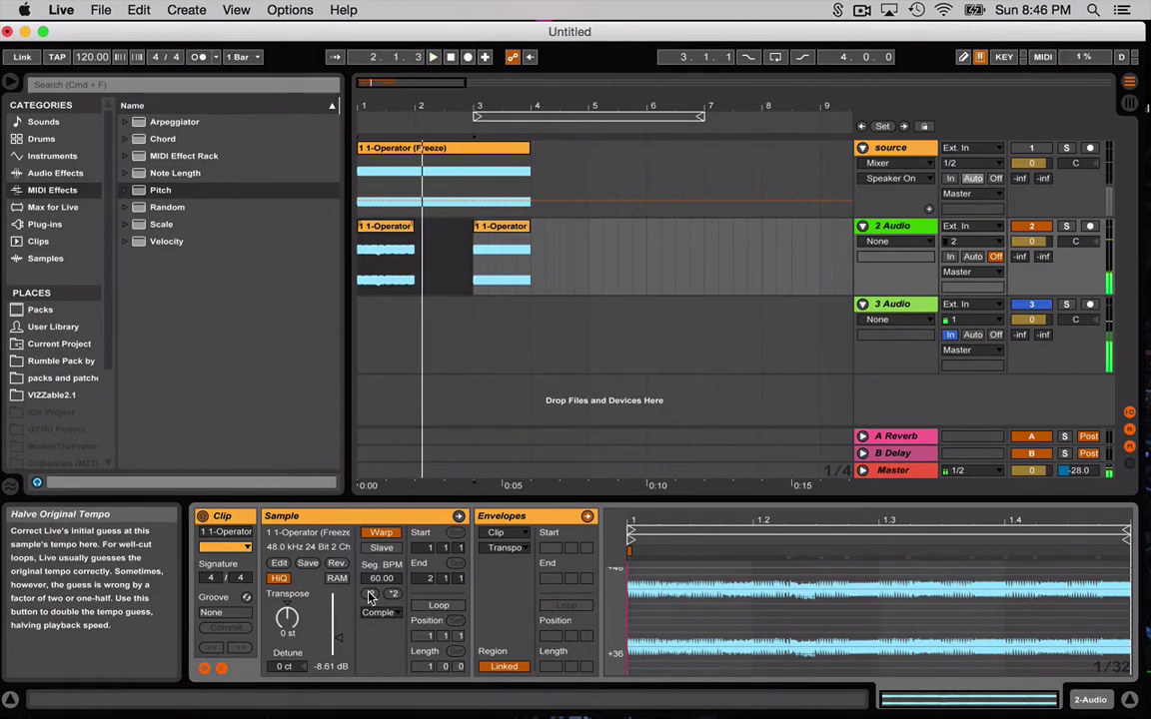
{"action": "left_click", "coordinate": [370, 595]}
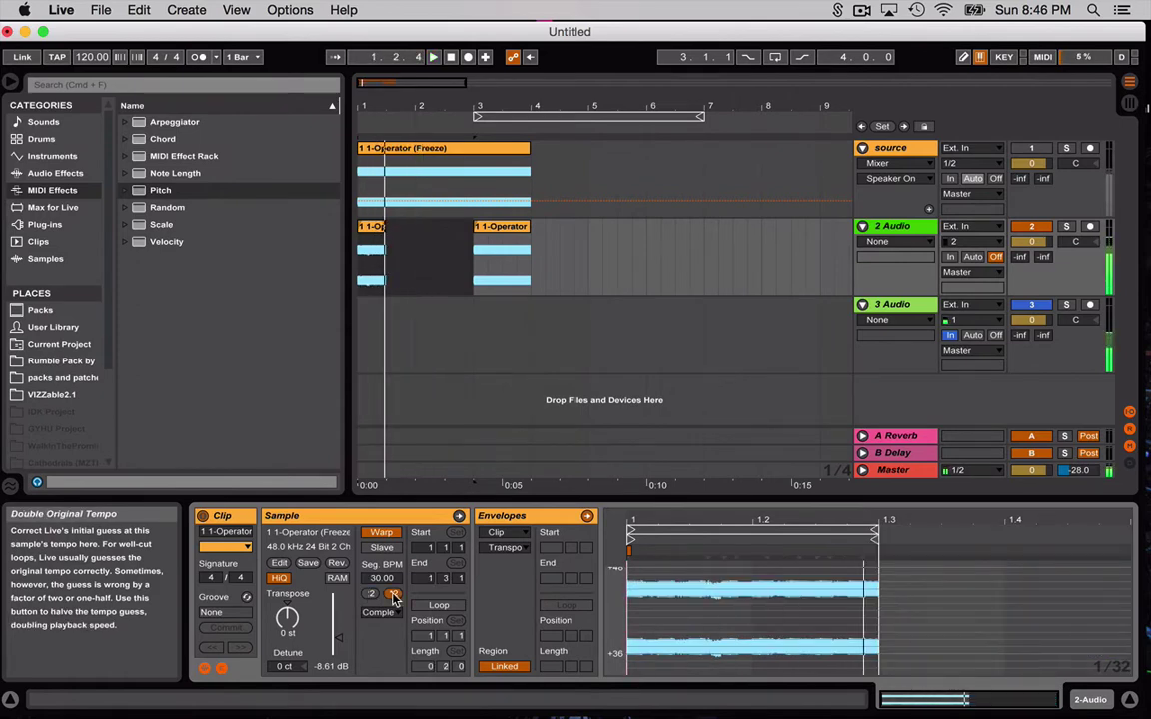
{"action": "left_click", "coordinate": [392, 593]}
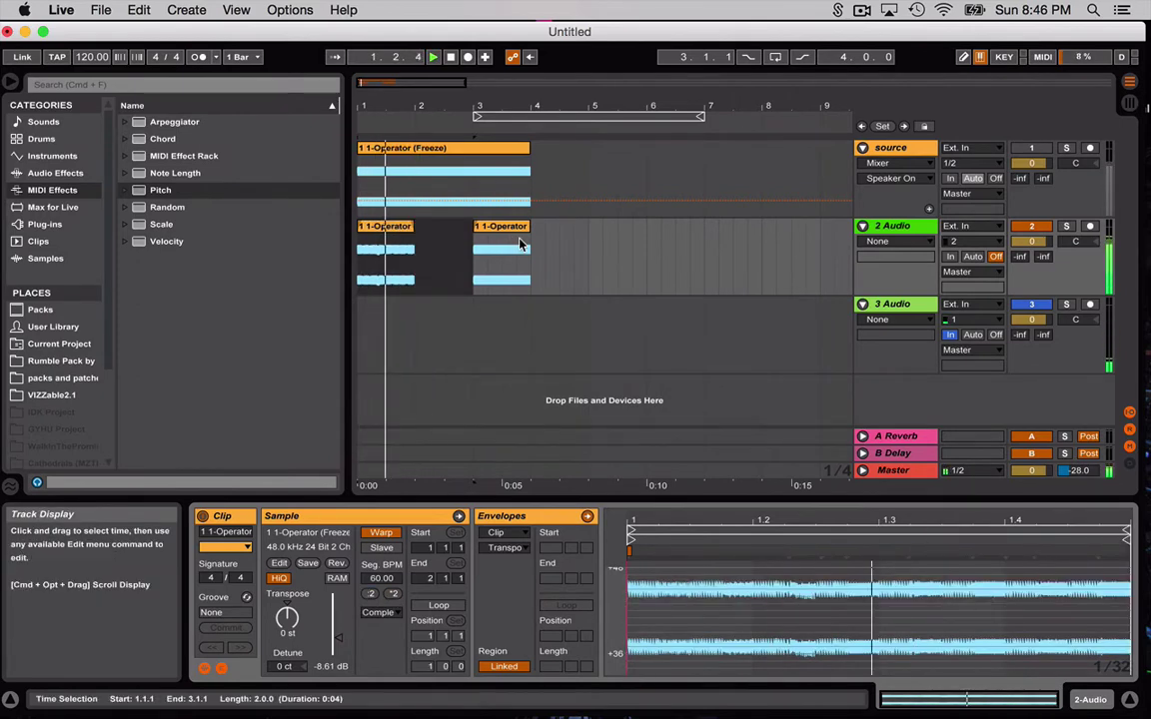
{"action": "left_click", "coordinate": [404, 226]}
{"action": "key", "text": "space"}
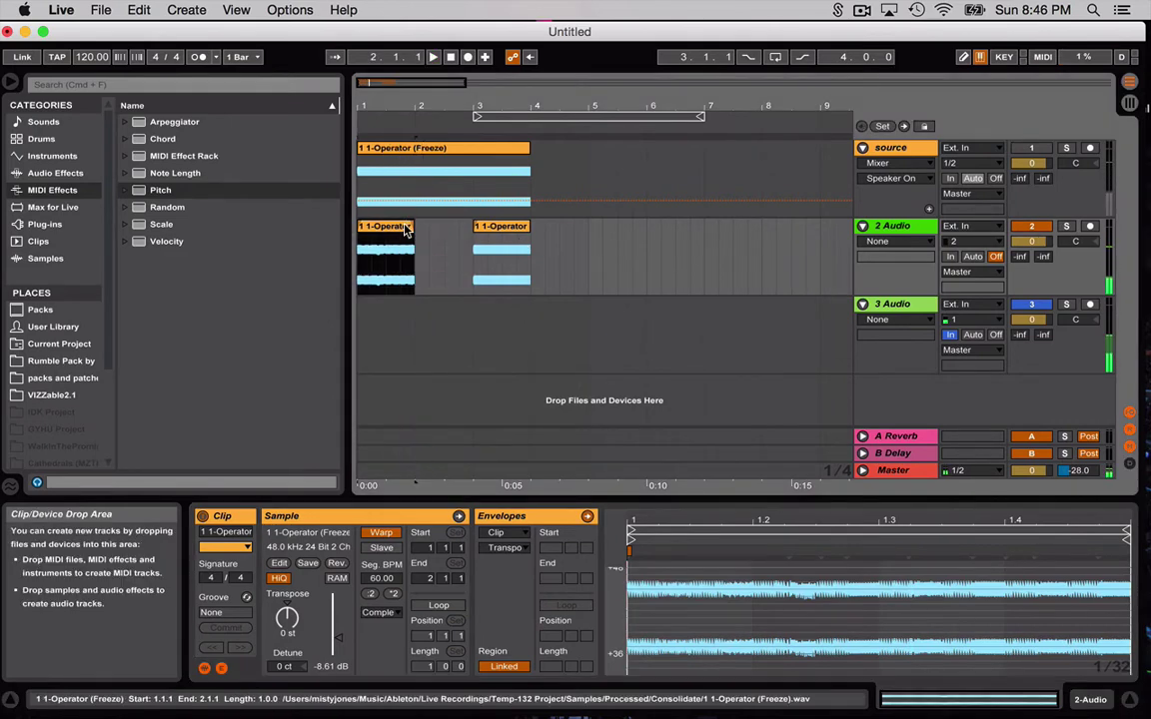
Delete the leftover clip at bar 3 of 2 Audio and duplicate the one-bar clip four times to fill bars 1 to 5
{"action": "left_click", "coordinate": [518, 236]}
{"action": "key", "text": "Delete"}
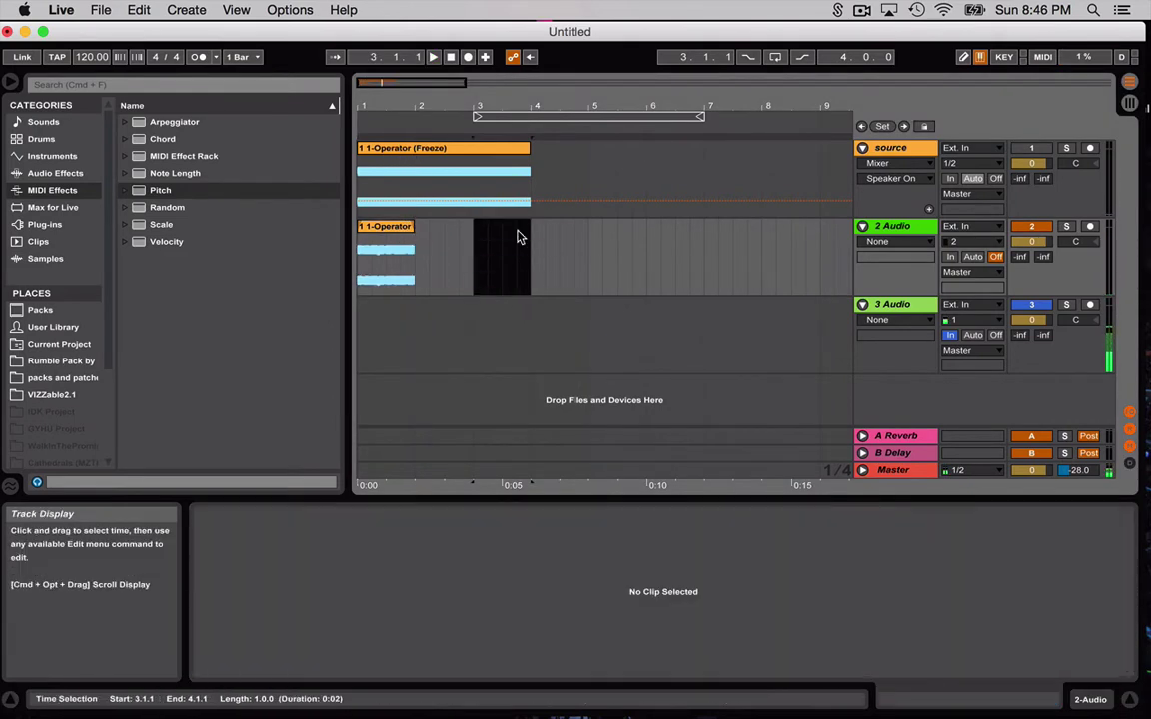
{"action": "left_click", "coordinate": [408, 226]}
{"action": "key", "text": "super+d"}
{"action": "key", "text": "super+d"}
{"action": "key", "text": "super+d"}
{"action": "key", "text": "super+d"}
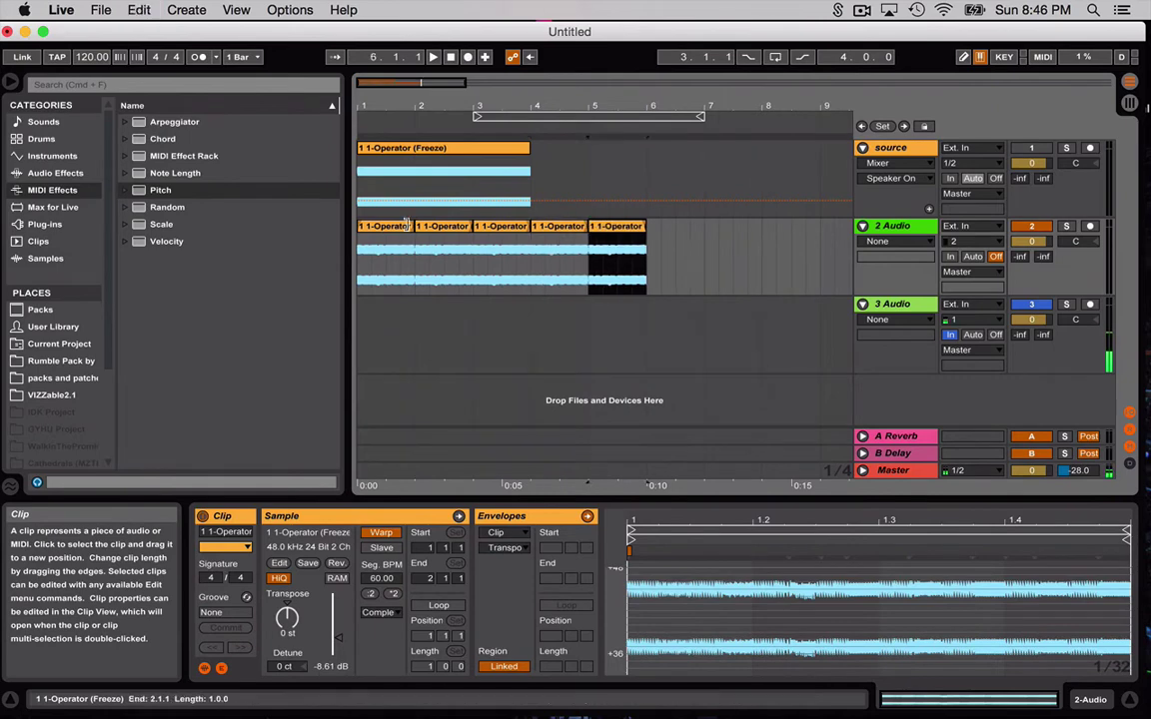
Play the repeated clips on 2 Audio from the start of the arrangement
{"action": "key", "text": "space"}
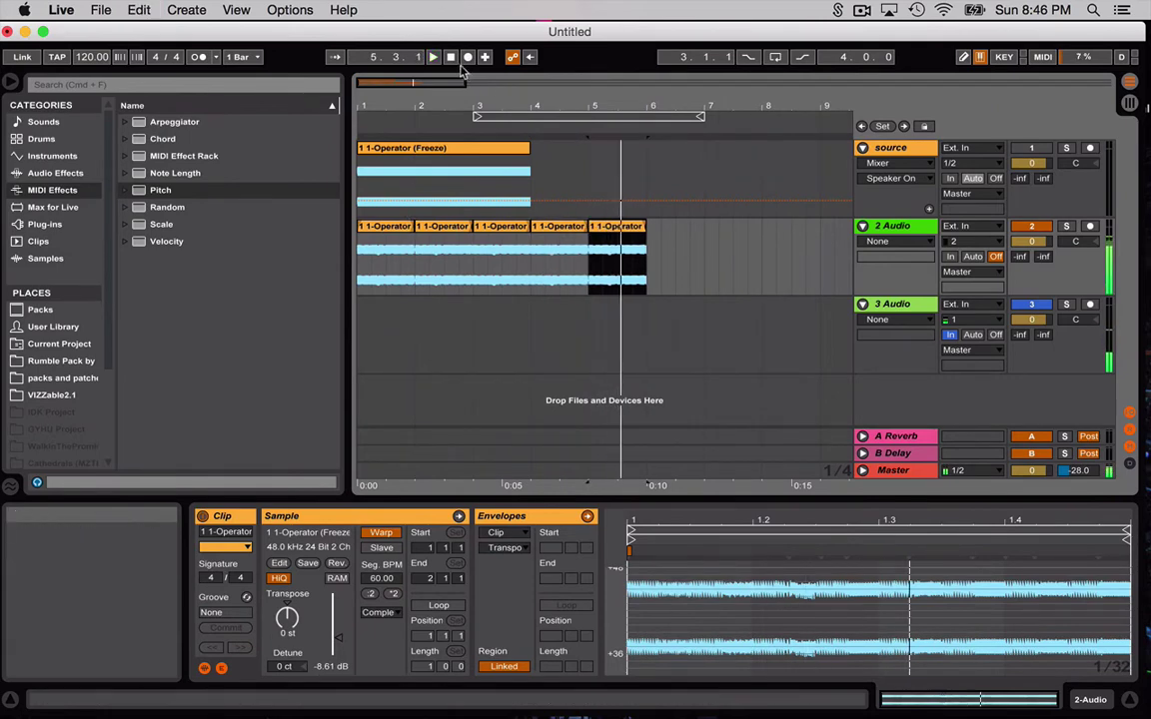
{"action": "double_click", "coordinate": [452, 58]}
{"action": "key", "text": "space"}
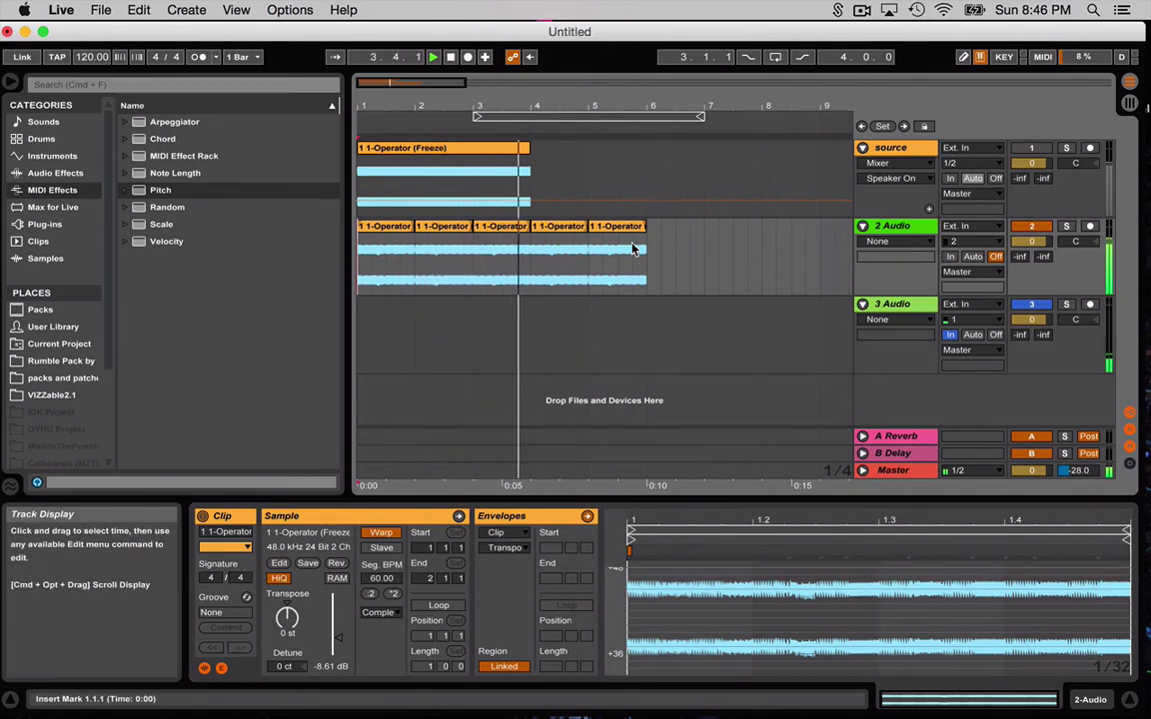
{"action": "key", "text": "space"}
Draw a transposition envelope in the bar 4 clip that ramps from 0 to +12 semitones by beat 1.2, and play it
{"action": "left_click", "coordinate": [560, 228]}
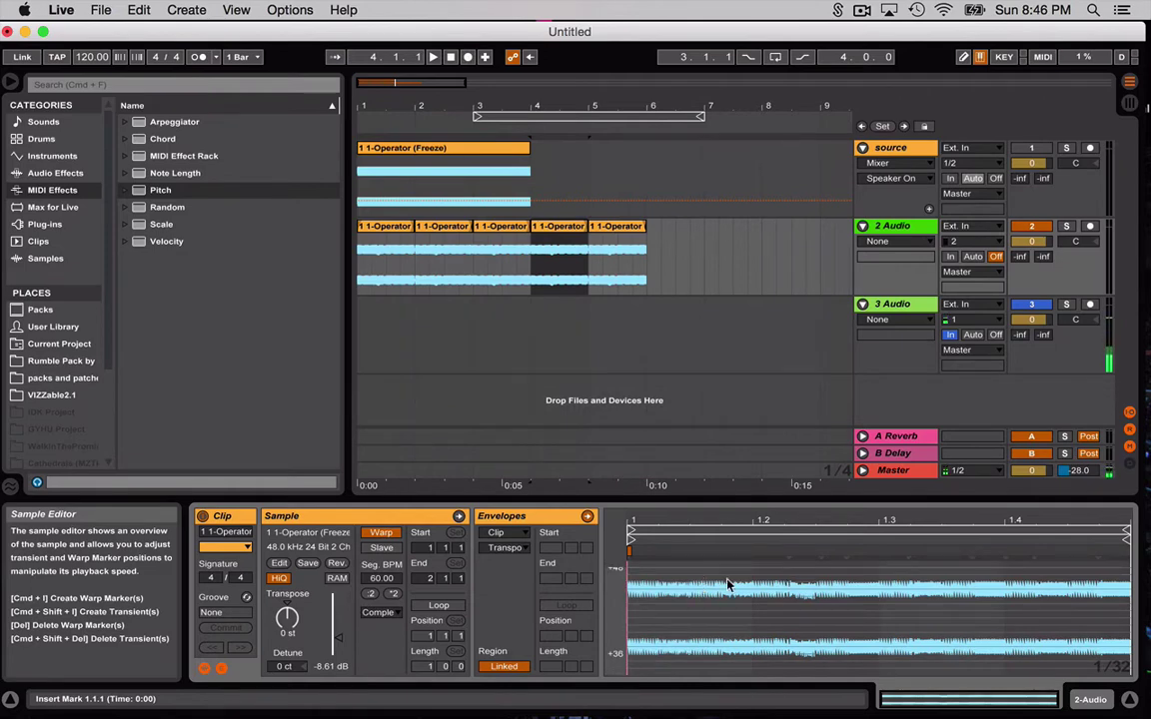
{"action": "left_click", "coordinate": [669, 611]}
{"action": "key", "text": "space"}
{"action": "left_click_drag", "start_coordinate": [698, 610], "coordinate": [752, 577]}
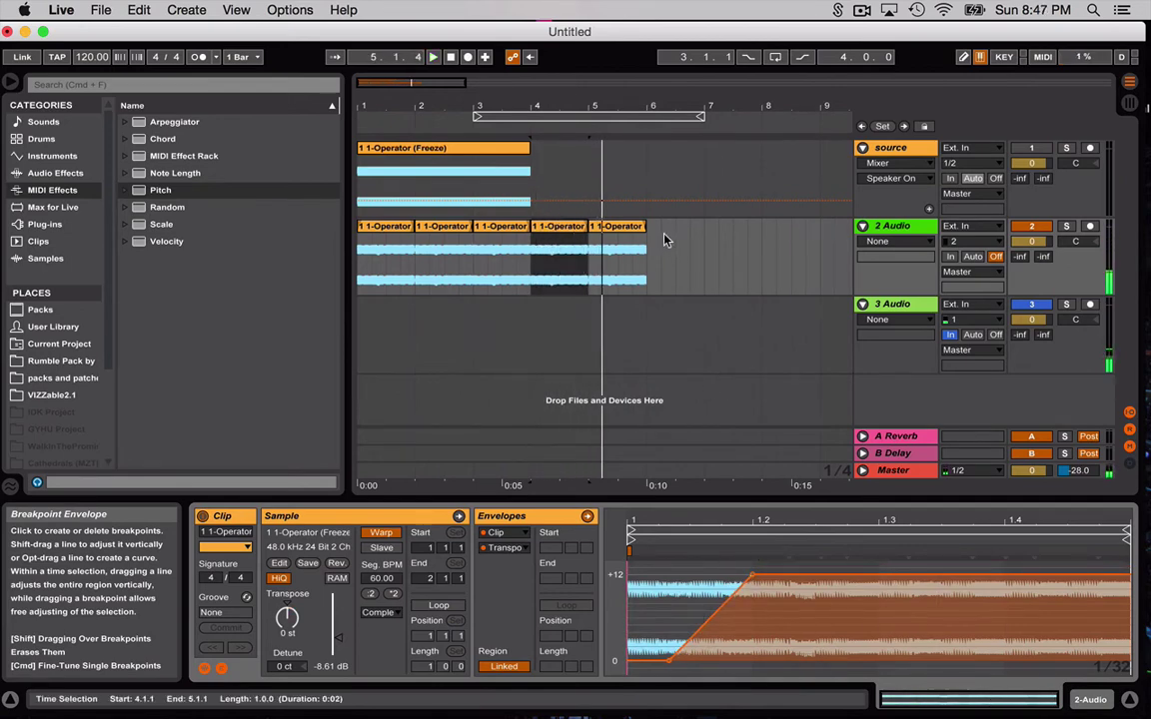
{"action": "left_click", "coordinate": [465, 275]}
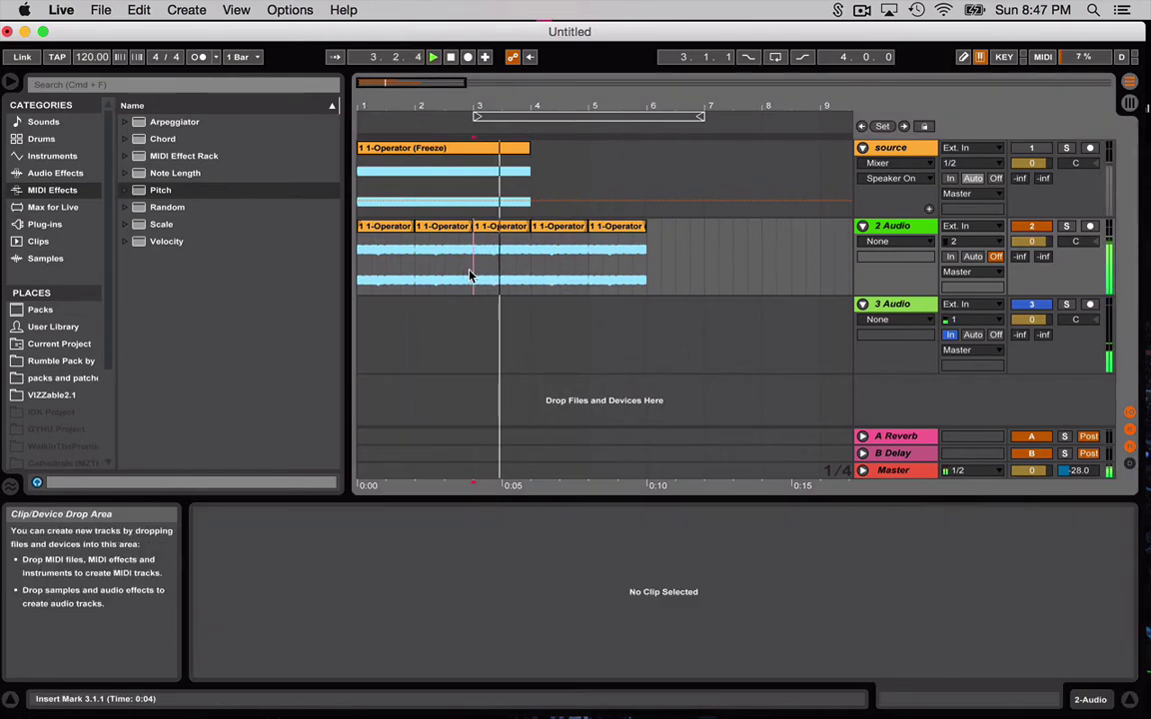
Lower the second breakpoint of the bar 4 clip's transposition envelope to 0 semitones
{"action": "left_click", "coordinate": [574, 228]}
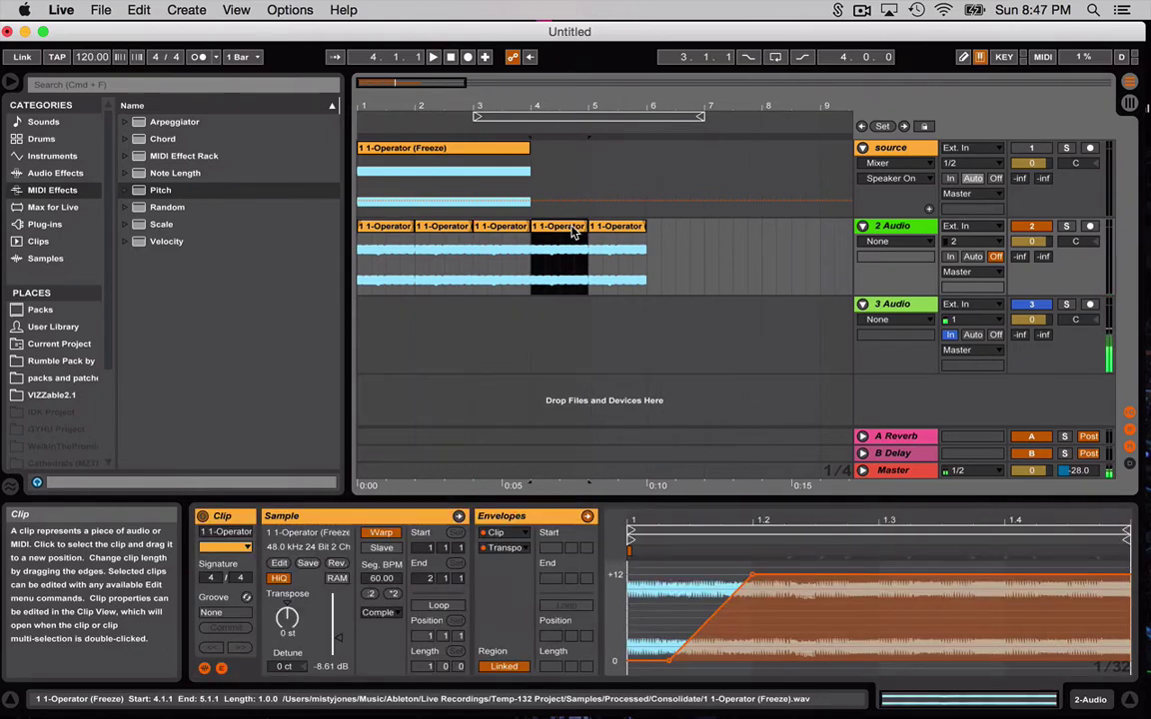
{"action": "left_click_drag", "start_coordinate": [752, 575], "coordinate": [748, 661]}
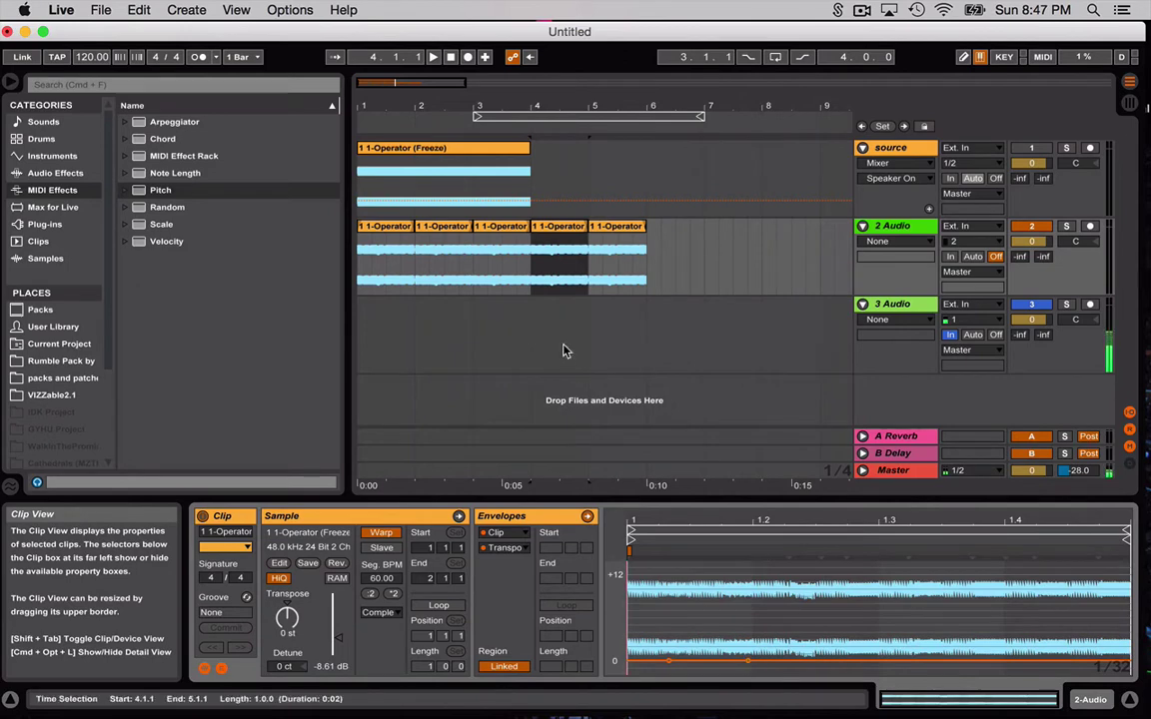
Play the bar 4 clip on 2 Audio and set the master's preview volume to -4.0 dB
{"action": "left_click", "coordinate": [561, 229]}
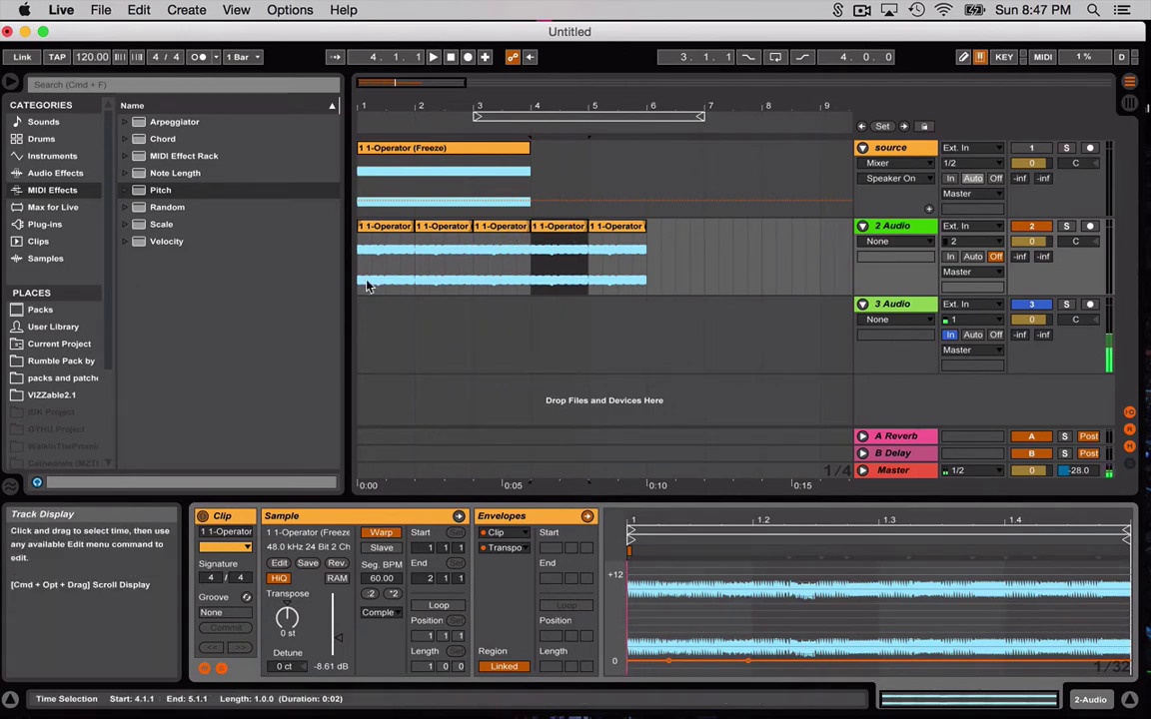
{"action": "key", "text": "space"}
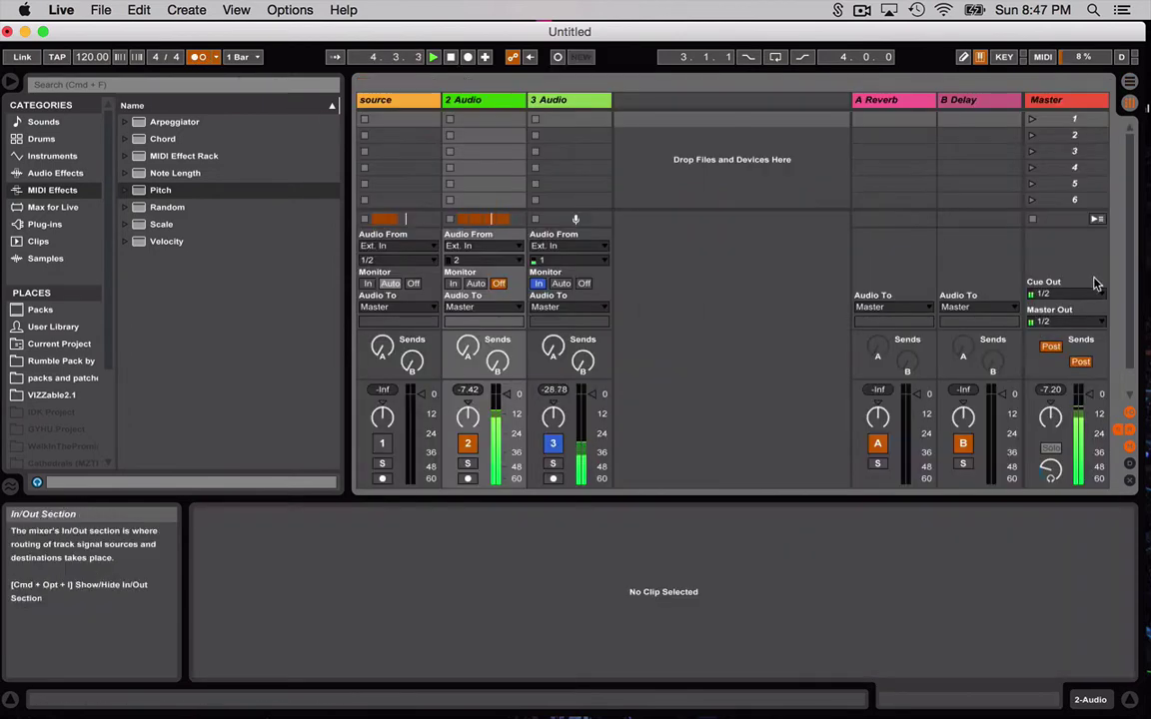
{"action": "key", "text": "Tab"}
{"action": "left_click_drag", "start_coordinate": [1052, 470], "coordinate": [1052, 445]}
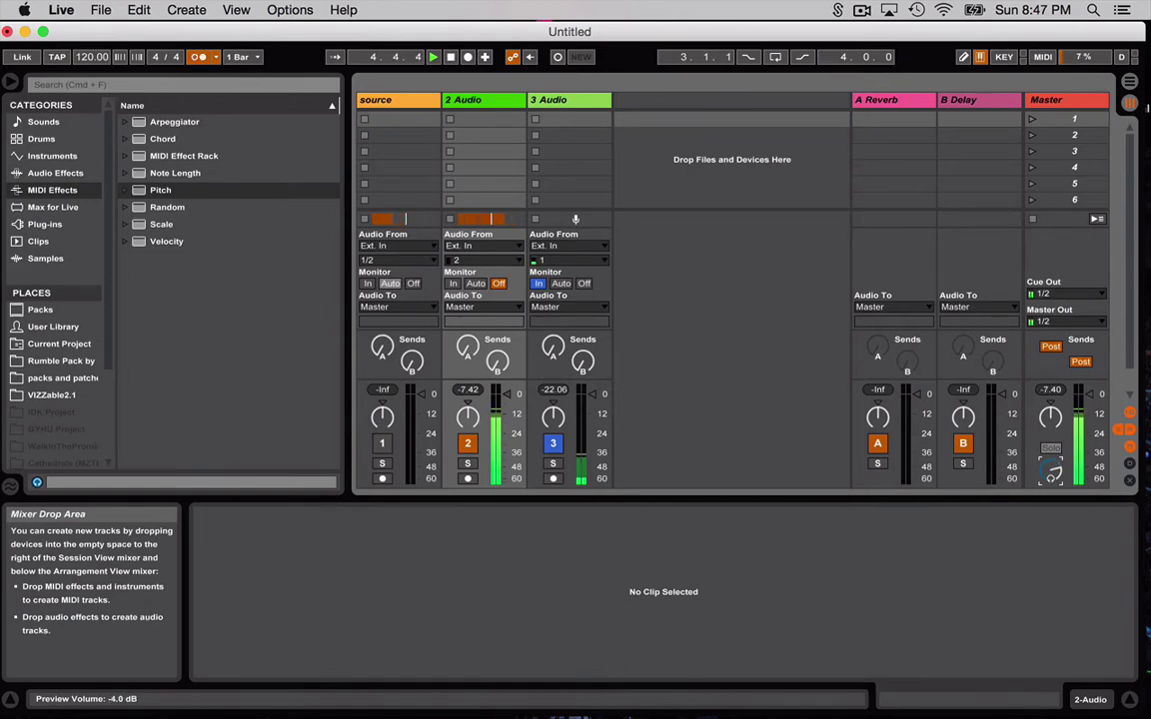
{"action": "key", "text": "Tab"}
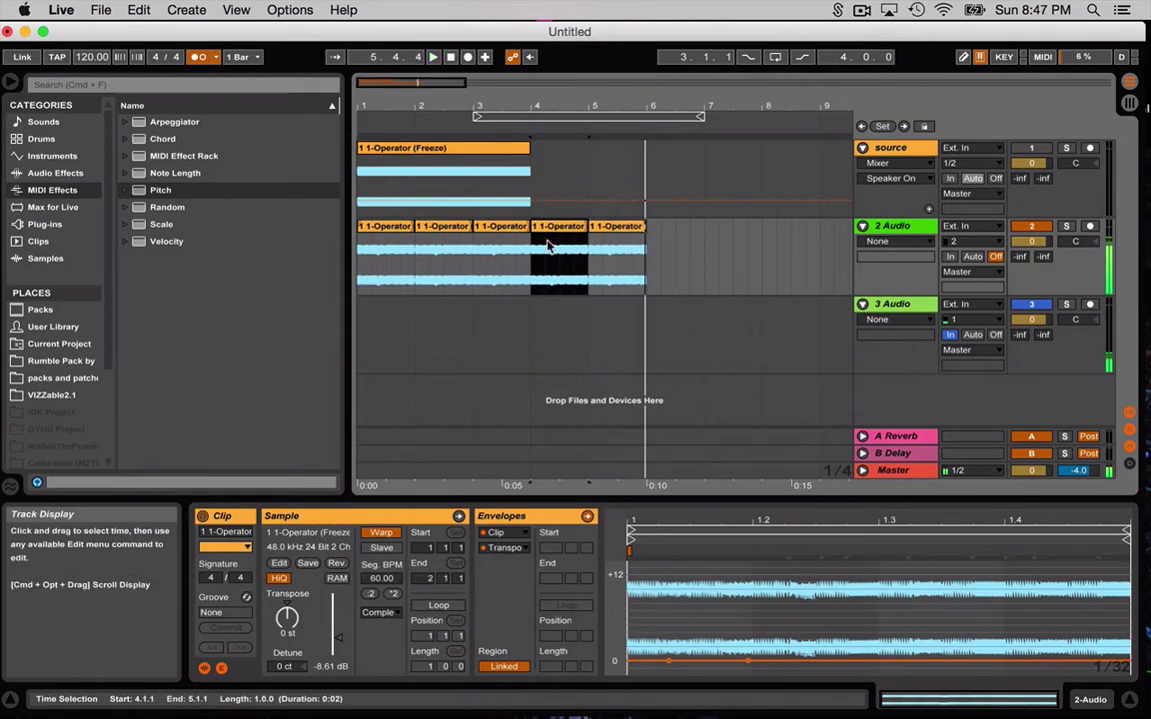
{"action": "key", "text": "space"}
Set the tempo to 128 BPM, raise it to 132 BPM during playback, and play 2 Audio from the start of bar 1
{"action": "left_click", "coordinate": [92, 57]}
{"action": "type", "text": "128"}
{"action": "key", "text": "Return"}
{"action": "key", "text": "space"}
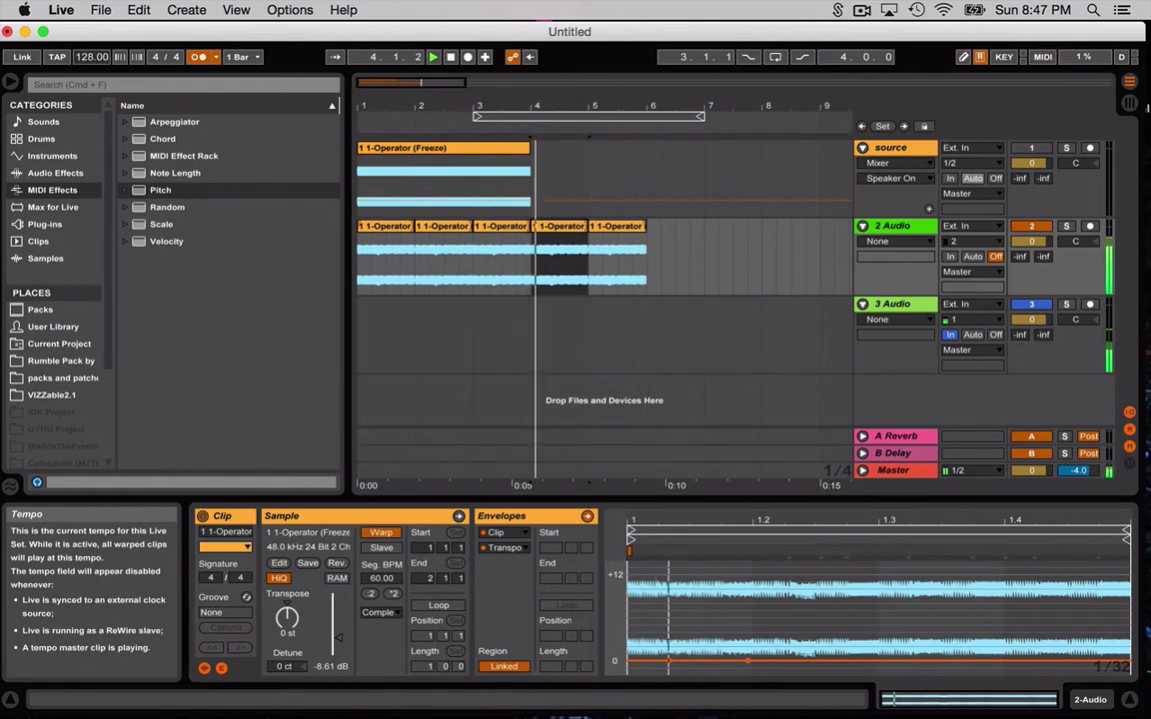
{"action": "left_click_drag", "start_coordinate": [92, 57], "coordinate": [92, 53]}
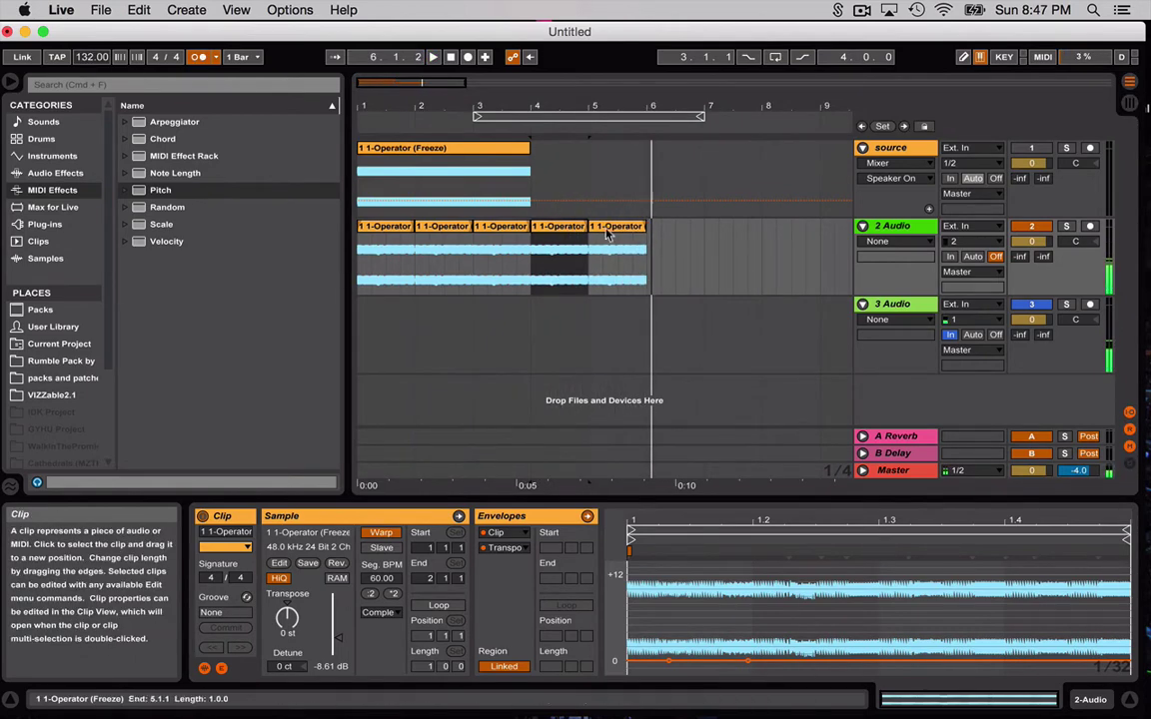
{"action": "key", "text": "space"}
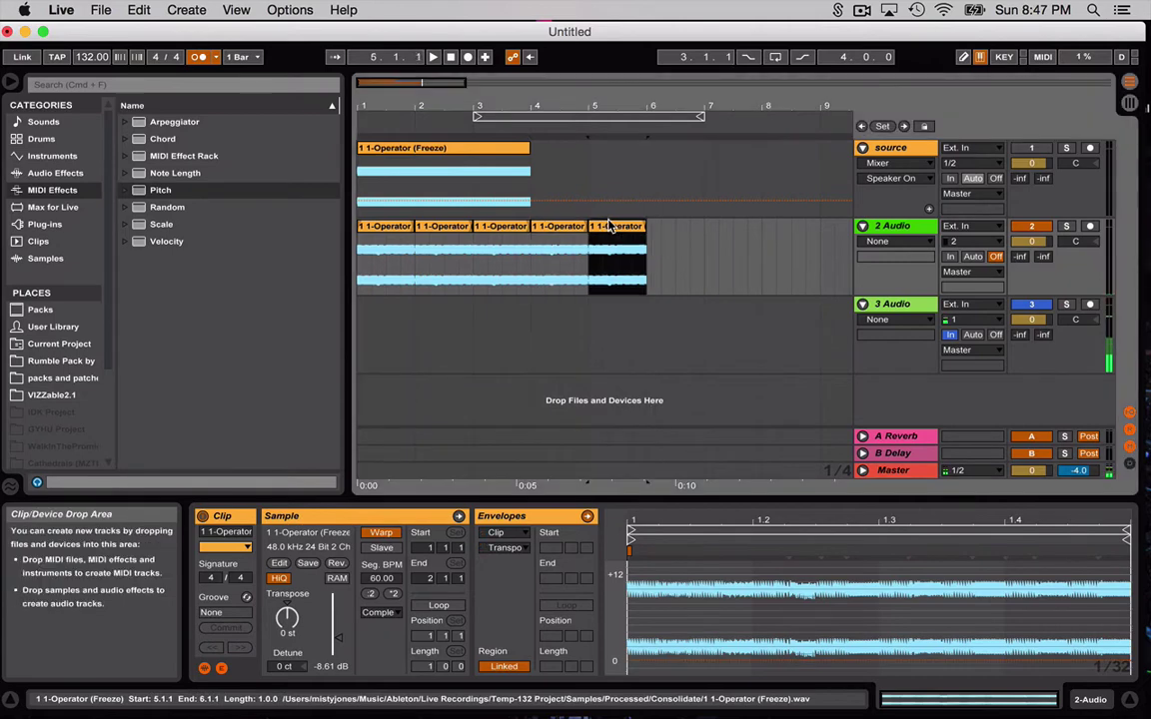
{"action": "left_click", "coordinate": [361, 260]}
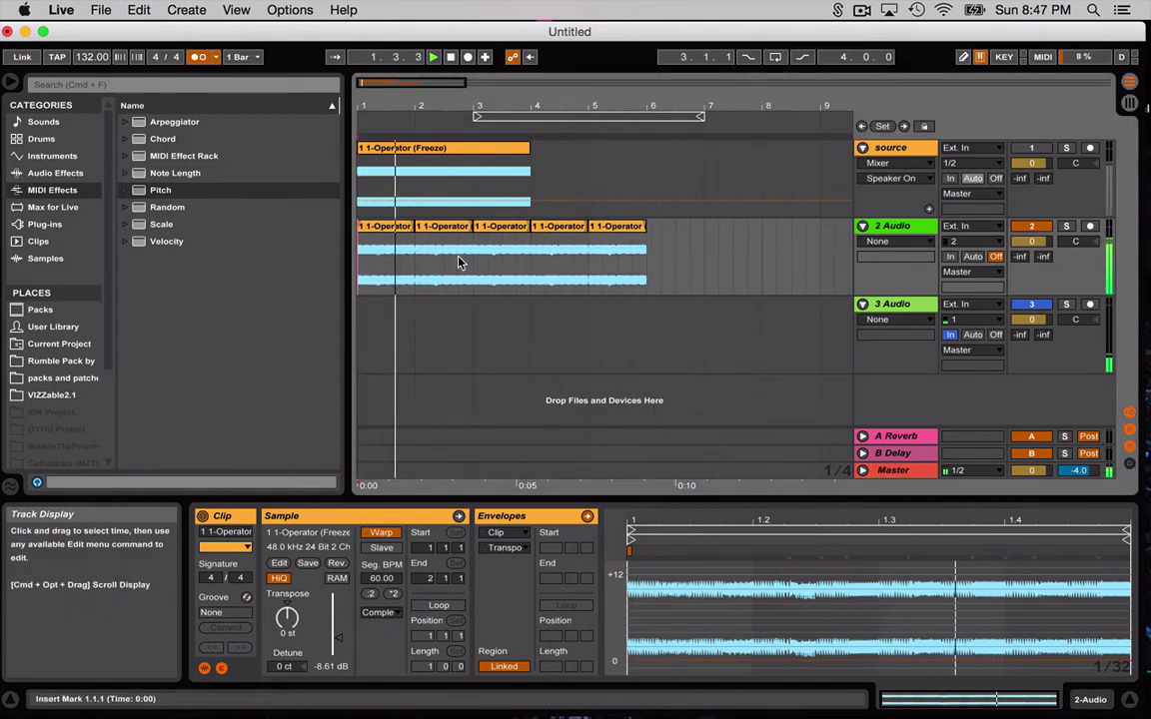
Draw a transposition envelope in the bar 3 clip that ramps from 0 to +12 semitones by beat 1.2, and play the arrangement
{"action": "left_click", "coordinate": [510, 232]}
{"action": "key", "text": "space"}
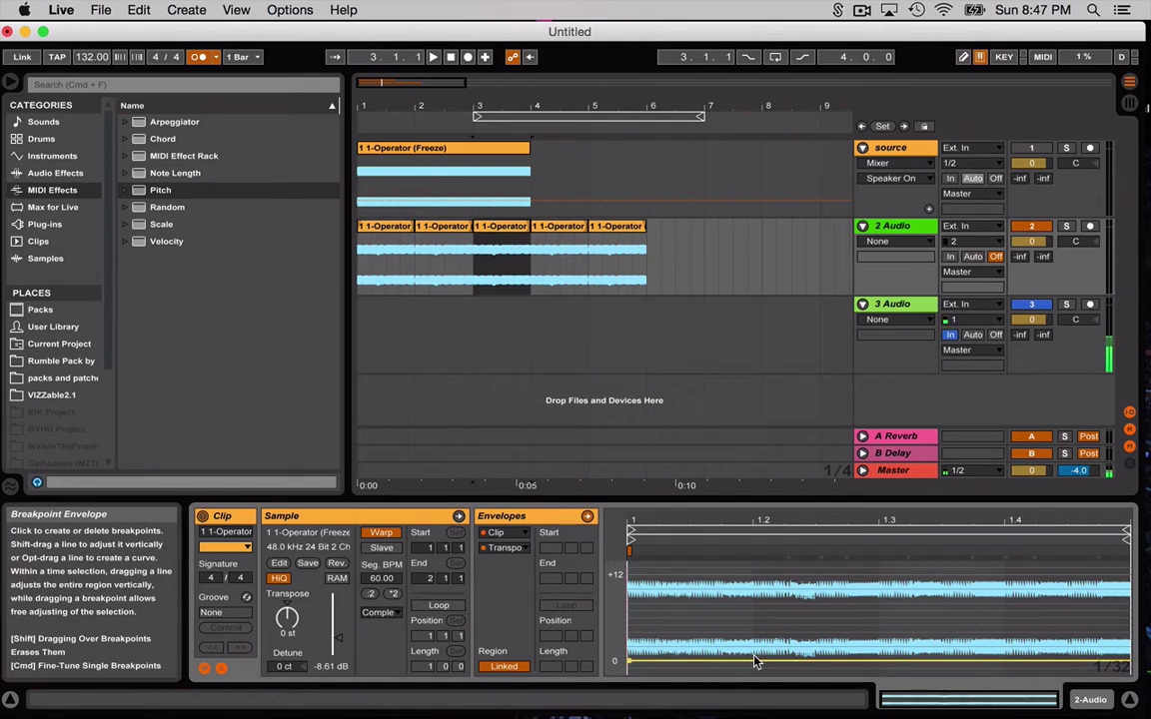
{"action": "left_click_drag", "start_coordinate": [754, 661], "coordinate": [754, 577]}
{"action": "key", "text": "super+z"}
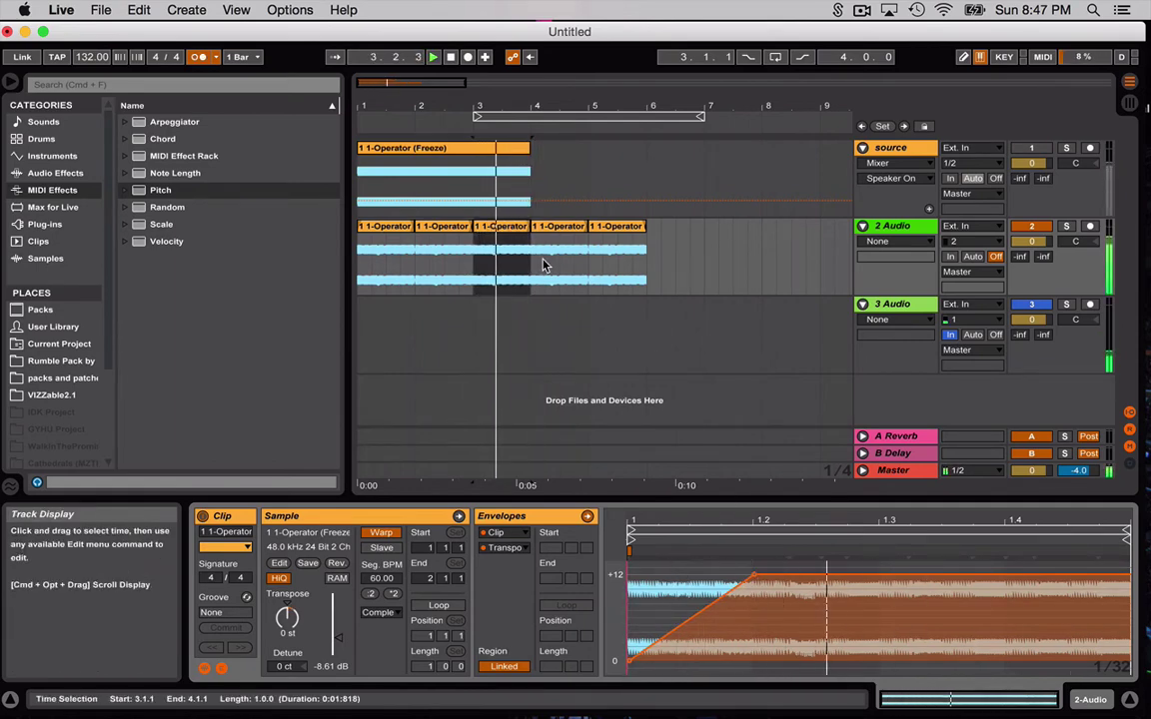
{"action": "left_click", "coordinate": [403, 270]}
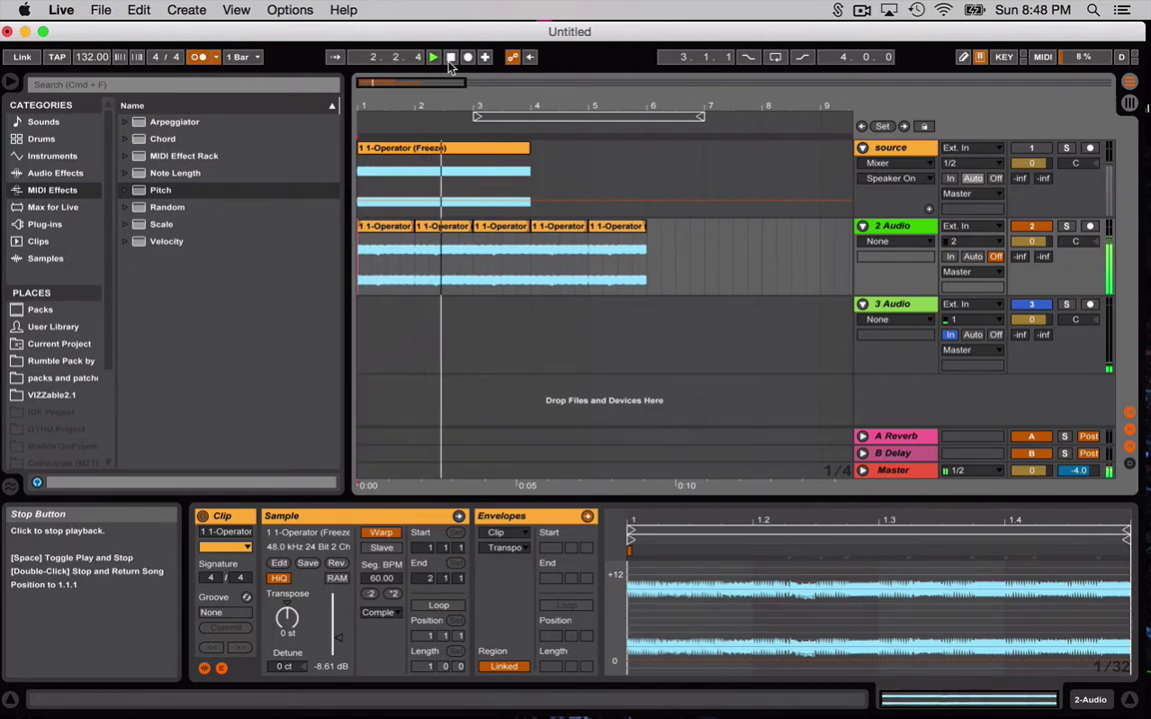
Try duplicating the bar 3 clip with its transposition envelope over bar 4, play it, and undo the duplication
{"action": "left_click", "coordinate": [519, 228]}
{"action": "key", "text": "super+d"}
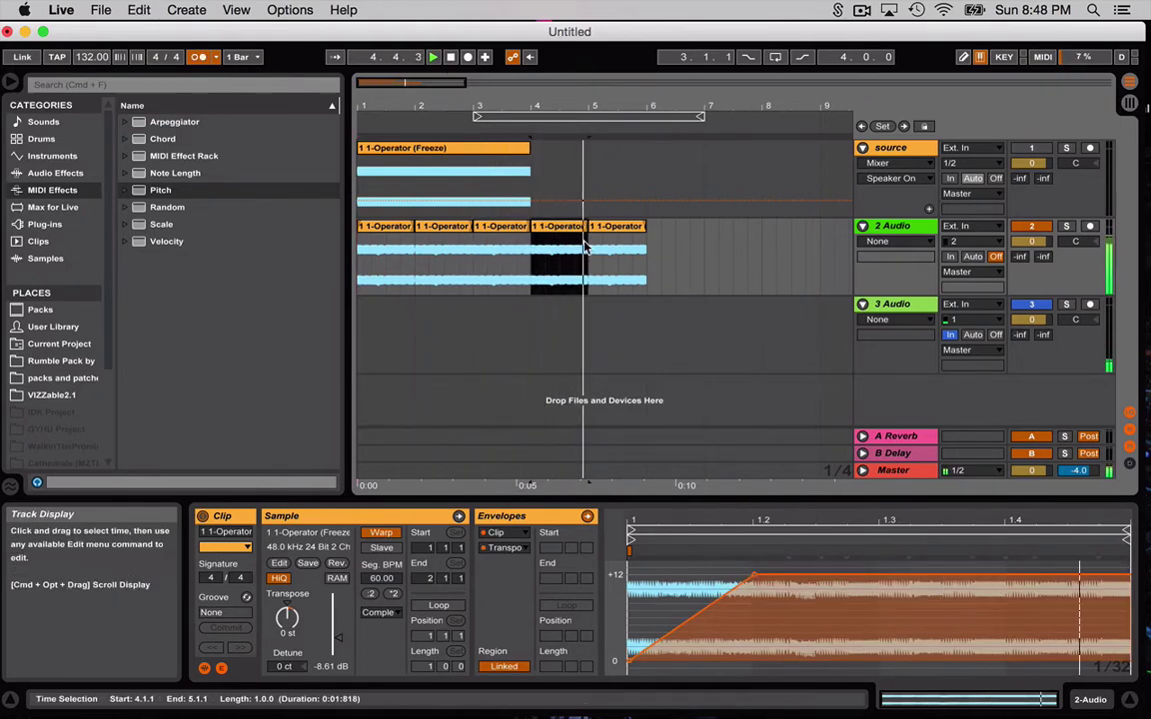
{"action": "key", "text": "space"}
{"action": "key", "text": "super+z"}
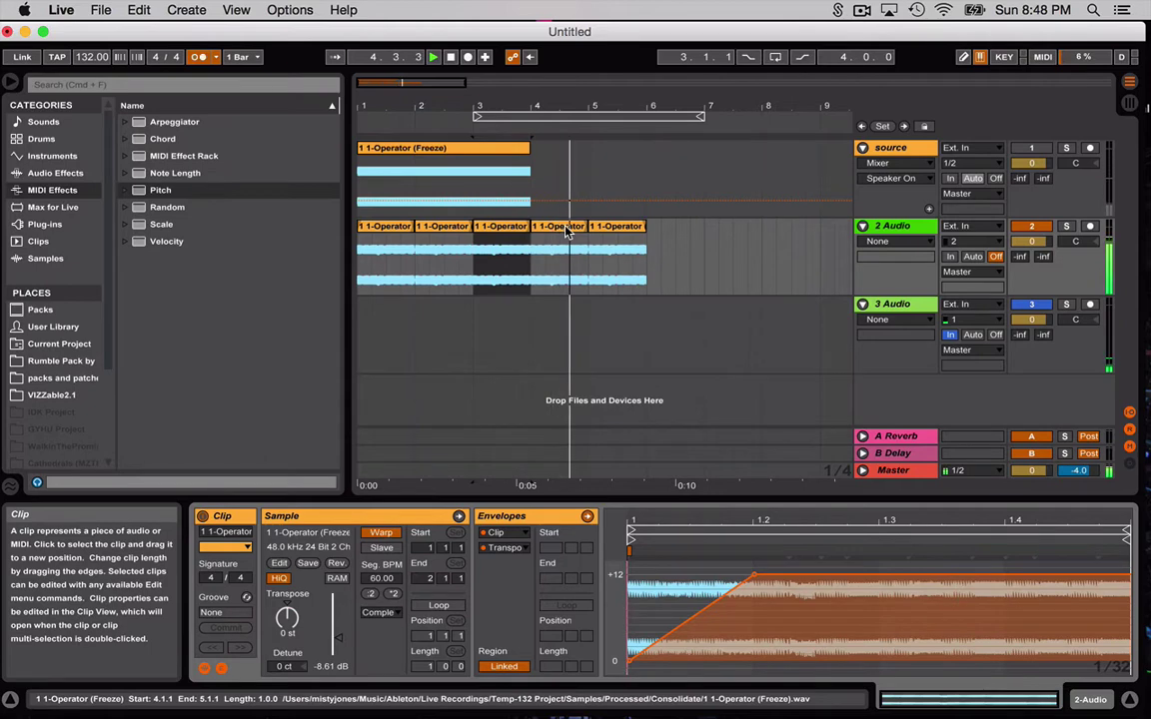
Delete the bar 5 clip on 2 Audio and check playback around the remaining four clips
{"action": "key", "text": "space"}
{"action": "left_click", "coordinate": [612, 229]}
{"action": "key", "text": "Delete"}
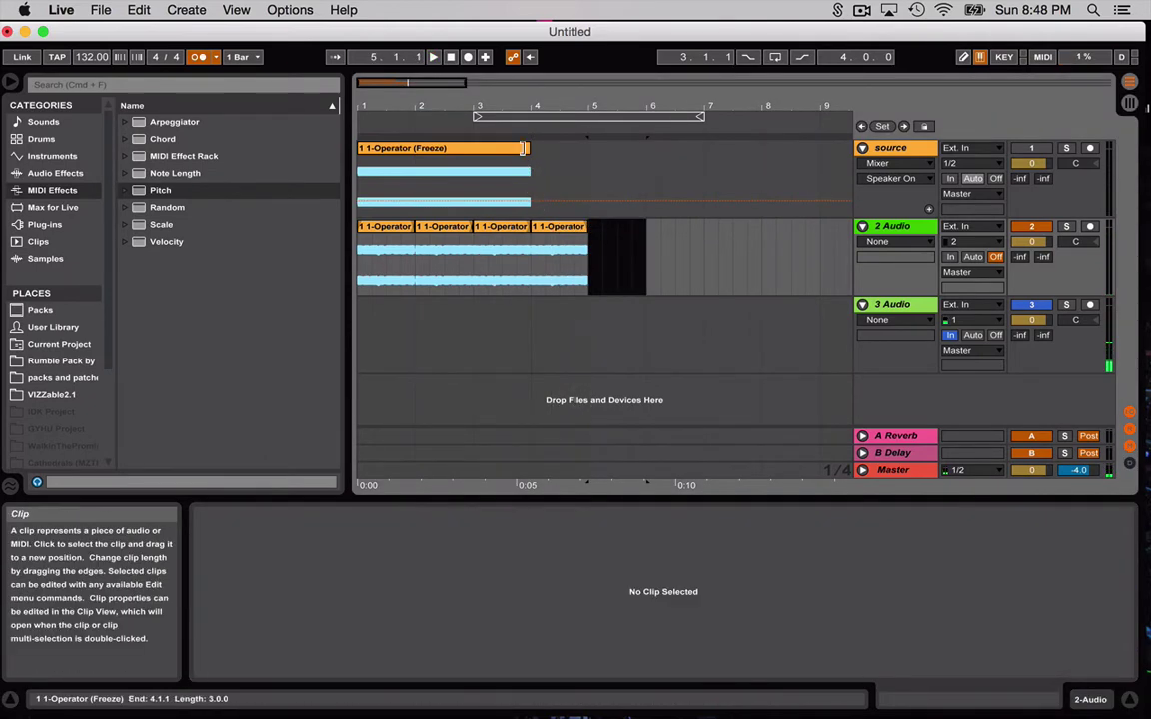
{"action": "key", "text": "space"}
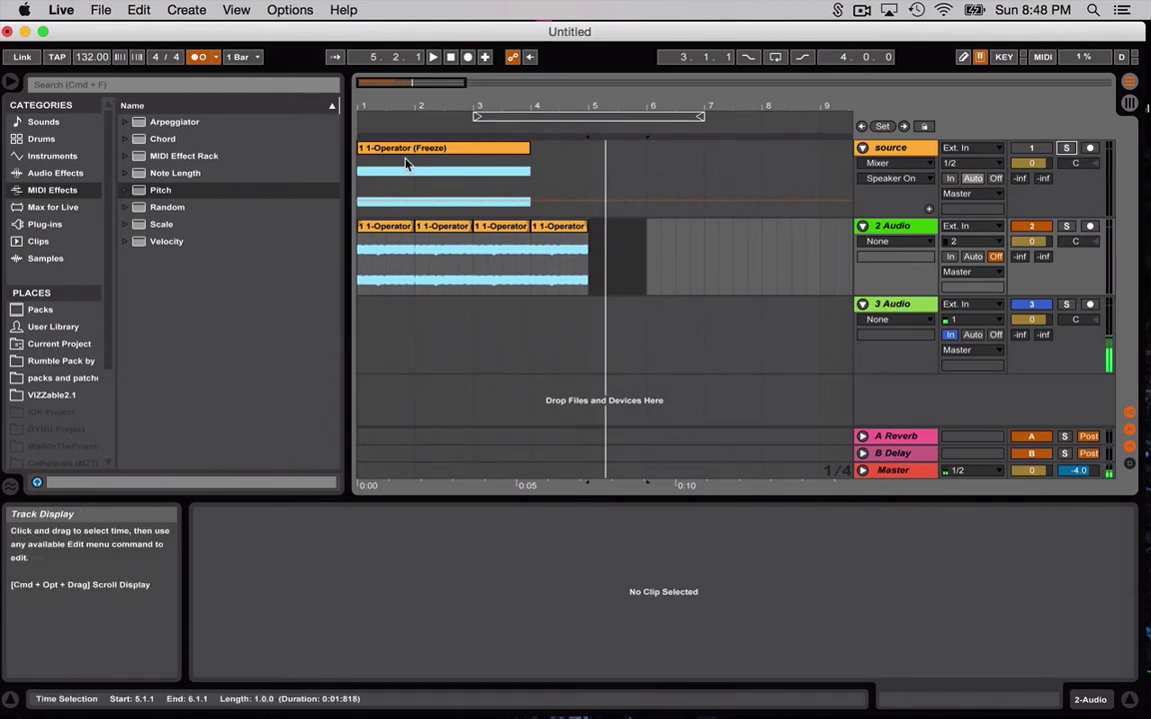
Search the plug-ins for battery and load the Battery 4 VST onto a new MIDI track
{"action": "left_click", "coordinate": [276, 86]}
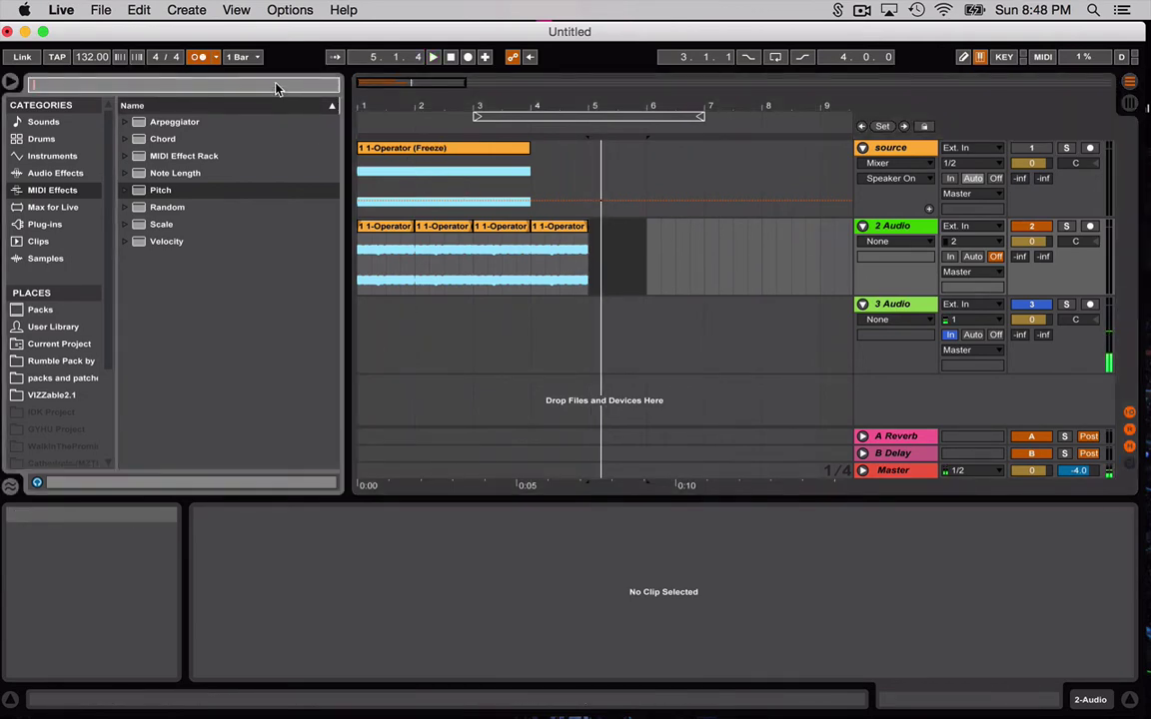
{"action": "type", "text": "battery"}
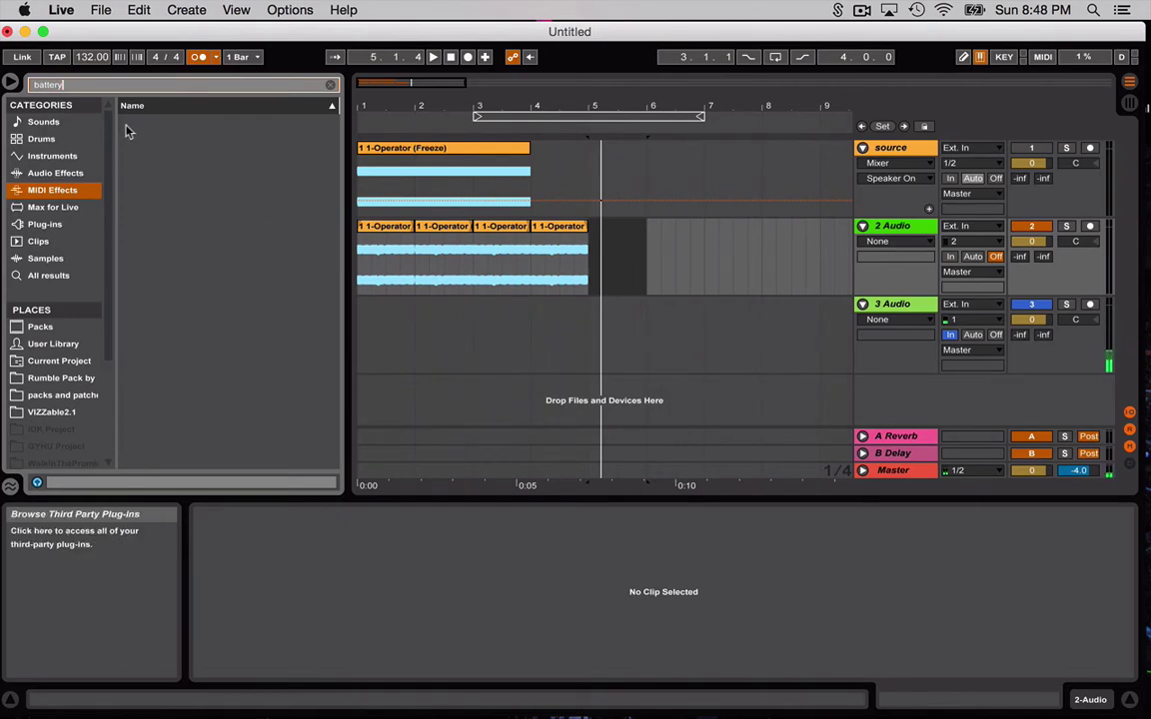
{"action": "left_click", "coordinate": [42, 224]}
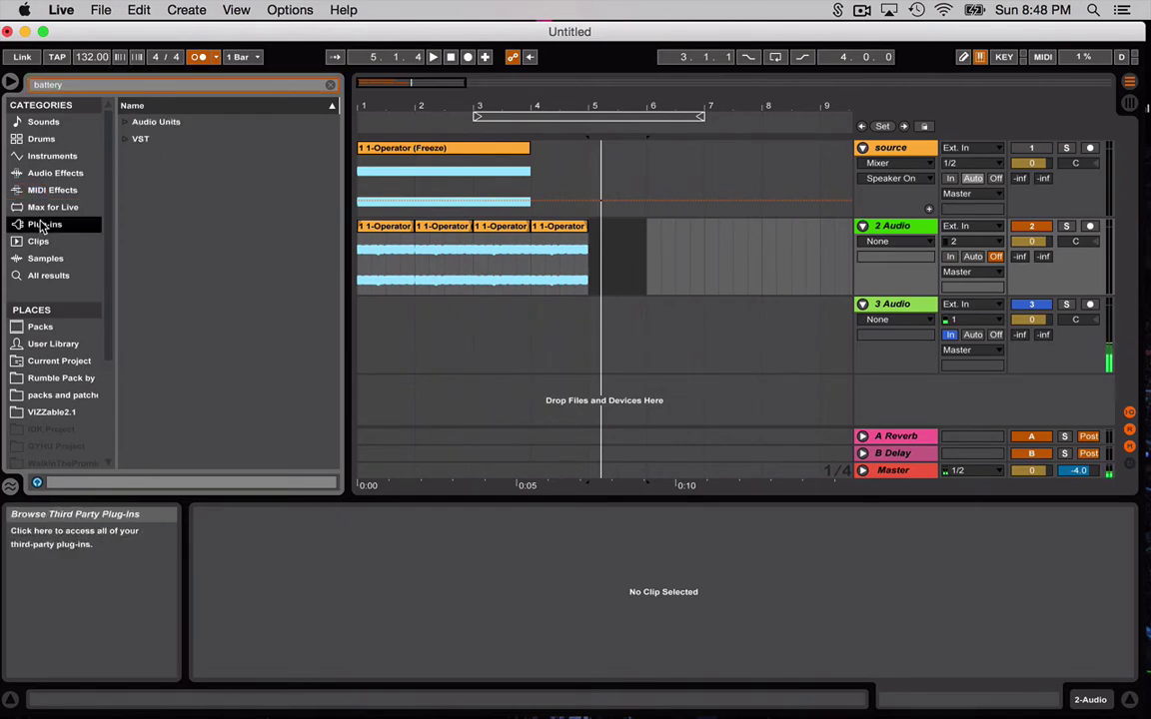
{"action": "left_click", "coordinate": [134, 139]}
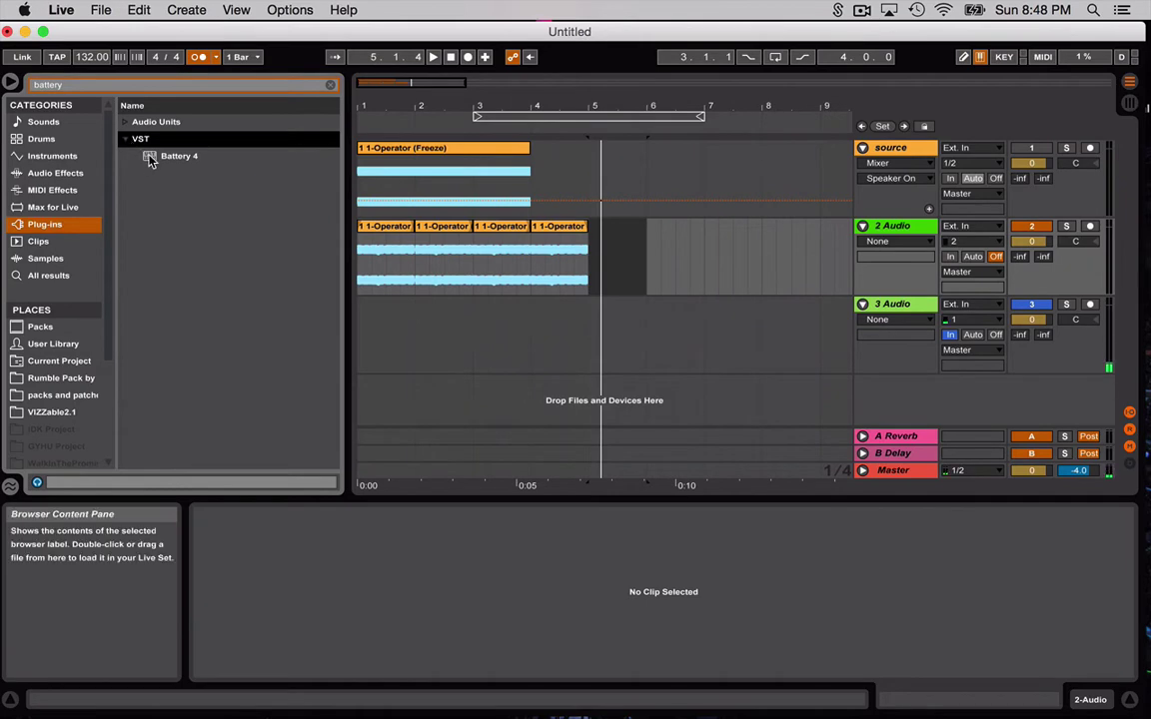
{"action": "left_click_drag", "start_coordinate": [150, 161], "coordinate": [575, 354]}
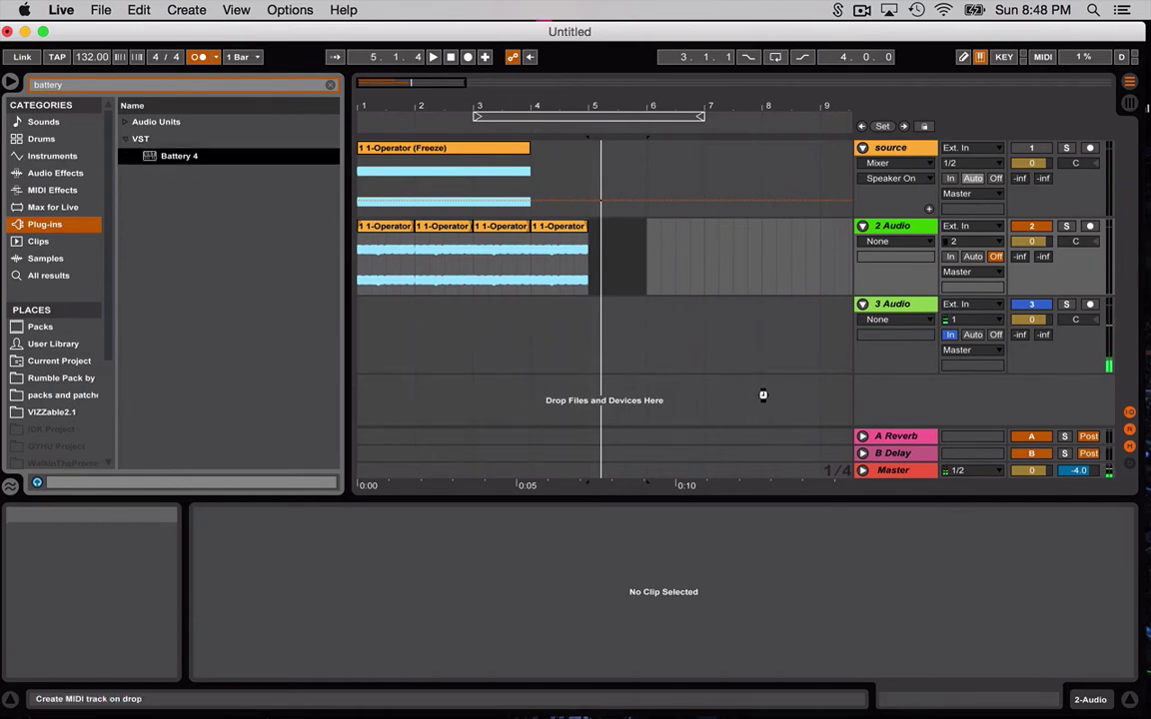
{"action": "left_click_drag", "start_coordinate": [762, 394], "coordinate": [762, 395]}
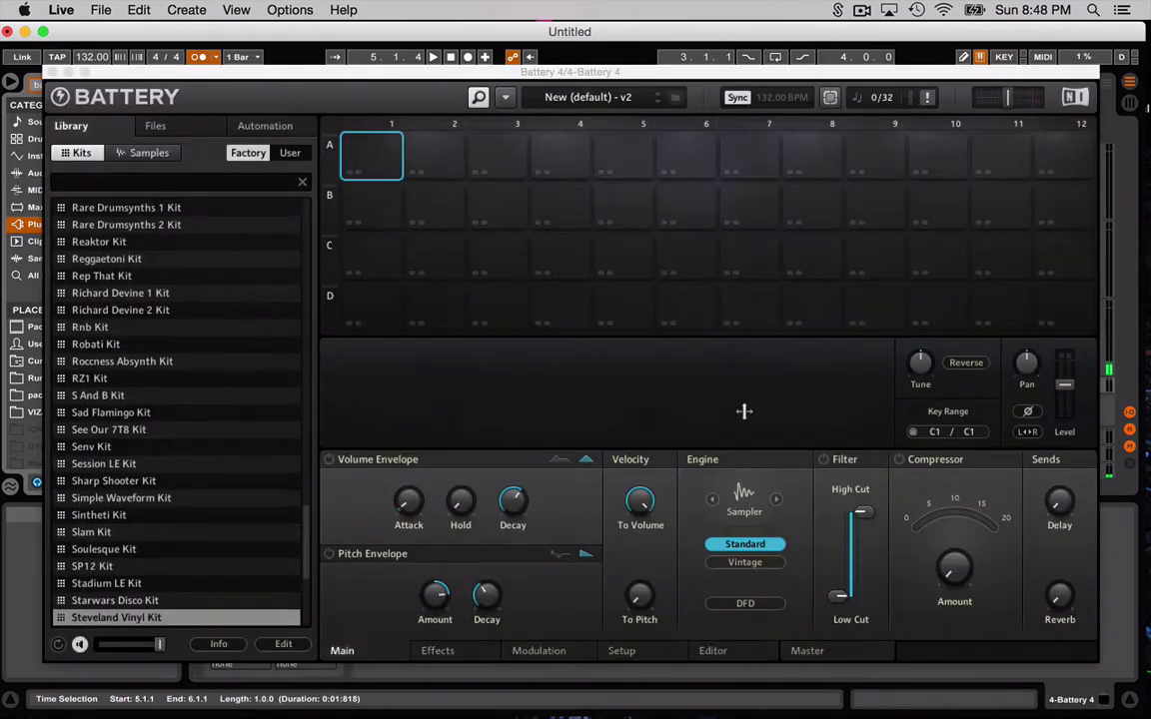
Audition the Sharp Shooter, Soulesque, Terror Core and Thirty Threes kits in Battery 4
{"action": "scroll", "coordinate": [170, 371], "scroll_direction": "down", "scroll_amount": 4}
{"action": "left_click", "coordinate": [161, 381]}
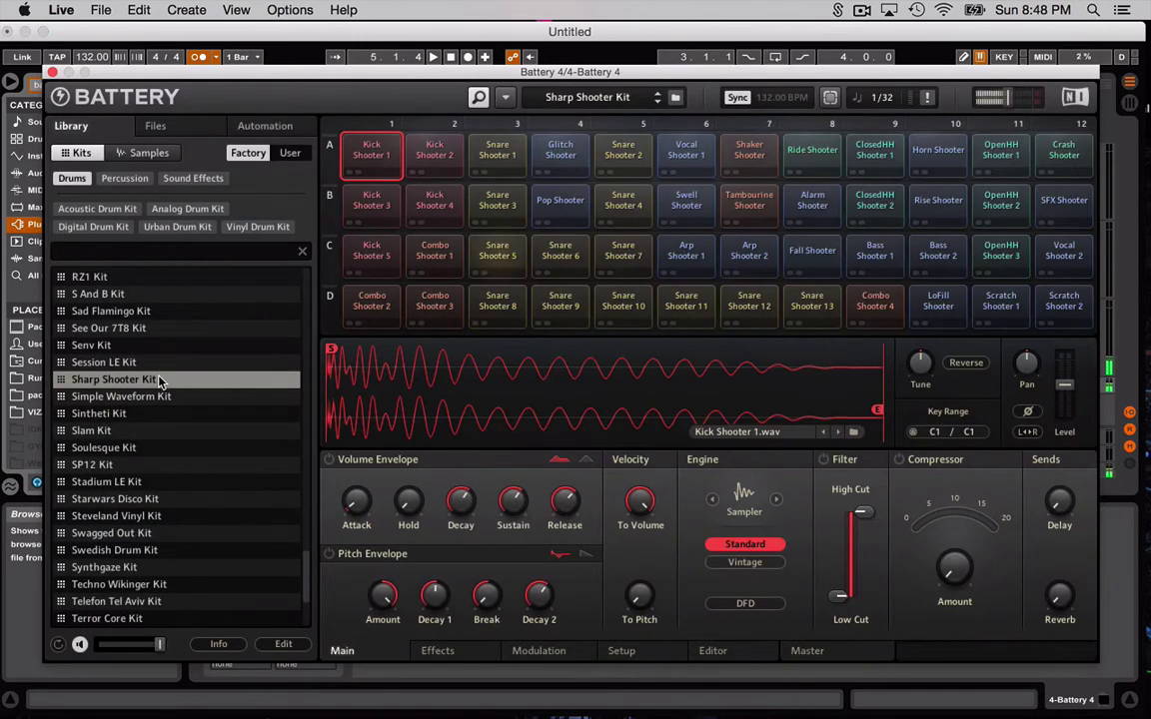
{"action": "left_click", "coordinate": [152, 451]}
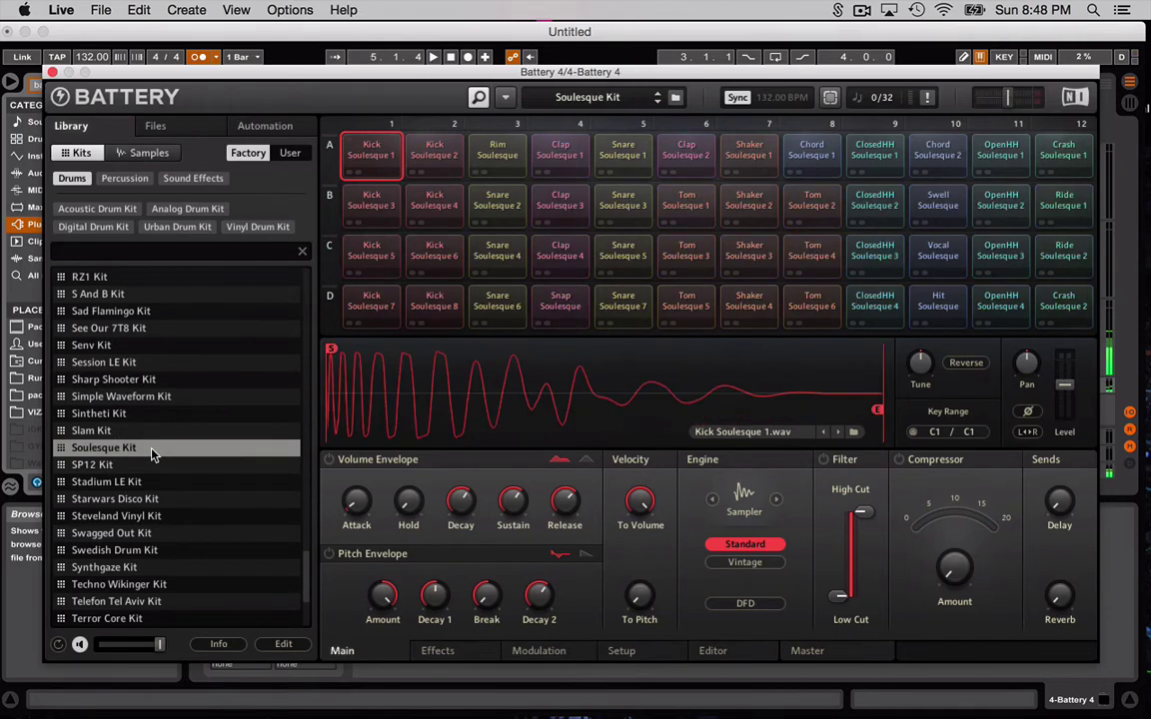
{"action": "scroll", "coordinate": [152, 454], "scroll_direction": "down", "scroll_amount": 3}
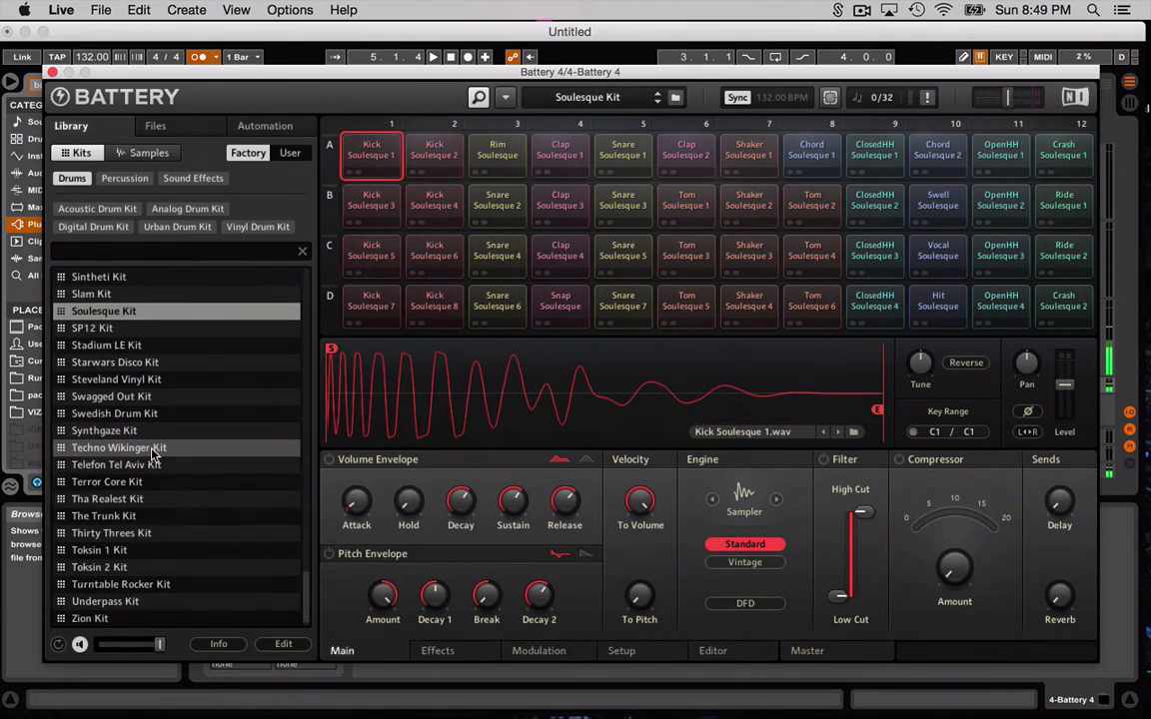
{"action": "left_click", "coordinate": [143, 482]}
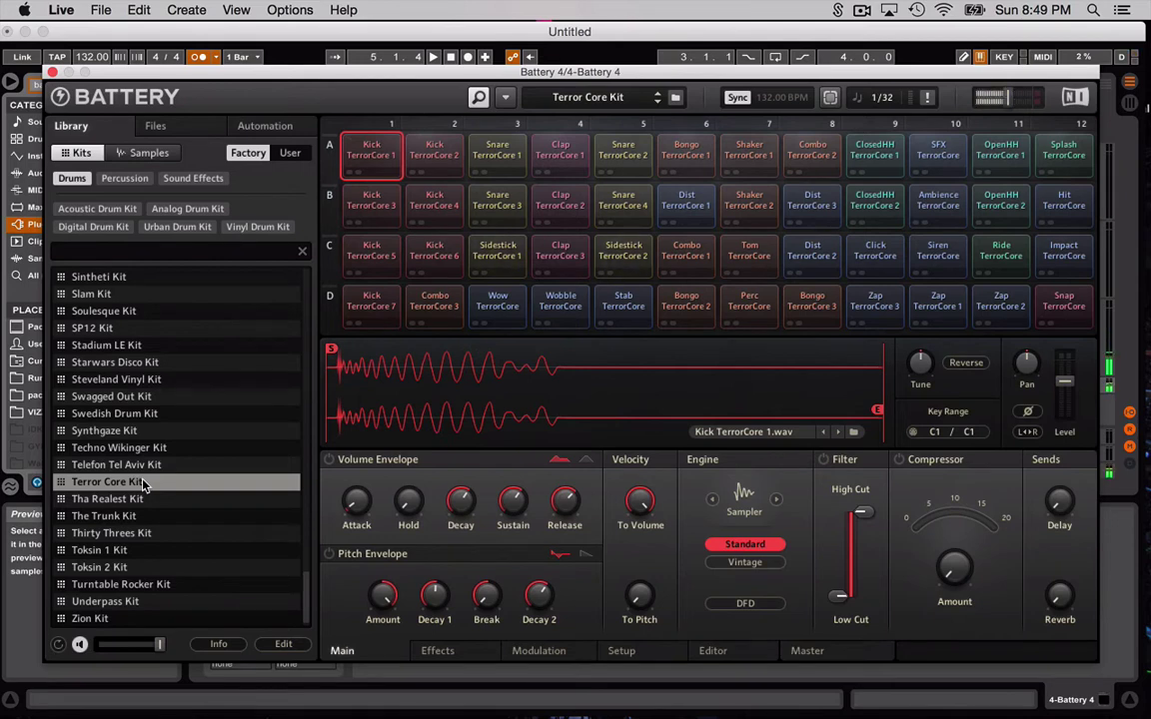
{"action": "scroll", "coordinate": [154, 493], "scroll_direction": "down", "scroll_amount": 1}
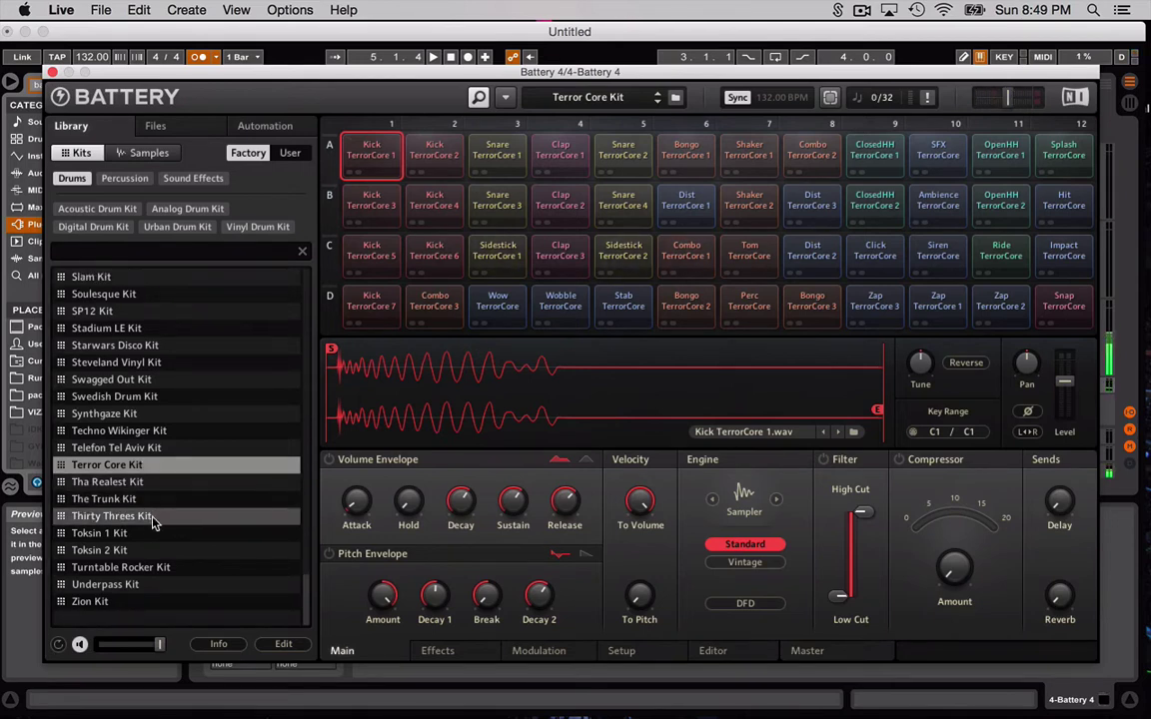
{"action": "left_click", "coordinate": [145, 516]}
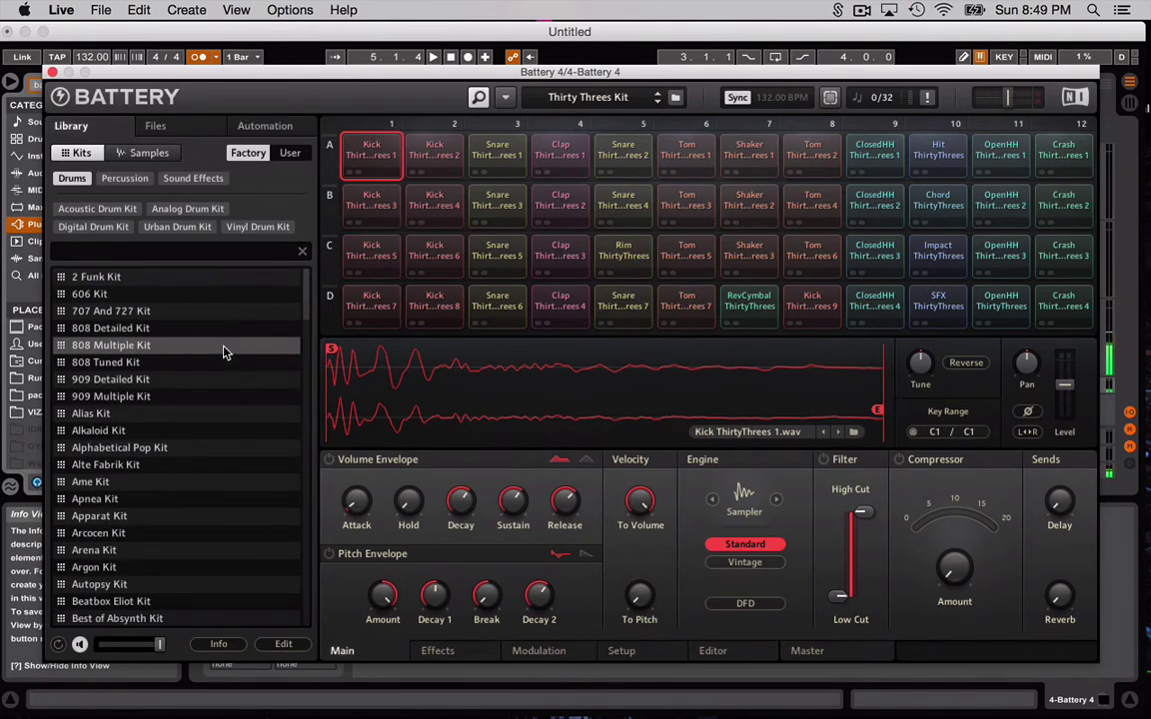
Try the Apnea Kit in Battery 4 and replace it with the Arena Kit
{"action": "scroll", "coordinate": [223, 352], "scroll_direction": "up", "scroll_amount": 20}
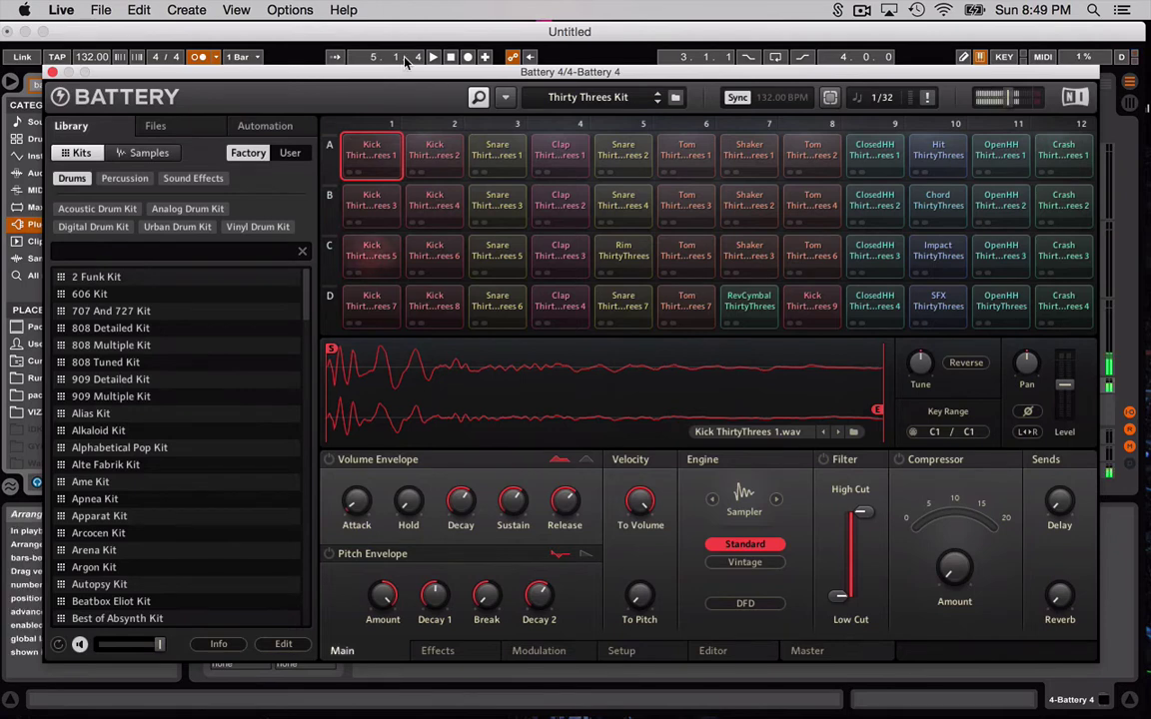
{"action": "scroll", "coordinate": [172, 349], "scroll_direction": "down", "scroll_amount": 3}
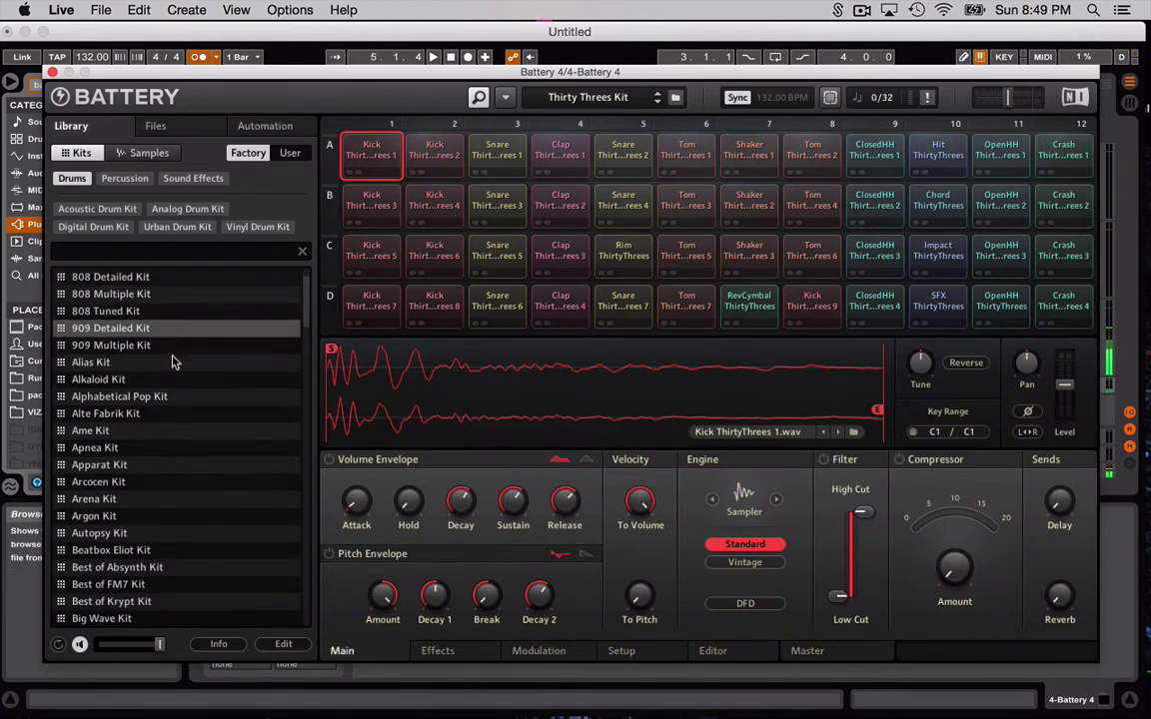
{"action": "double_click", "coordinate": [160, 448]}
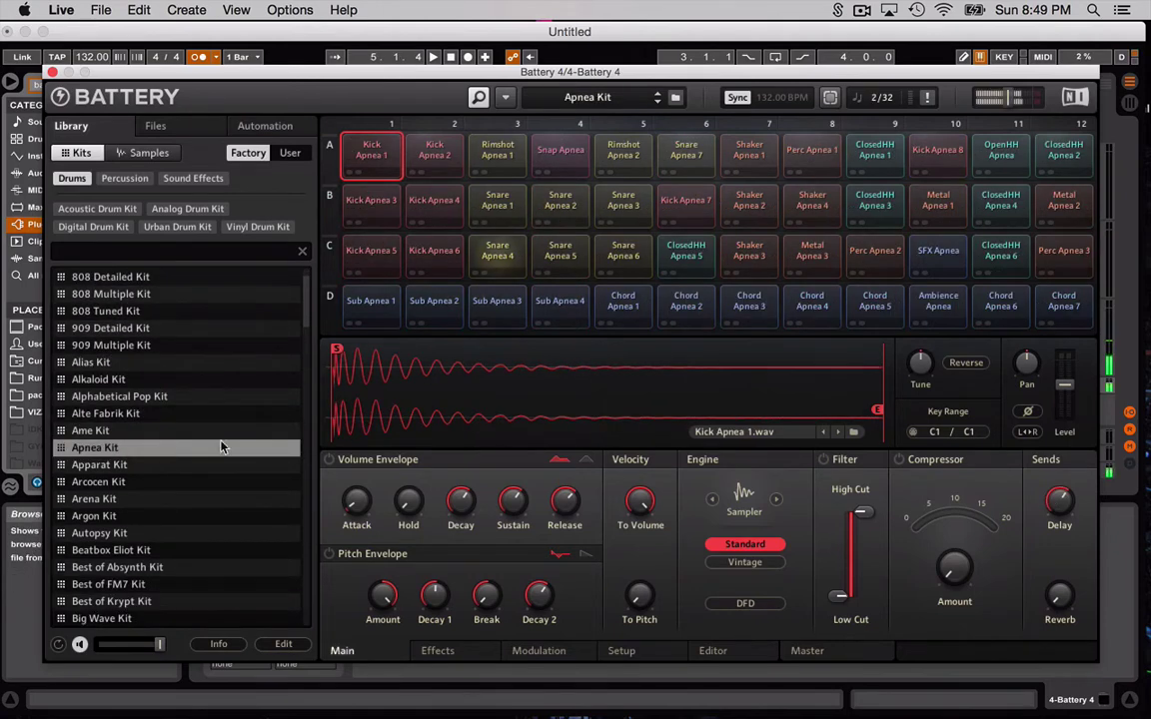
{"action": "scroll", "coordinate": [221, 447], "scroll_direction": "down", "scroll_amount": 8}
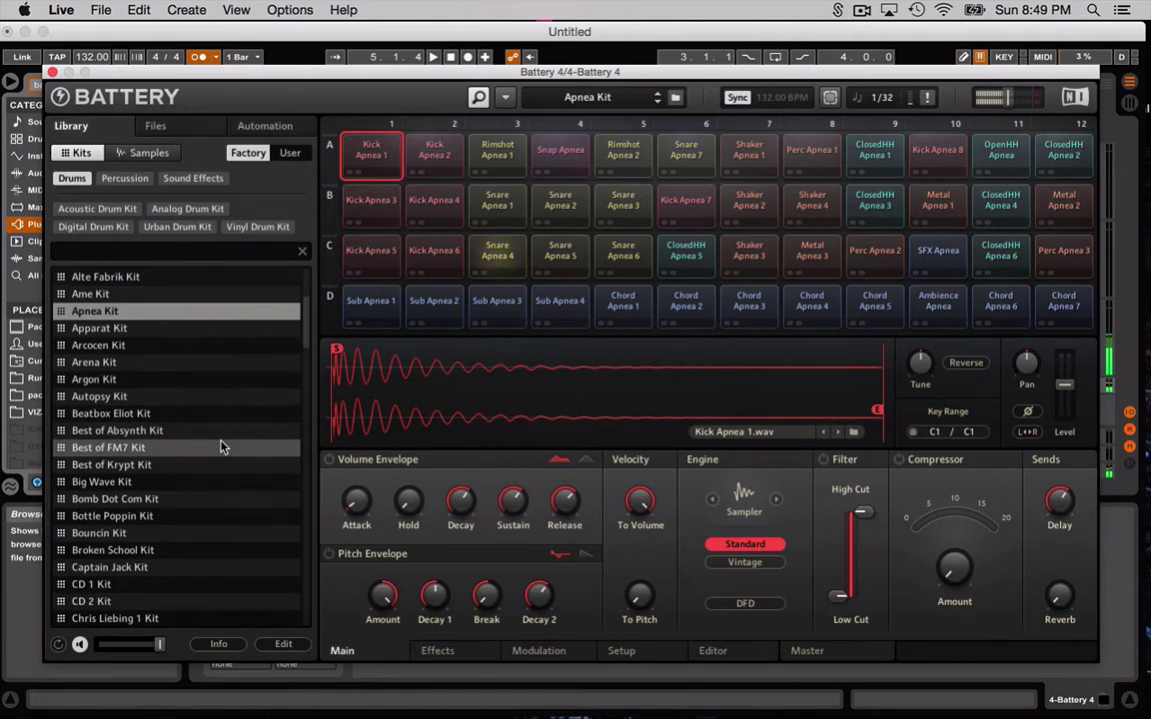
{"action": "double_click", "coordinate": [195, 364]}
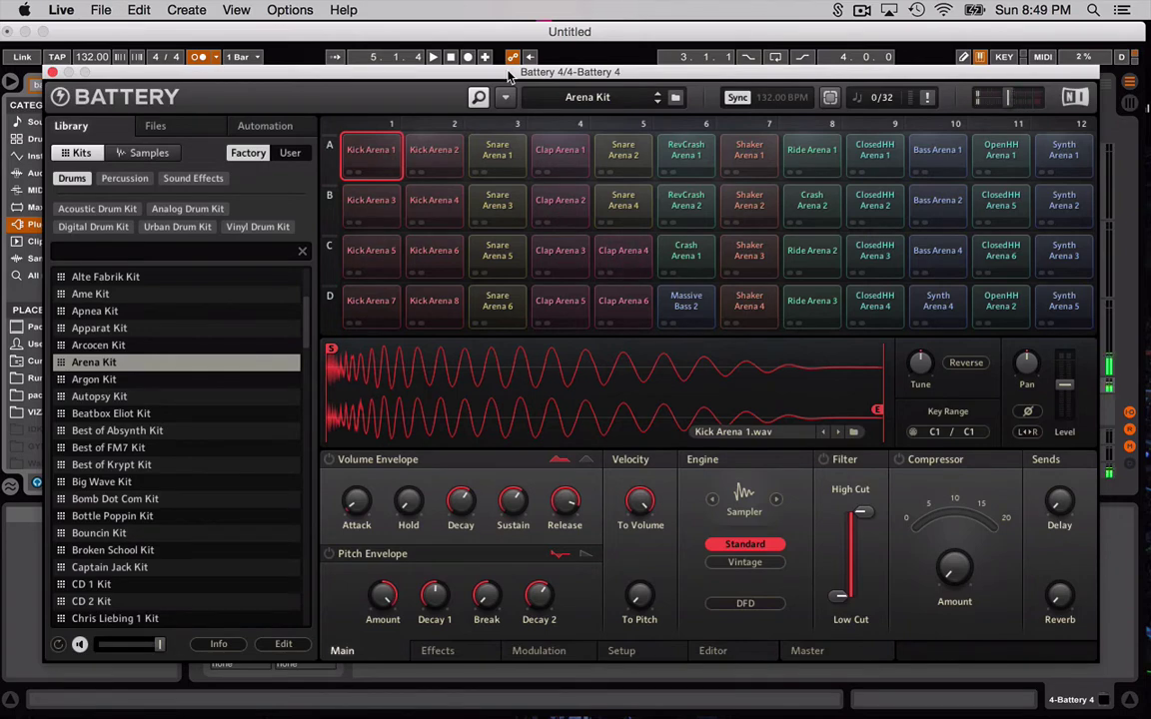
Move the Battery window clear of the arrangement, play the clips, and place the insert marker at 5.1.1 on 3 Audio
{"action": "left_click_drag", "start_coordinate": [510, 77], "coordinate": [500, 581]}
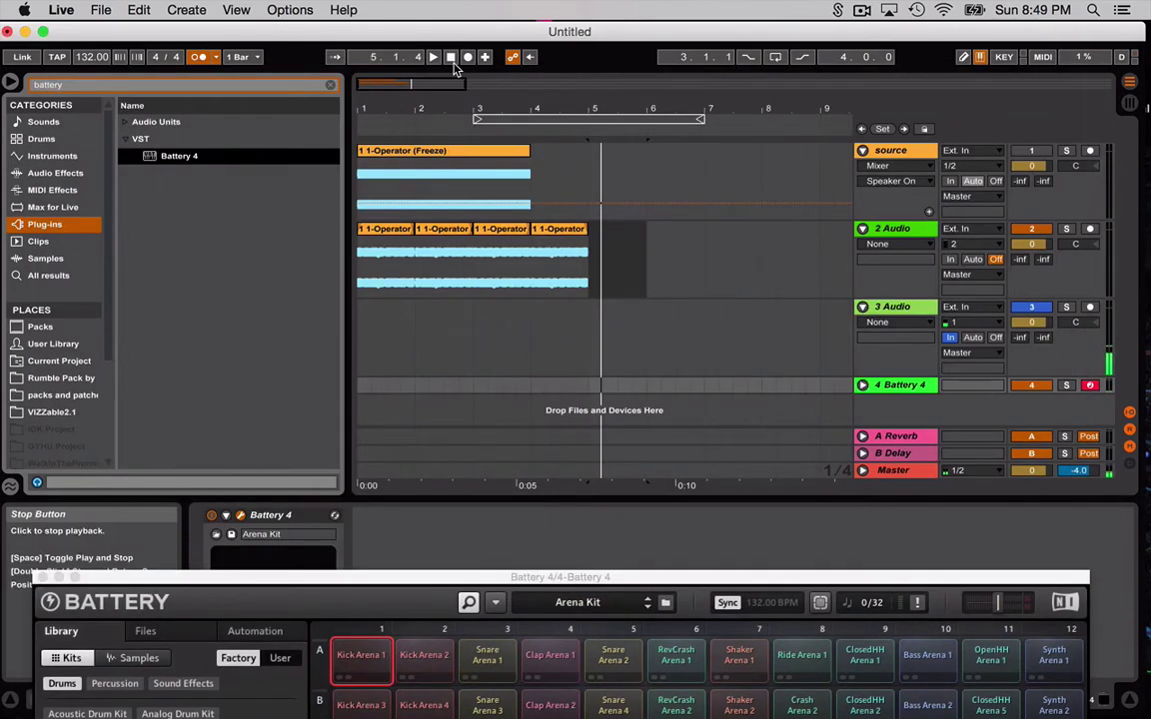
{"action": "key", "text": "space"}
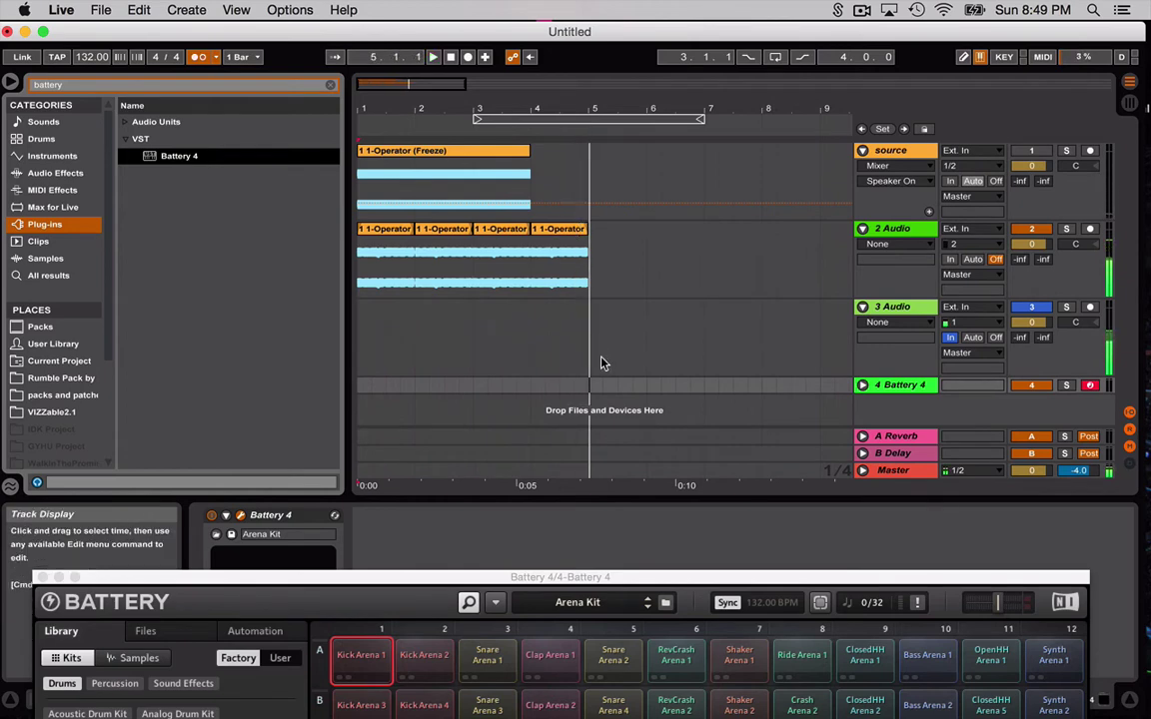
{"action": "left_click", "coordinate": [588, 334]}
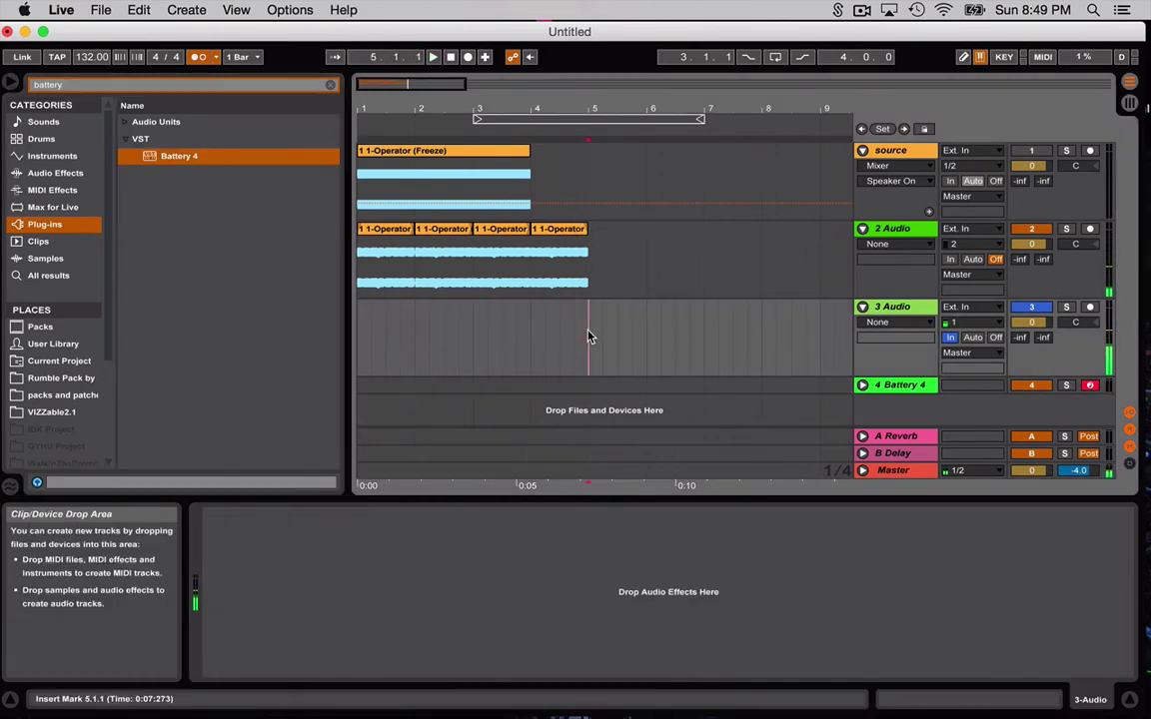
Record four kick hits from the Arena Kit onto the 4 Battery 4 track from 5.1.1 and expand the track
{"action": "left_click", "coordinate": [466, 58]}
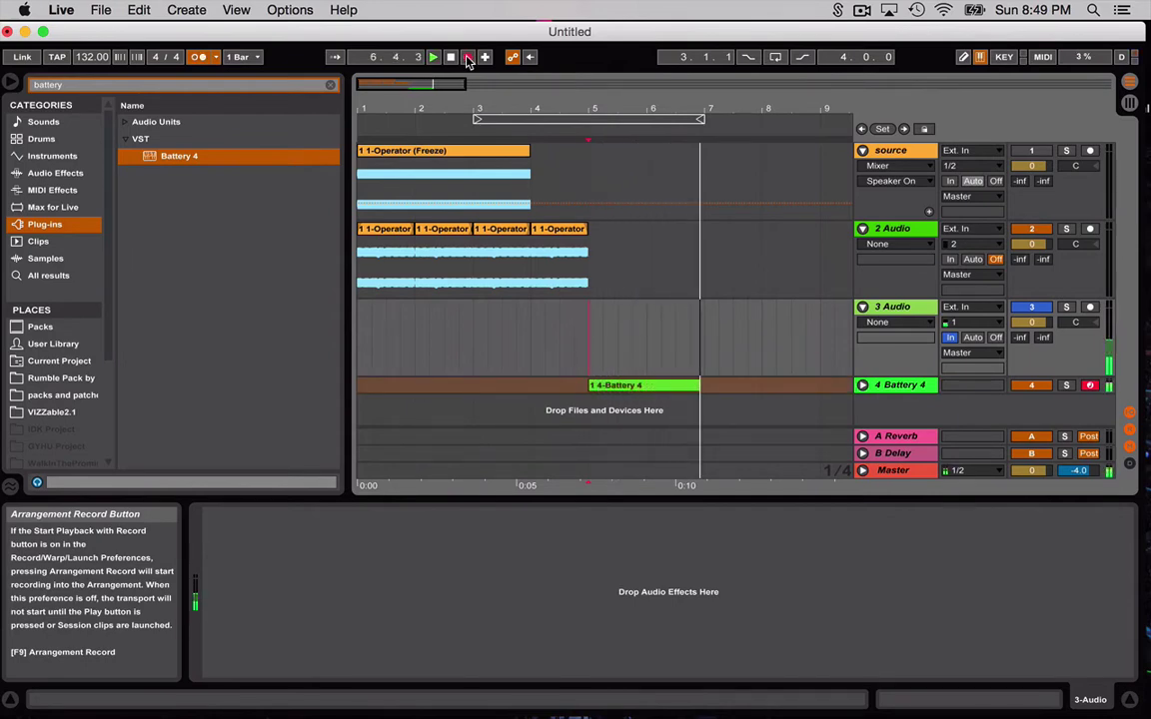
{"action": "left_click", "coordinate": [862, 387]}
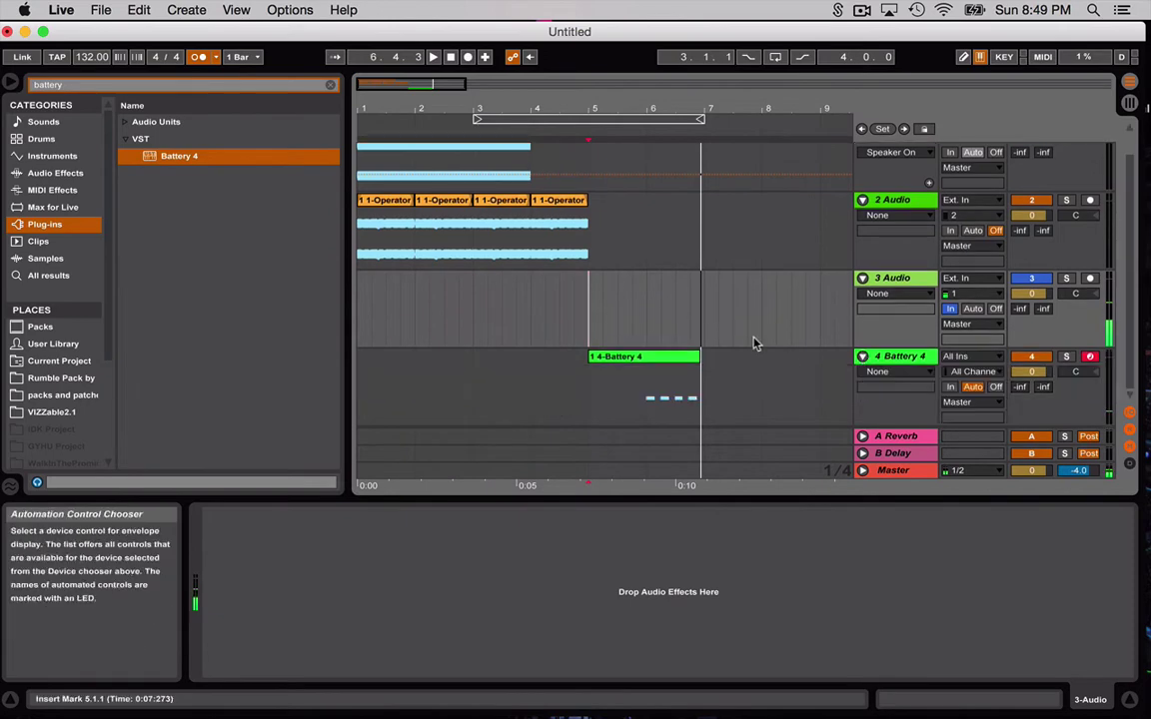
{"action": "left_click", "coordinate": [640, 377]}
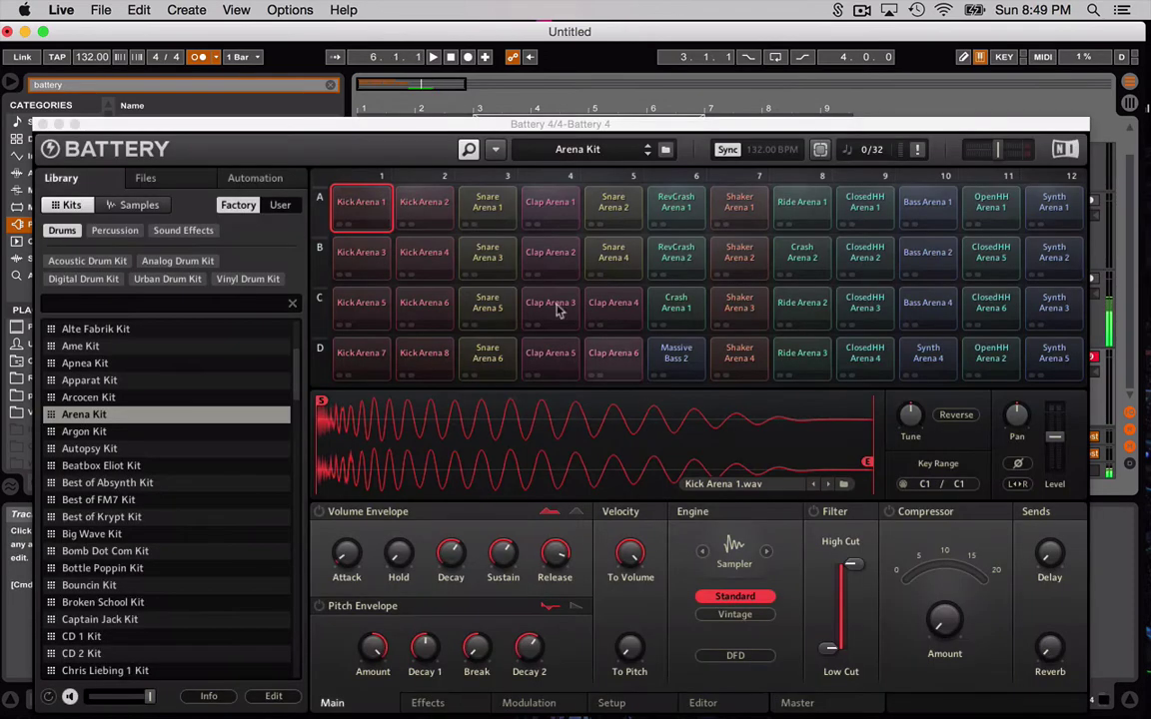
{"action": "left_click", "coordinate": [43, 125]}
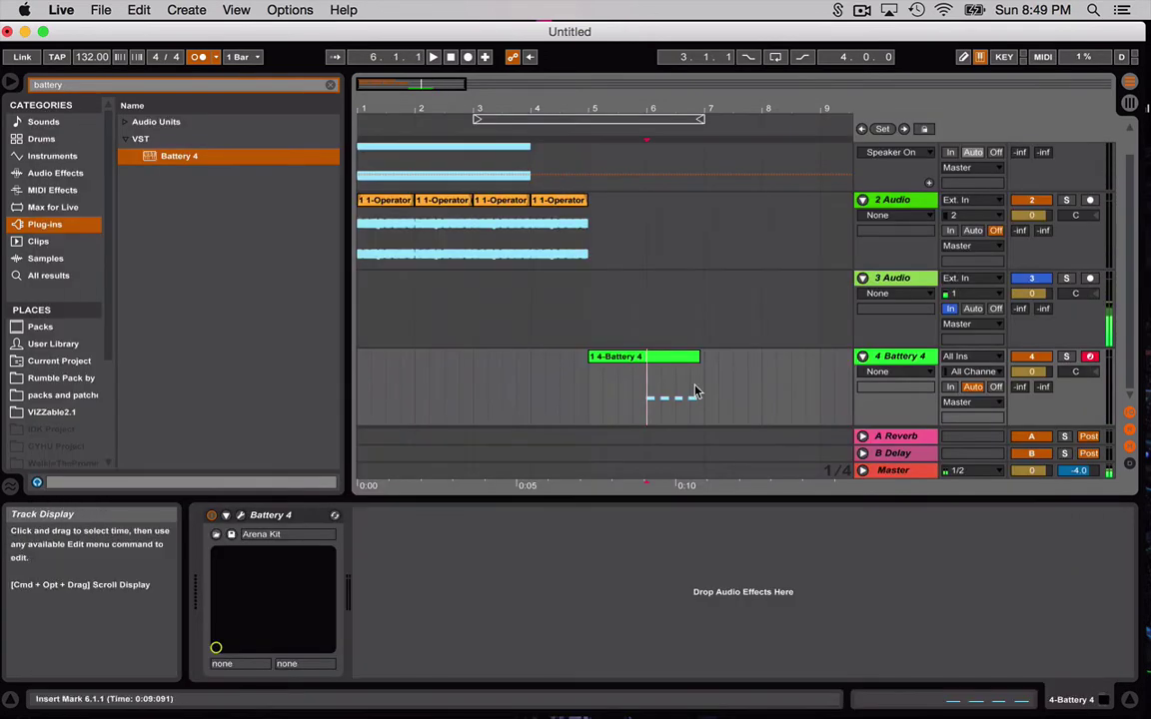
Duplicate the 4 Battery 4 track and delete the copied clip from the new 5 Battery 4 track
{"action": "left_click", "coordinate": [644, 357]}
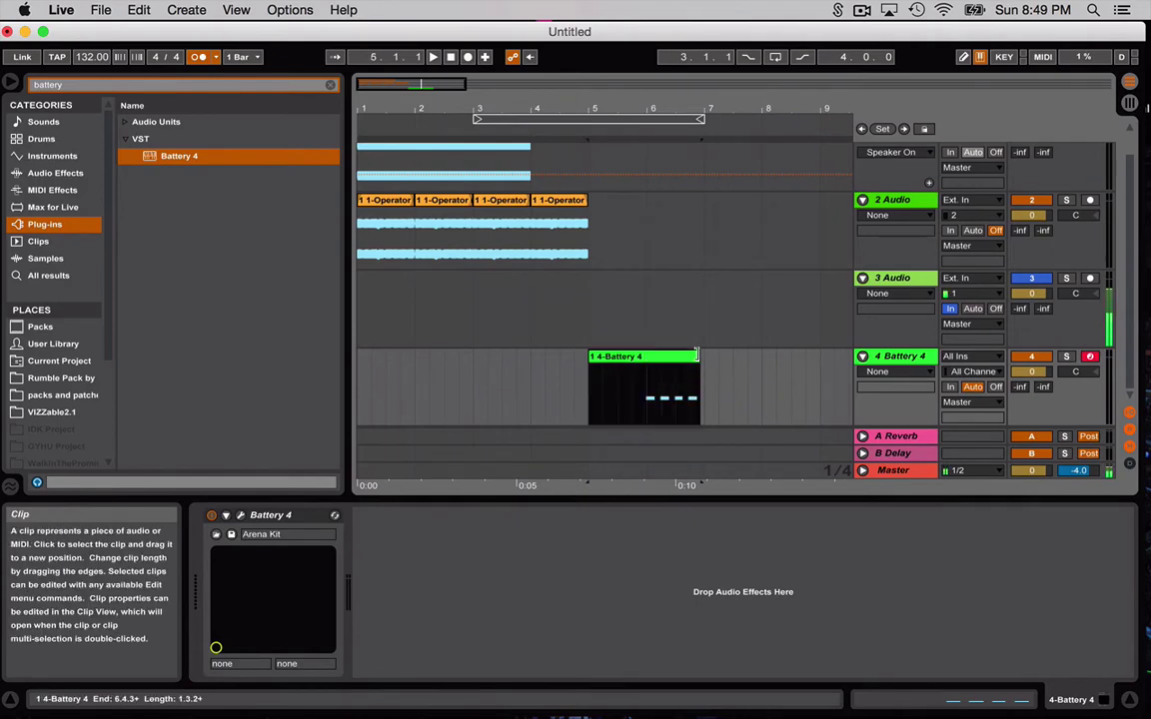
{"action": "left_click", "coordinate": [899, 363]}
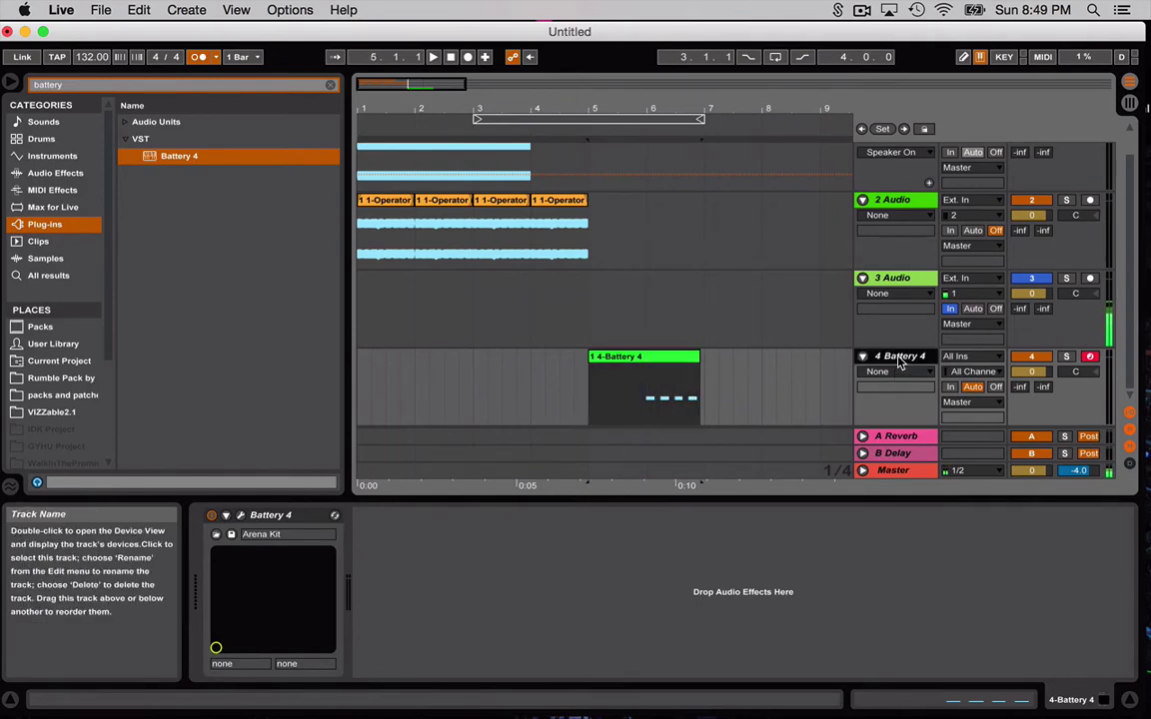
{"action": "key", "text": "super+d"}
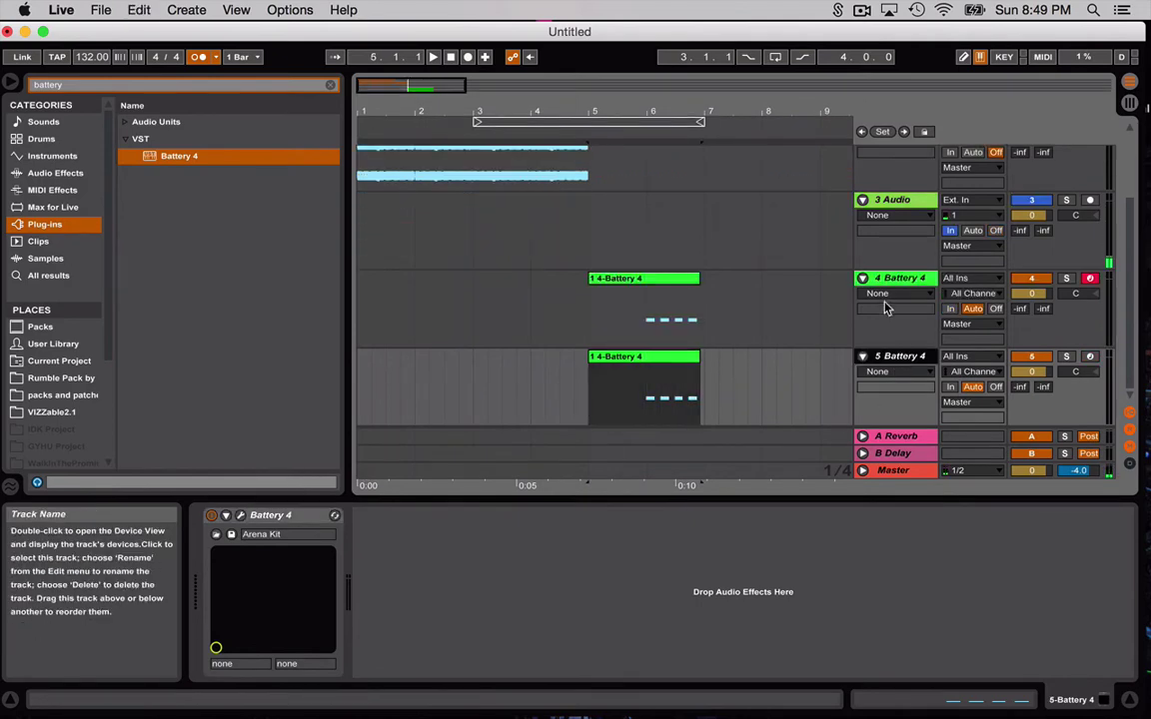
{"action": "left_click", "coordinate": [673, 363]}
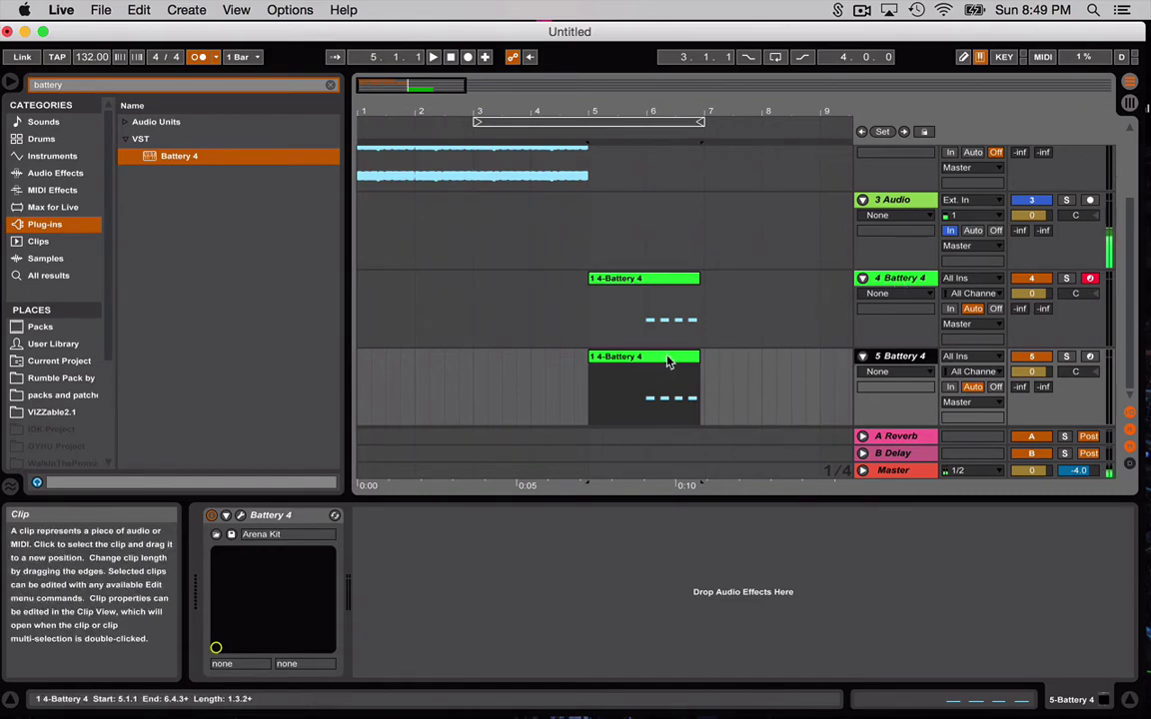
{"action": "key", "text": "Delete"}
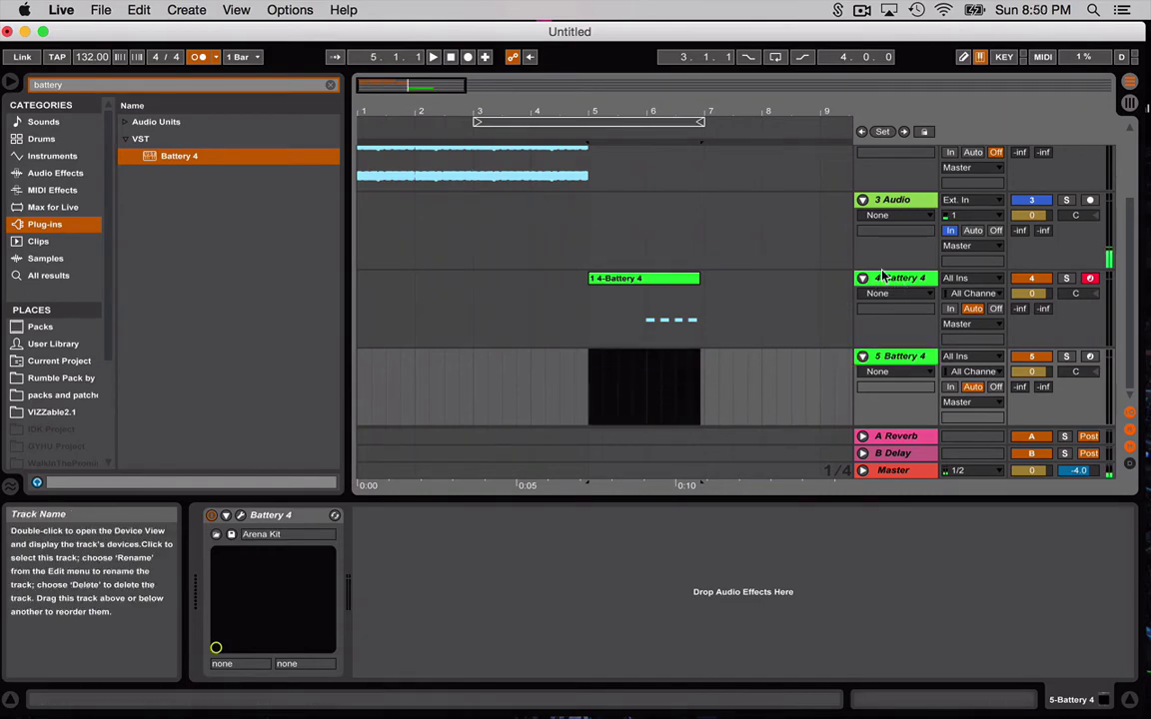
Quantize all the C3 kick notes in the clip on the 4 Battery 4 track
{"action": "double_click", "coordinate": [660, 283]}
{"action": "left_click", "coordinate": [786, 597]}
{"action": "key", "text": "super+a"}
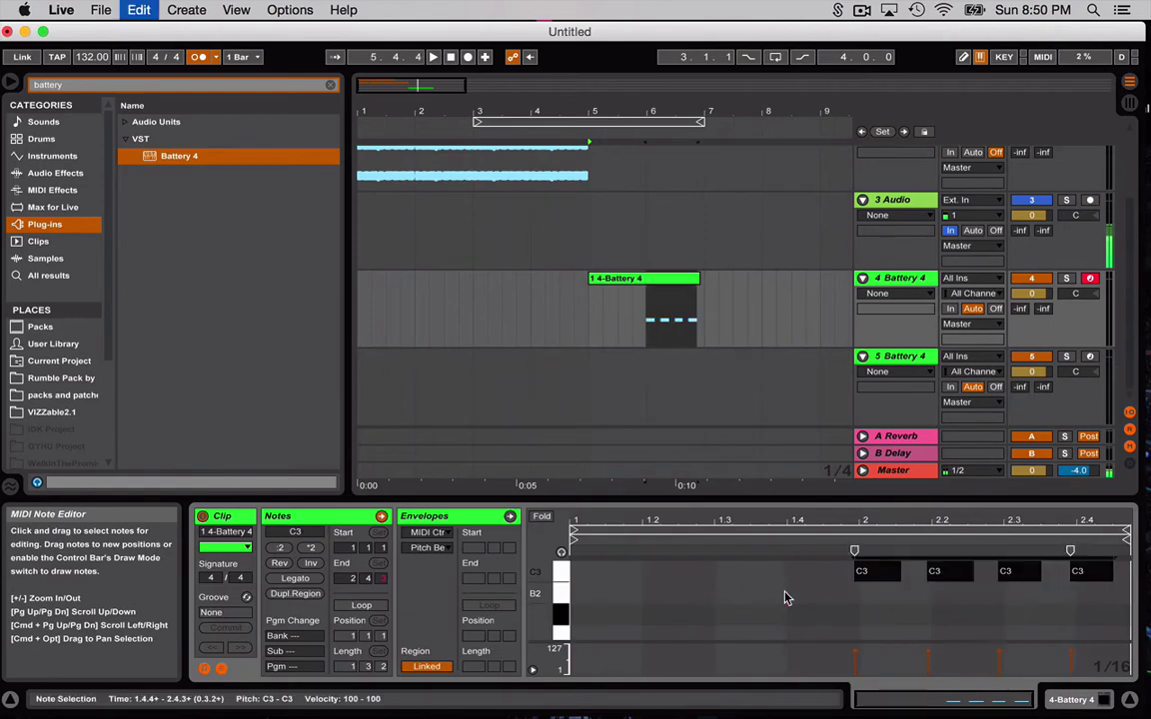
{"action": "left_click", "coordinate": [806, 289]}
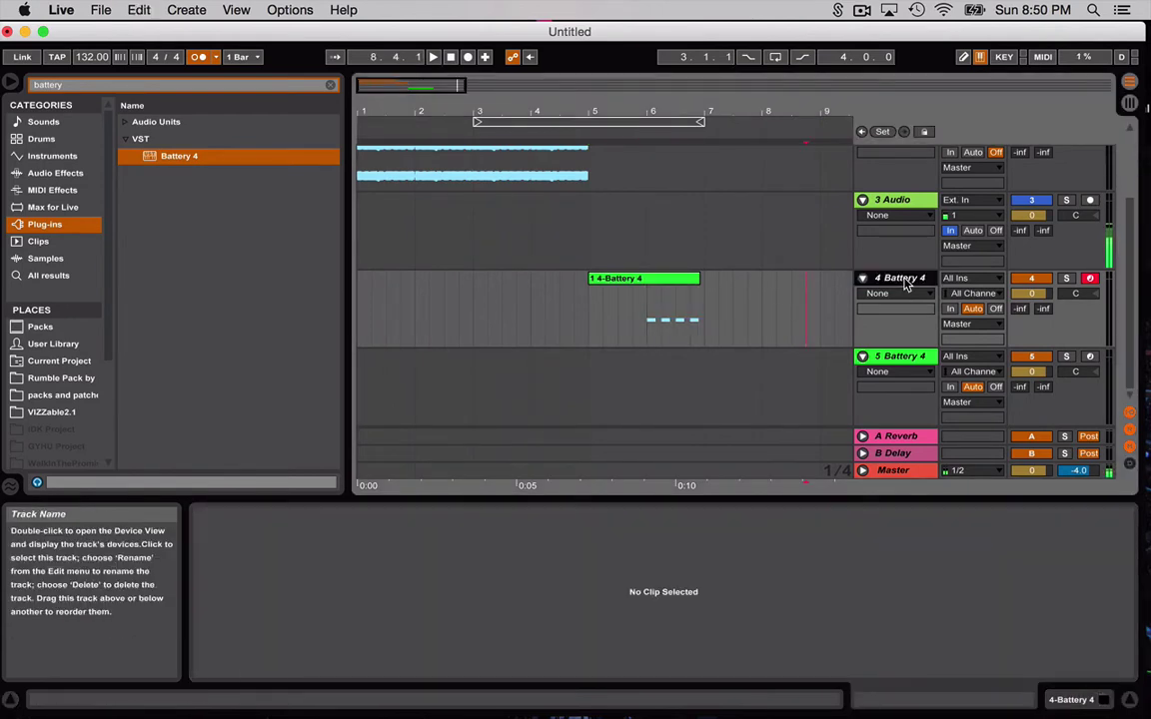
Freeze and flatten the 4 Battery 4 track to audio, and rename it kick
{"action": "right_click", "coordinate": [909, 286]}
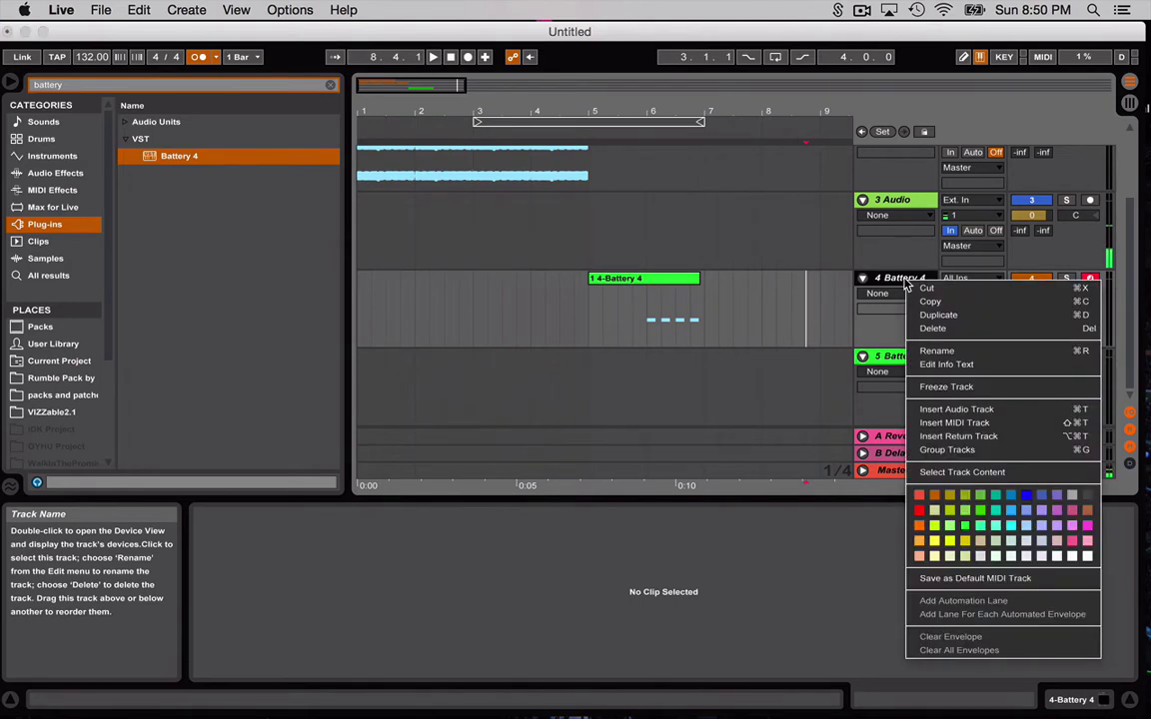
{"action": "left_click", "coordinate": [944, 387]}
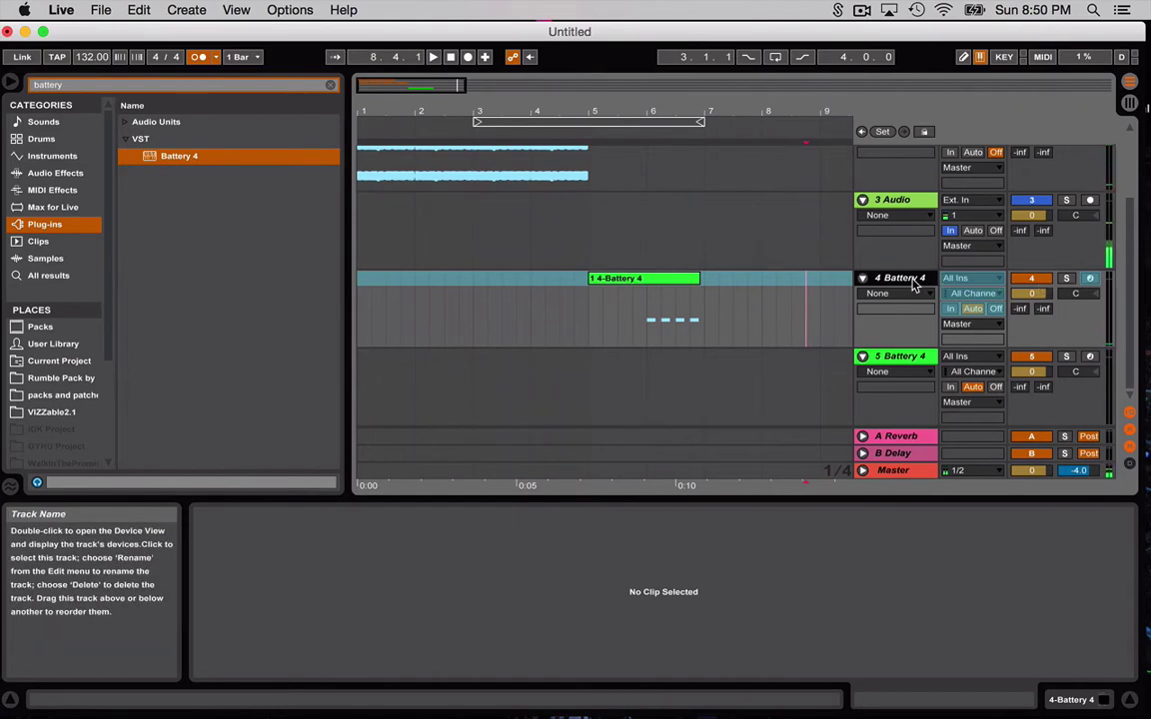
{"action": "right_click", "coordinate": [912, 285]}
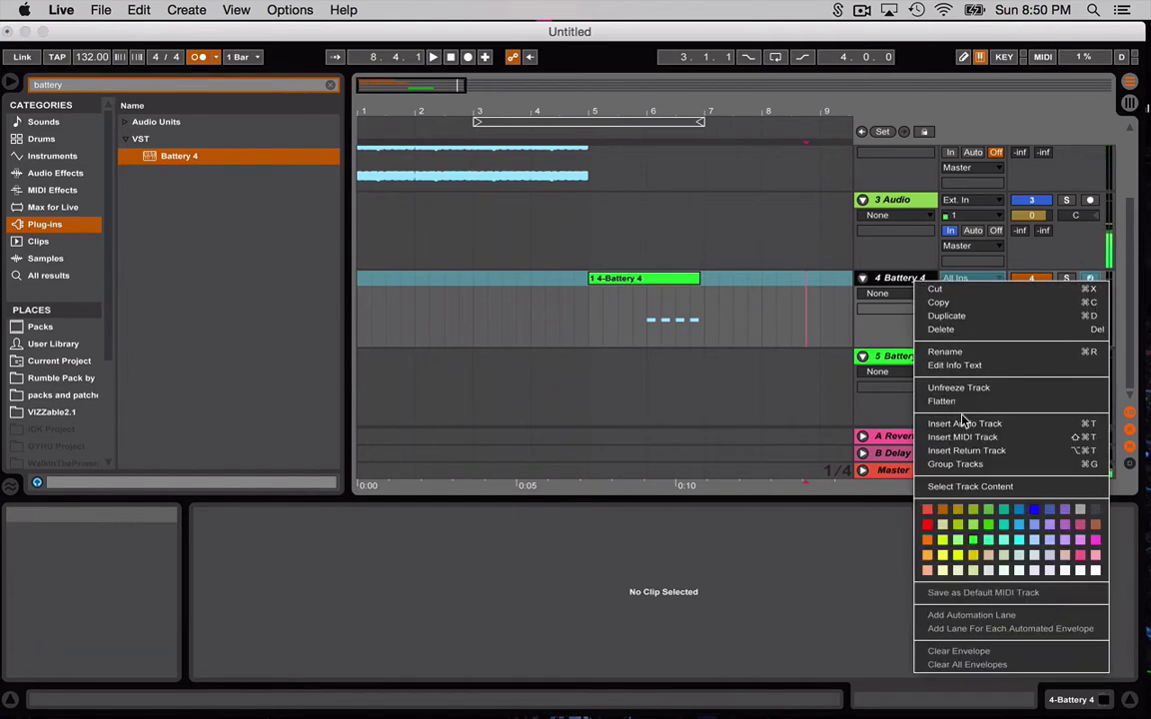
{"action": "left_click", "coordinate": [943, 398]}
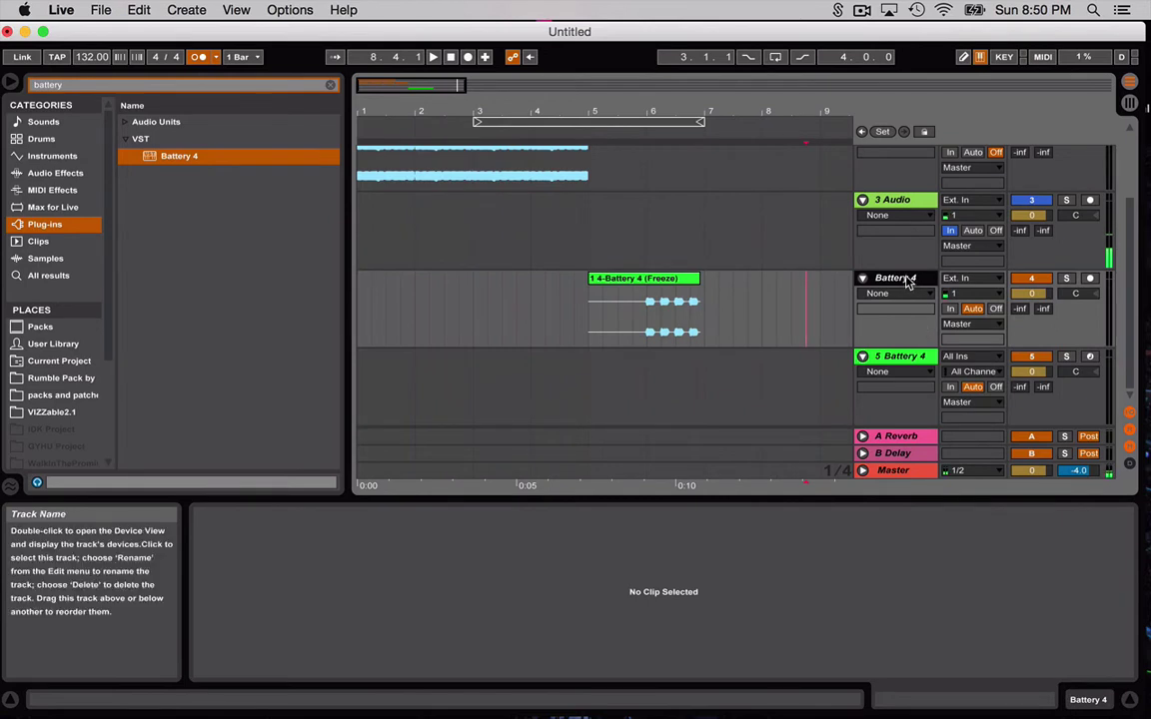
{"action": "key", "text": "super+r"}
{"action": "type", "text": "kick"}
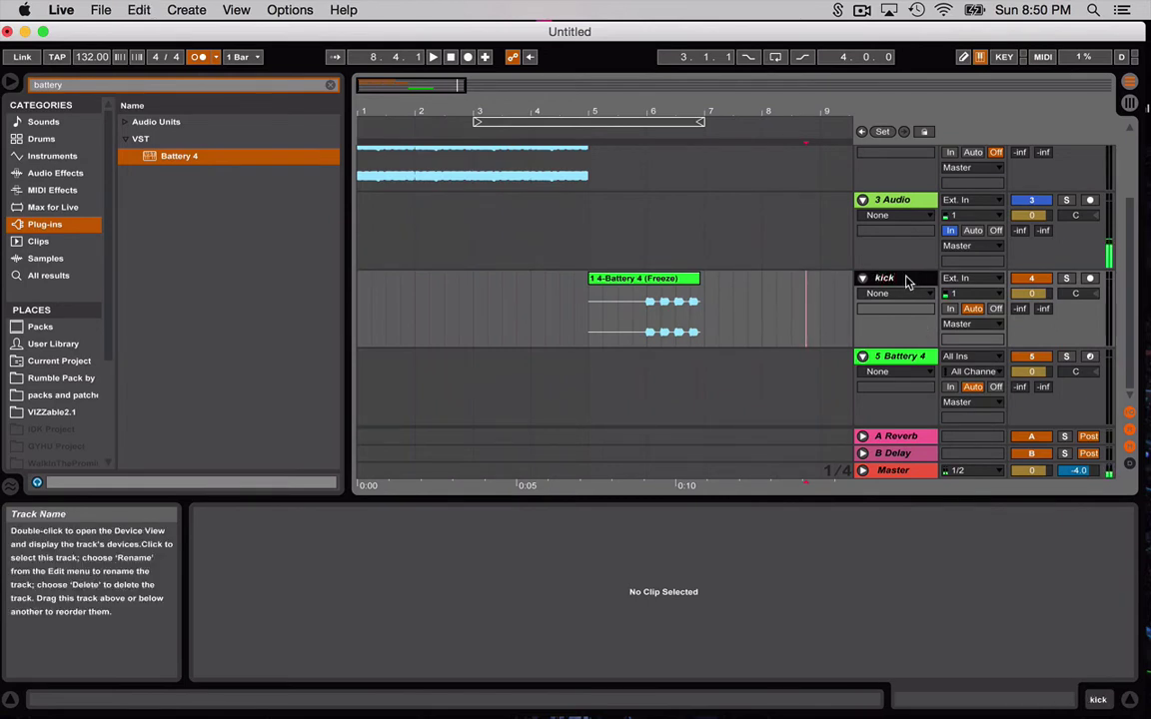
{"action": "key", "text": "Return"}
Open the Battery window of the 5 Battery 4 track clear of the tracks and arm that track for recording
{"action": "left_click", "coordinate": [902, 358]}
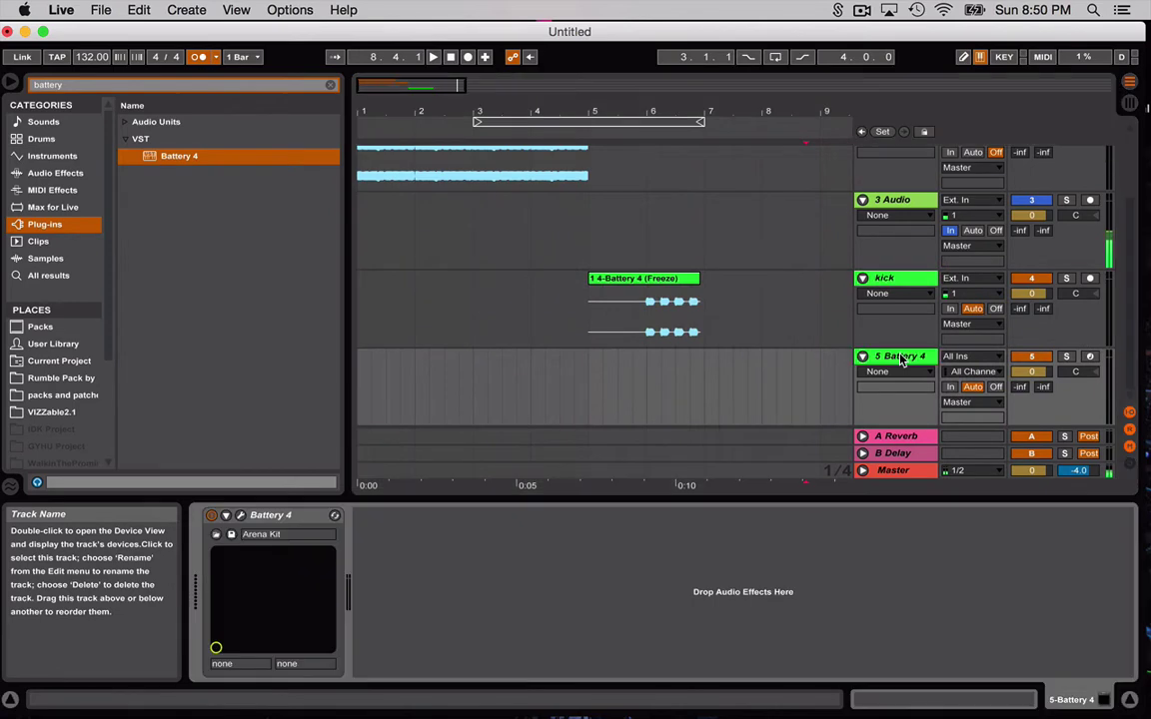
{"action": "left_click", "coordinate": [240, 515]}
{"action": "left_click", "coordinate": [241, 515]}
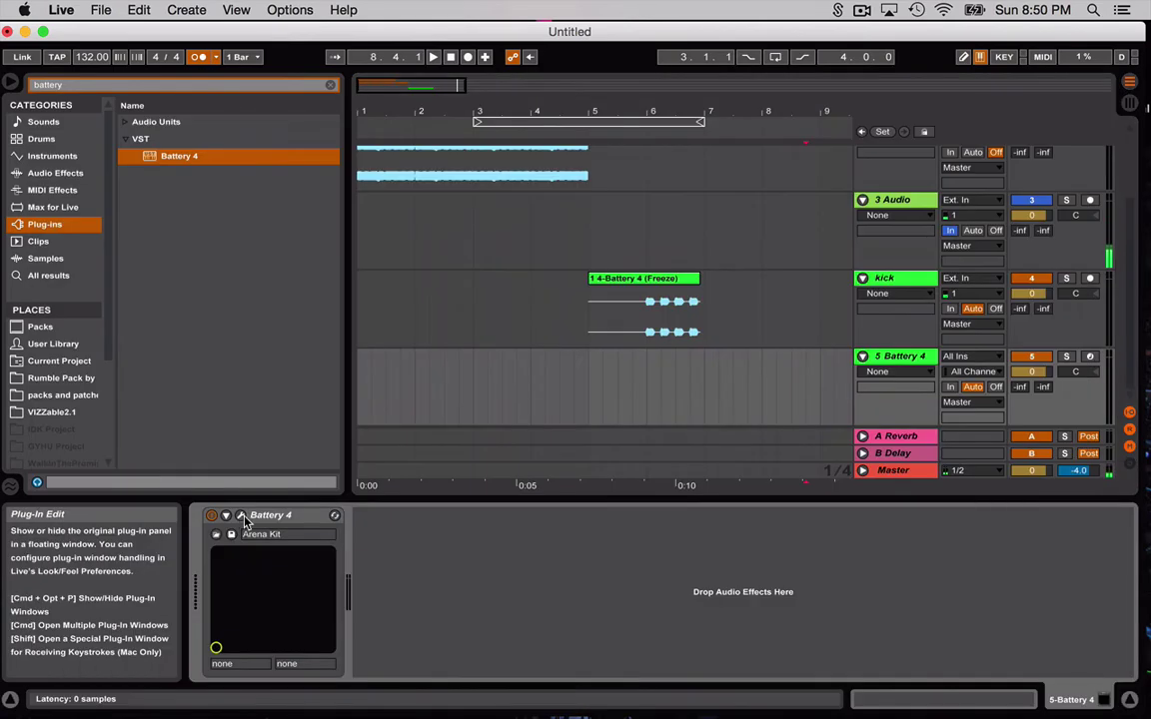
{"action": "left_click", "coordinate": [240, 515]}
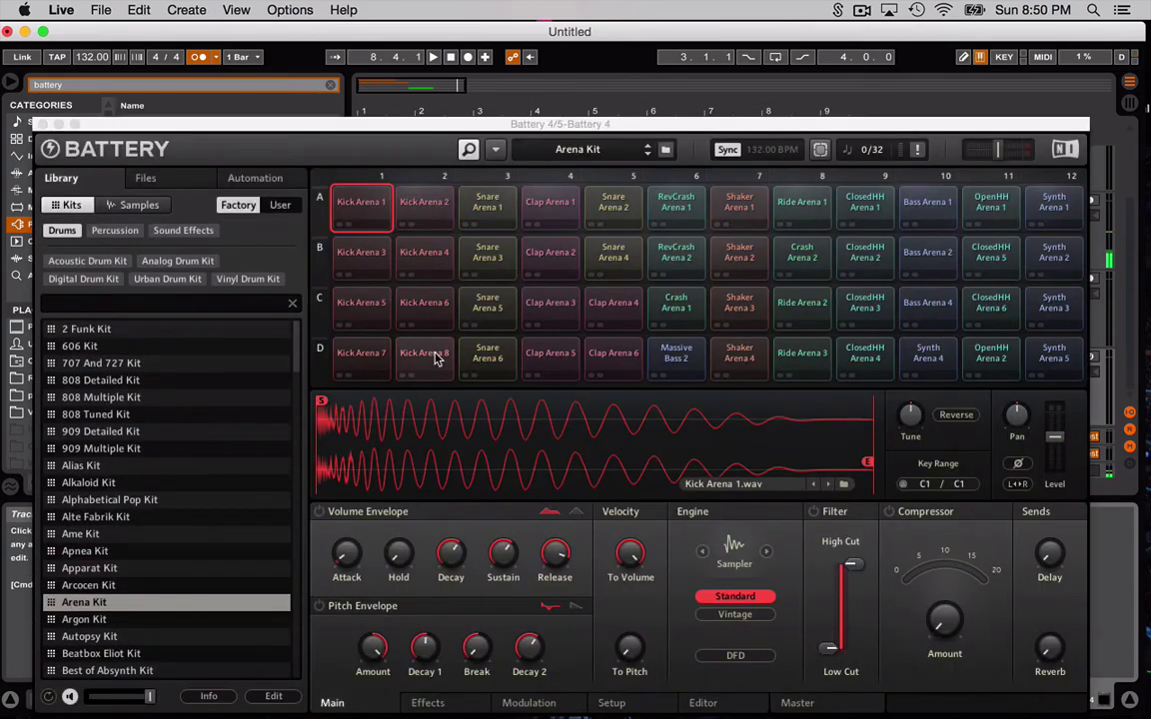
{"action": "left_click_drag", "start_coordinate": [1052, 122], "coordinate": [1077, 467]}
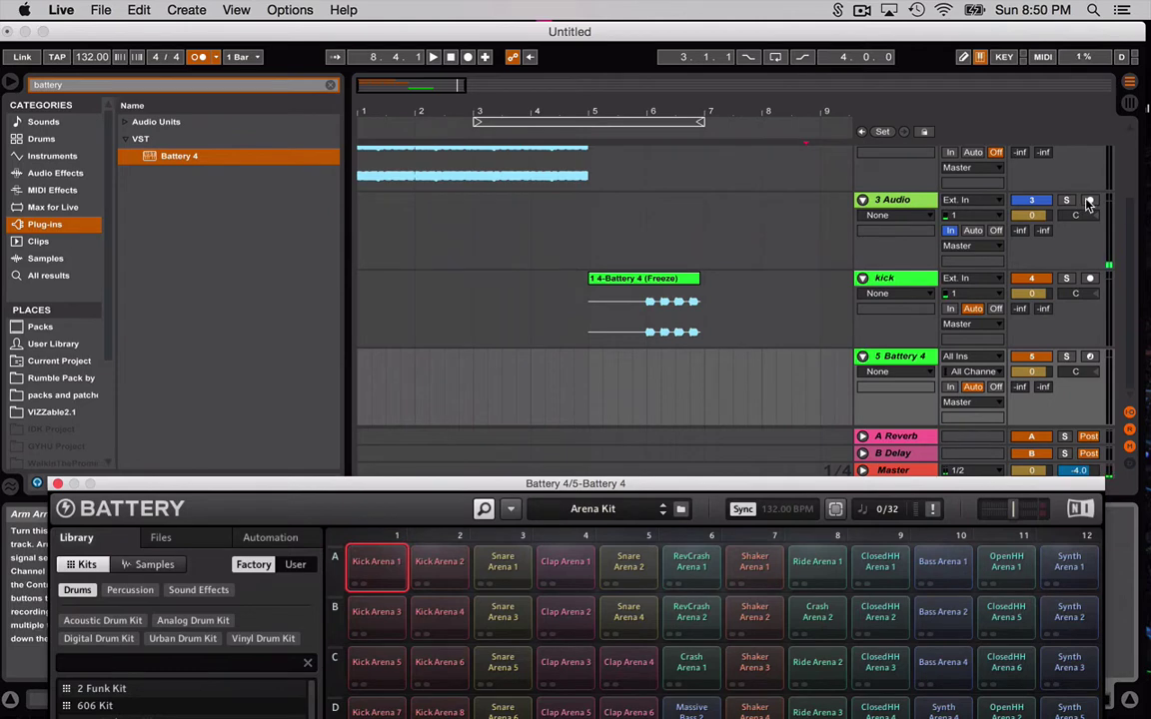
{"action": "left_click", "coordinate": [1090, 356]}
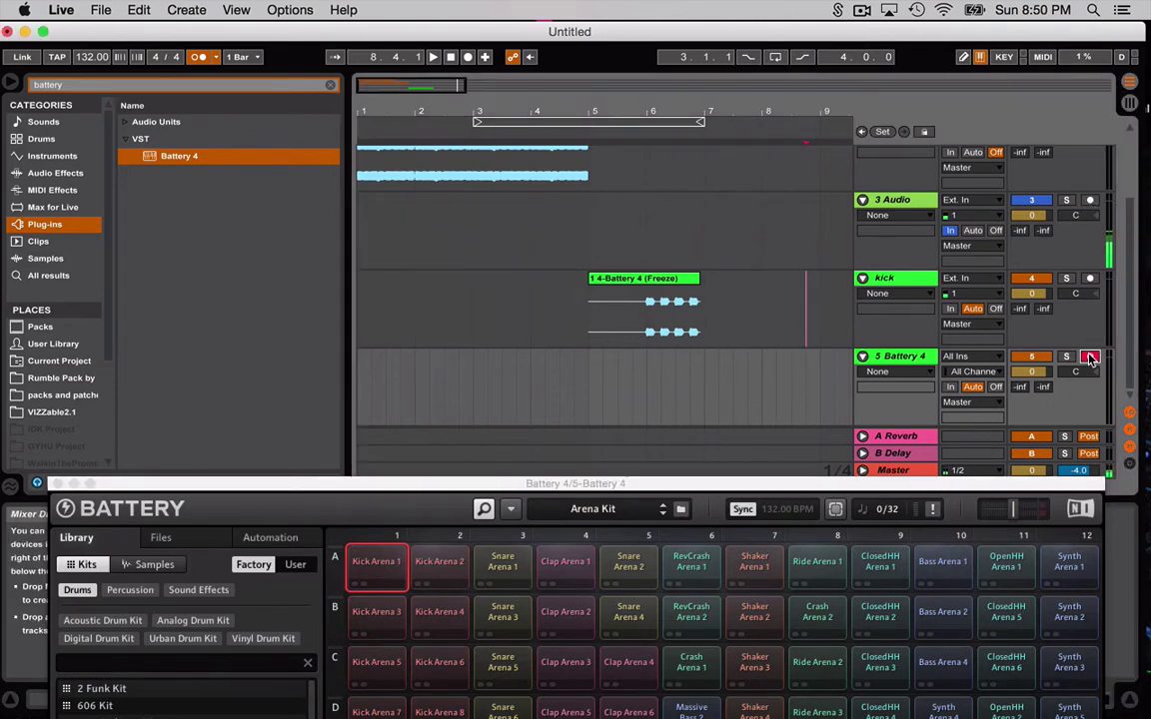
{"action": "left_click", "coordinate": [812, 481]}
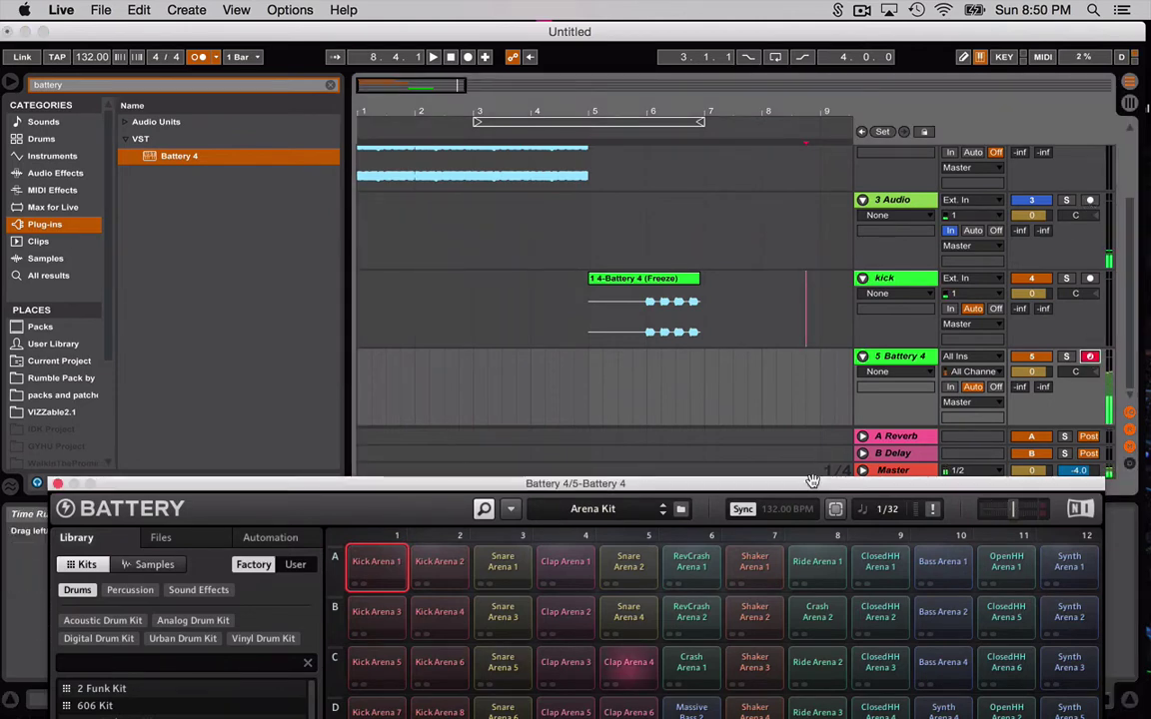
Play the kick from 5.2.1, record a trial clap take on 5 Battery 4 from 6.1.1, and undo the take
{"action": "left_click", "coordinate": [599, 390]}
{"action": "key", "text": "space"}
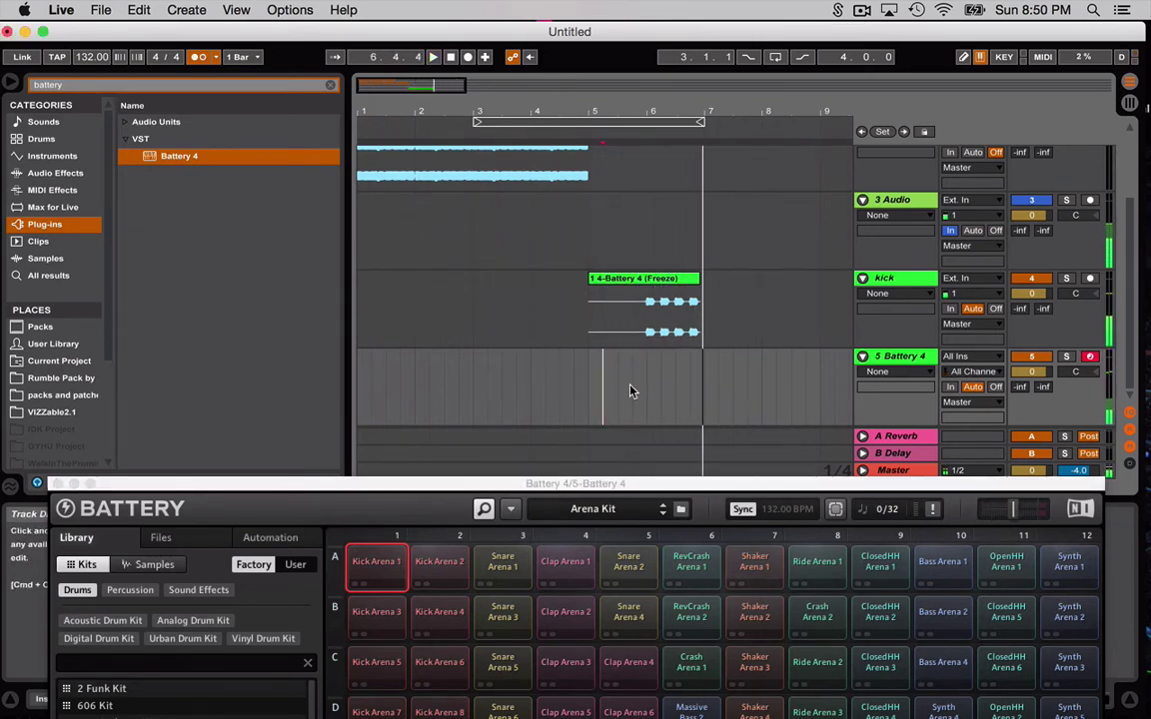
{"action": "left_click", "coordinate": [644, 397]}
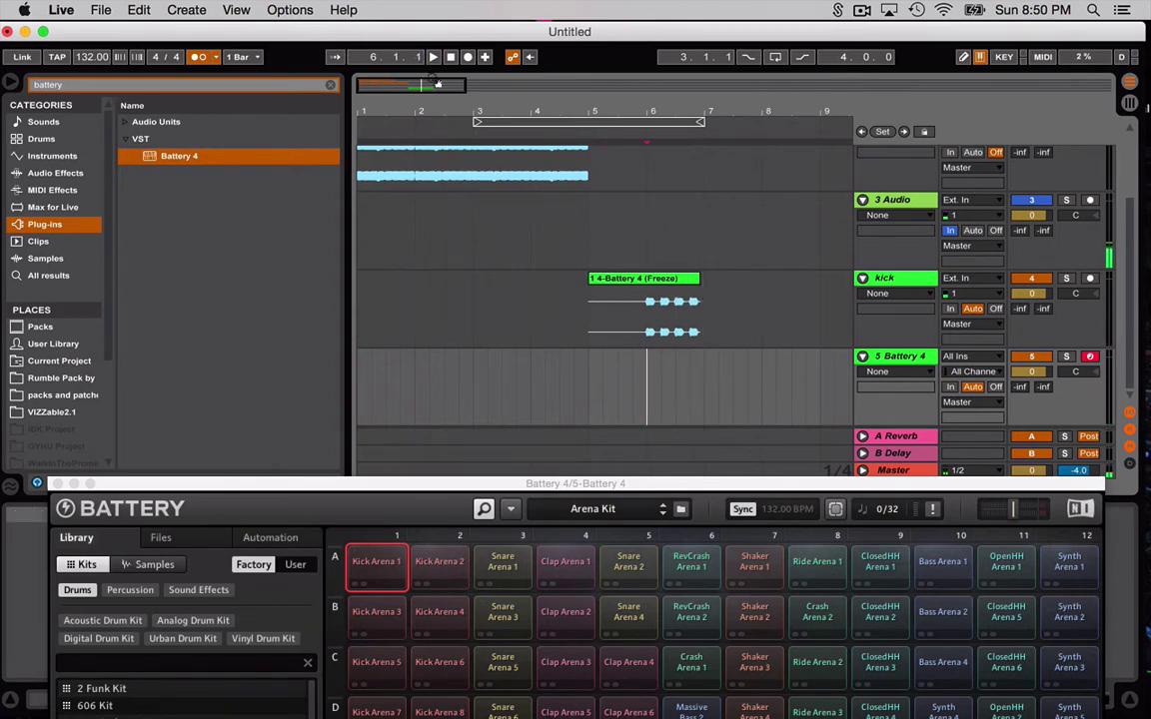
{"action": "left_click", "coordinate": [467, 57]}
{"action": "key", "text": "space"}
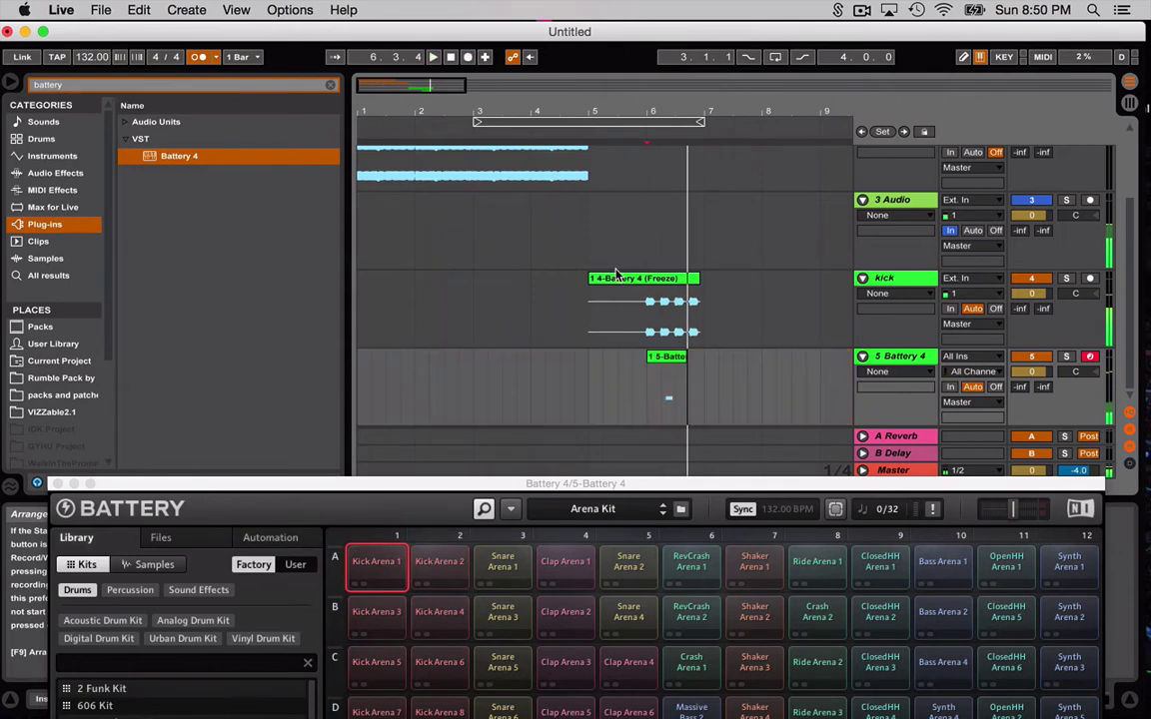
{"action": "key", "text": "super+z"}
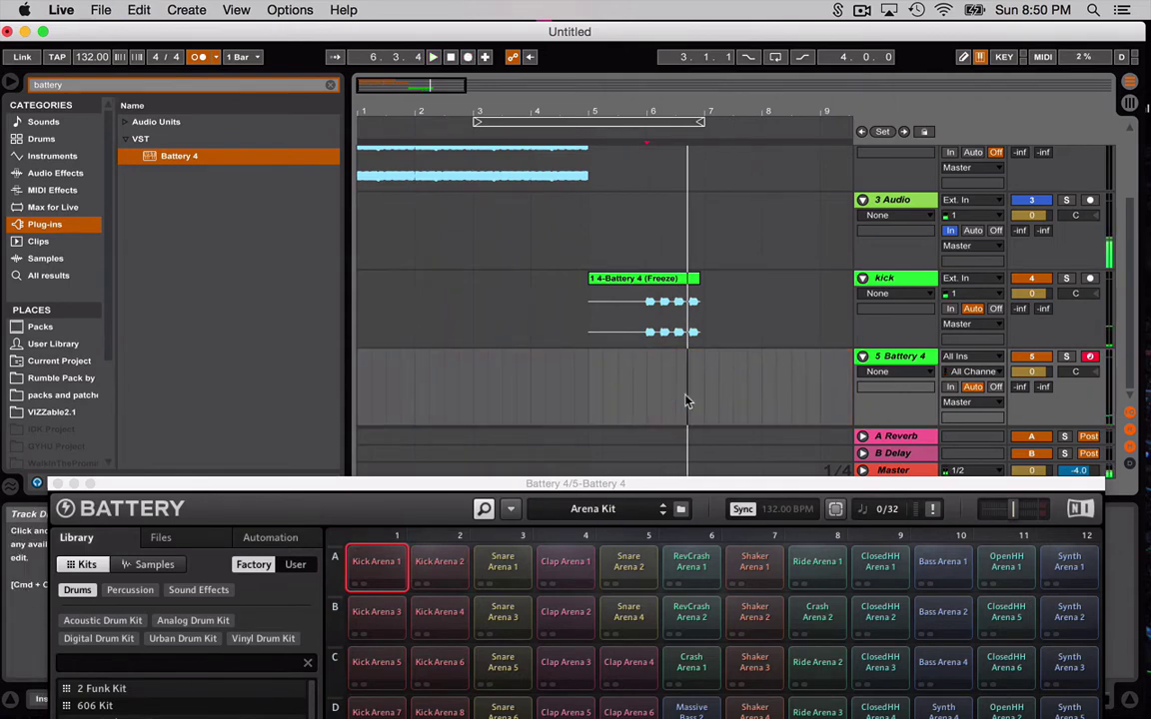
Record another clap take on 5 Battery 4 from 5.2.1 and delete its clip
{"action": "left_click", "coordinate": [602, 381]}
{"action": "left_click", "coordinate": [467, 57]}
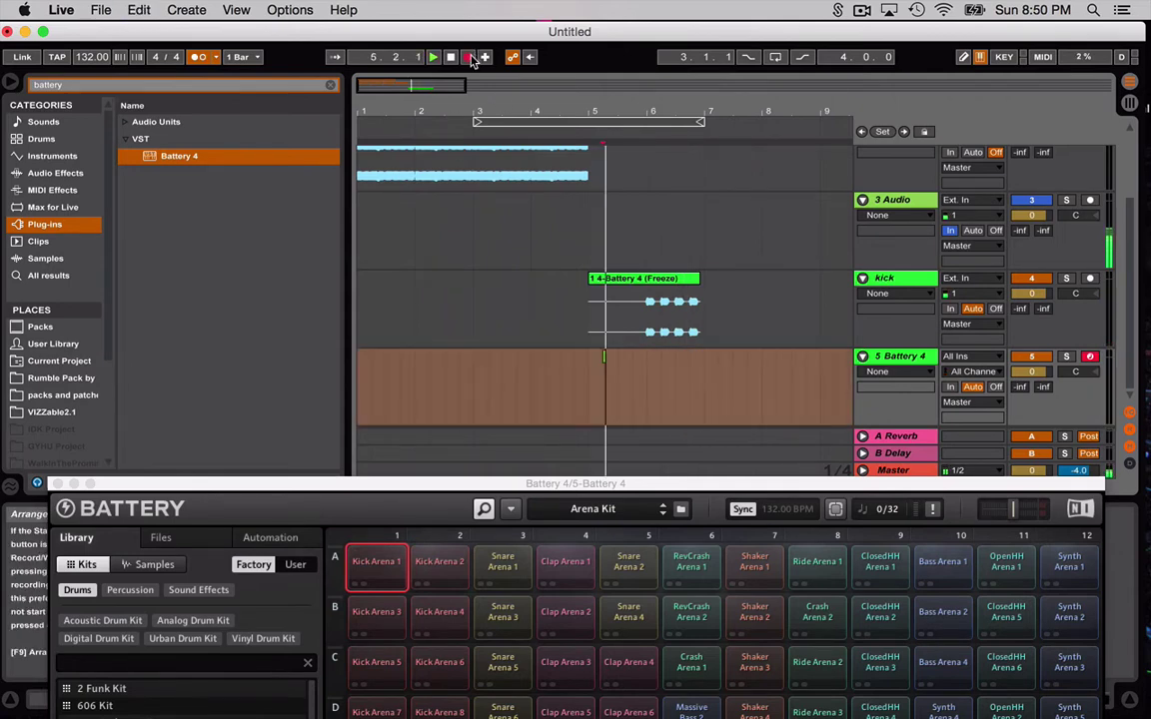
{"action": "key", "text": "F9"}
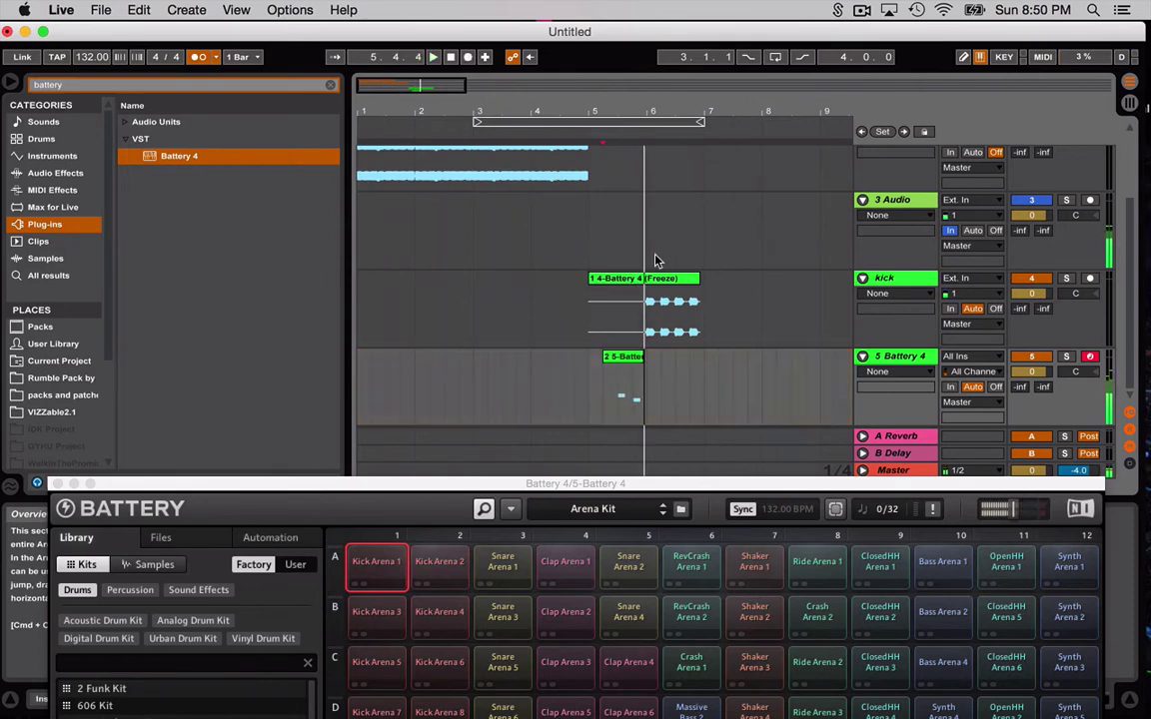
{"action": "left_click_drag", "start_coordinate": [660, 392], "coordinate": [594, 381]}
{"action": "key", "text": "BackSpace"}
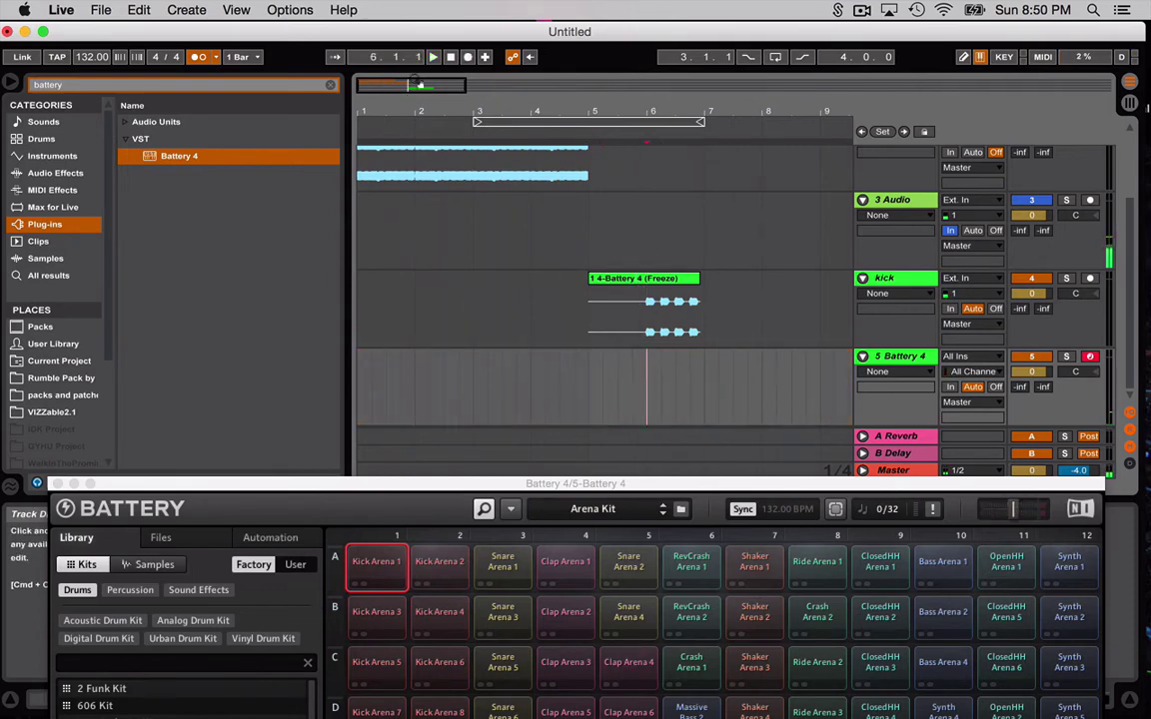
Record two Clap Arena 4 hits on the 5 Battery 4 track from 6.1.1 against the kick
{"action": "left_click", "coordinate": [468, 57]}
{"action": "key", "text": "d"}
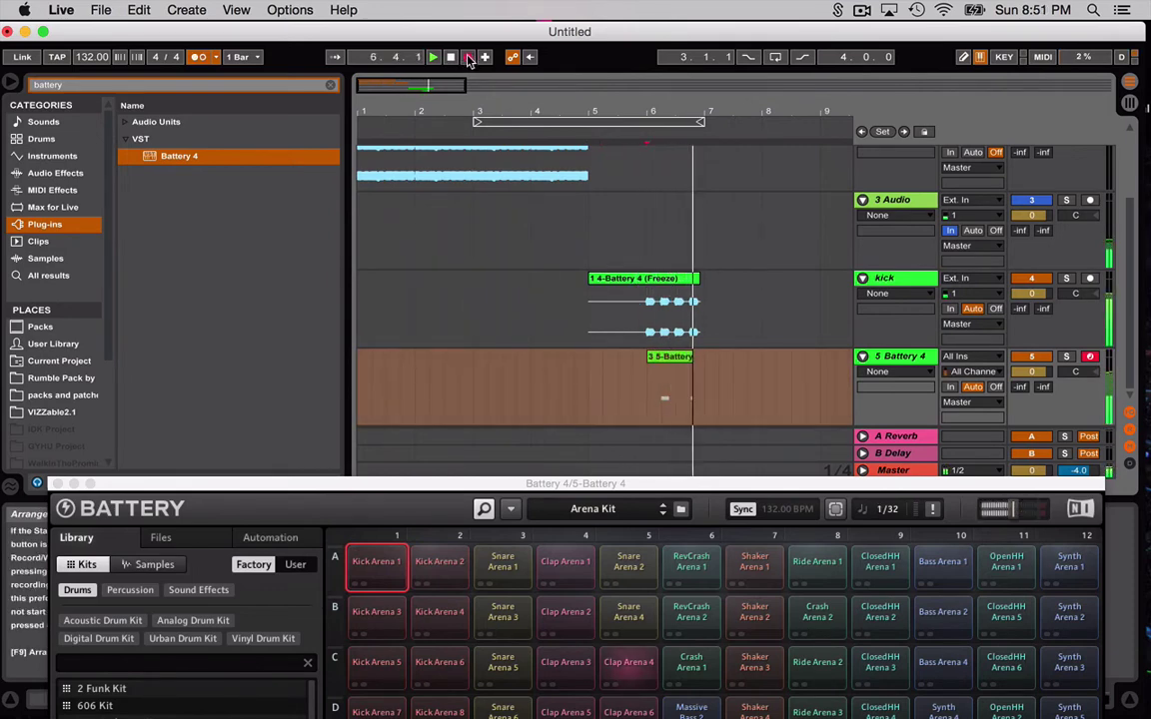
{"action": "key", "text": "space"}
Quantize both E3 clap notes in the clip on 5 Battery 4 and play it with the kick from 6.1.1
{"action": "double_click", "coordinate": [688, 358]}
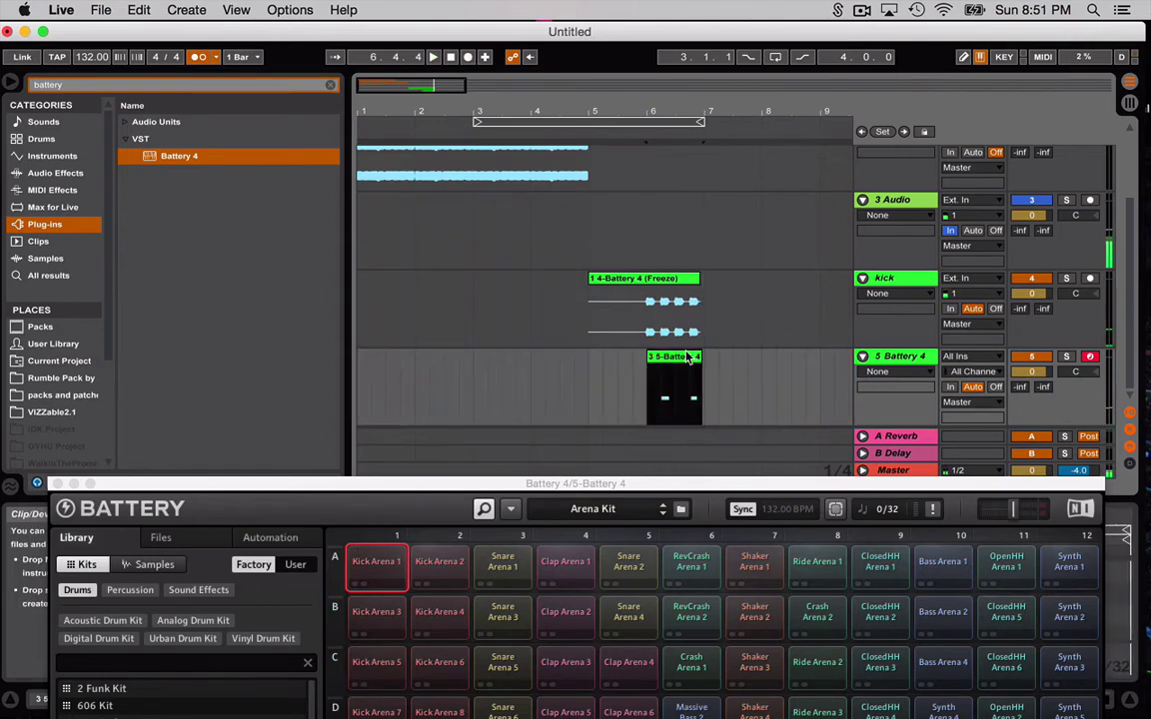
{"action": "left_click_drag", "start_coordinate": [674, 486], "coordinate": [650, 663]}
{"action": "left_click", "coordinate": [777, 592]}
{"action": "key", "text": "super+a"}
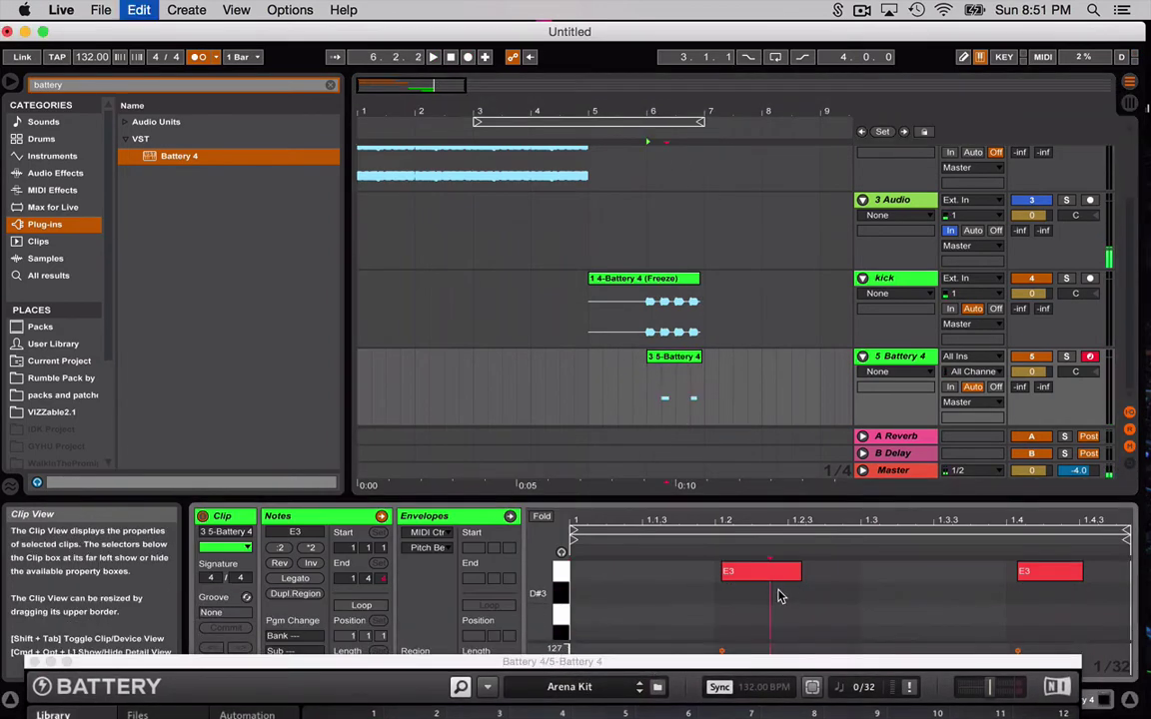
{"action": "key", "text": "super+u"}
{"action": "left_click", "coordinate": [646, 405]}
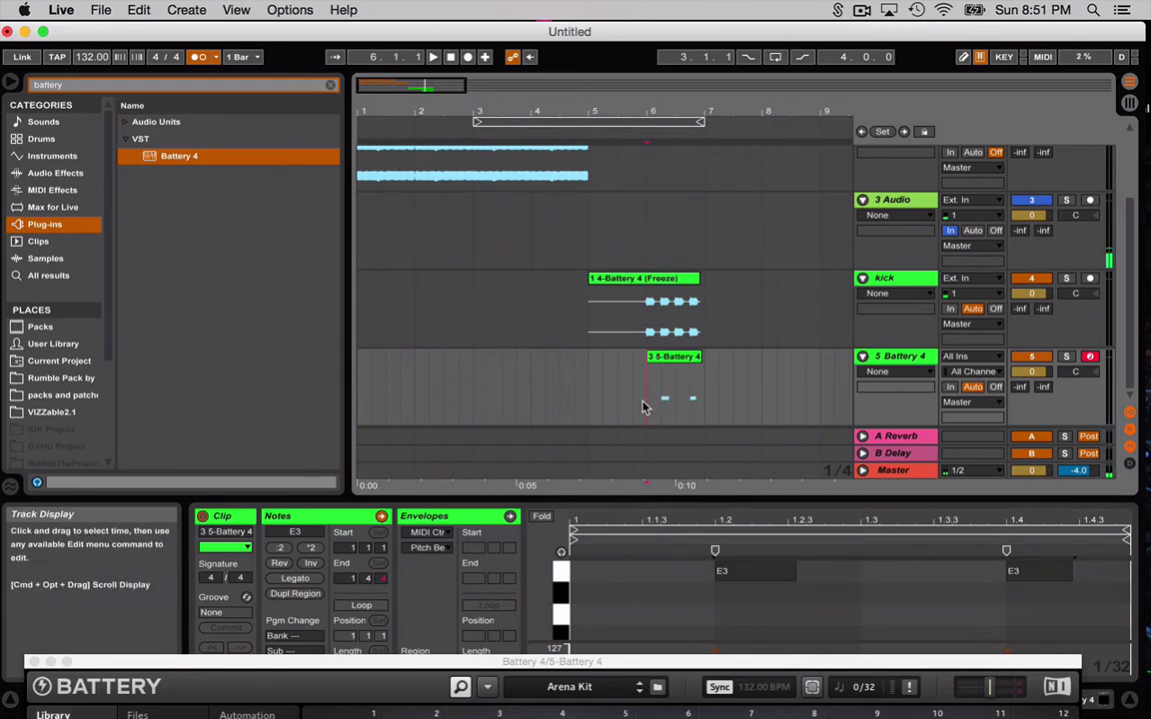
{"action": "key", "text": "space"}
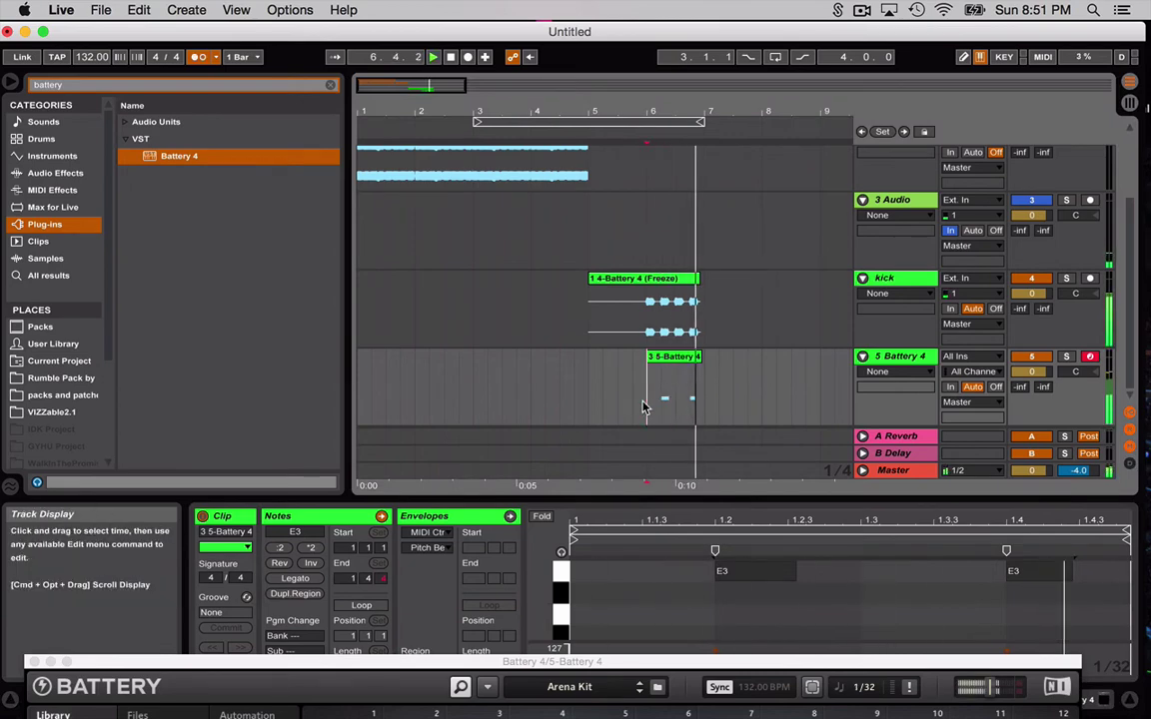
{"action": "left_click", "coordinate": [744, 374]}
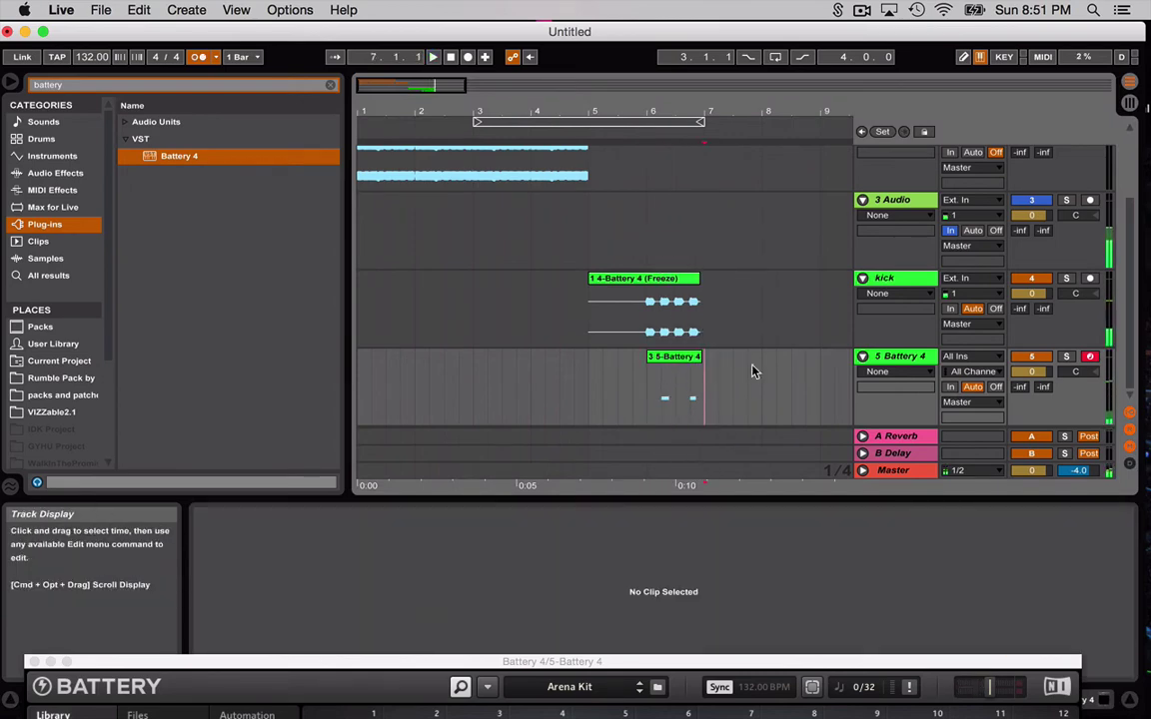
Freeze and flatten the 5 Battery 4 track to audio and rename it snare
{"action": "right_click", "coordinate": [907, 364]}
{"action": "left_click", "coordinate": [901, 445]}
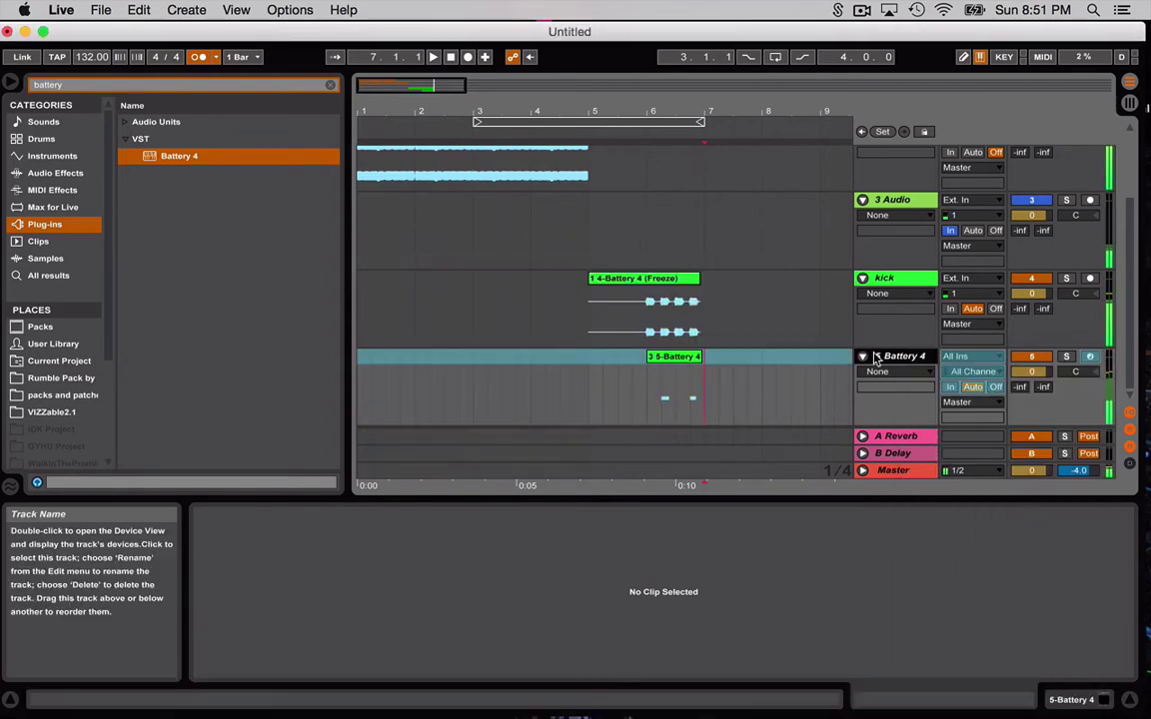
{"action": "right_click", "coordinate": [900, 363]}
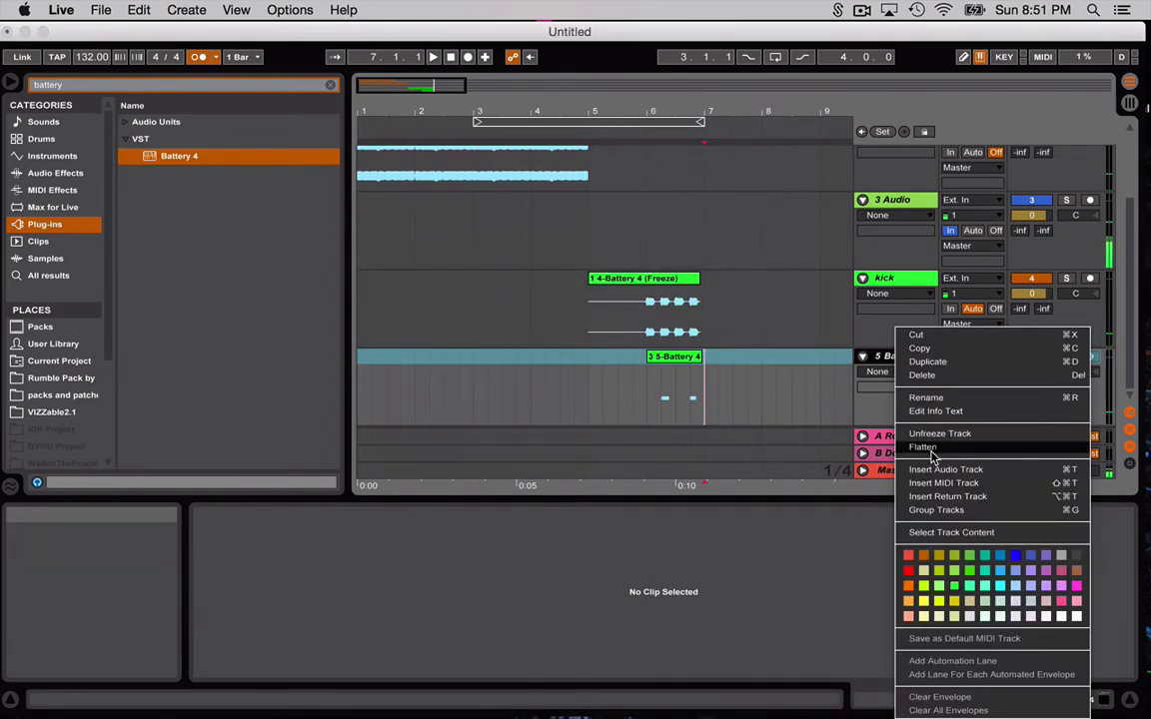
{"action": "left_click", "coordinate": [921, 447]}
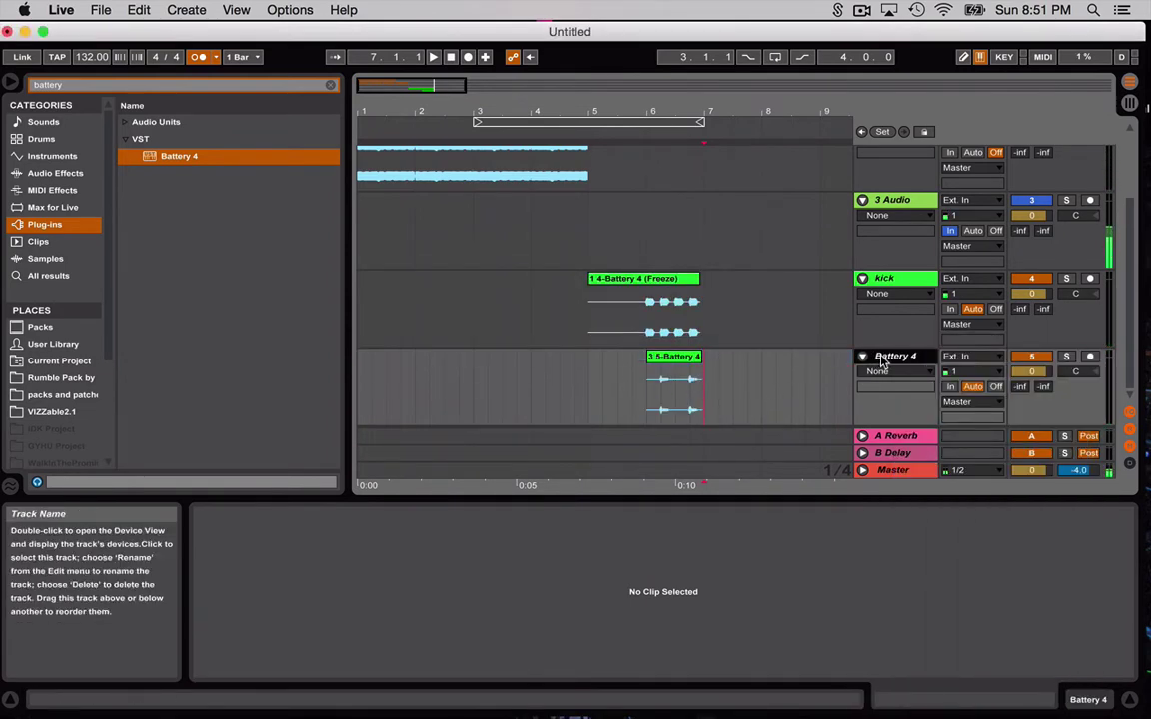
{"action": "key", "text": "super+r"}
{"action": "key", "text": "Return"}
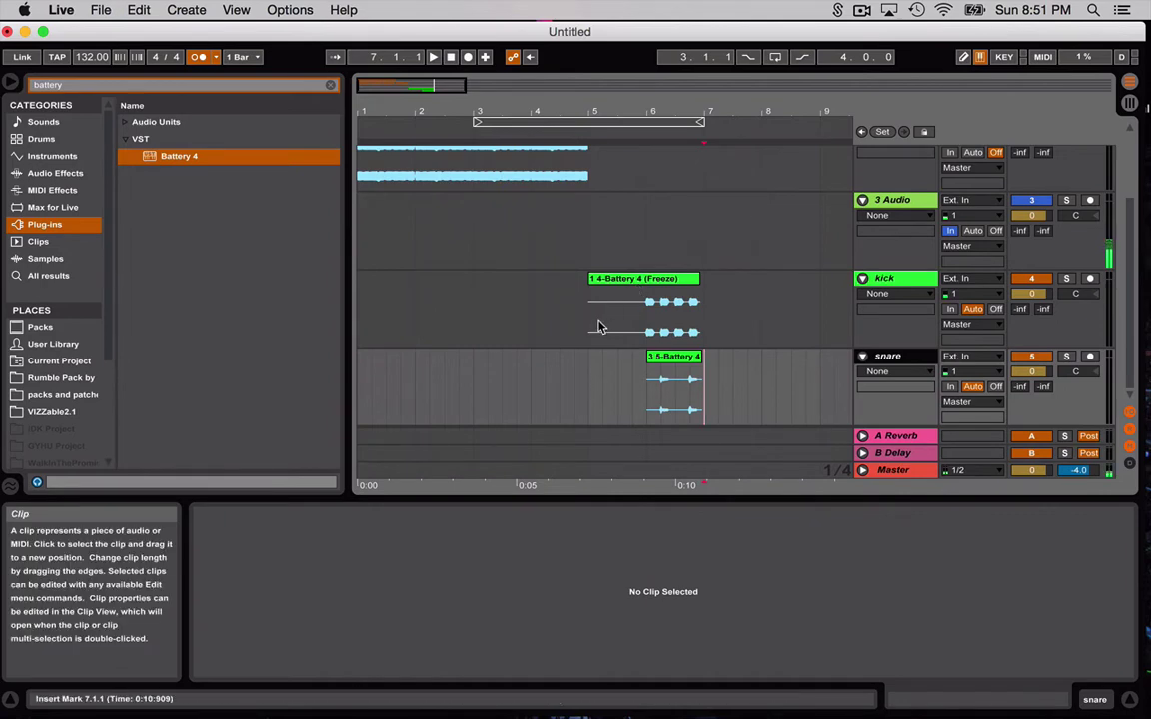
Split the kick clip at 6.1.1 using a time selection from 6.1.1 to 7.1.1 across kick and snare
{"action": "scroll", "coordinate": [573, 356], "scroll_direction": "up", "scroll_amount": 3}
{"action": "left_click_drag", "start_coordinate": [650, 355], "coordinate": [699, 391]}
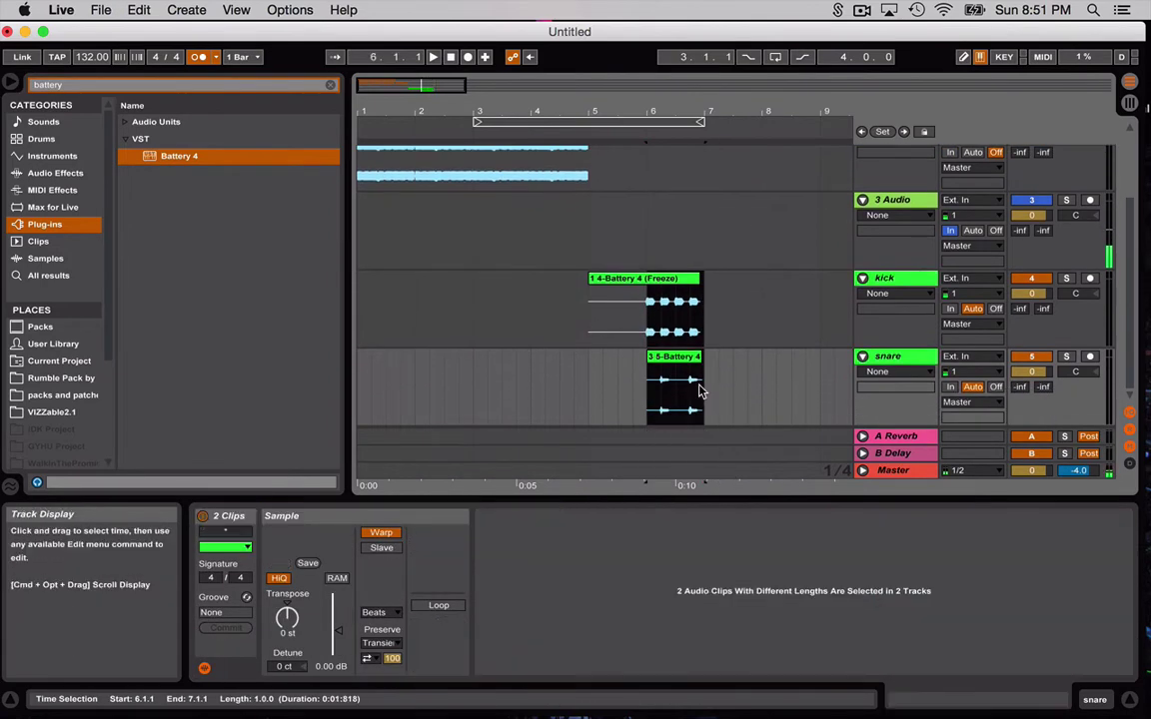
{"action": "key", "text": "super+e"}
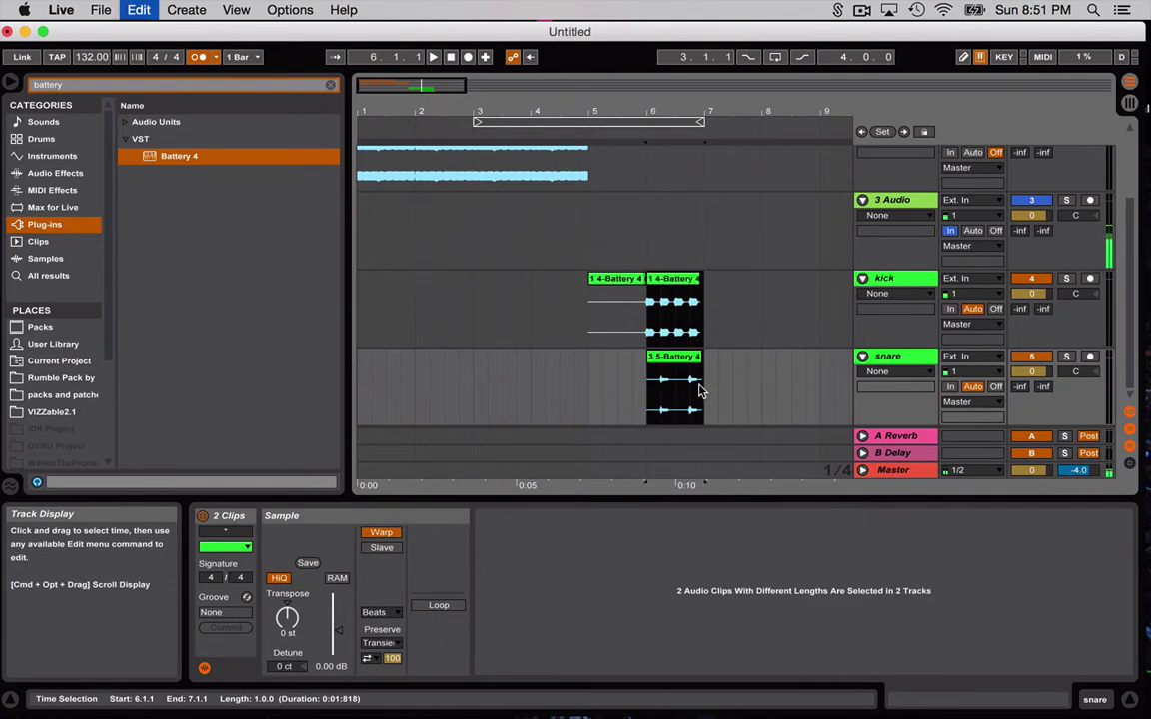
Duplicate the four Operator clips on 2 Audio so the copies fill 5.1.1 to 9.1.1
{"action": "scroll", "coordinate": [610, 392], "scroll_direction": "up", "scroll_amount": 4}
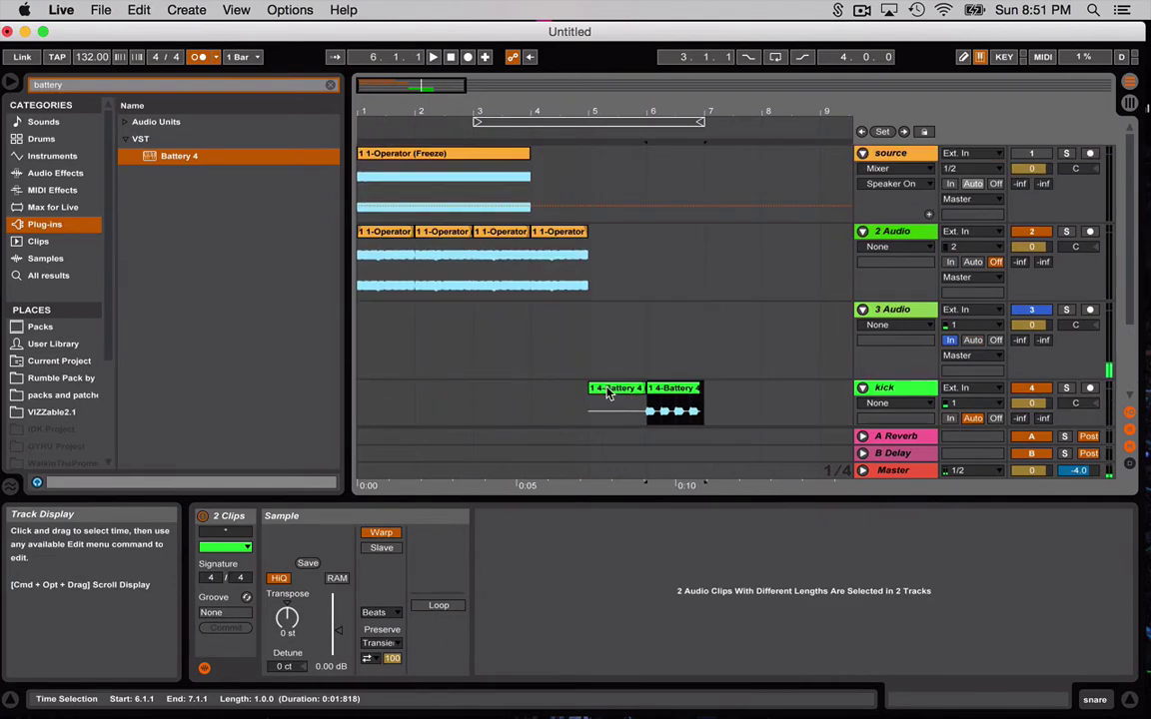
{"action": "left_click", "coordinate": [573, 233]}
{"action": "left_click", "coordinate": [397, 233], "text": "shift"}
{"action": "key", "text": "super+d"}
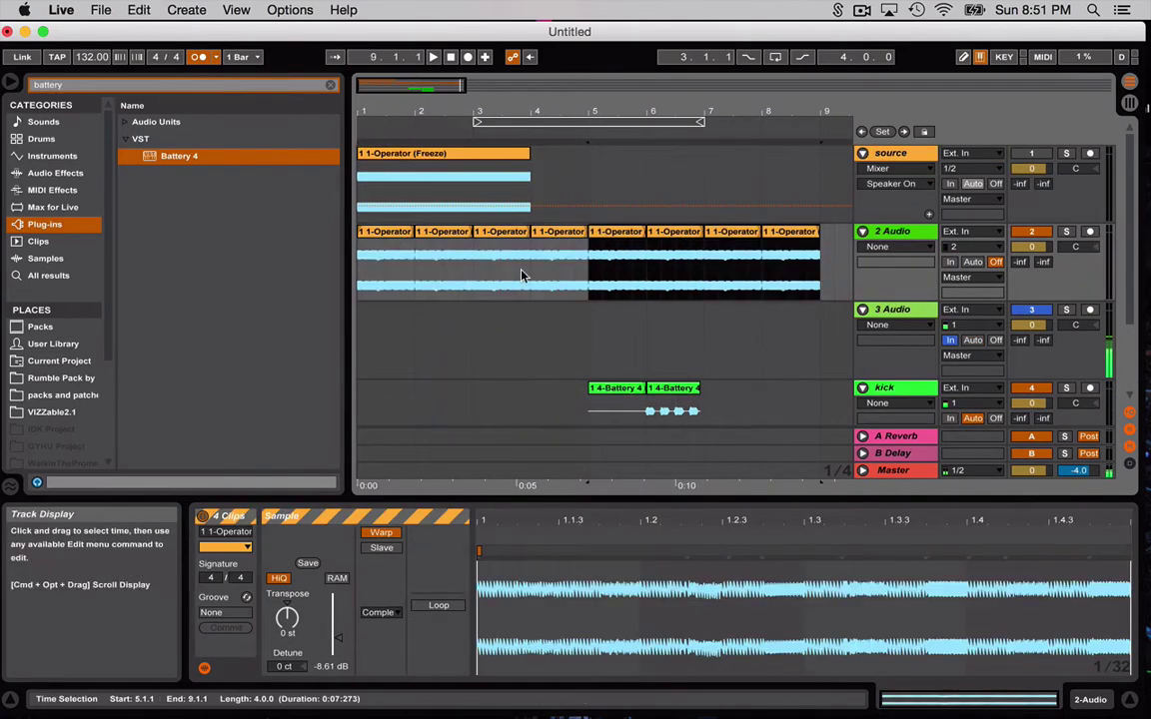
Consolidate the kick from 6.1.1 to 7.1.1 into a one-bar clip and move it to 5.1.1
{"action": "scroll", "coordinate": [521, 275], "scroll_direction": "down", "scroll_amount": 3}
{"action": "scroll", "coordinate": [659, 288], "scroll_direction": "up", "scroll_amount": 2}
{"action": "scroll", "coordinate": [661, 294], "scroll_direction": "down", "scroll_amount": 1}
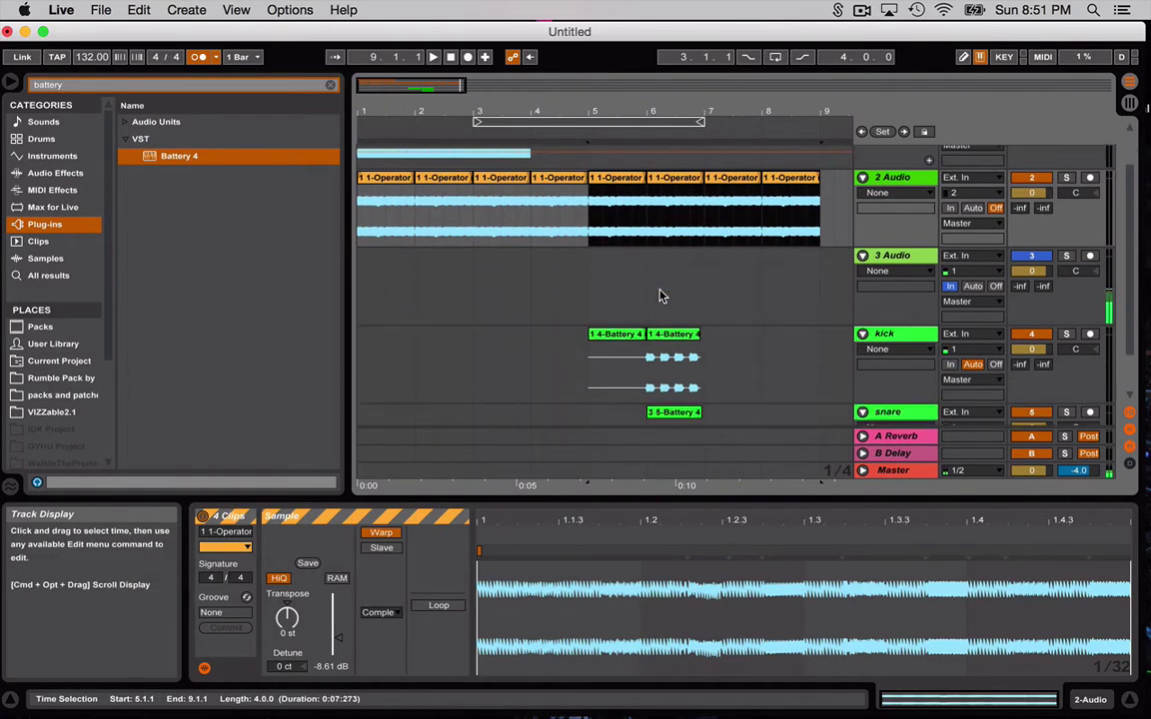
{"action": "left_click", "coordinate": [605, 337]}
{"action": "scroll", "coordinate": [604, 340], "scroll_direction": "down", "scroll_amount": 1}
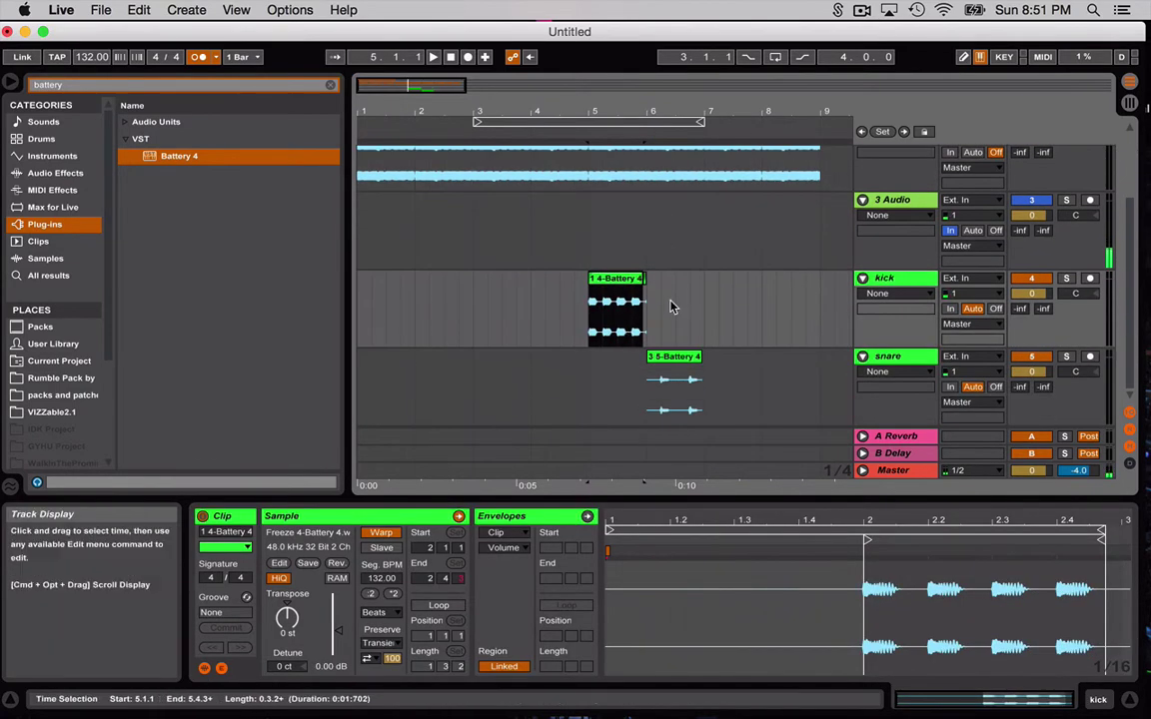
{"action": "mouse_move", "coordinate": [689, 318]}
{"action": "left_mouse_down"}
{"action": "mouse_move", "coordinate": [647, 317]}
{"action": "mouse_move", "coordinate": [701, 322]}
{"action": "left_mouse_up"}
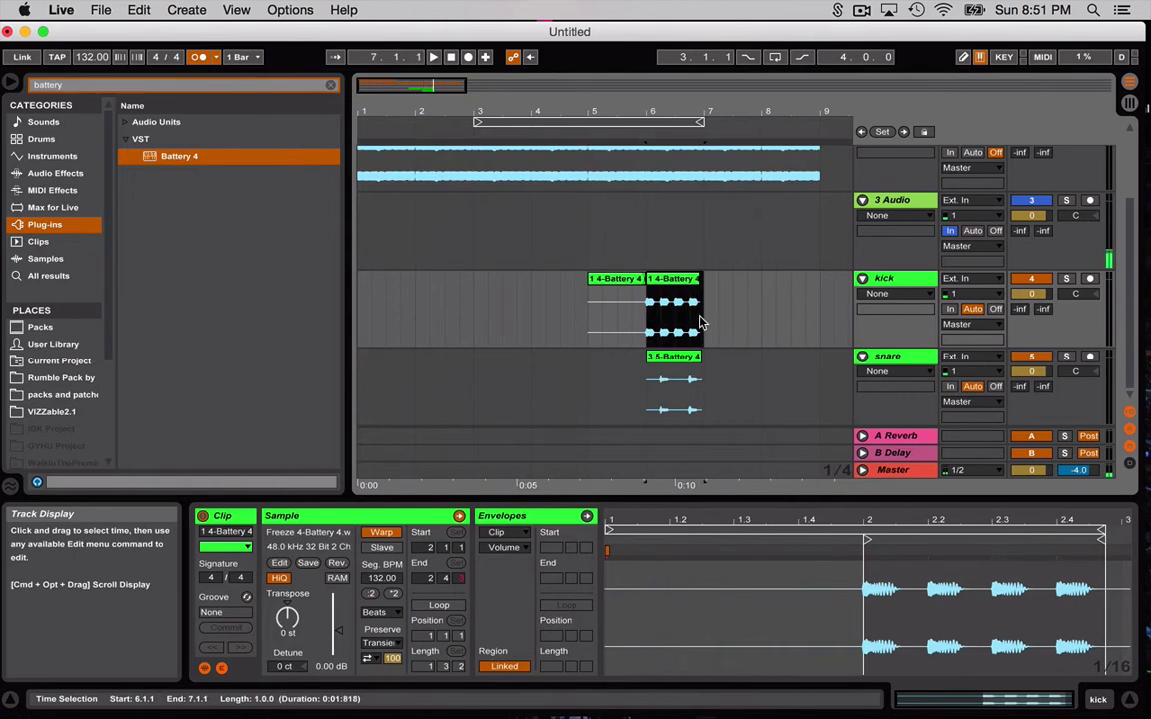
{"action": "key", "text": "super+j"}
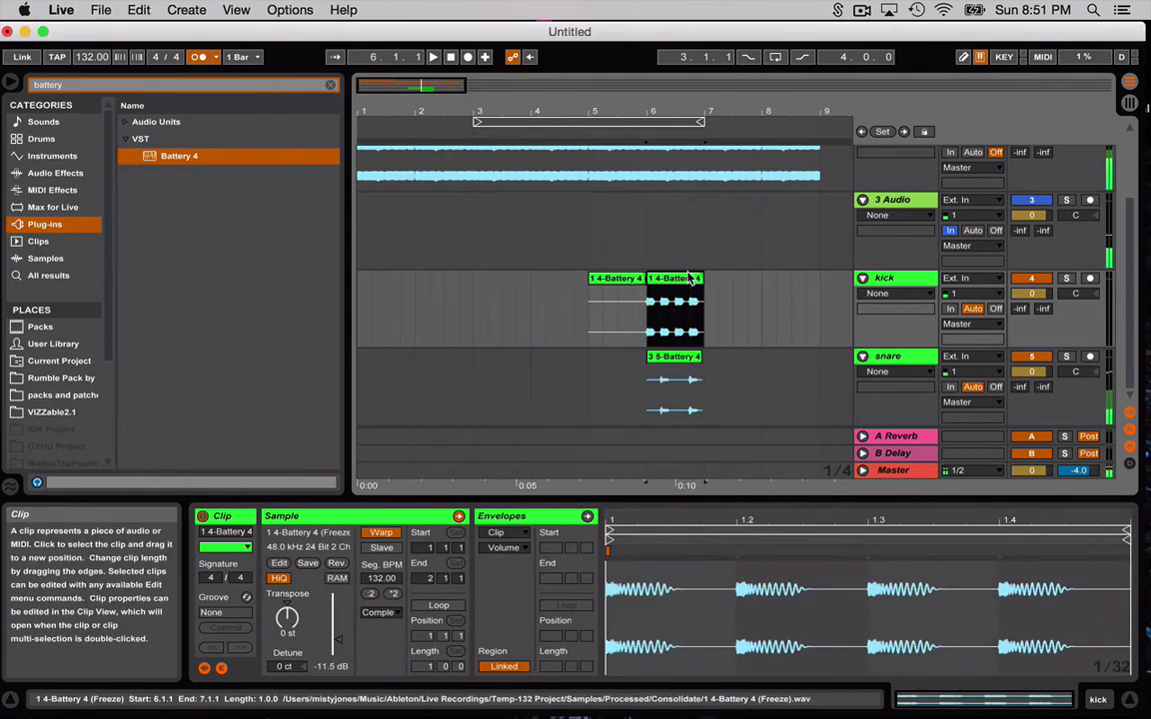
{"action": "left_click_drag", "start_coordinate": [690, 278], "coordinate": [630, 292]}
Move the snare clip to 5.1.1 beneath the kick and consolidate it from 5.1.1 to 6.1.1
{"action": "left_click_drag", "start_coordinate": [674, 357], "coordinate": [616, 358]}
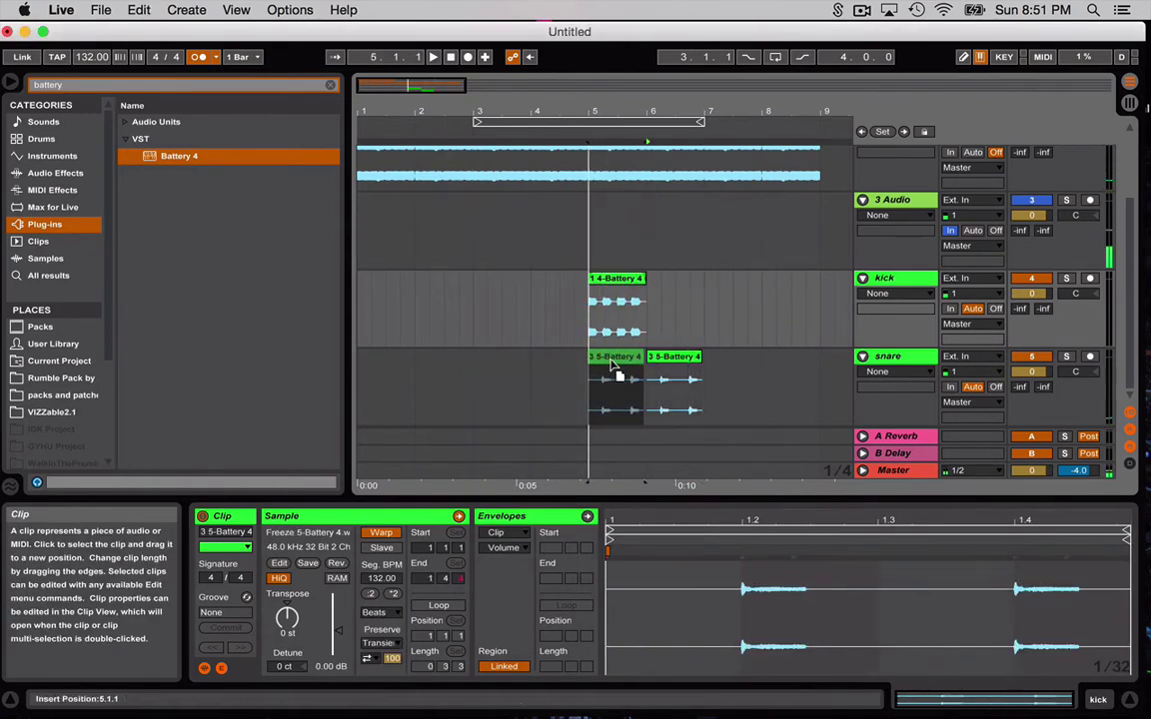
{"action": "left_click", "coordinate": [576, 362]}
{"action": "key", "text": "space"}
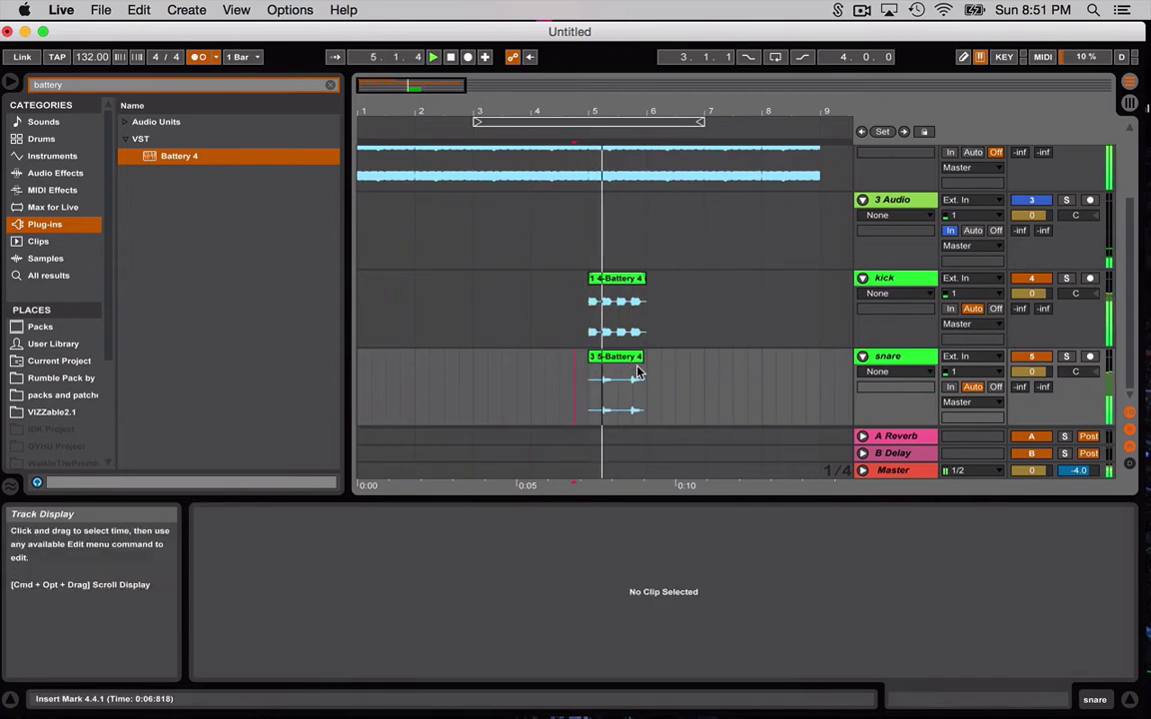
{"action": "key", "text": "space"}
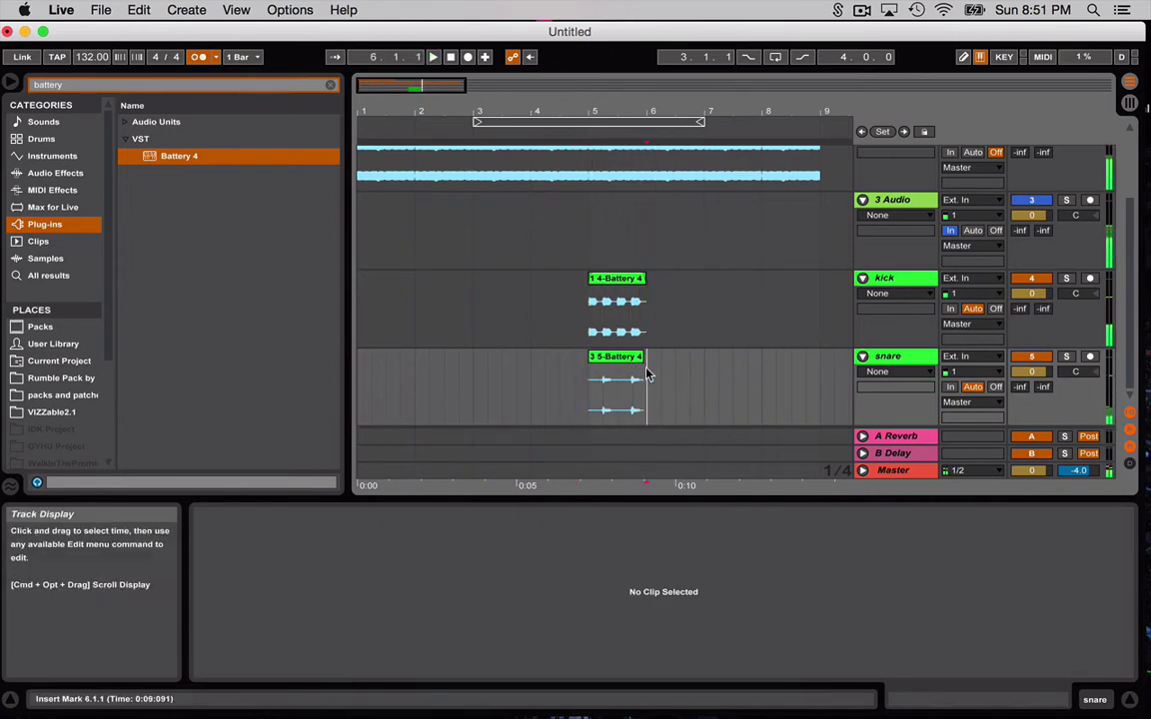
{"action": "left_click", "coordinate": [591, 378]}
{"action": "key", "text": "super+j"}
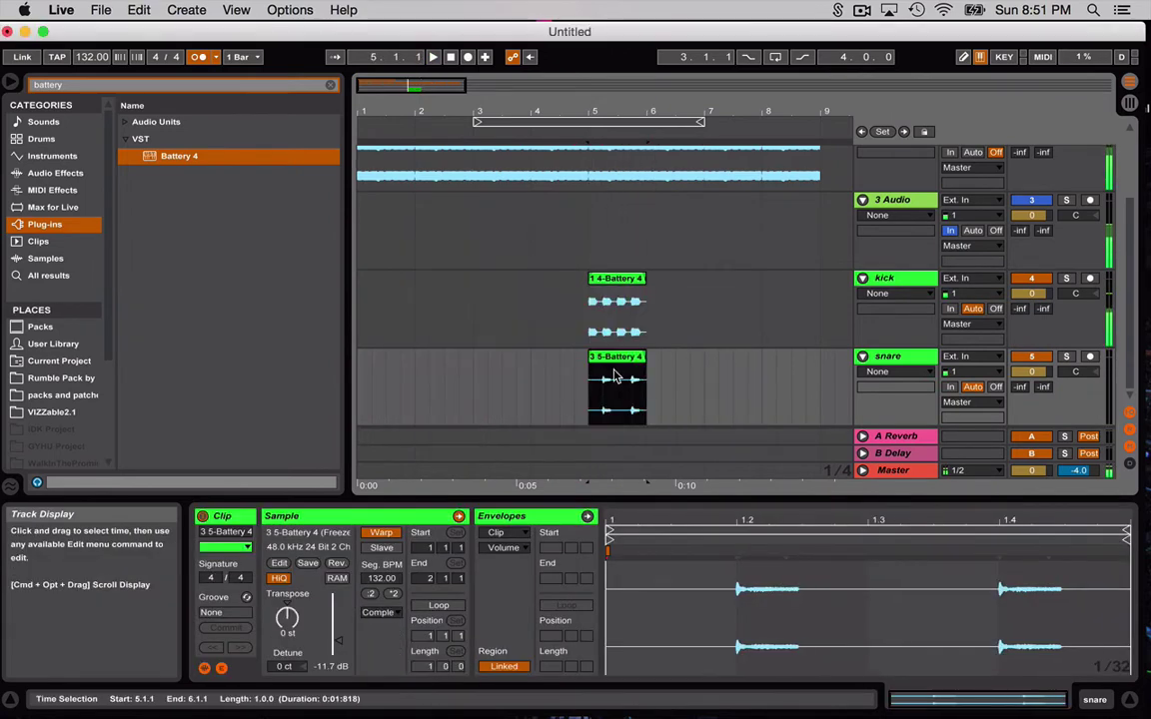
Switch off the metronome and play the kick and snare with the arpeggio from 5.1.1
{"action": "key", "text": "Tab"}
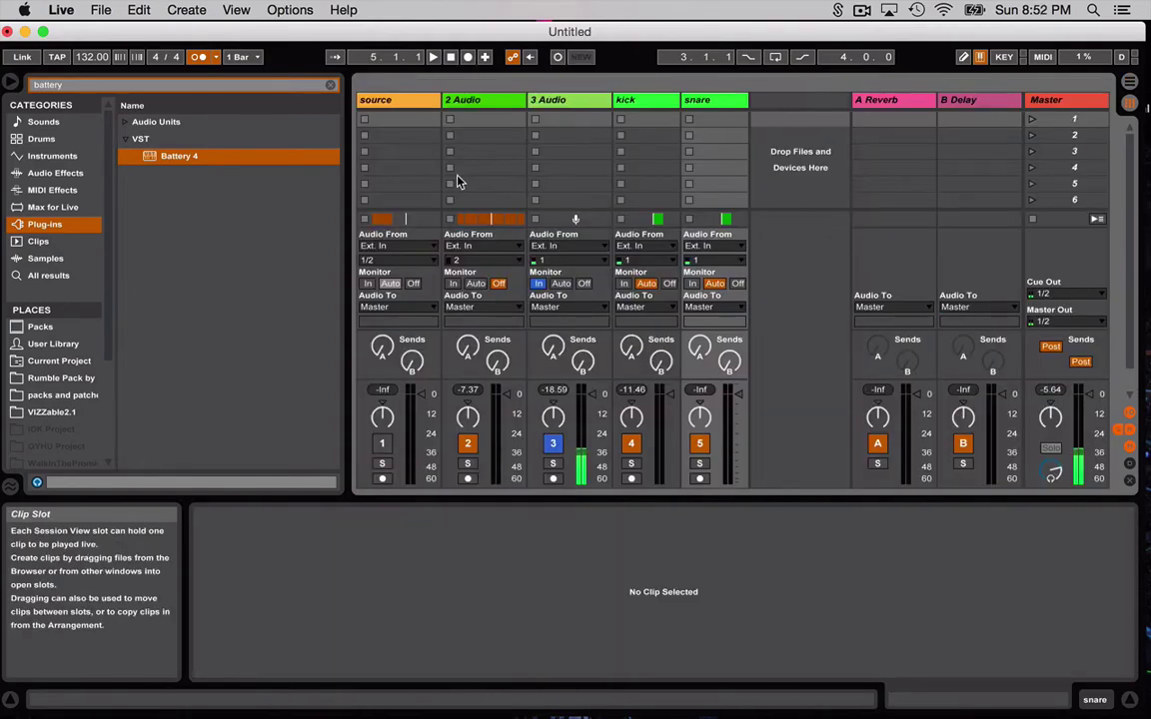
{"action": "key", "text": "Tab"}
{"action": "key", "text": "Tab"}
{"action": "key", "text": "space"}
{"action": "key", "text": "Tab"}
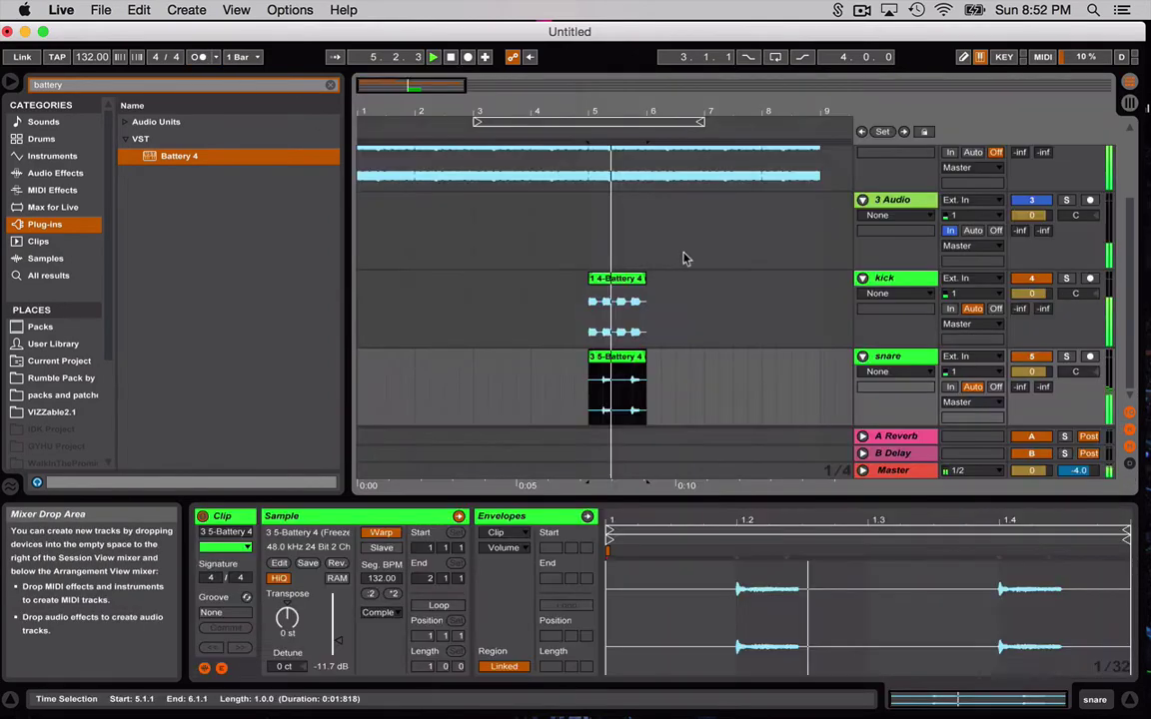
Search the audio effects for eq and load EQ Eight on the 2 Audio track
{"action": "scroll", "coordinate": [714, 285], "scroll_direction": "up", "scroll_amount": 3}
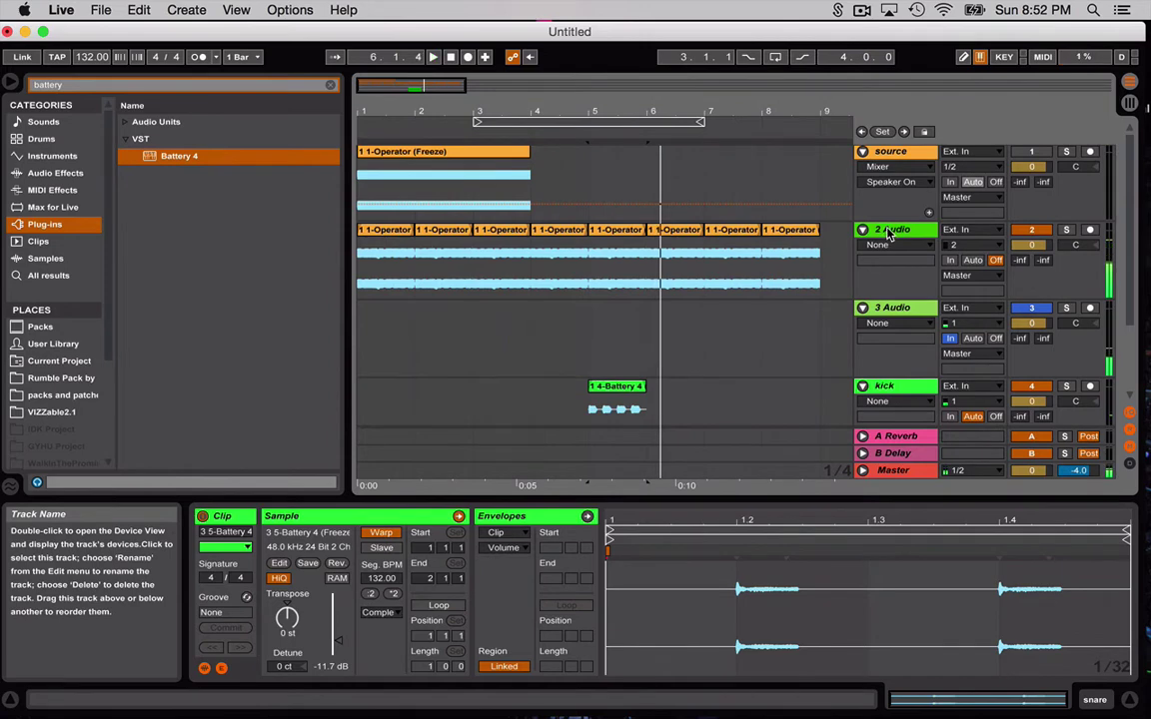
{"action": "double_click", "coordinate": [887, 232]}
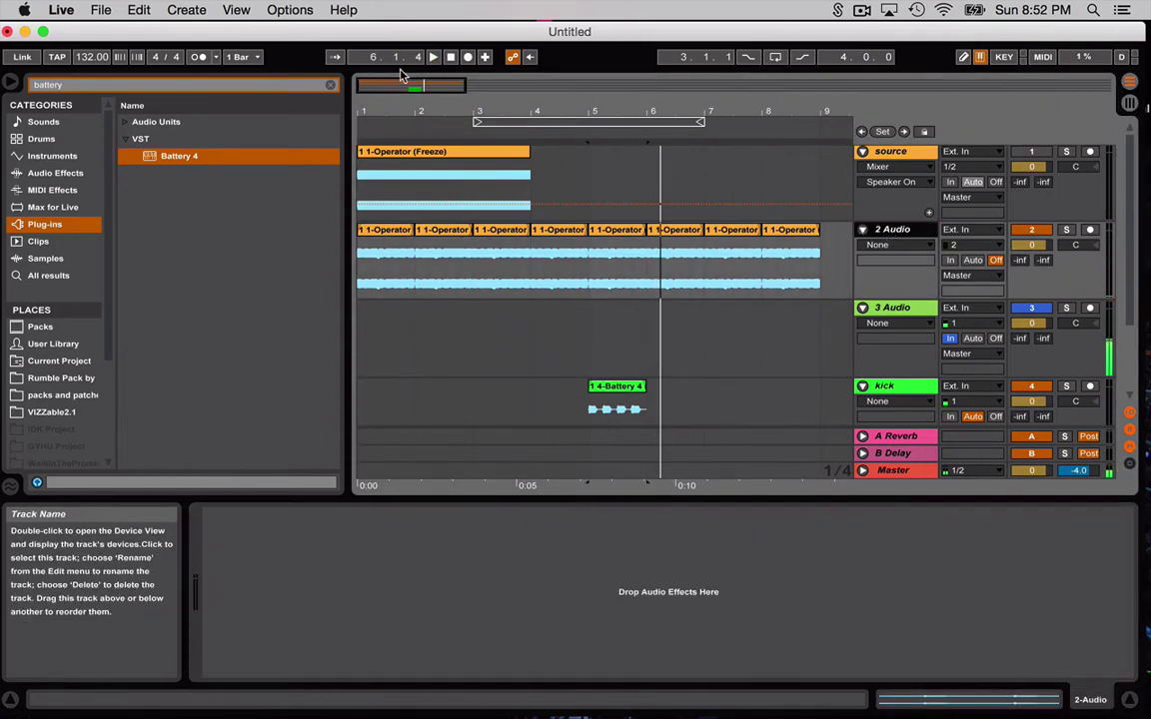
{"action": "left_click", "coordinate": [289, 84]}
{"action": "key", "text": "BackSpace"}
{"action": "type", "text": "eq"}
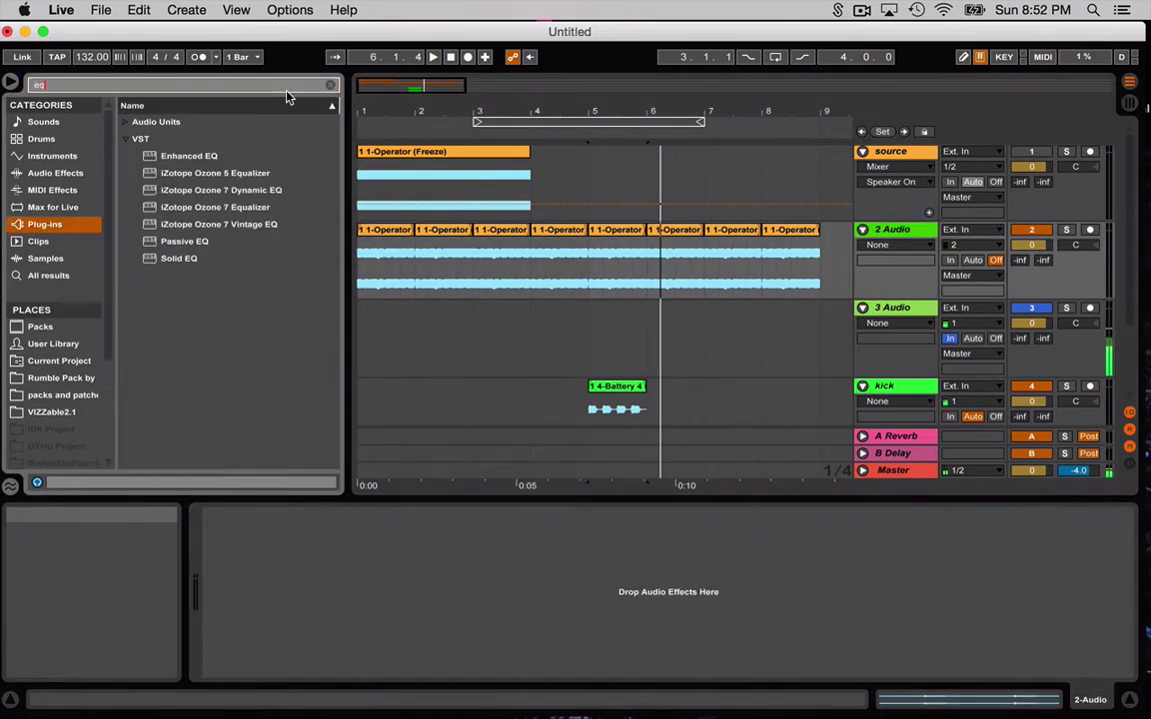
{"action": "left_click", "coordinate": [70, 175]}
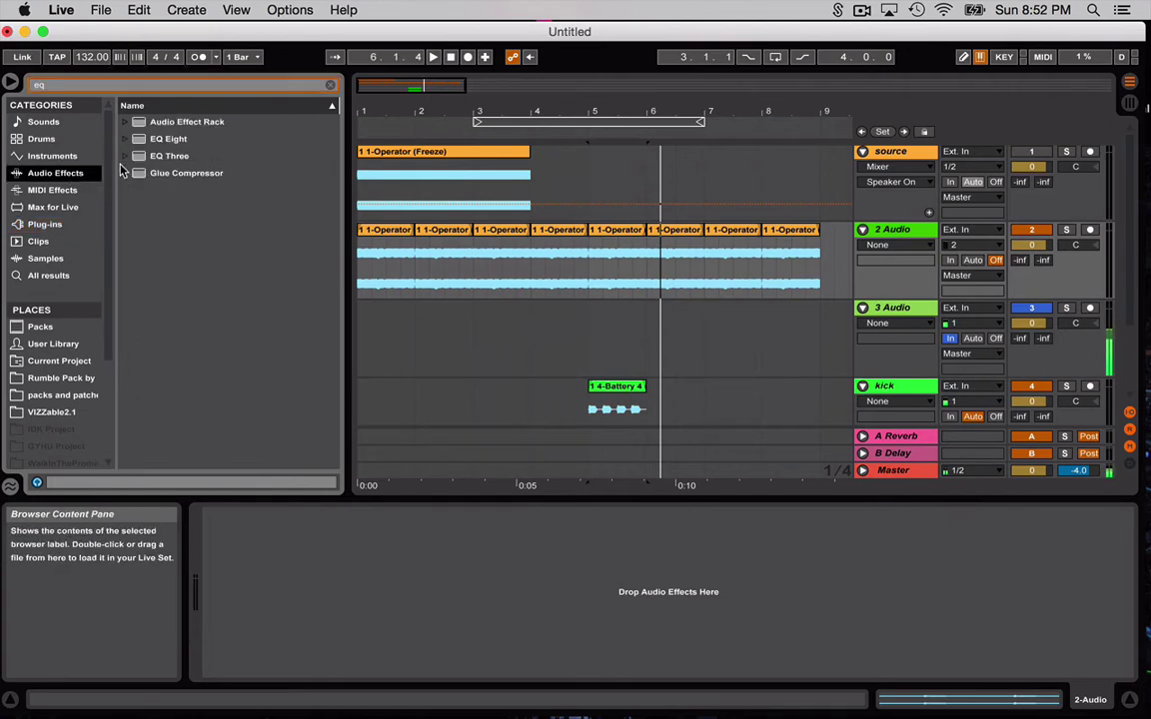
{"action": "left_click_drag", "start_coordinate": [139, 145], "coordinate": [710, 268]}
Set EQ Eight's band 1 to a steep low-cut filter at 100 Hz with a Q of 0.49
{"action": "left_click", "coordinate": [276, 656]}
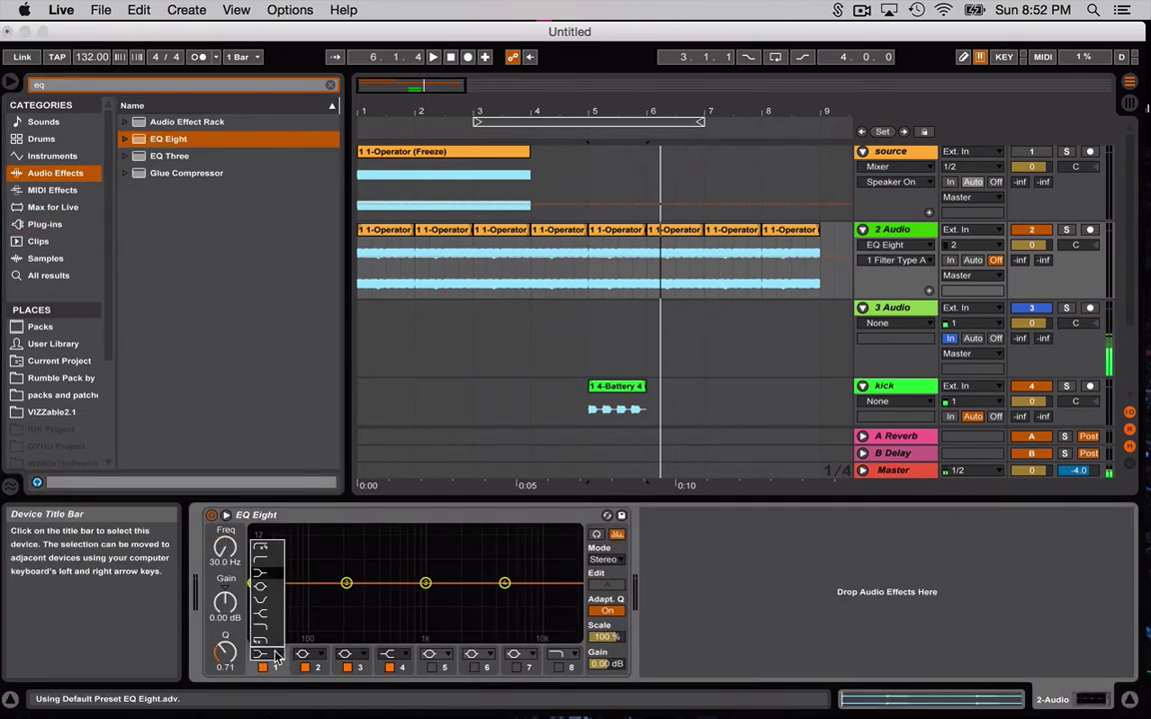
{"action": "left_click", "coordinate": [258, 552]}
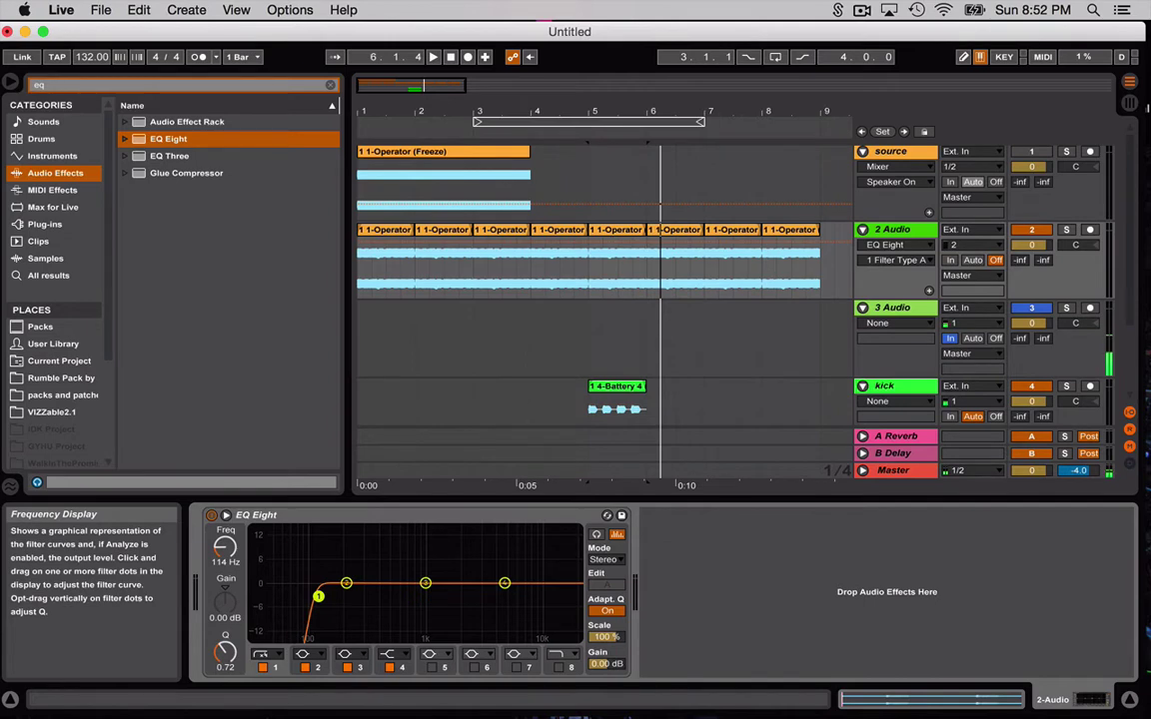
{"action": "left_click_drag", "start_coordinate": [342, 596], "coordinate": [349, 599]}
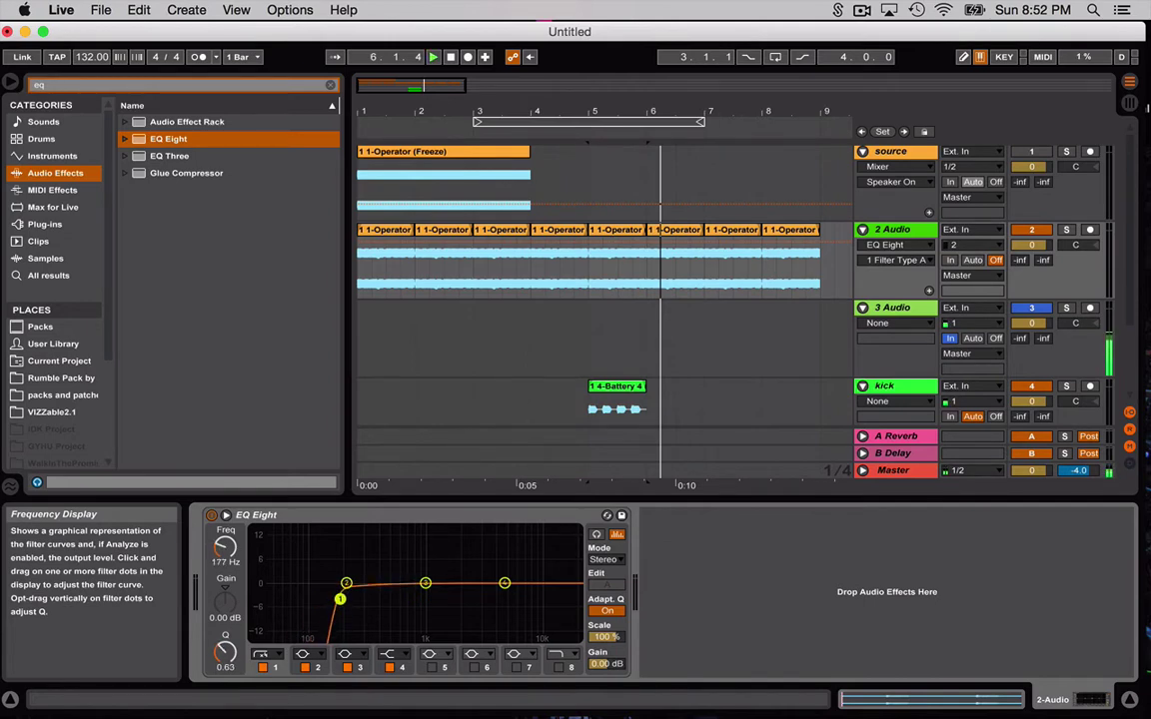
{"action": "left_click_drag", "start_coordinate": [339, 598], "coordinate": [311, 605]}
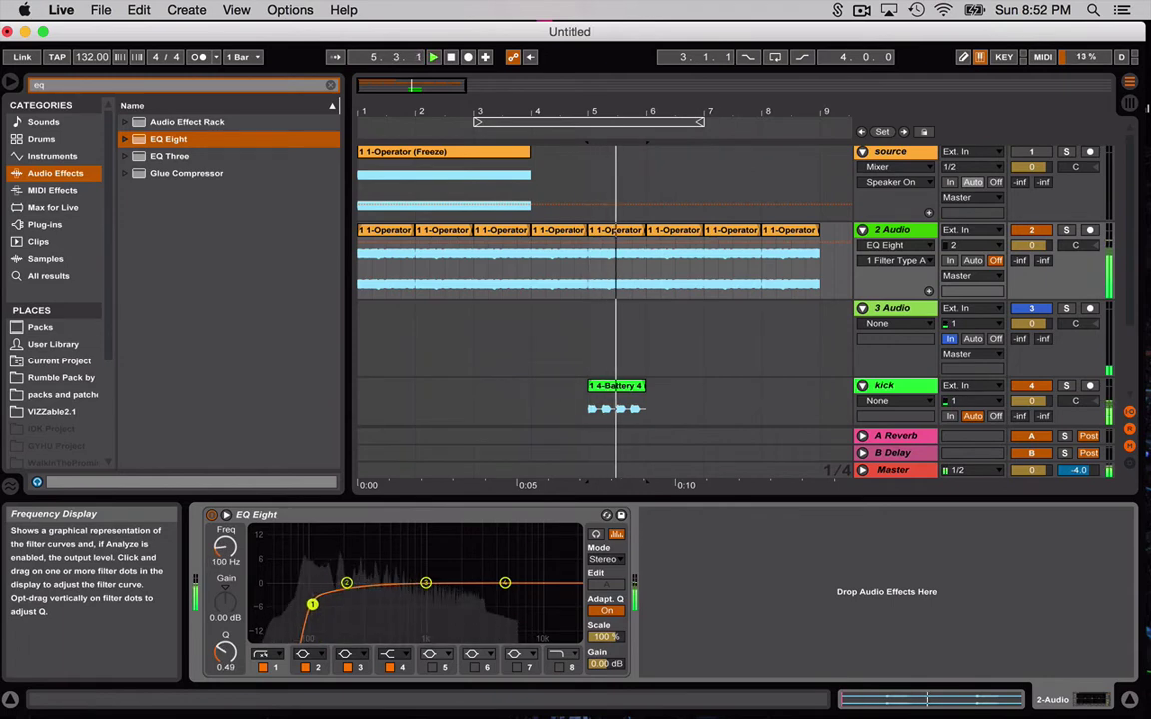
Play the arrangement from 1.1.1 to hear the filtered arpeggio lead into the kick and snare
{"action": "left_click", "coordinate": [365, 276]}
{"action": "key", "text": "space"}
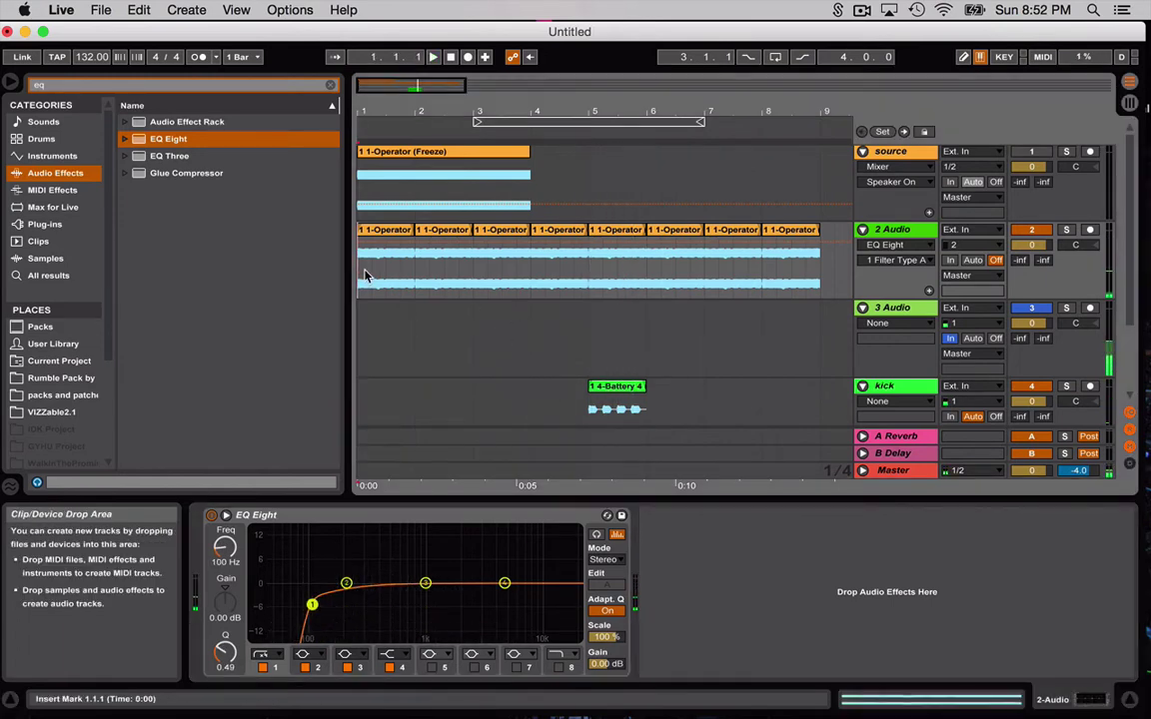
{"action": "key", "text": "space"}
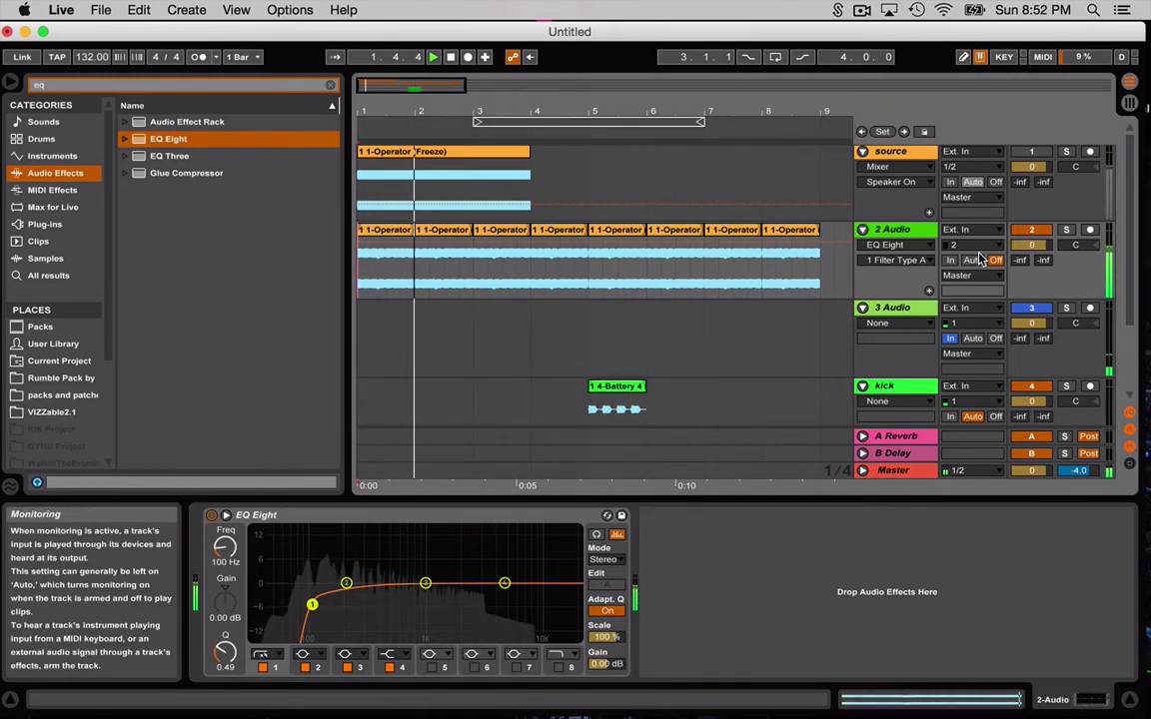
{"action": "scroll", "coordinate": [839, 287], "scroll_direction": "down", "scroll_amount": 3}
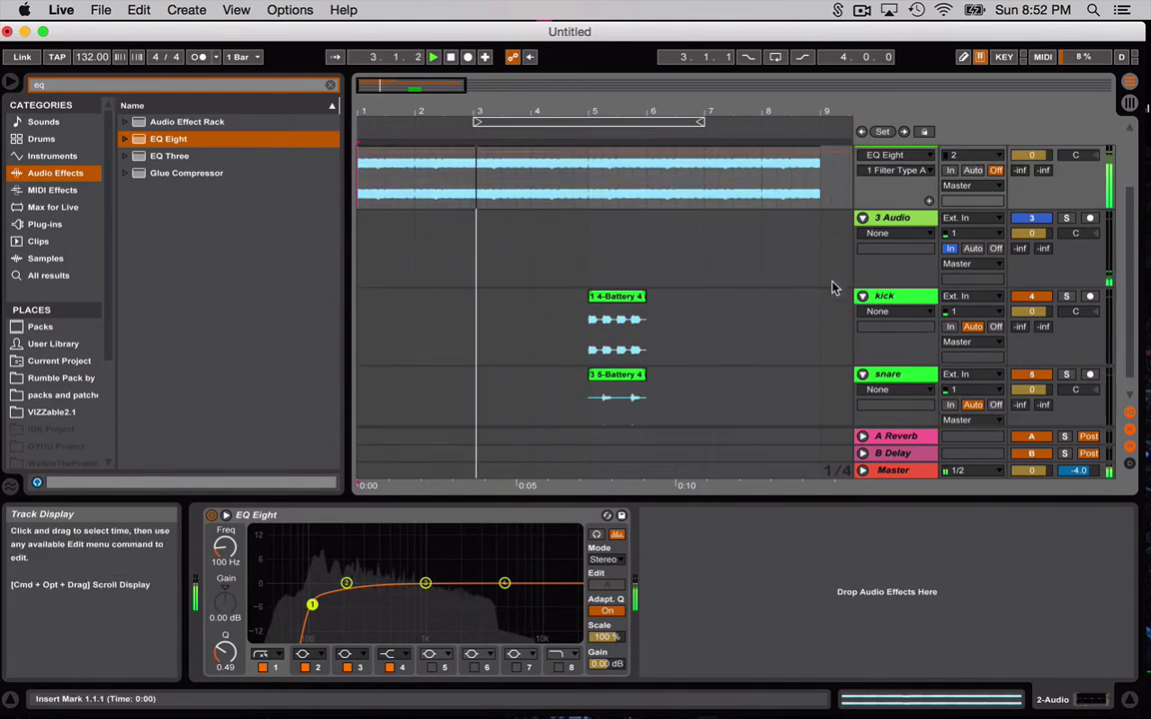
{"action": "scroll", "coordinate": [833, 285], "scroll_direction": "up", "scroll_amount": 2}
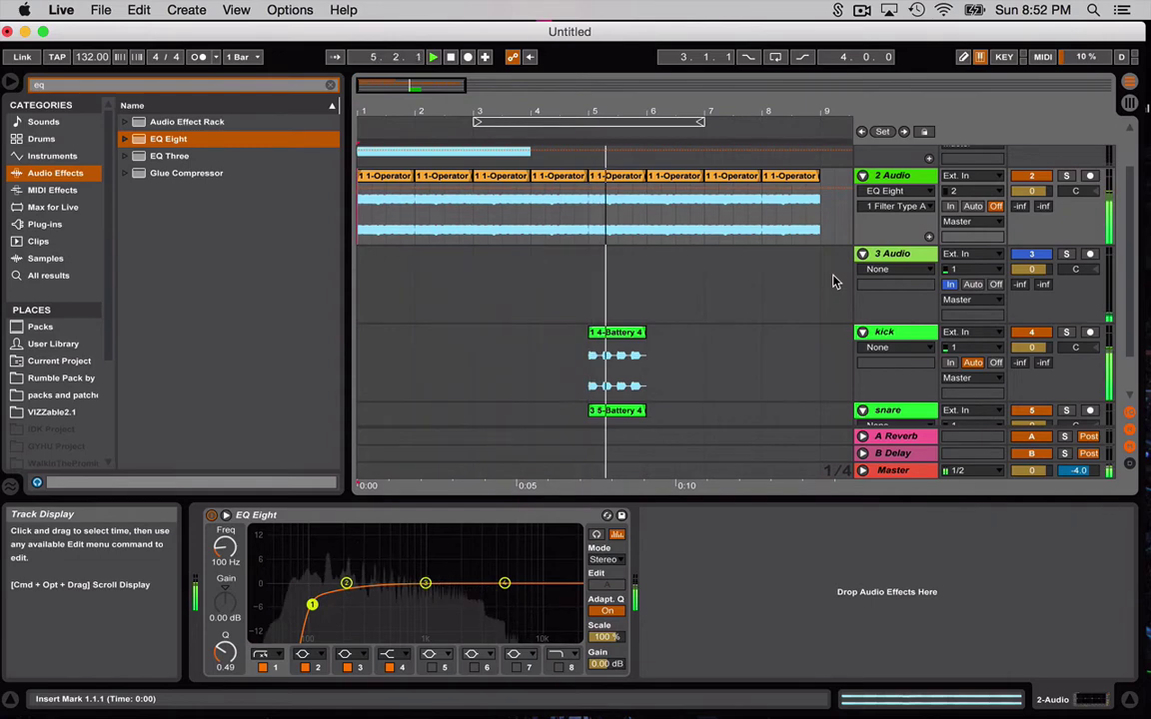
{"action": "scroll", "coordinate": [835, 283], "scroll_direction": "down", "scroll_amount": 2}
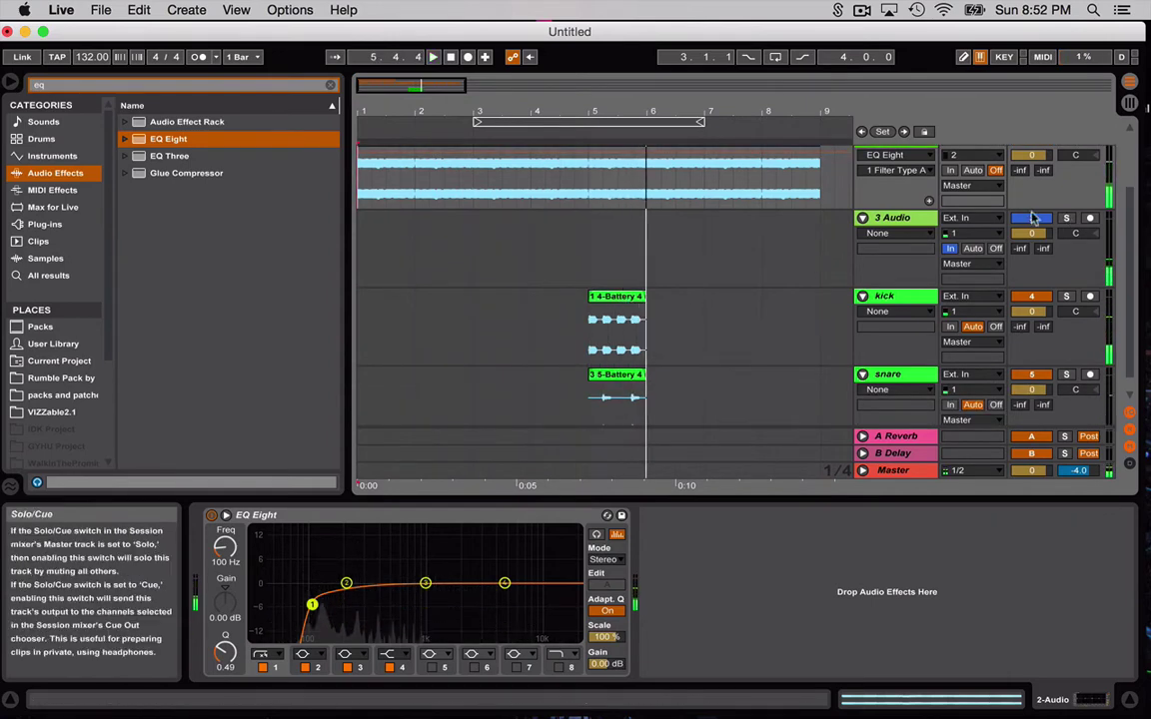
Lower the 2 Audio track volume to -2.5 dB and play the section from 5.1.1
{"action": "scroll", "coordinate": [1035, 218], "scroll_direction": "up", "scroll_amount": 5}
{"action": "key", "text": "space"}
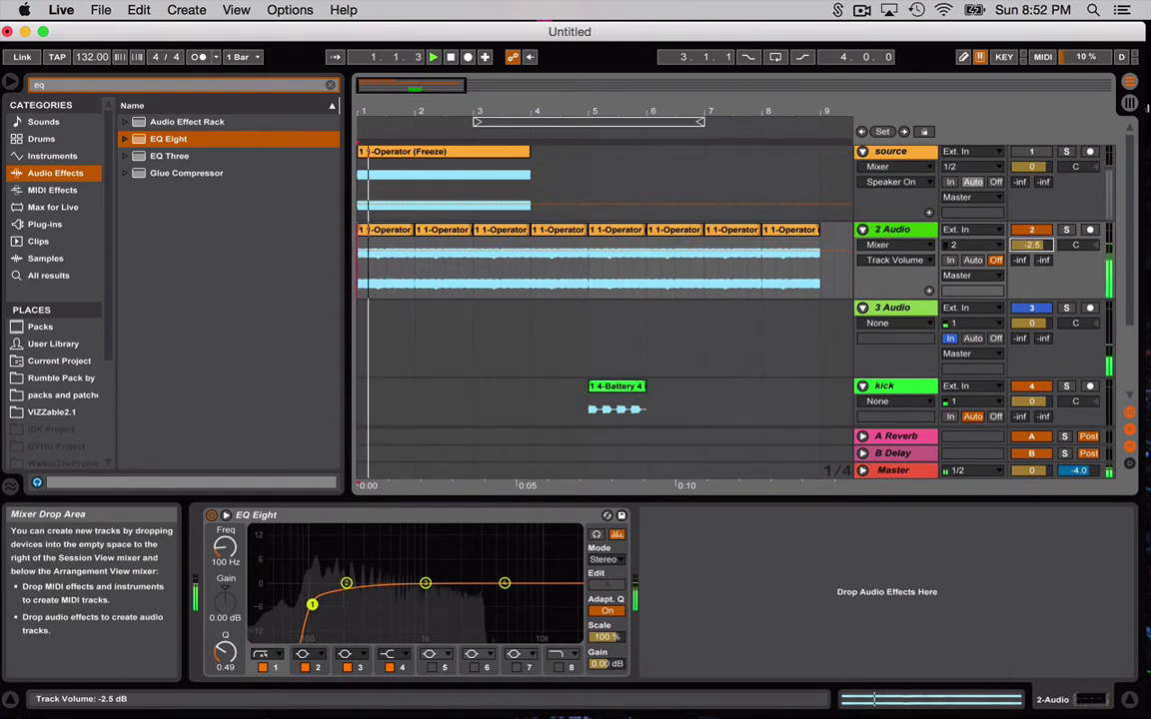
{"action": "left_click", "coordinate": [588, 326]}
{"action": "scroll", "coordinate": [588, 326], "scroll_direction": "down", "scroll_amount": 4}
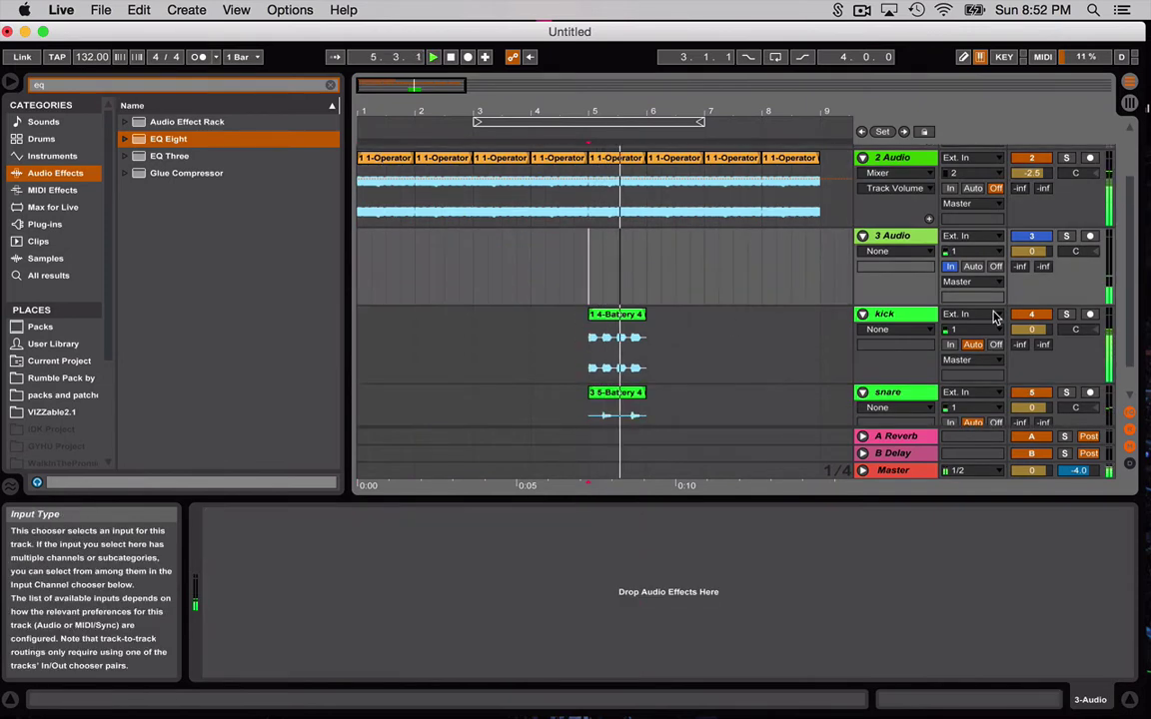
Duplicate the one-bar kick and snare clips together repeatedly so both loops run from bar 5 past bar 16
{"action": "left_click", "coordinate": [629, 317]}
{"action": "key", "text": "space"}
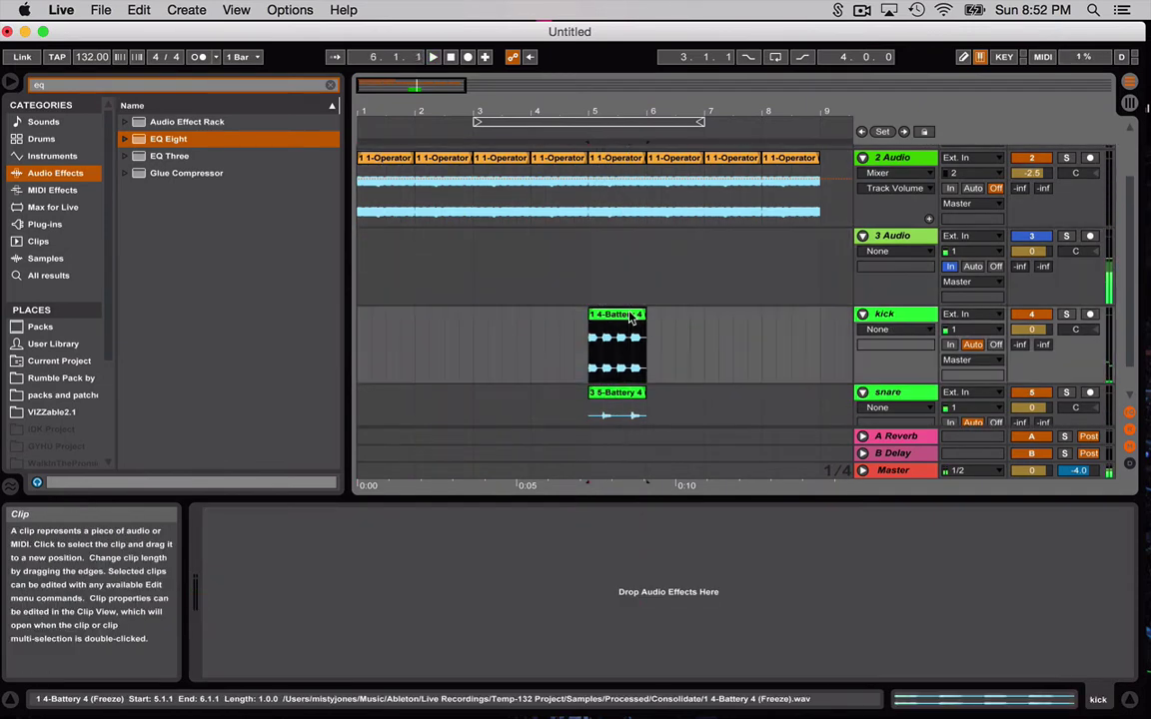
{"action": "scroll", "coordinate": [630, 318], "scroll_direction": "down", "scroll_amount": 1}
{"action": "left_click", "coordinate": [633, 361]}
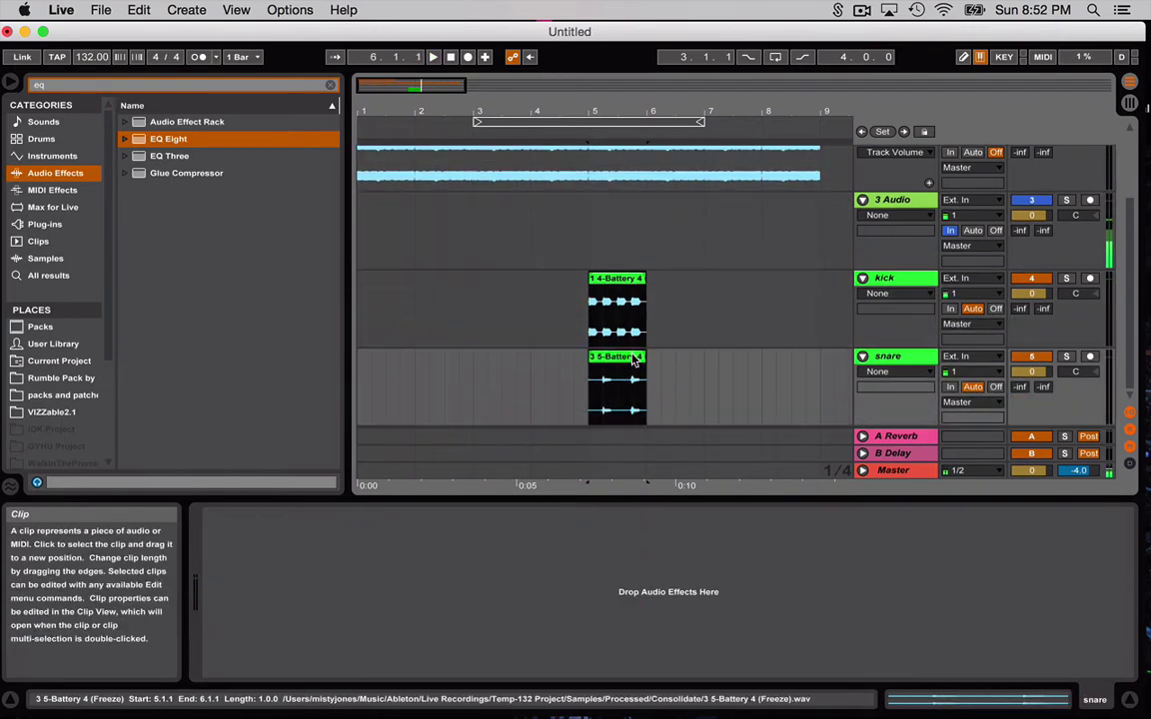
{"action": "key", "text": "super+d"}
{"action": "key", "text": "super+d"}
{"action": "key", "text": "super+d"}
{"action": "key", "text": "super+d"}
{"action": "key", "text": "super+d"}
{"action": "key", "text": "super+d"}
{"action": "key", "text": "super+d"}
{"action": "key", "text": "super+d"}
{"action": "key", "text": "super+d"}
{"action": "key", "text": "super+d"}
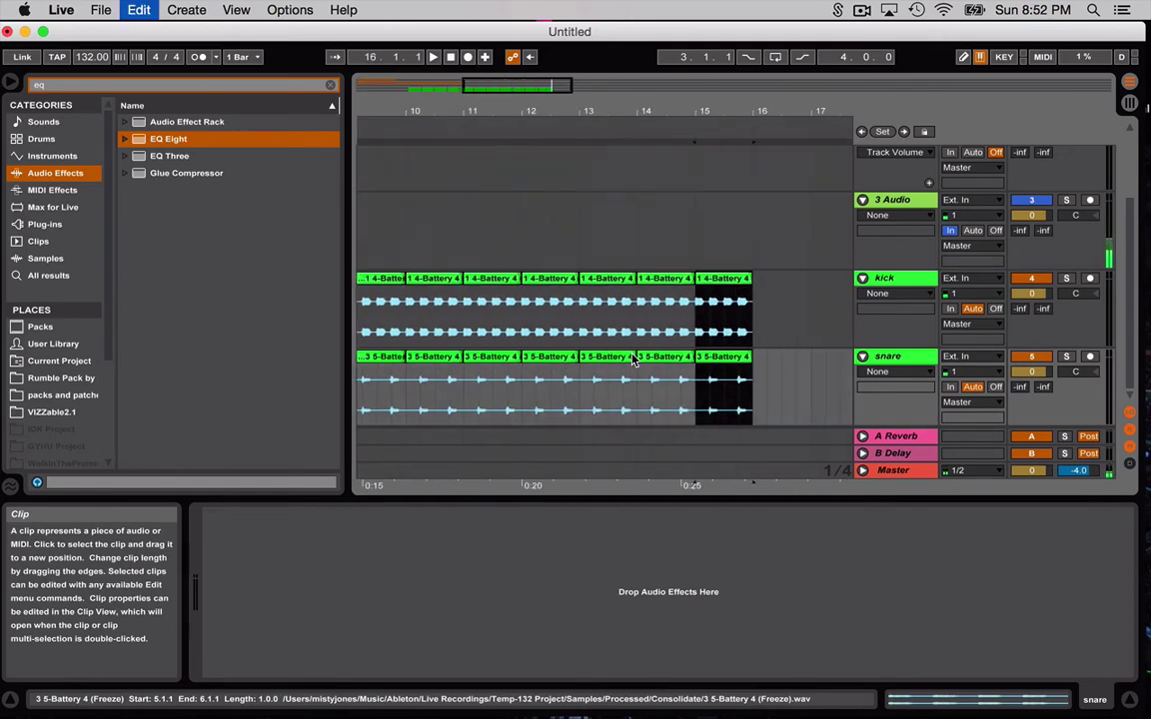
{"action": "key", "text": "super+d"}
{"action": "key", "text": "super+d"}
{"action": "key", "text": "super+d"}
{"action": "key", "text": "super+d"}
{"action": "scroll", "coordinate": [631, 359], "scroll_direction": "left", "scroll_amount": 10}
{"action": "scroll", "coordinate": [631, 355], "scroll_direction": "up", "scroll_amount": 3}
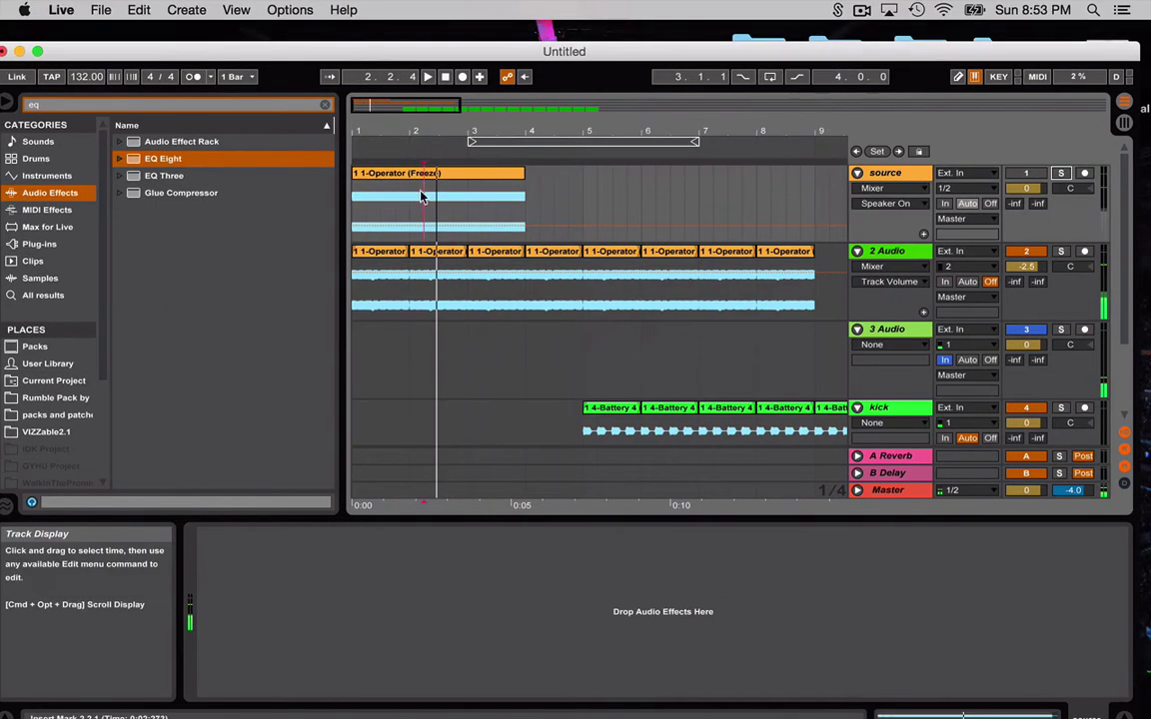
Insert a MIDI track below the source track and load the Sampler instrument onto it
{"action": "left_click", "coordinate": [429, 175]}
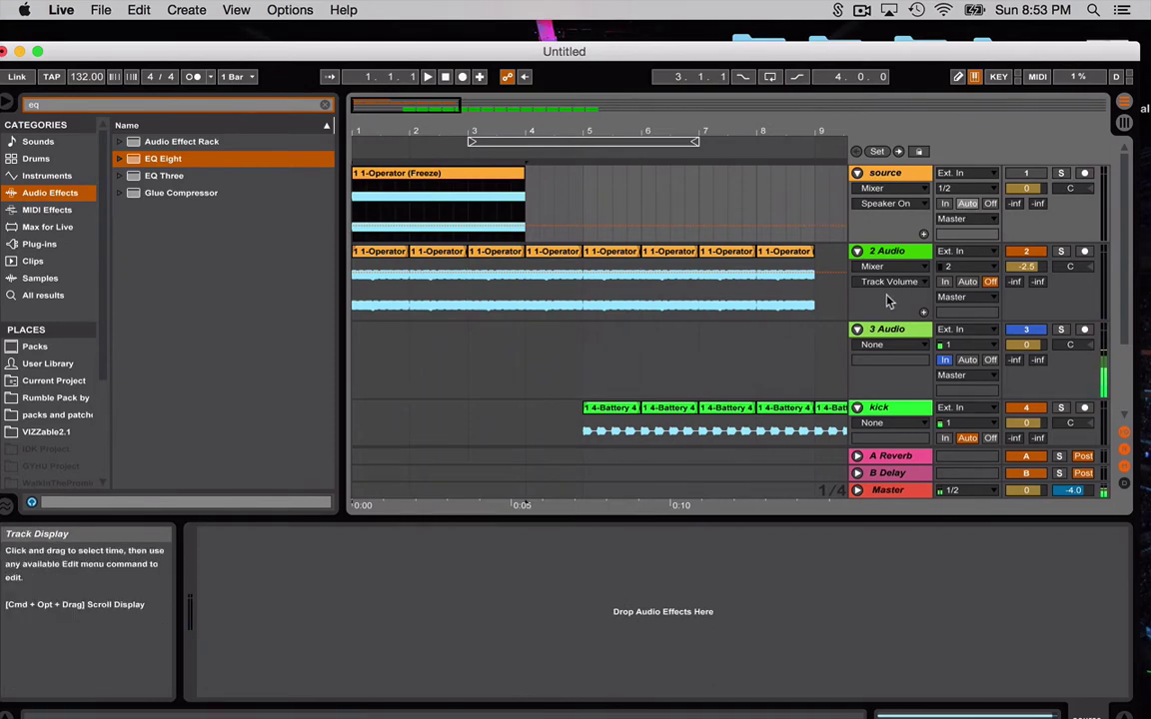
{"action": "scroll", "coordinate": [779, 290], "scroll_direction": "down", "scroll_amount": 1}
{"action": "scroll", "coordinate": [769, 299], "scroll_direction": "up", "scroll_amount": 1}
{"action": "left_click", "coordinate": [909, 178]}
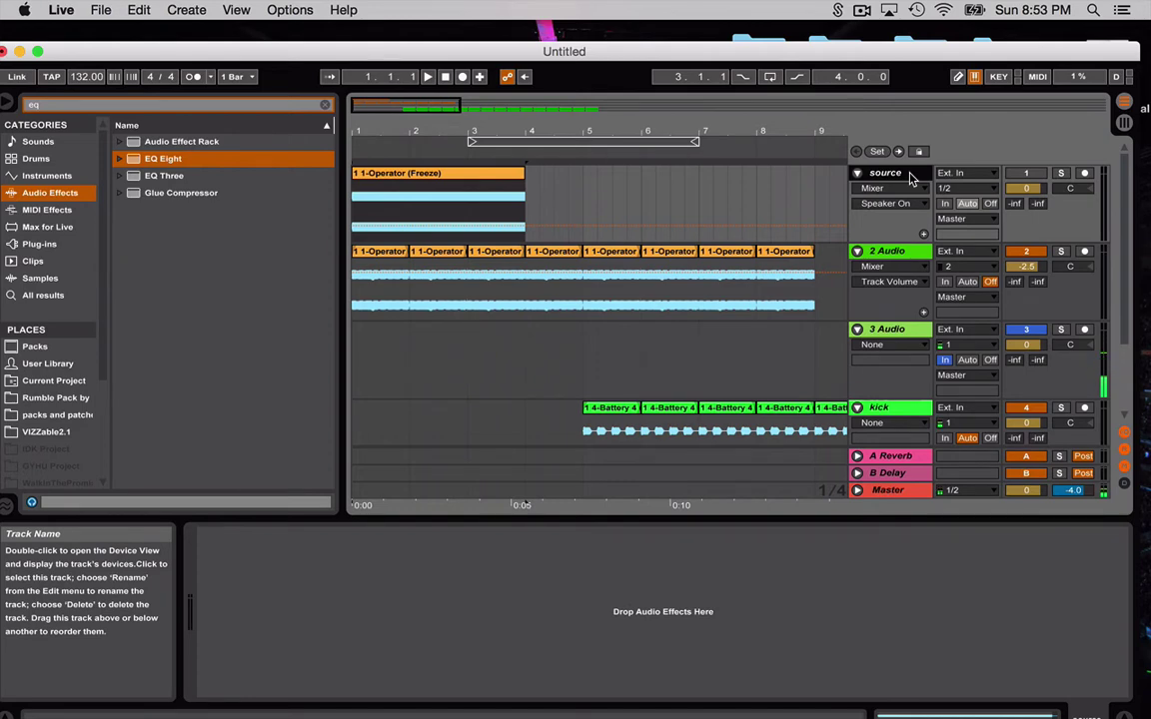
{"action": "key", "text": "super+shift+t"}
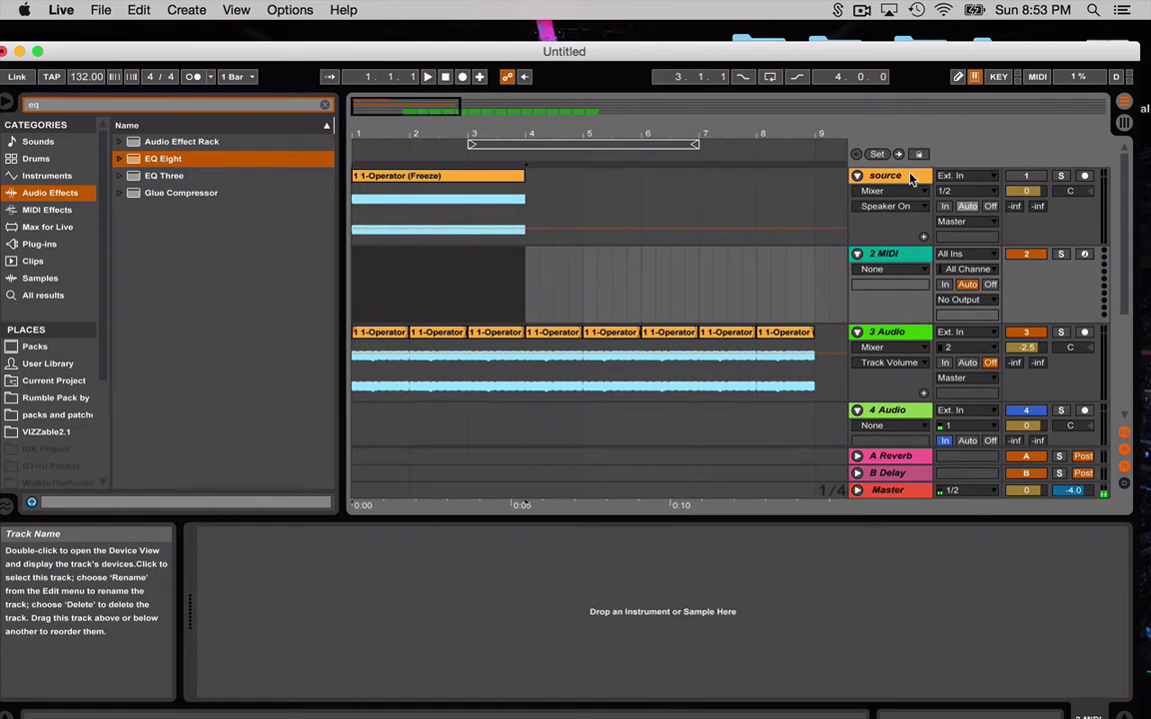
{"action": "left_click", "coordinate": [55, 178]}
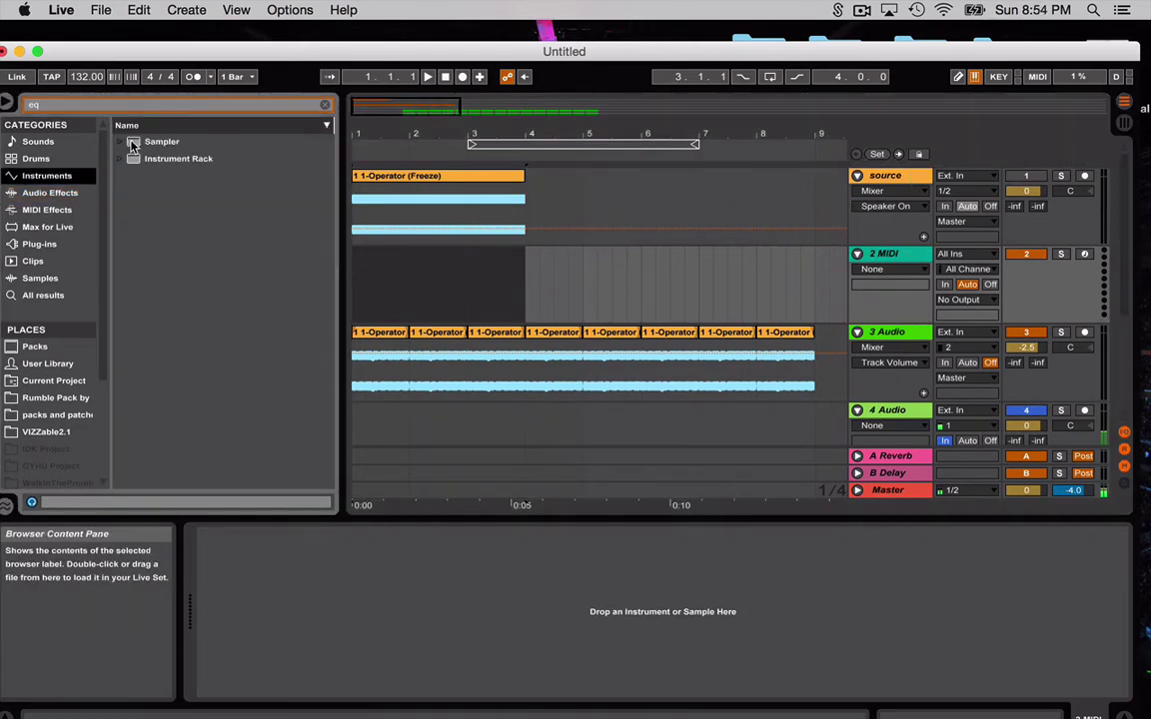
{"action": "left_click_drag", "start_coordinate": [133, 146], "coordinate": [494, 256]}
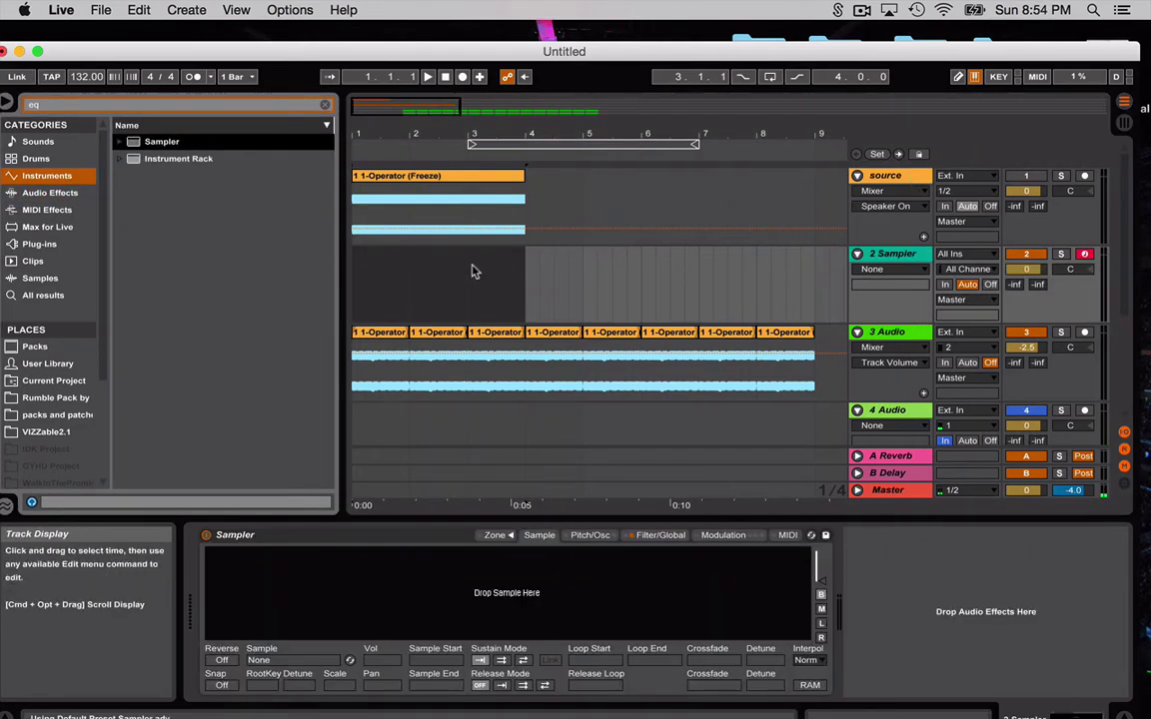
Load the source track's frozen Operator clip into the new track's Sampler as its sample
{"action": "left_click", "coordinate": [486, 186]}
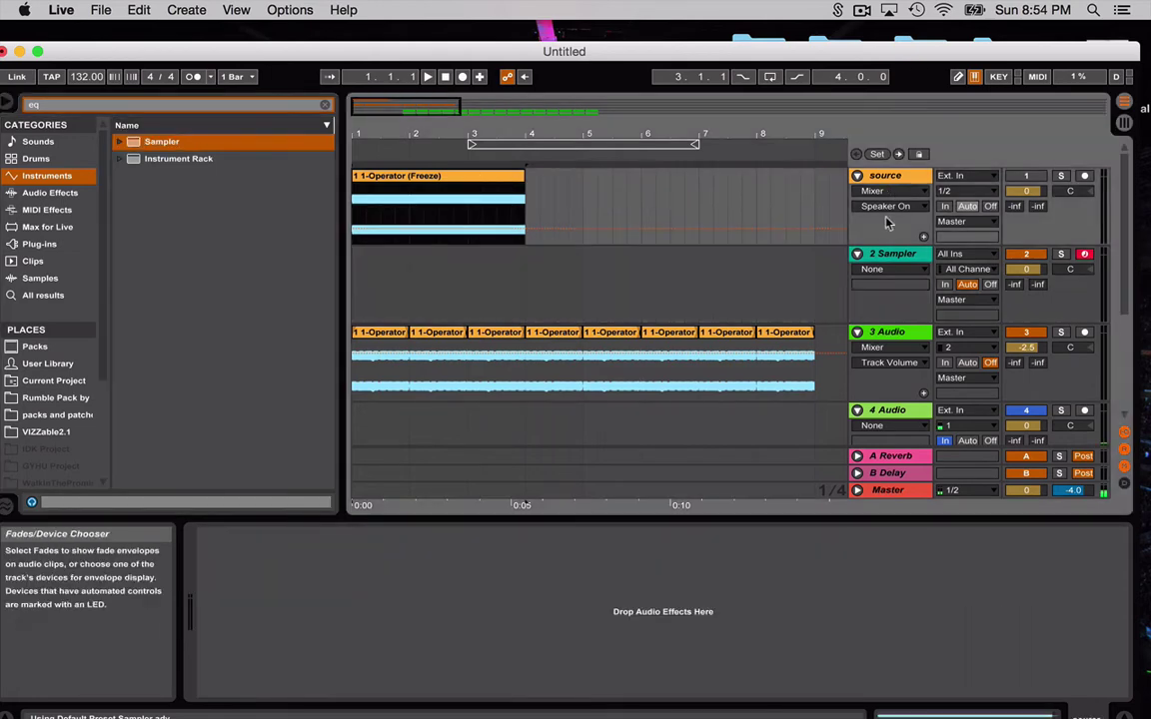
{"action": "left_click", "coordinate": [885, 252]}
{"action": "left_click_drag", "start_coordinate": [482, 178], "coordinate": [495, 599]}
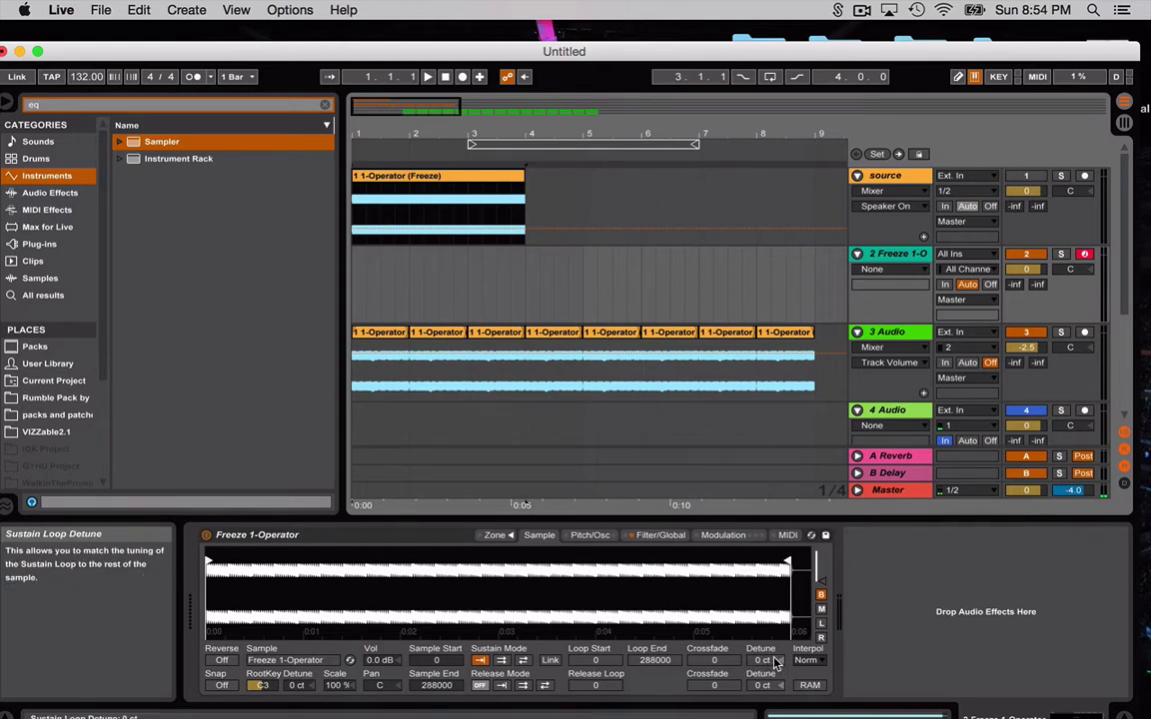
Set Sampler's pitch transpose to +12 st
{"action": "left_click", "coordinate": [723, 535]}
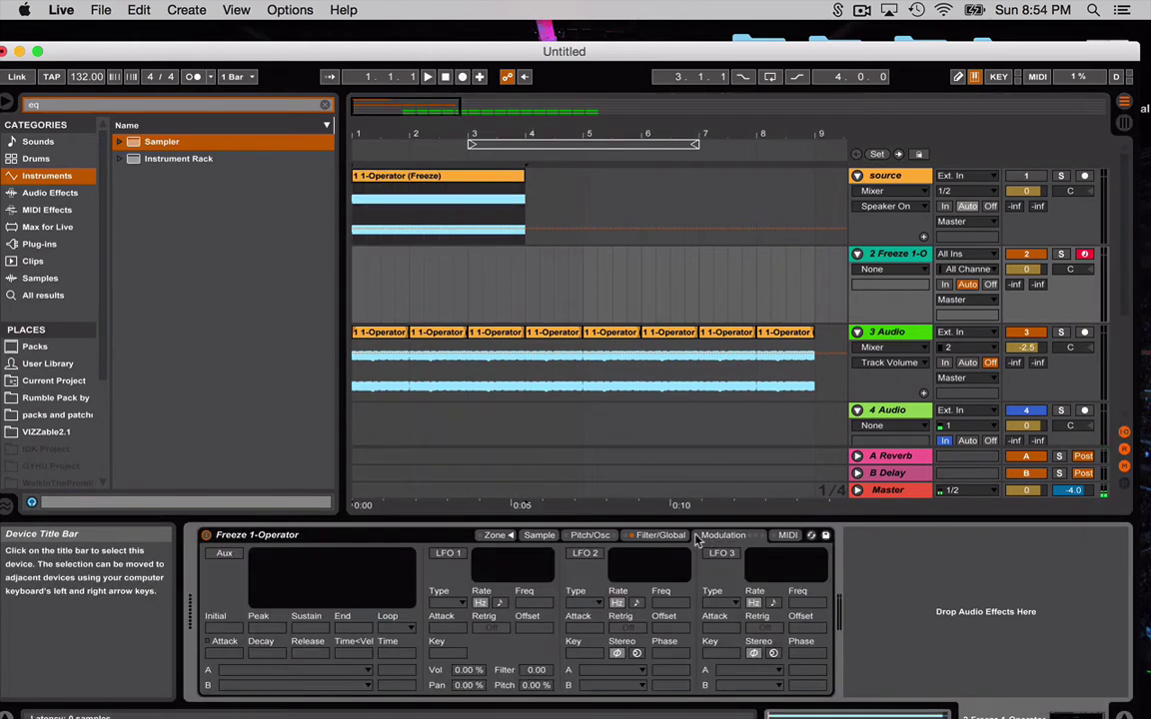
{"action": "left_click", "coordinate": [677, 535]}
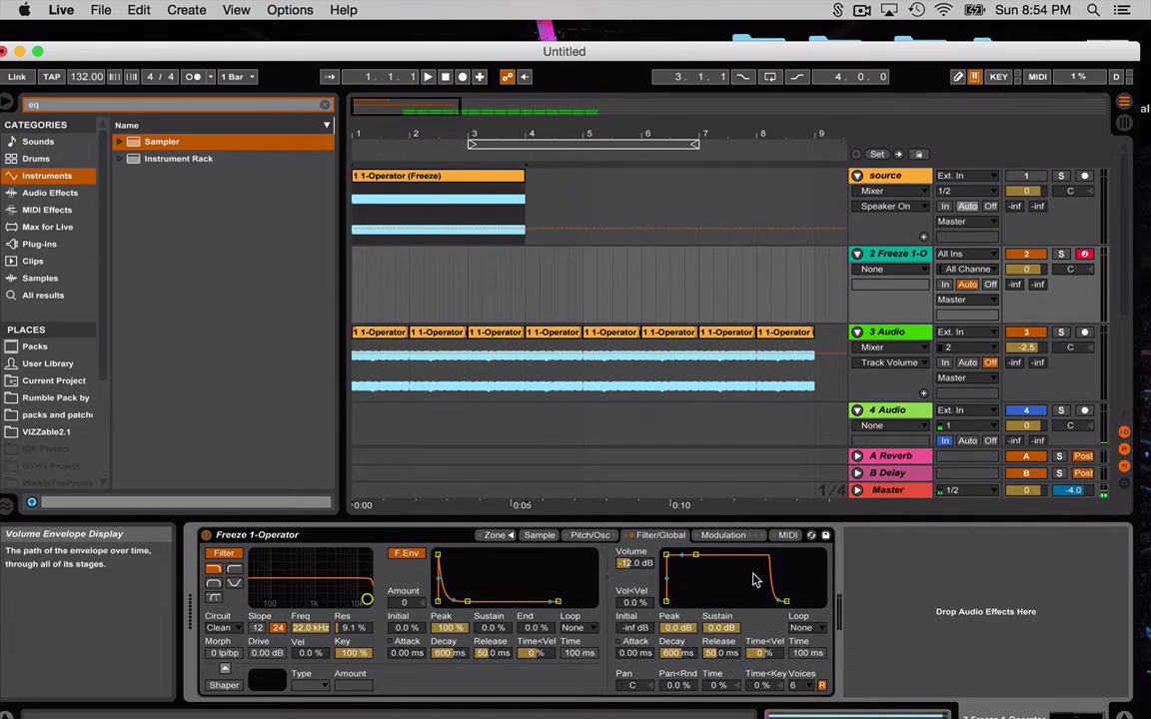
{"action": "left_click", "coordinate": [603, 536]}
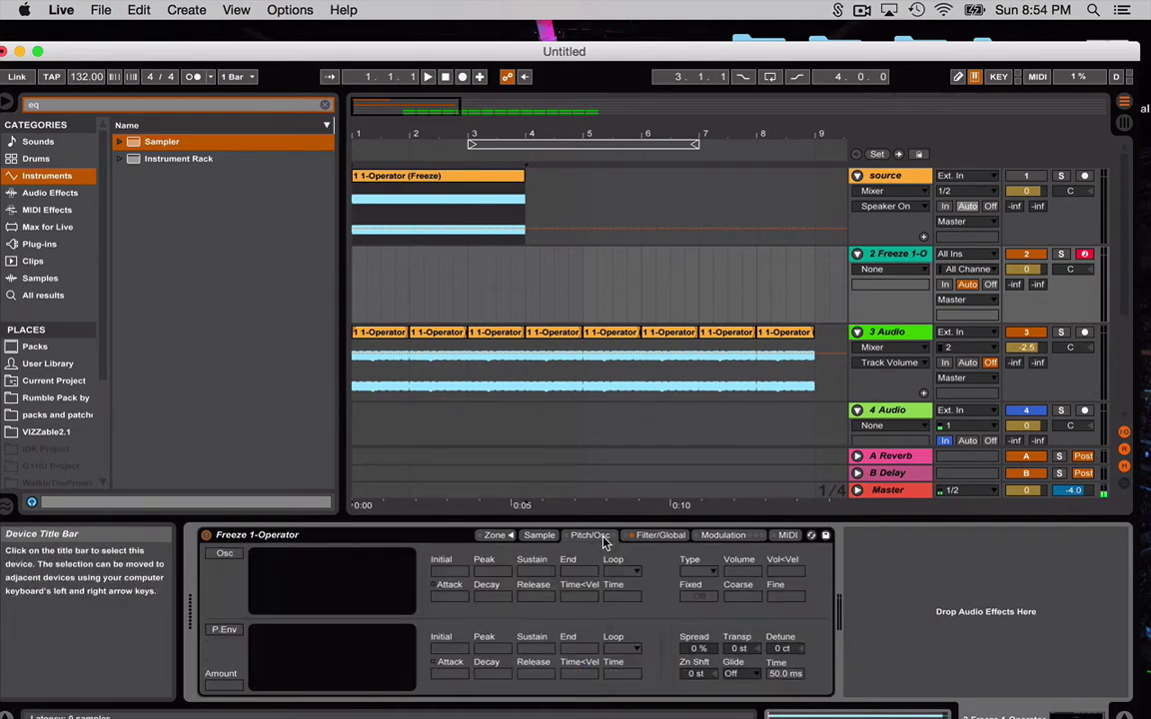
{"action": "left_click_drag", "start_coordinate": [739, 649], "coordinate": [738, 619]}
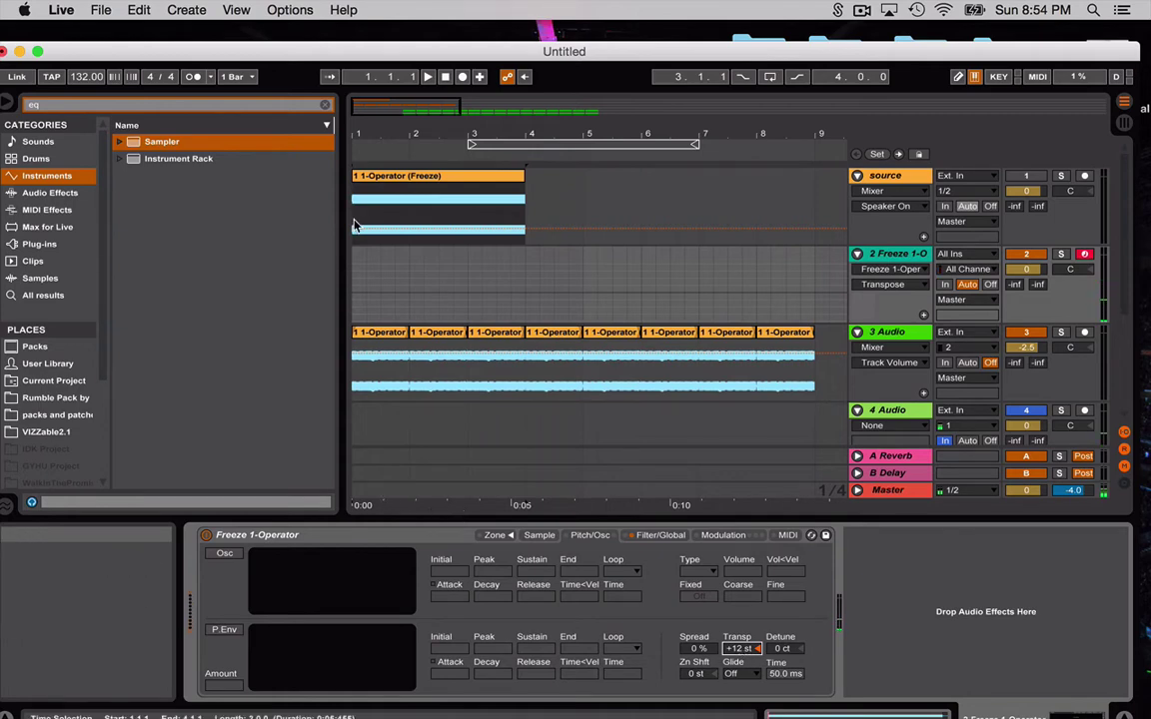
Search the audio effects for reverb and load Reverb after Sampler, with Dry/Wet at 67%
{"action": "left_click", "coordinate": [327, 105]}
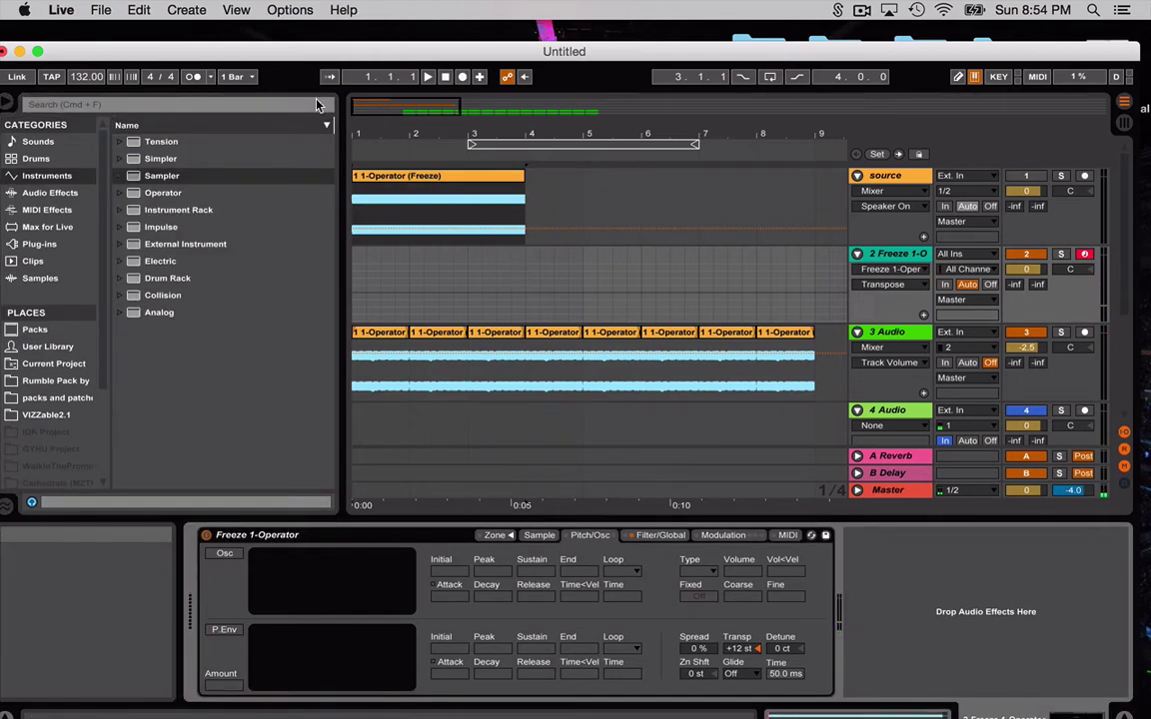
{"action": "left_click", "coordinate": [281, 105]}
{"action": "type", "text": "reverb"}
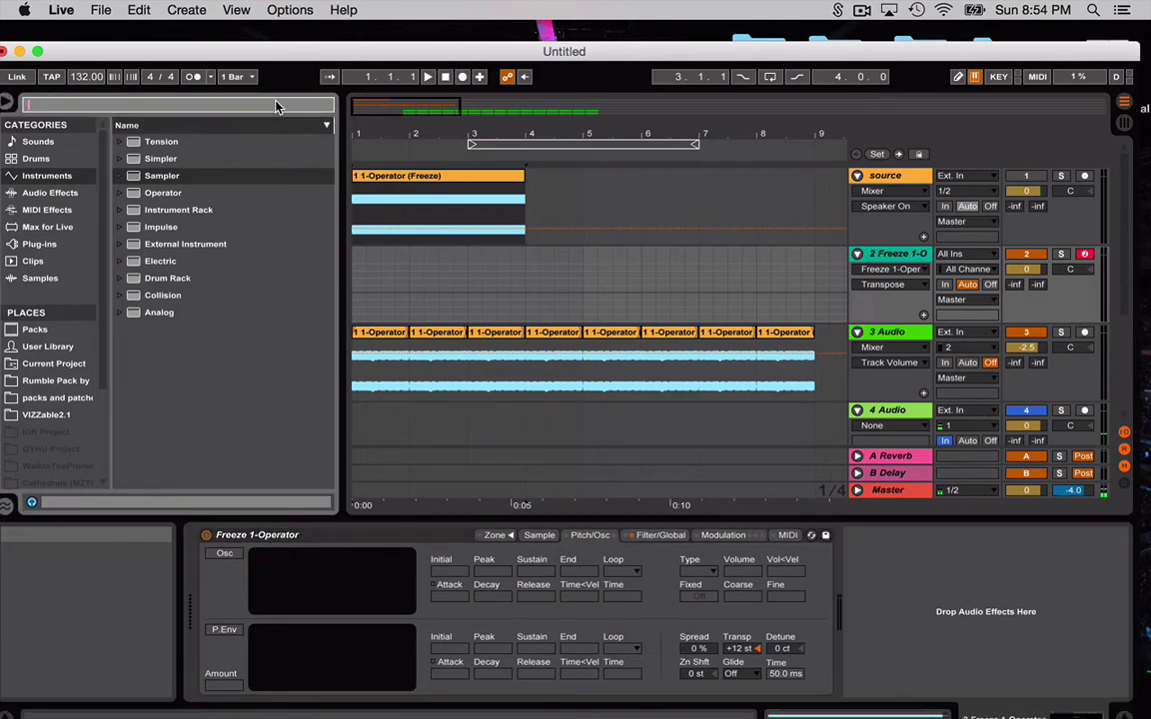
{"action": "left_click", "coordinate": [75, 193]}
{"action": "left_click_drag", "start_coordinate": [133, 160], "coordinate": [976, 585]}
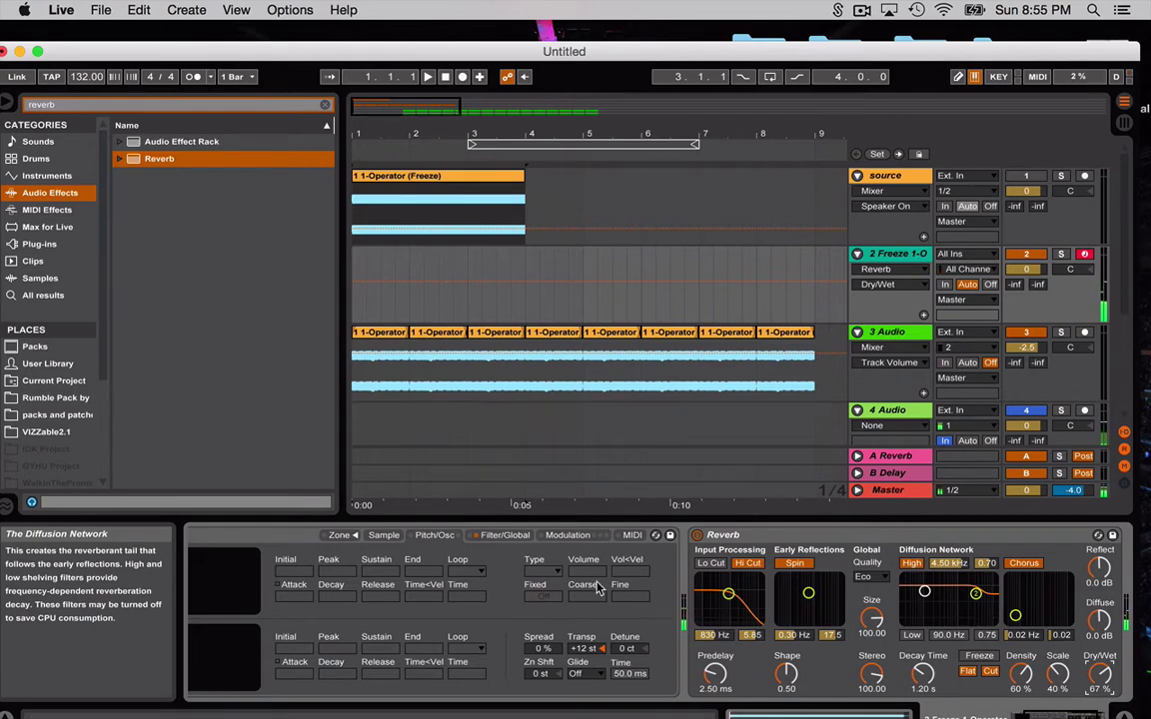
Show Sampler's sample waveform and audition the reverberated sample by playing one note several times
{"action": "scroll", "coordinate": [599, 589], "scroll_direction": "left", "scroll_amount": 5}
{"action": "left_click", "coordinate": [495, 536]}
{"action": "left_click", "coordinate": [494, 536]}
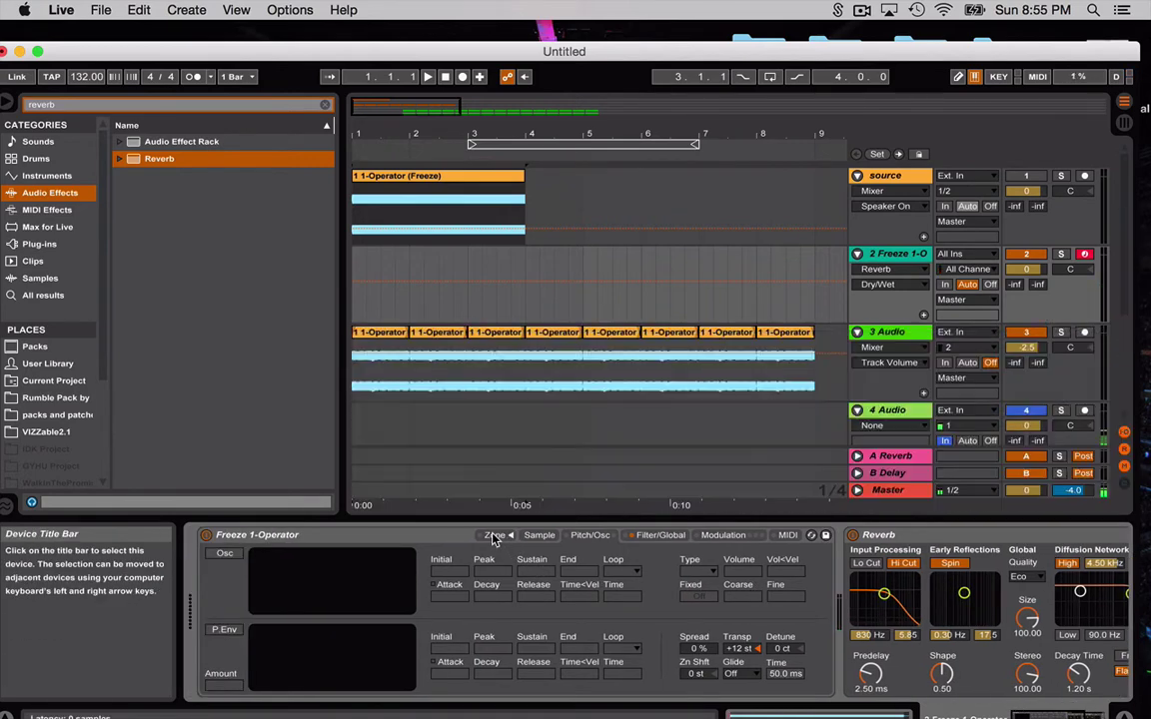
{"action": "left_click", "coordinate": [539, 537]}
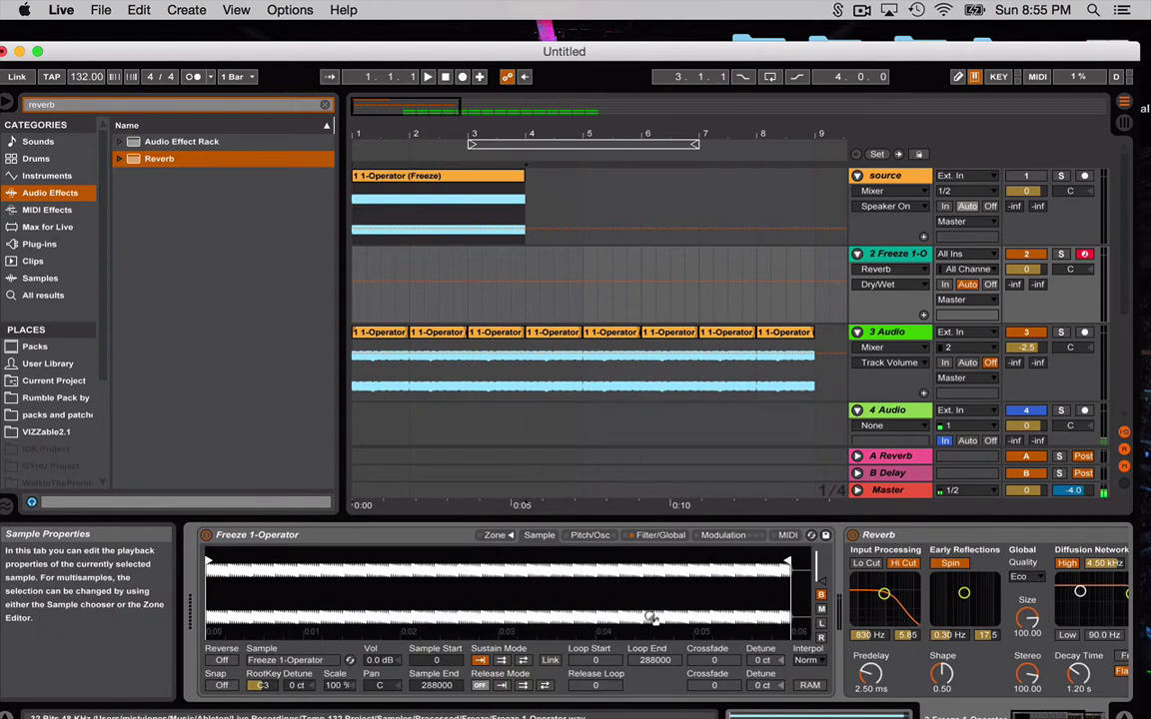
{"action": "key", "text": "a"}
{"action": "key", "text": "a"}
{"action": "key", "text": "a"}
{"action": "key", "text": "a"}
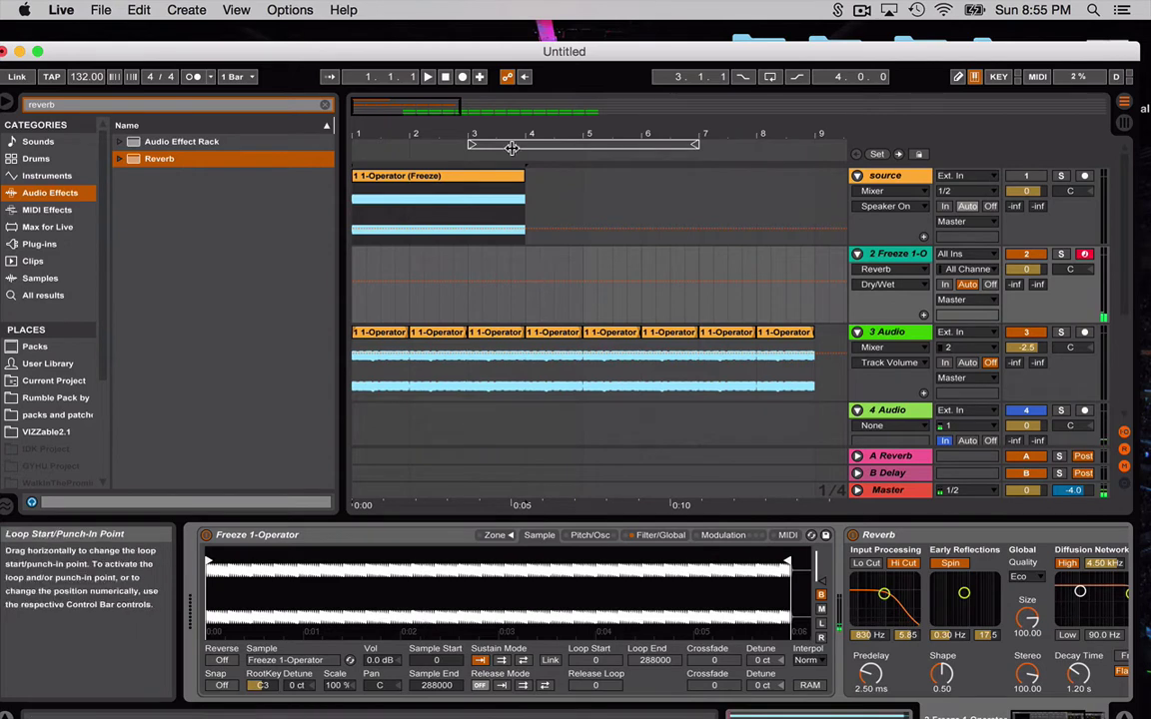
Turn on the metronome with a recording count-in and delete the short aborted recording from the Sampler track
{"action": "left_click", "coordinate": [463, 77]}
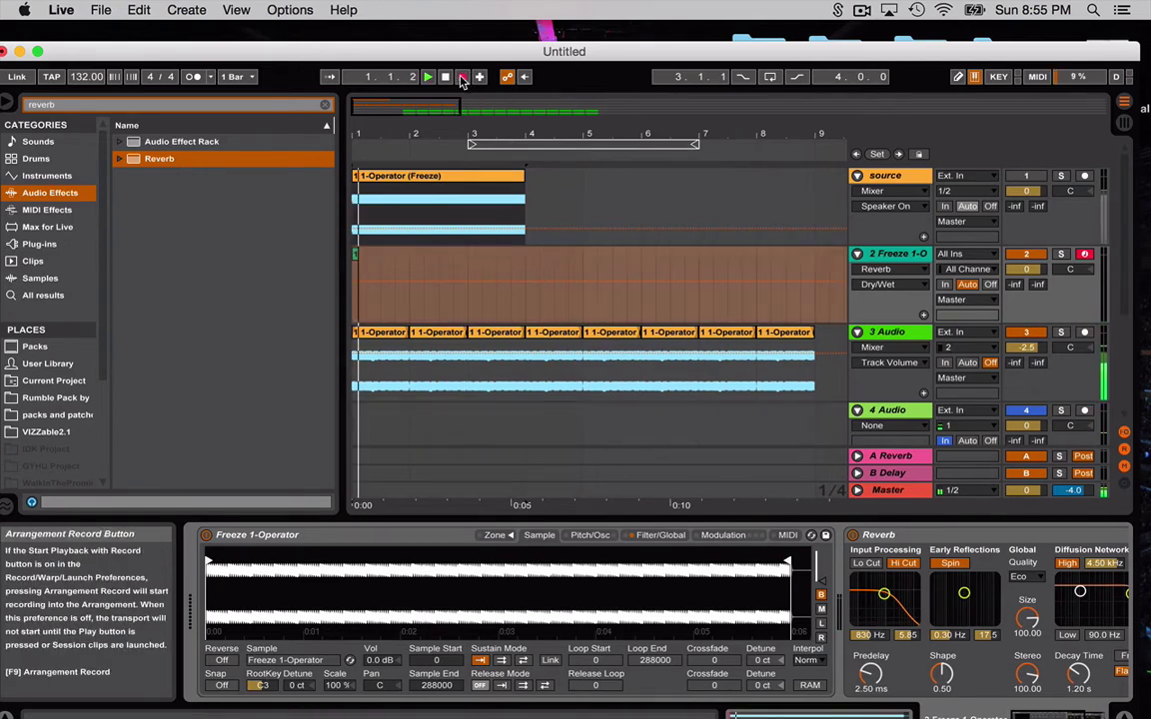
{"action": "left_click", "coordinate": [445, 77]}
{"action": "left_click", "coordinate": [191, 77]}
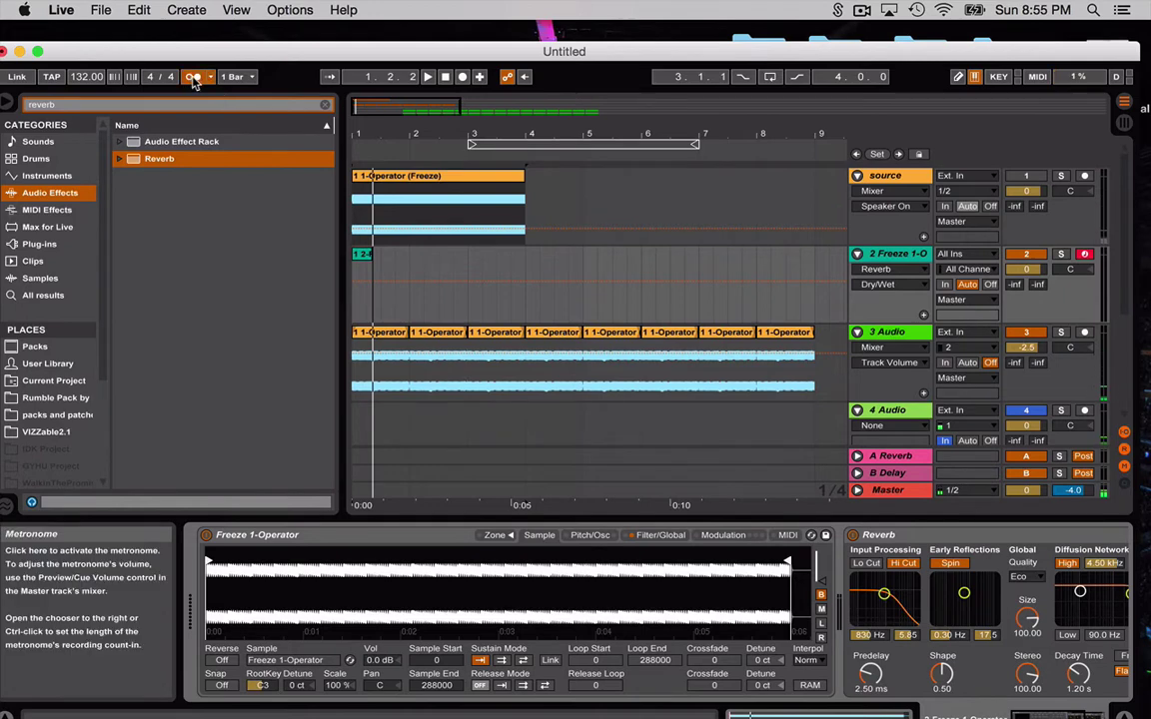
{"action": "left_click", "coordinate": [209, 77]}
{"action": "left_click", "coordinate": [283, 110]}
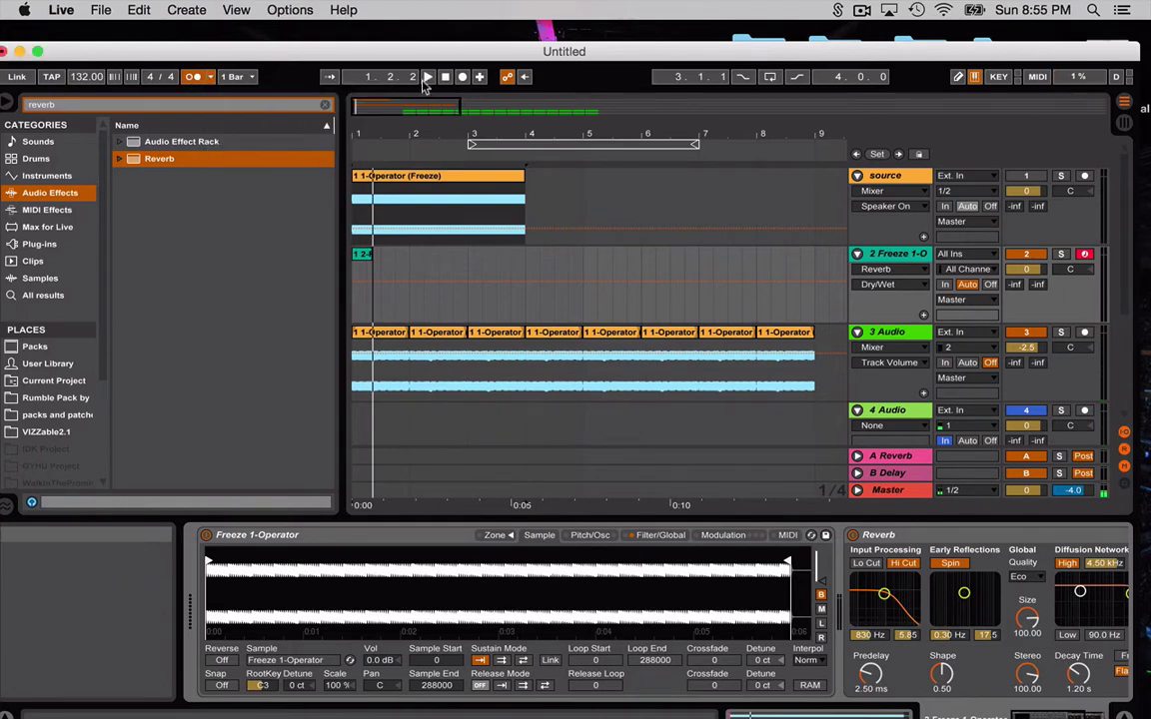
{"action": "left_click", "coordinate": [365, 254]}
{"action": "key", "text": "Delete"}
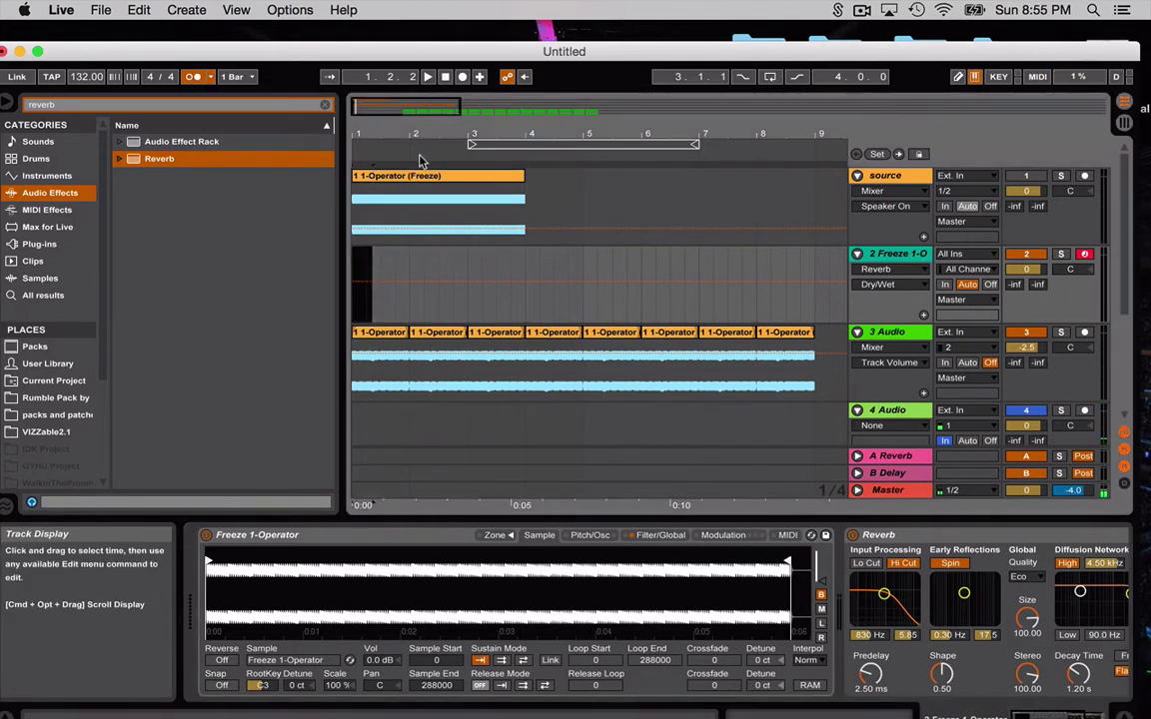
Record a part of about four bars on the Sampler track from 1.1.1 and play it back
{"action": "left_click", "coordinate": [462, 78]}
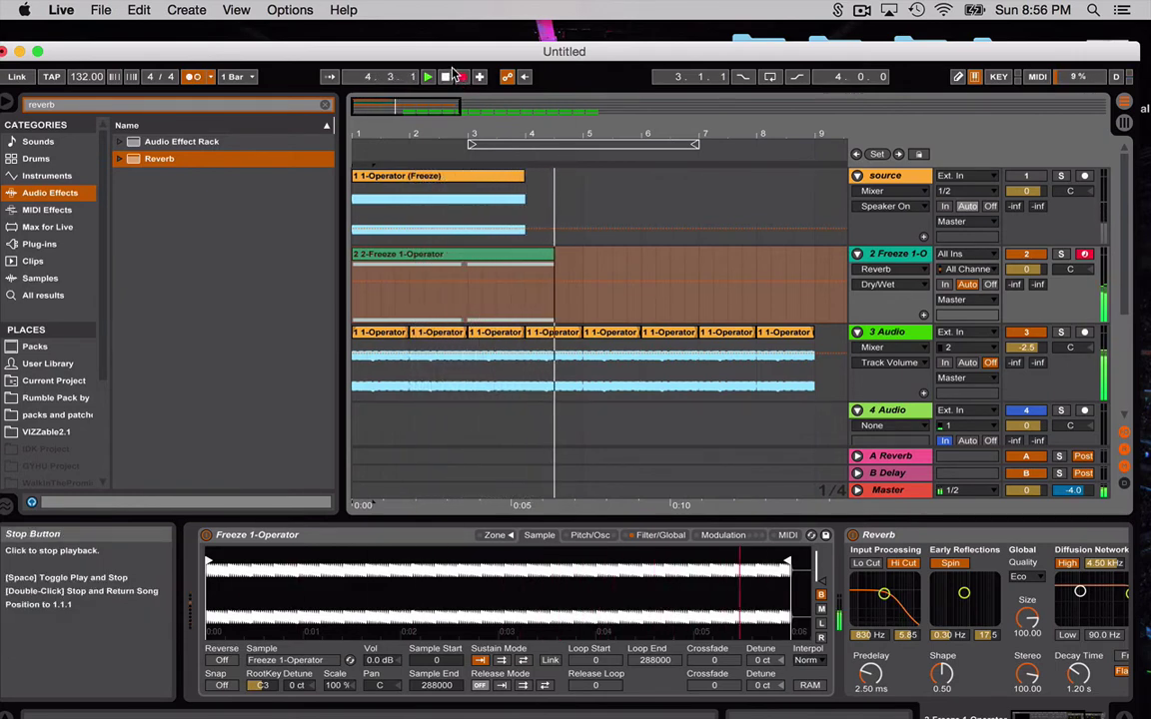
{"action": "left_click", "coordinate": [448, 73]}
{"action": "key", "text": "space"}
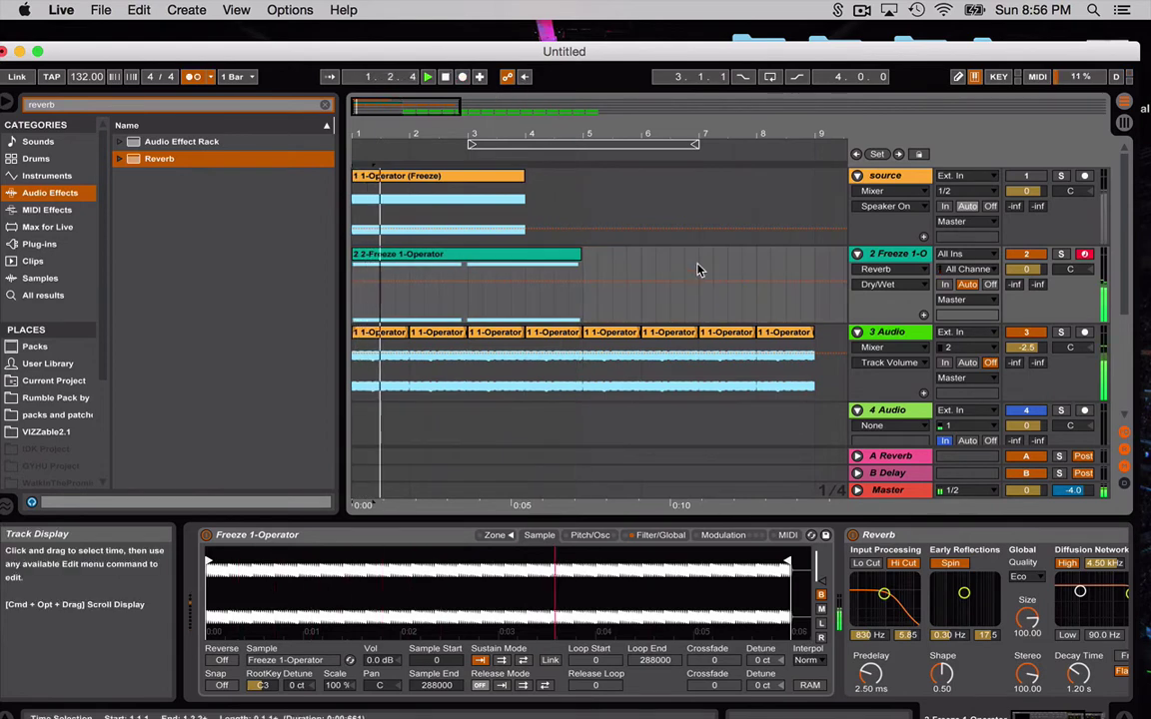
Solo the Sampler track and trim its recorded clip to one bar, ending at 2.1.1
{"action": "left_click", "coordinate": [1059, 254]}
{"action": "key", "text": "space"}
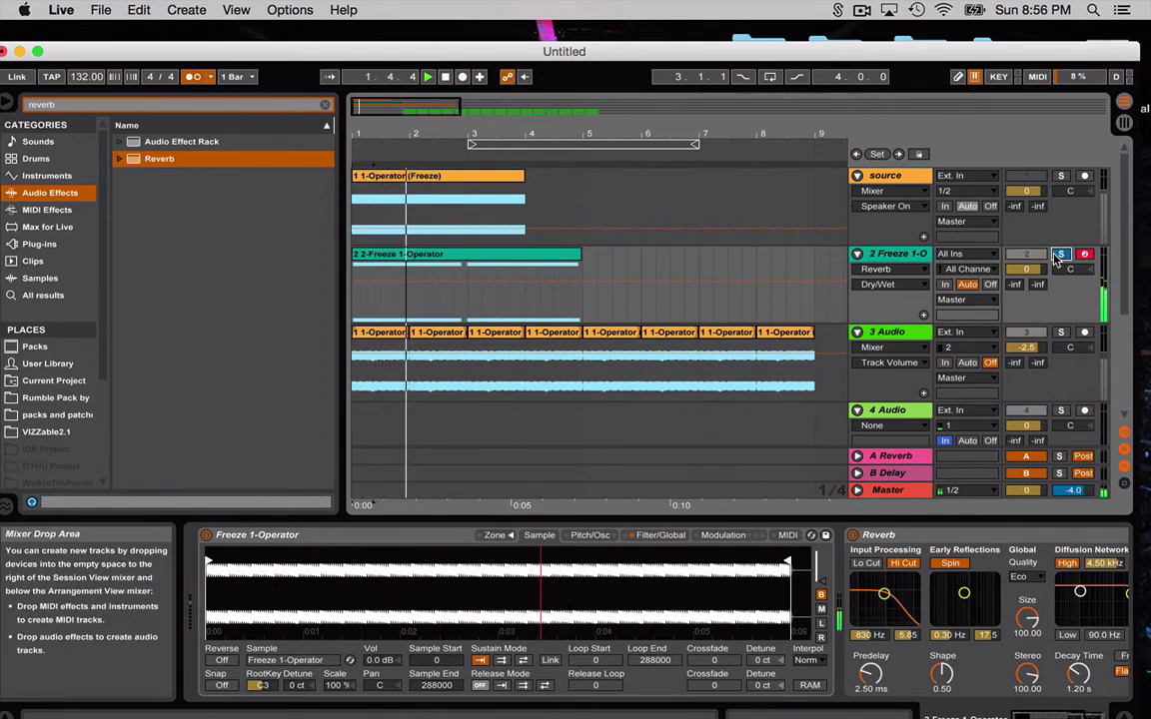
{"action": "left_click_drag", "start_coordinate": [579, 256], "coordinate": [407, 257]}
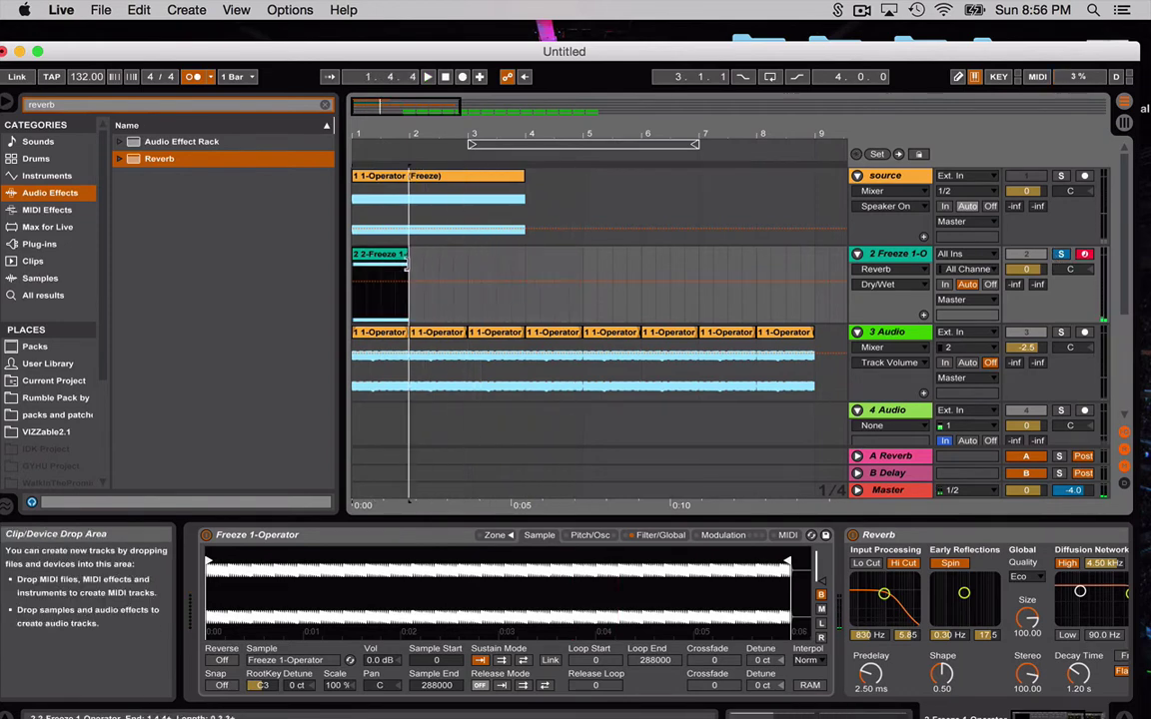
{"action": "key", "text": "space"}
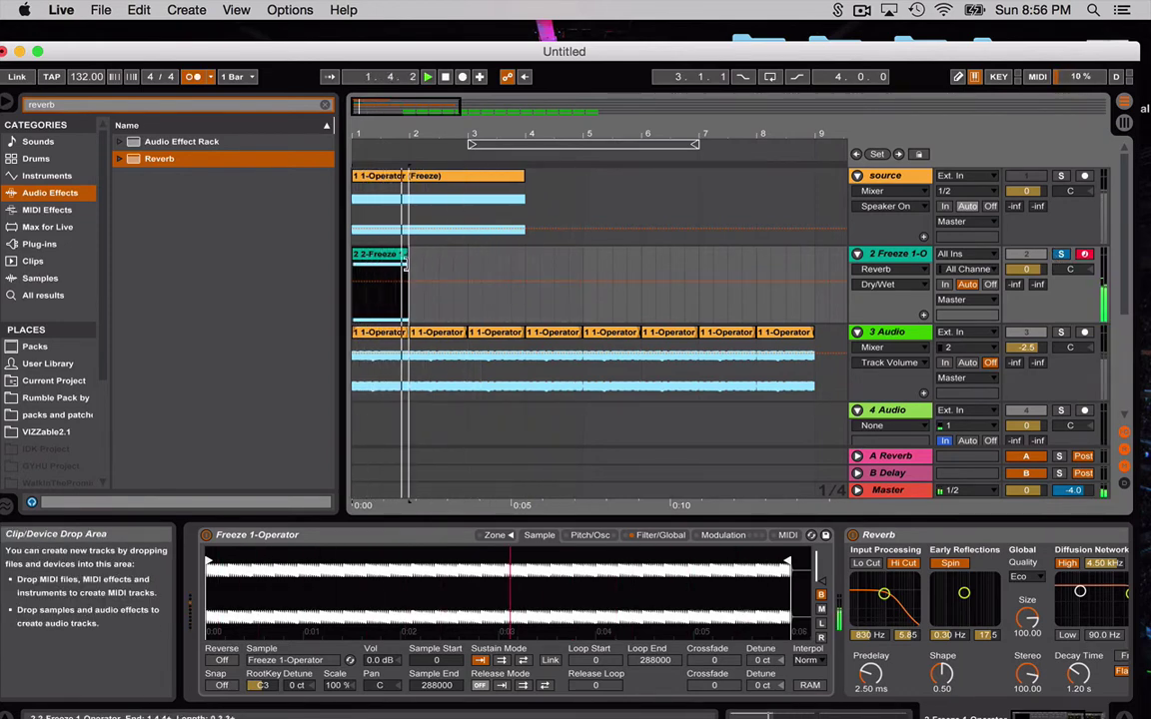
{"action": "left_click_drag", "start_coordinate": [407, 251], "coordinate": [410, 250]}
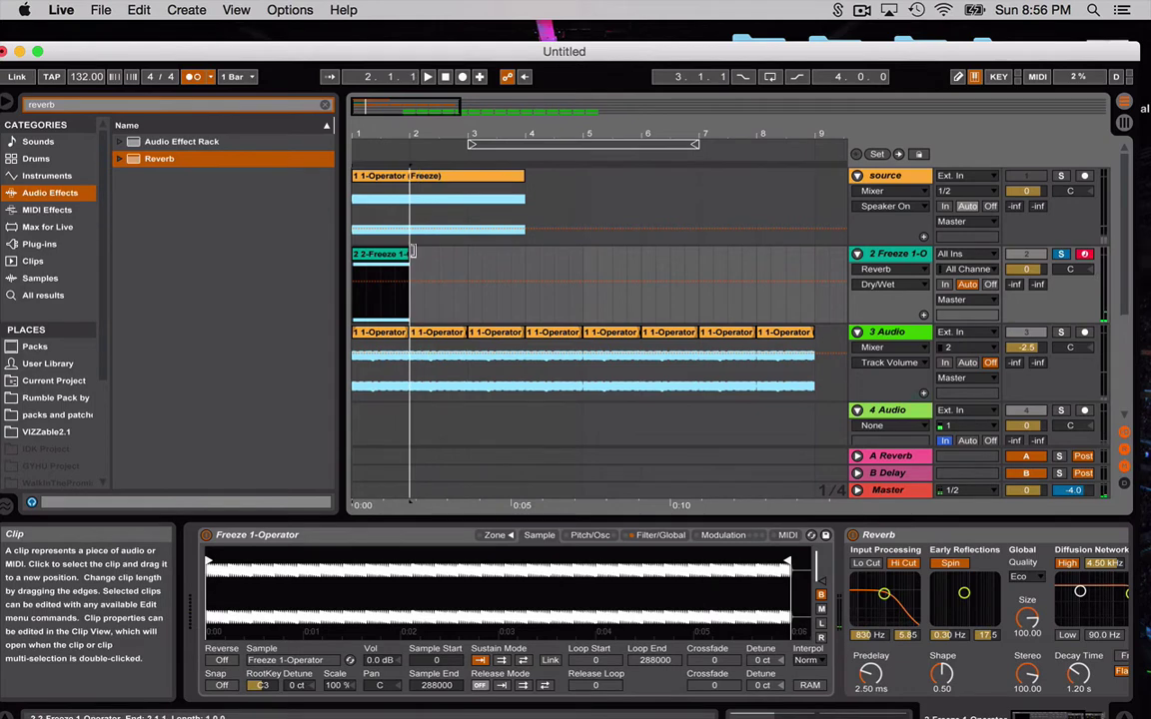
Play the soloed one-bar Sampler clip from 1.1.1 and check how it sounds with the Reverb settings
{"action": "key", "text": "space"}
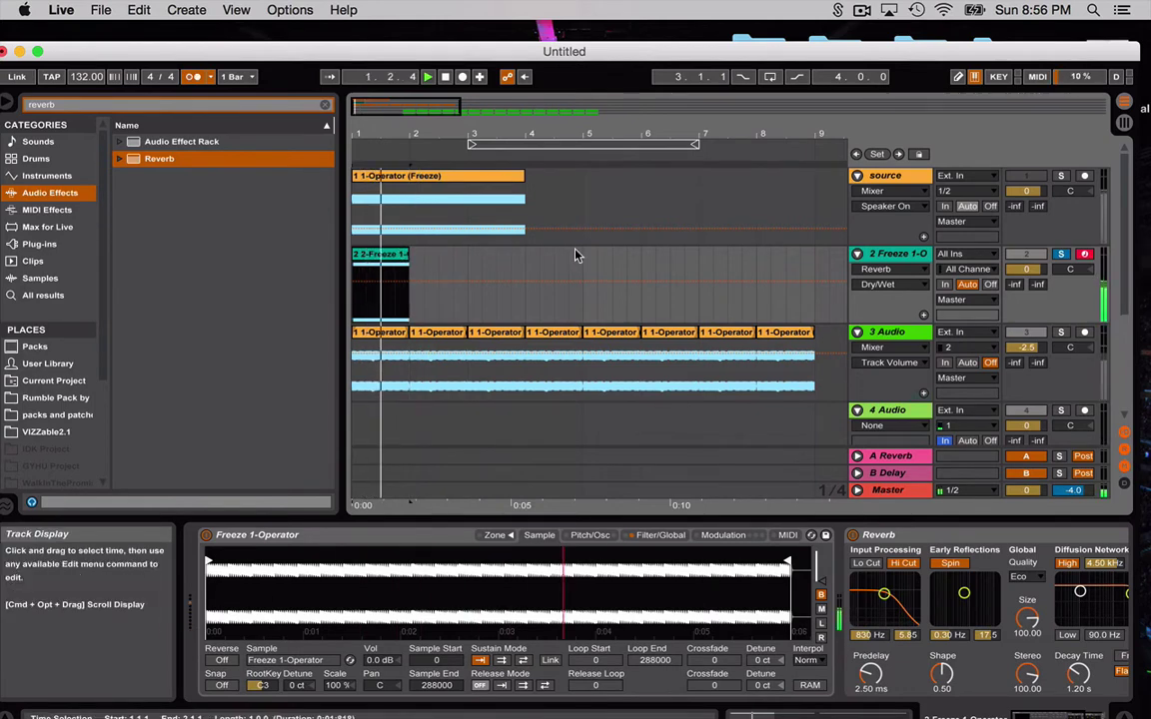
{"action": "key", "text": "space"}
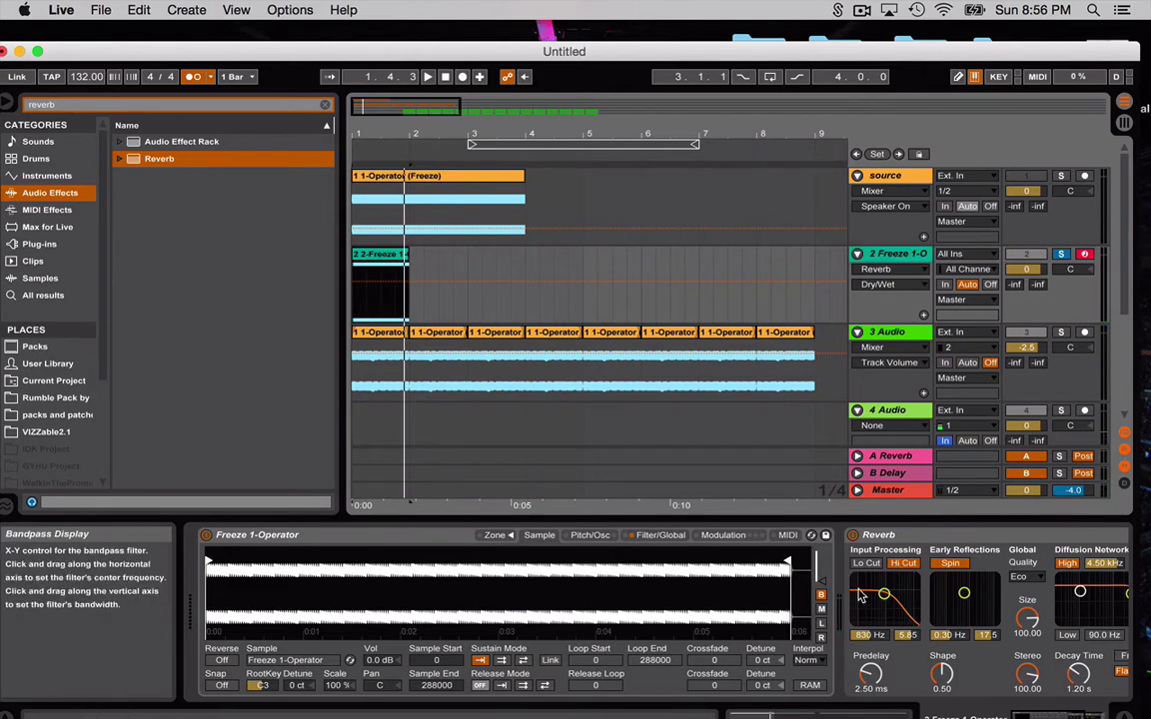
{"action": "scroll", "coordinate": [857, 596], "scroll_direction": "right", "scroll_amount": 5}
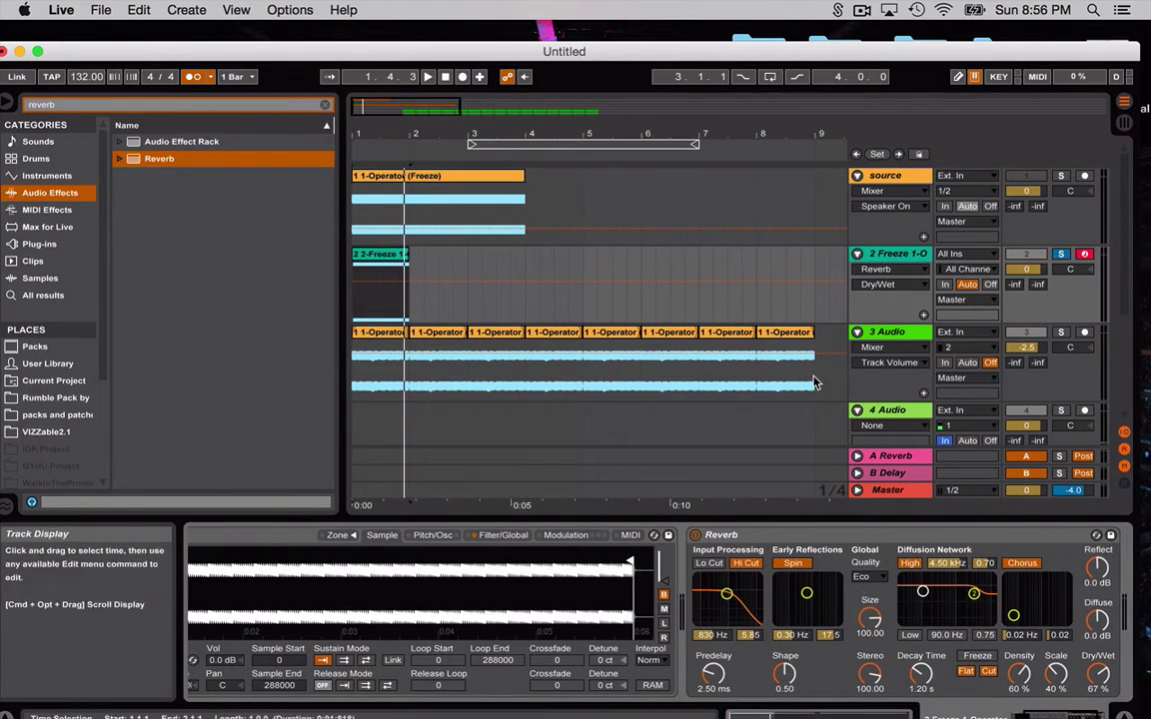
{"action": "key", "text": "space"}
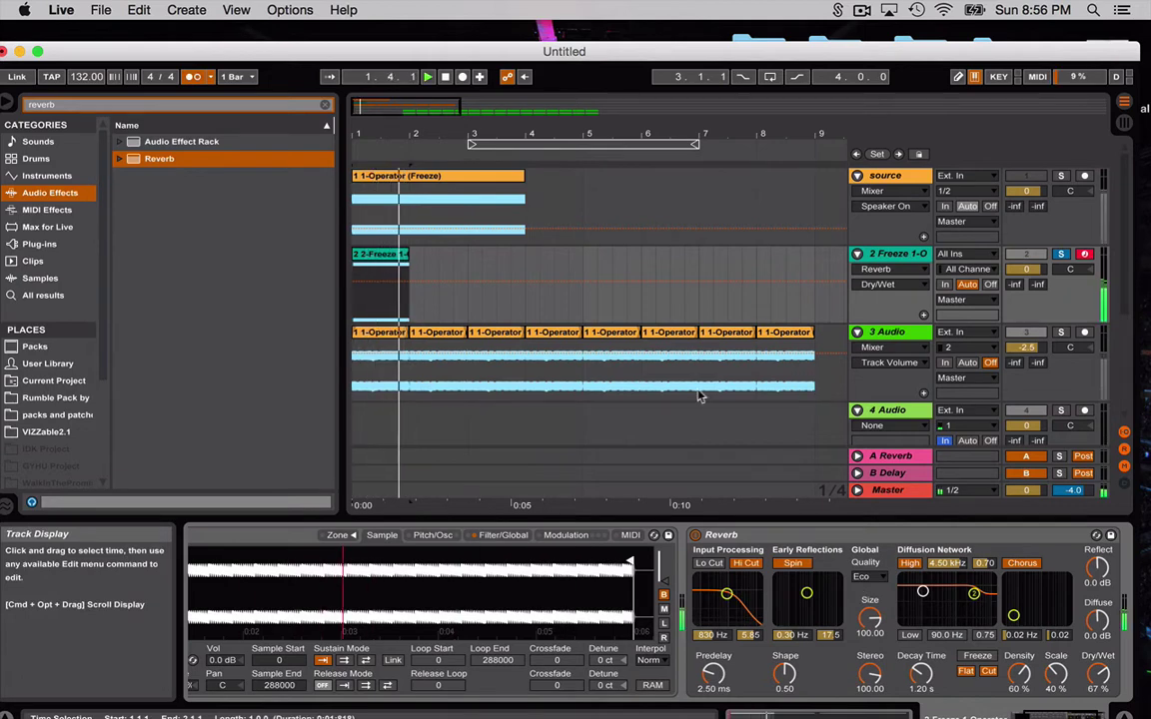
Stop playback, then freeze and flatten the reverberated Sampler track to audio
{"action": "key", "text": "space"}
{"action": "left_click", "coordinate": [900, 258]}
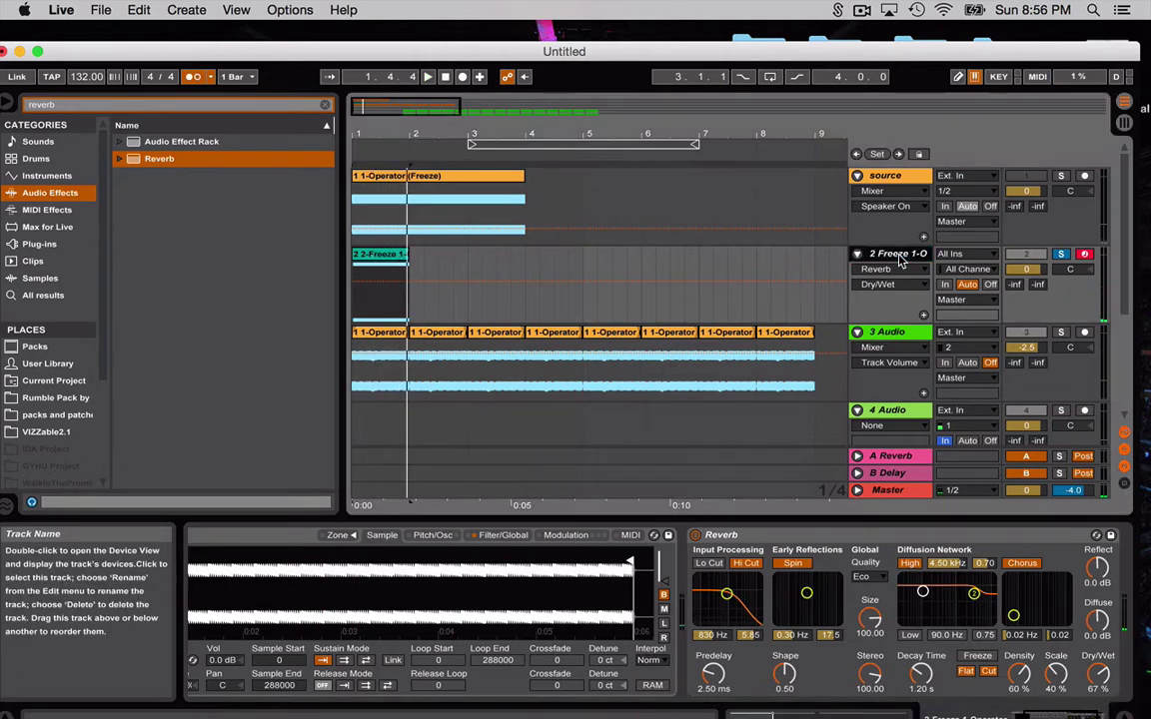
{"action": "right_click", "coordinate": [900, 258]}
{"action": "left_click", "coordinate": [869, 366]}
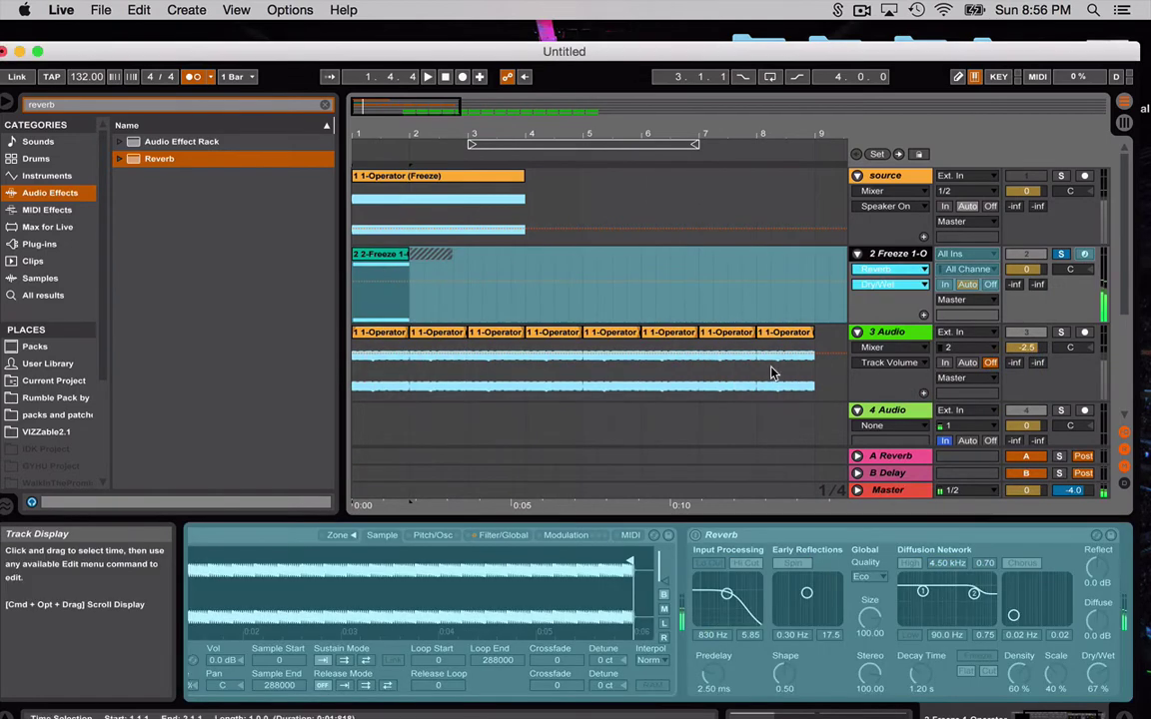
{"action": "right_click", "coordinate": [920, 257]}
{"action": "left_click", "coordinate": [869, 376]}
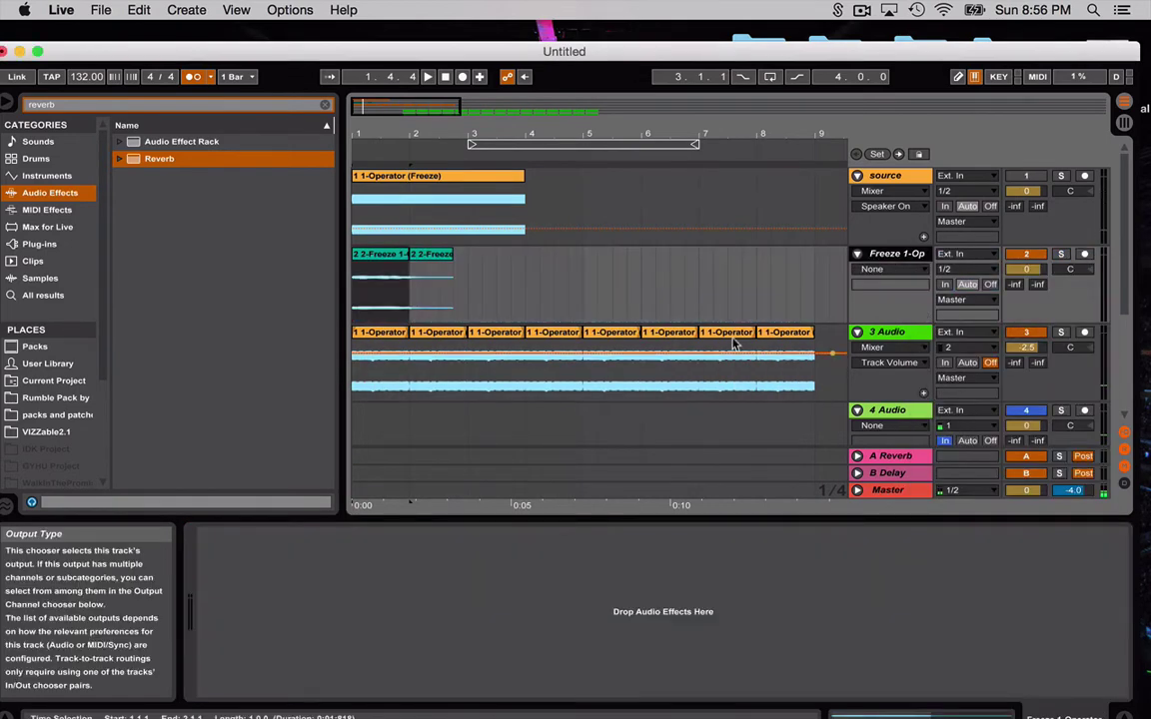
Play the flattened clips together with the other track and move both clips to start at 5.1.1
{"action": "left_click", "coordinate": [397, 257]}
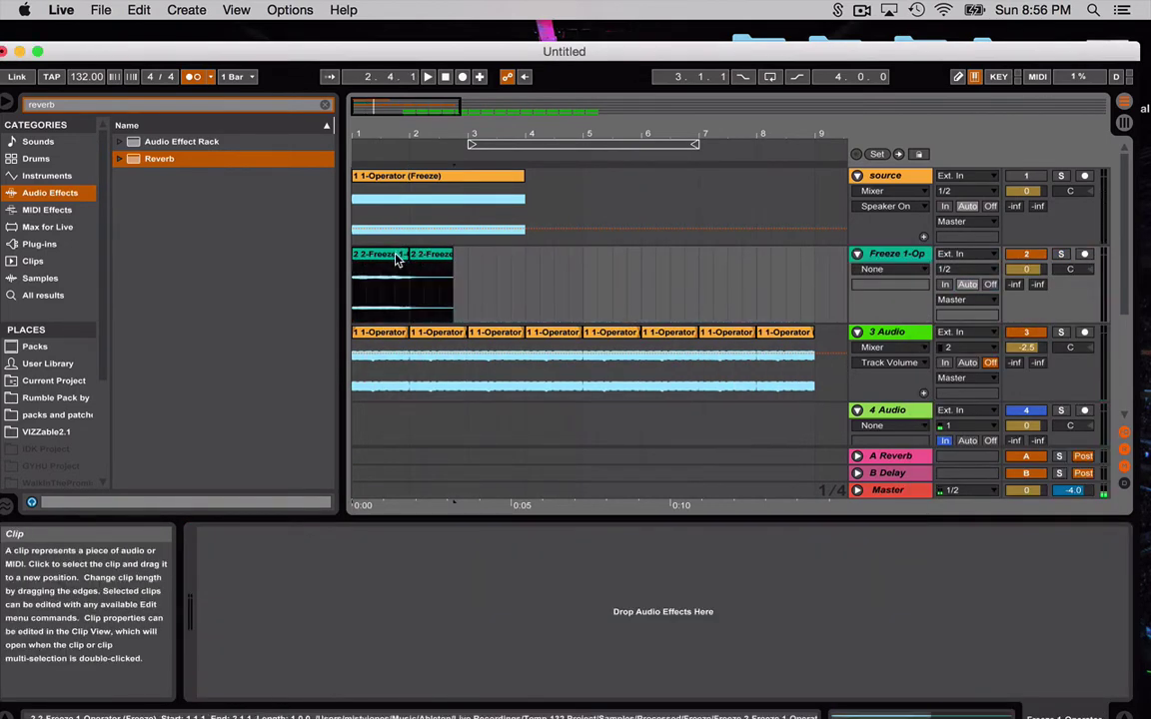
{"action": "key", "text": "space"}
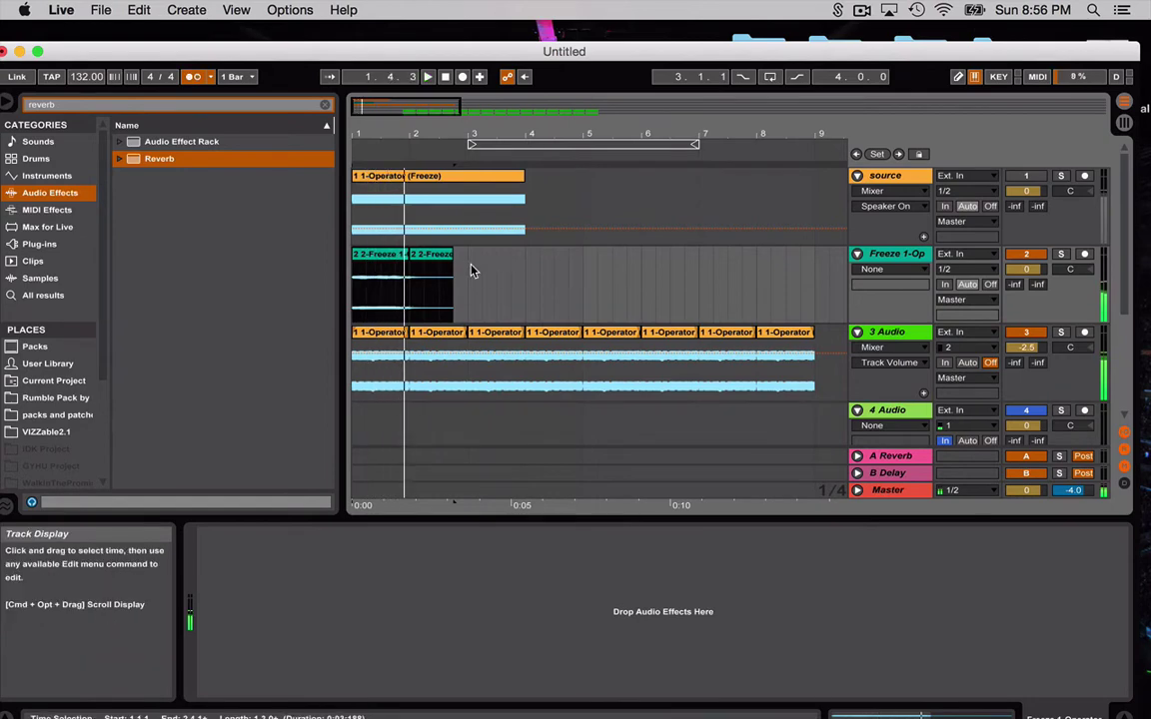
{"action": "key", "text": "space"}
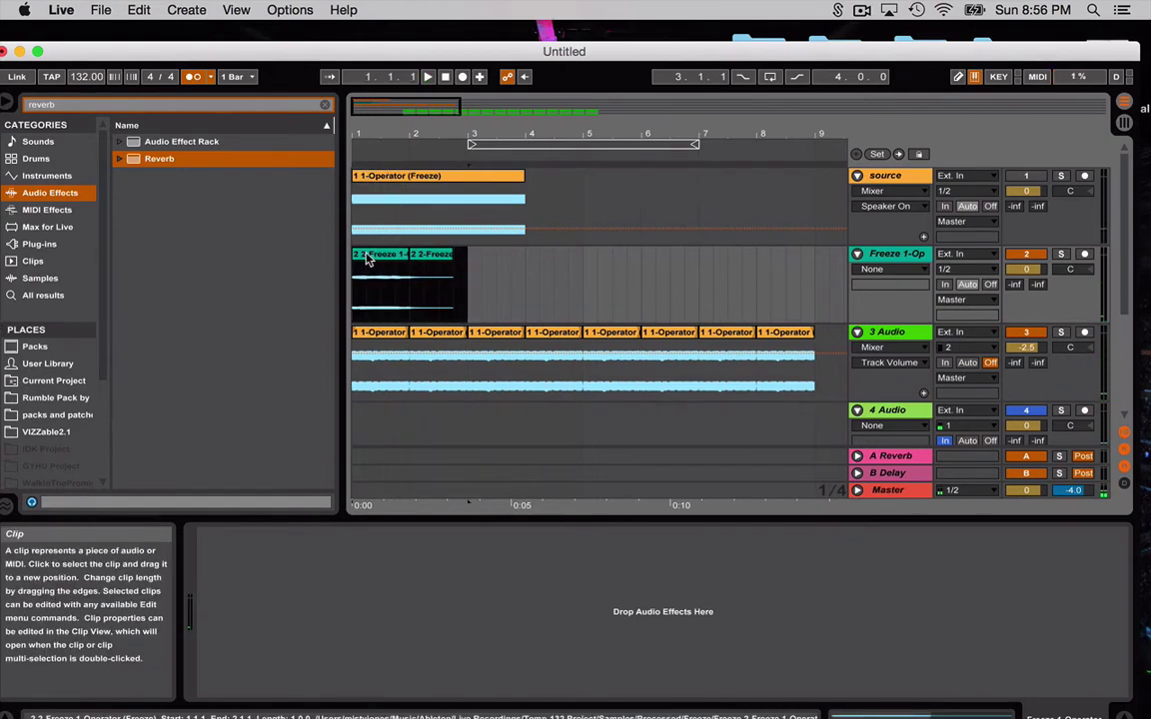
{"action": "left_click_drag", "start_coordinate": [367, 258], "coordinate": [586, 307]}
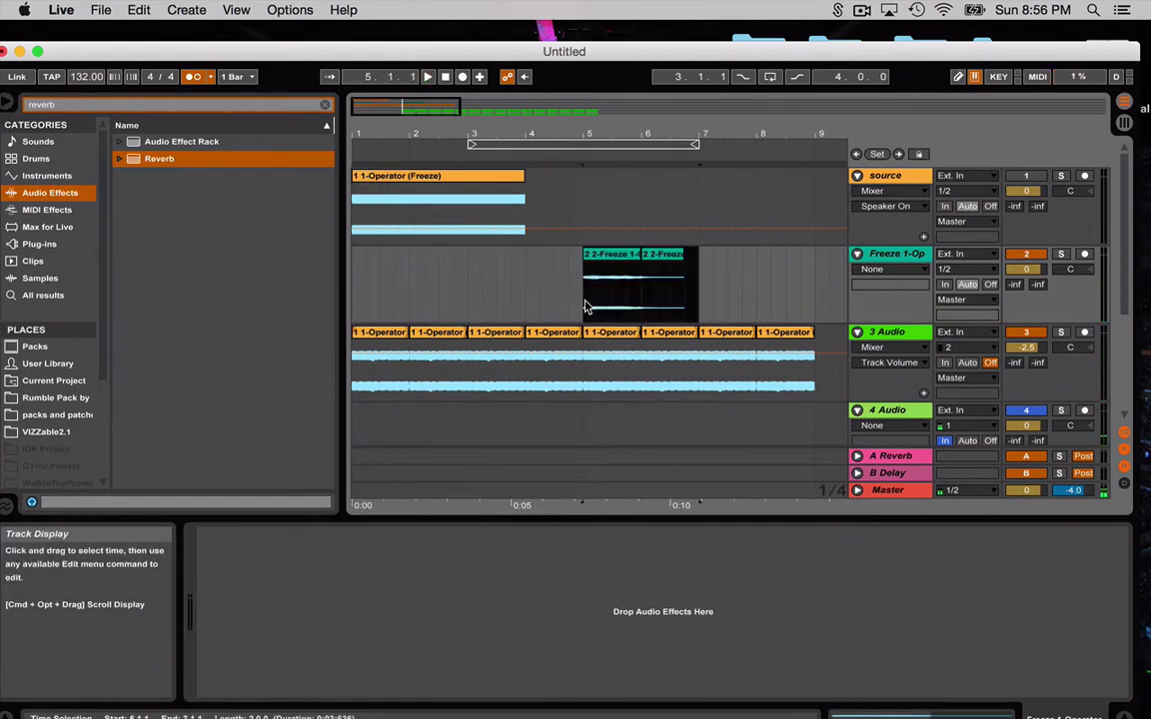
Solo the flattened track, replace the short reverb-tail clip at 6.1.1 with a duplicate of the first one-bar clip, and play from 5.1.1
{"action": "key", "text": "space"}
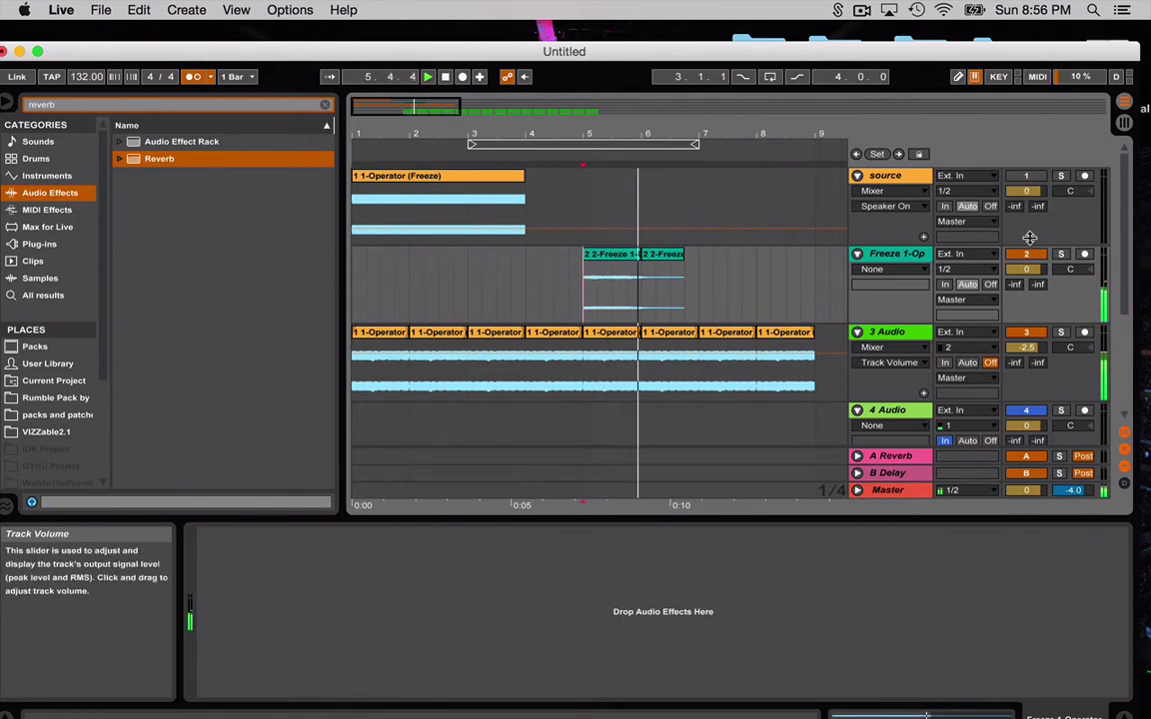
{"action": "left_click", "coordinate": [1061, 254]}
{"action": "key", "text": "space"}
{"action": "key", "text": "space"}
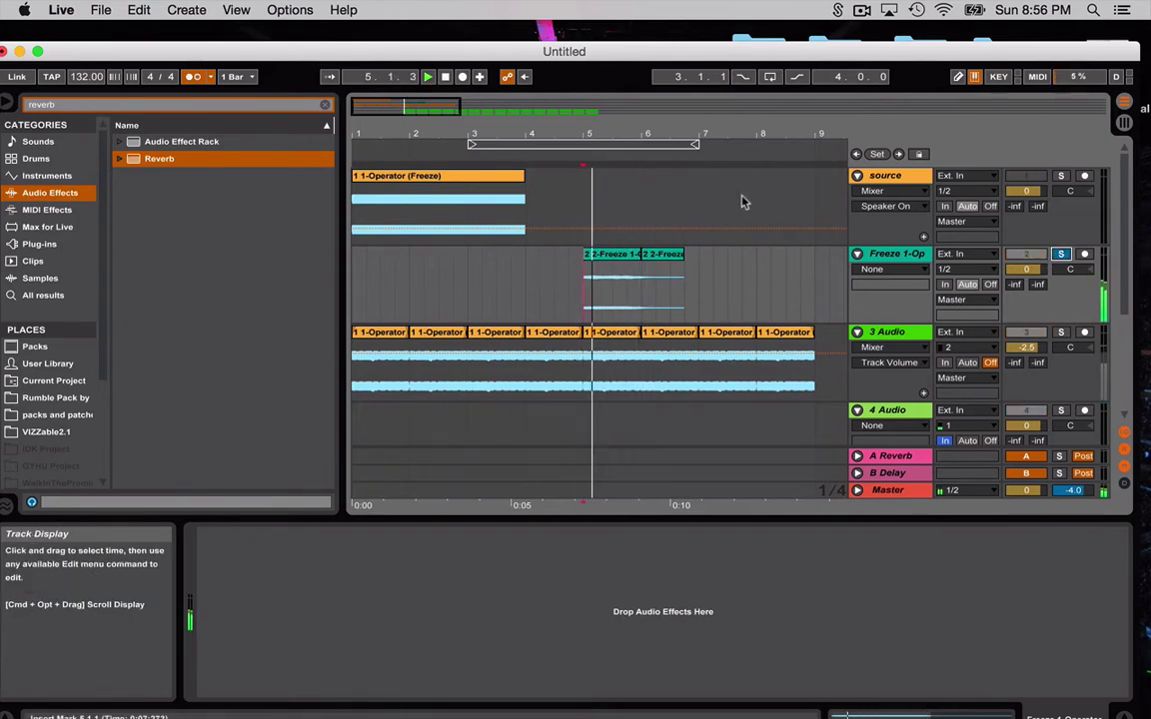
{"action": "key", "text": "space"}
{"action": "left_click", "coordinate": [624, 254]}
{"action": "left_click", "coordinate": [588, 288]}
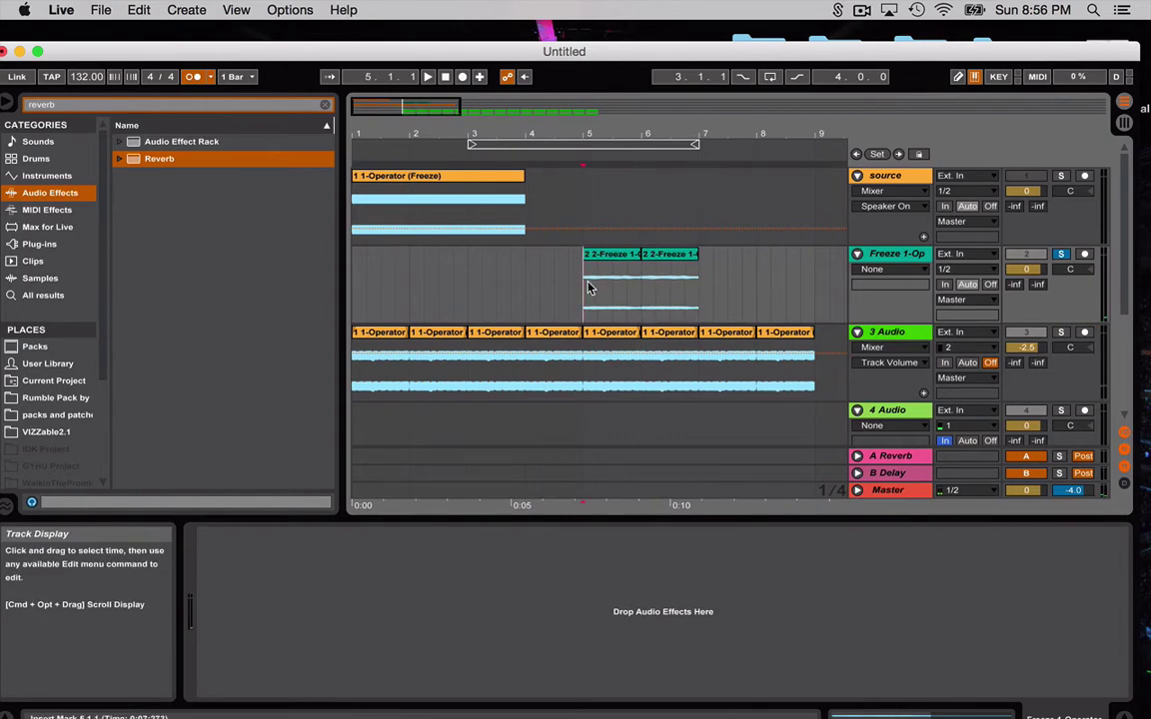
{"action": "key", "text": "space"}
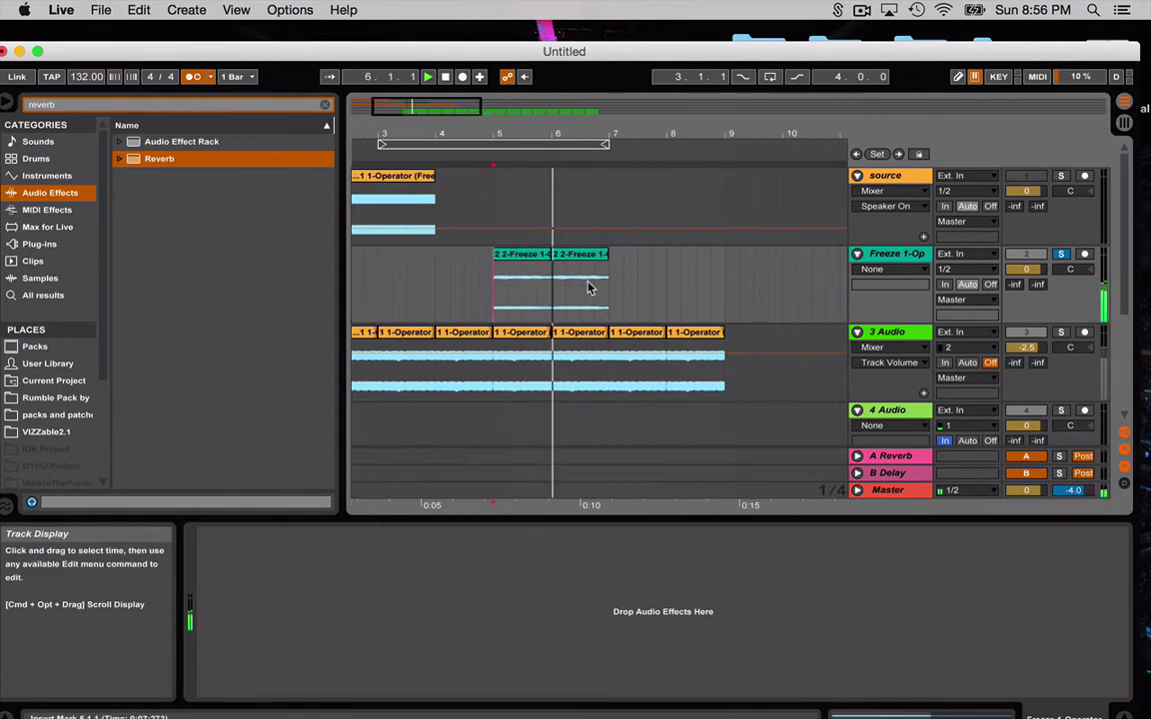
Try shortening the first flattened clip to half a bar, ending at 5.3.1, and play it from 5.1.1
{"action": "key", "text": "space"}
{"action": "left_click_drag", "start_coordinate": [548, 255], "coordinate": [521, 256]}
{"action": "left_click", "coordinate": [508, 278]}
{"action": "key", "text": "space"}
{"action": "key", "text": "space"}
{"action": "left_click", "coordinate": [495, 285]}
{"action": "key", "text": "space"}
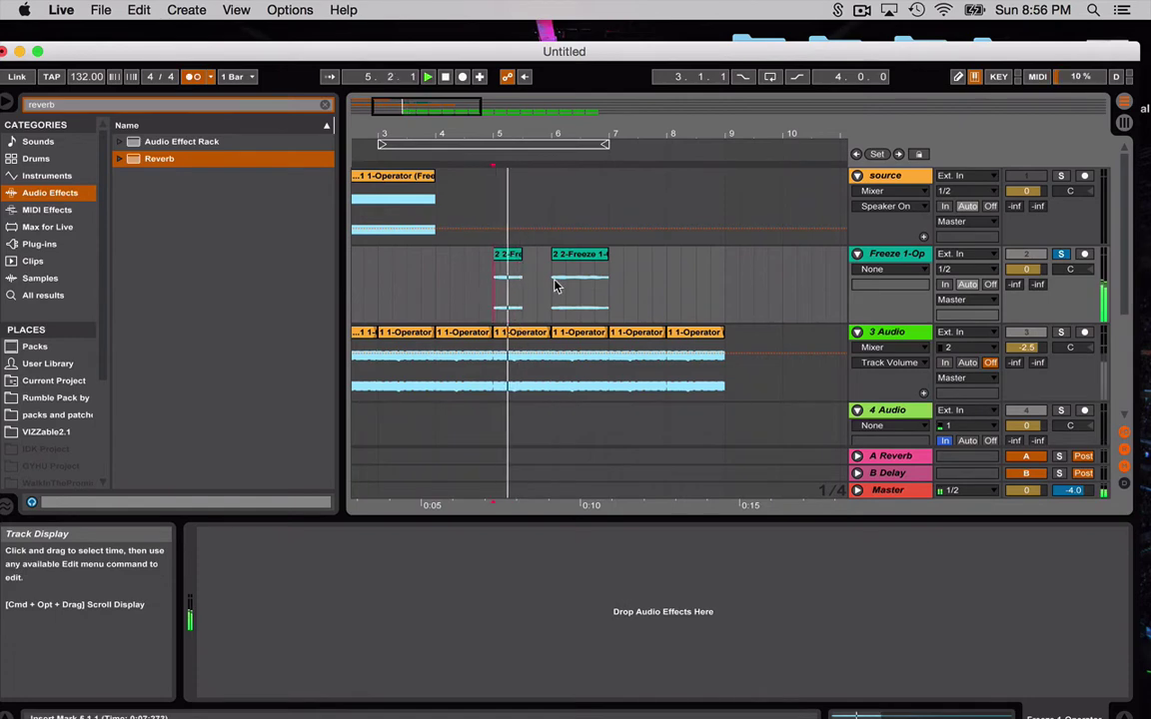
{"action": "key", "text": "space"}
Duplicate the half-bar clip so the copy fills 5.3.1 to 6.1.1, and play the sequence from 5.1.1
{"action": "left_click", "coordinate": [510, 258]}
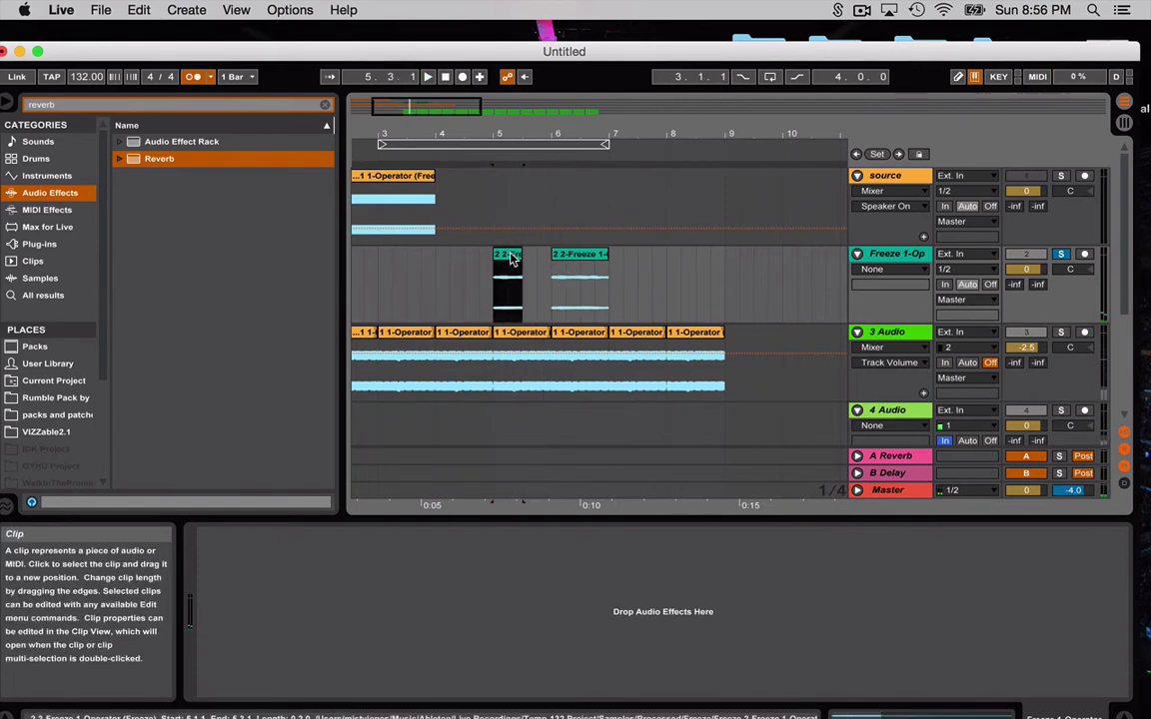
{"action": "key", "text": "super+d"}
{"action": "left_click", "coordinate": [495, 288]}
{"action": "key", "text": "space"}
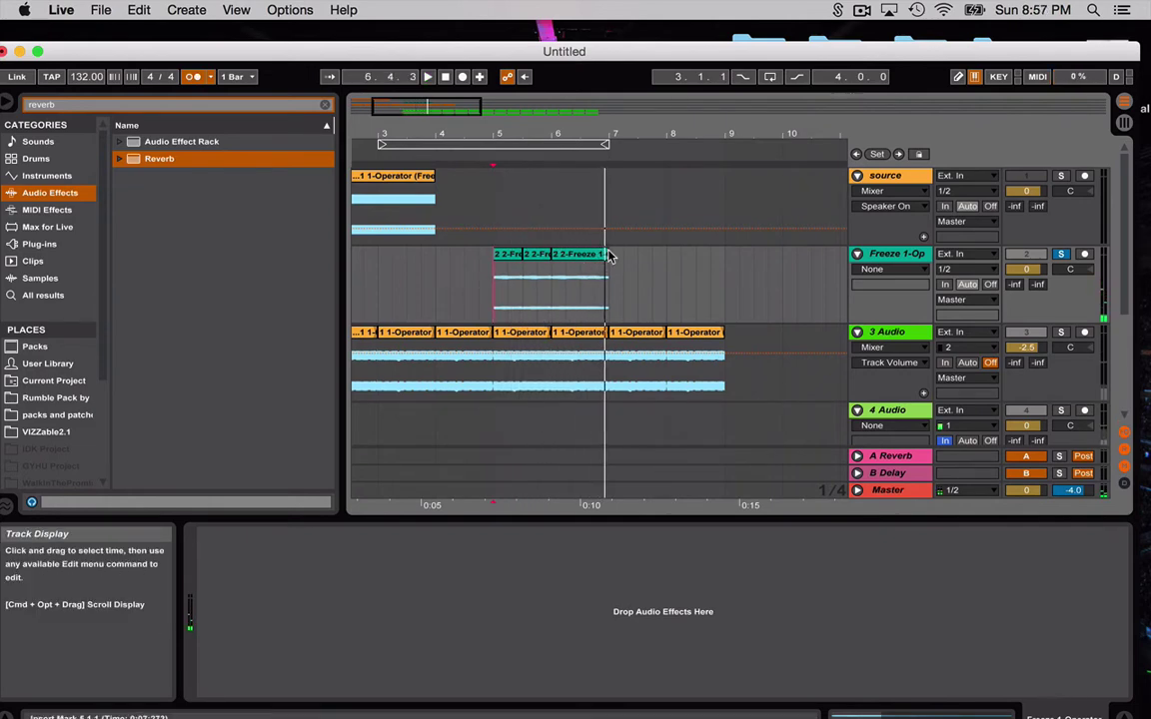
Remove the duplicated half-bar clip at 5.3.1 and extend the first clip back to one full bar
{"action": "left_click", "coordinate": [539, 255]}
{"action": "left_click", "coordinate": [532, 256]}
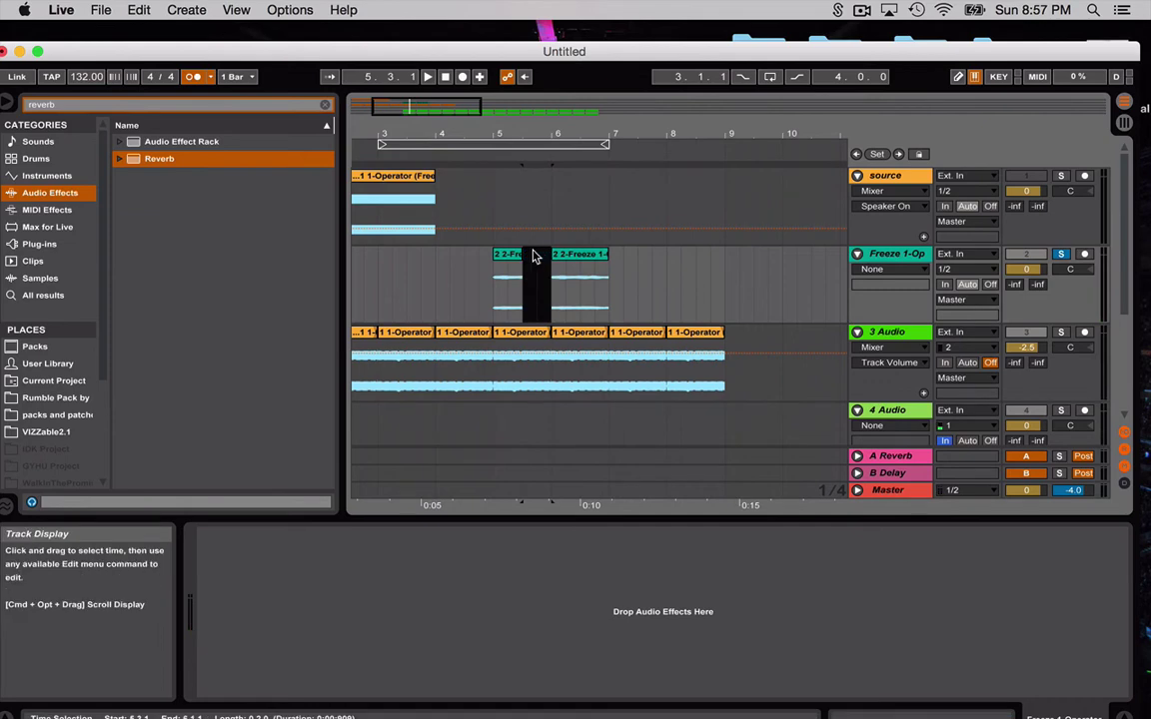
{"action": "left_click", "coordinate": [521, 260]}
{"action": "left_click", "coordinate": [492, 289]}
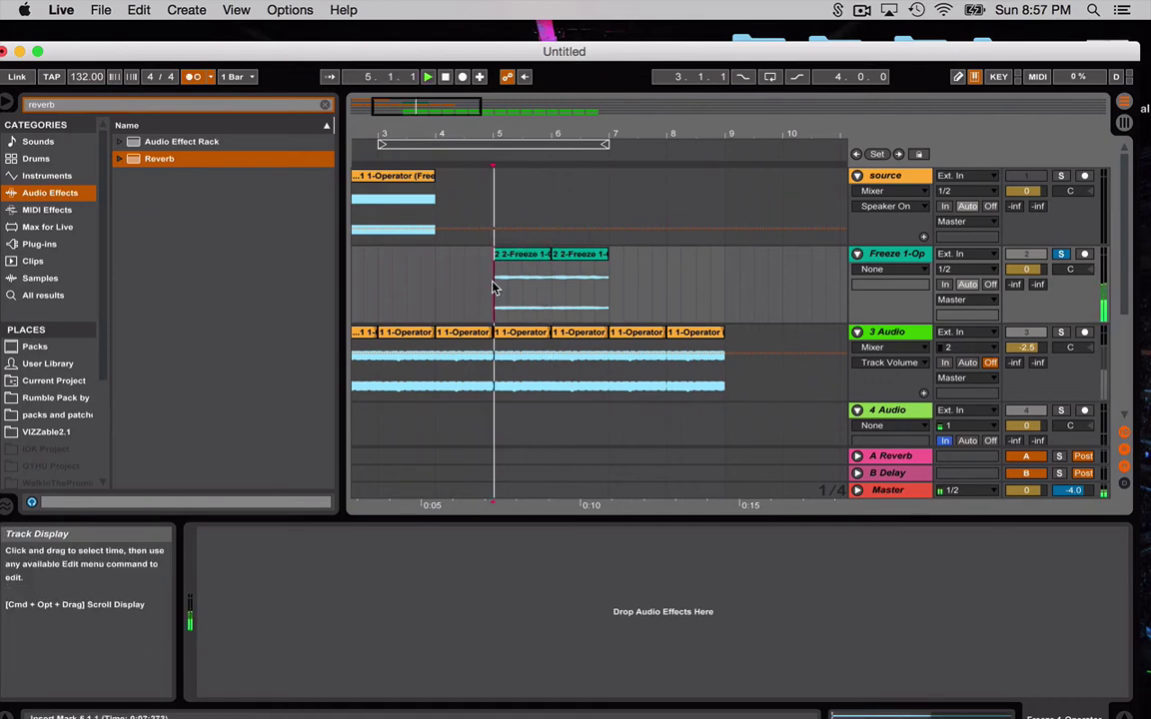
Play the two one-bar clips from 5.1.1 soloed, then unsolo the track and play them with the full mix
{"action": "key", "text": "space"}
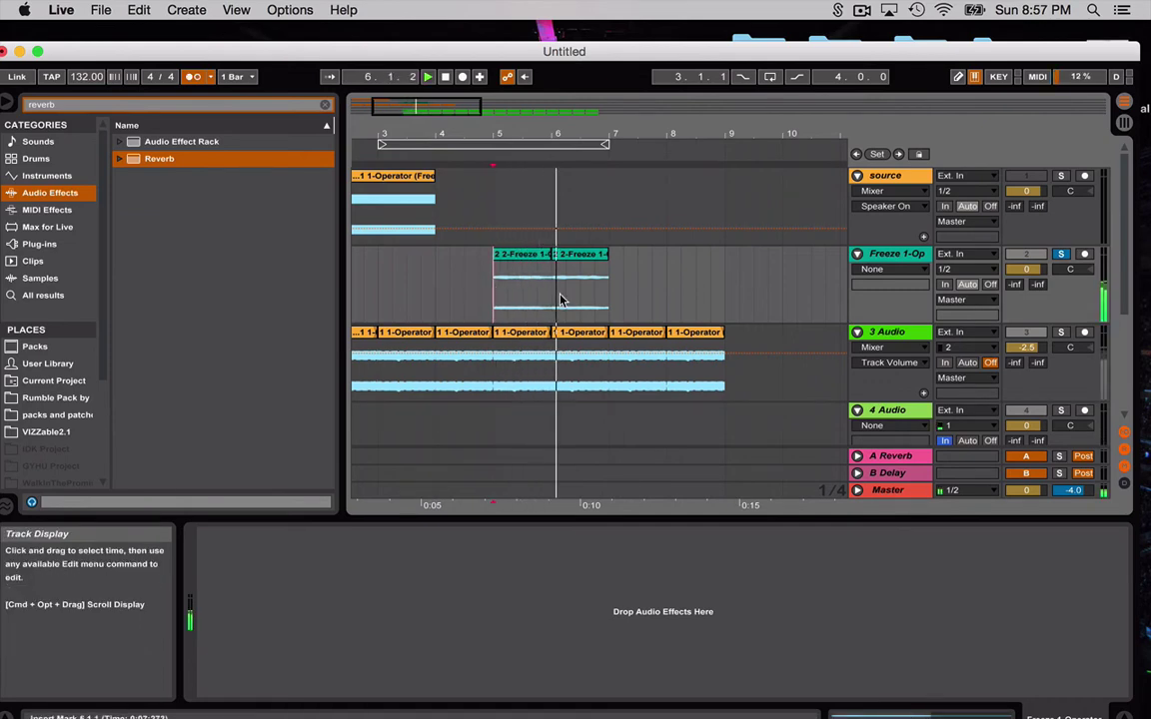
{"action": "key", "text": "space"}
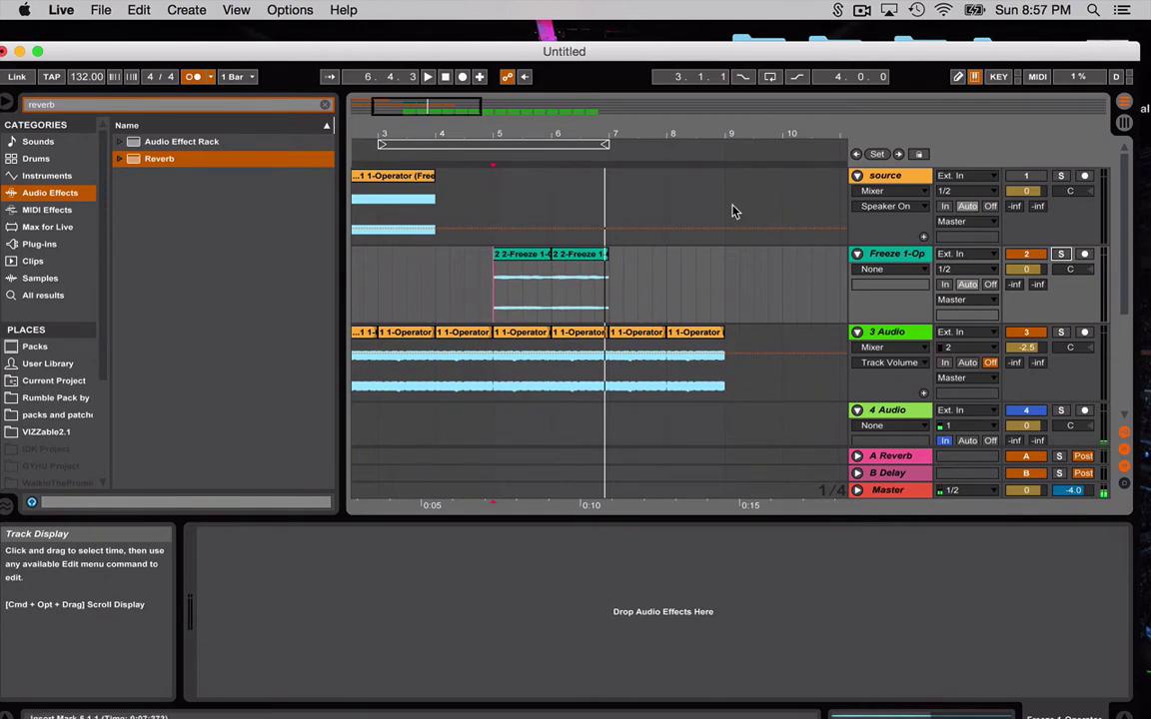
{"action": "key", "text": "space"}
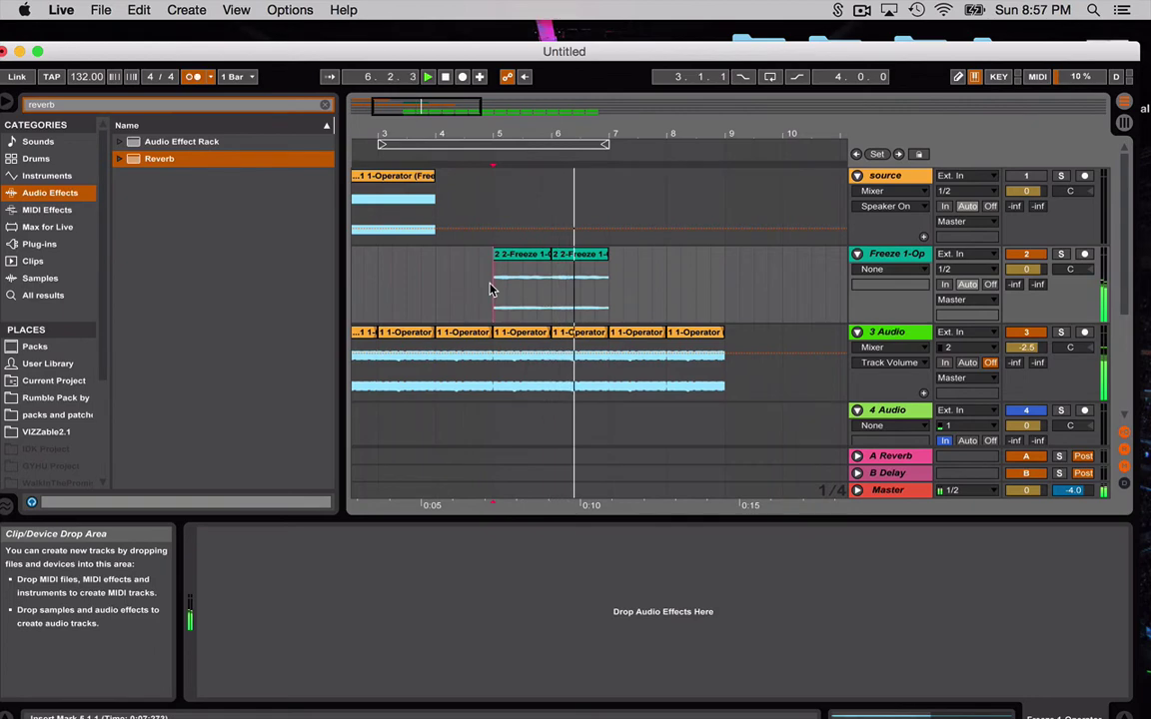
{"action": "key", "text": "space"}
Duplicate the flattened track and consolidate the copy's two clips into one clip from 5.1.1 to 7.1.1
{"action": "left_click", "coordinate": [593, 255]}
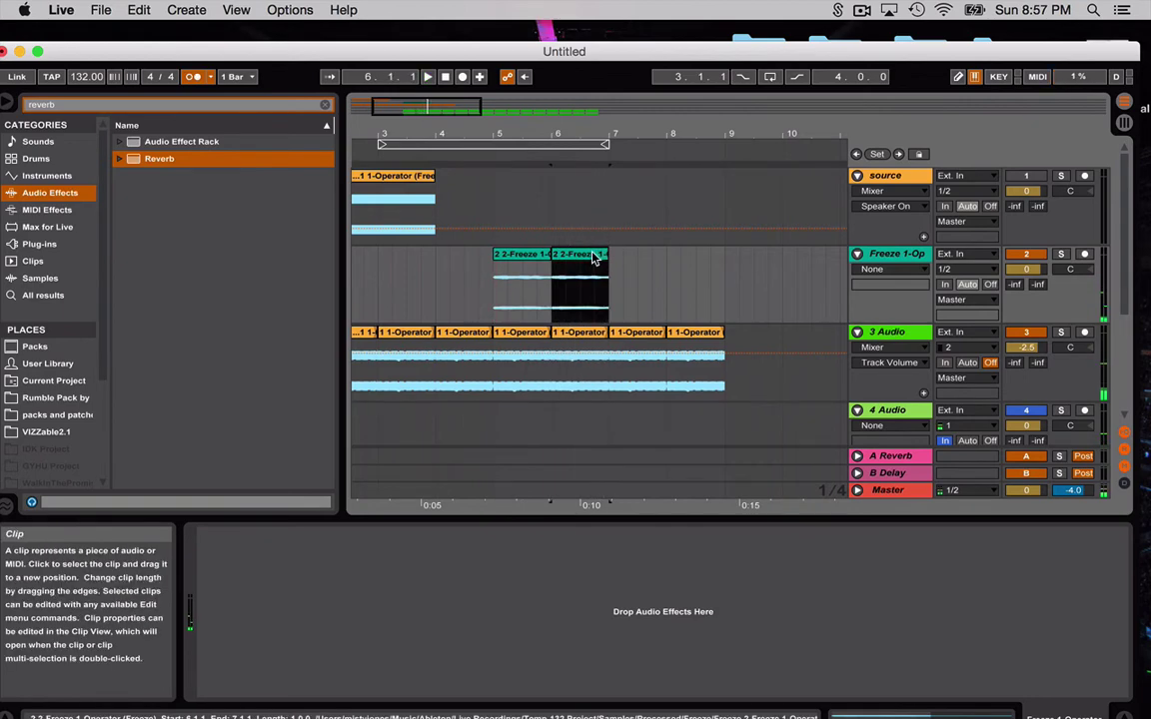
{"action": "left_click", "coordinate": [875, 254]}
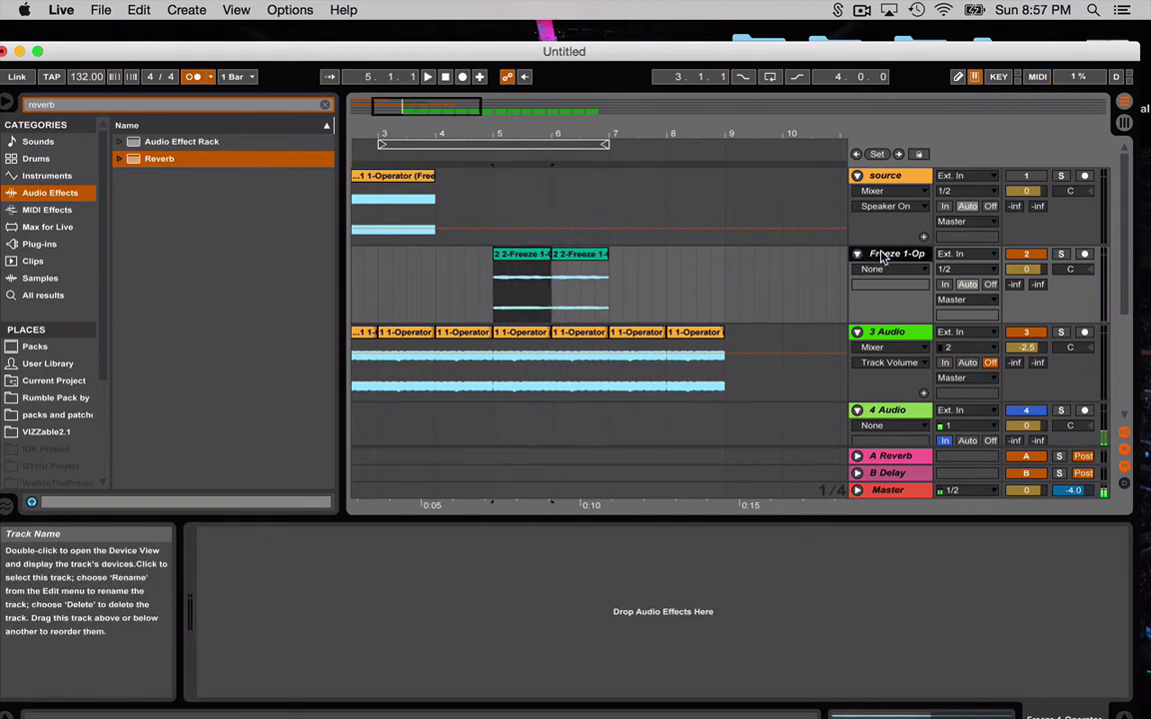
{"action": "key", "text": "super+d"}
{"action": "left_click_drag", "start_coordinate": [611, 337], "coordinate": [540, 337]}
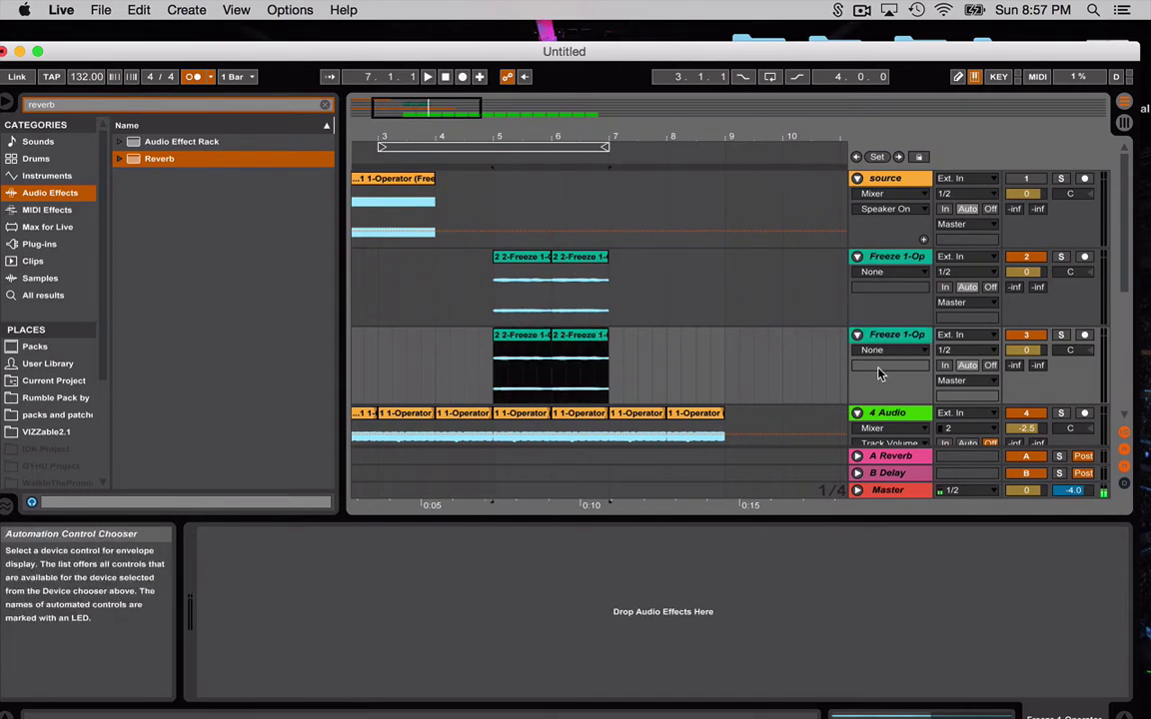
{"action": "key", "text": "super+j"}
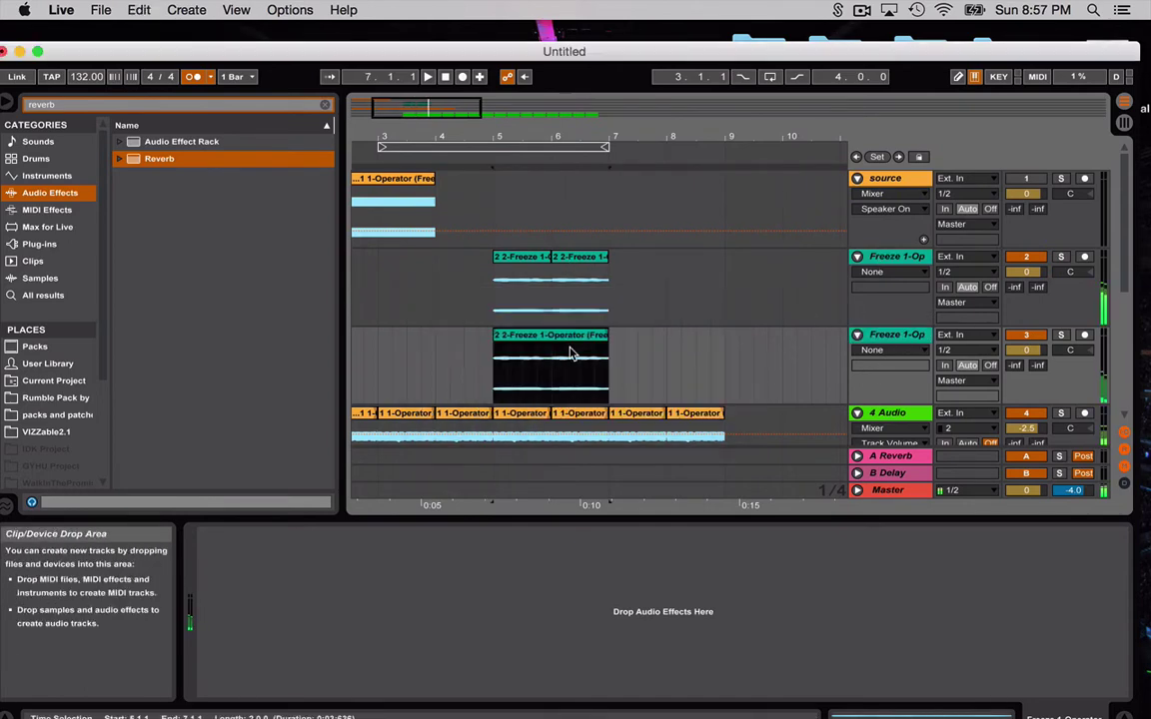
Transpose the consolidated two-bar clip down to -12 st while playing it back
{"action": "double_click", "coordinate": [565, 333]}
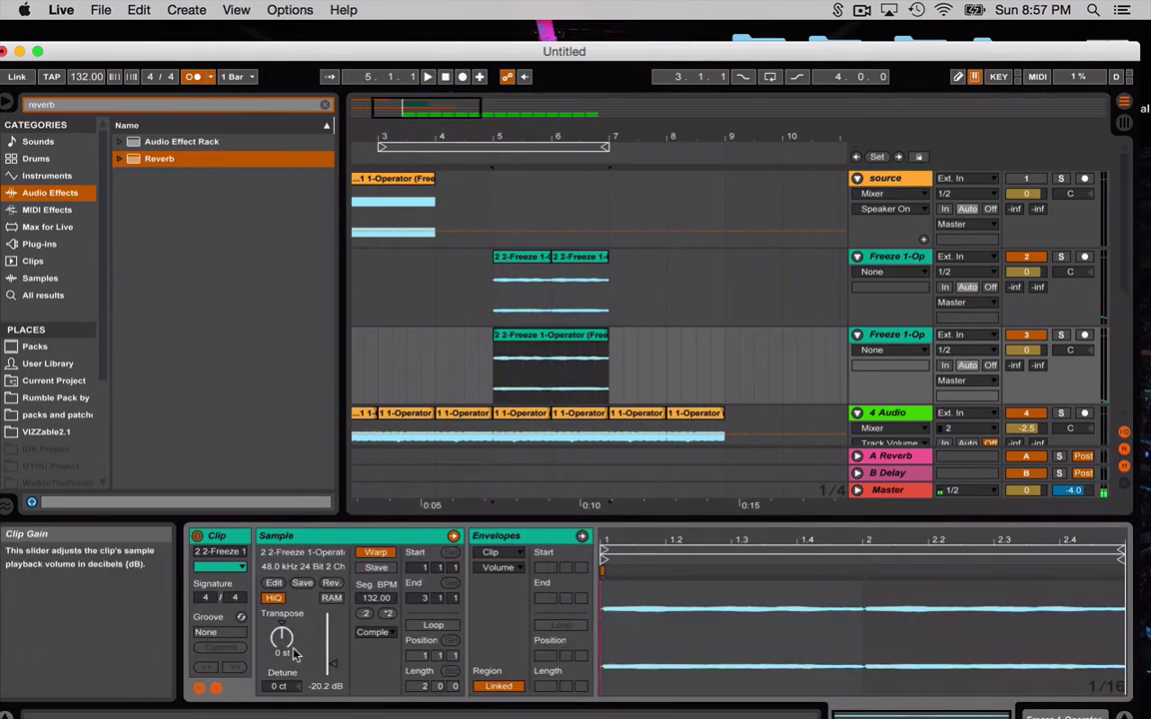
{"action": "left_click_drag", "start_coordinate": [284, 639], "coordinate": [284, 661]}
{"action": "key", "text": "space"}
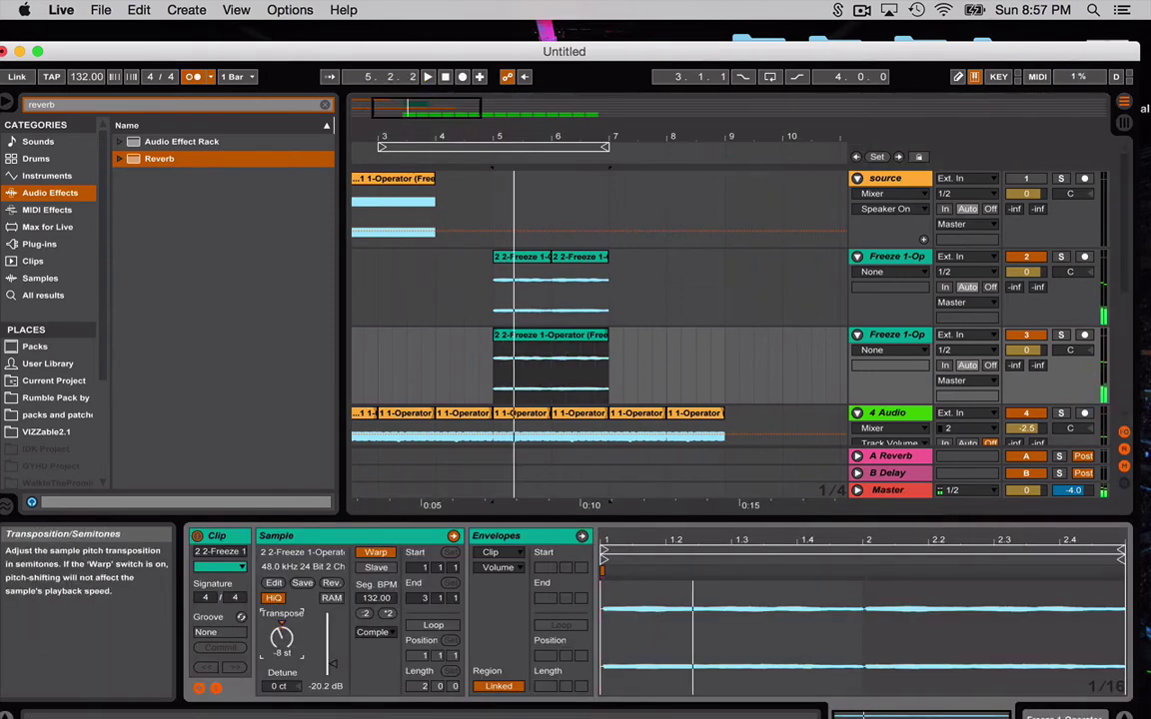
{"action": "key", "text": "space"}
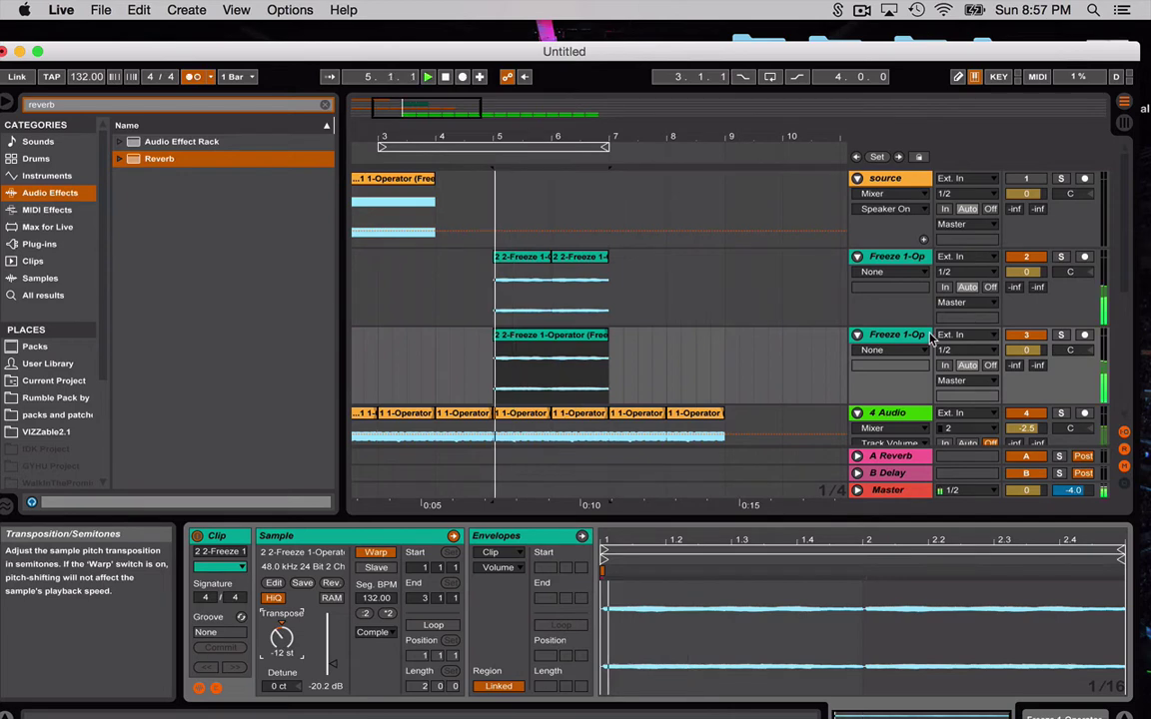
{"action": "key", "text": "space"}
Solo both Freeze tracks to hear the original and transposed layers together, then clear the solos
{"action": "left_click", "coordinate": [1060, 336]}
{"action": "key", "text": "space"}
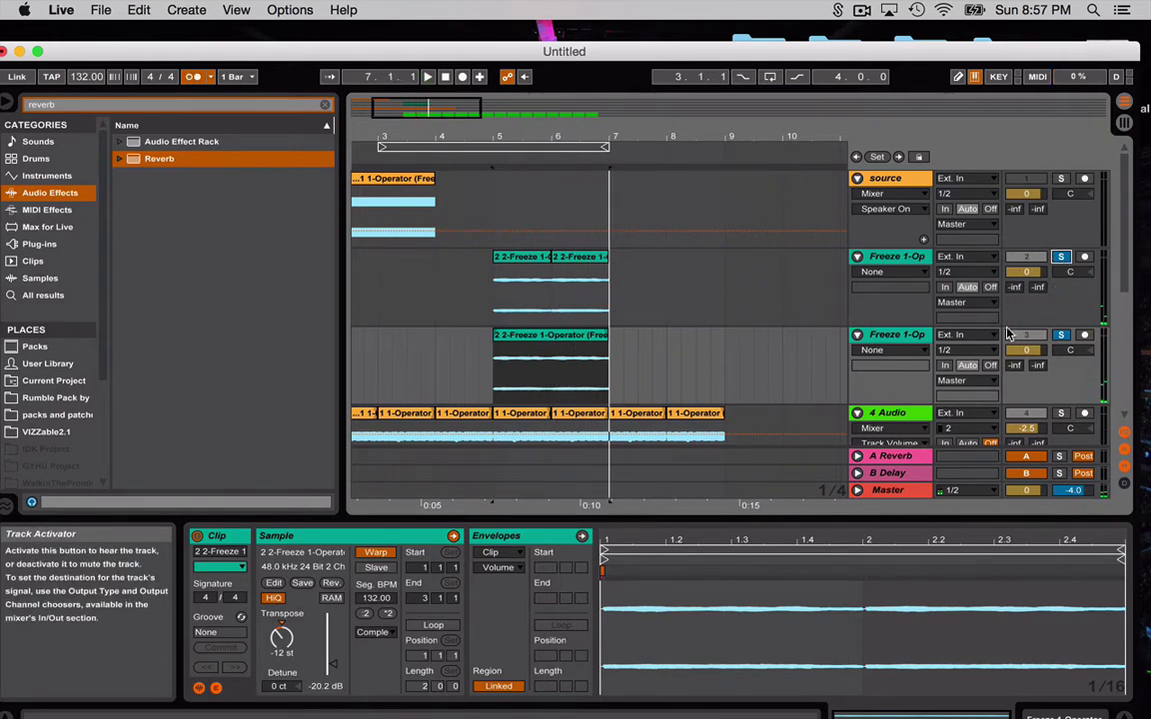
{"action": "left_click", "coordinate": [1065, 263]}
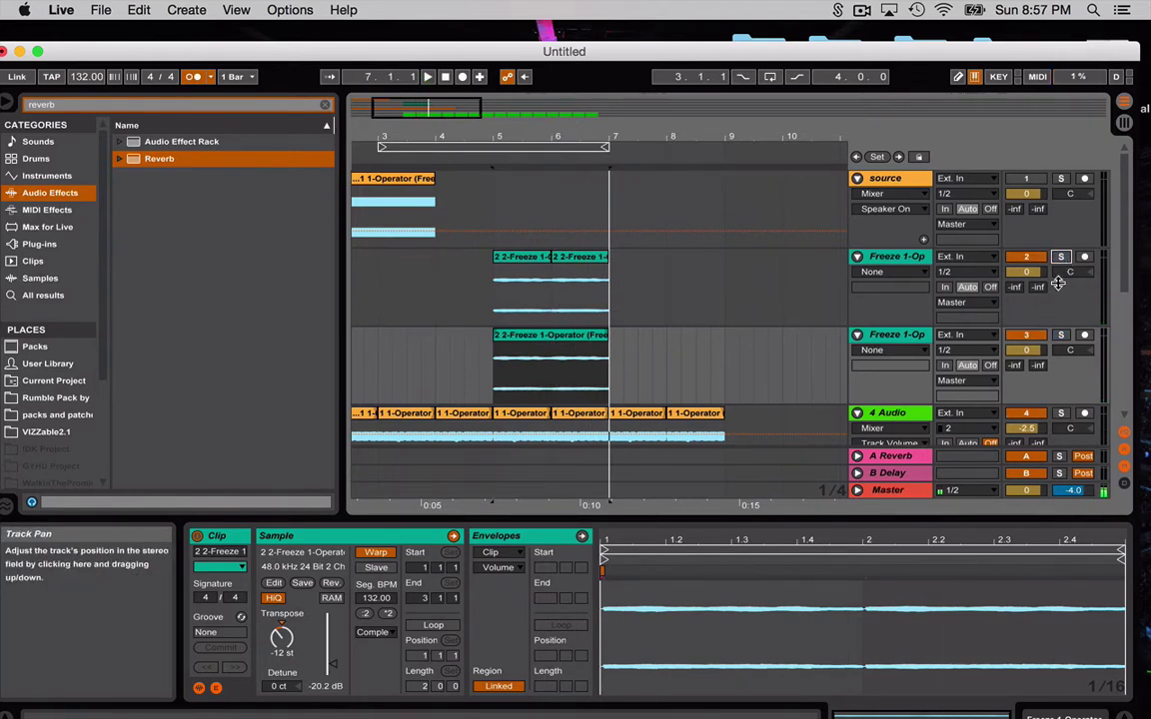
Pan the transposed Freeze track to 17L and the original Freeze track to 17R, and play the panned layers
{"action": "key", "text": "space"}
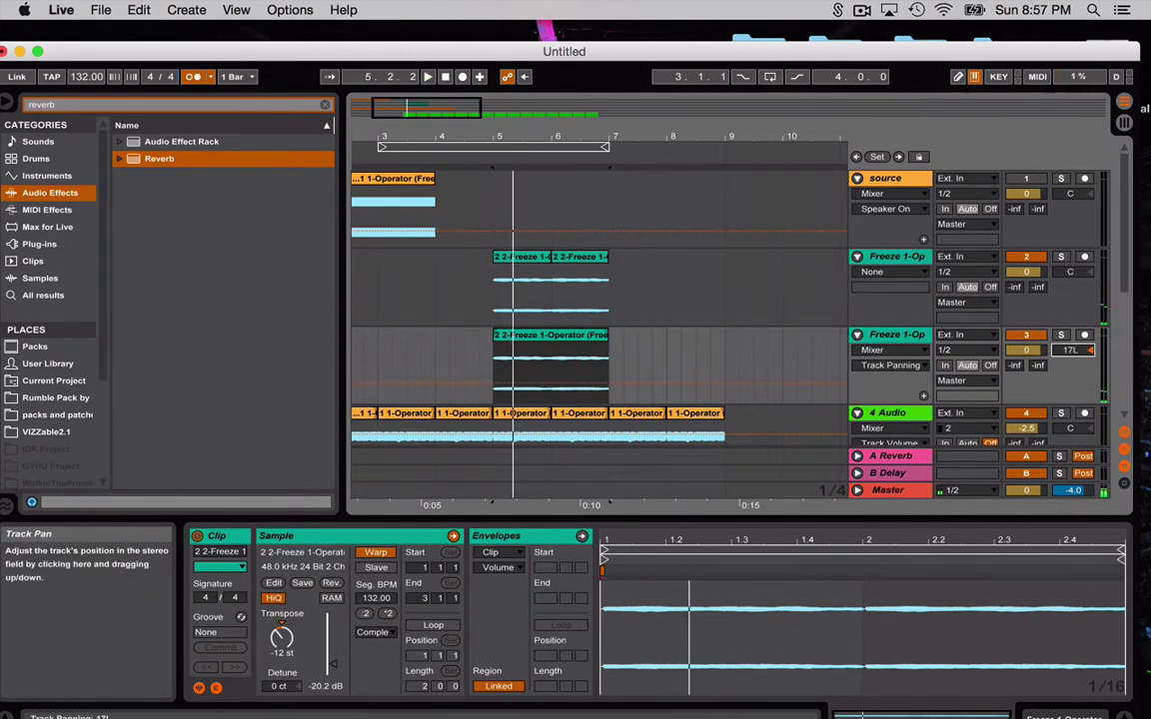
{"action": "left_click_drag", "start_coordinate": [1071, 271], "coordinate": [1071, 258]}
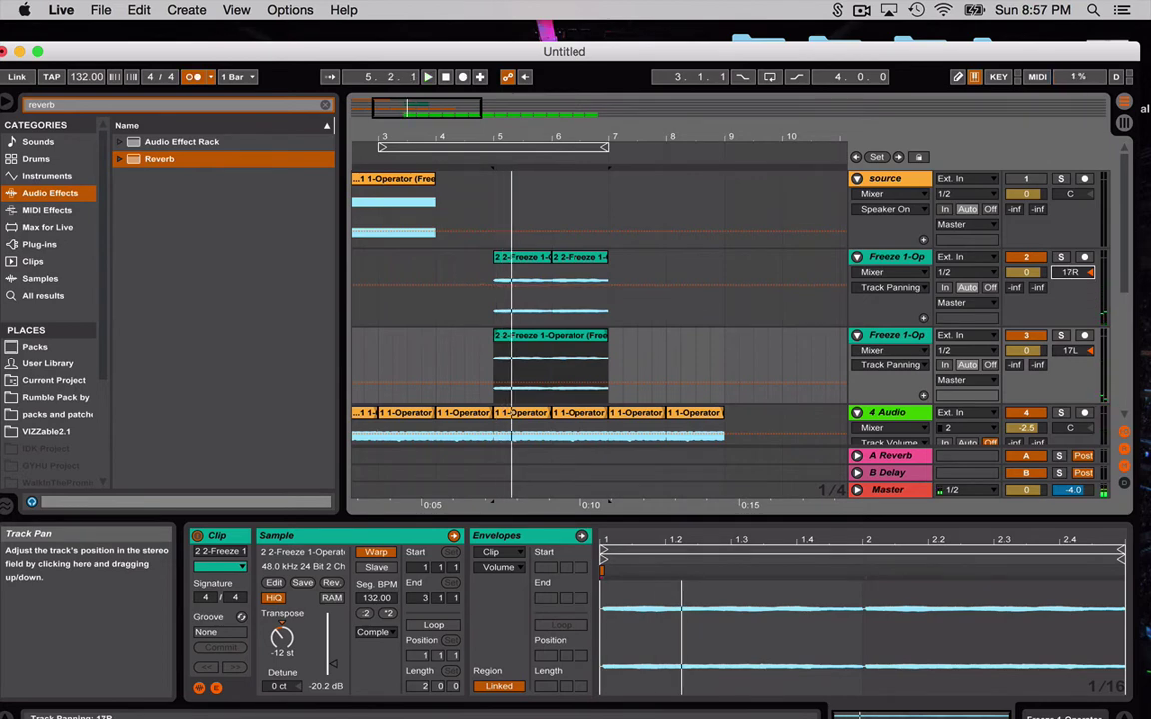
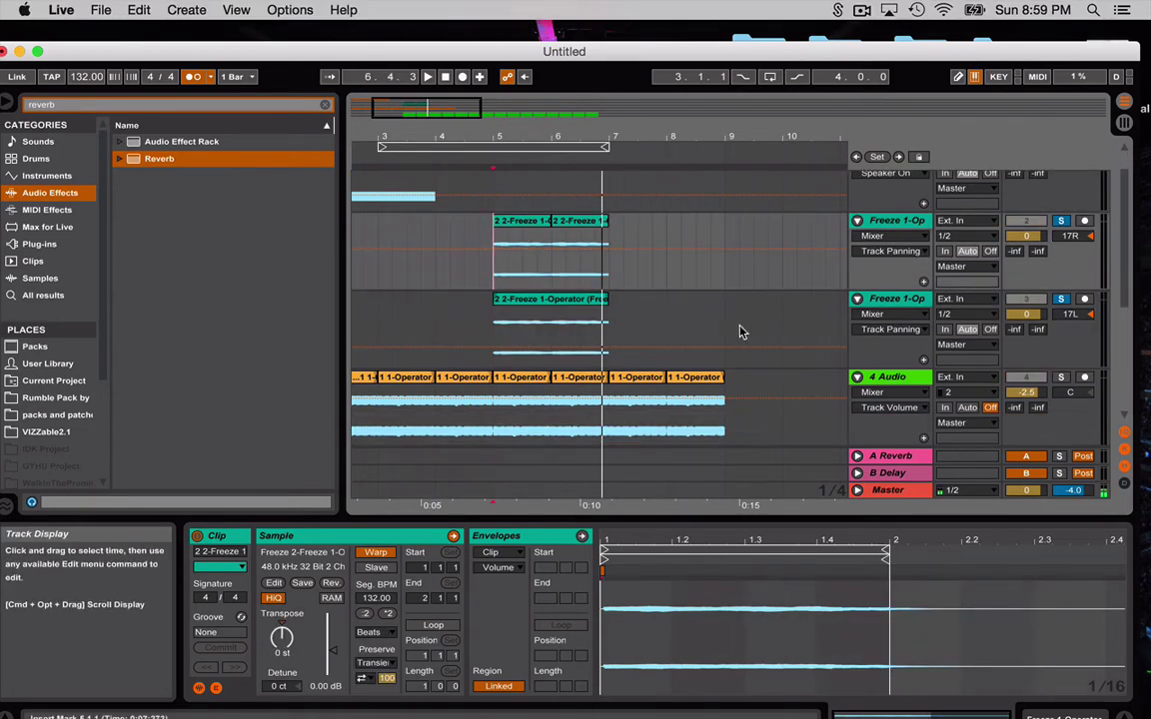
{"action": "key", "text": "space"}
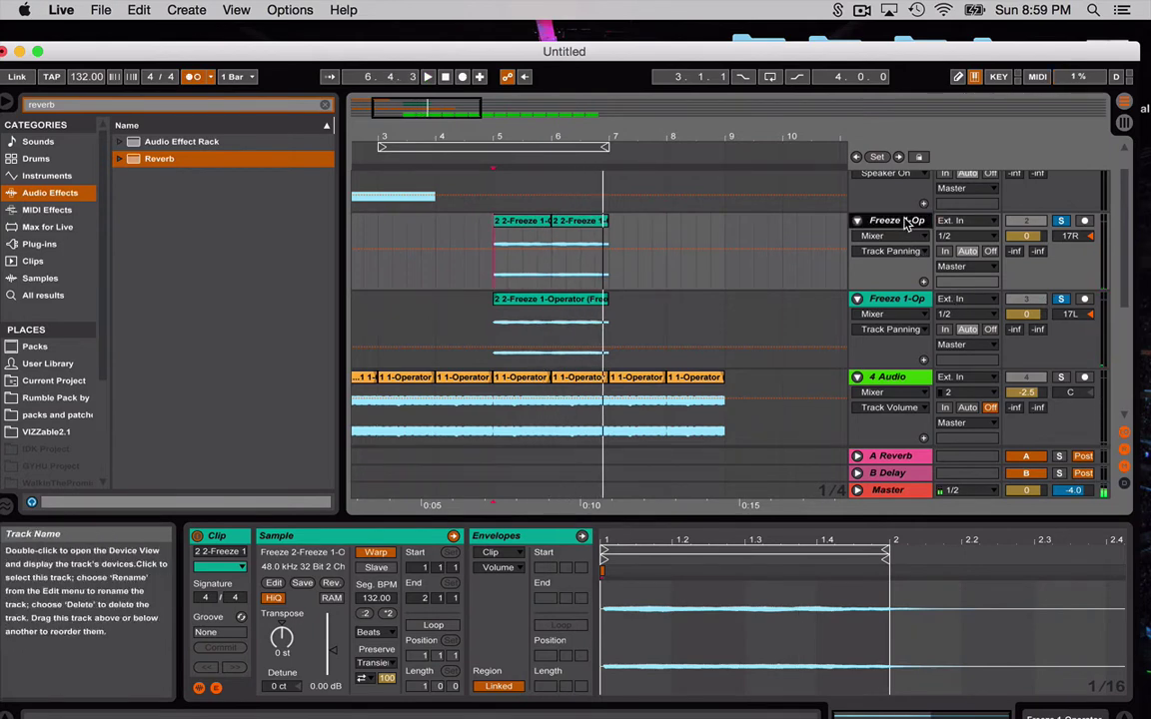
Group the two panned Freeze tracks
{"action": "left_click", "coordinate": [892, 302]}
{"action": "key", "text": "super+g"}
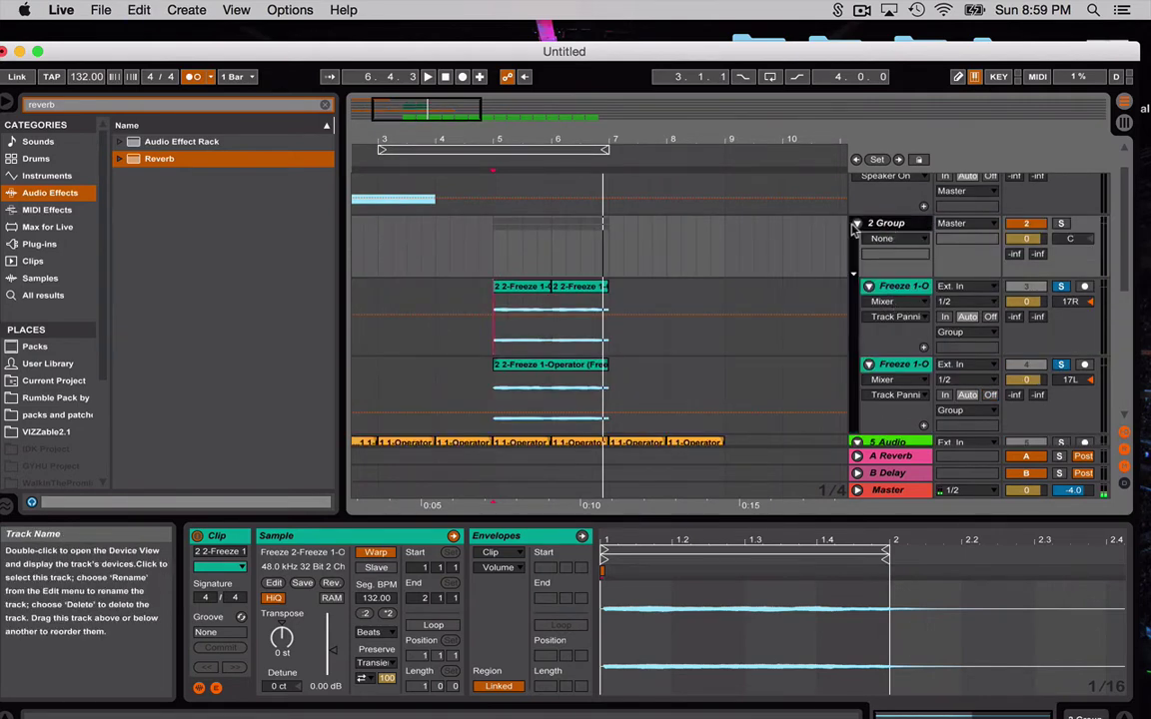
Find the VerbSuite Classics VST plug-in by searching for "verb" and add it to the 2 Group track
{"action": "left_click", "coordinate": [325, 105]}
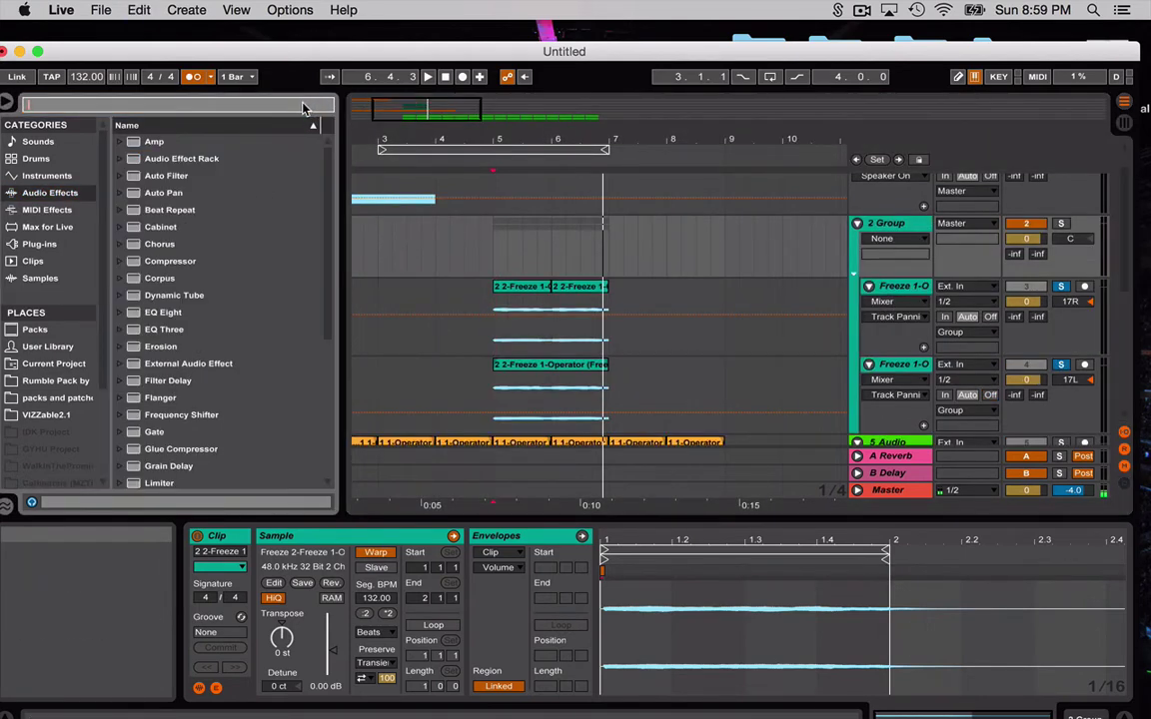
{"action": "type", "text": "verb"}
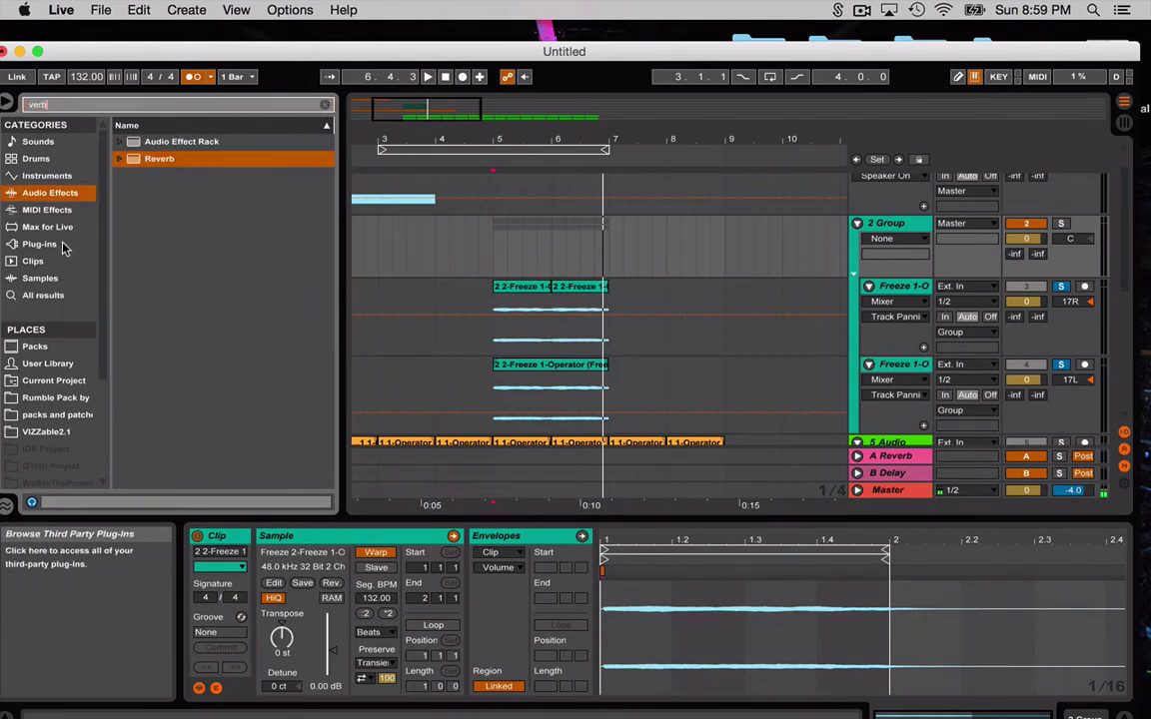
{"action": "left_click", "coordinate": [62, 246]}
{"action": "left_click", "coordinate": [131, 176]}
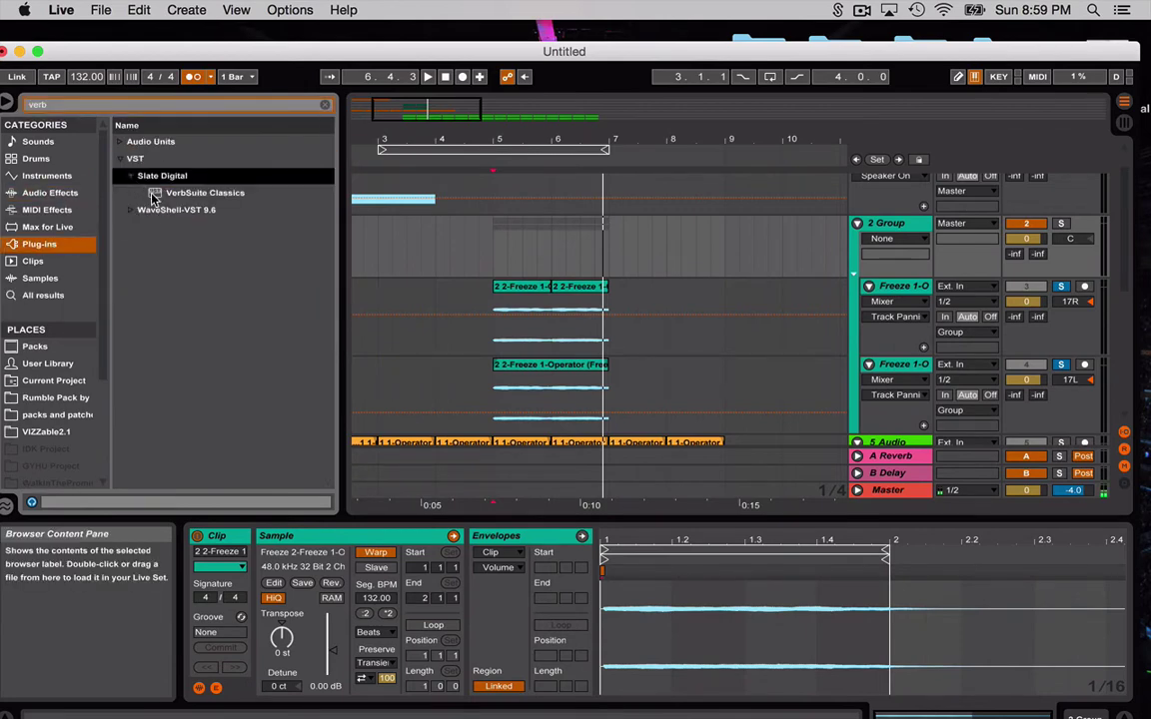
{"action": "left_click_drag", "start_coordinate": [153, 198], "coordinate": [520, 212]}
{"action": "left_click_drag", "start_coordinate": [645, 256], "coordinate": [646, 258]}
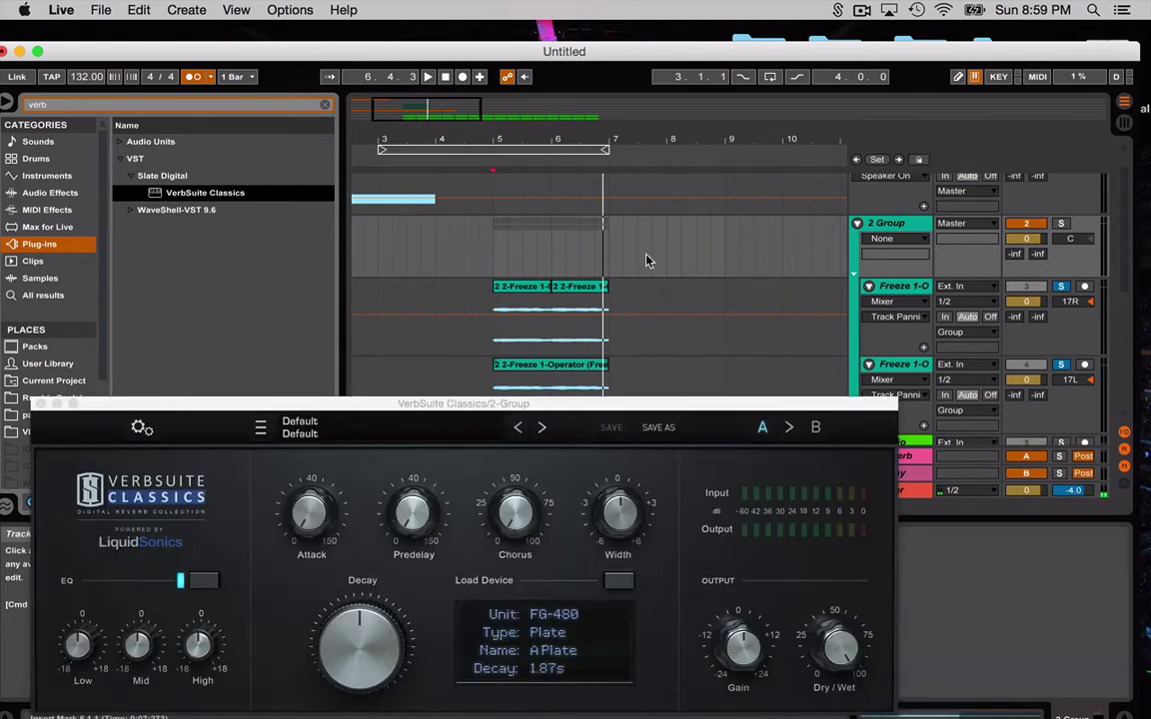
During playback, set VerbSuite's Dry/Wet to about 66.1% and raise the transposed Freeze track's volume to 5.8 dB
{"action": "key", "text": "space"}
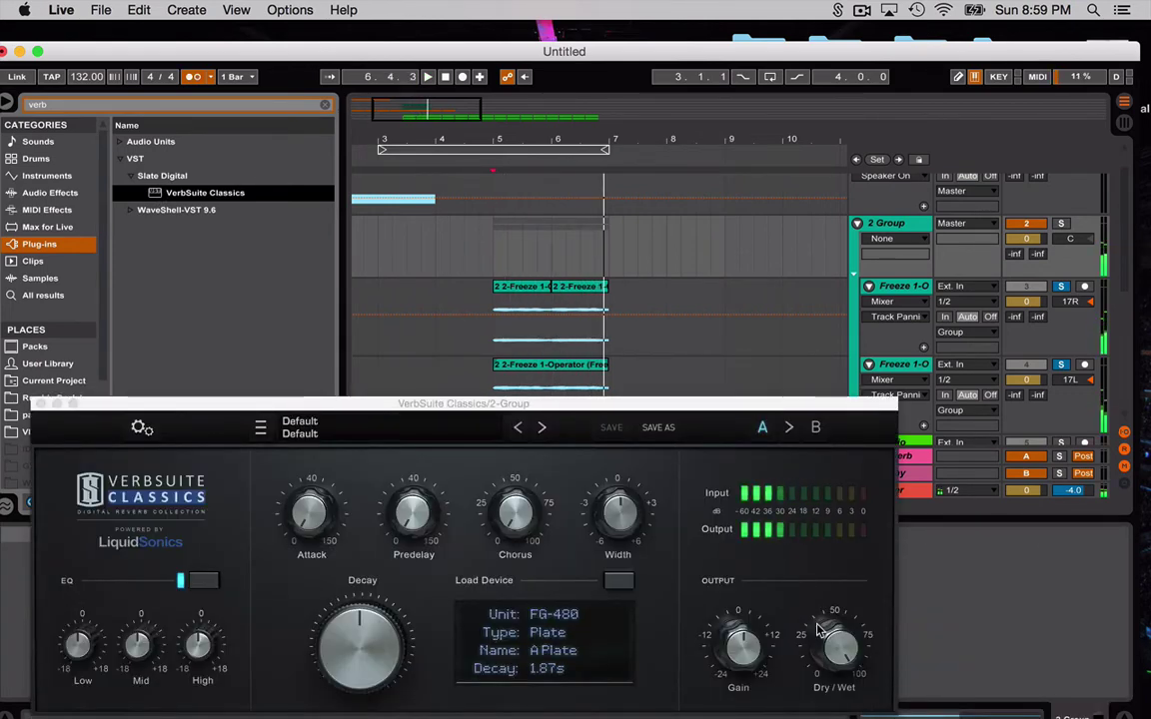
{"action": "left_click_drag", "start_coordinate": [836, 650], "coordinate": [833, 717]}
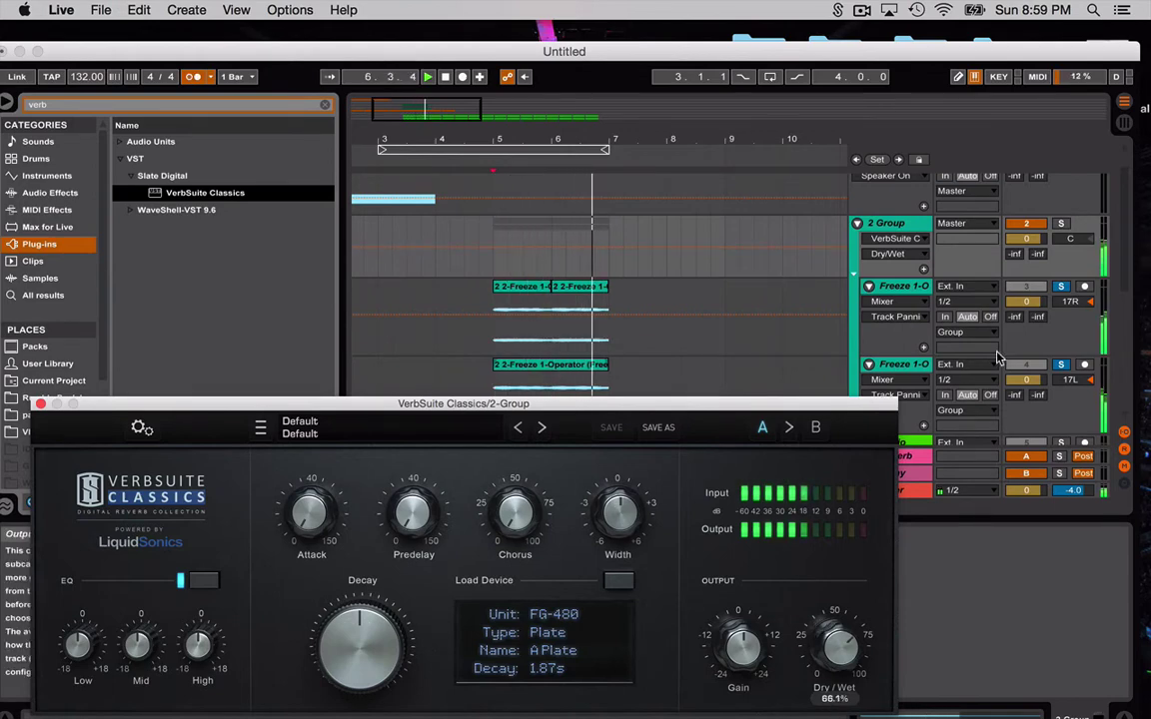
{"action": "left_click", "coordinate": [1026, 380]}
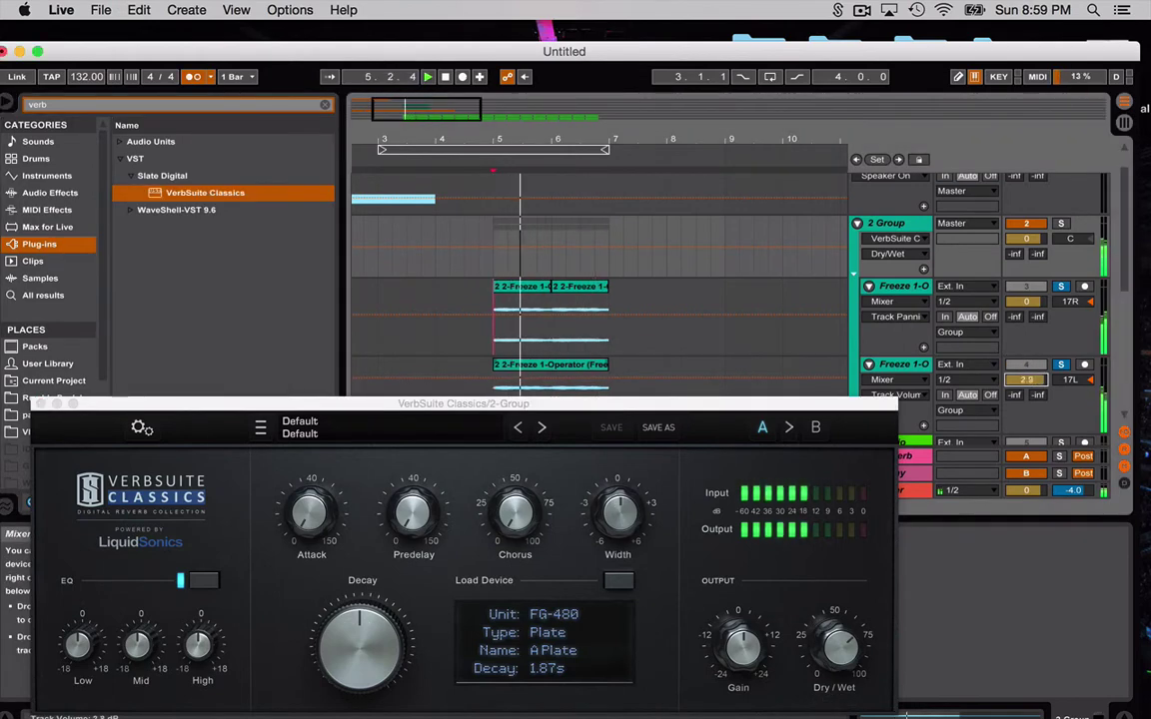
{"action": "left_click_drag", "start_coordinate": [1026, 380], "coordinate": [1026, 369]}
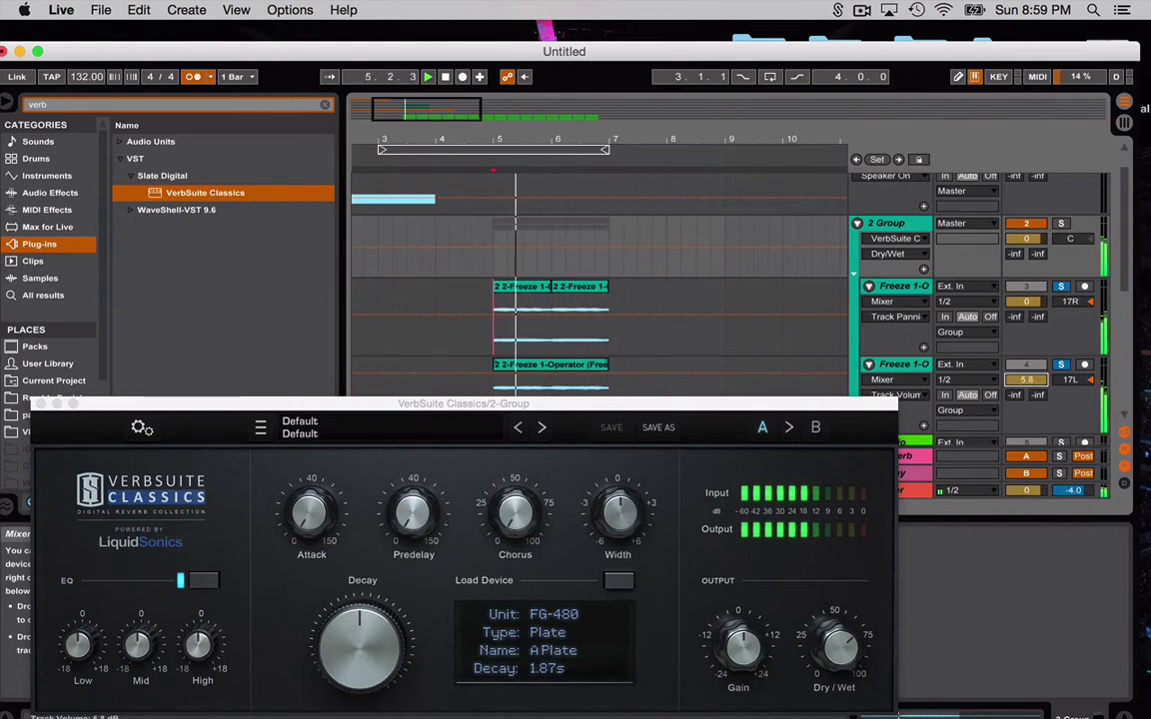
Set VerbSuite's Chorus to about 32.8% and Width to about 3.59 dB during playback, and close the plug-in window
{"action": "left_click_drag", "start_coordinate": [516, 533], "coordinate": [511, 489]}
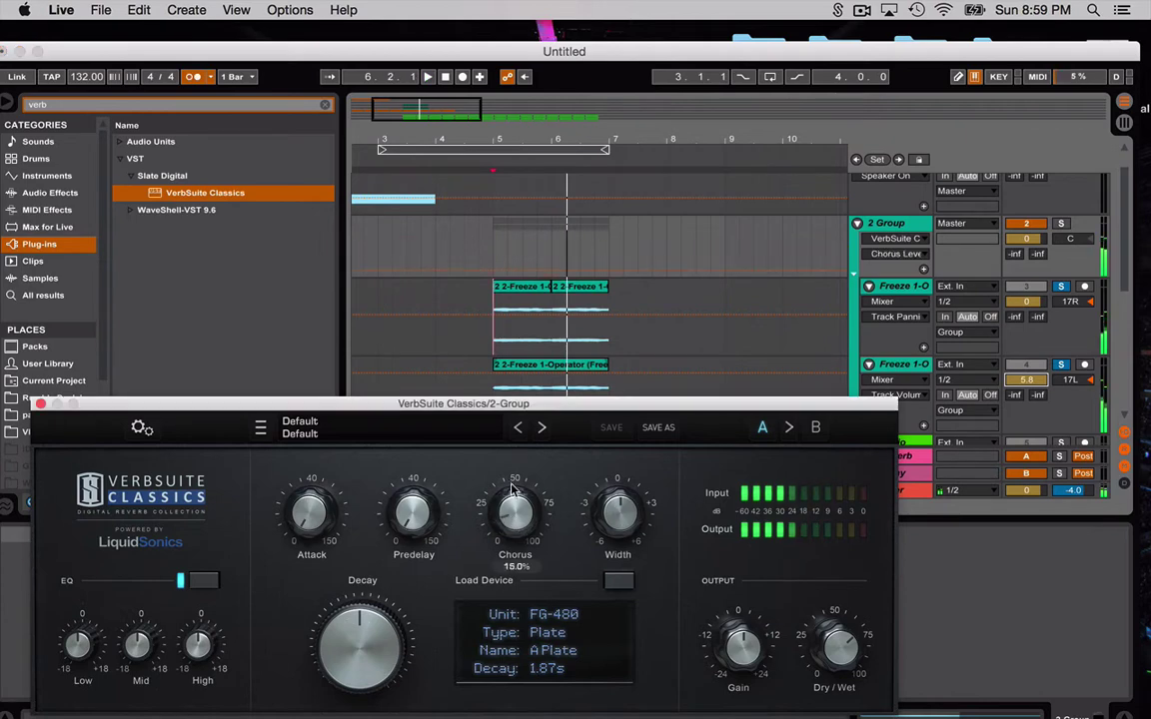
{"action": "key", "text": "space"}
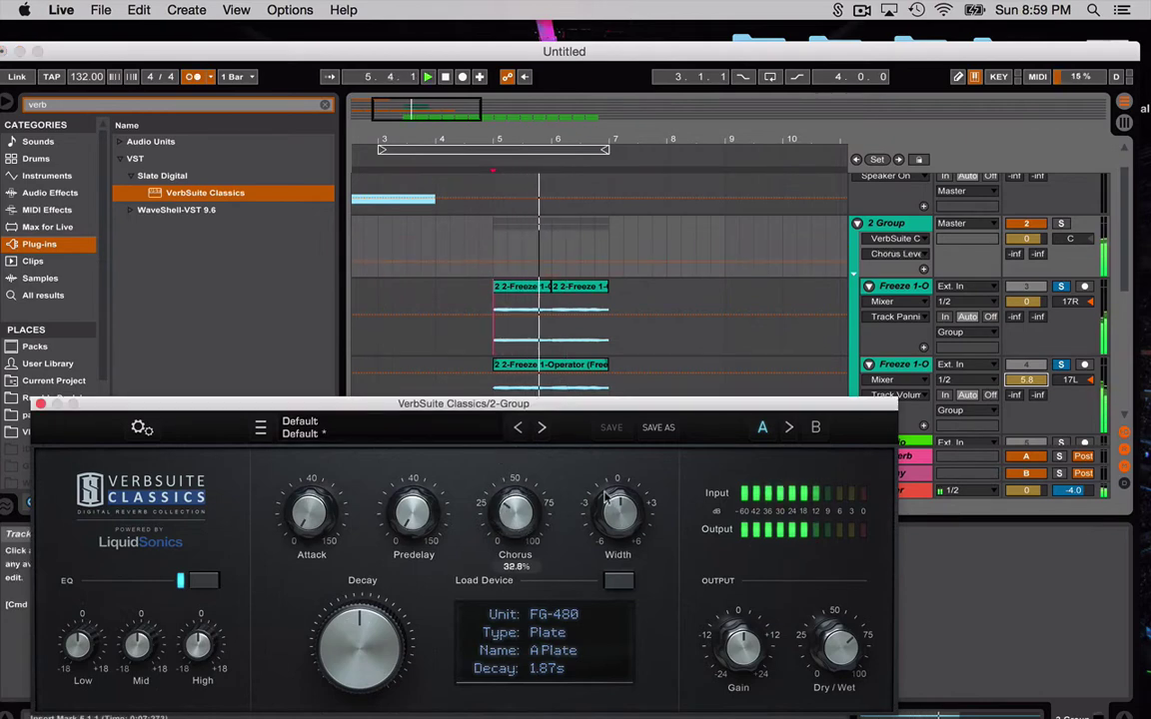
{"action": "key", "text": "space"}
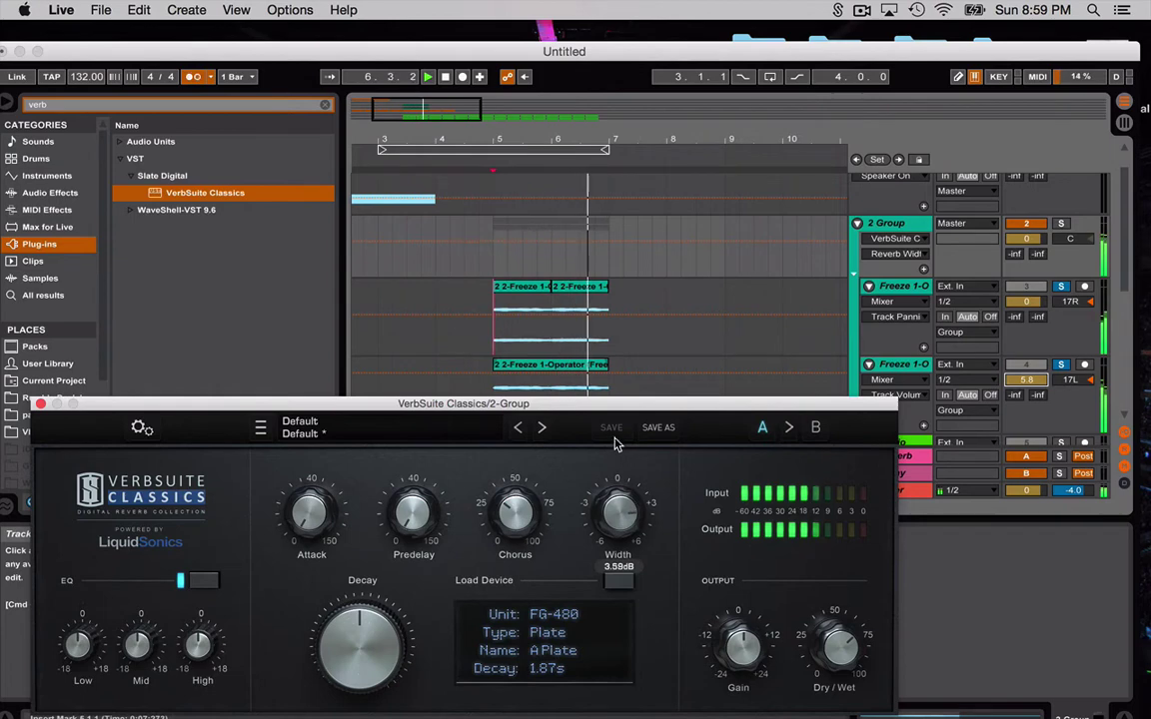
{"action": "key", "text": "space"}
{"action": "left_click", "coordinate": [41, 403]}
{"action": "key", "text": "space"}
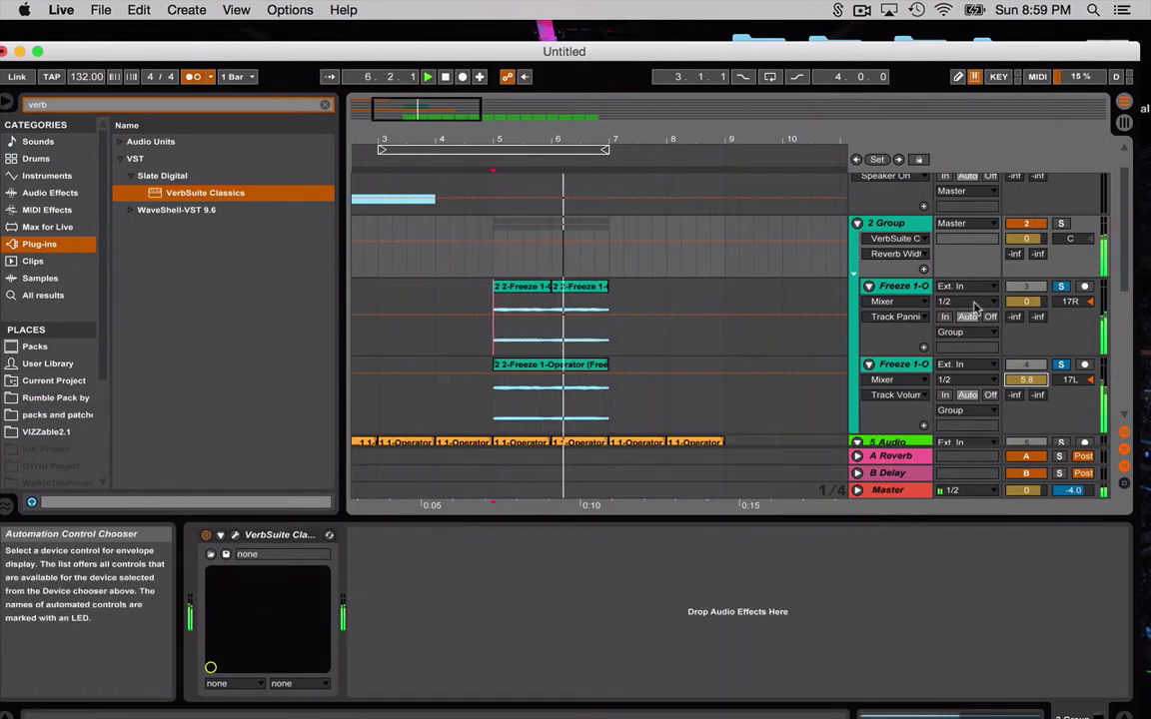
Duplicate the two-bar clips on both Freeze tracks together repeatedly until they reach bar 25
{"action": "left_click", "coordinate": [597, 281]}
{"action": "left_click", "coordinate": [517, 287], "text": "shift"}
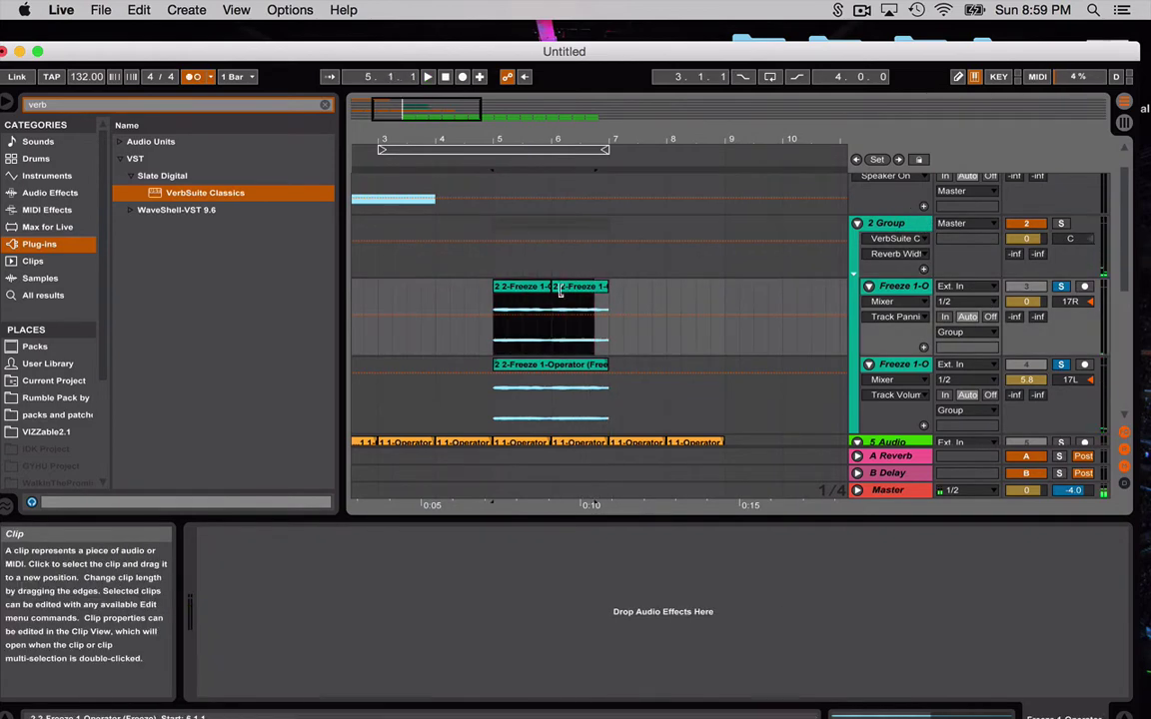
{"action": "left_click", "coordinate": [602, 361], "text": "shift"}
{"action": "key", "text": "super+d"}
{"action": "key", "text": "super+d"}
{"action": "key", "text": "super+d"}
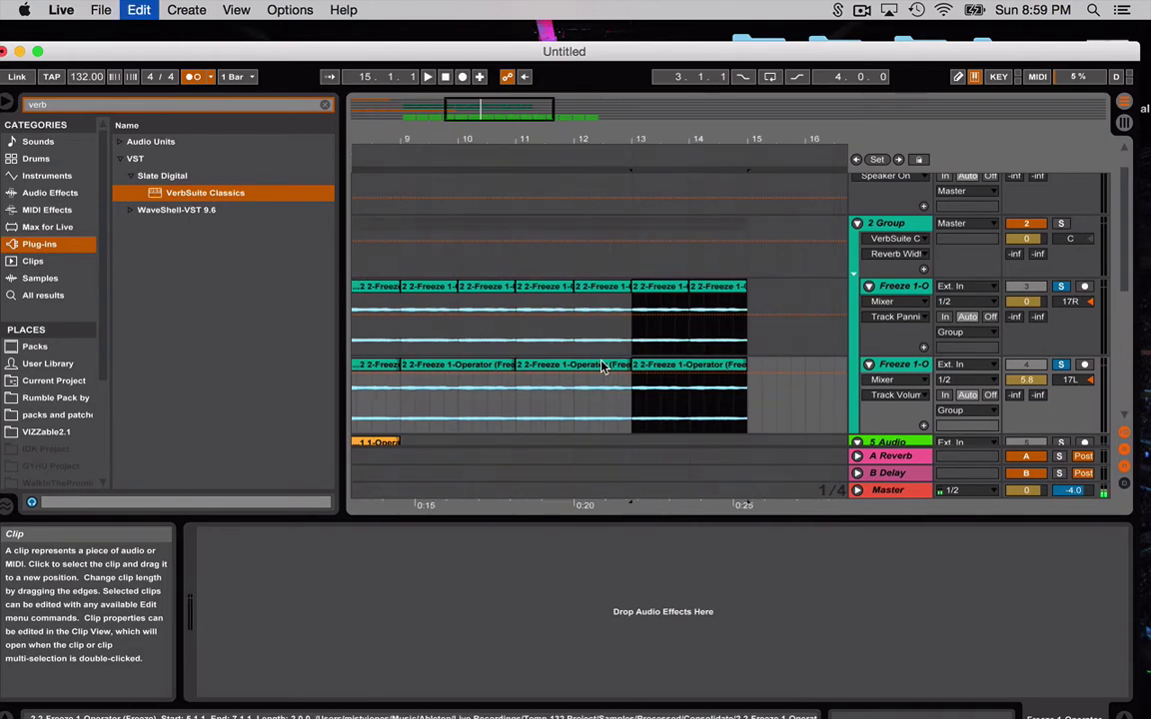
Add a Compressor after VerbSuite Classics on the 2 Group track and enable its Sidechain
{"action": "left_click", "coordinate": [874, 223]}
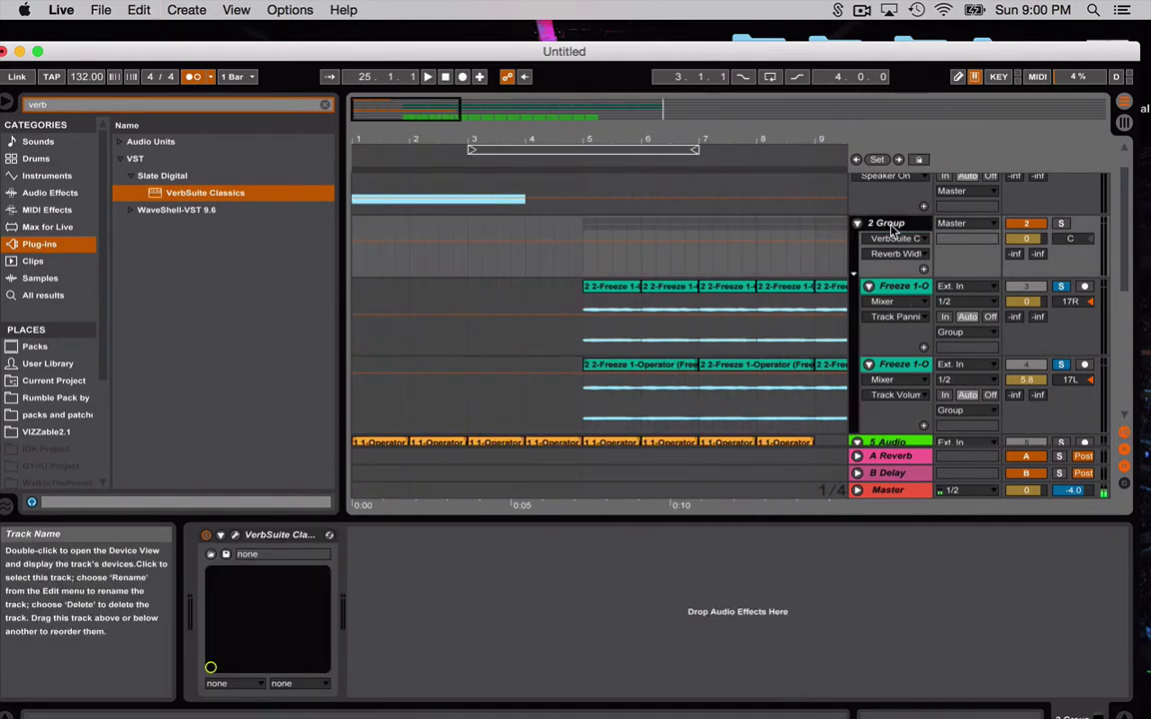
{"action": "left_click", "coordinate": [326, 103]}
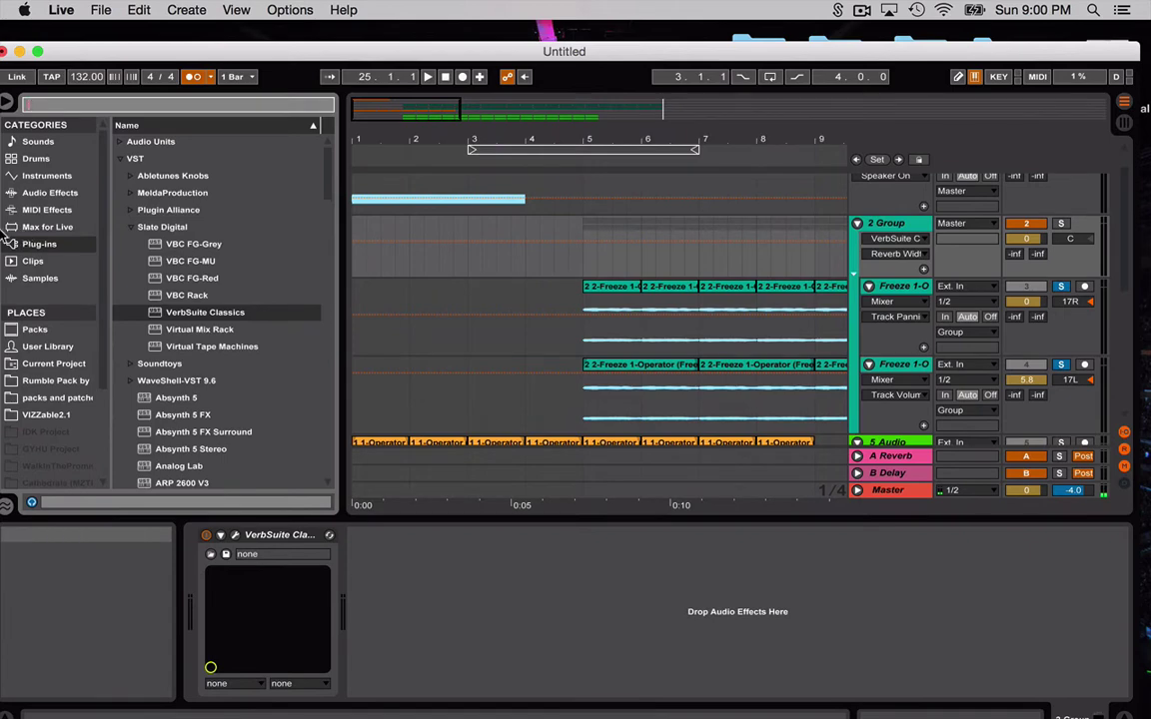
{"action": "left_click", "coordinate": [62, 193]}
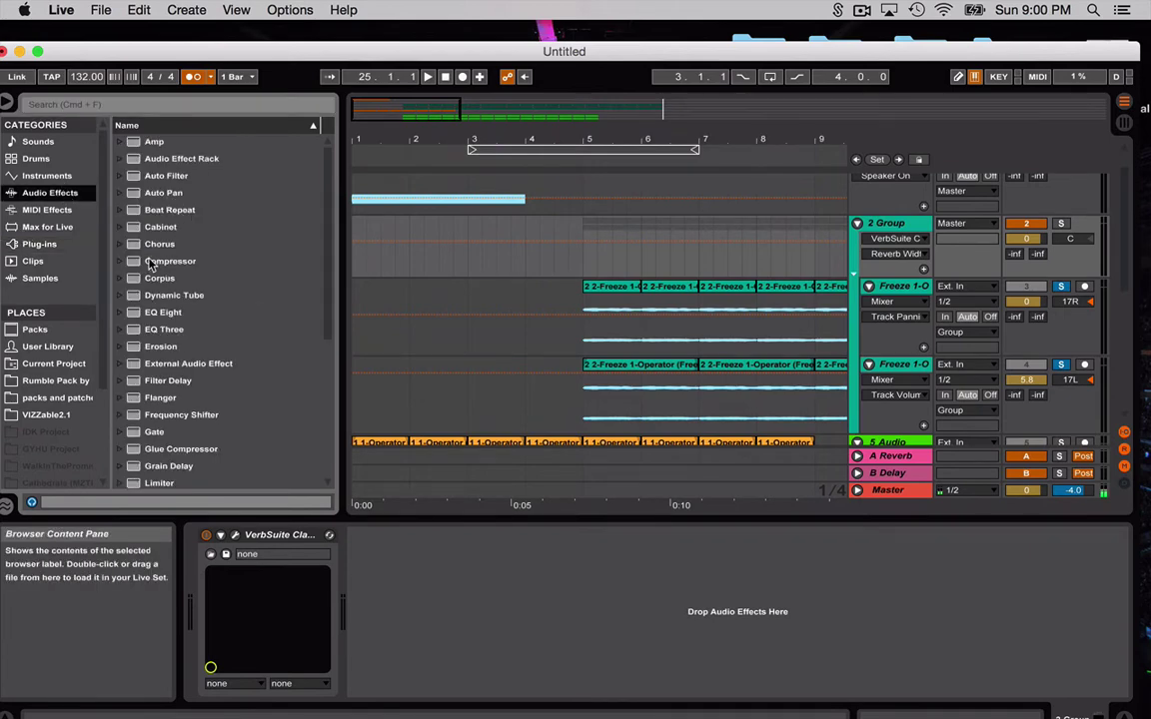
{"action": "left_click_drag", "start_coordinate": [150, 263], "coordinate": [199, 277]}
{"action": "left_click_drag", "start_coordinate": [703, 267], "coordinate": [707, 263]}
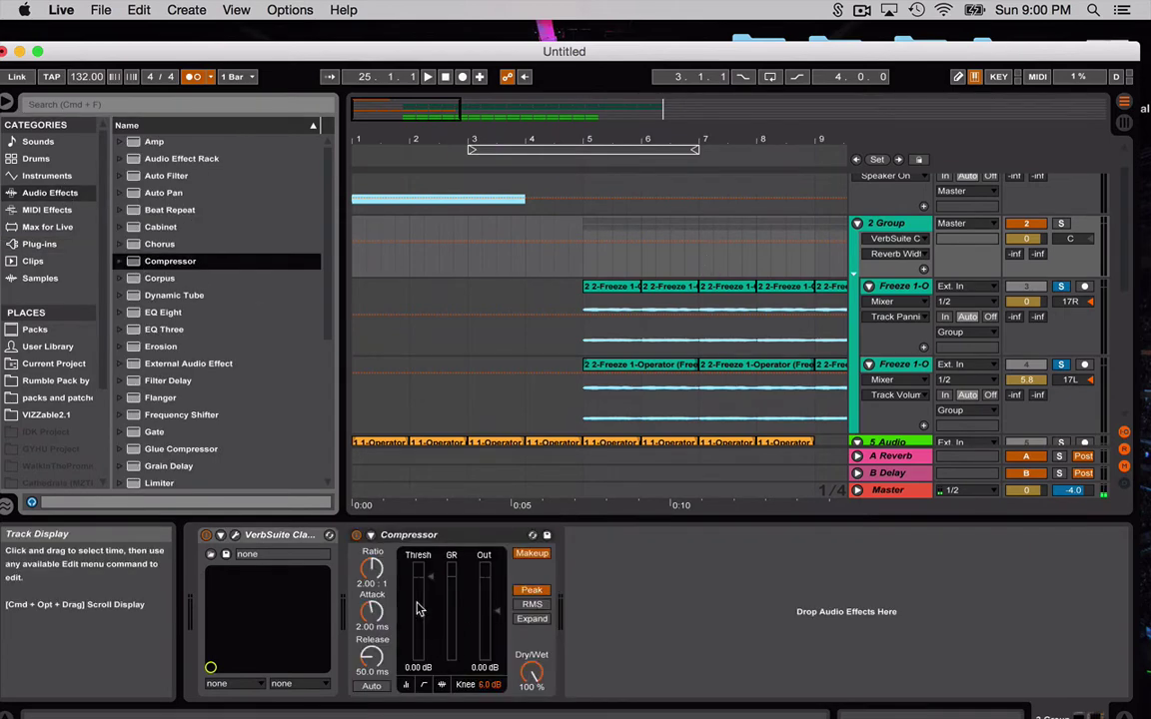
{"action": "left_click", "coordinate": [371, 536]}
{"action": "left_click", "coordinate": [382, 554]}
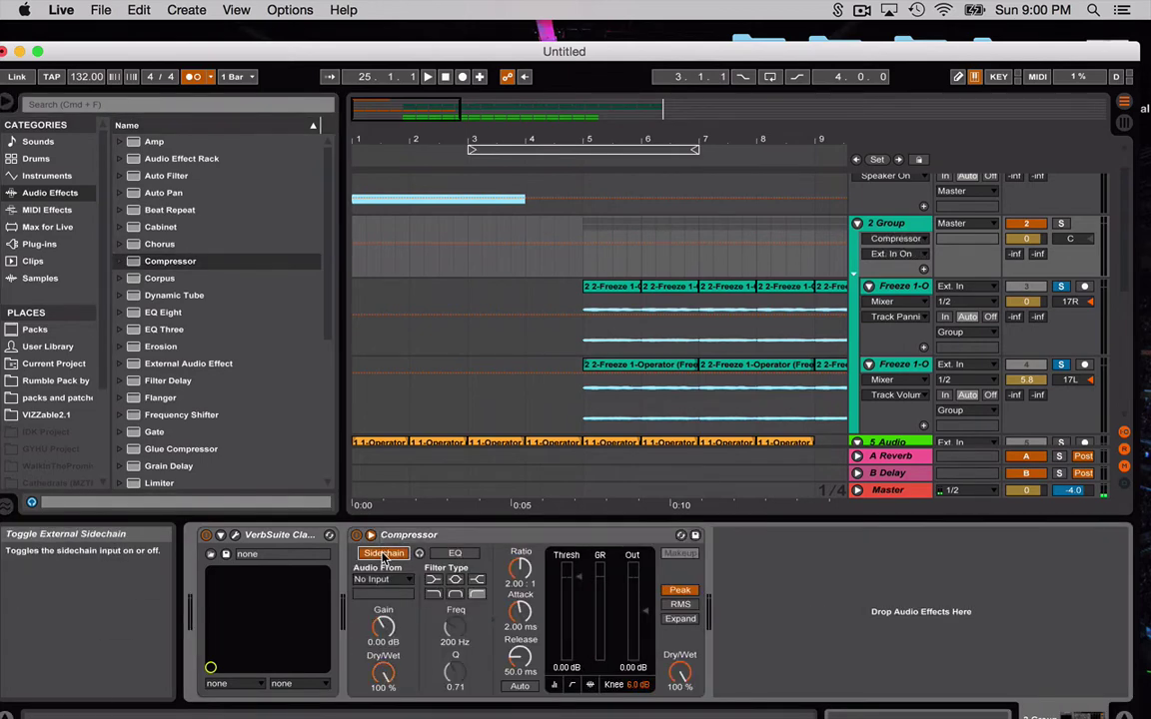
Choose the kick track as the compressor's sidechain source and lower the threshold to about -14.2 dB
{"action": "scroll", "coordinate": [856, 300], "scroll_direction": "down", "scroll_amount": 5}
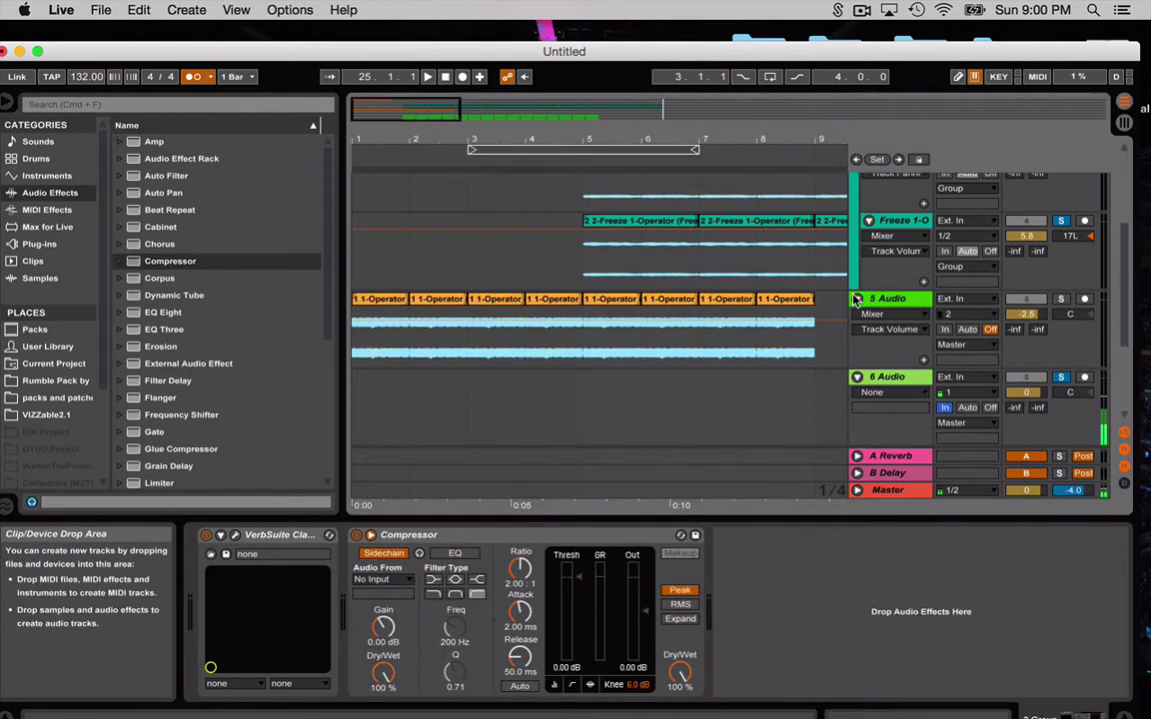
{"action": "scroll", "coordinate": [856, 299], "scroll_direction": "down", "scroll_amount": 3}
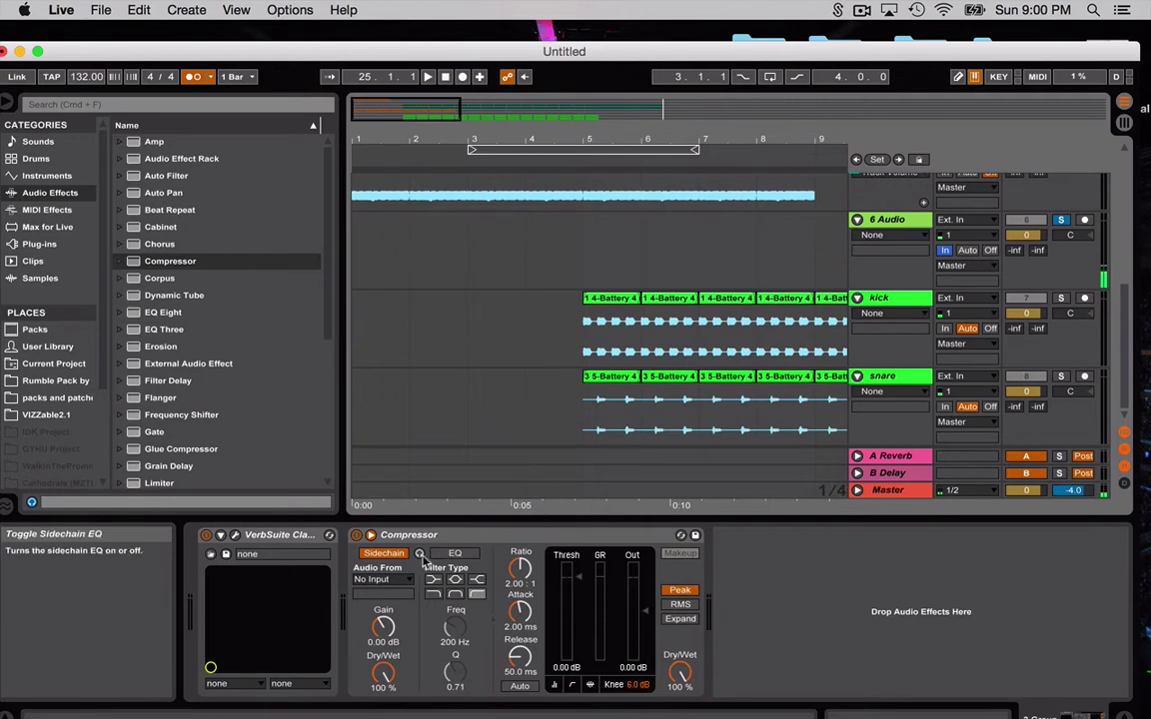
{"action": "left_click", "coordinate": [397, 581]}
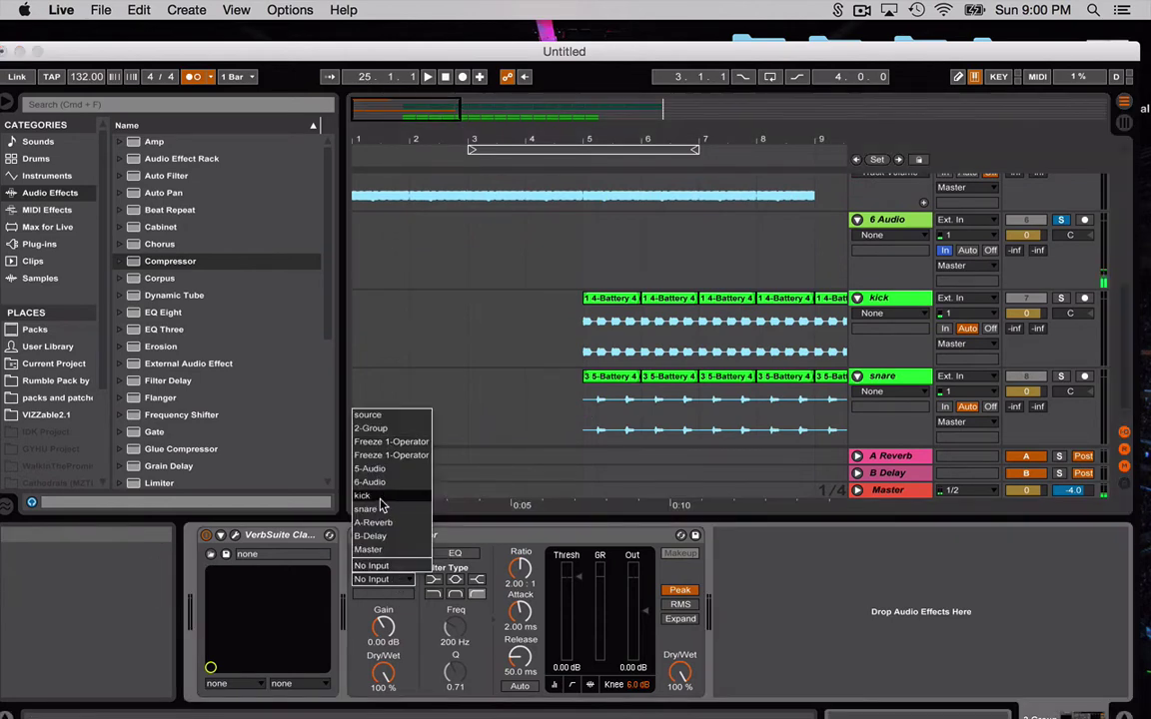
{"action": "left_click", "coordinate": [381, 497]}
{"action": "left_click_drag", "start_coordinate": [578, 576], "coordinate": [577, 593]}
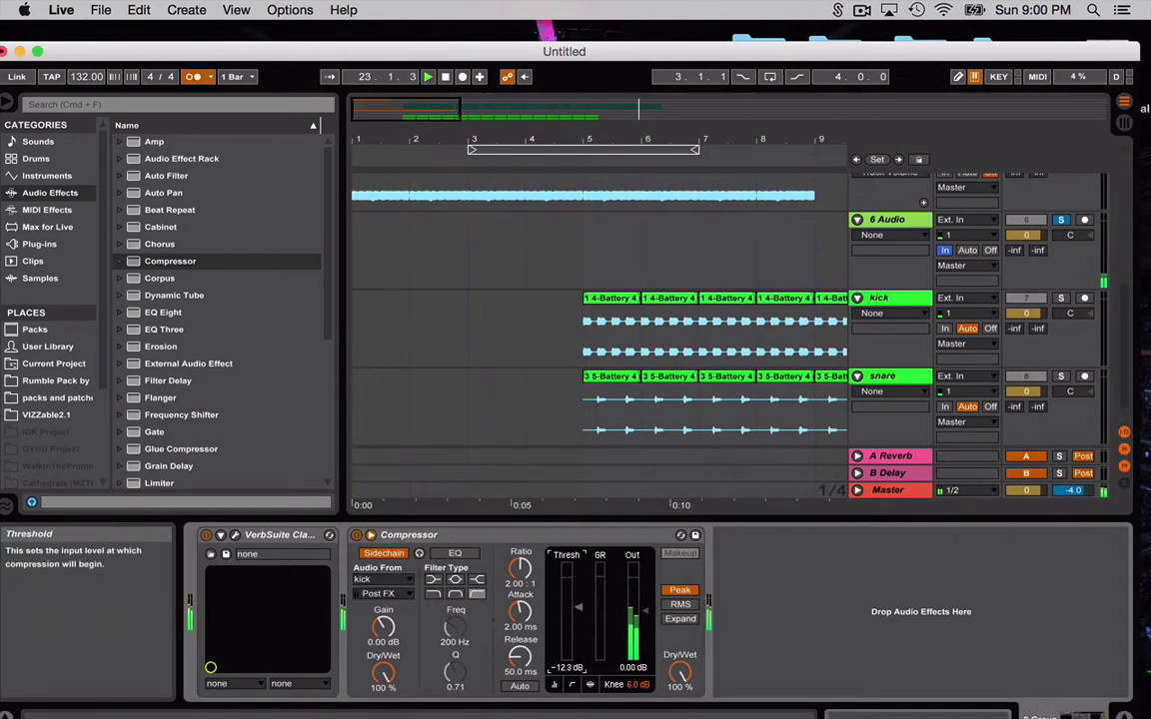
Set the playback start to bar 5 and listen to the soloed Freeze tracks with the compressor
{"action": "left_click", "coordinate": [750, 312]}
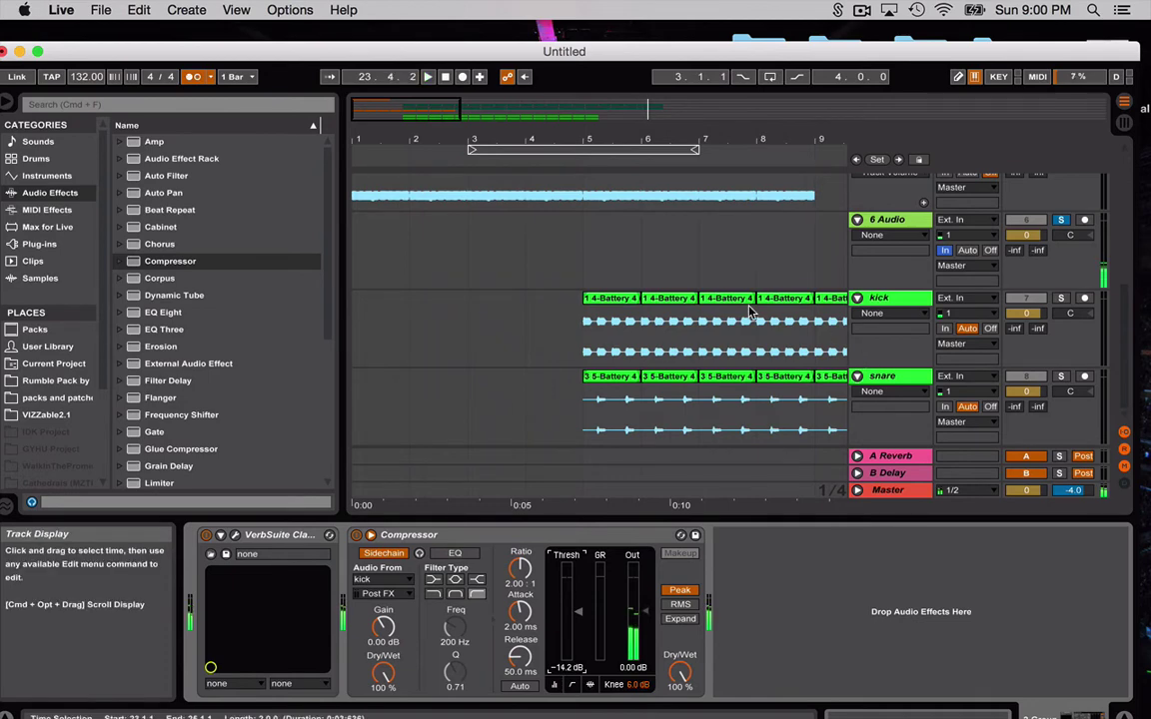
{"action": "left_click", "coordinate": [603, 407]}
{"action": "key", "text": "space"}
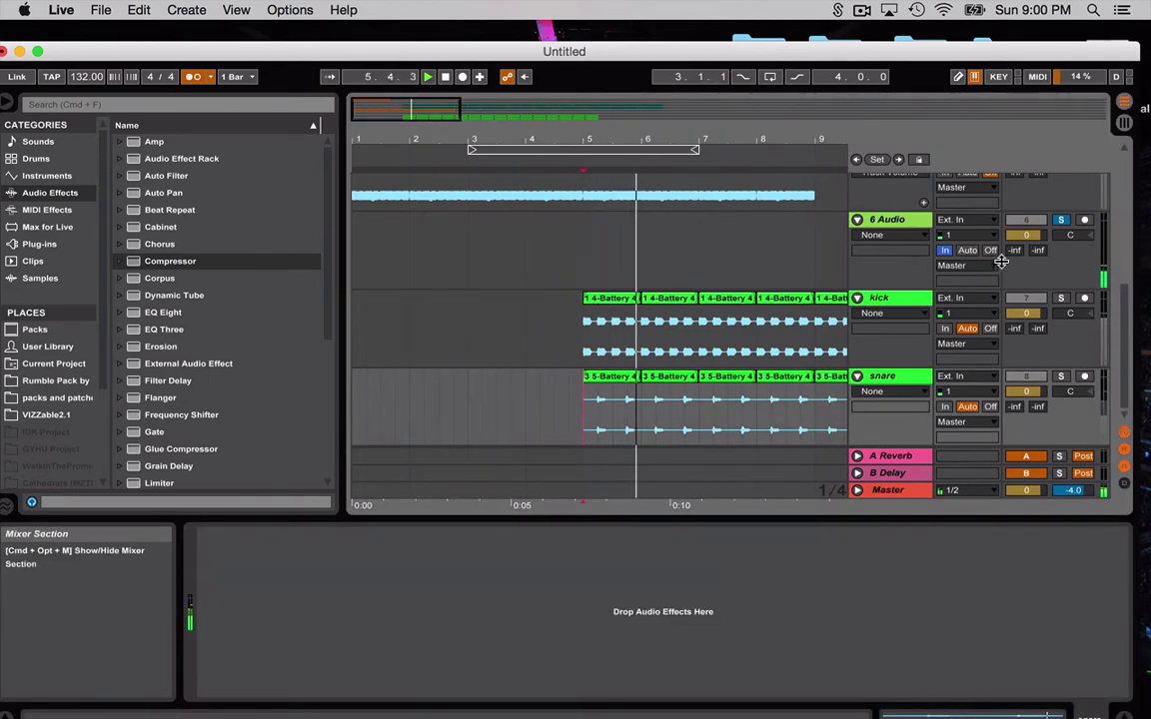
{"action": "scroll", "coordinate": [1039, 255], "scroll_direction": "right", "scroll_amount": 5}
{"action": "key", "text": "space"}
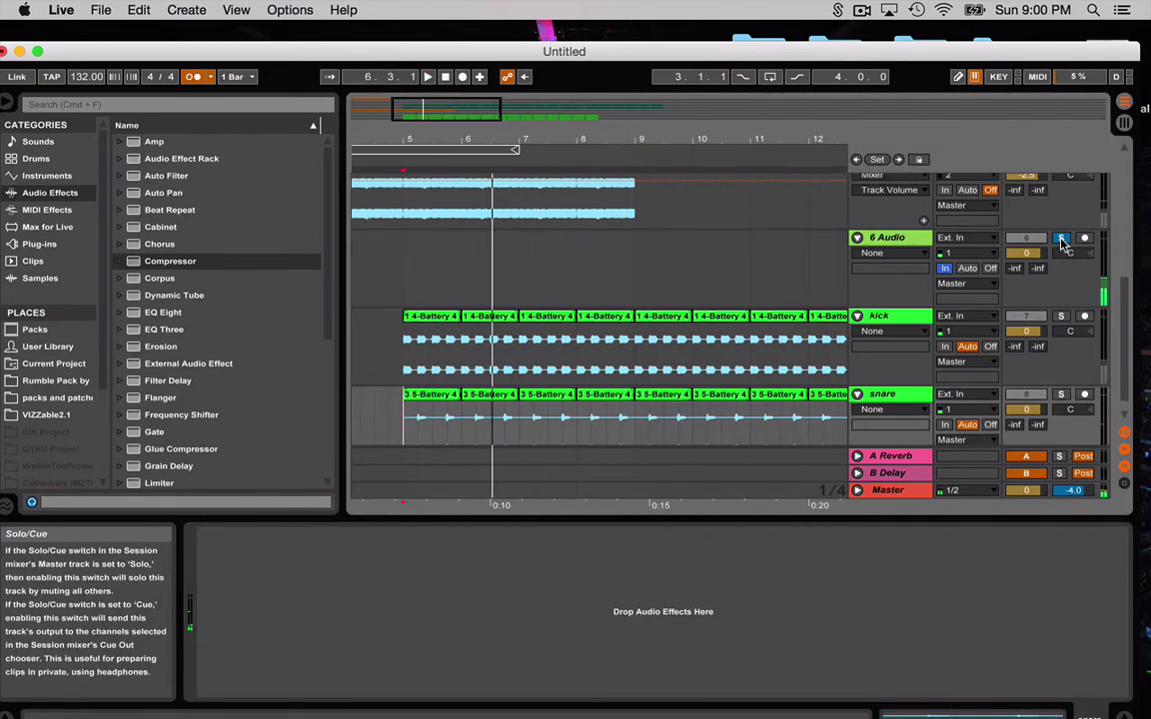
Clear the solos on both Freeze tracks and 6 Audio, and play the full arrangement
{"action": "scroll", "coordinate": [1060, 243], "scroll_direction": "up", "scroll_amount": 3}
{"action": "scroll", "coordinate": [1060, 298], "scroll_direction": "up", "scroll_amount": 5}
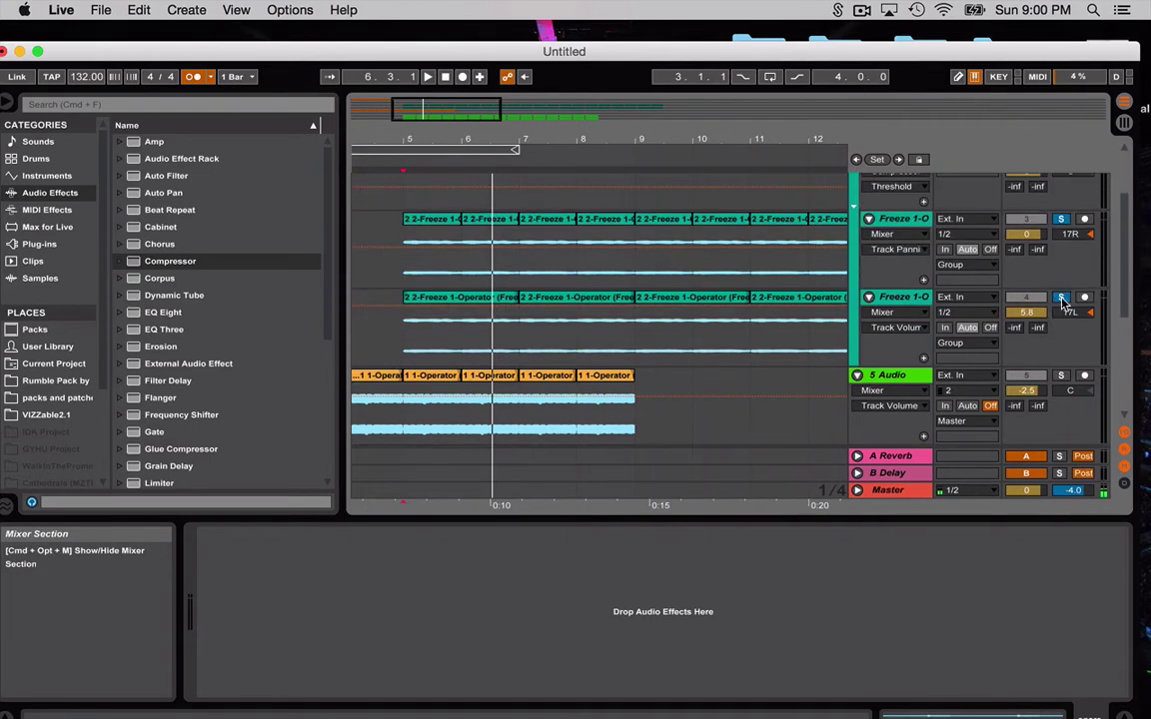
{"action": "scroll", "coordinate": [1051, 285], "scroll_direction": "down", "scroll_amount": 4}
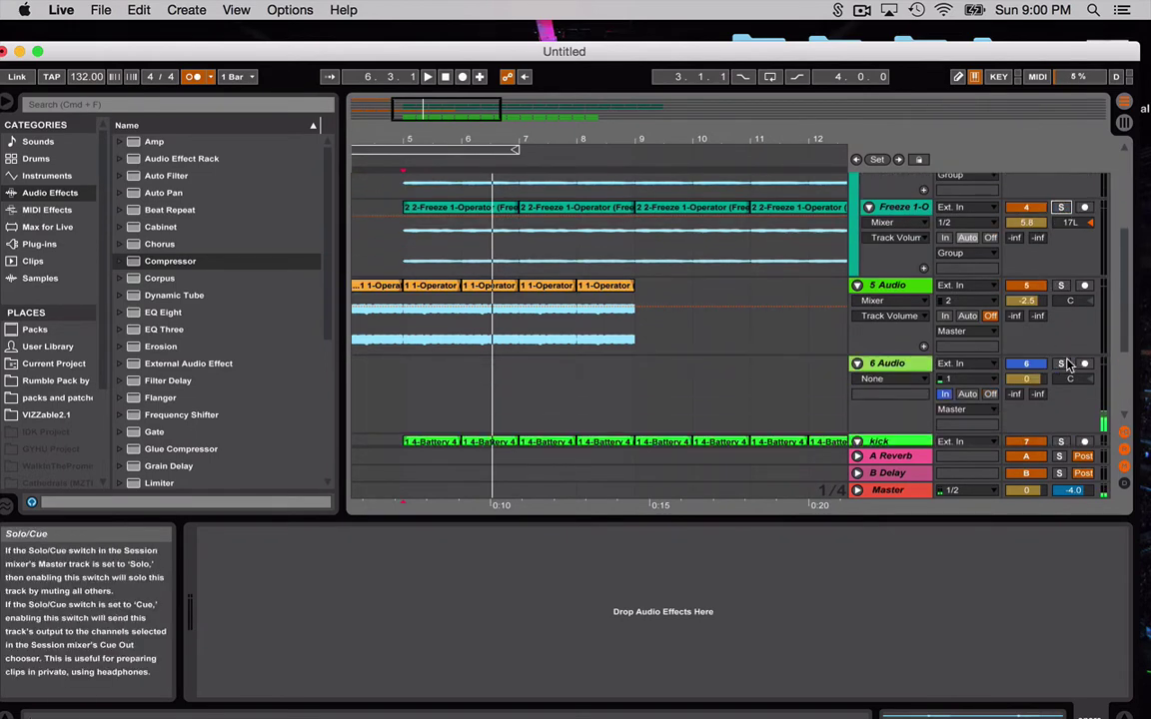
{"action": "key", "text": "space"}
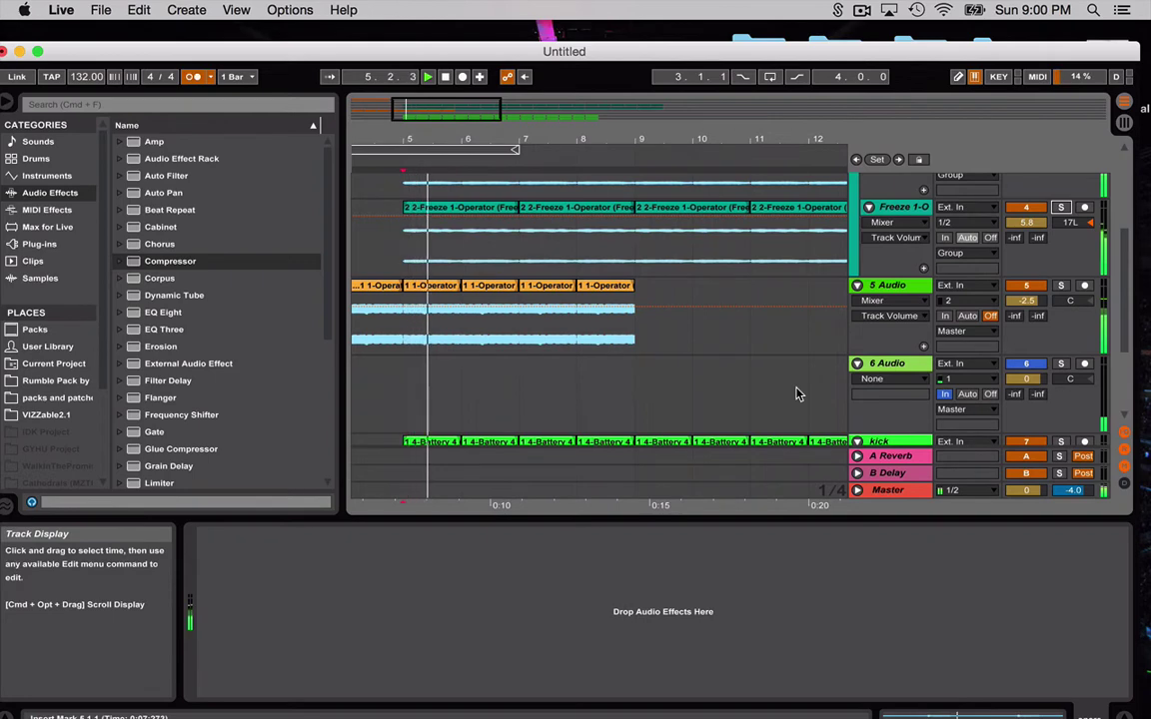
Solo both Freeze tracks, the kick and 6 Audio, and play them together from bar 5
{"action": "scroll", "coordinate": [1061, 240], "scroll_direction": "up", "scroll_amount": 5}
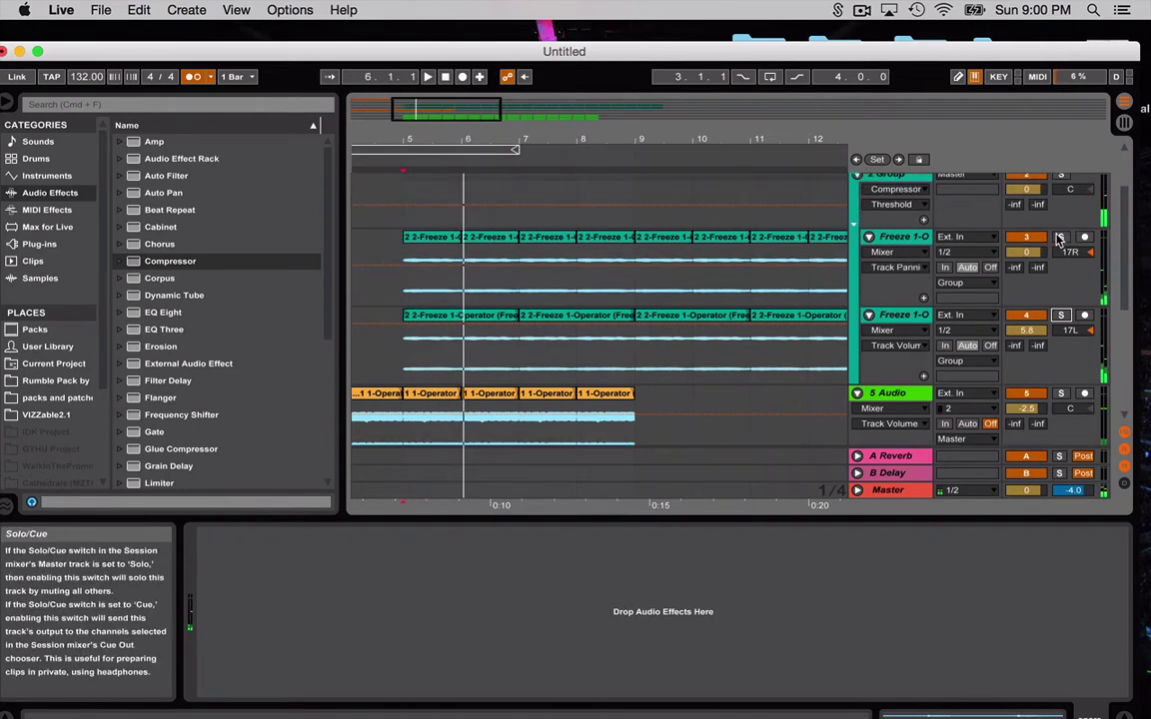
{"action": "scroll", "coordinate": [1058, 290], "scroll_direction": "down", "scroll_amount": 9}
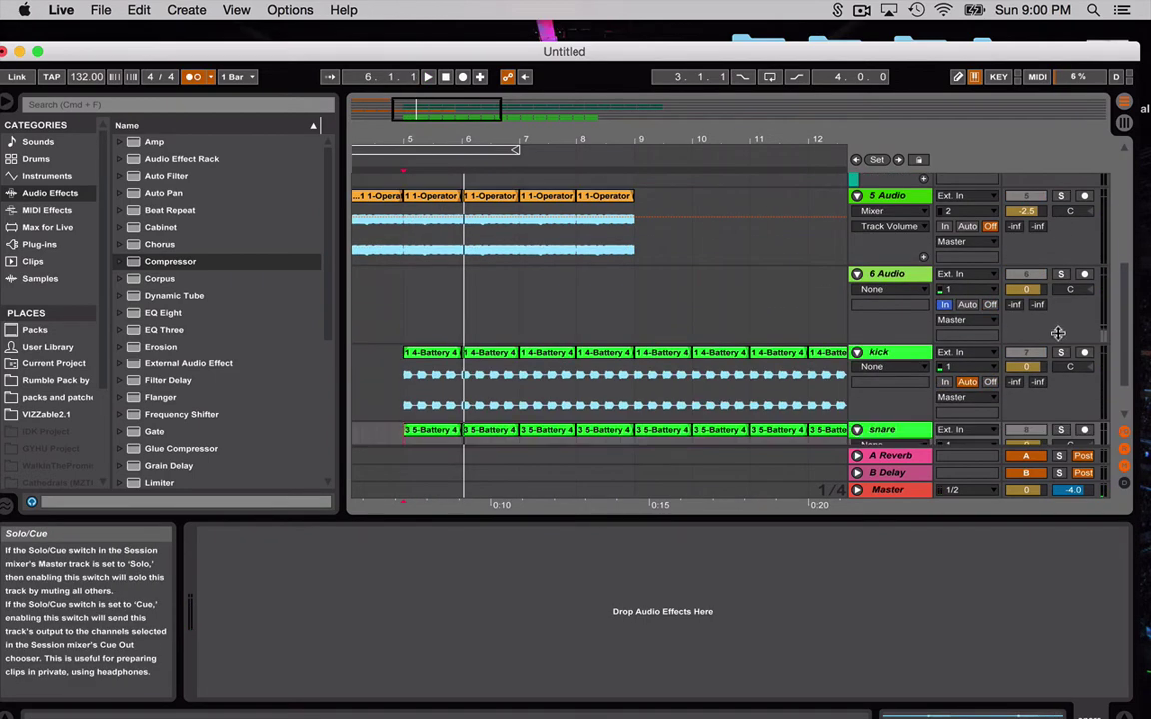
{"action": "scroll", "coordinate": [1065, 362], "scroll_direction": "down", "scroll_amount": 3}
{"action": "scroll", "coordinate": [1070, 359], "scroll_direction": "up", "scroll_amount": 2}
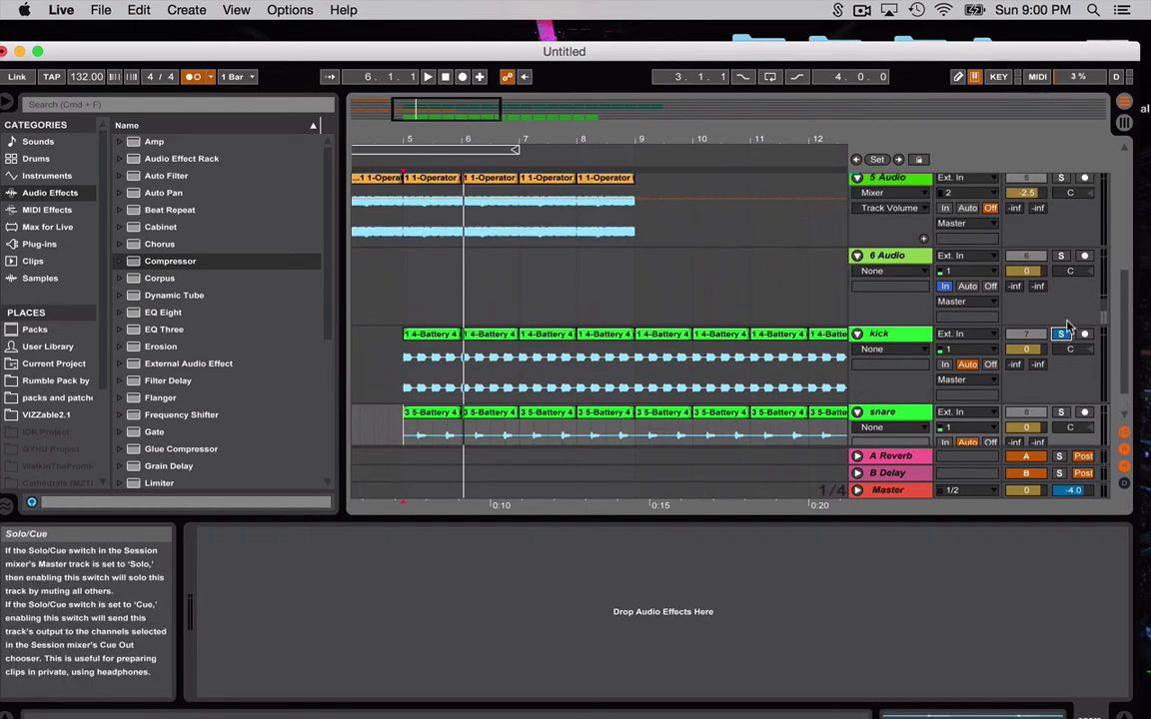
{"action": "left_click", "coordinate": [1061, 257]}
{"action": "key", "text": "space"}
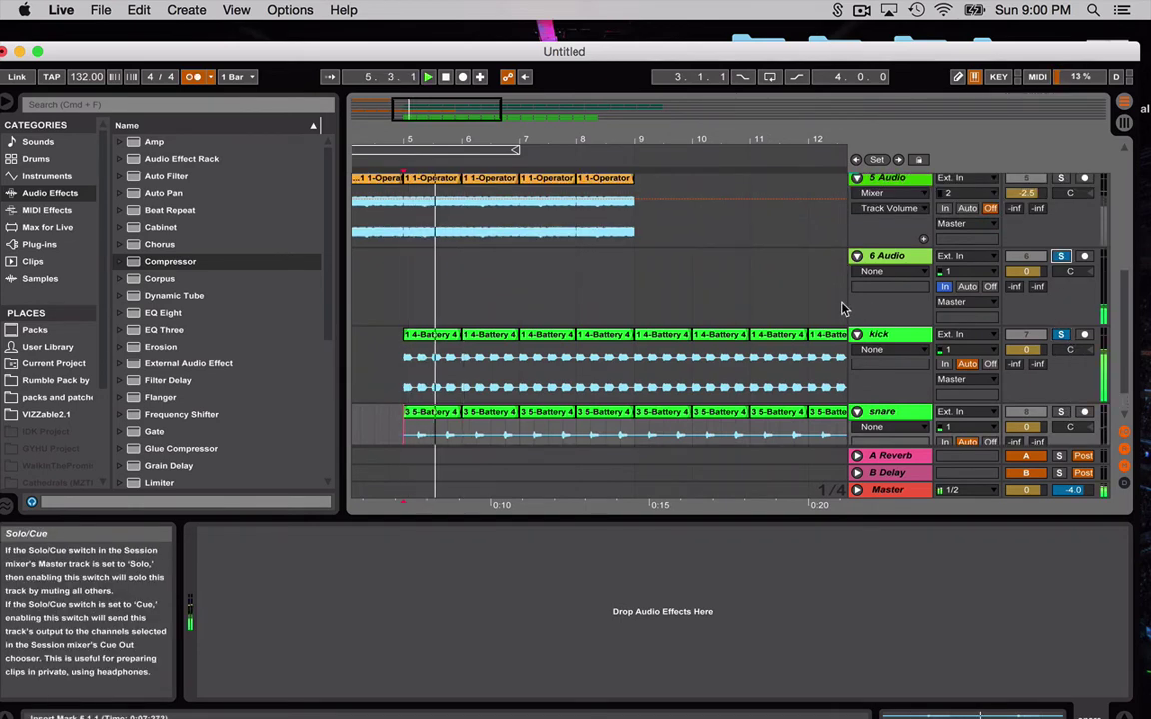
Lower the 2 Group compressor's threshold to -28.1 dB, raise its ratio to about 3.07:1, and replay from bar 5
{"action": "scroll", "coordinate": [724, 333], "scroll_direction": "up", "scroll_amount": 5}
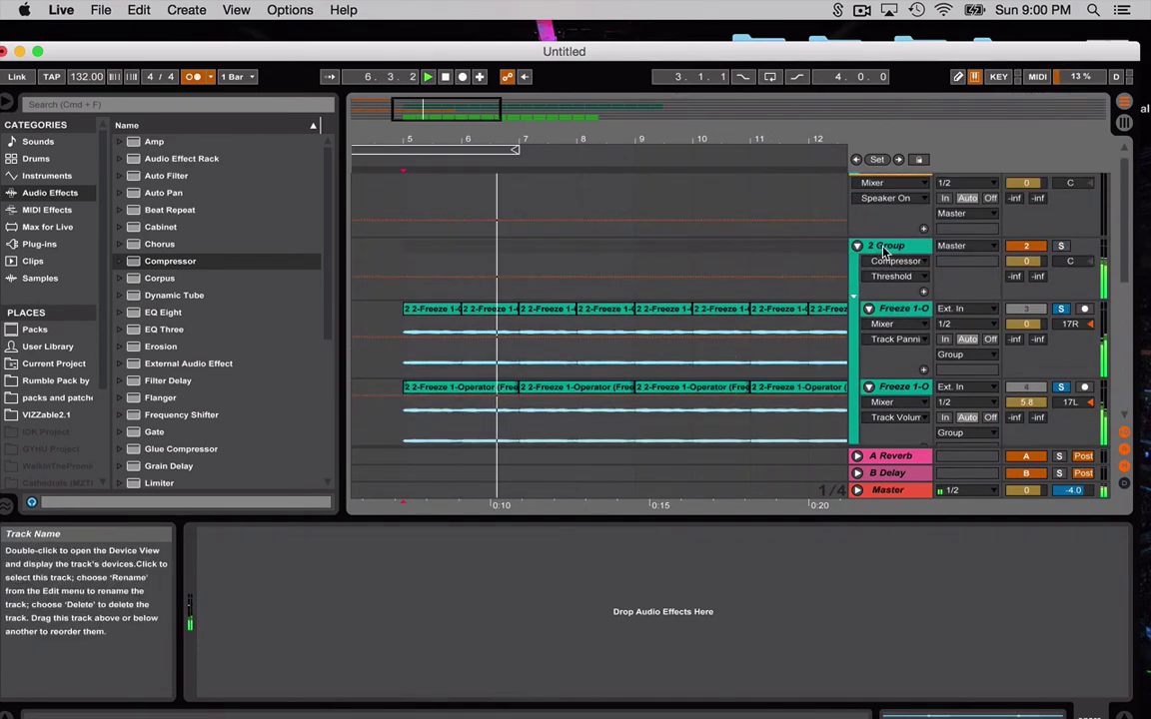
{"action": "left_click", "coordinate": [884, 248]}
{"action": "left_click_drag", "start_coordinate": [566, 611], "coordinate": [566, 657]}
{"action": "left_click", "coordinate": [519, 570]}
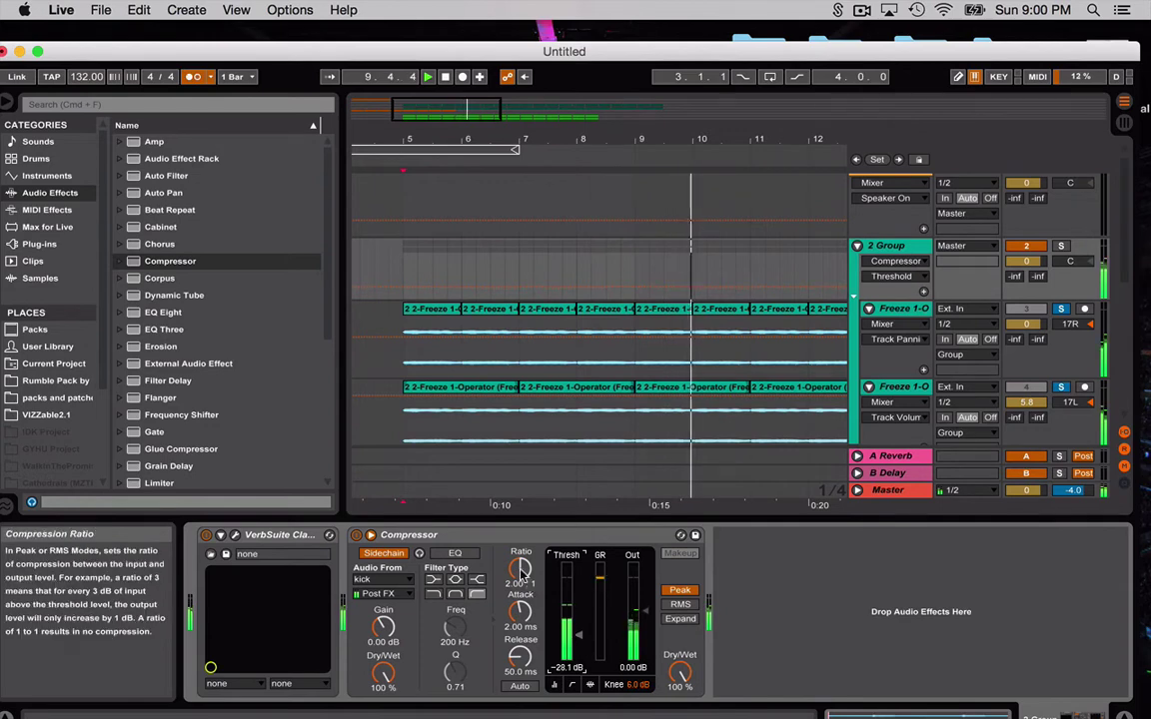
{"action": "key", "text": "space"}
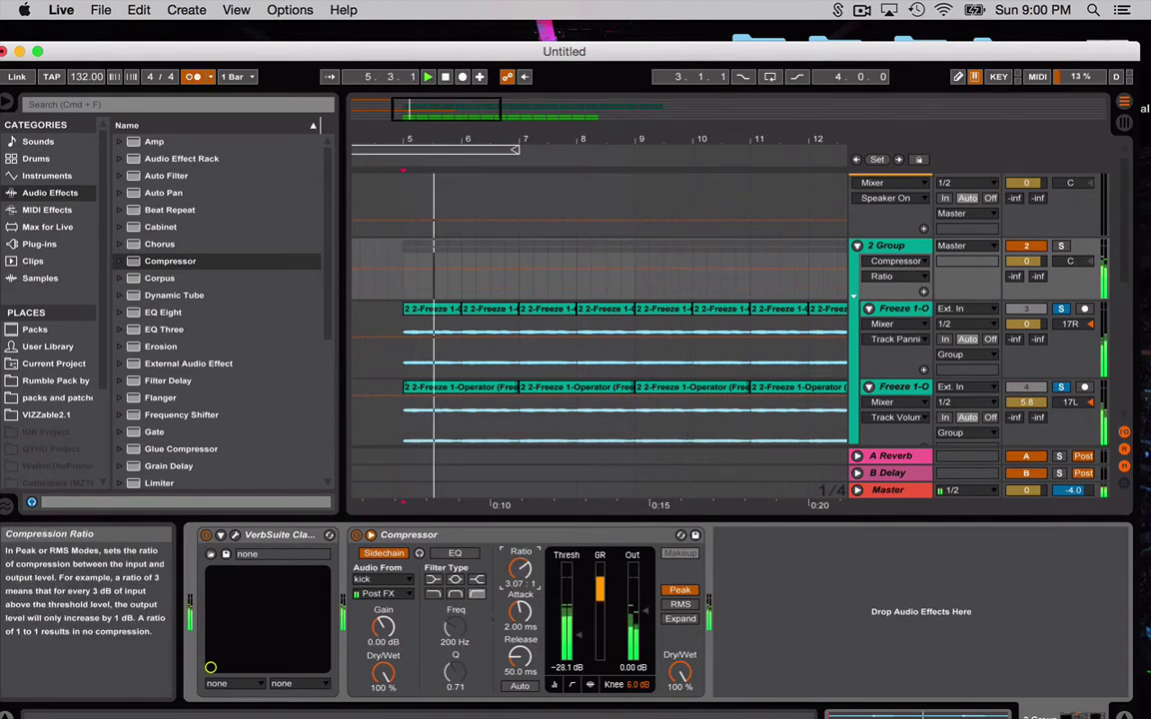
Clear the track solos, turn off the metronome, and play the full arrangement from bar 1
{"action": "left_click", "coordinate": [896, 248]}
{"action": "left_click", "coordinate": [1058, 310]}
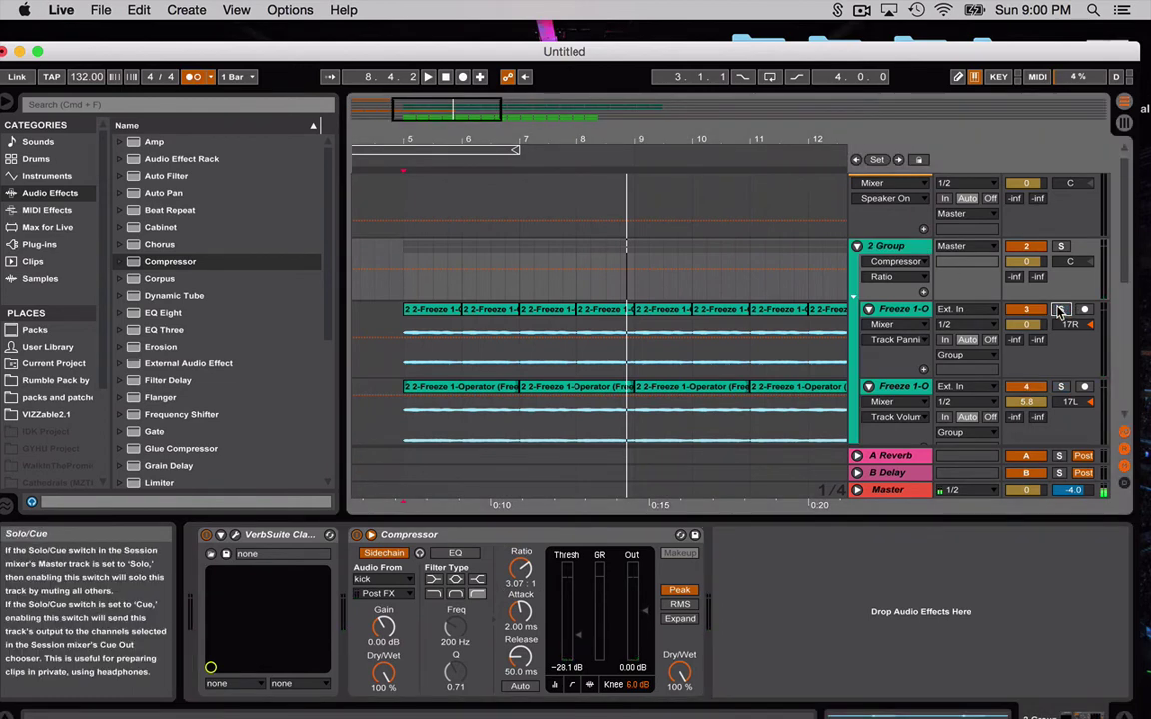
{"action": "scroll", "coordinate": [604, 357], "scroll_direction": "down", "scroll_amount": 5}
{"action": "scroll", "coordinate": [579, 340], "scroll_direction": "left", "scroll_amount": 5}
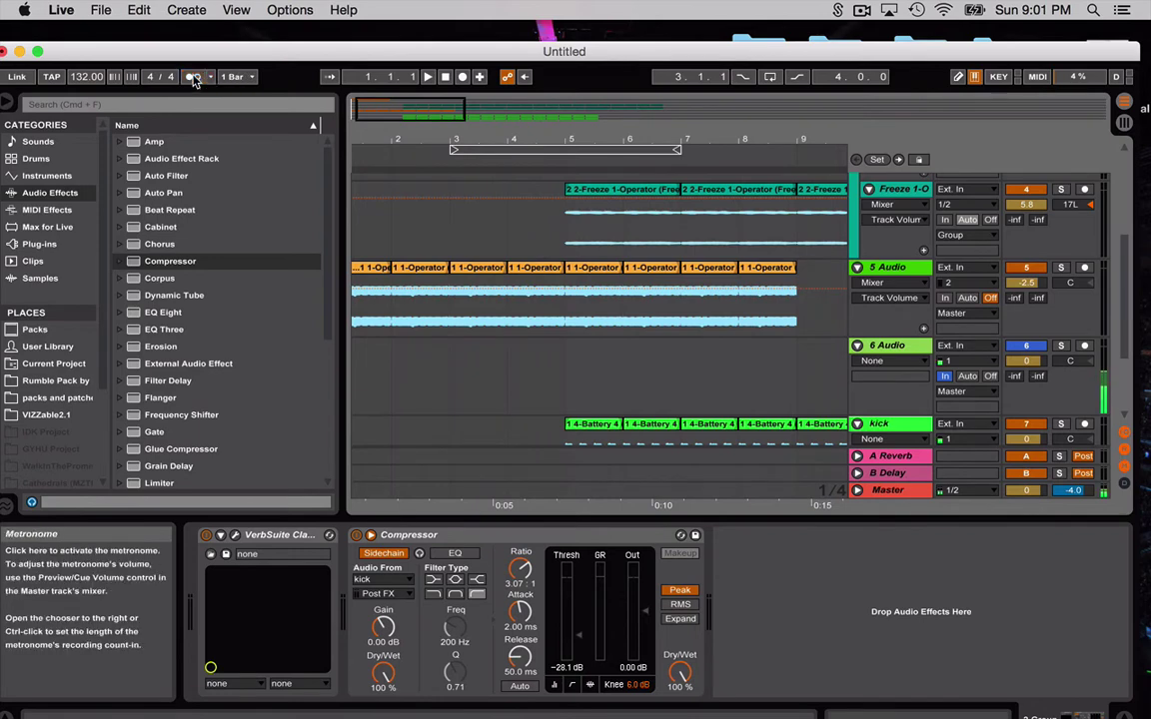
{"action": "key", "text": "space"}
Lower the 2 Group volume to about -0.9 dB during playback and check the track levels in the Session mixer
{"action": "scroll", "coordinate": [700, 325], "scroll_direction": "up", "scroll_amount": 2}
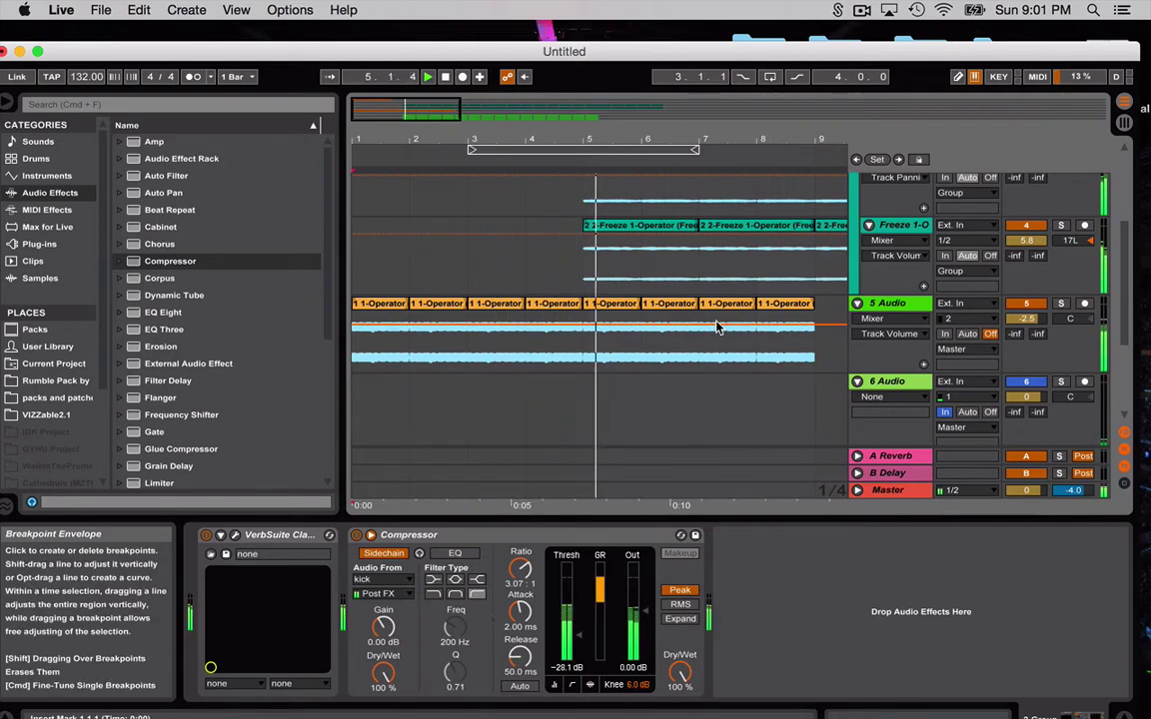
{"action": "scroll", "coordinate": [716, 327], "scroll_direction": "right", "scroll_amount": 4}
{"action": "scroll", "coordinate": [717, 327], "scroll_direction": "up", "scroll_amount": 5}
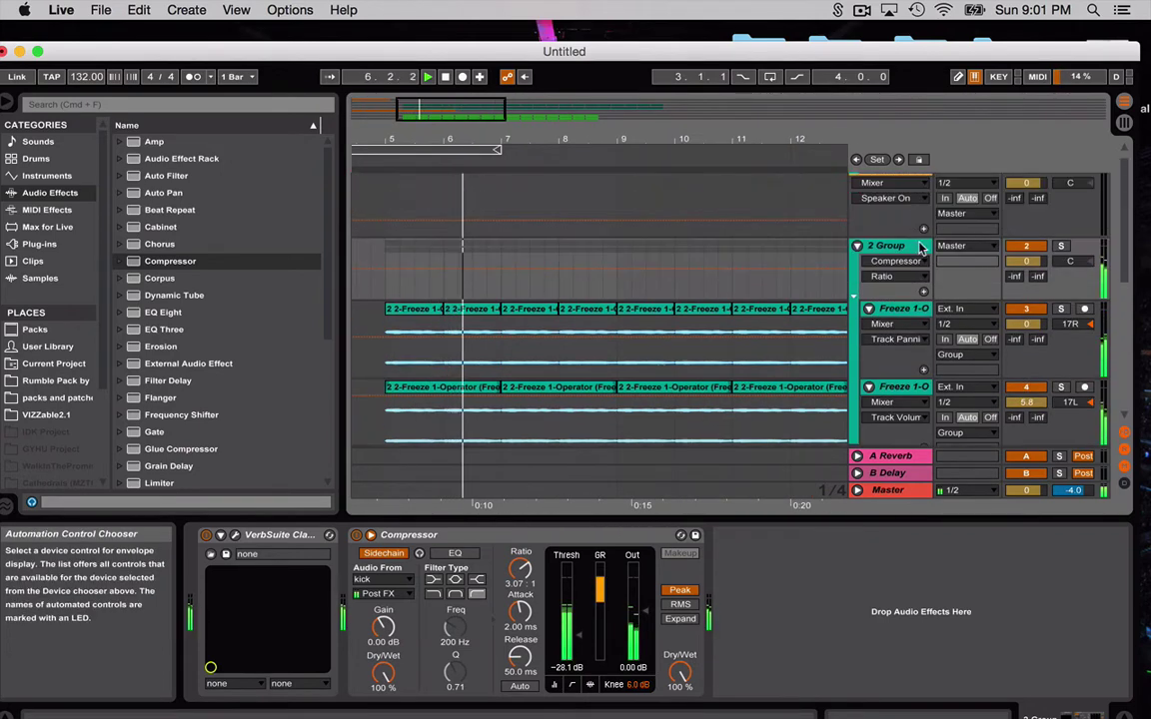
{"action": "left_click_drag", "start_coordinate": [1039, 259], "coordinate": [1039, 267]}
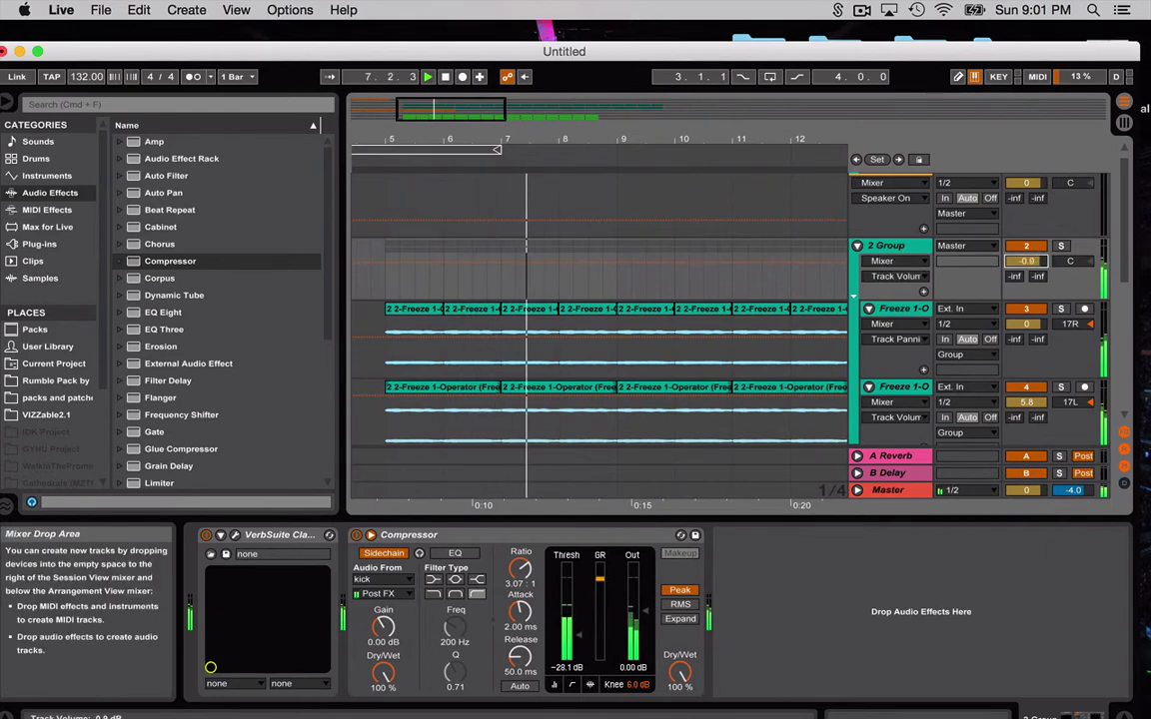
{"action": "key", "text": "Tab"}
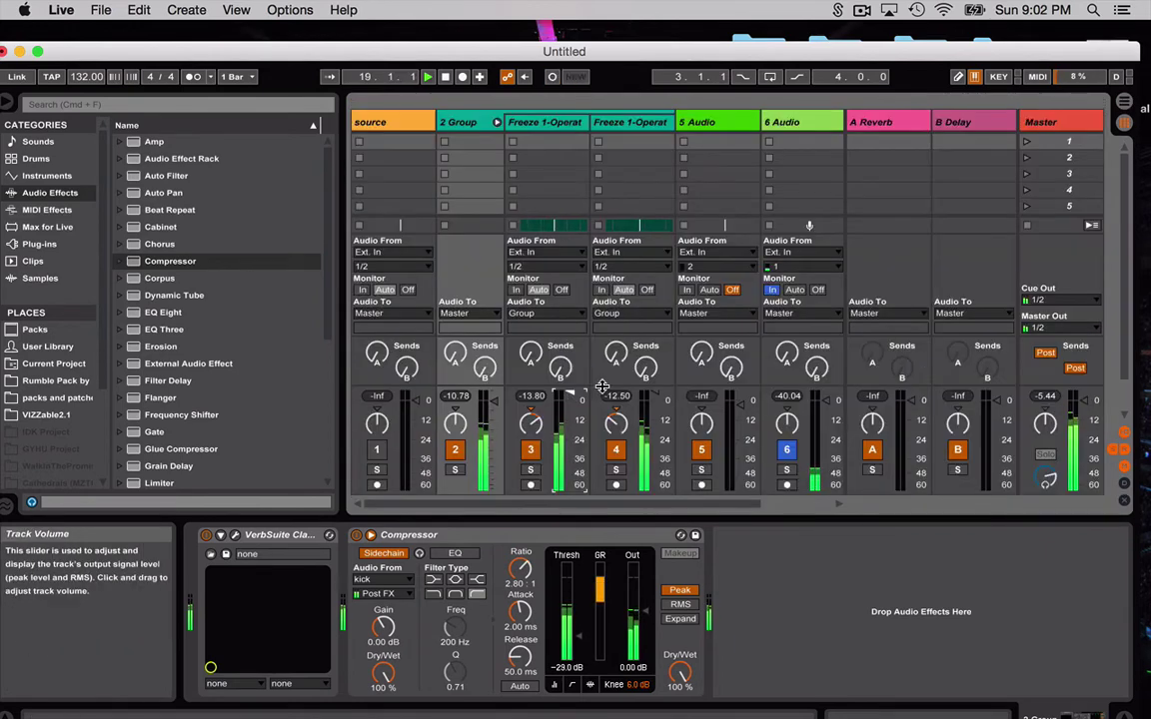
{"action": "key", "text": "Tab"}
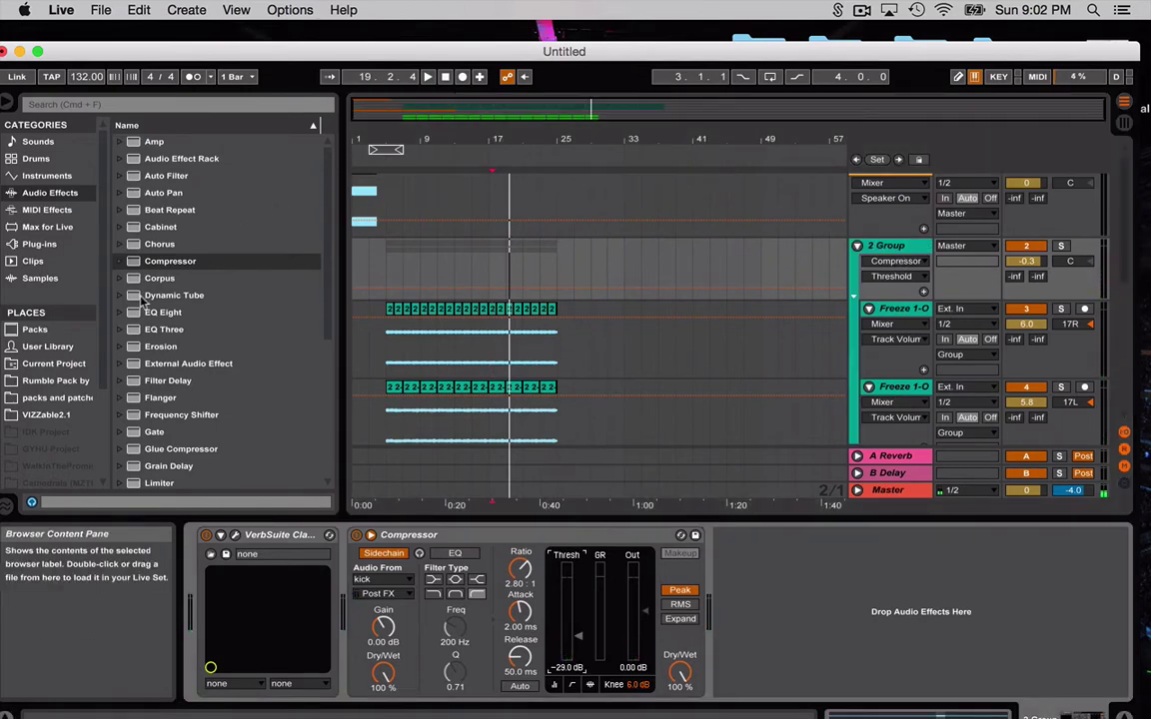
Add an EQ Eight after the 2 Group compressor, make filter 1 a low cut at about 106 Hz, and play it
{"action": "left_click_drag", "start_coordinate": [150, 312], "coordinate": [840, 662]}
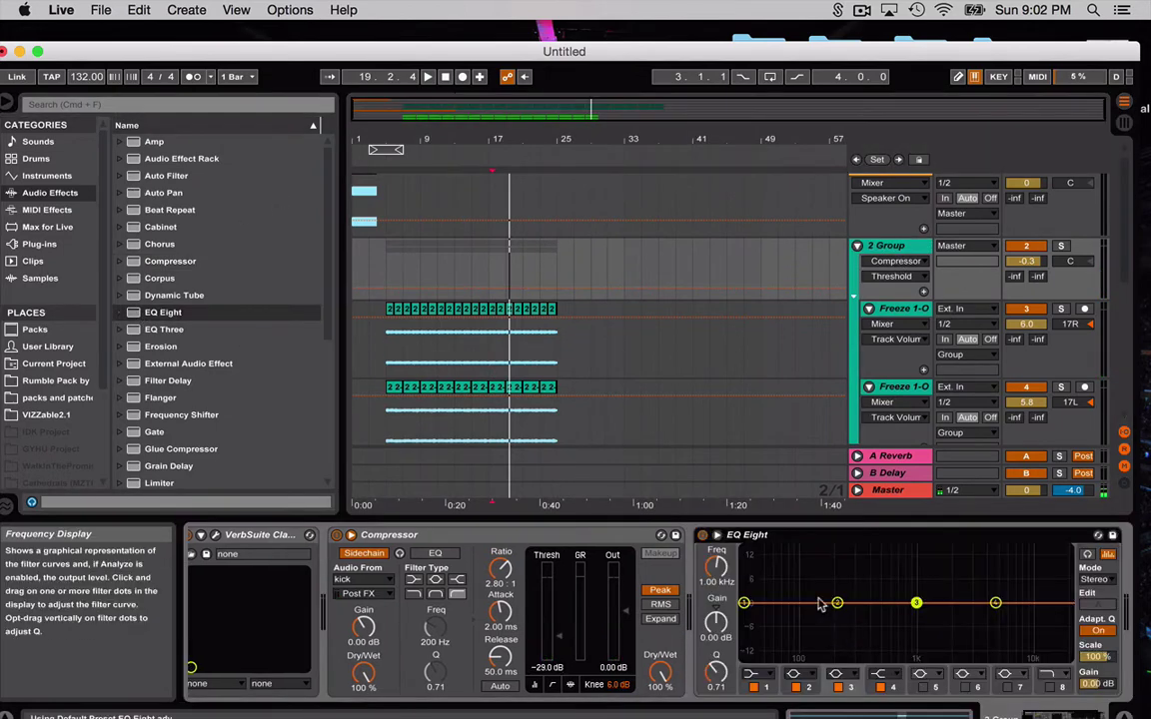
{"action": "left_click", "coordinate": [751, 676]}
{"action": "left_click", "coordinate": [747, 609]}
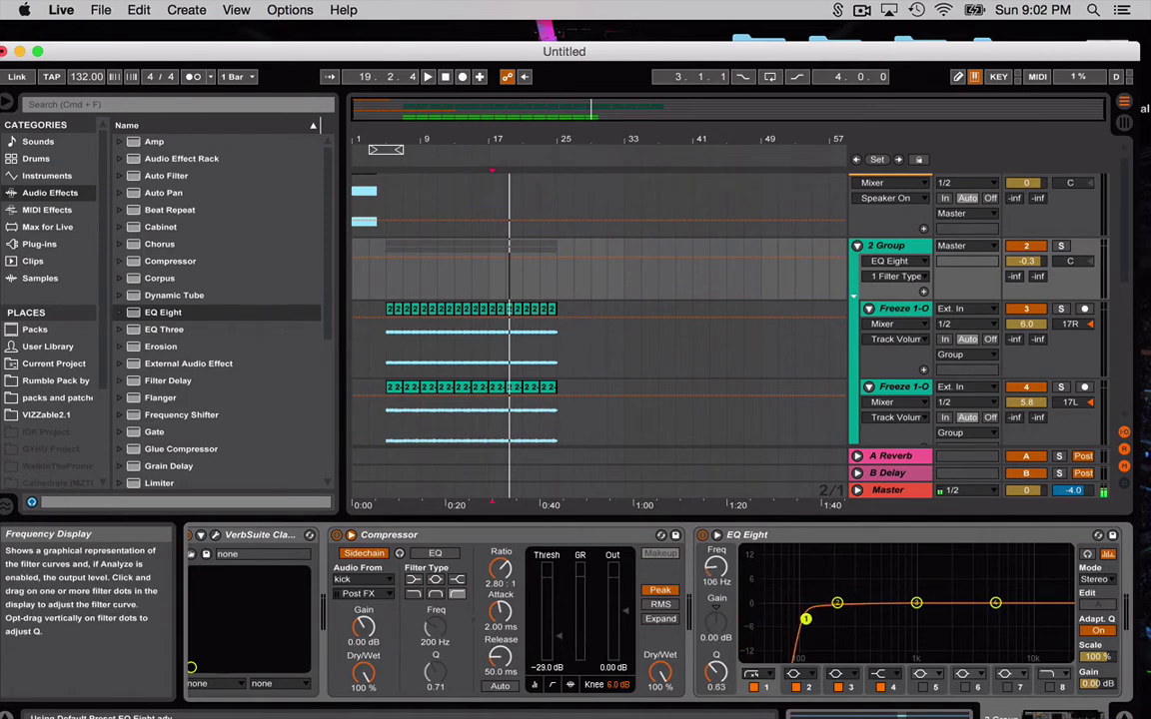
{"action": "key", "text": "space"}
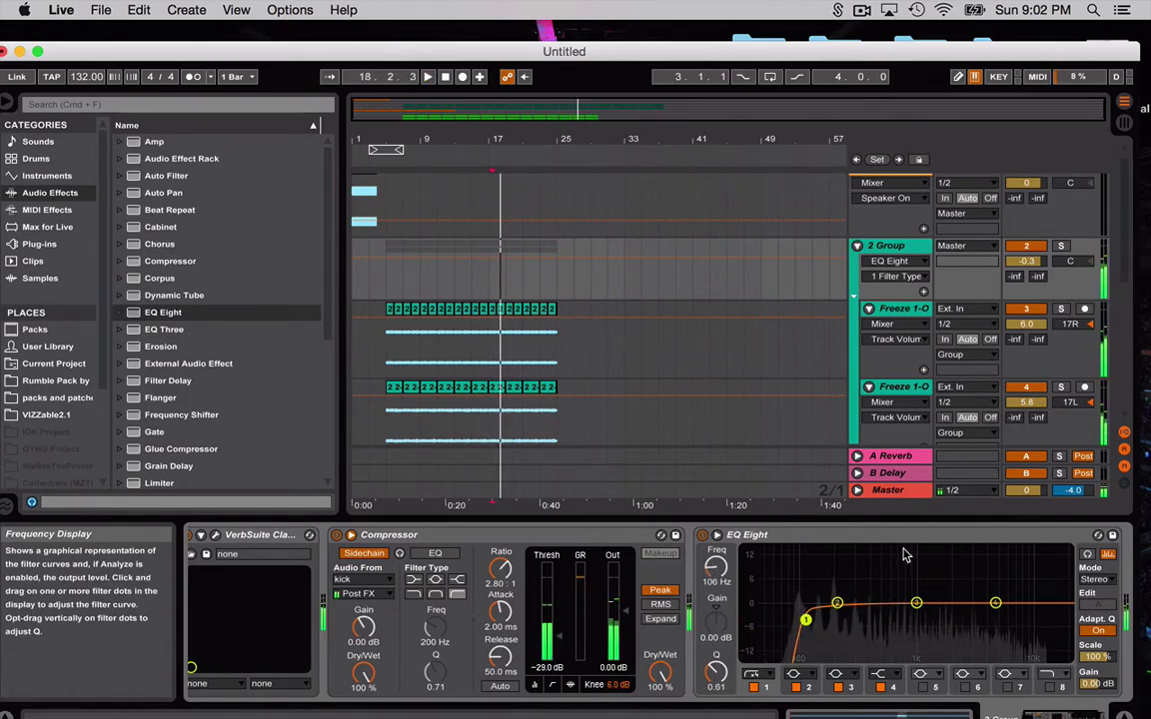
Add a second EQ Eight to the end of the 2 Group chain and set it to M/S mode, editing the side signal
{"action": "scroll", "coordinate": [904, 554], "scroll_direction": "right", "scroll_amount": 3}
{"action": "left_click_drag", "start_coordinate": [144, 316], "coordinate": [1073, 609]}
{"action": "left_click", "coordinate": [1094, 579]}
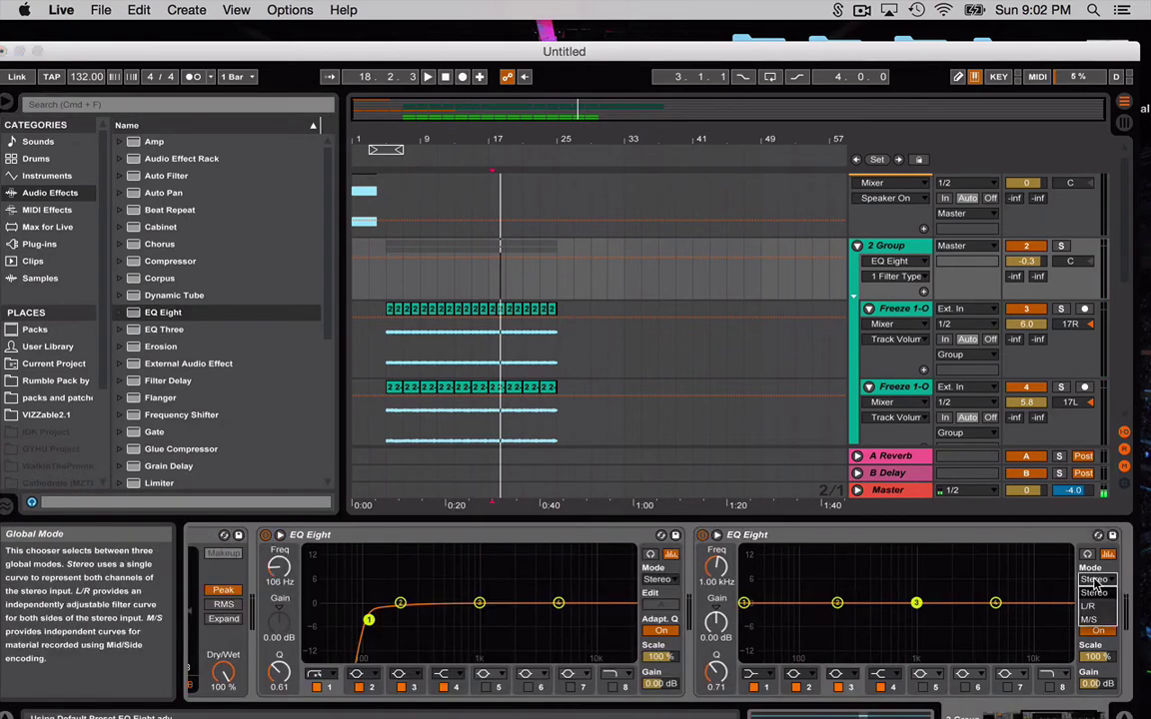
{"action": "left_click", "coordinate": [1096, 619]}
{"action": "left_click", "coordinate": [1096, 604]}
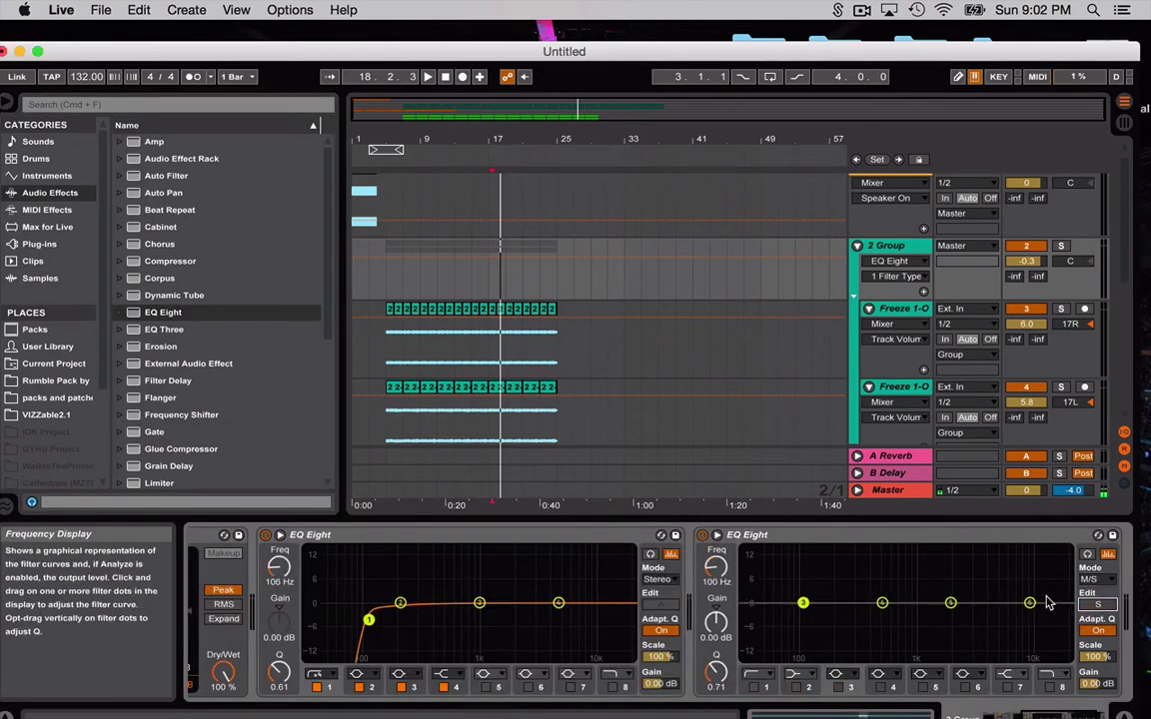
Make side filter 6 a high shelf at about 1.67 kHz with 5.83 dB gain, and set the 2 Group volume to -1.5 dB
{"action": "left_click", "coordinate": [962, 677]}
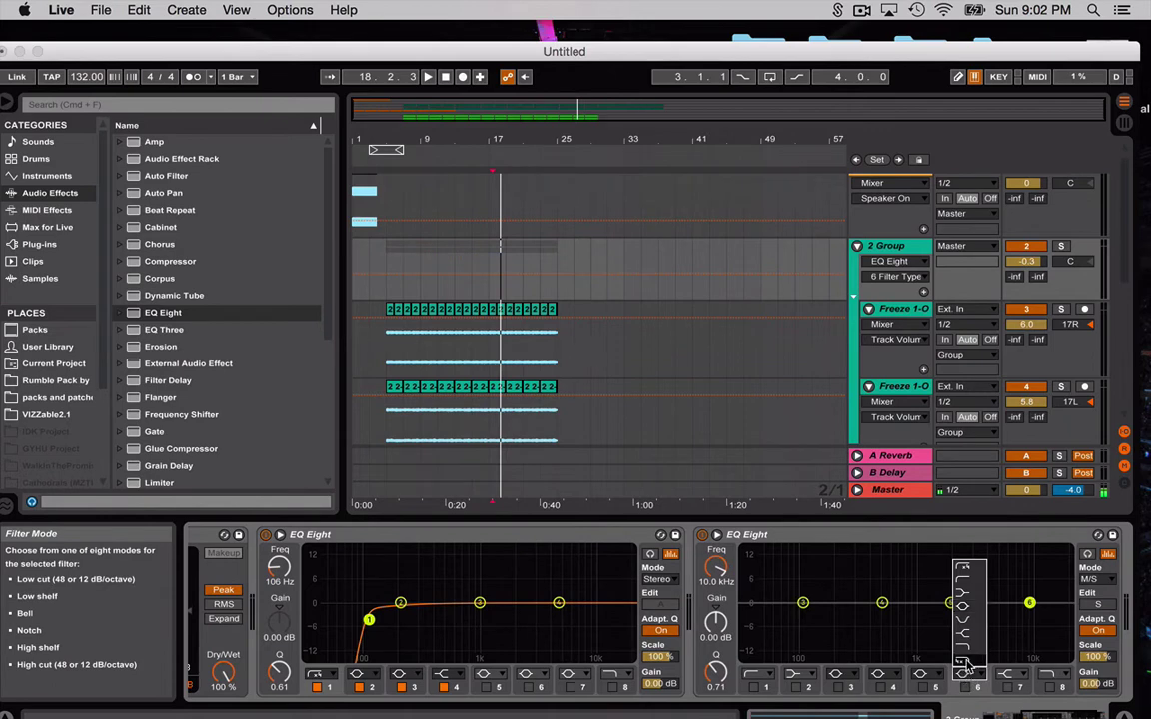
{"action": "left_click", "coordinate": [964, 632]}
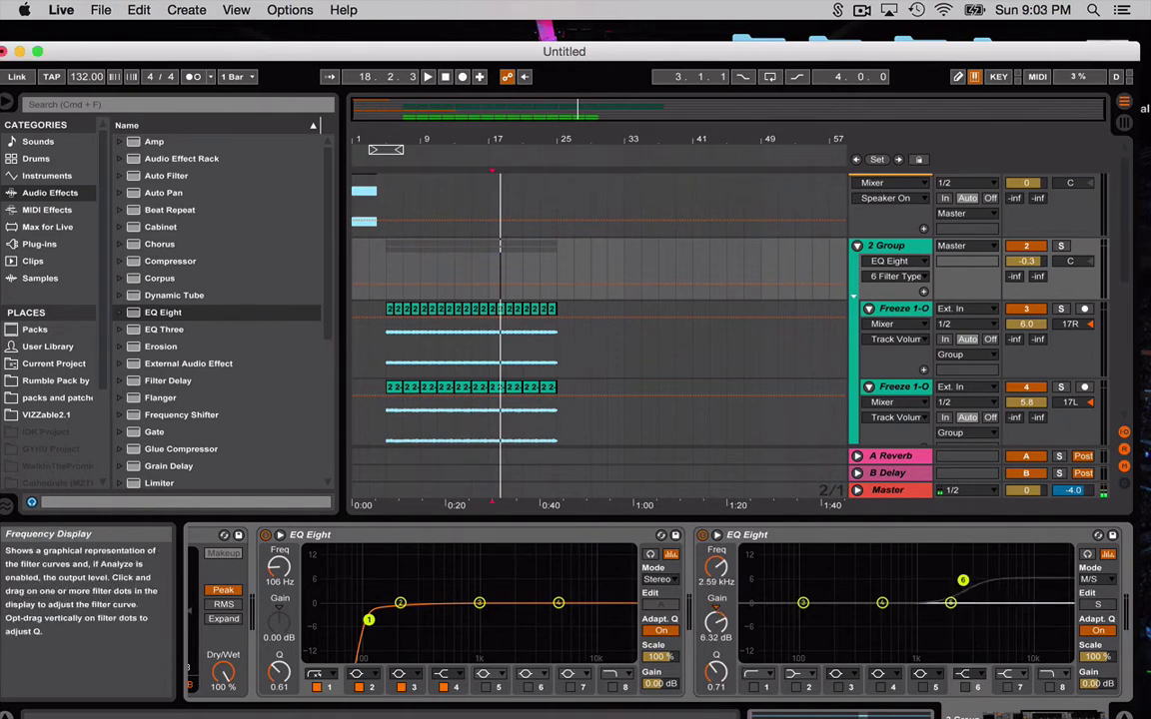
{"action": "key", "text": "space"}
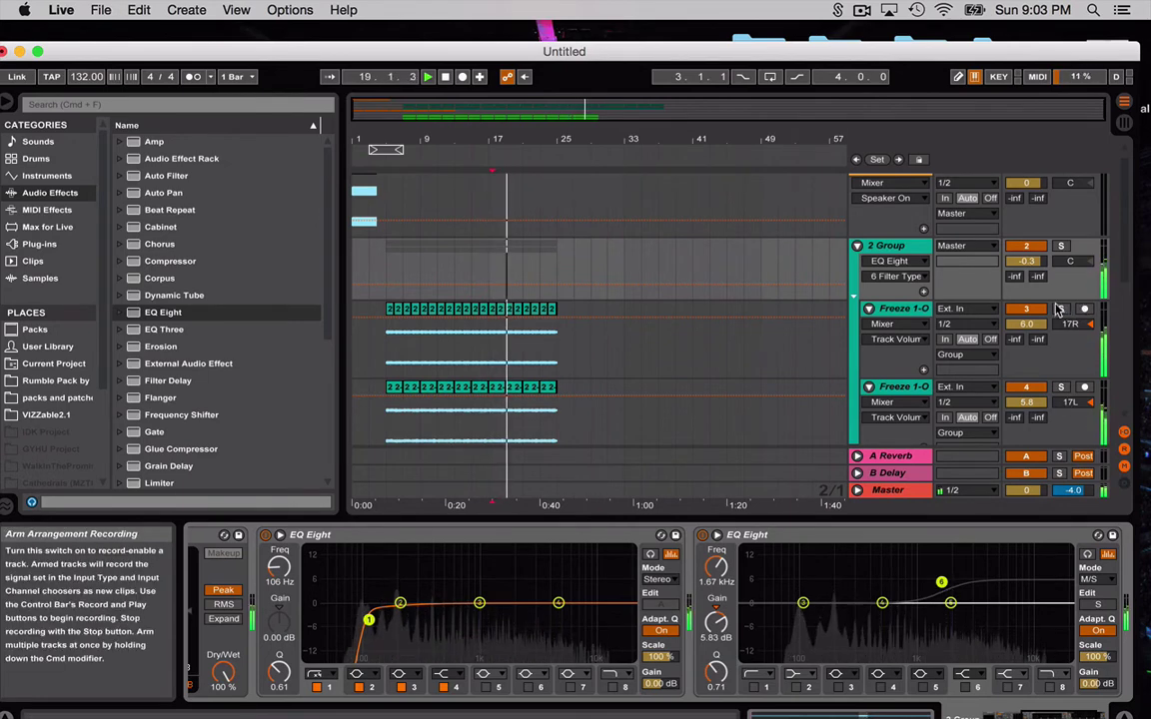
{"action": "left_click_drag", "start_coordinate": [1026, 260], "coordinate": [1026, 268]}
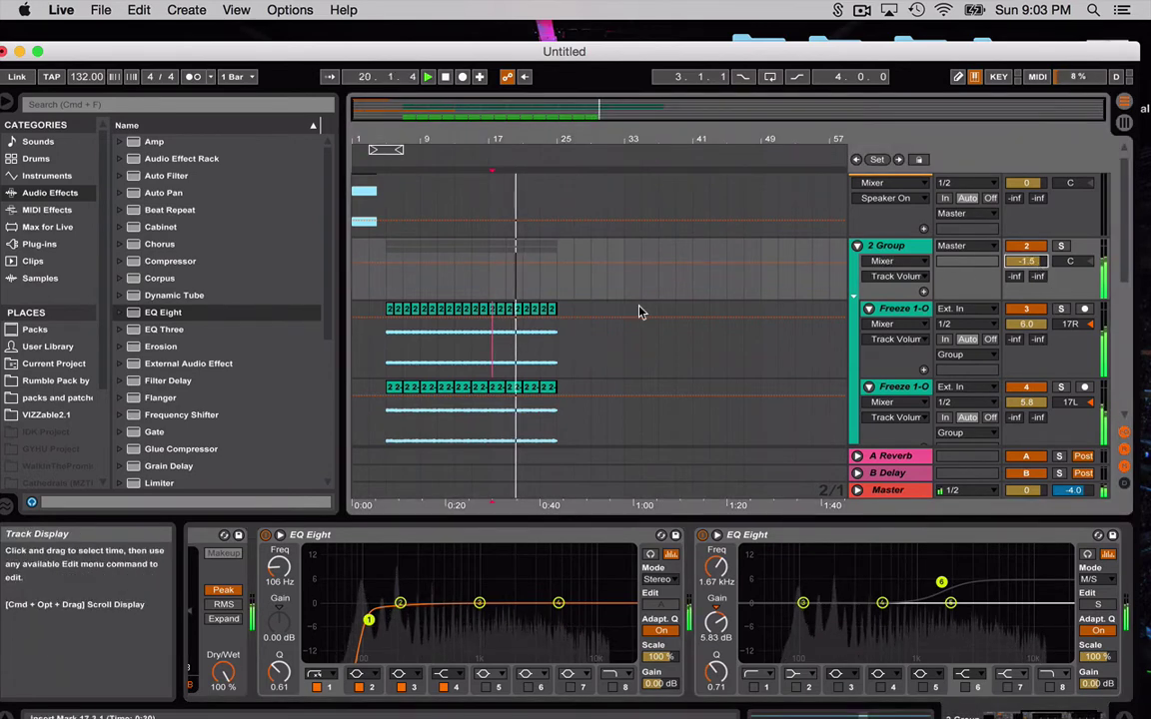
Listen to the arrangement from bar 5 and again from bar 3 on the 5 Audio track
{"action": "scroll", "coordinate": [643, 314], "scroll_direction": "down", "scroll_amount": 6}
{"action": "left_click", "coordinate": [388, 337]}
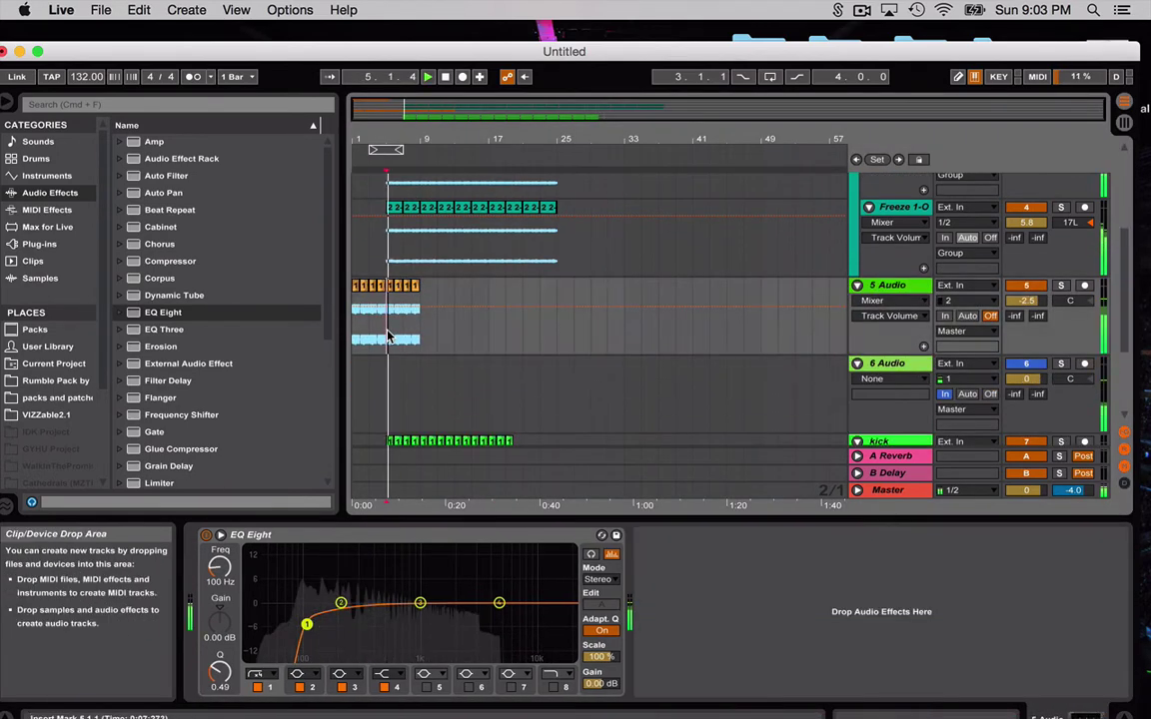
{"action": "key", "text": "plus"}
{"action": "key", "text": "plus"}
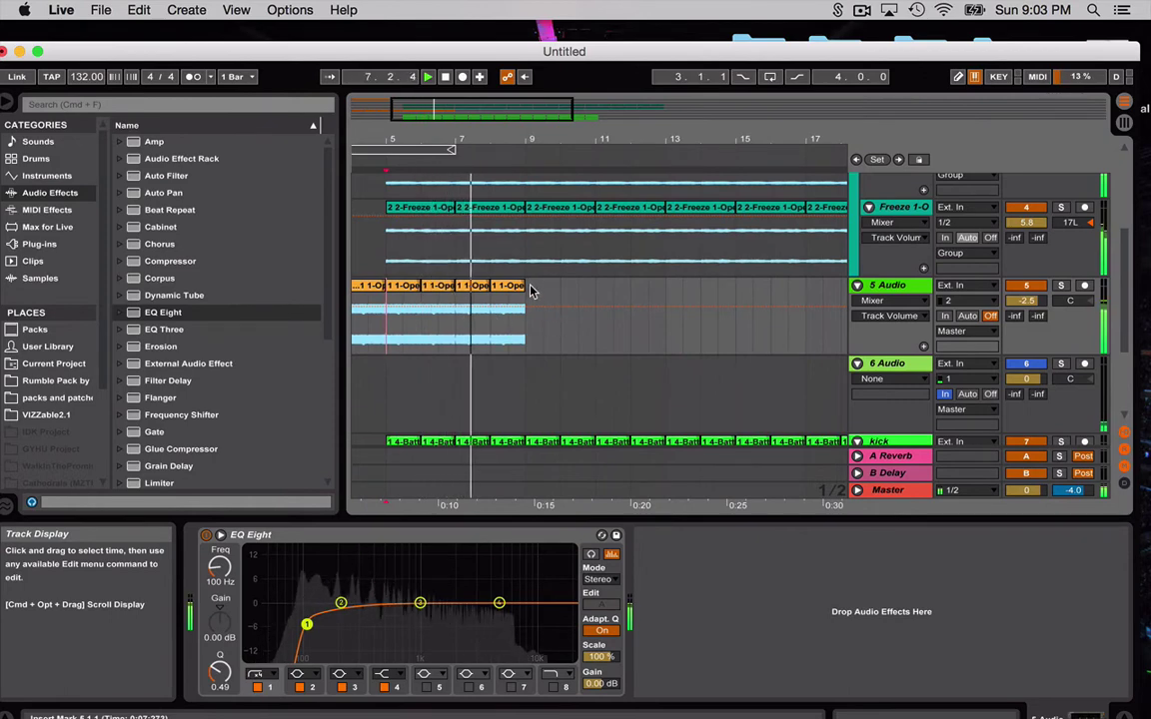
{"action": "scroll", "coordinate": [480, 320], "scroll_direction": "left", "scroll_amount": 3}
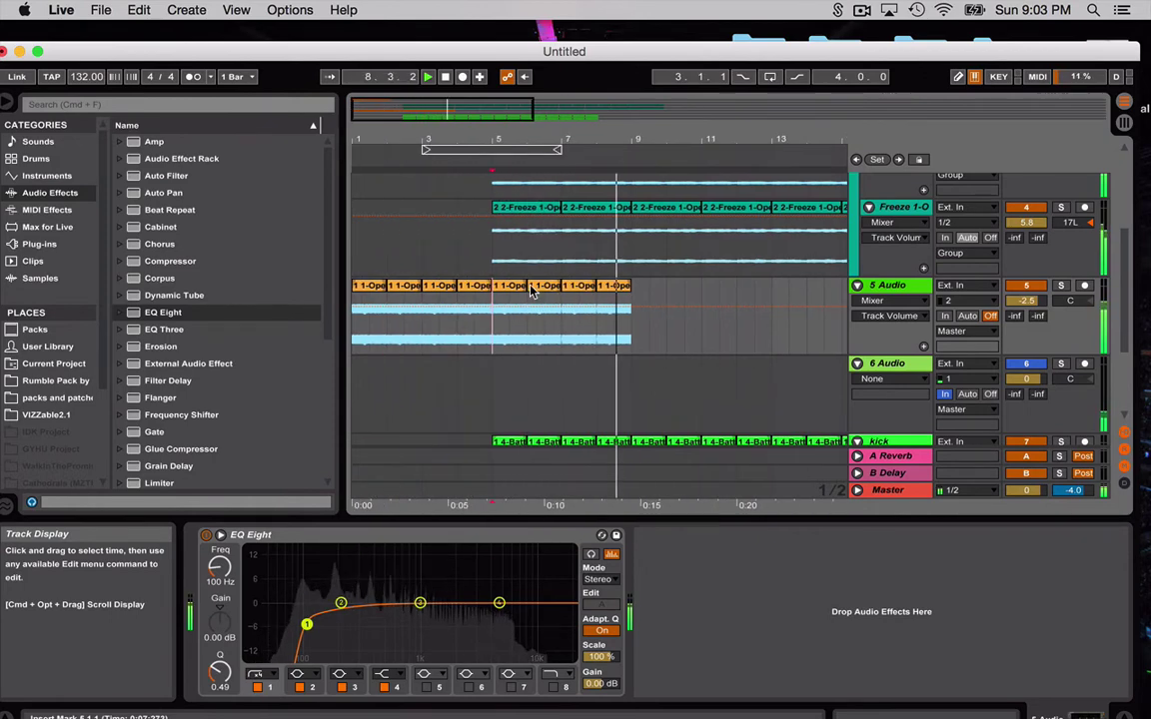
{"action": "left_click", "coordinate": [420, 347]}
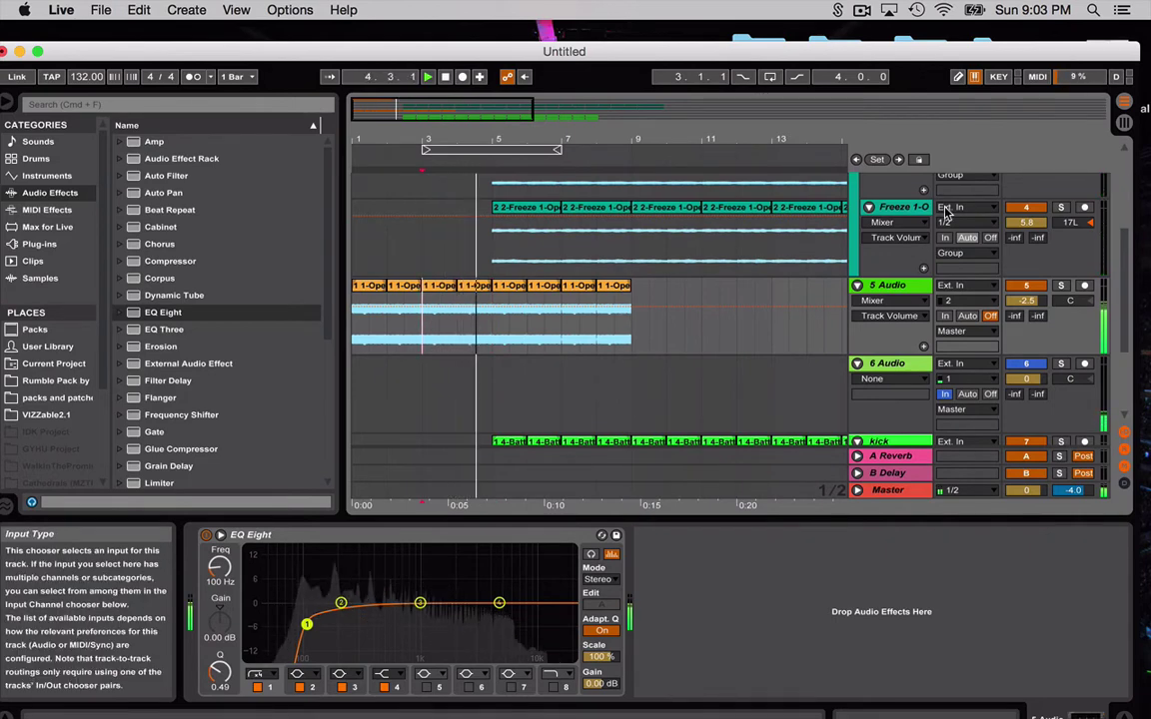
Save the Live Set to the Desktop as "one note experiment" and delete the temporary project files
{"action": "key", "text": "super+s"}
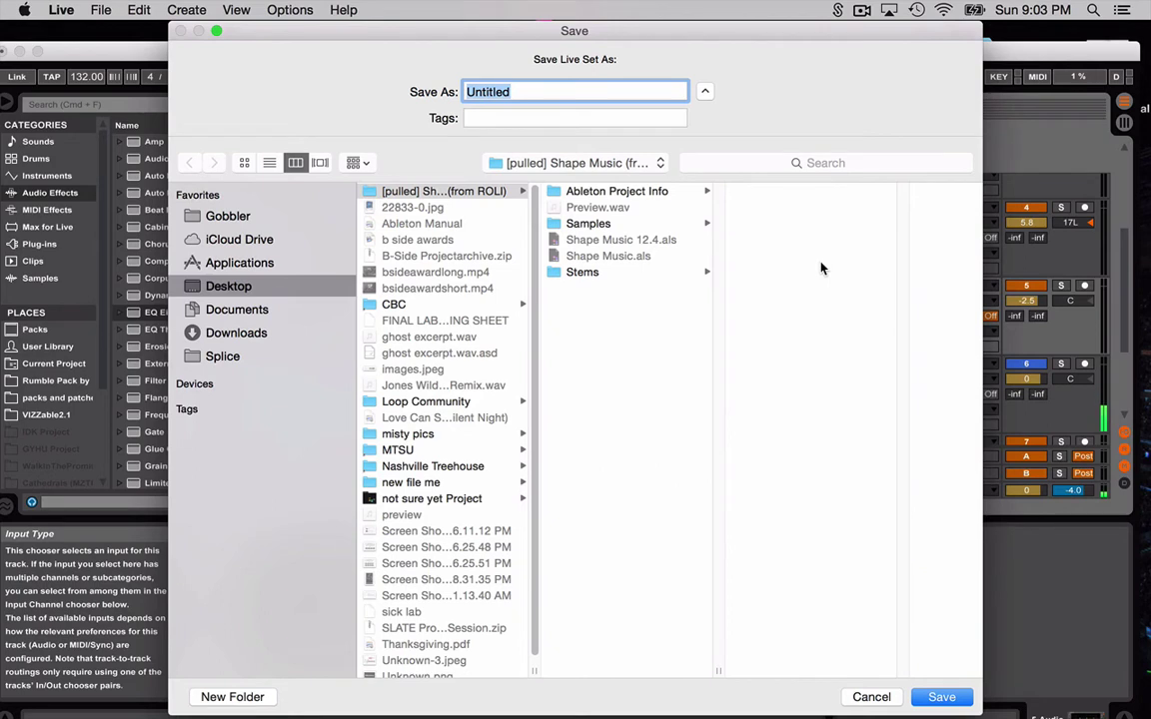
{"action": "type", "text": "oen"}
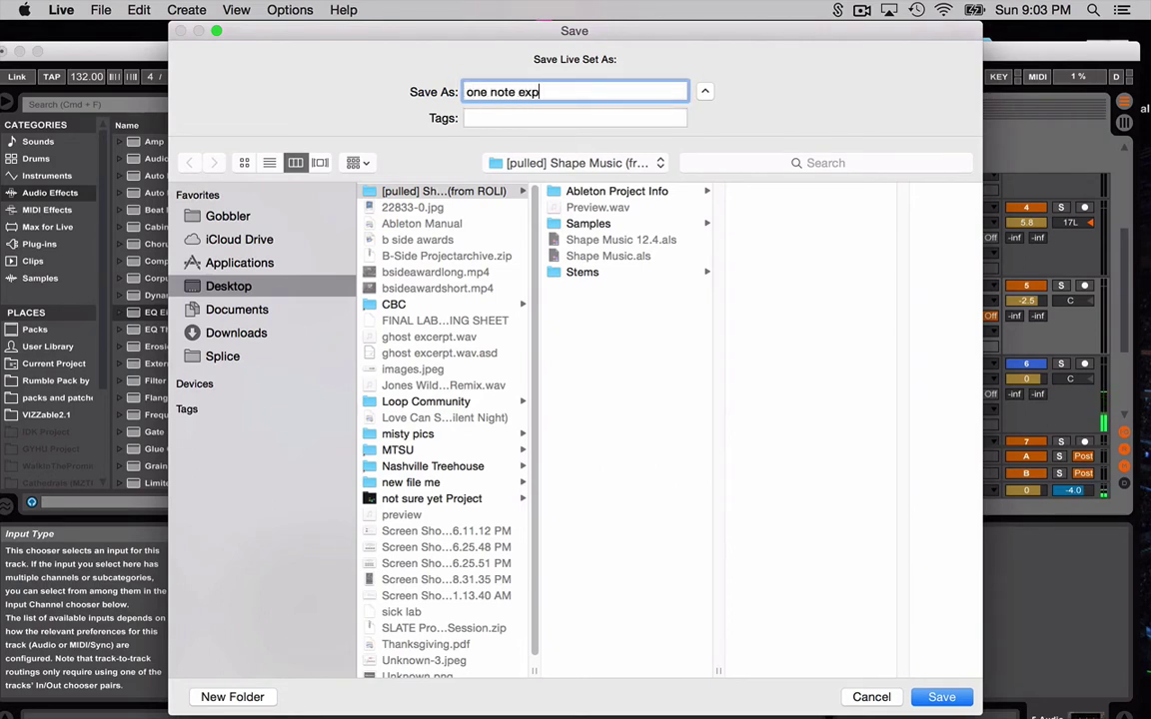
{"action": "left_click", "coordinate": [270, 291]}
{"action": "left_click", "coordinate": [939, 697]}
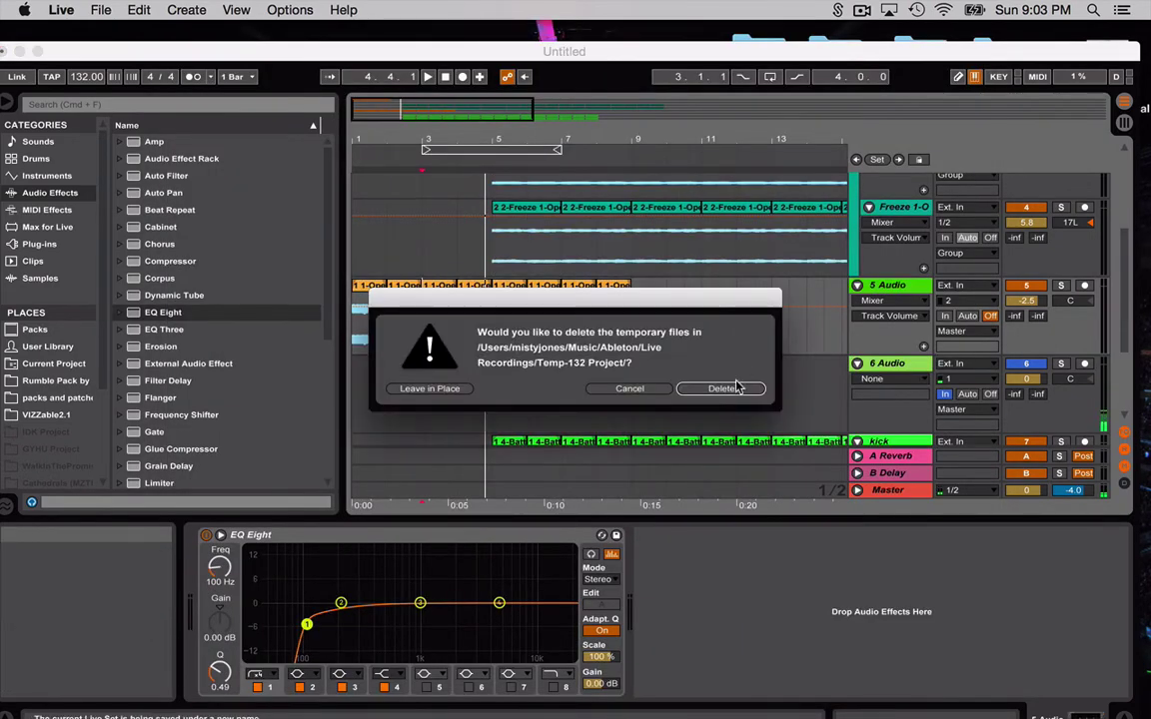
{"action": "left_click", "coordinate": [723, 389]}
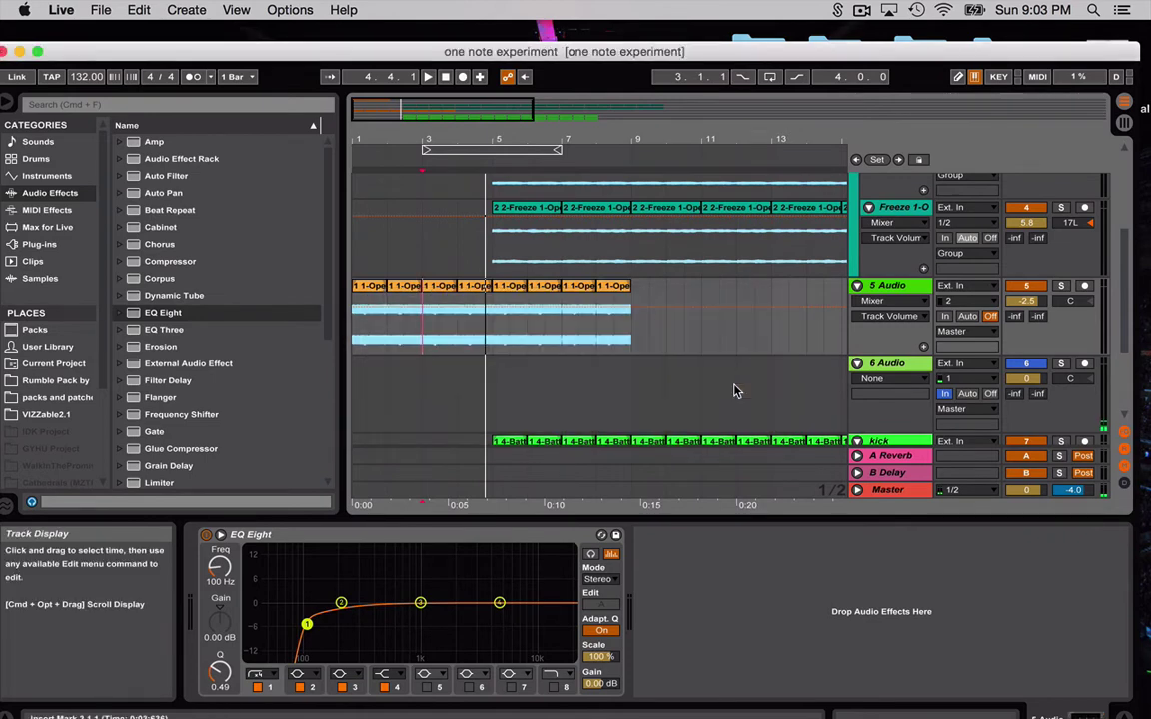
Play the arrangement from bar 3 and dismiss the Splice upload window
{"action": "key", "text": "space"}
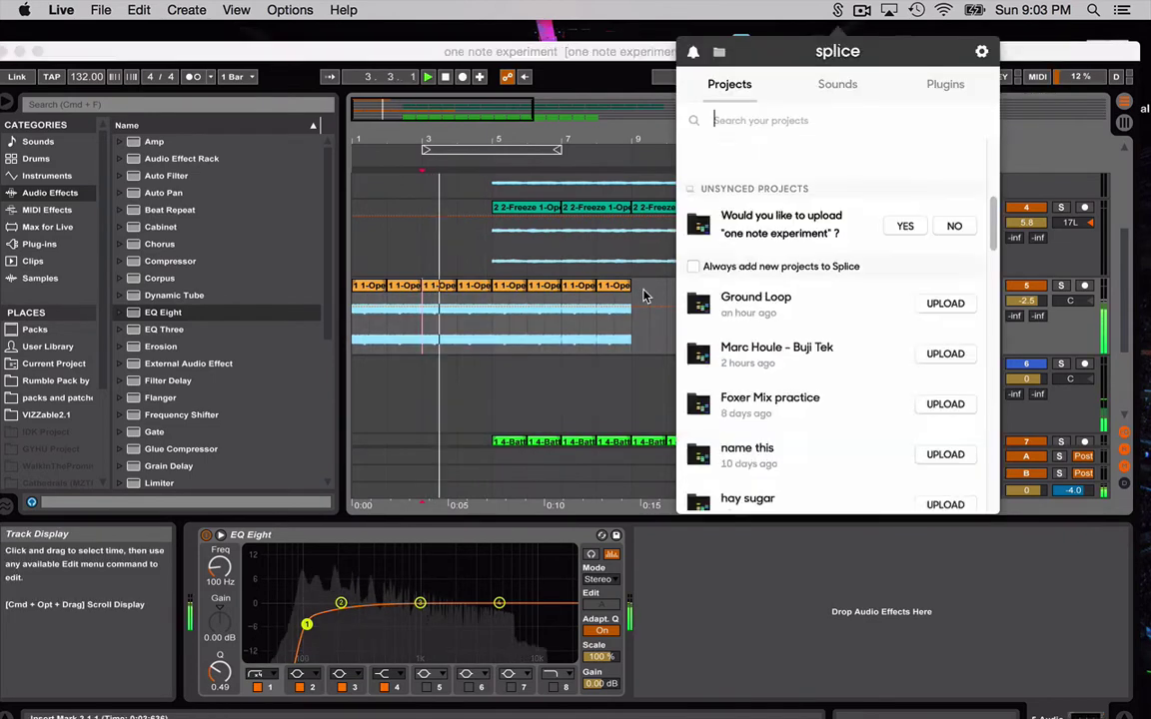
{"action": "left_click", "coordinate": [667, 244]}
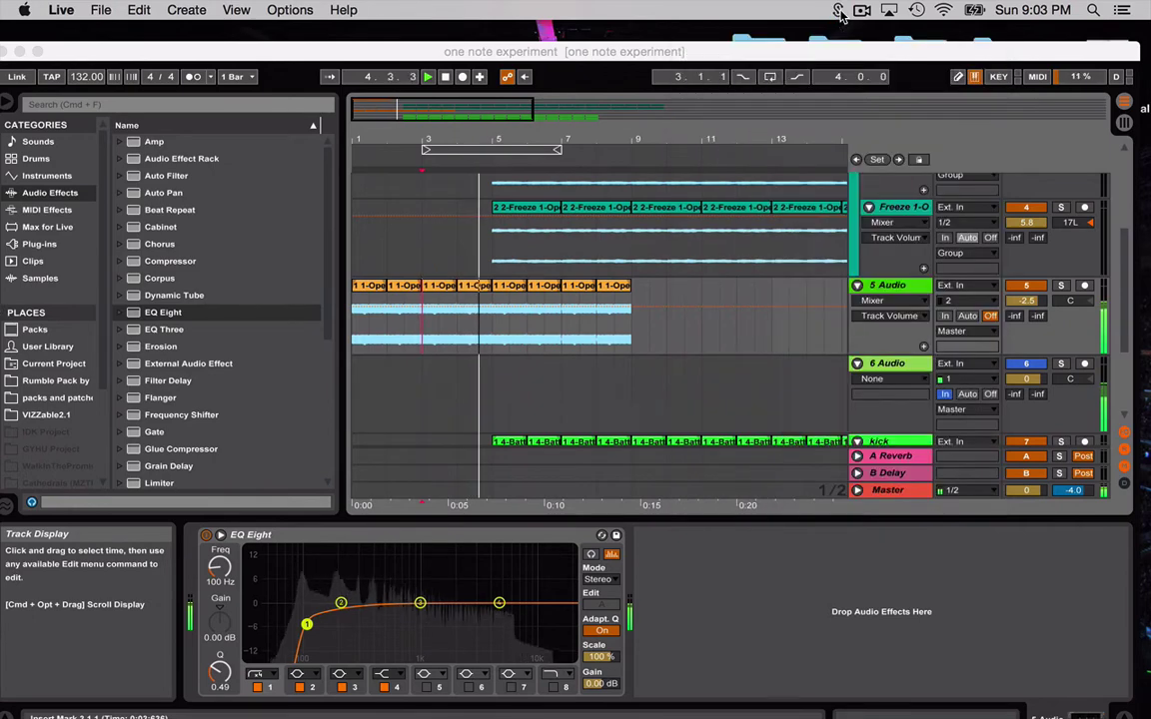
{"action": "left_click", "coordinate": [701, 327]}
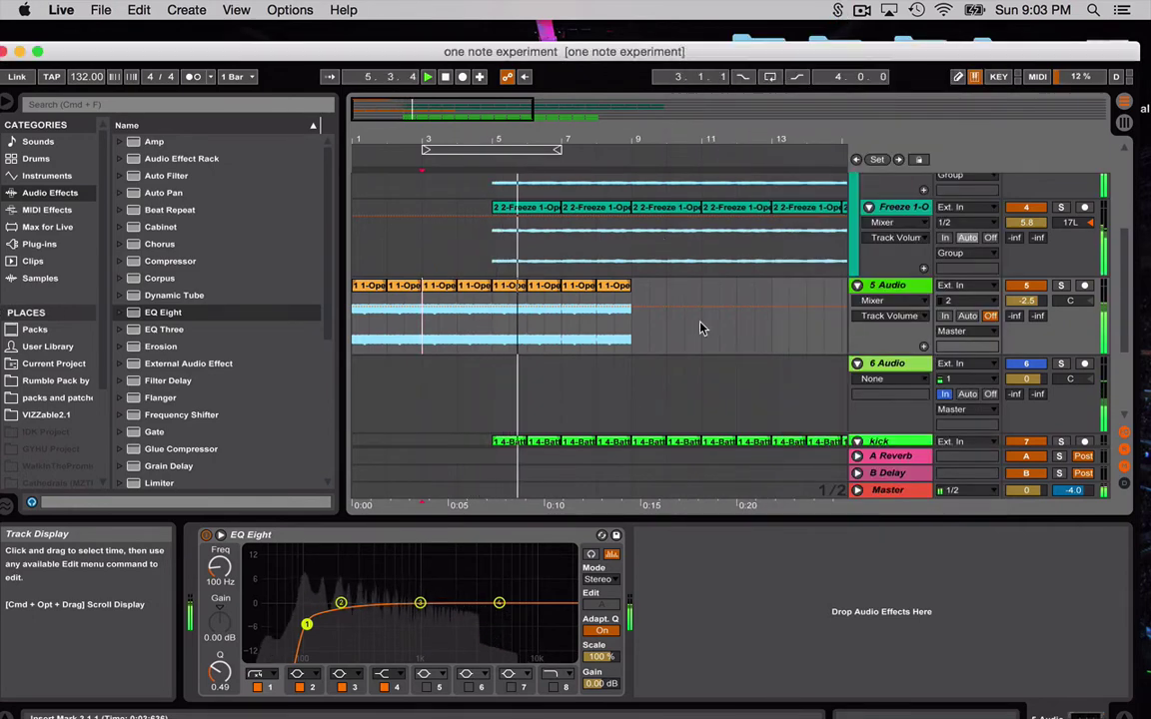
{"action": "key", "text": "space"}
{"action": "key", "text": "space"}
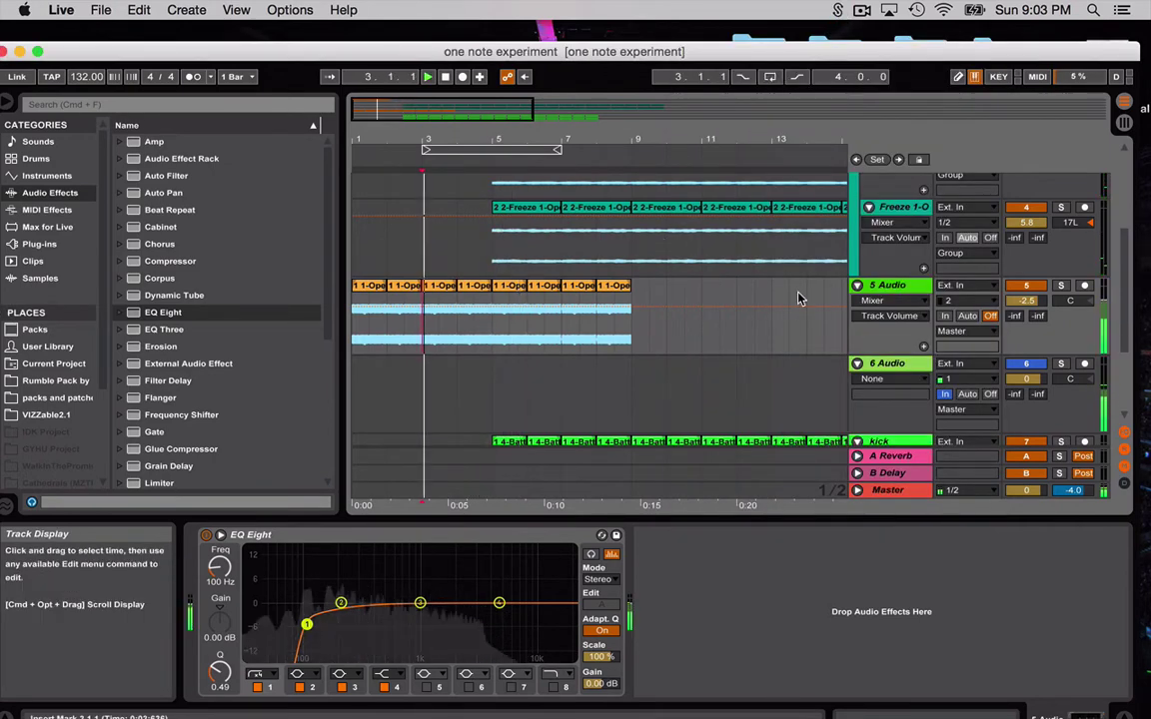
{"action": "key", "text": "space"}
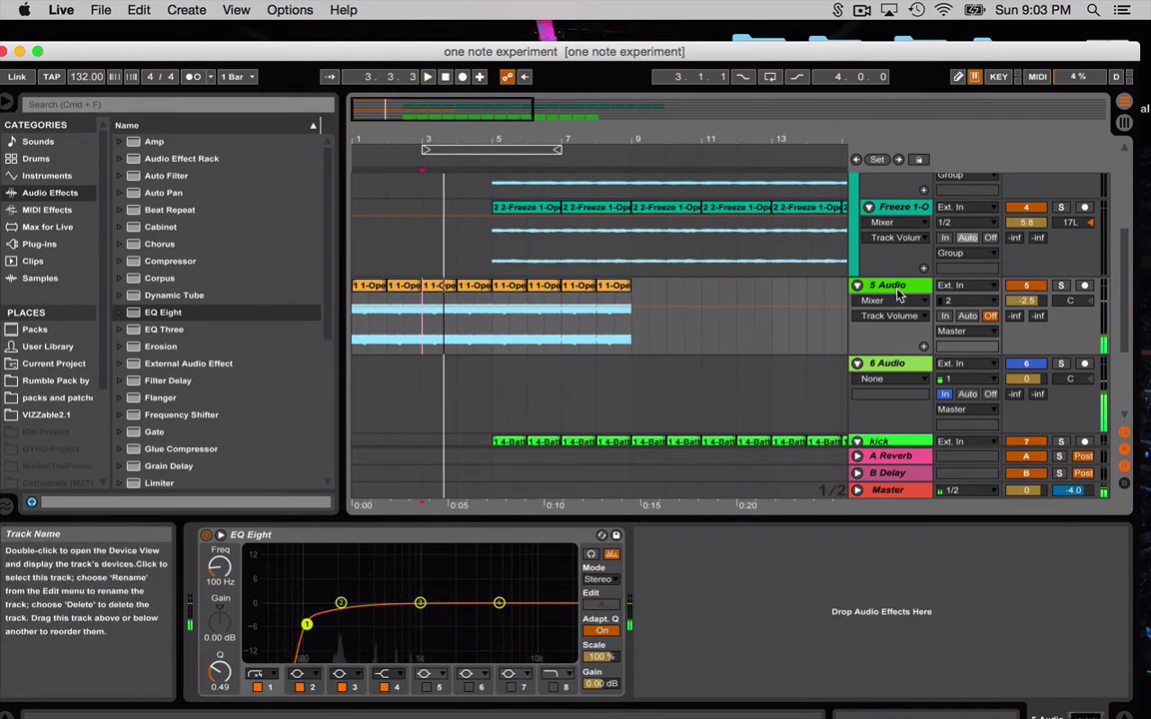
Add the iZotope RX 5 De-click plug-in to the 5 Audio track and audition it in playback
{"action": "left_click", "coordinate": [188, 109]}
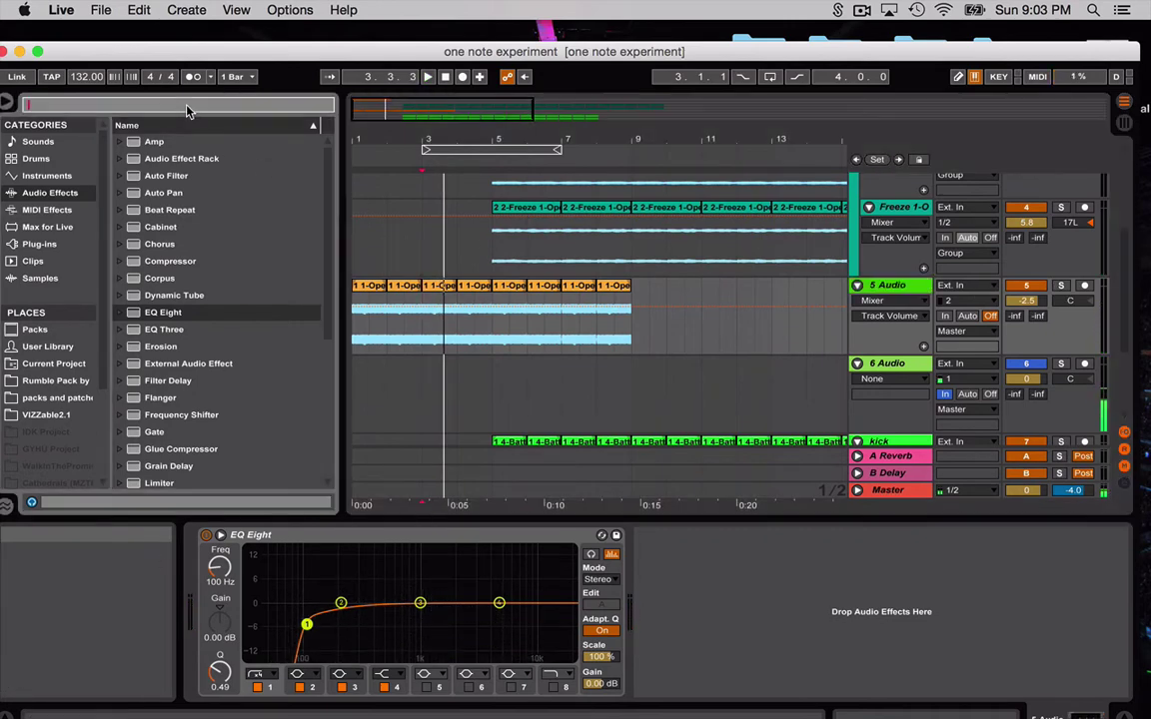
{"action": "left_click", "coordinate": [40, 244]}
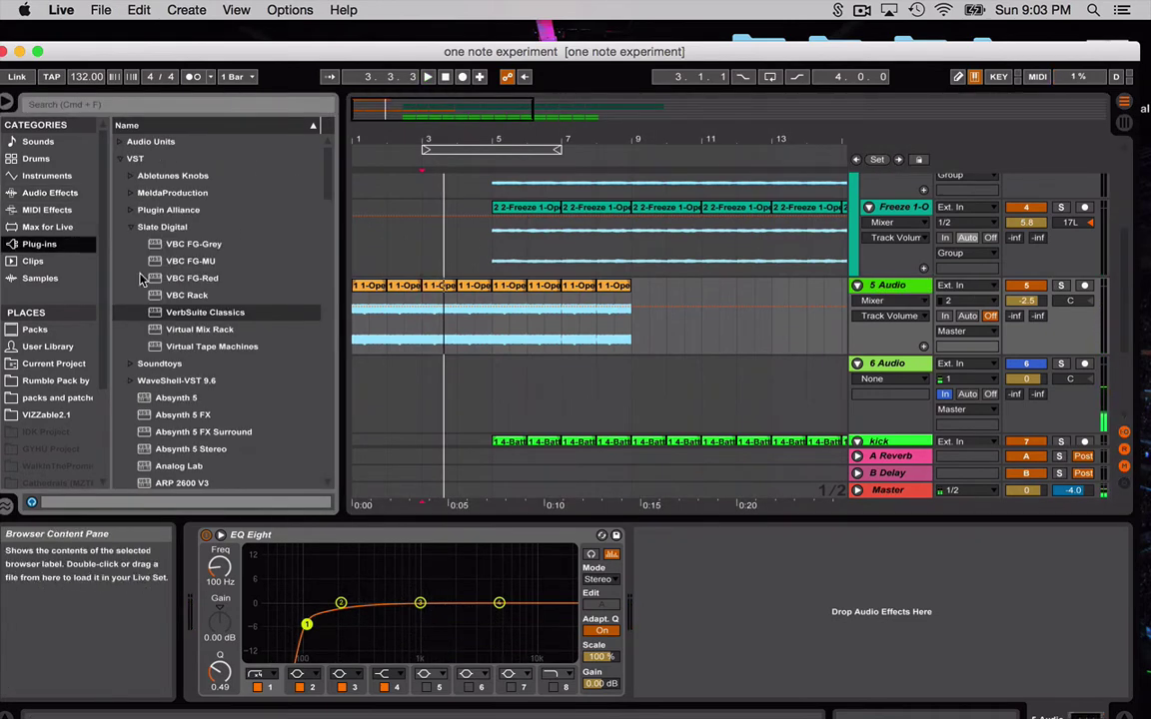
{"action": "scroll", "coordinate": [225, 266], "scroll_direction": "down", "scroll_amount": 15}
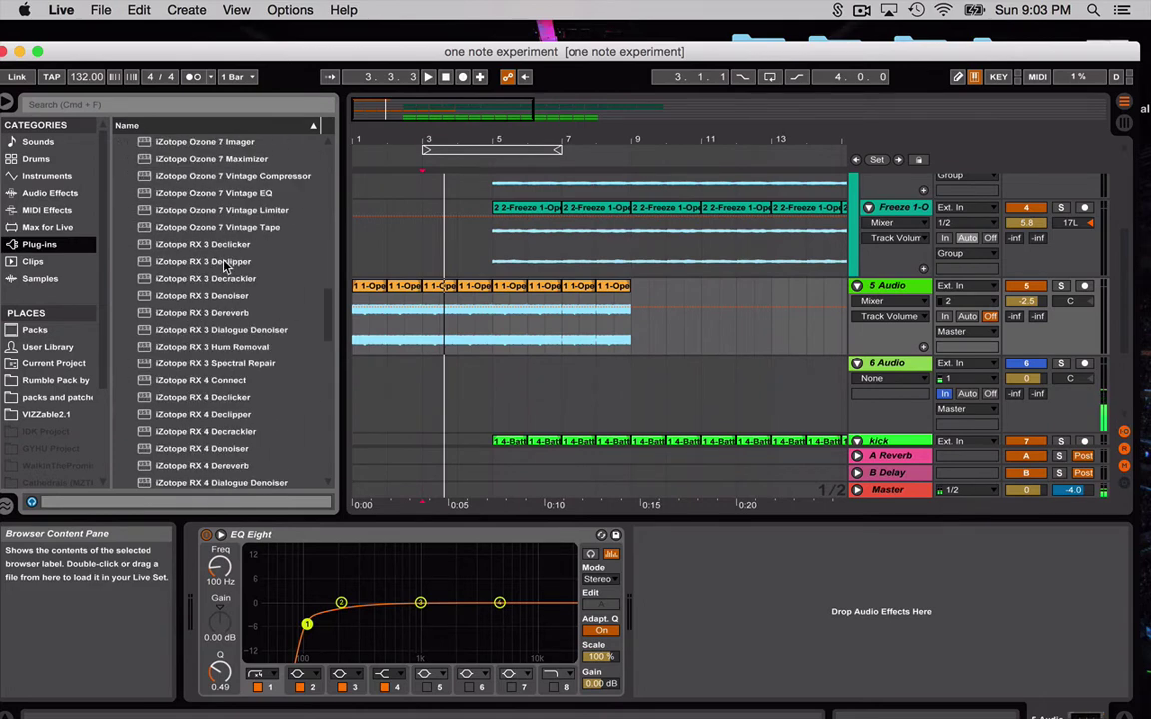
{"action": "scroll", "coordinate": [225, 266], "scroll_direction": "down", "scroll_amount": 5}
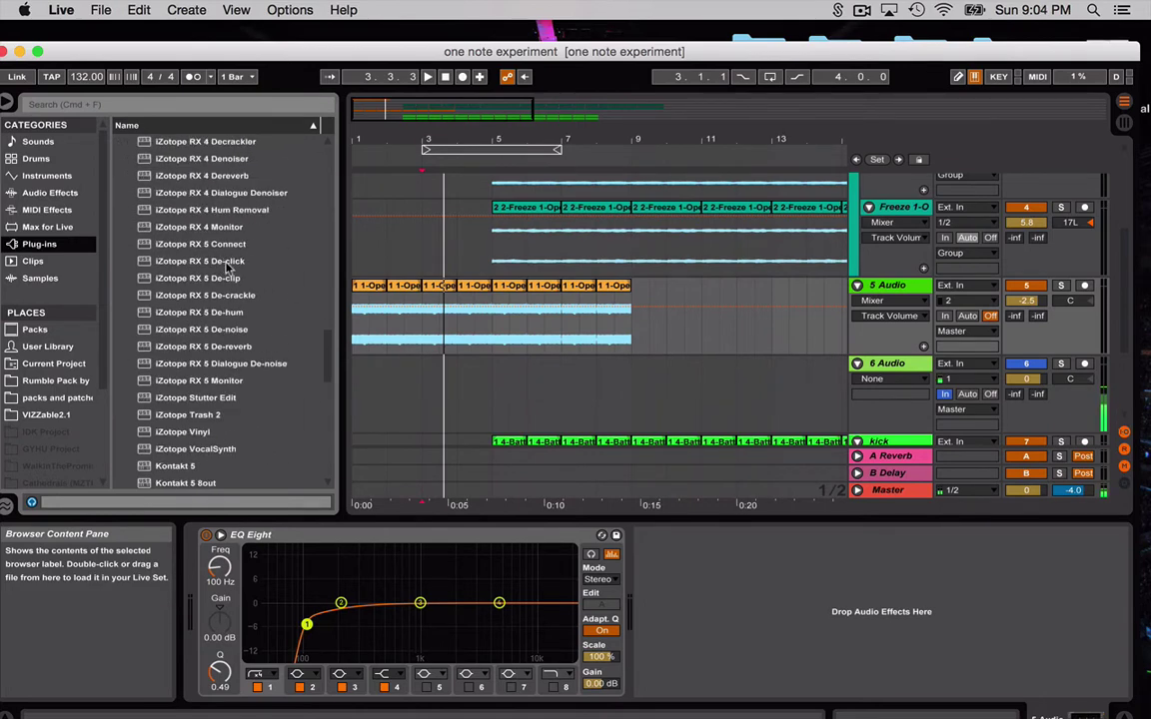
{"action": "left_click", "coordinate": [227, 262]}
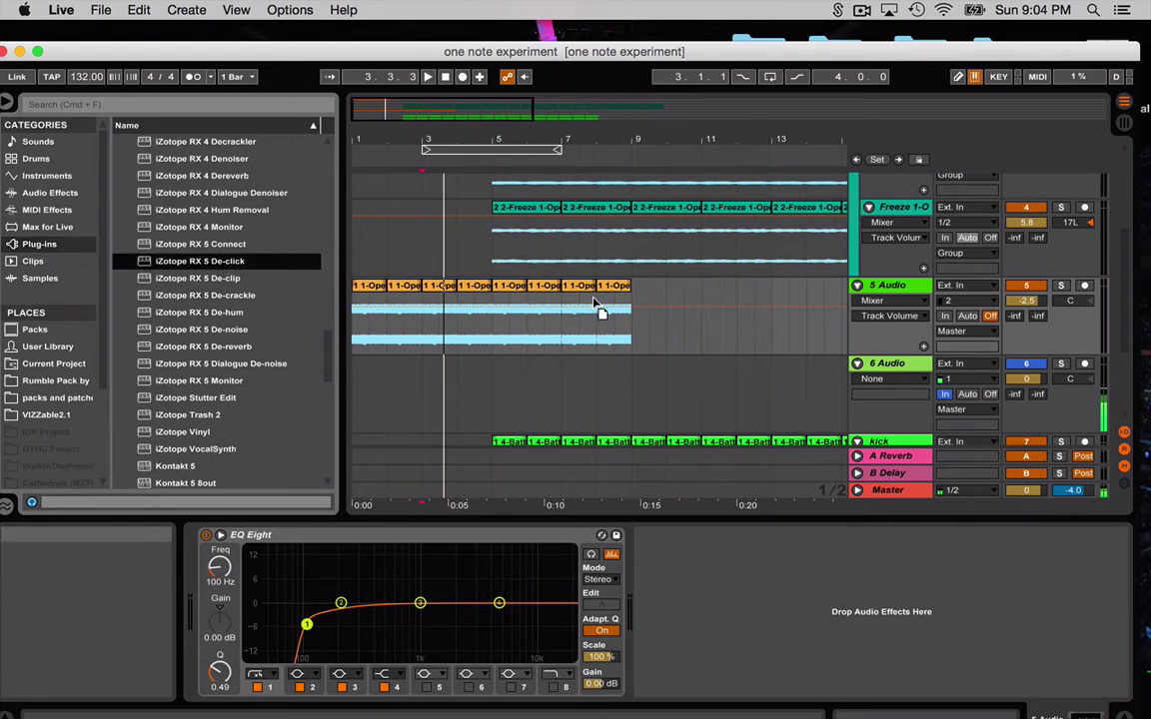
{"action": "key", "text": "space"}
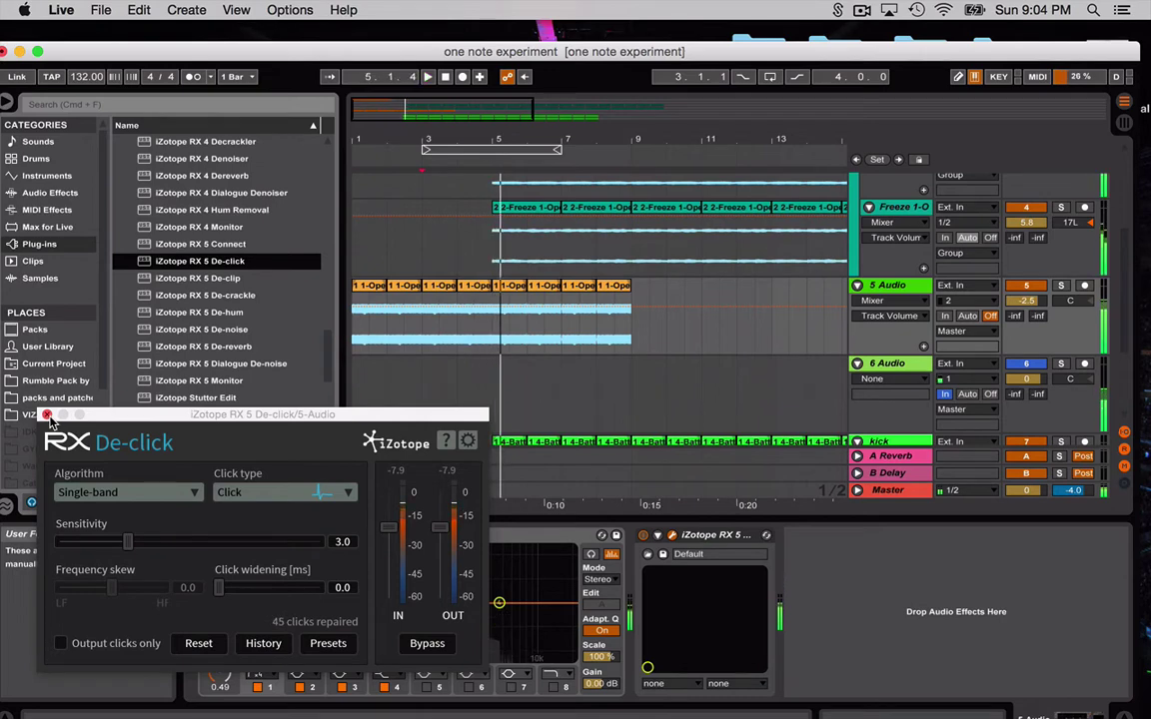
{"action": "left_click", "coordinate": [47, 414]}
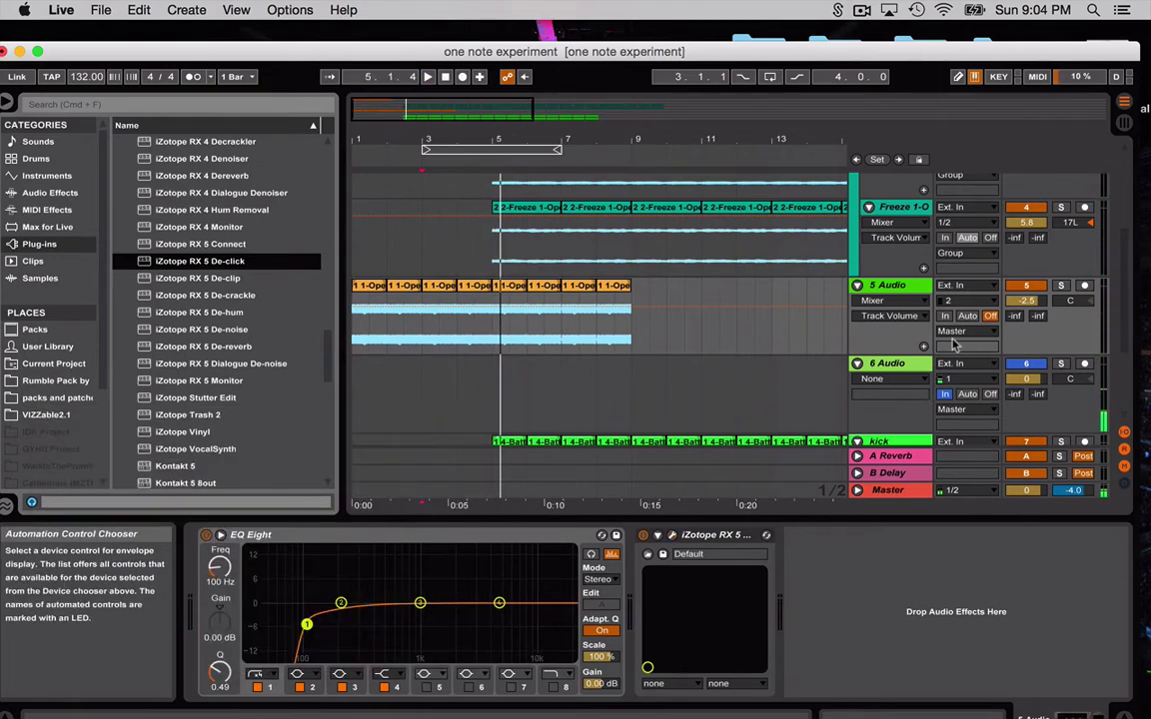
Freeze the 5 Audio track and flatten it to render its effects into the audio
{"action": "left_click", "coordinate": [902, 288]}
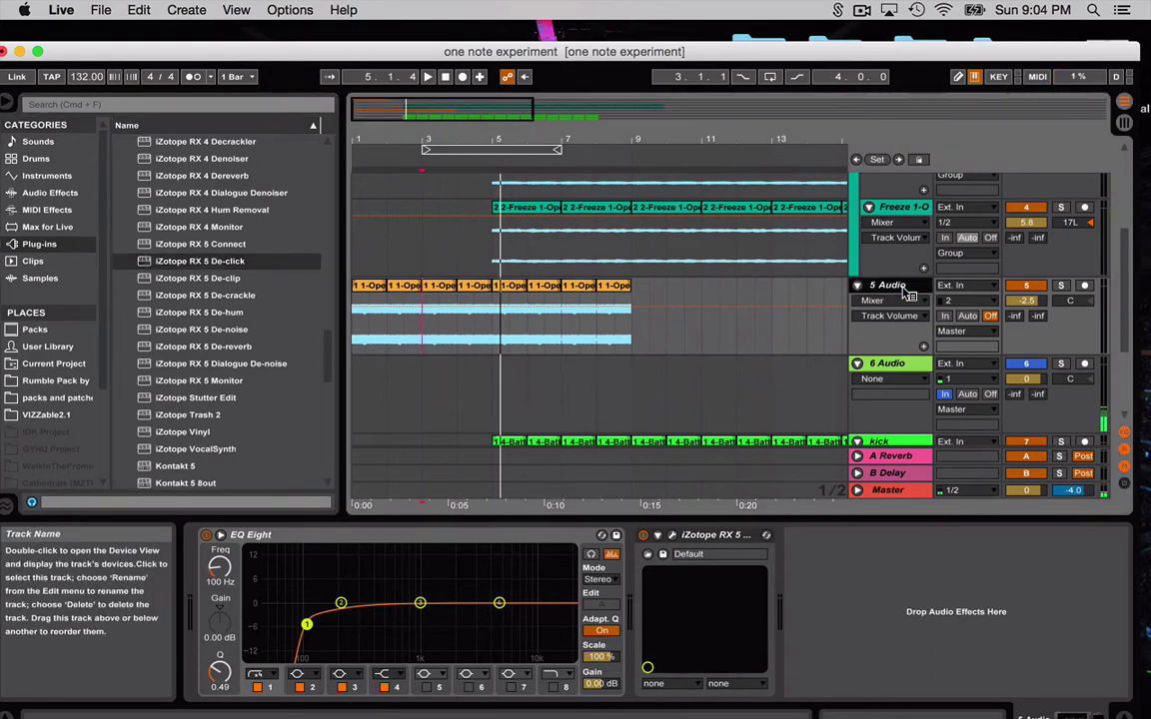
{"action": "right_click", "coordinate": [907, 291]}
{"action": "left_click", "coordinate": [961, 400]}
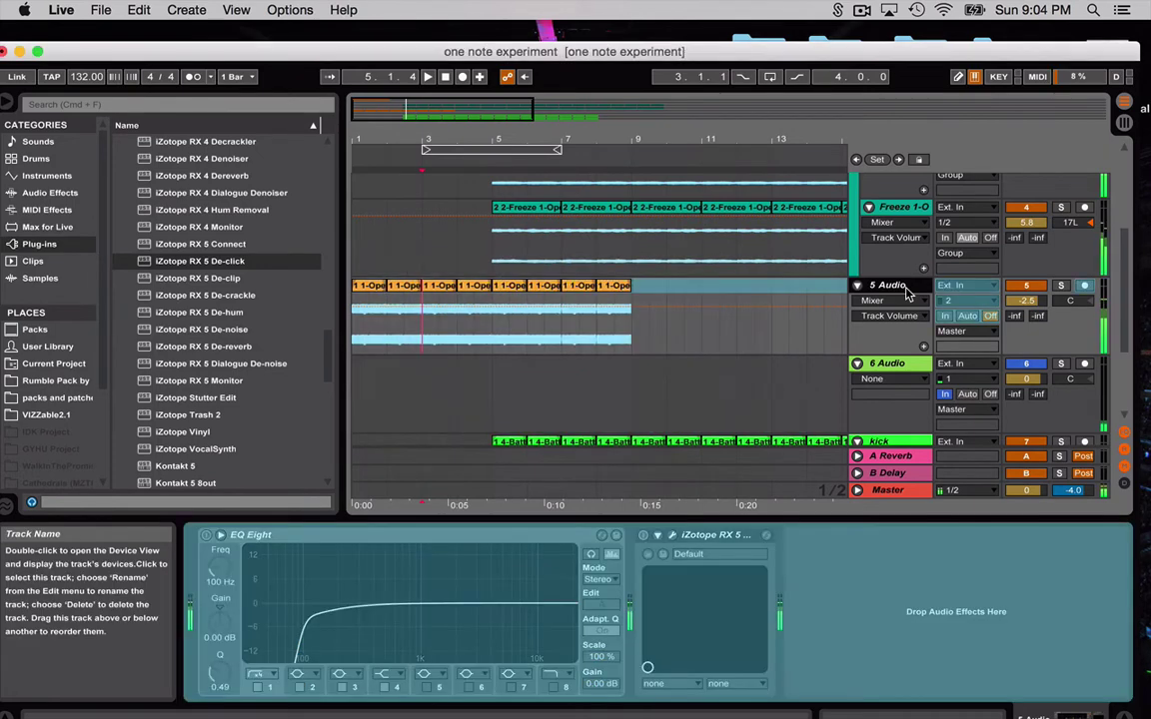
{"action": "right_click", "coordinate": [907, 292]}
{"action": "left_click", "coordinate": [937, 413]}
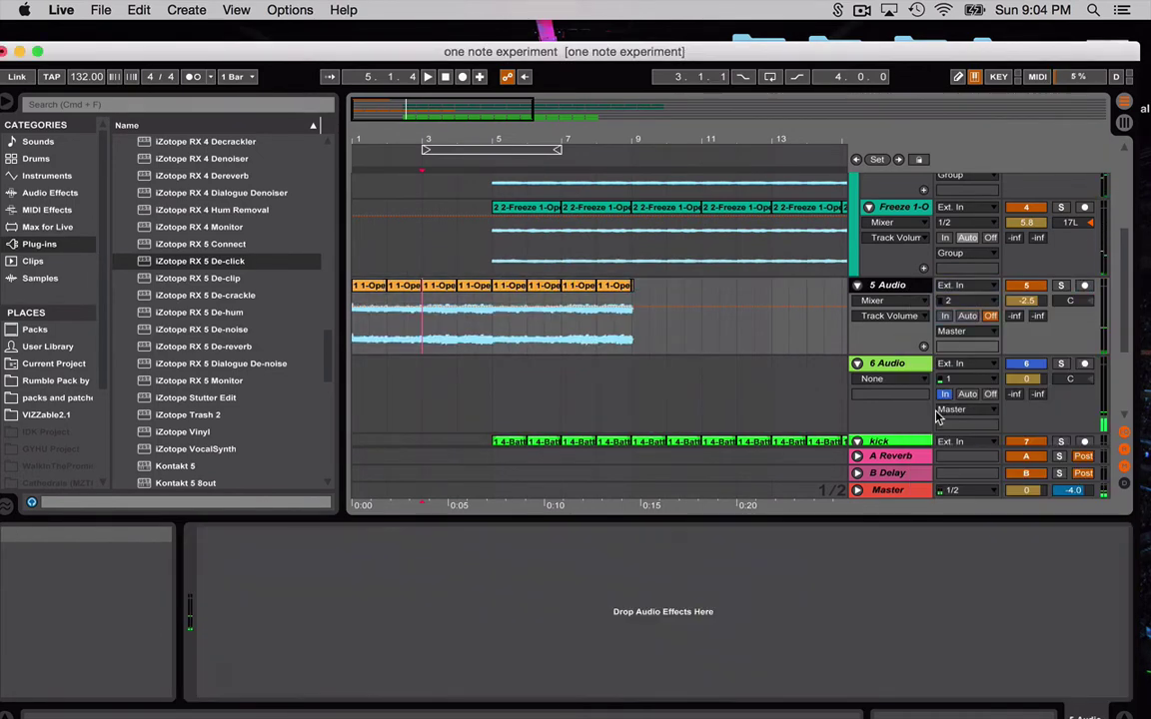
Search the audio effects for "ping pong" and add Ping Pong Delay to the 5 Audio track
{"action": "left_click", "coordinate": [288, 108]}
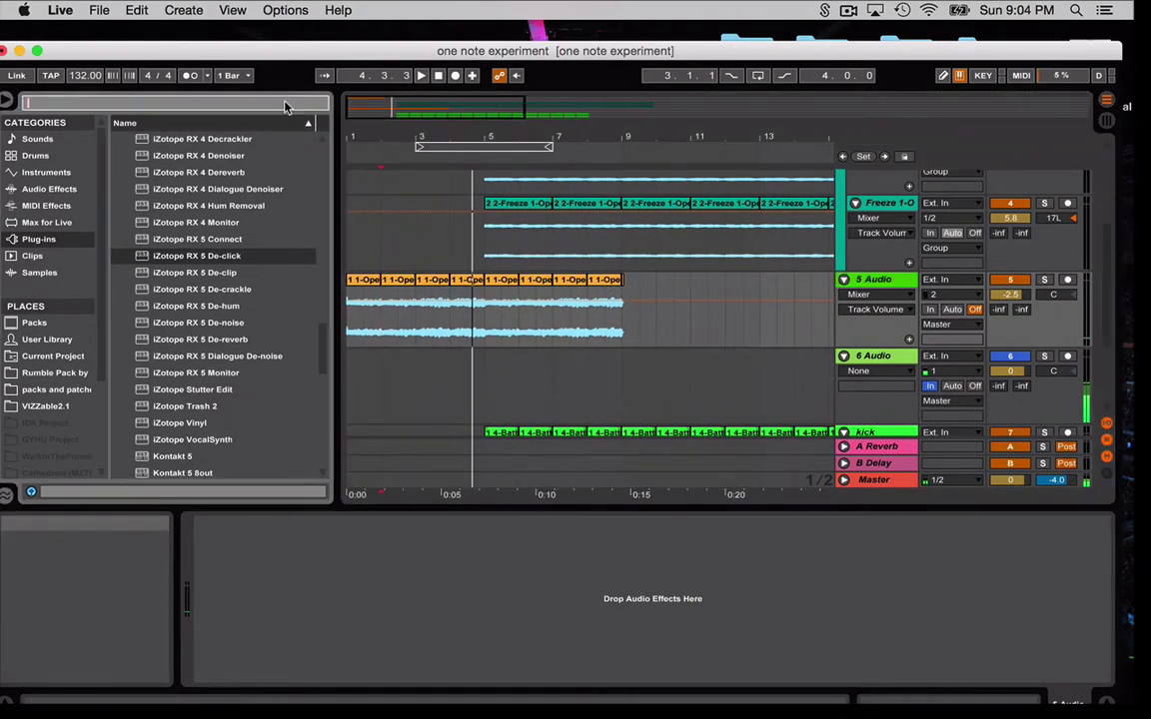
{"action": "type", "text": "ping pong"}
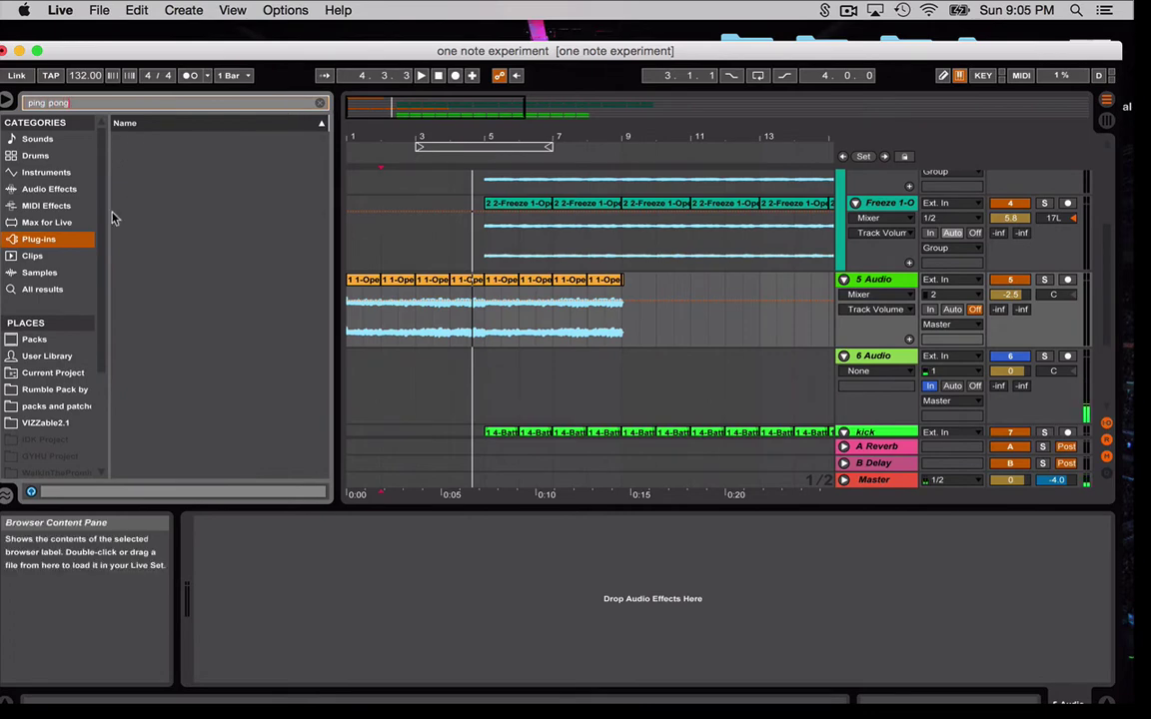
{"action": "left_click", "coordinate": [72, 189]}
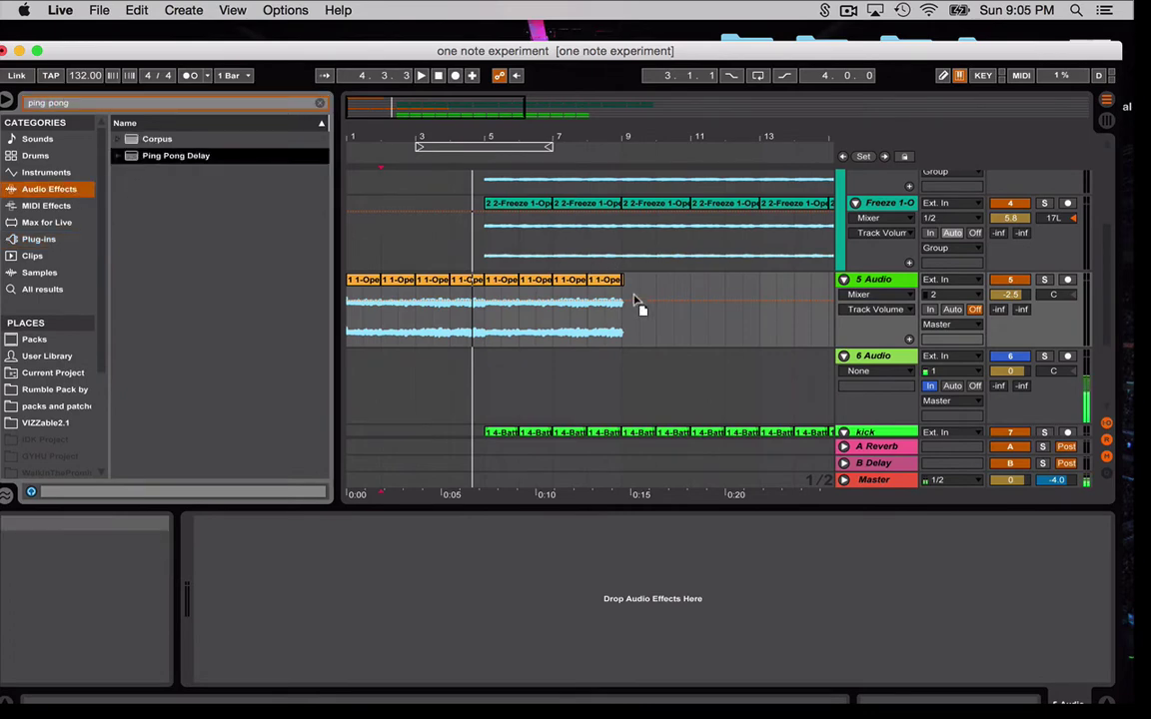
{"action": "left_click_drag", "start_coordinate": [635, 304], "coordinate": [642, 305]}
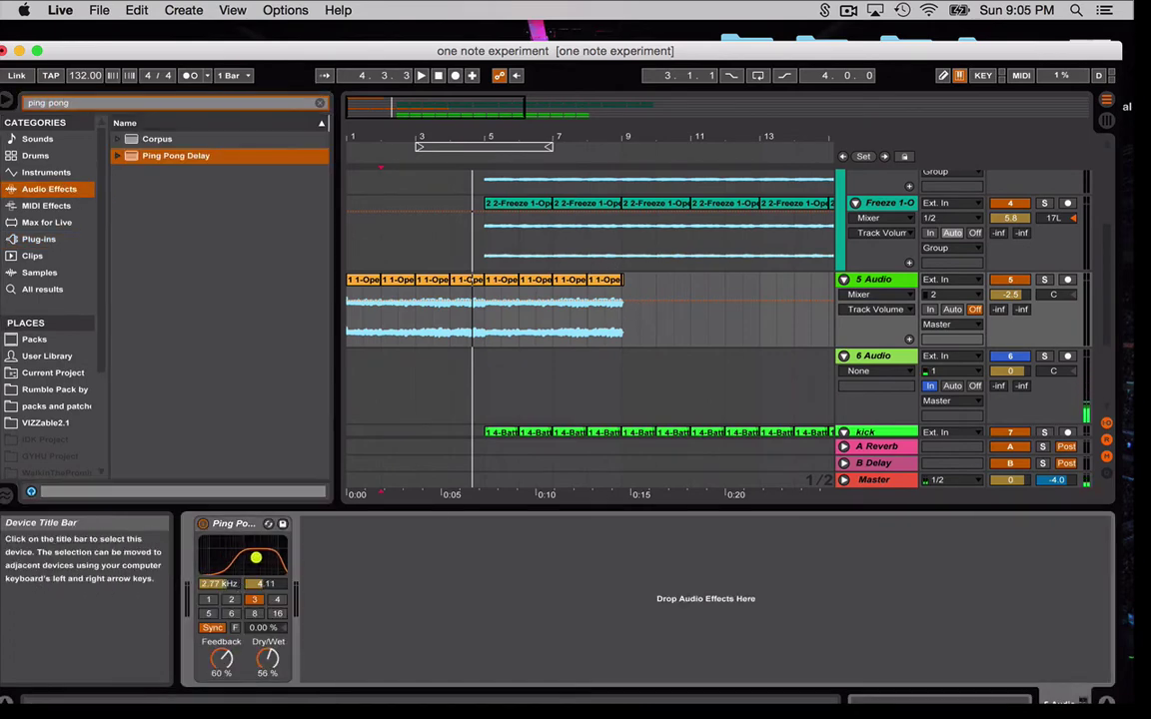
Set the Ping Pong Delay's feedback to 21% and dry/wet to 24% while playing the arrangement
{"action": "mouse_move", "coordinate": [226, 660]}
{"action": "left_mouse_down"}
{"action": "mouse_move", "coordinate": [226, 686]}
{"action": "mouse_move", "coordinate": [267, 668]}
{"action": "mouse_move", "coordinate": [267, 683]}
{"action": "mouse_move", "coordinate": [222, 663]}
{"action": "mouse_move", "coordinate": [267, 665]}
{"action": "mouse_move", "coordinate": [223, 666]}
{"action": "left_mouse_up"}
{"action": "key", "text": "space"}
{"action": "key", "text": "space"}
{"action": "key", "text": "space"}
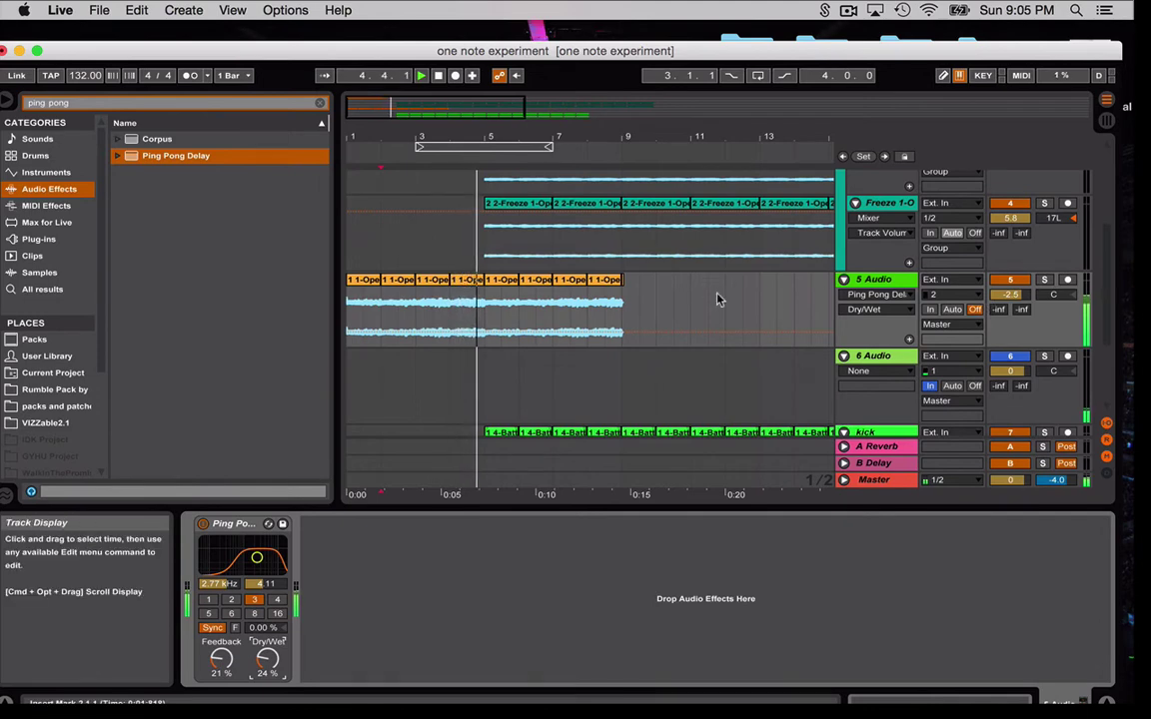
Lower the 2 Group volume to -4.2 dB while listening to the arrangement from bar 5
{"action": "scroll", "coordinate": [759, 310], "scroll_direction": "down", "scroll_amount": 3}
{"action": "scroll", "coordinate": [727, 316], "scroll_direction": "up", "scroll_amount": 5}
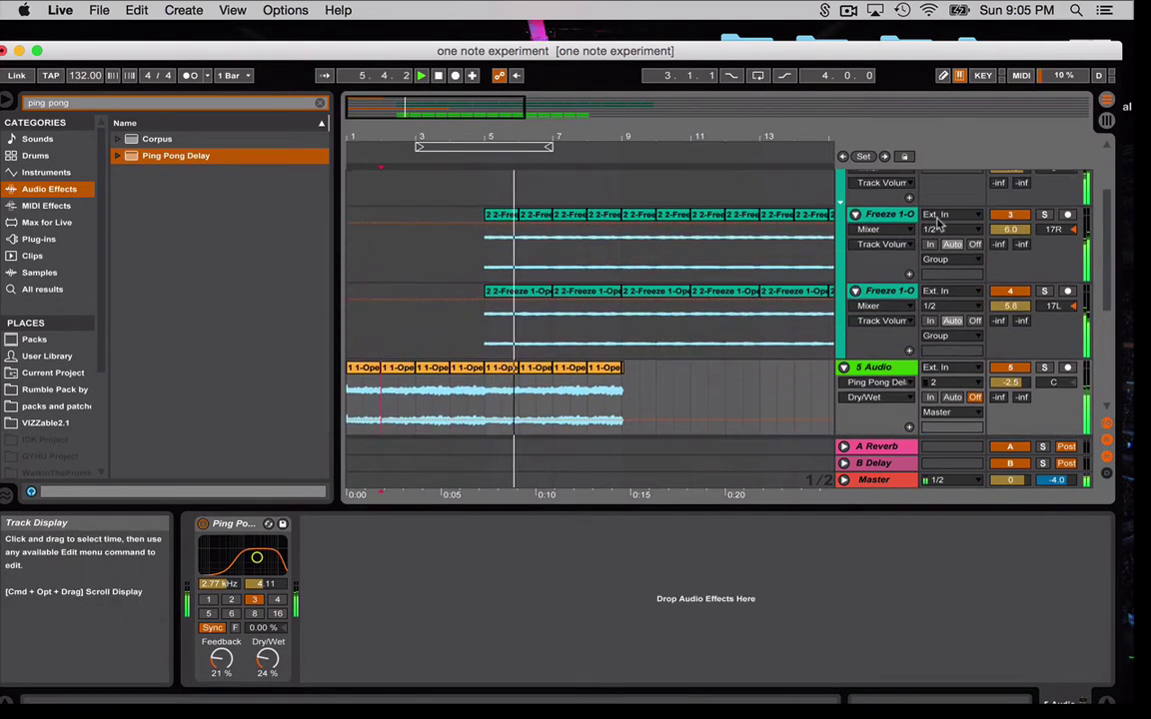
{"action": "scroll", "coordinate": [934, 259], "scroll_direction": "up", "scroll_amount": 3}
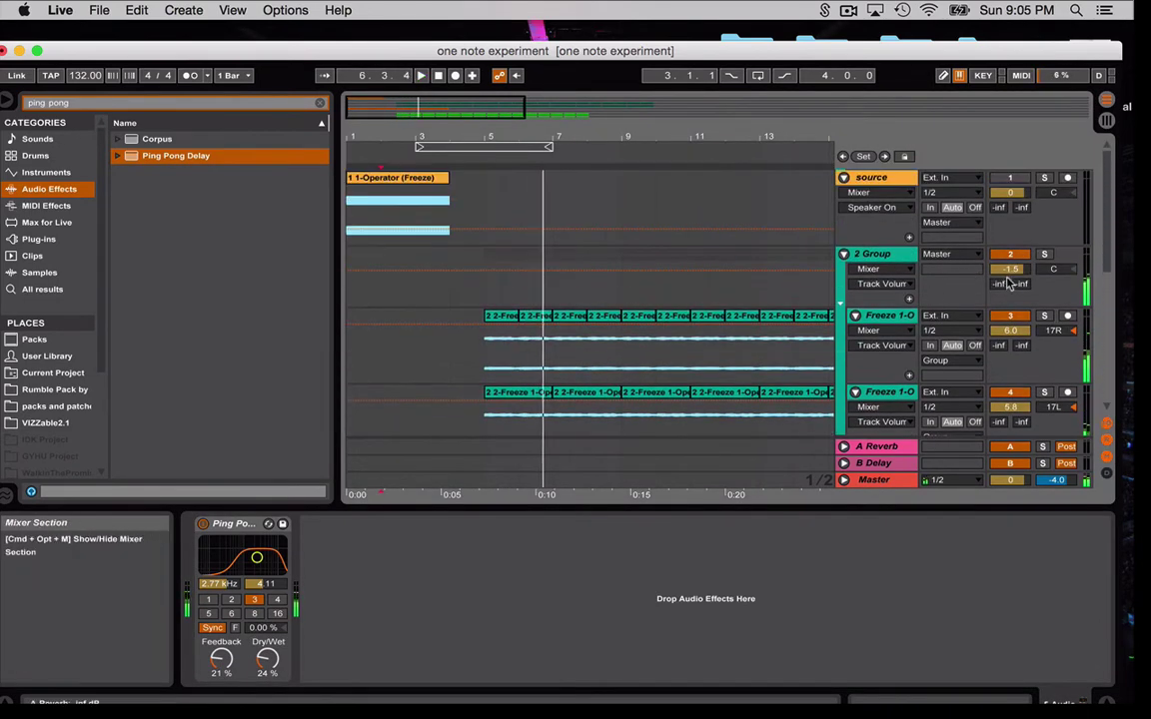
{"action": "left_click_drag", "start_coordinate": [1009, 270], "coordinate": [1010, 283]}
{"action": "key", "text": "space"}
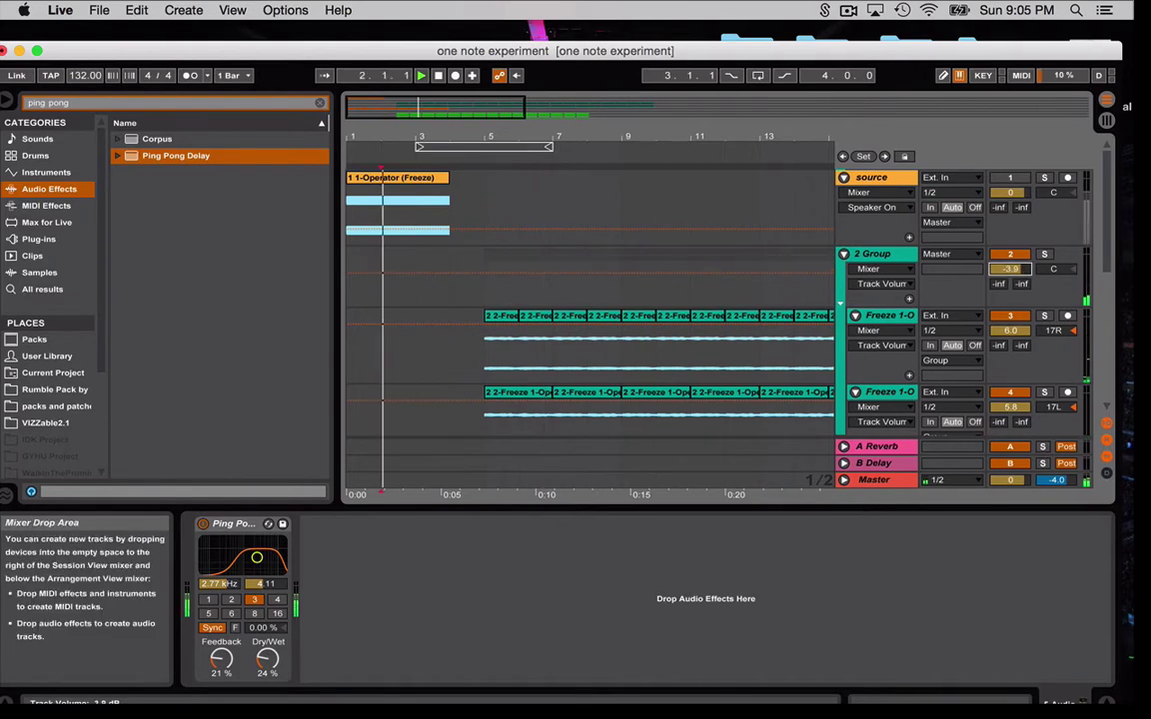
{"action": "left_click", "coordinate": [637, 331]}
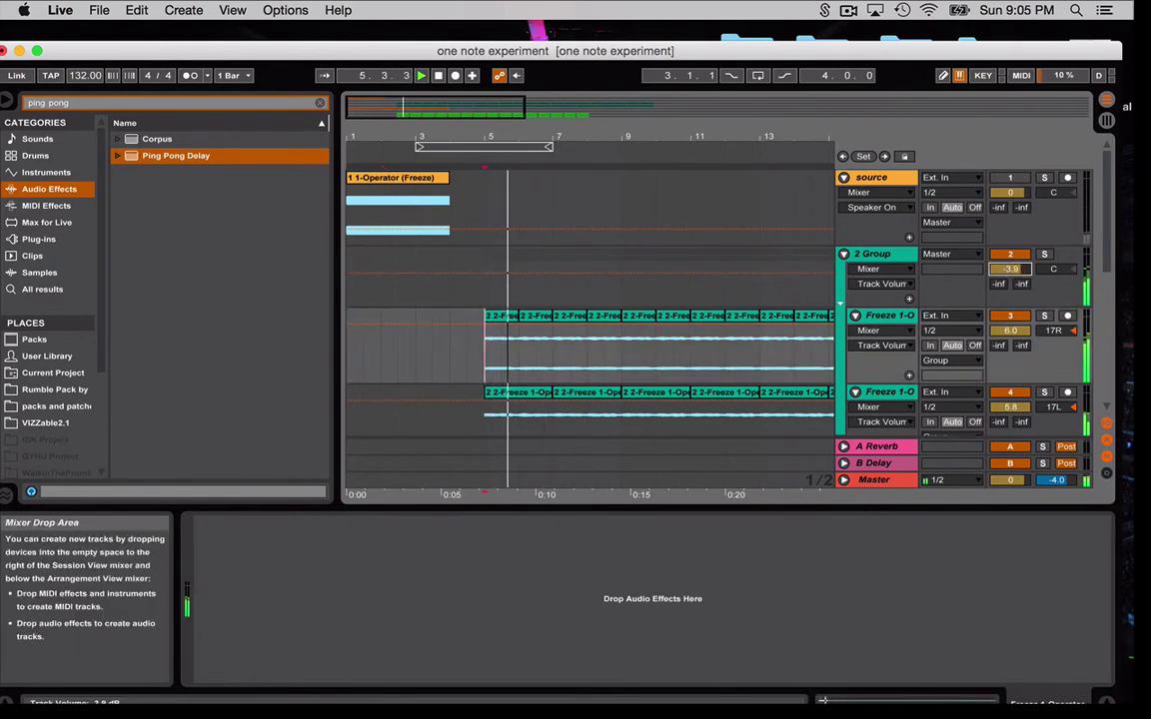
{"action": "left_click", "coordinate": [871, 318]}
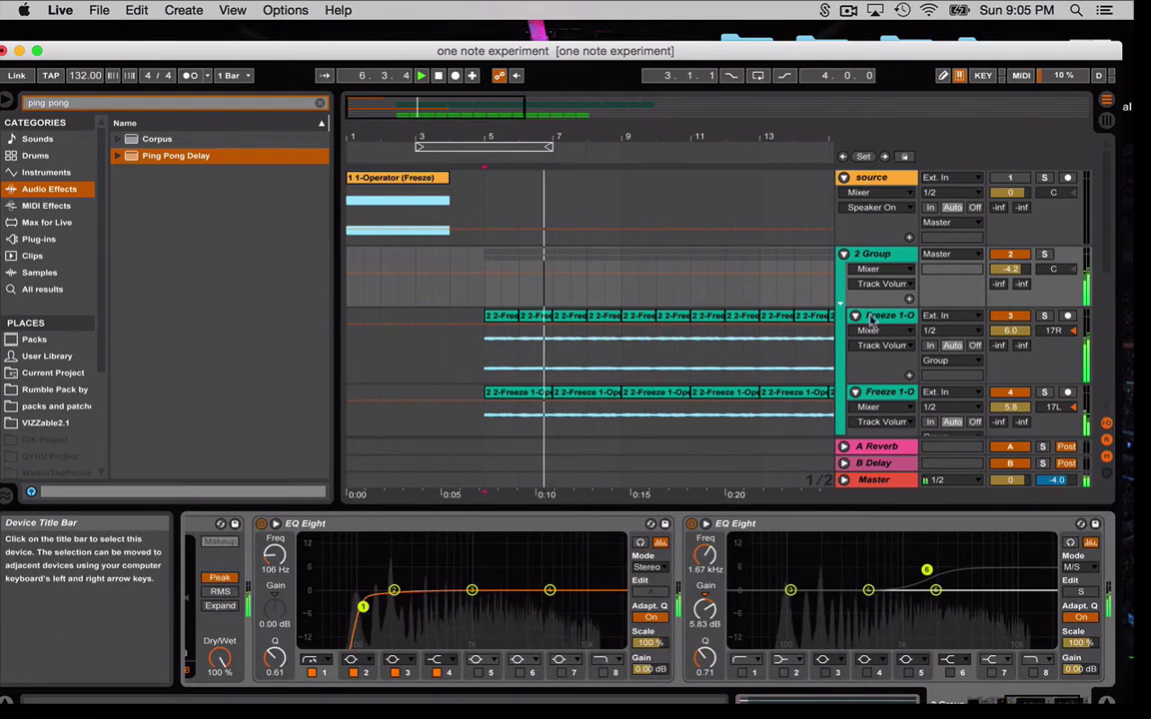
Add a Glue Compressor after the mid/side EQ Eight in the 2 Group device chain
{"action": "scroll", "coordinate": [847, 600], "scroll_direction": "right", "scroll_amount": 2}
{"action": "scroll", "coordinate": [847, 599], "scroll_direction": "left", "scroll_amount": 6}
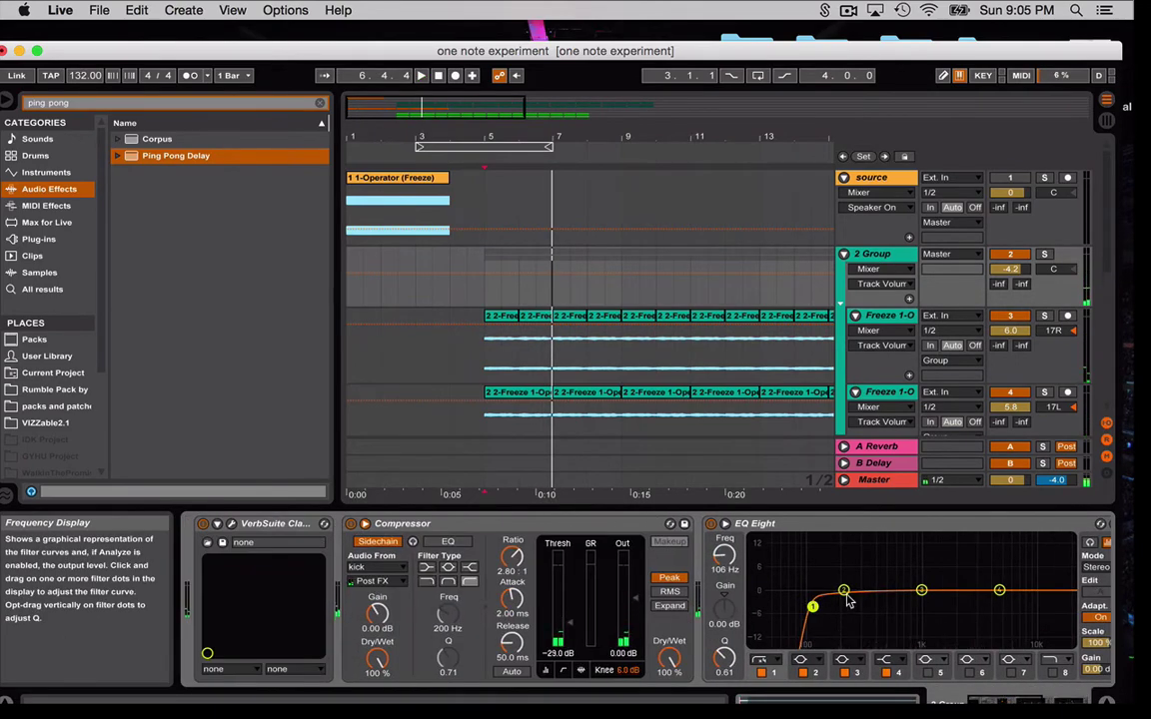
{"action": "scroll", "coordinate": [847, 599], "scroll_direction": "right", "scroll_amount": 5}
{"action": "scroll", "coordinate": [857, 580], "scroll_direction": "left", "scroll_amount": 5}
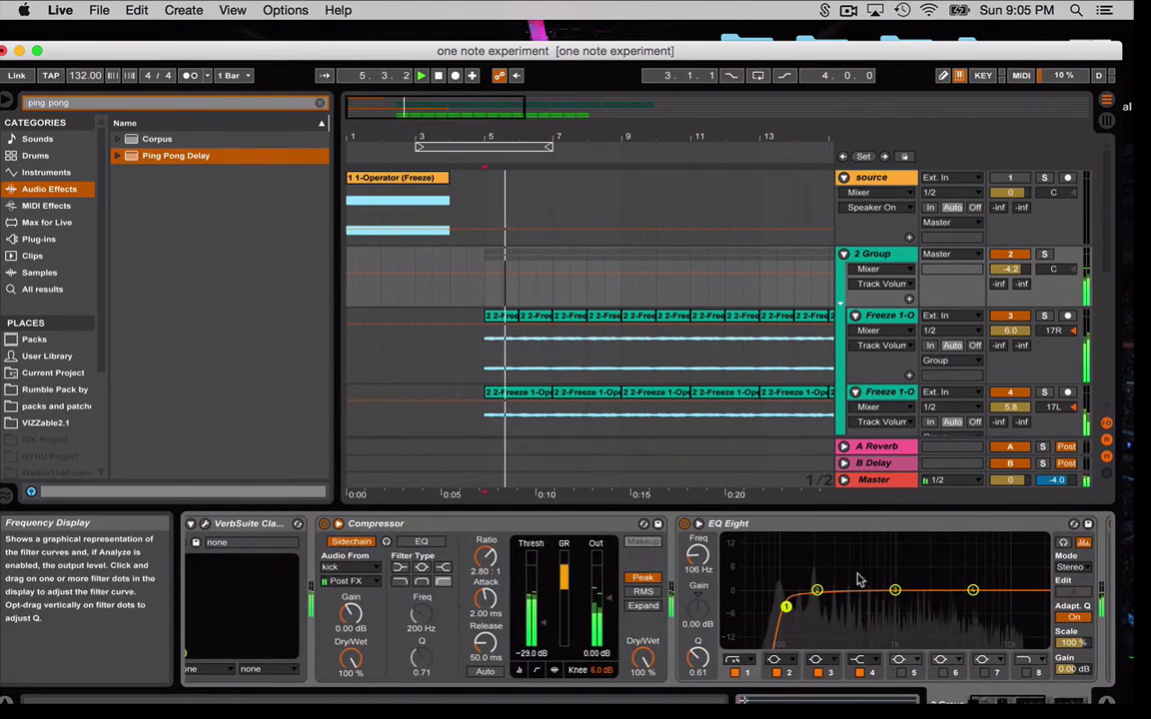
{"action": "scroll", "coordinate": [857, 579], "scroll_direction": "right", "scroll_amount": 5}
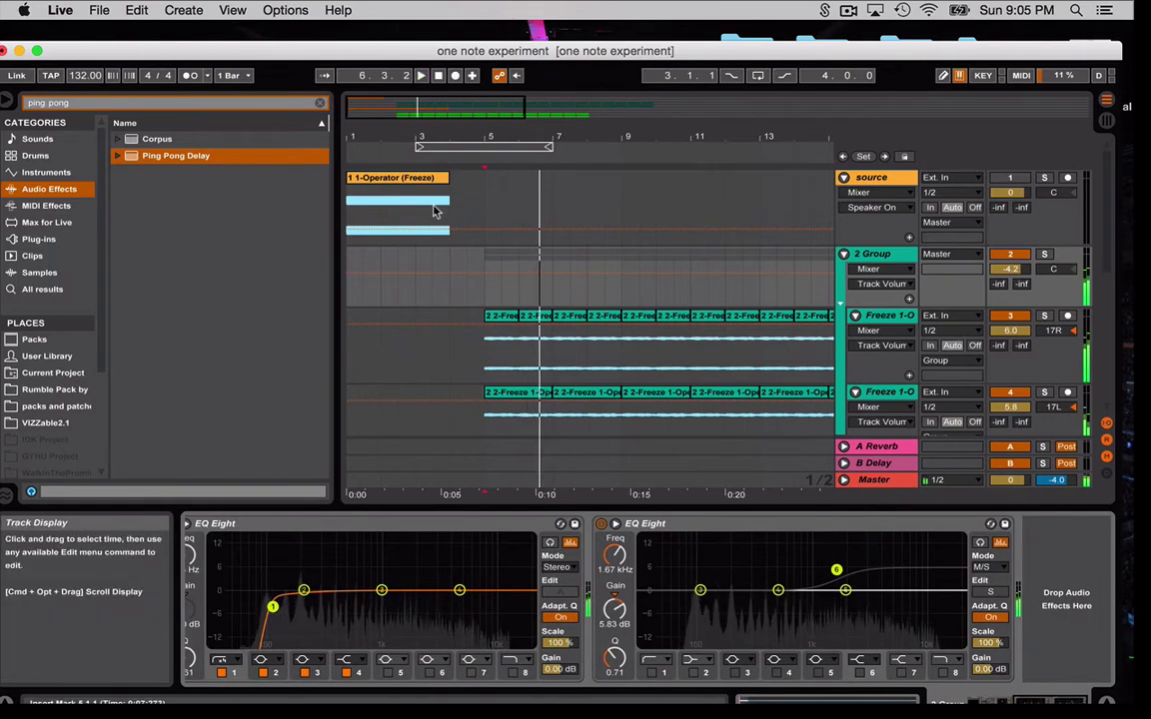
{"action": "left_click", "coordinate": [320, 103]}
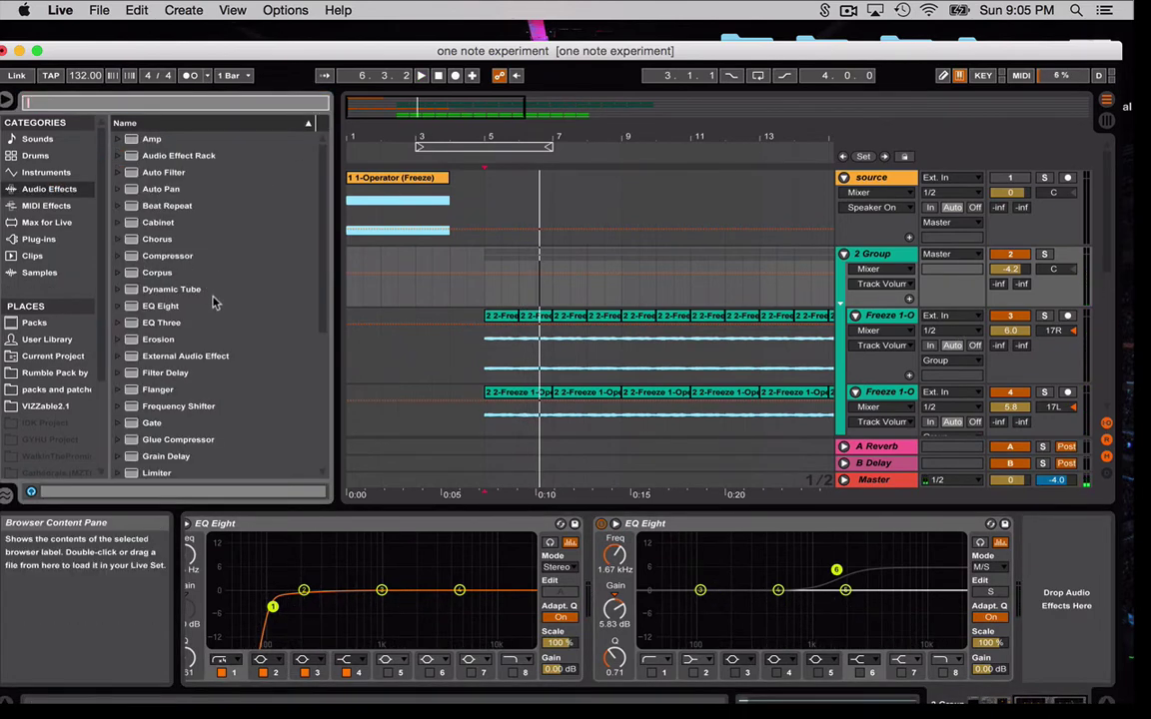
{"action": "scroll", "coordinate": [213, 301], "scroll_direction": "down", "scroll_amount": 2}
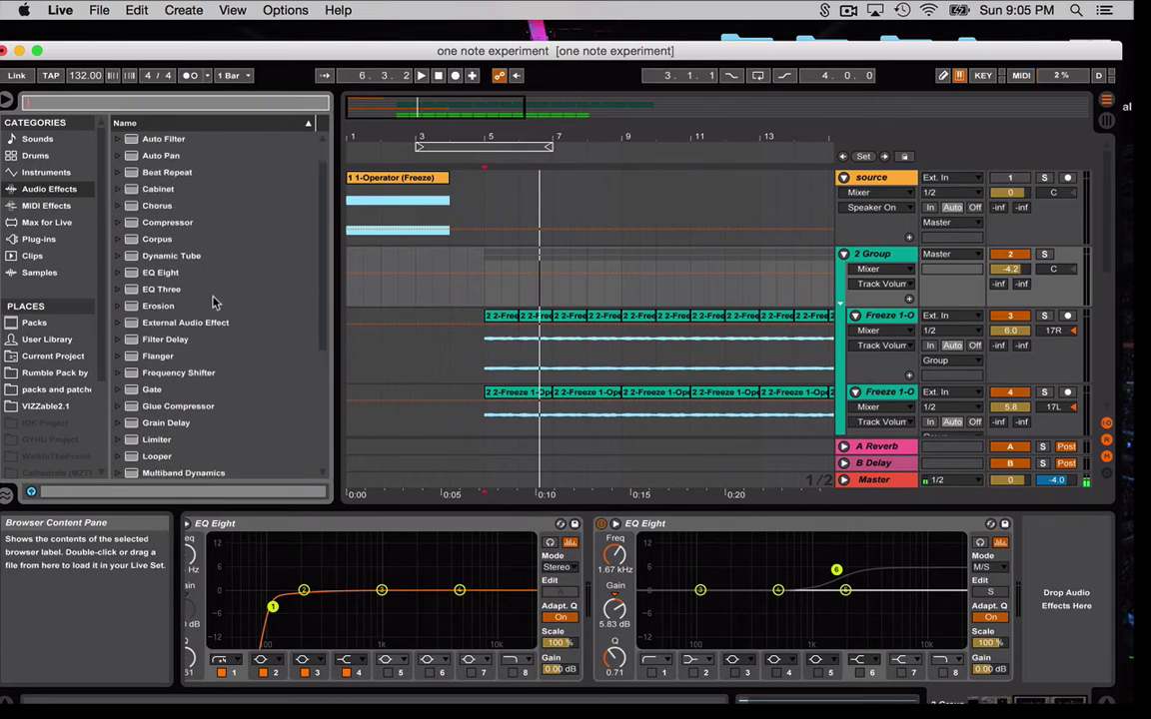
{"action": "scroll", "coordinate": [212, 302], "scroll_direction": "down", "scroll_amount": 3}
{"action": "left_click_drag", "start_coordinate": [185, 356], "coordinate": [850, 271]}
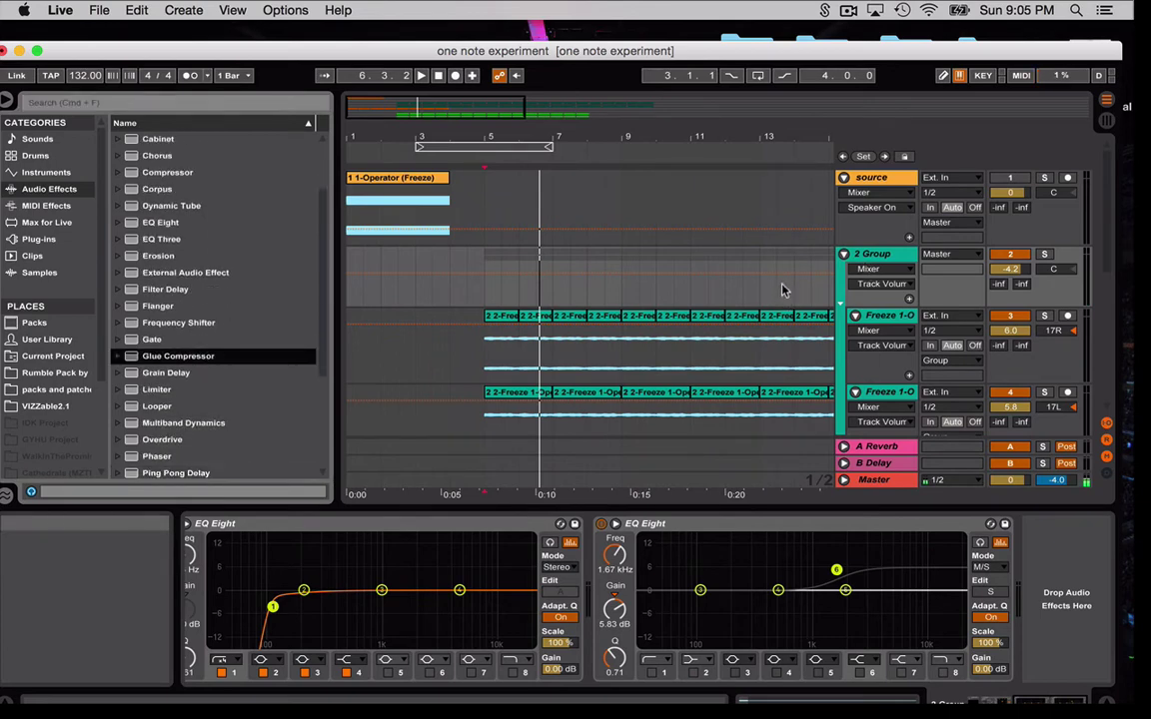
{"action": "left_click_drag", "start_coordinate": [782, 289], "coordinate": [782, 290]}
Set the Glue Compressor's threshold to -18.1 dB and makeup to 5.24 dB, and lower the 2 Group volume to -6.3 dB
{"action": "key", "text": "space"}
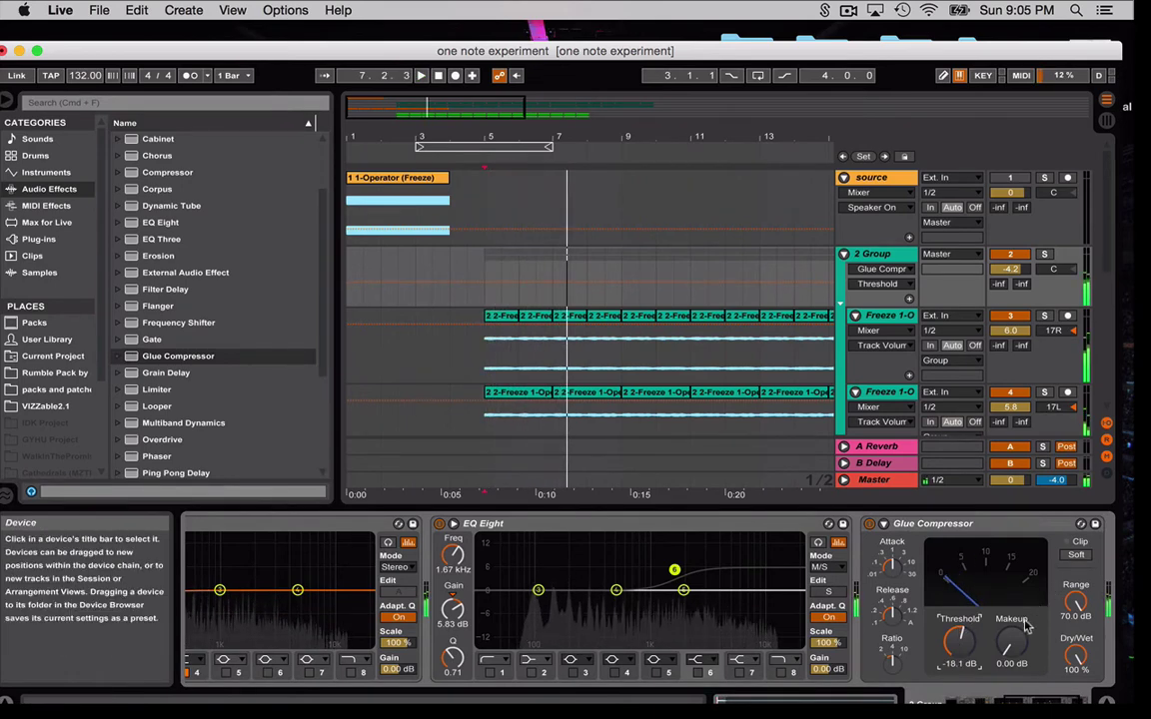
{"action": "left_click_drag", "start_coordinate": [1006, 645], "coordinate": [1007, 617]}
{"action": "left_click_drag", "start_coordinate": [1011, 270], "coordinate": [1011, 271]}
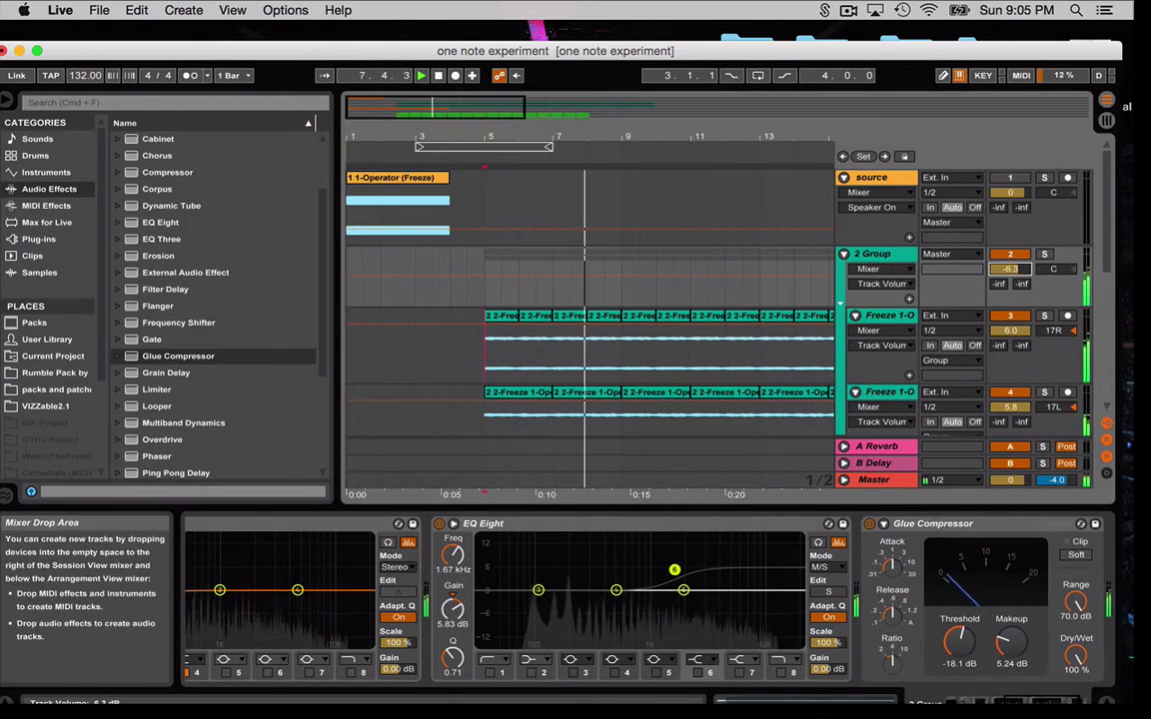
Rename the 2 Group track as "SC synths" and fold the group
{"action": "left_click", "coordinate": [883, 256]}
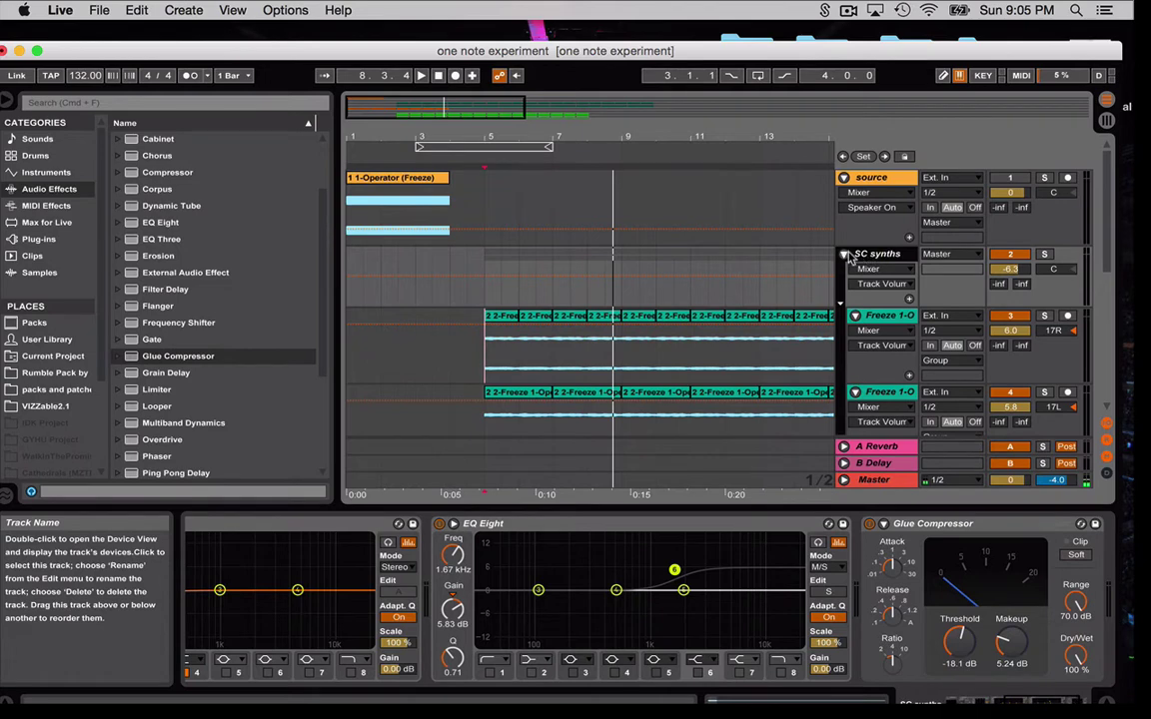
{"action": "left_click", "coordinate": [847, 257]}
{"action": "left_click", "coordinate": [617, 249]}
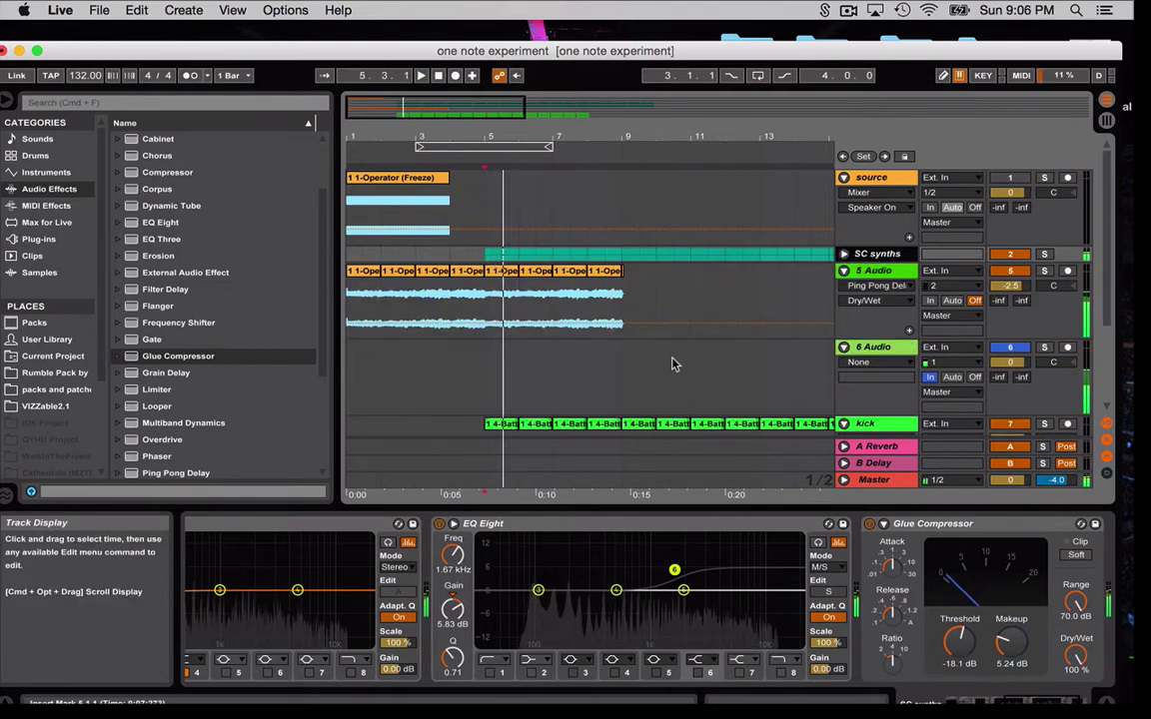
Play the arrangement from bar 5 to hear the synths together with the kick and snare
{"action": "scroll", "coordinate": [672, 364], "scroll_direction": "down", "scroll_amount": 3}
{"action": "key", "text": "space"}
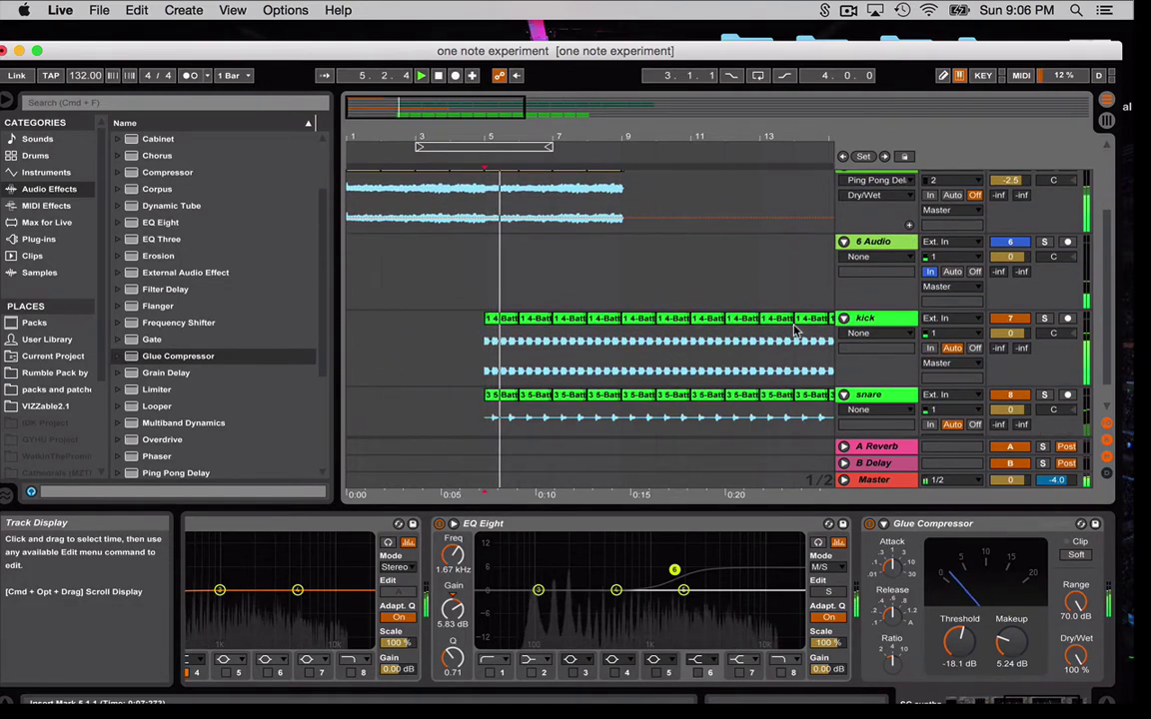
{"action": "scroll", "coordinate": [796, 329], "scroll_direction": "up", "scroll_amount": 3}
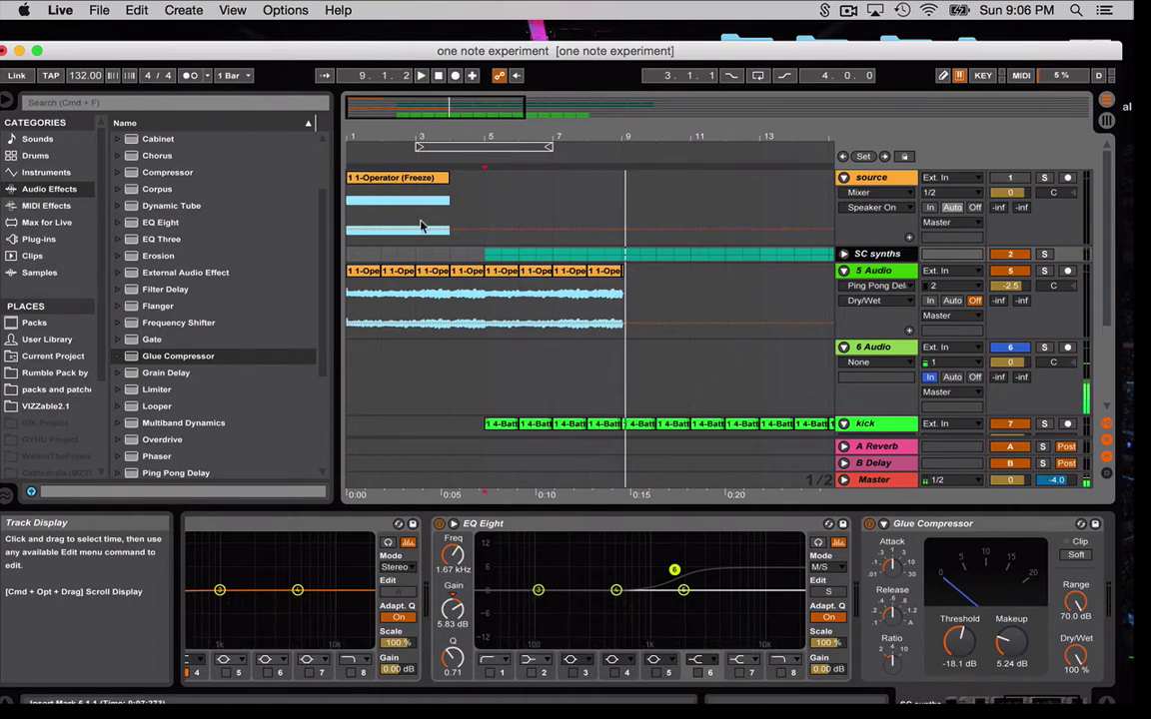
Solo the 6 Audio and source tracks and play the frozen Operator clip from bar 2
{"action": "left_click", "coordinate": [380, 200]}
{"action": "scroll", "coordinate": [1067, 264], "scroll_direction": "down", "scroll_amount": 3}
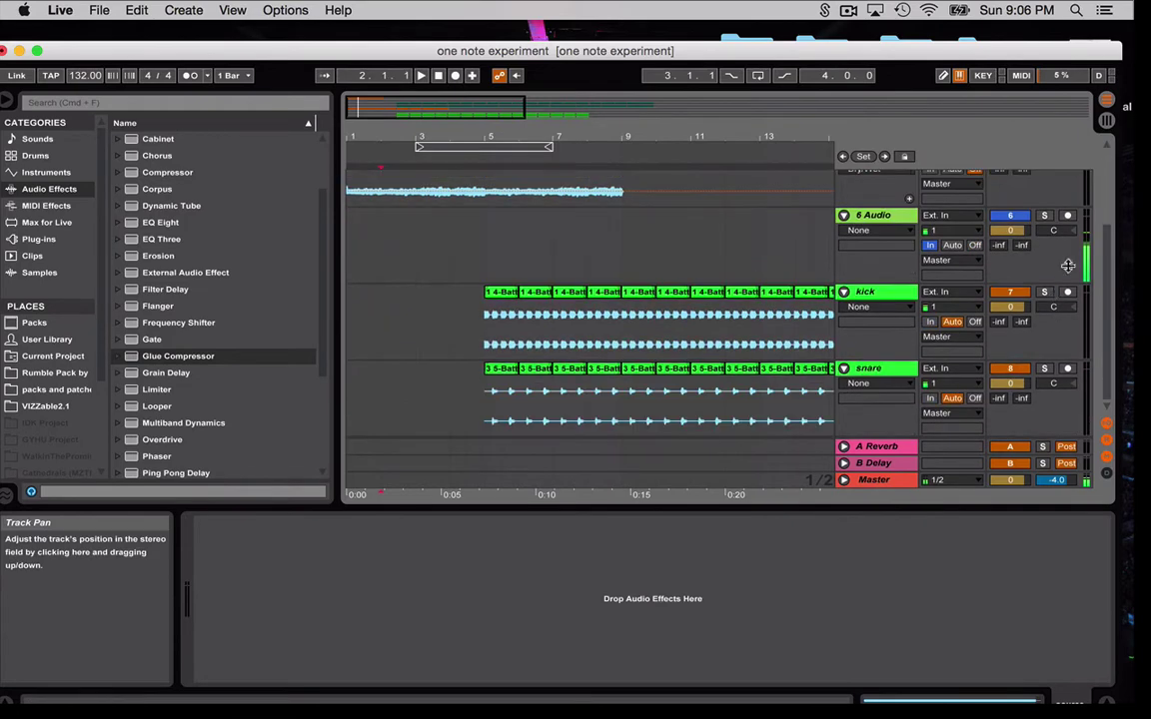
{"action": "scroll", "coordinate": [1044, 180], "scroll_direction": "up", "scroll_amount": 3}
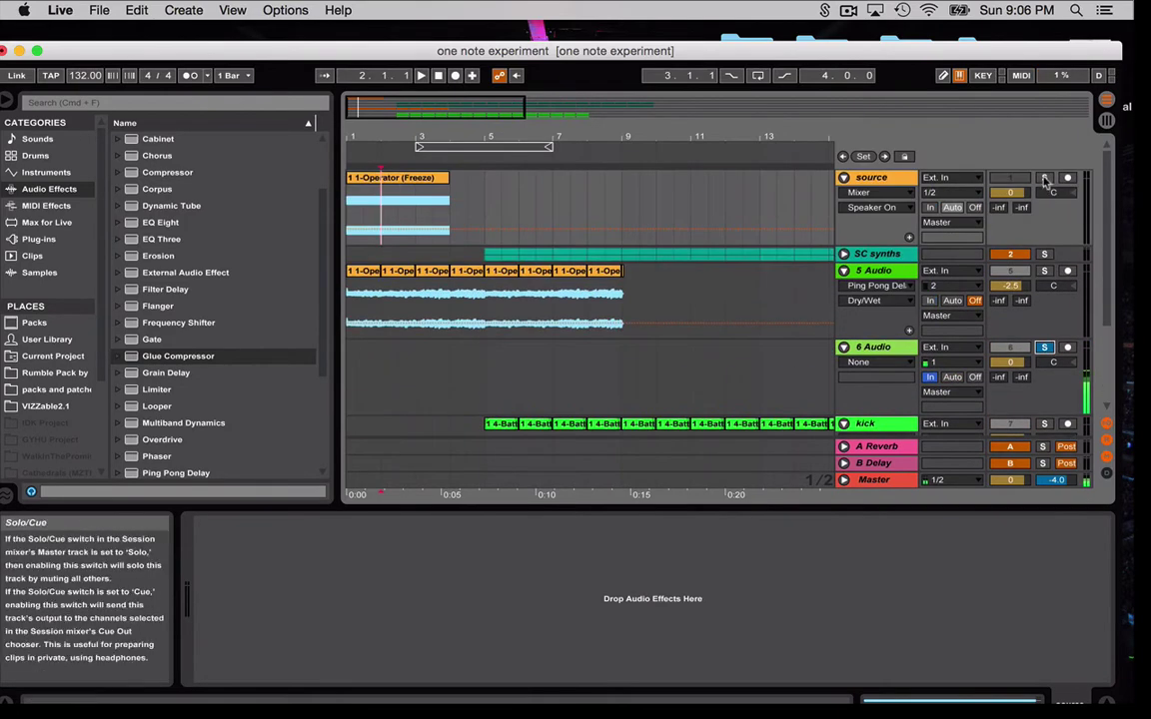
{"action": "left_click", "coordinate": [1044, 180]}
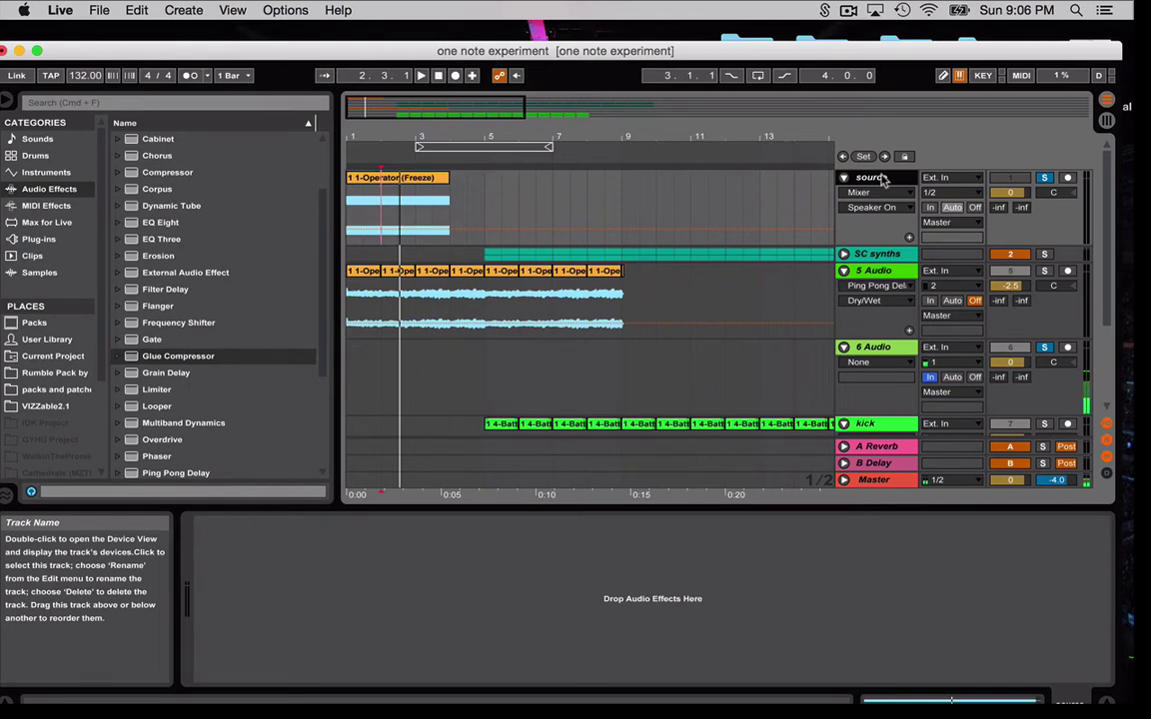
Duplicate the source track and move the frozen Operator clip on the copy to bar 9
{"action": "key", "text": "super+d"}
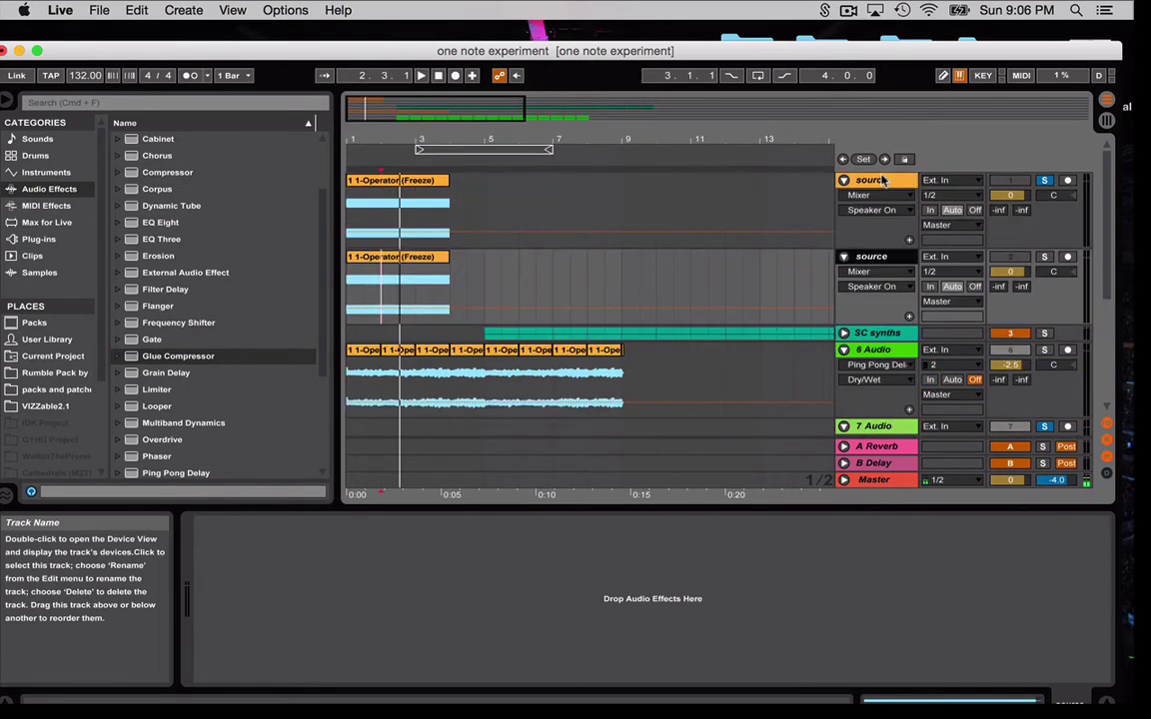
{"action": "left_click", "coordinate": [425, 255]}
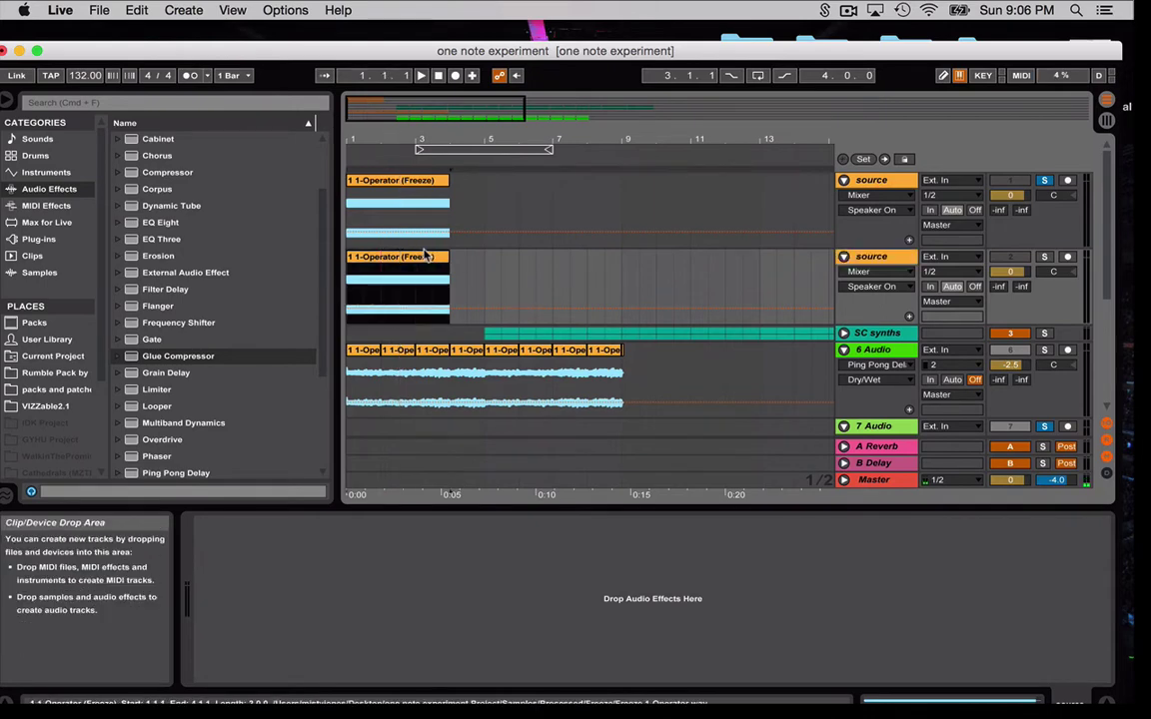
{"action": "left_click_drag", "start_coordinate": [418, 258], "coordinate": [692, 284]}
{"action": "left_click", "coordinate": [621, 290]}
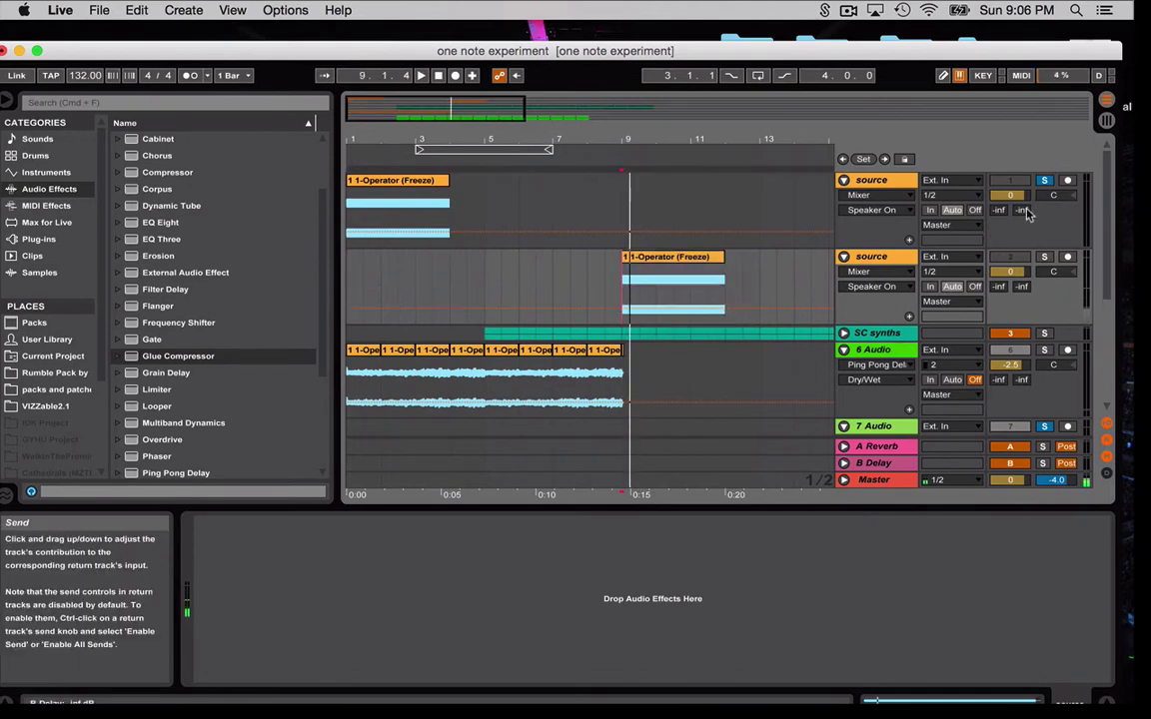
Unsolo the original source track and check playback from bar 9
{"action": "left_click", "coordinate": [1045, 184]}
{"action": "key", "text": "space"}
{"action": "key", "text": "space"}
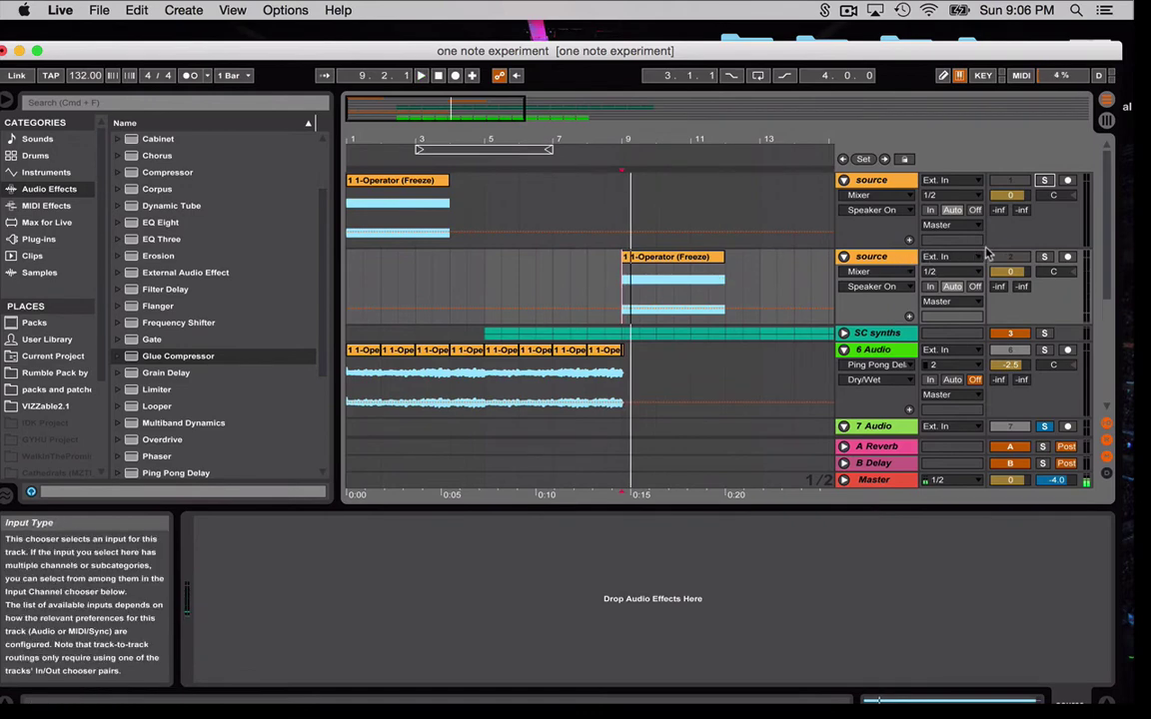
Search the Max for Live devices for "cut hack" and load Max CutHacker onto the duplicated source track
{"action": "double_click", "coordinate": [689, 258]}
{"action": "left_click", "coordinate": [208, 104]}
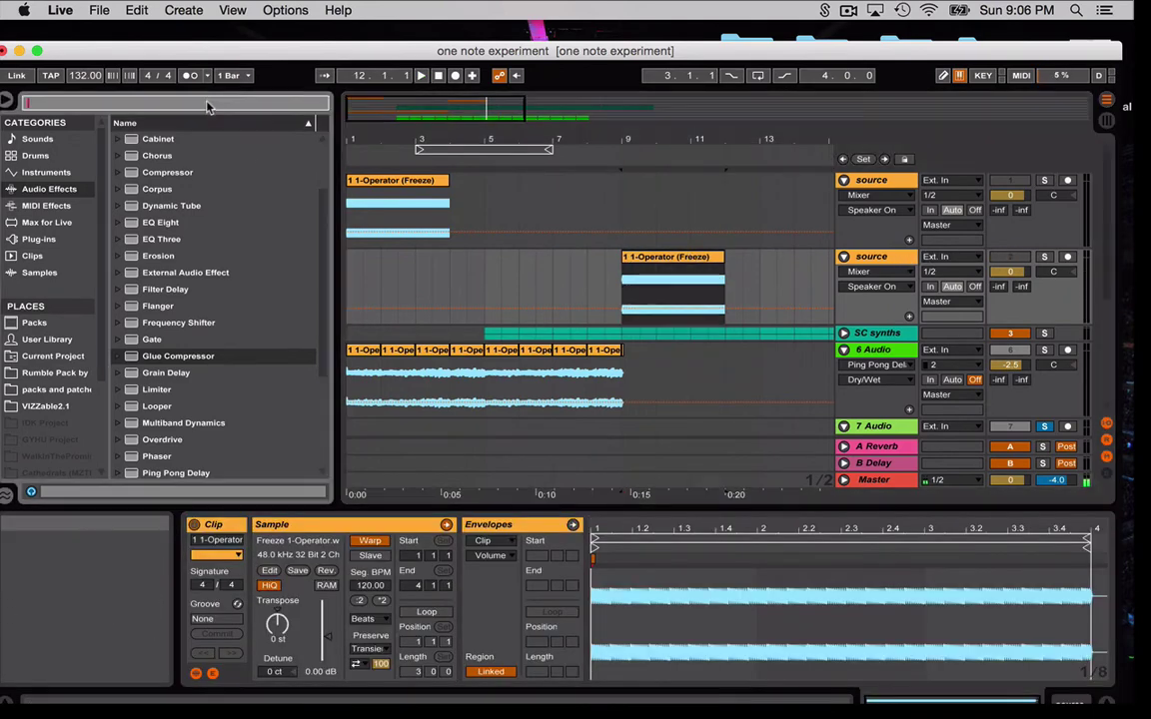
{"action": "type", "text": "cut hack"}
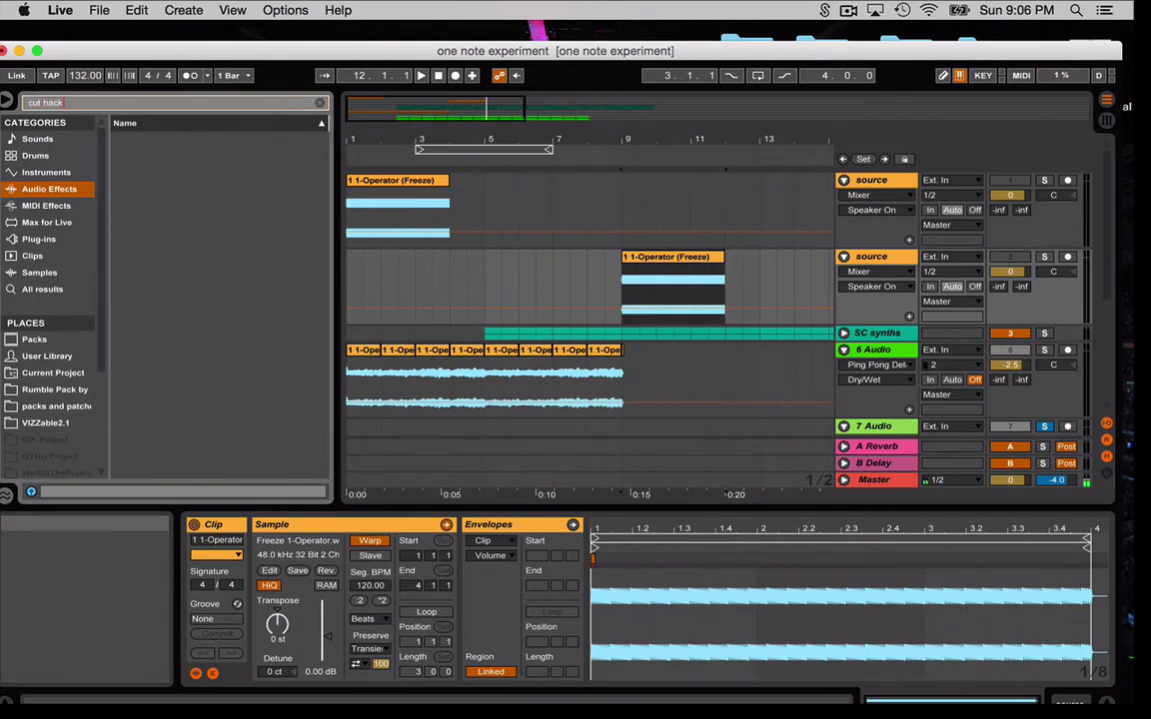
{"action": "left_click", "coordinate": [50, 220]}
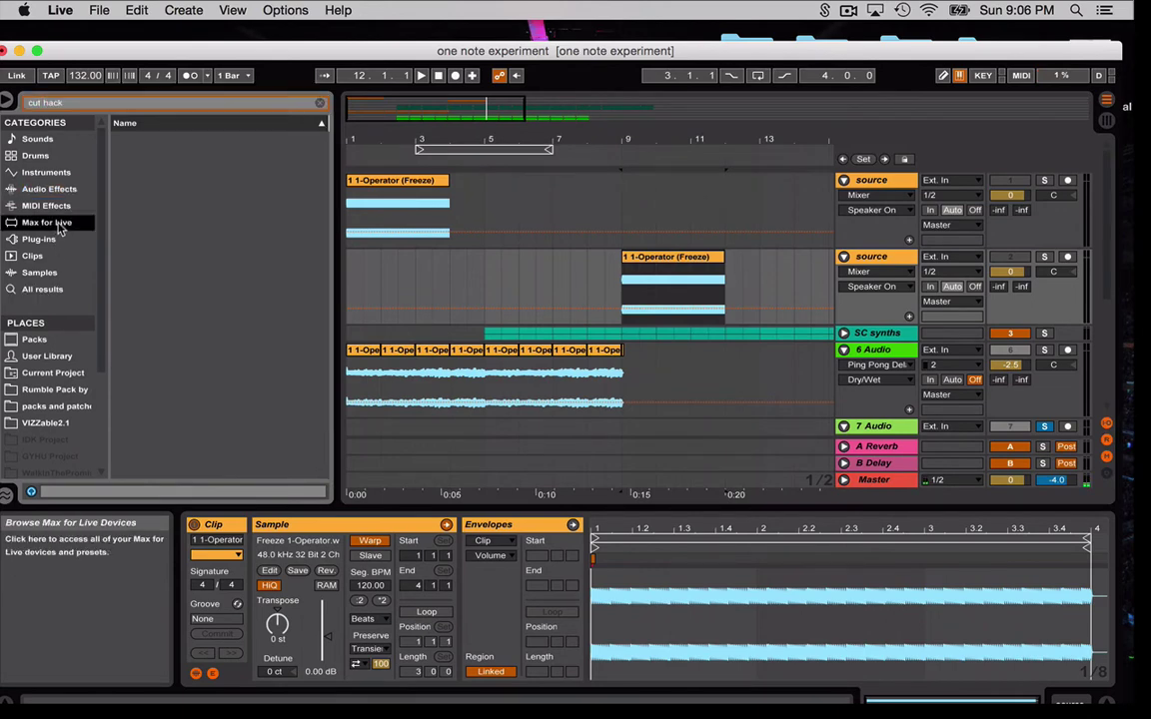
{"action": "left_click", "coordinate": [118, 139]}
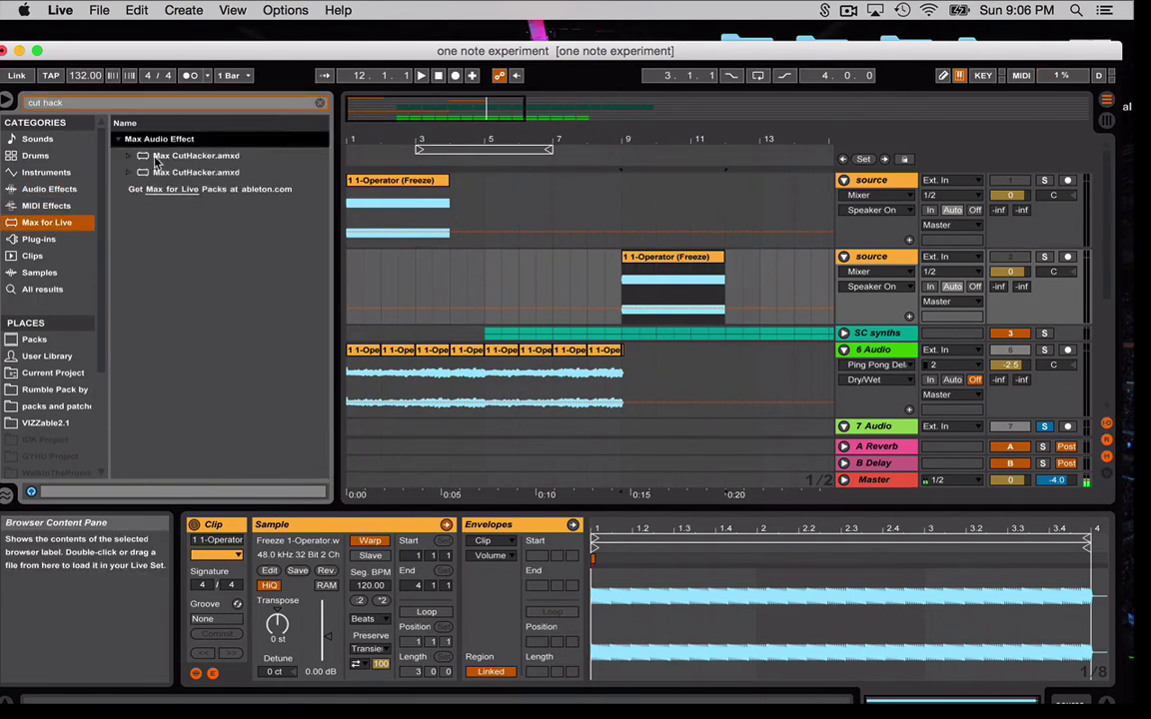
{"action": "left_click", "coordinate": [160, 155]}
{"action": "left_click_drag", "start_coordinate": [653, 257], "coordinate": [654, 263]}
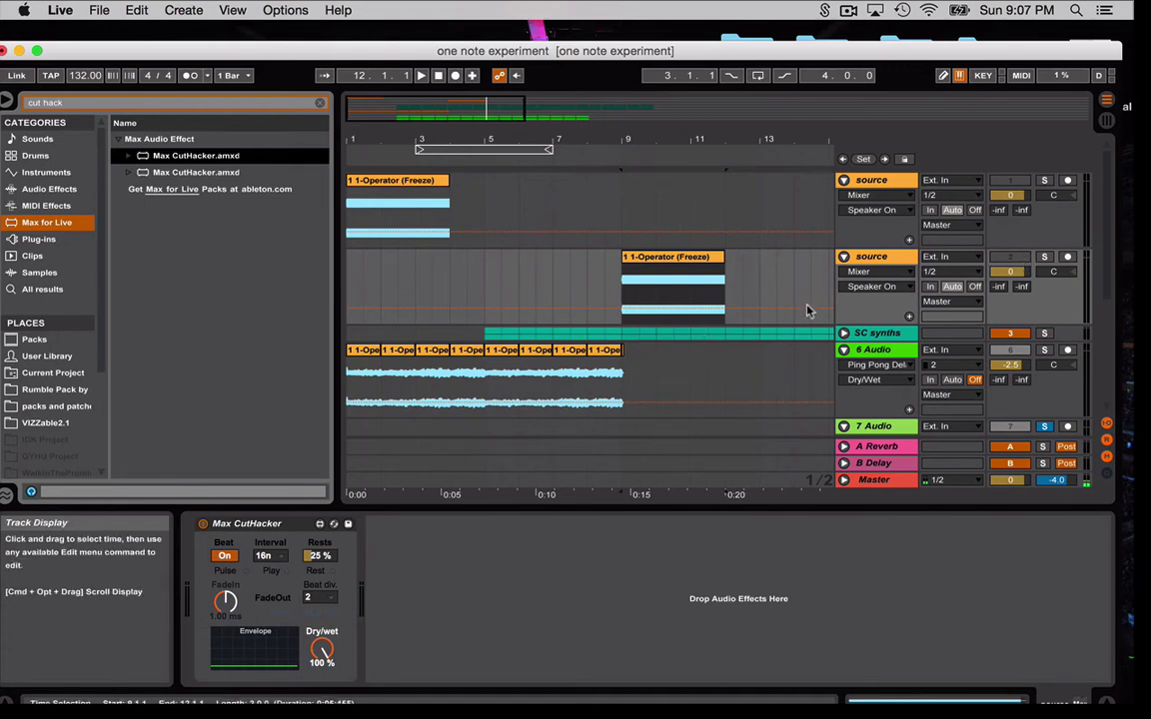
Solo the CutHacker track, set its clip's warp mode to Pro and transposition to 12 st, and play it
{"action": "left_click", "coordinate": [1045, 258]}
{"action": "key", "text": "space"}
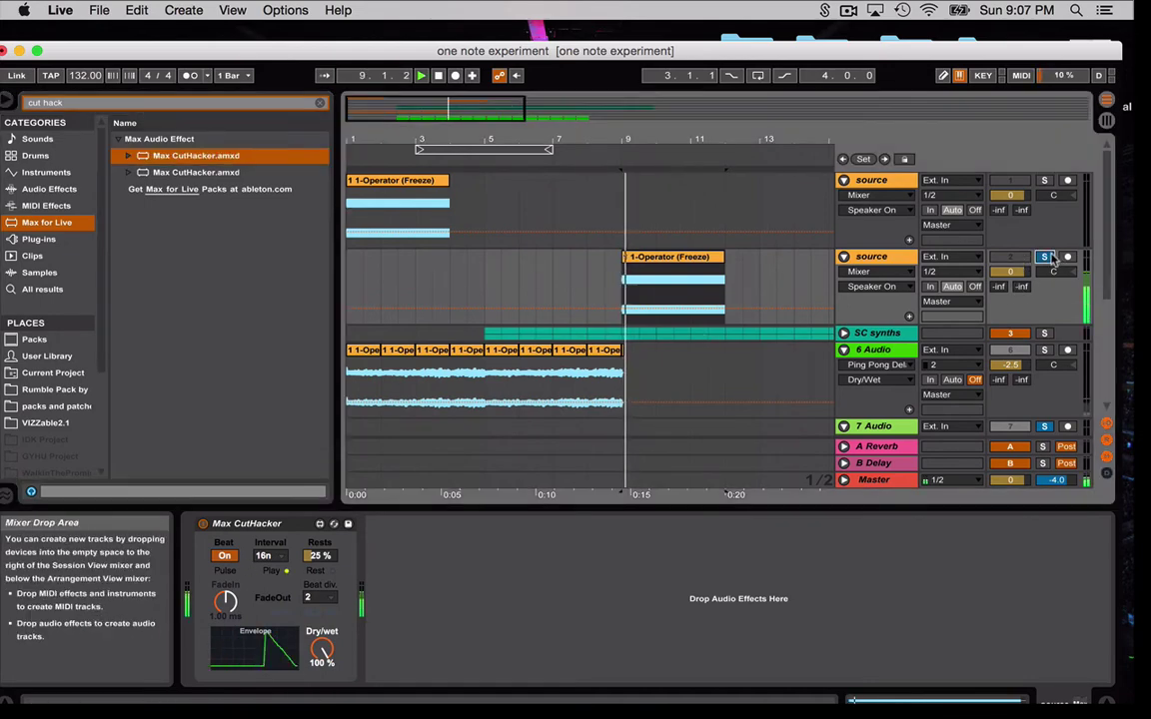
{"action": "left_click", "coordinate": [679, 271]}
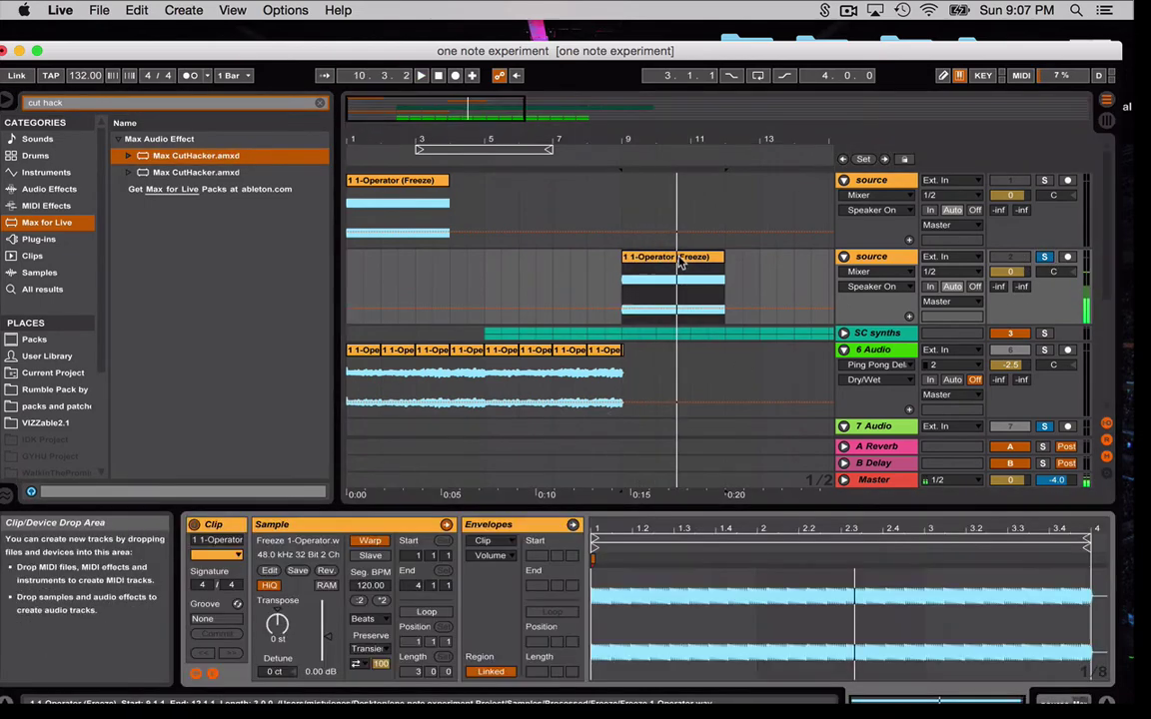
{"action": "left_click", "coordinate": [377, 620]}
{"action": "left_click", "coordinate": [383, 606]}
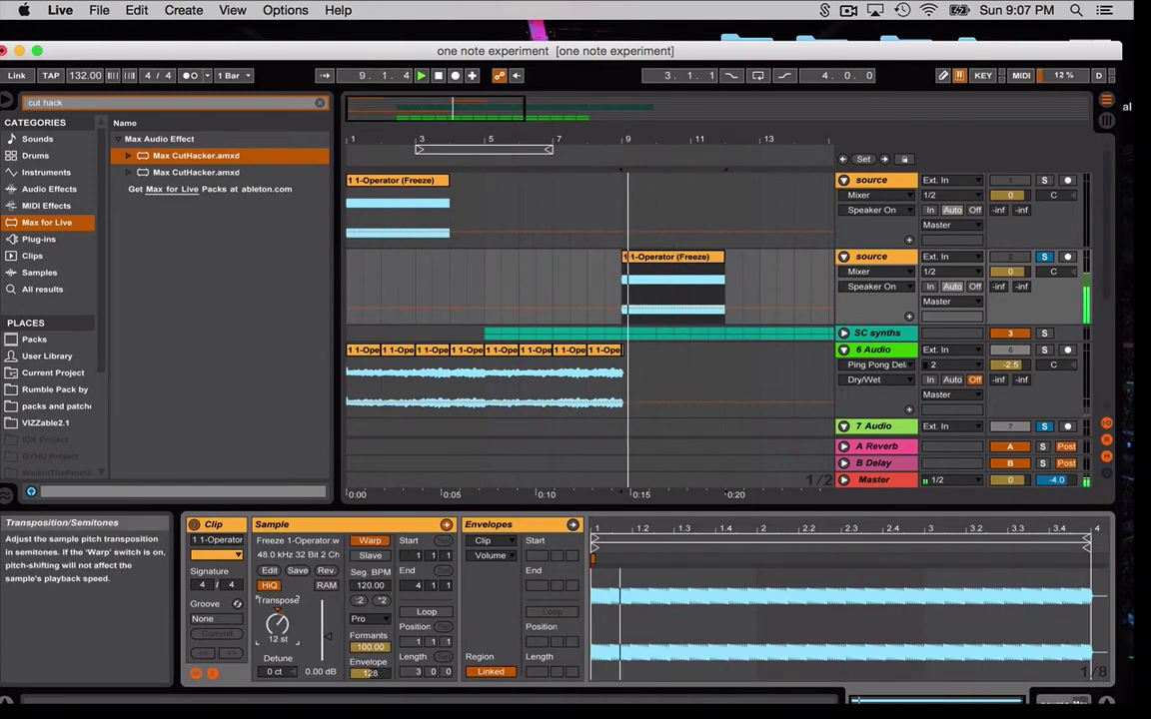
{"action": "left_click", "coordinate": [671, 313]}
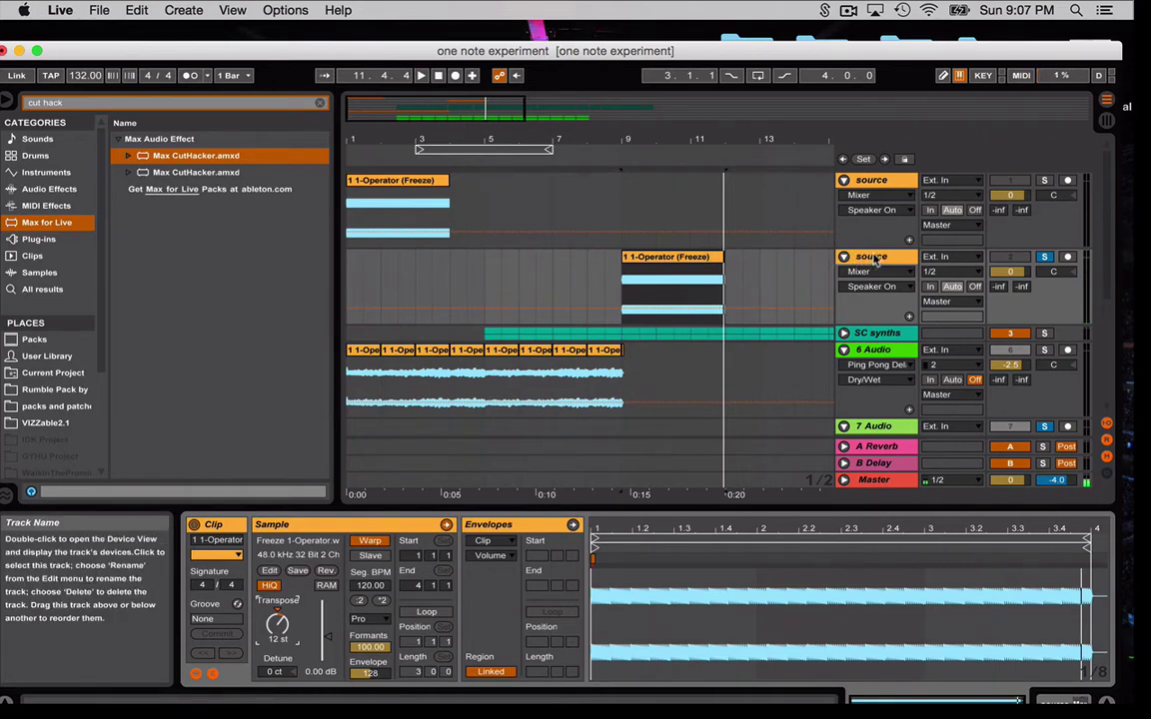
Duplicate the CutHacker source track and pan the two copies to 50L and 50R
{"action": "left_click", "coordinate": [875, 259]}
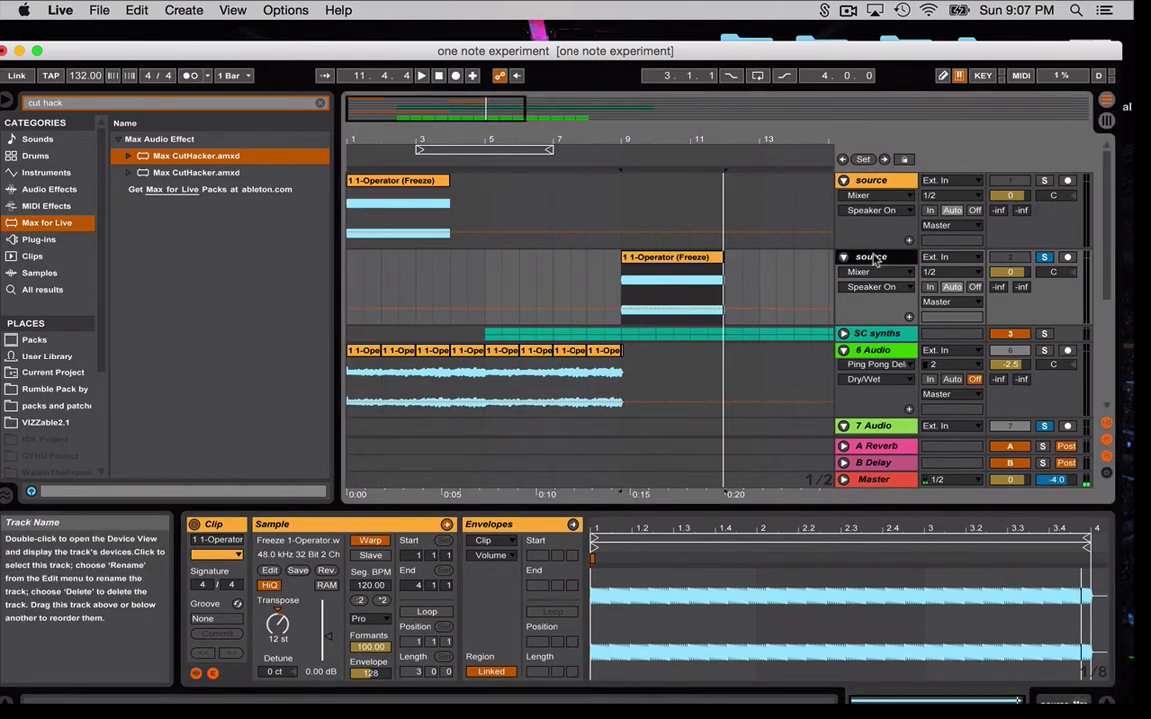
{"action": "key", "text": "super+d"}
{"action": "left_click_drag", "start_coordinate": [1053, 277], "coordinate": [1059, 348]}
Solo the 50R source track together with the 50L one and play both from bar 9
{"action": "key", "text": "space"}
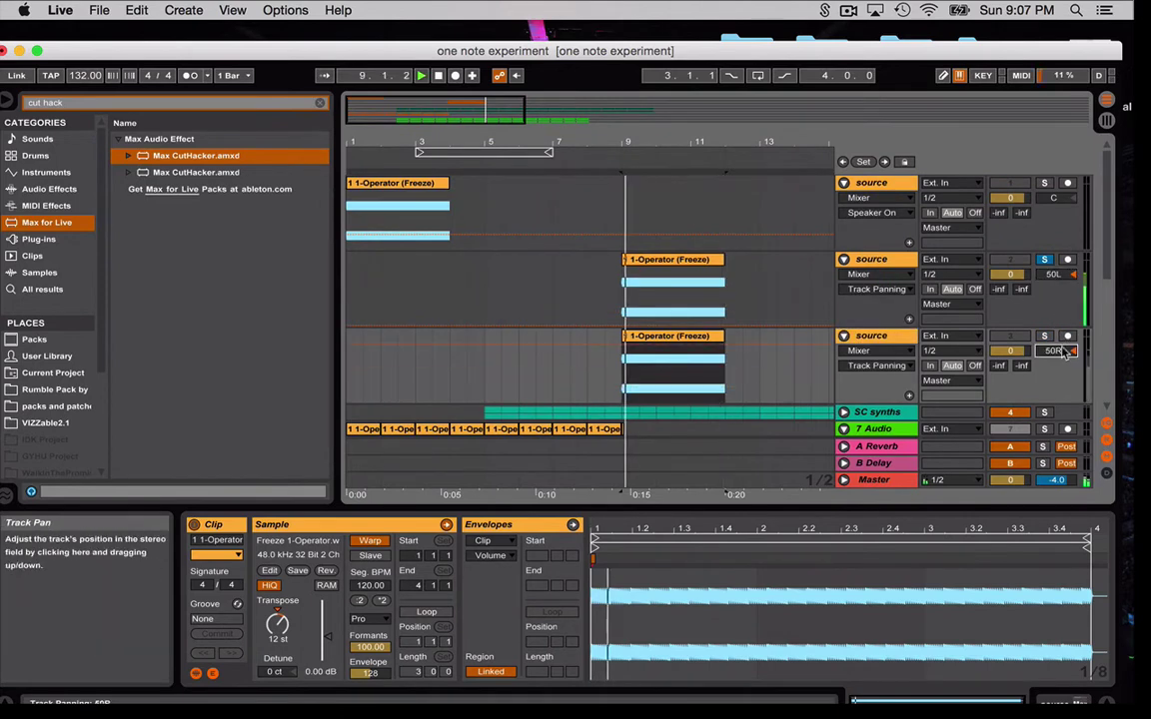
{"action": "key", "text": "space"}
{"action": "left_click", "coordinate": [1045, 338], "text": "super"}
{"action": "key", "text": "space"}
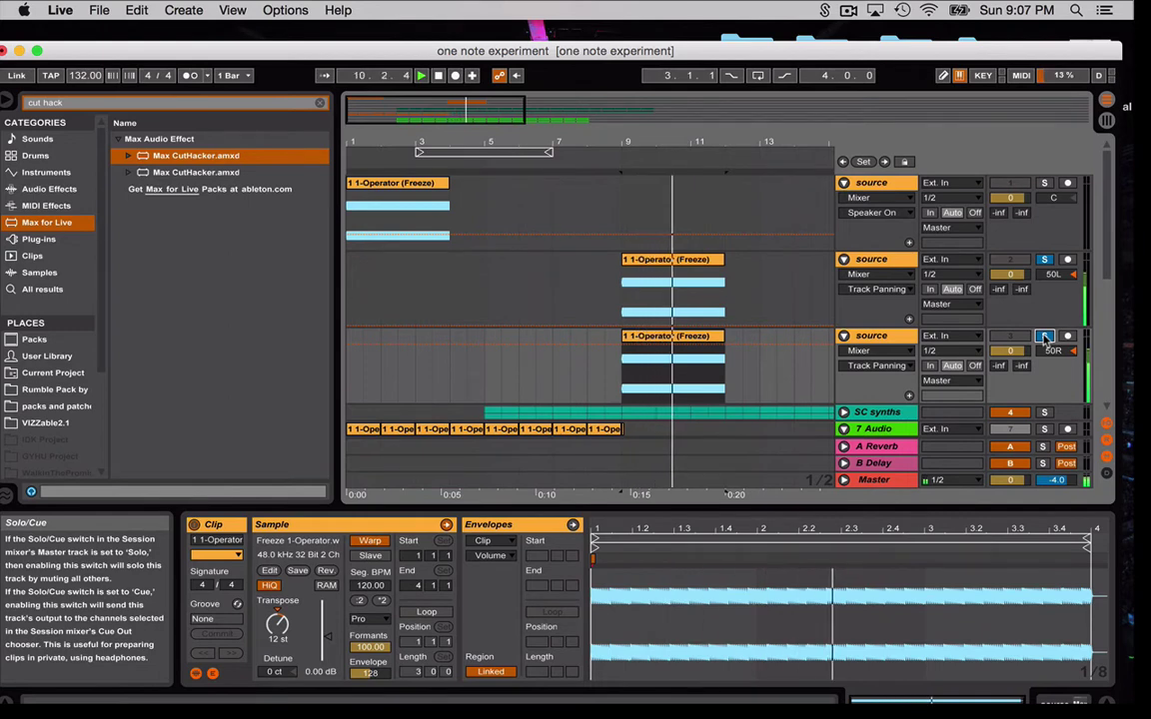
Group the two panned source tracks, rename the group as "dots", and play it from bar 9
{"action": "left_click", "coordinate": [881, 262]}
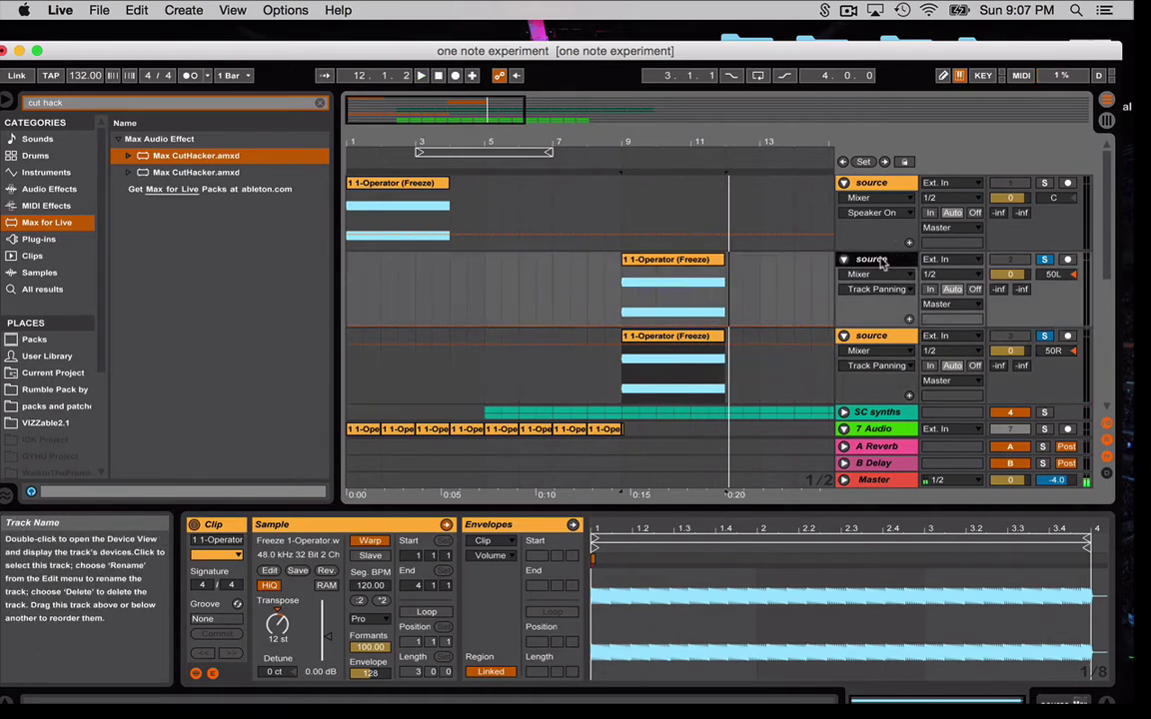
{"action": "left_click", "coordinate": [872, 339]}
{"action": "key", "text": "super+g"}
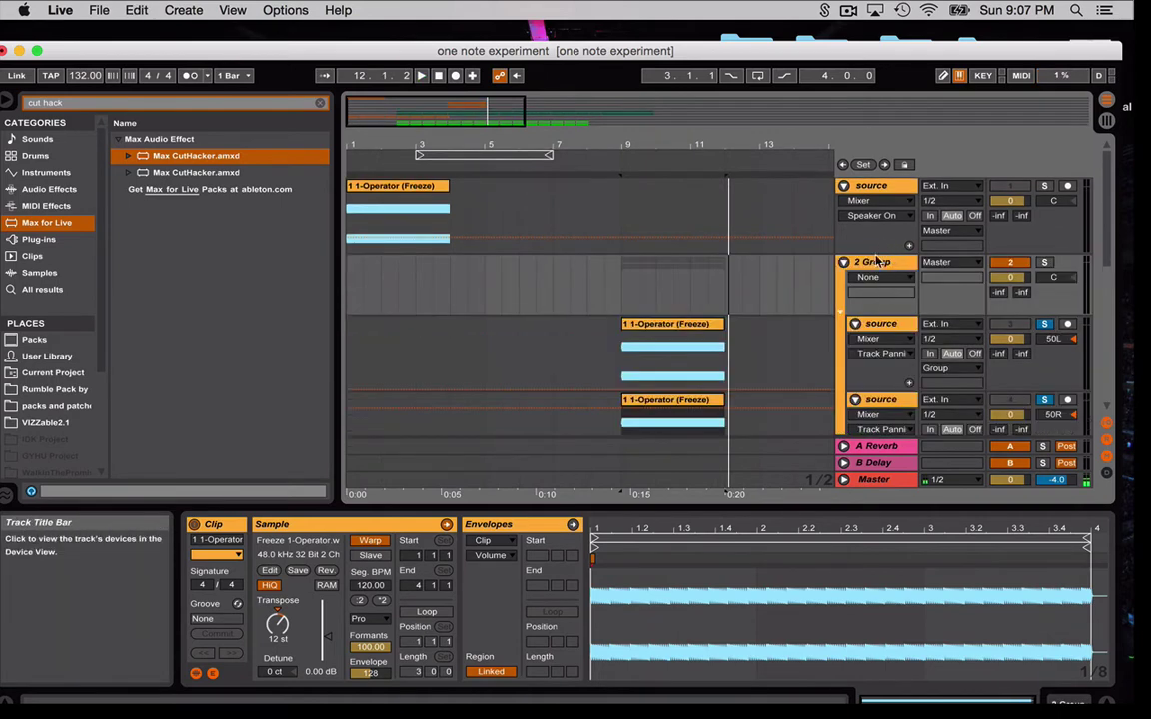
{"action": "key", "text": "super+r"}
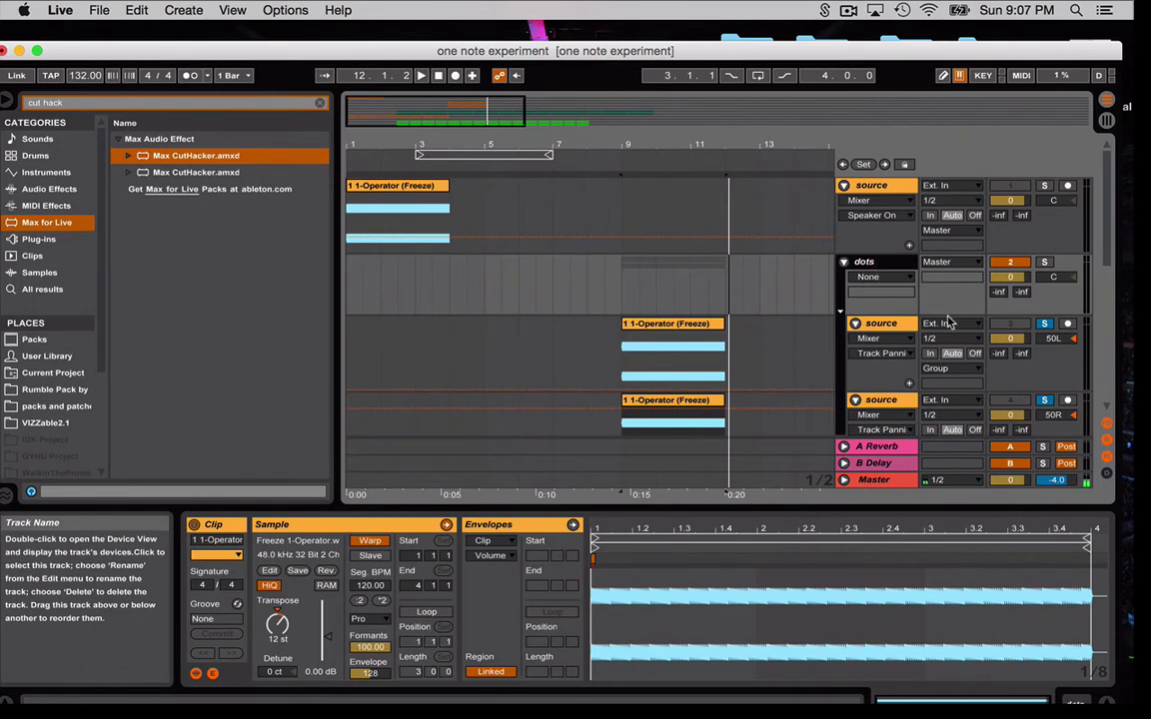
{"action": "key", "text": "space"}
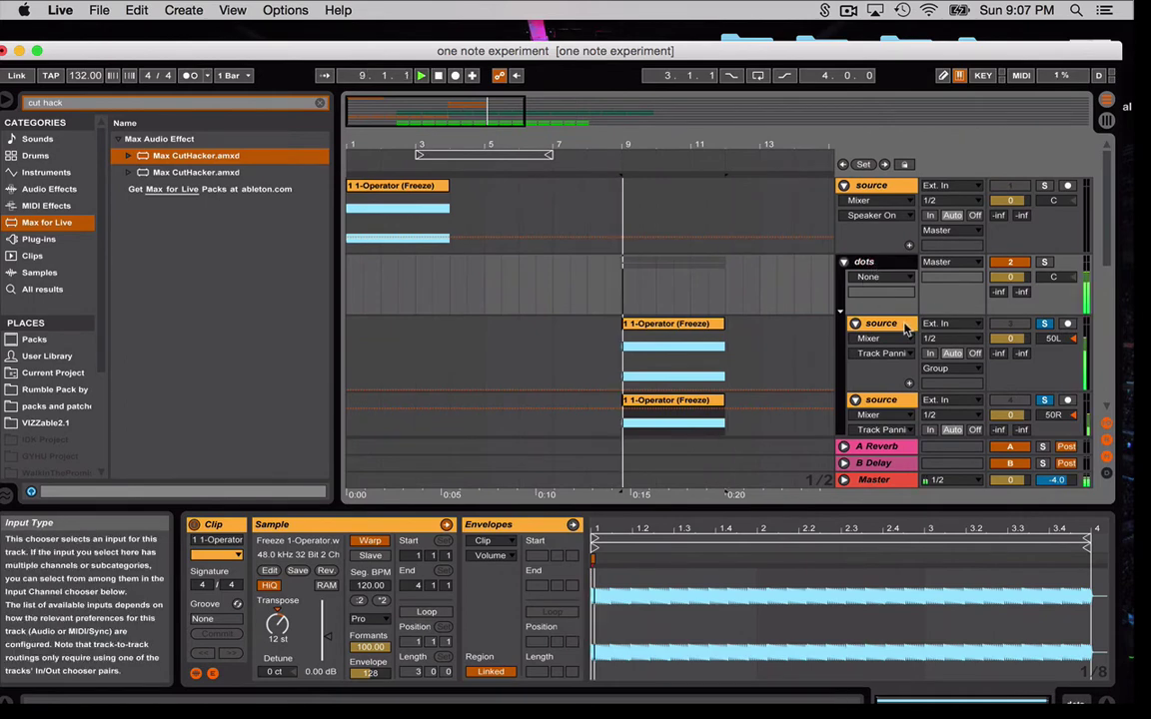
Clear the device search and add an EQ Eight audio effect to the dots group
{"action": "left_click", "coordinate": [877, 264]}
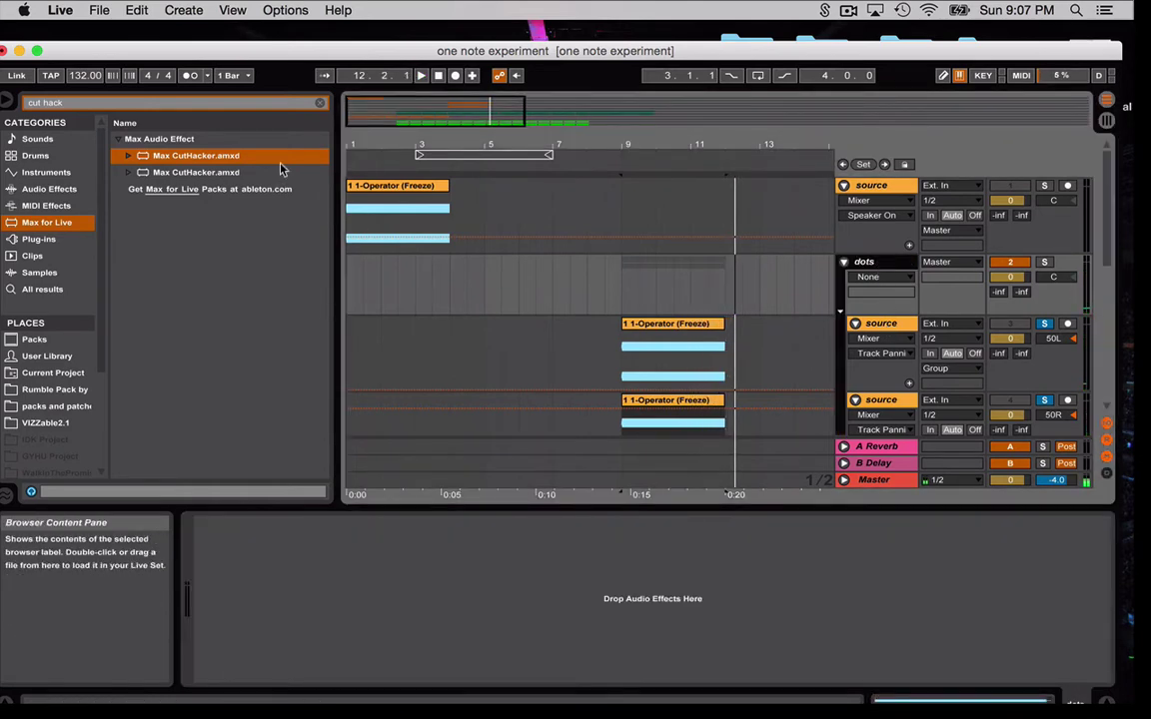
{"action": "left_click", "coordinate": [320, 103]}
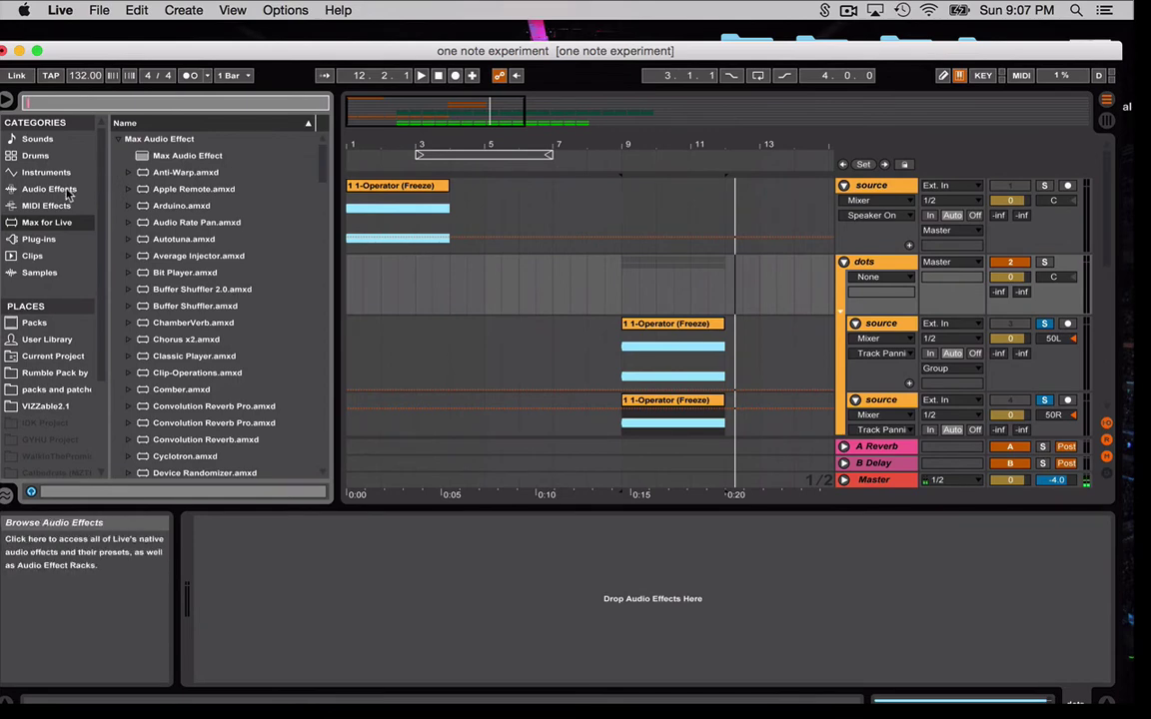
{"action": "left_click", "coordinate": [75, 192]}
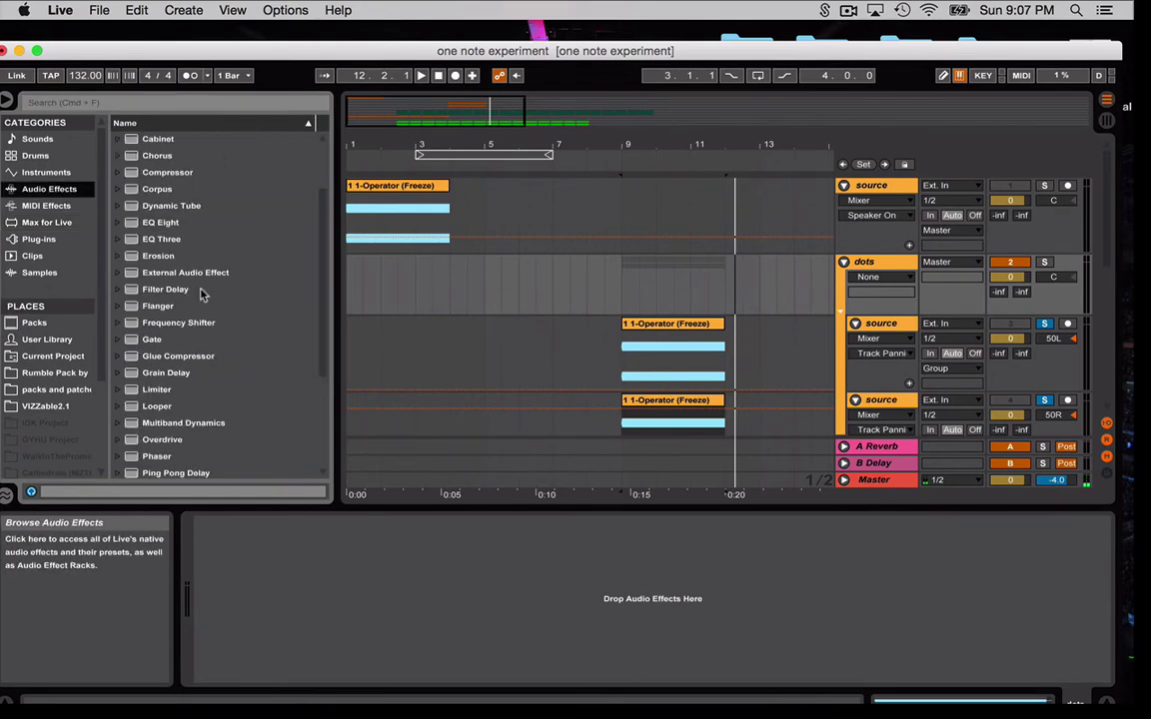
{"action": "left_click_drag", "start_coordinate": [146, 224], "coordinate": [675, 278]}
Set EQ Eight band 1 on the dots group to a low-cut filter at 220 Hz during playback
{"action": "left_click", "coordinate": [257, 659]}
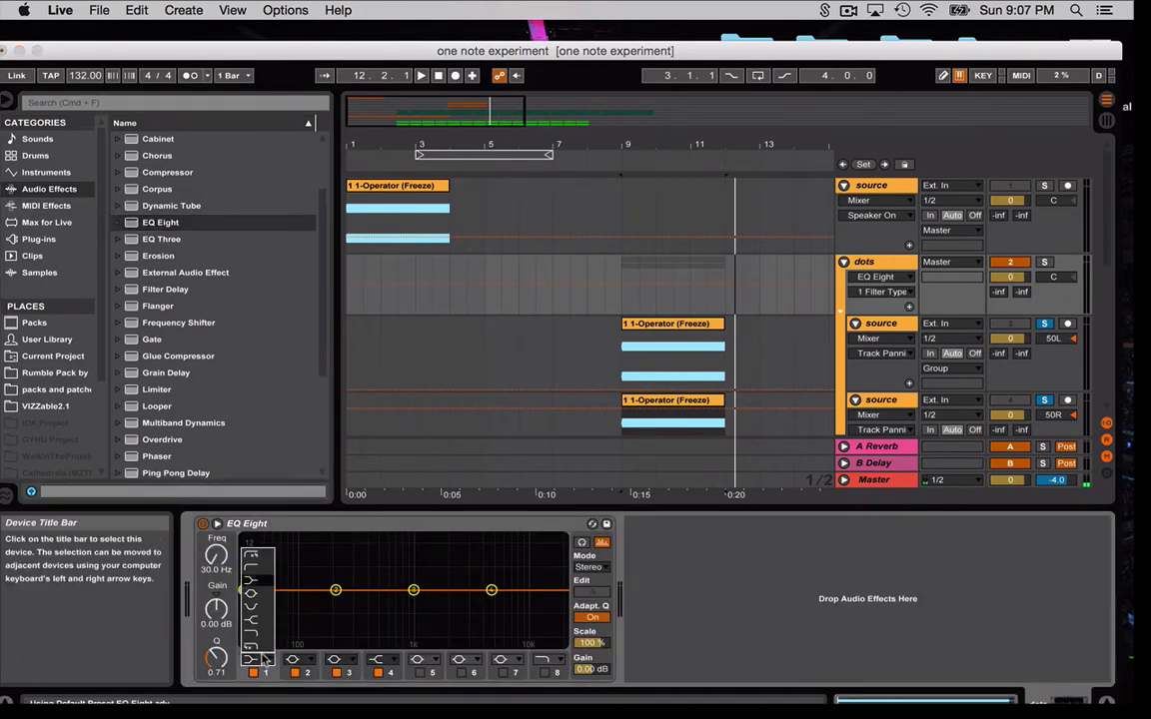
{"action": "left_click", "coordinate": [255, 565]}
{"action": "key", "text": "space"}
{"action": "left_click_drag", "start_coordinate": [243, 603], "coordinate": [340, 606]}
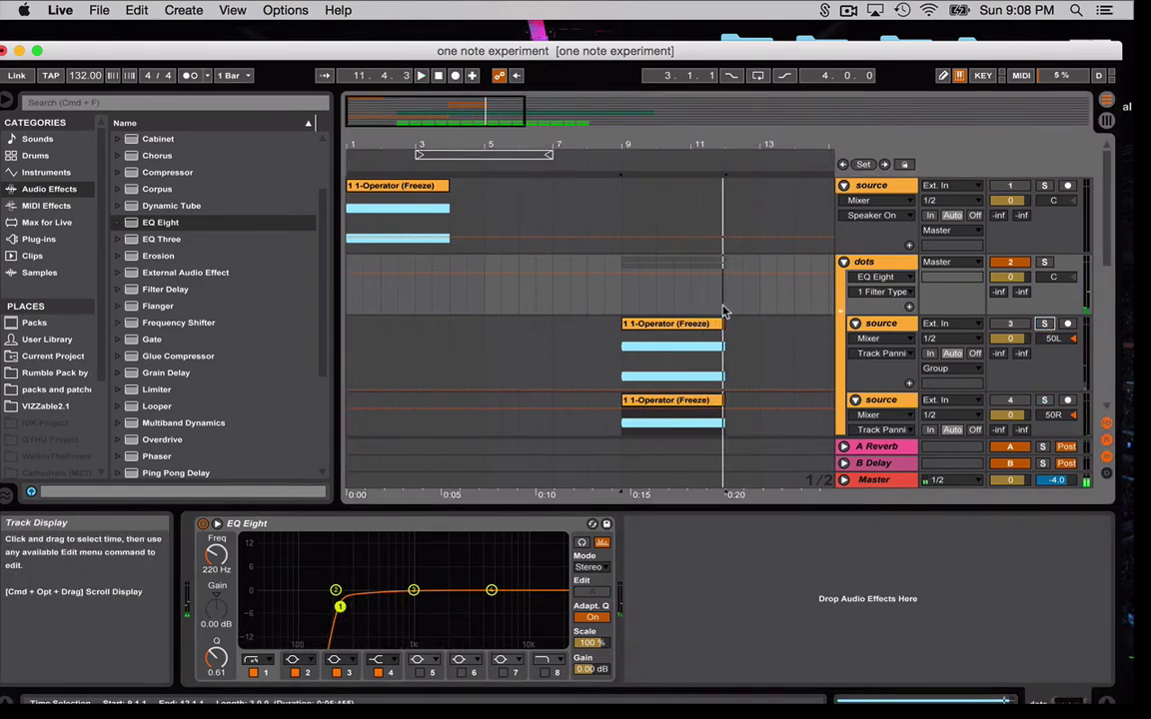
Play the full mix from bar 9 and activate both source tracks in the dots group
{"action": "scroll", "coordinate": [724, 310], "scroll_direction": "down", "scroll_amount": 5}
{"action": "left_click", "coordinate": [605, 166]}
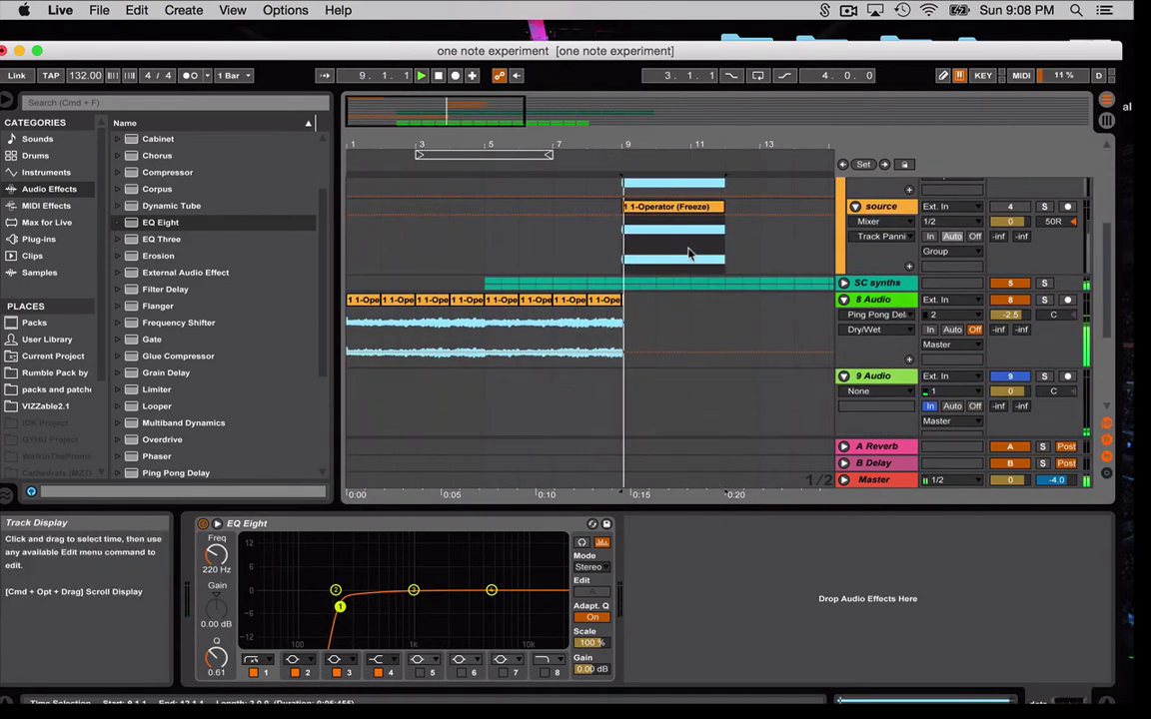
{"action": "scroll", "coordinate": [687, 254], "scroll_direction": "up", "scroll_amount": 4}
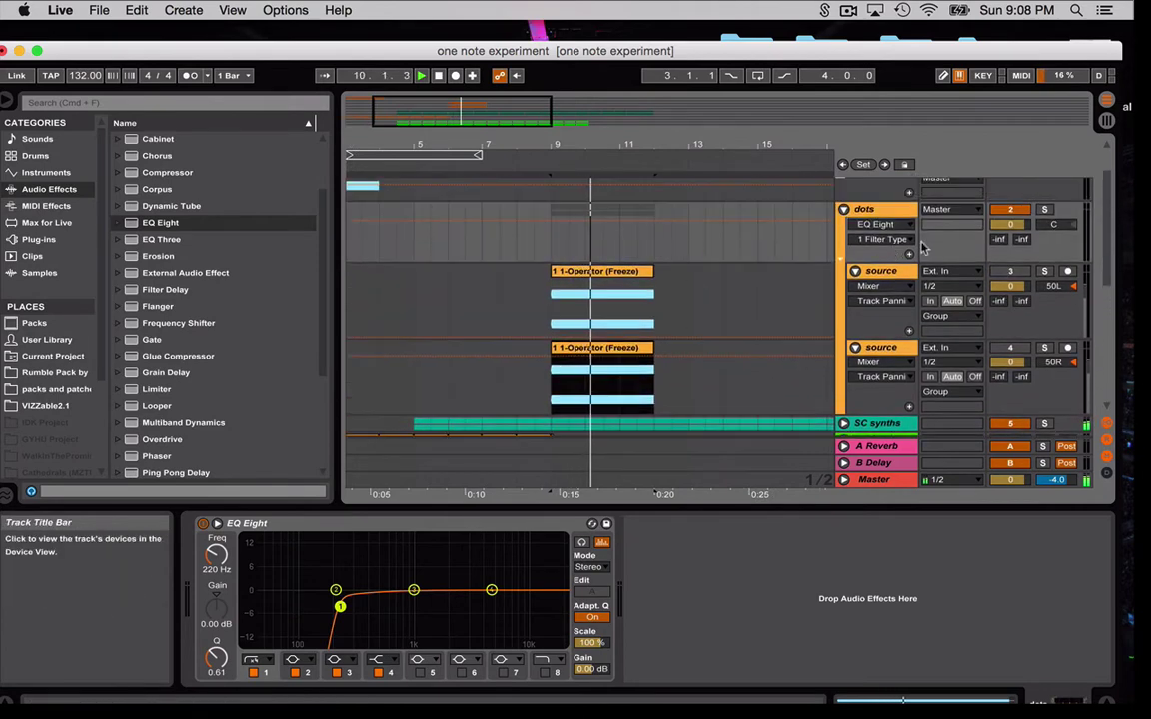
{"action": "left_click", "coordinate": [1009, 270]}
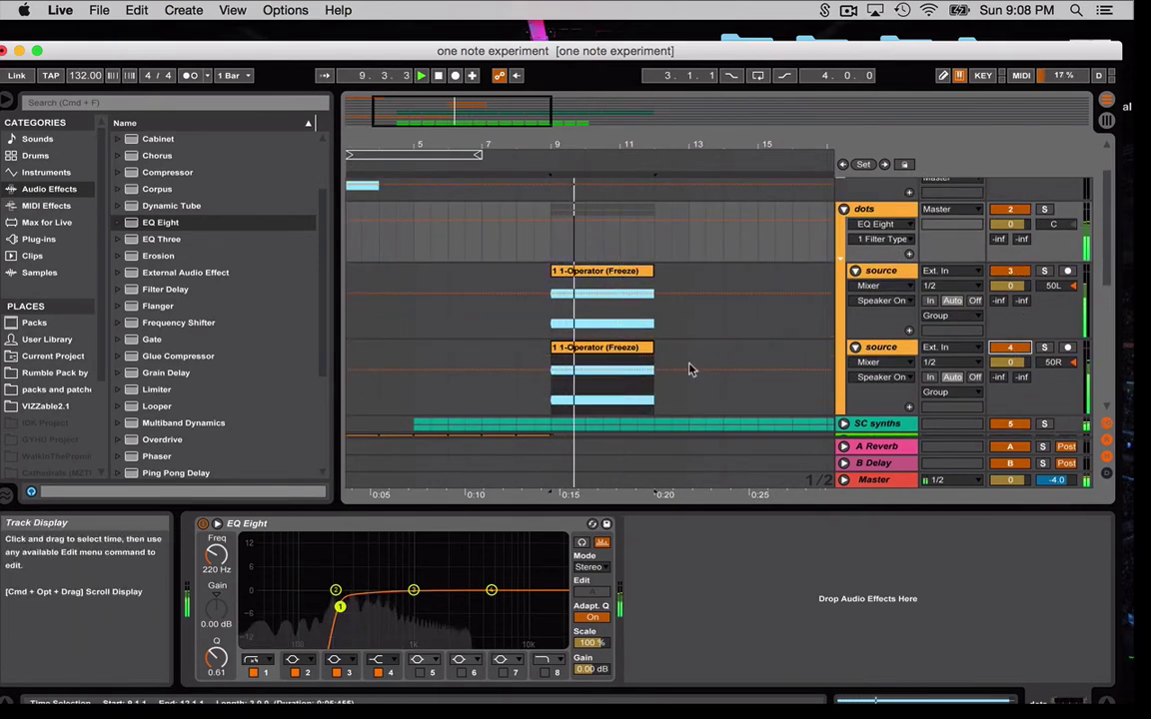
Play the 8 Audio track from bar 5 and select its clips from bar 5 to bar 9
{"action": "scroll", "coordinate": [689, 370], "scroll_direction": "down", "scroll_amount": 2}
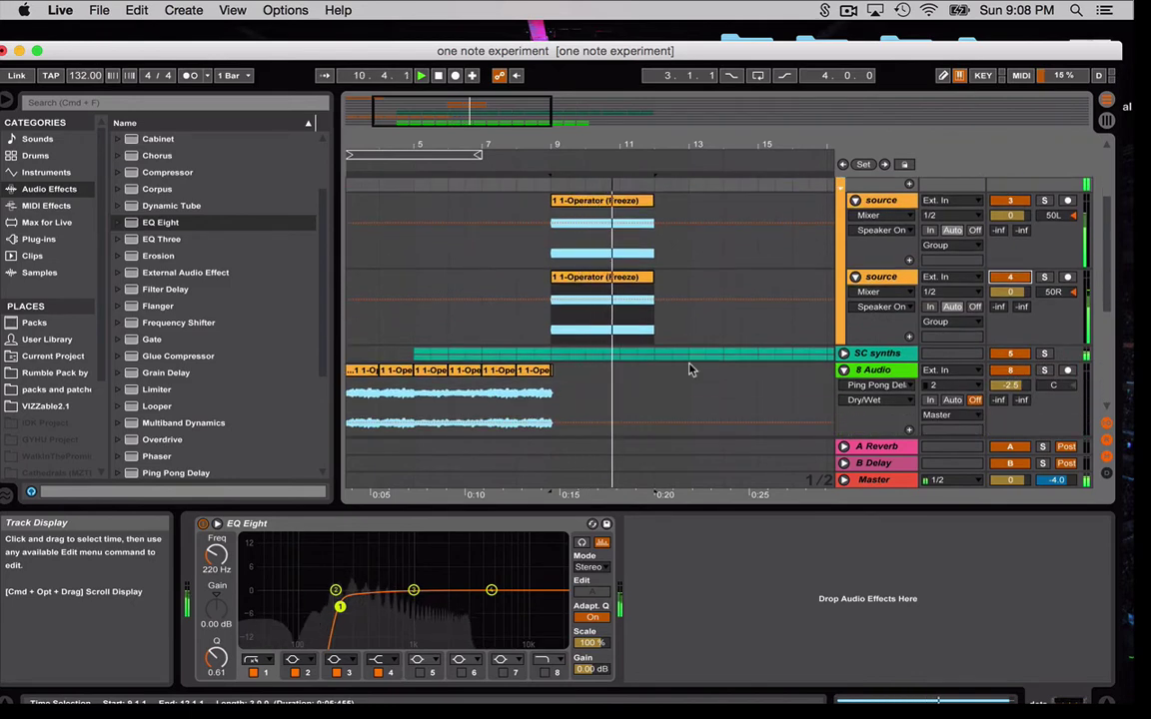
{"action": "scroll", "coordinate": [689, 369], "scroll_direction": "down", "scroll_amount": 3}
{"action": "scroll", "coordinate": [691, 369], "scroll_direction": "down", "scroll_amount": 1}
{"action": "scroll", "coordinate": [691, 370], "scroll_direction": "left", "scroll_amount": 2}
{"action": "scroll", "coordinate": [691, 370], "scroll_direction": "up", "scroll_amount": 2}
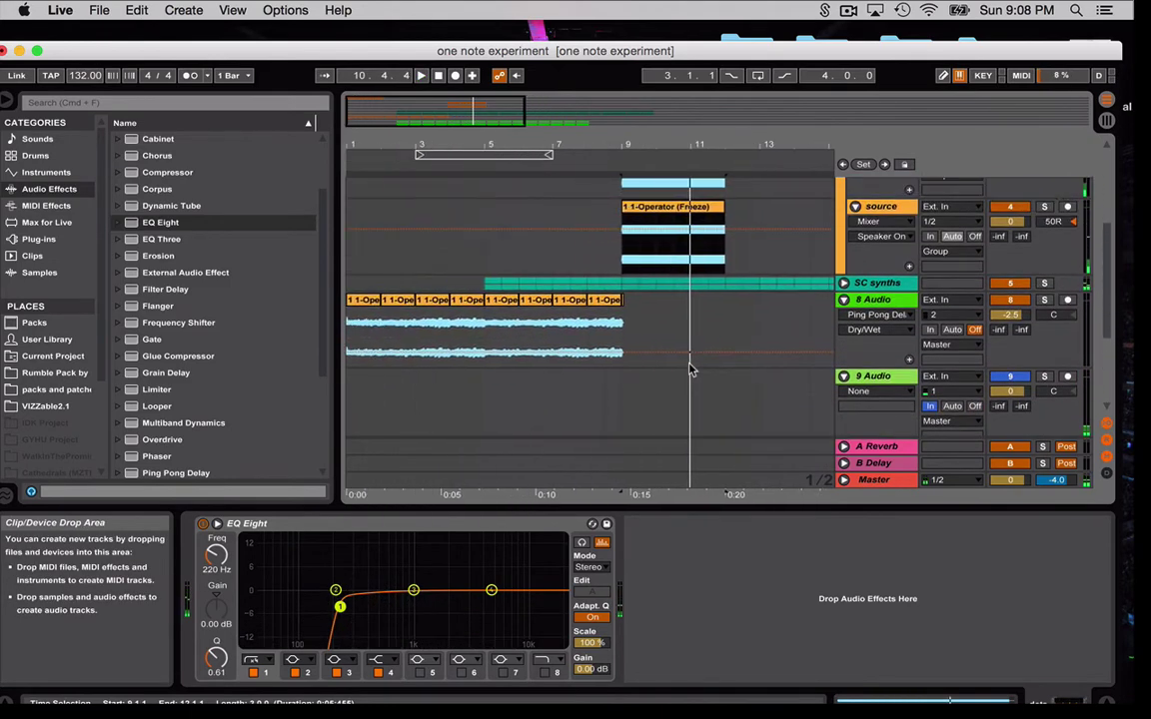
{"action": "key", "text": "space"}
{"action": "left_click", "coordinate": [623, 307]}
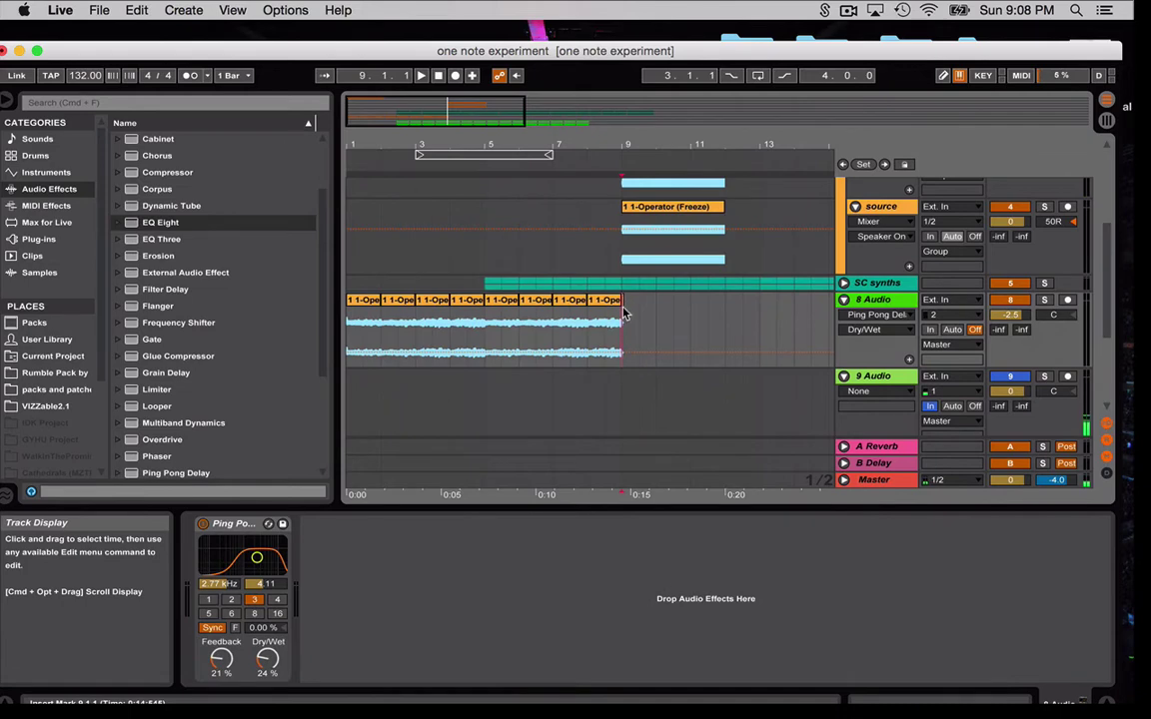
{"action": "left_click", "coordinate": [517, 338]}
{"action": "key", "text": "space"}
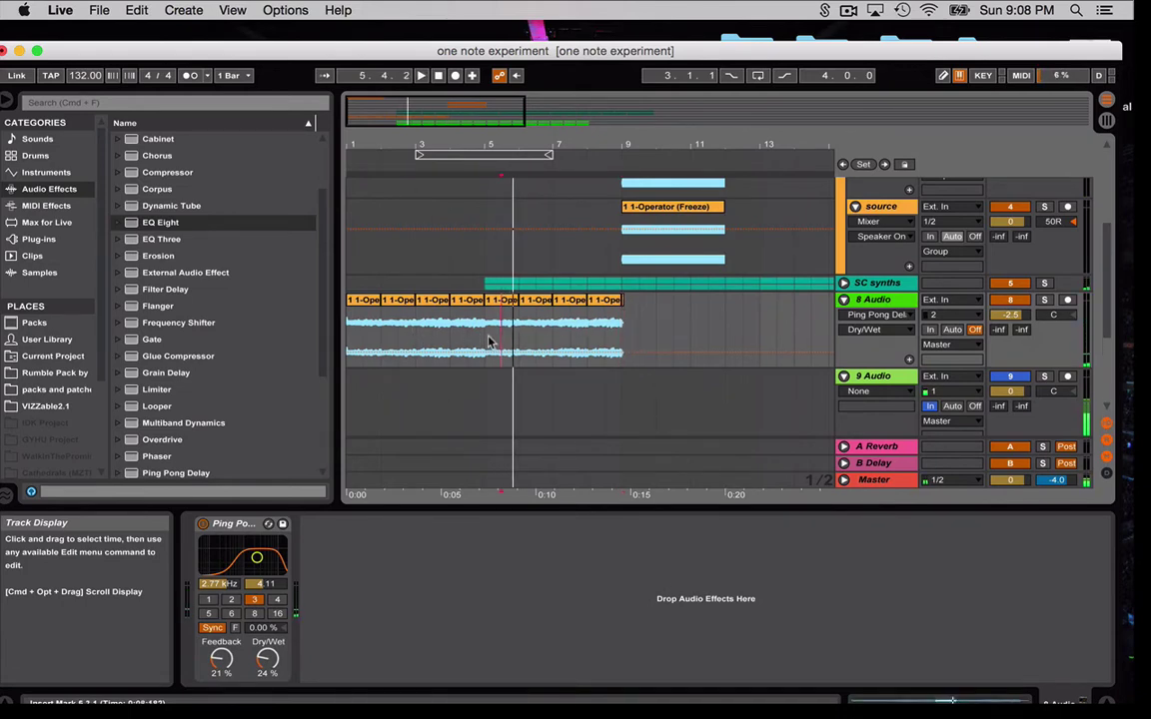
{"action": "left_click_drag", "start_coordinate": [484, 341], "coordinate": [606, 342]}
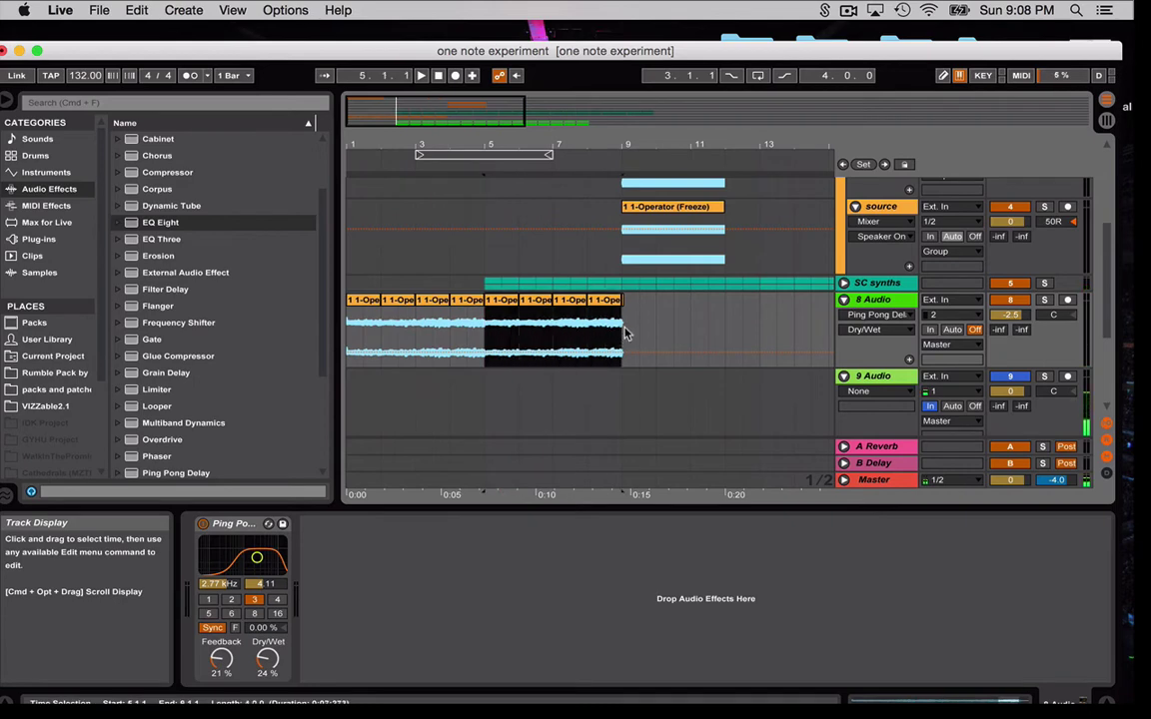
Duplicate the selected four bars of clips on the 8 Audio track and play them back from bar 9
{"action": "key", "text": "super+d"}
{"action": "left_click", "coordinate": [624, 334]}
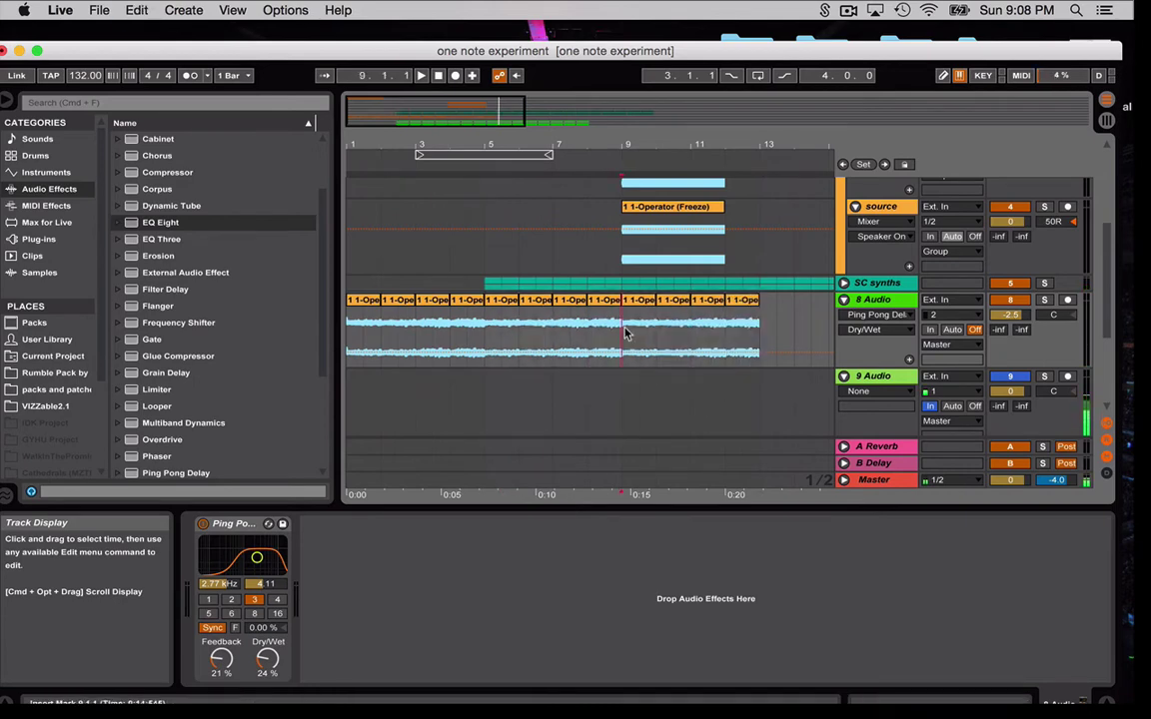
{"action": "key", "text": "space"}
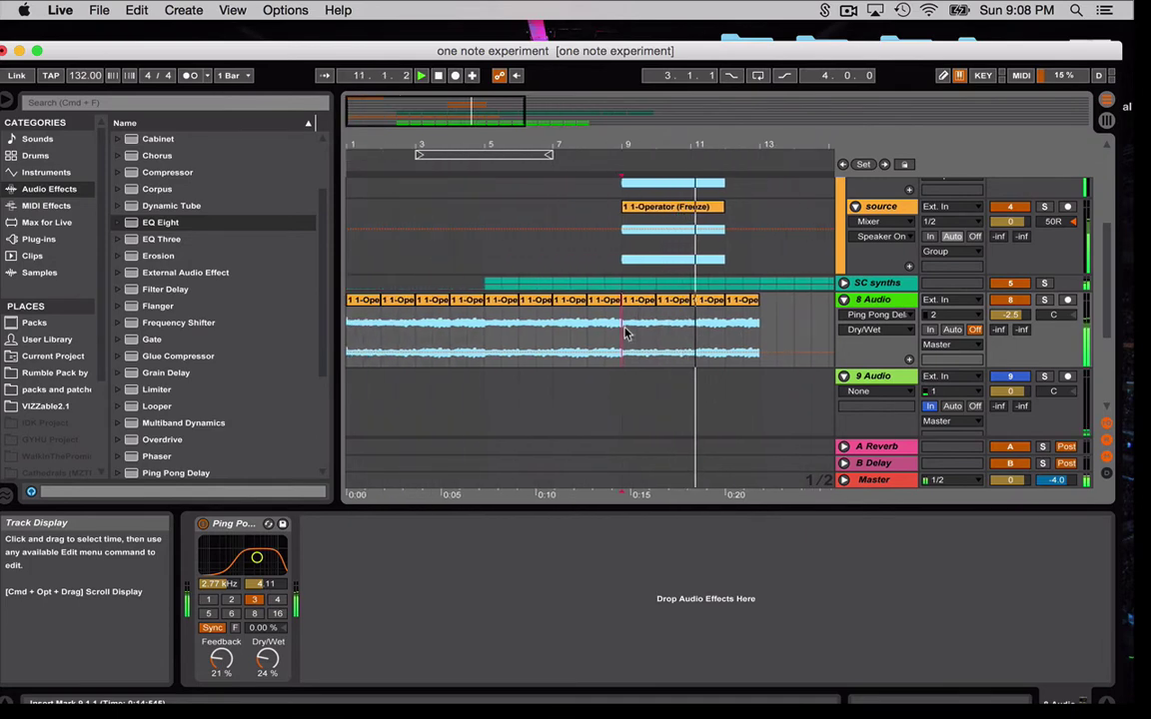
Play the arrangement from bar 6 to listen to the repeated clips on the 8 Audio track
{"action": "left_click", "coordinate": [668, 303]}
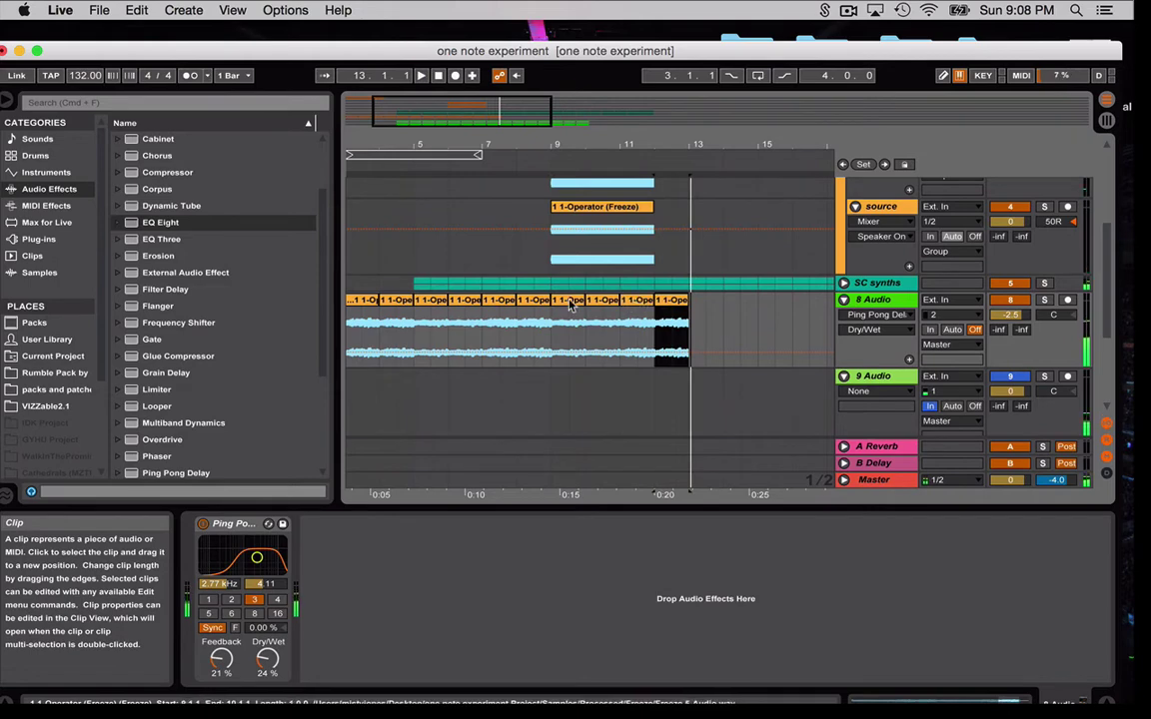
{"action": "scroll", "coordinate": [686, 297], "scroll_direction": "down", "scroll_amount": 1}
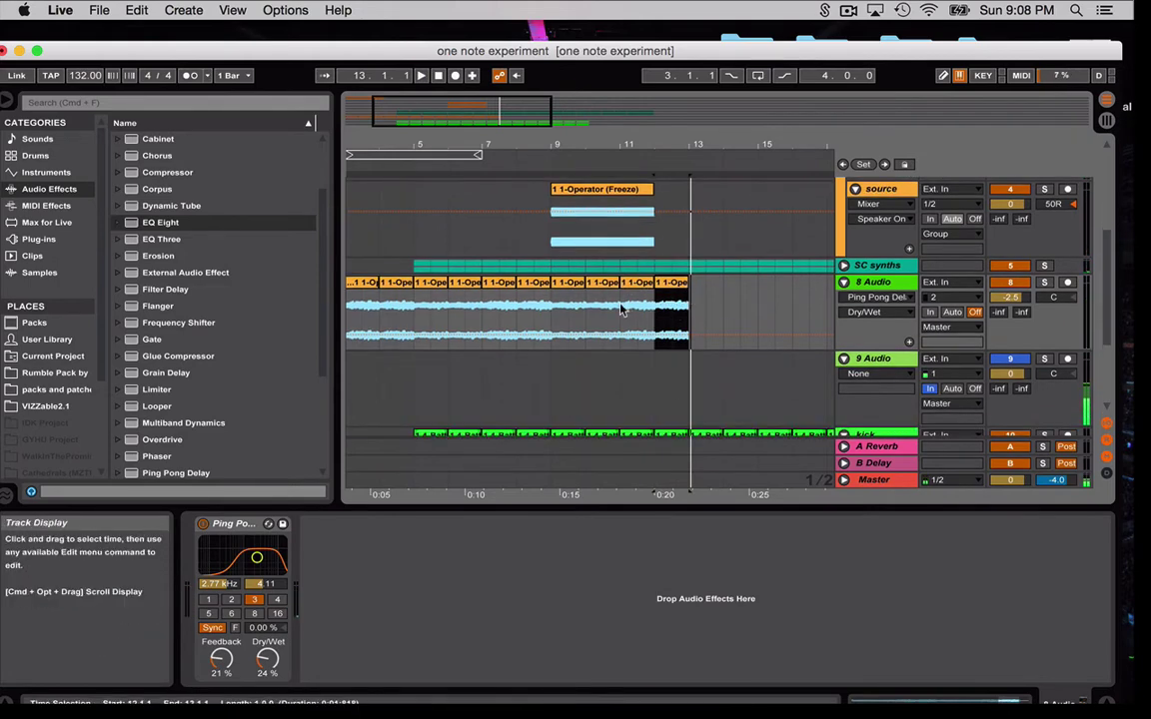
{"action": "left_click", "coordinate": [454, 346]}
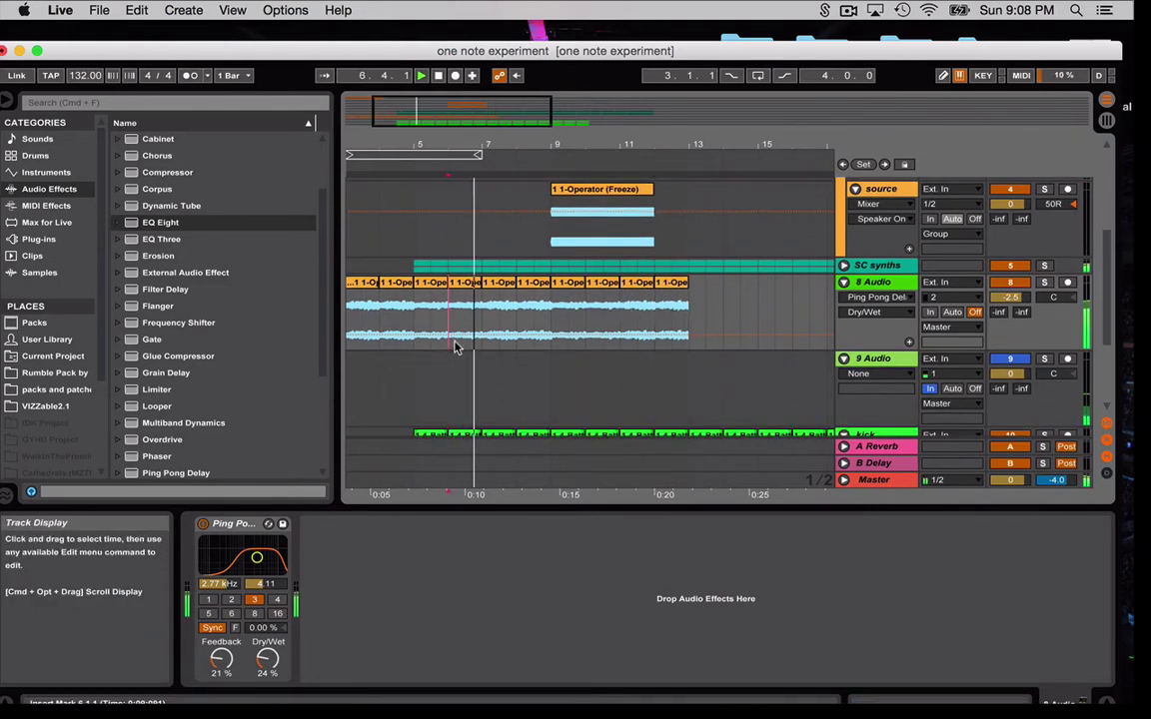
{"action": "scroll", "coordinate": [499, 348], "scroll_direction": "up", "scroll_amount": 5}
{"action": "scroll", "coordinate": [499, 348], "scroll_direction": "left", "scroll_amount": 3}
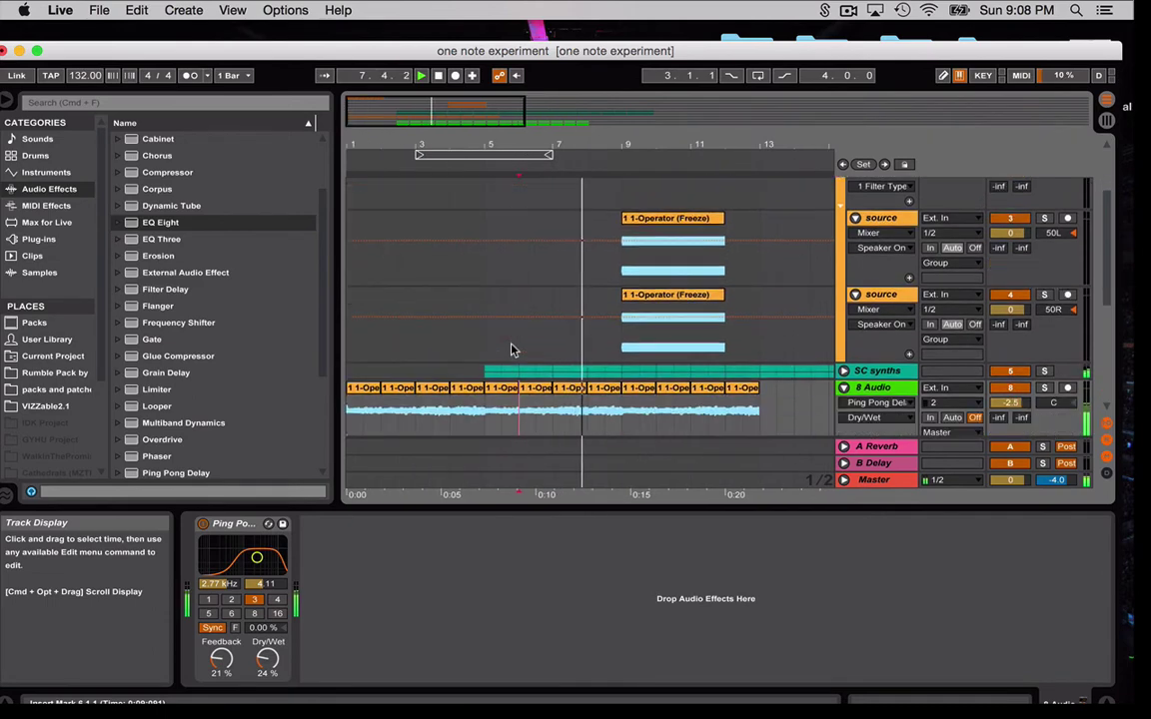
{"action": "scroll", "coordinate": [539, 347], "scroll_direction": "up", "scroll_amount": 3}
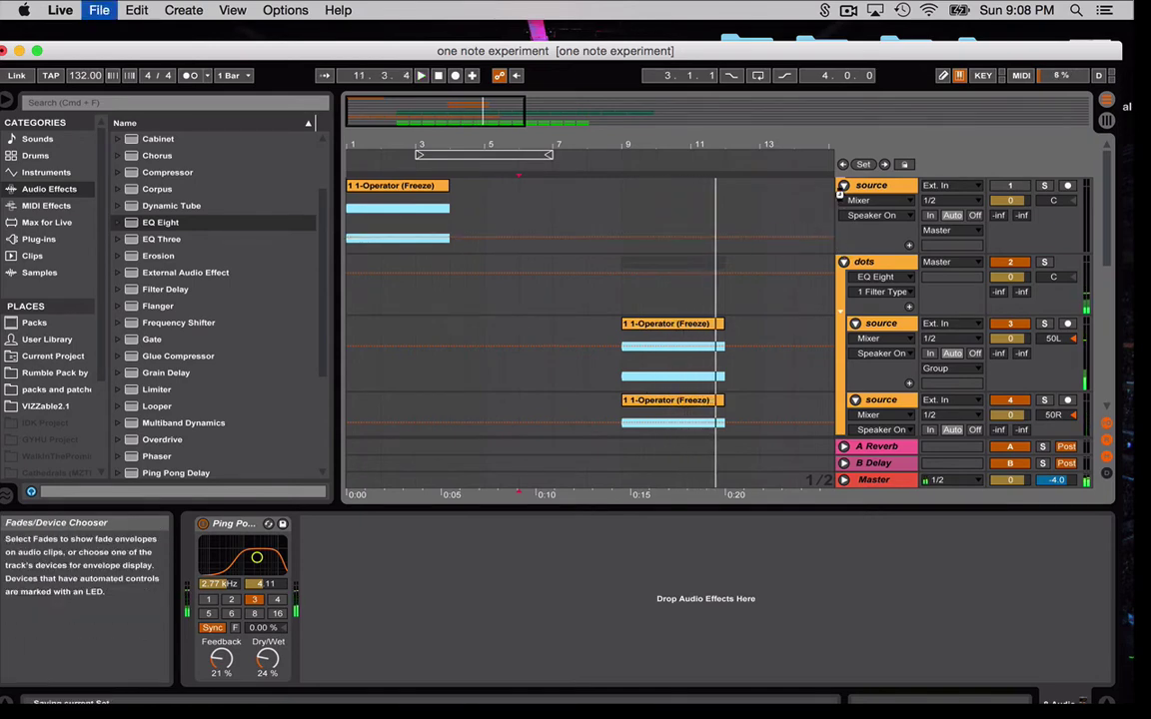
{"action": "left_click", "coordinate": [865, 186]}
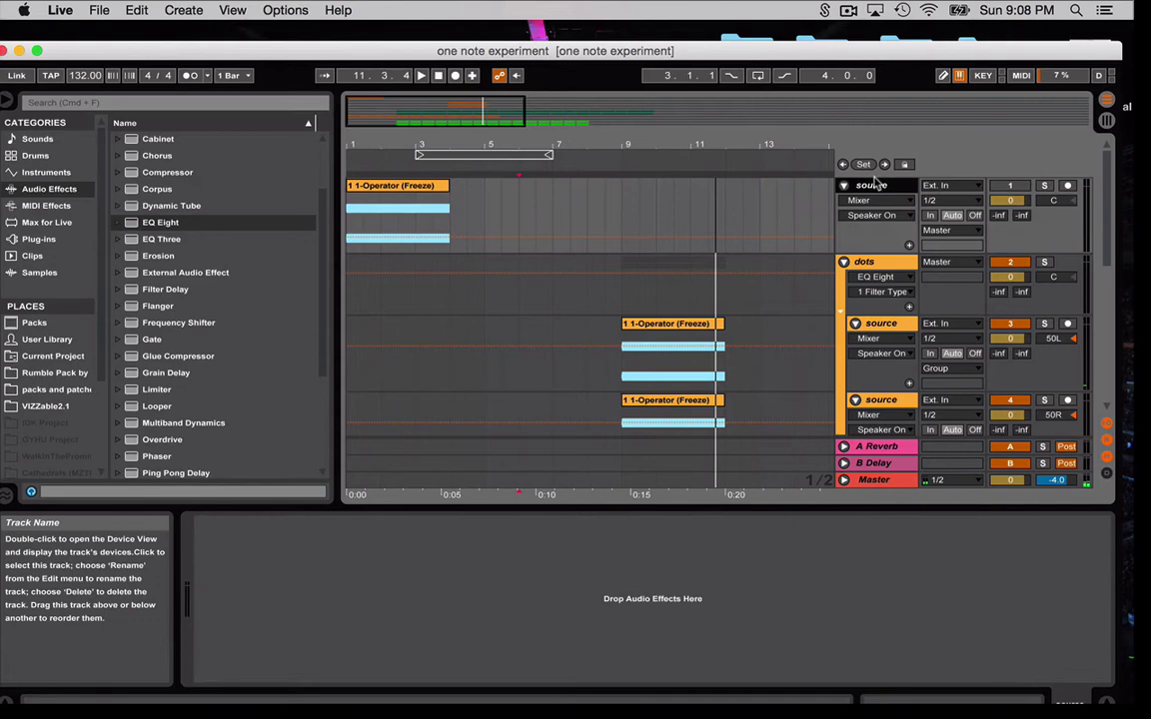
{"action": "left_click", "coordinate": [1048, 184]}
{"action": "key", "text": "space"}
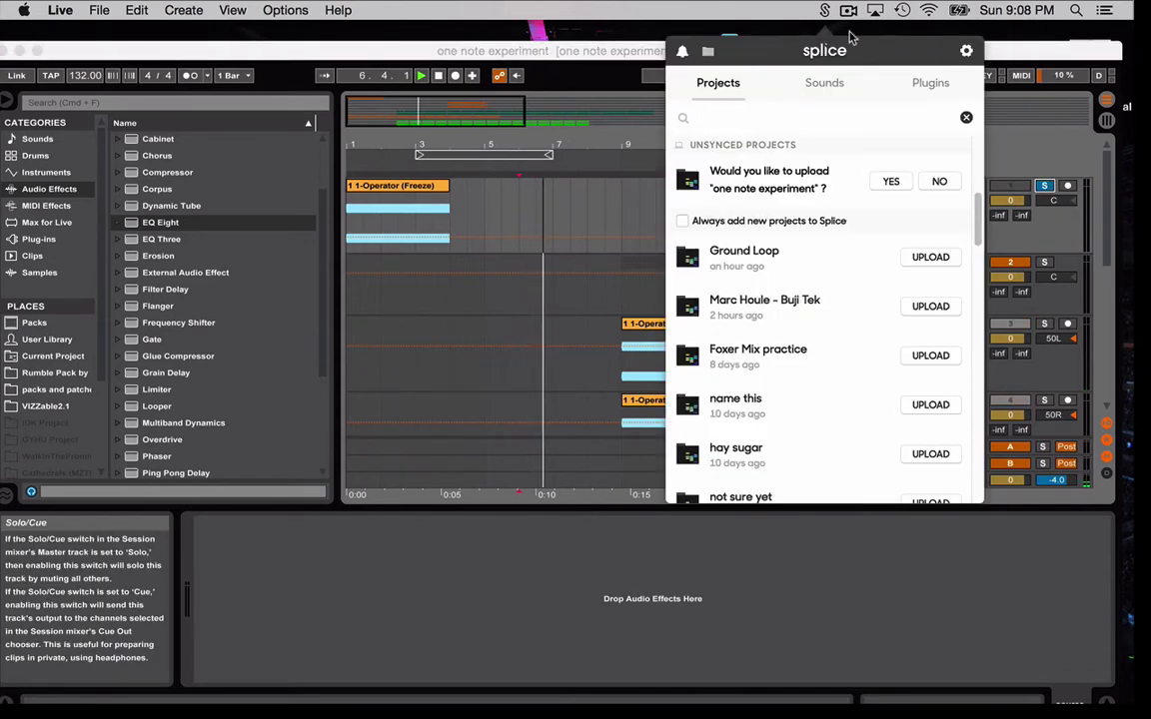
{"action": "left_click", "coordinate": [825, 10]}
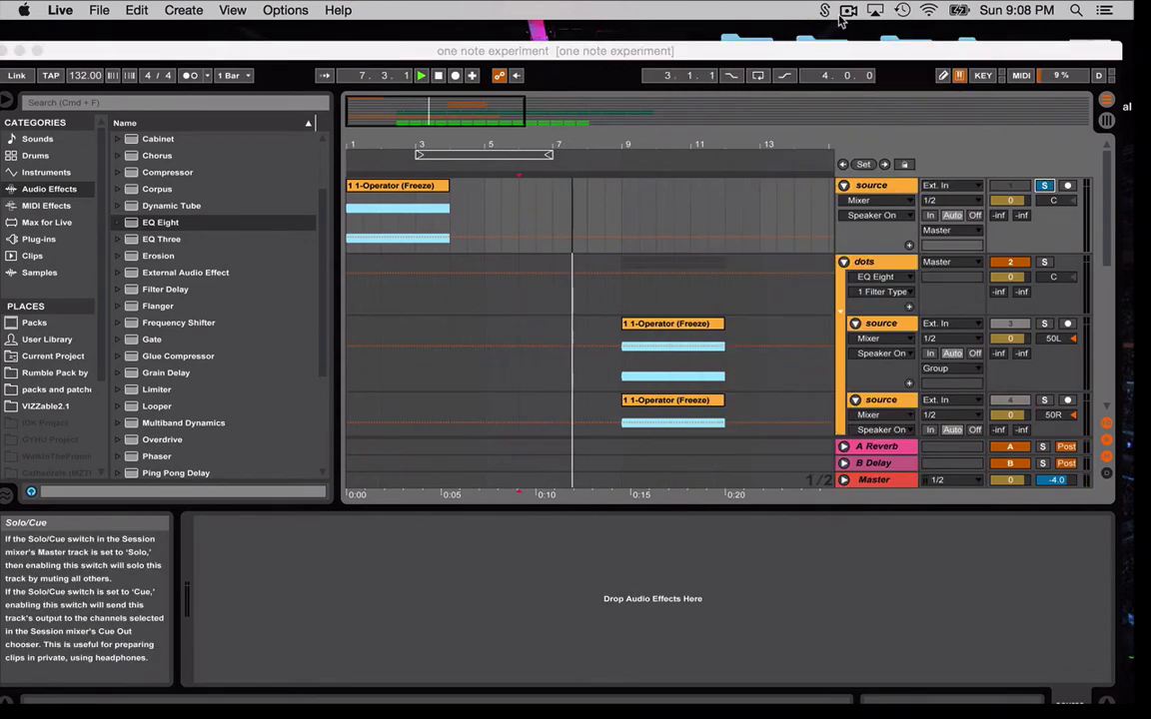
{"action": "left_click", "coordinate": [1044, 188]}
{"action": "left_click", "coordinate": [1044, 188]}
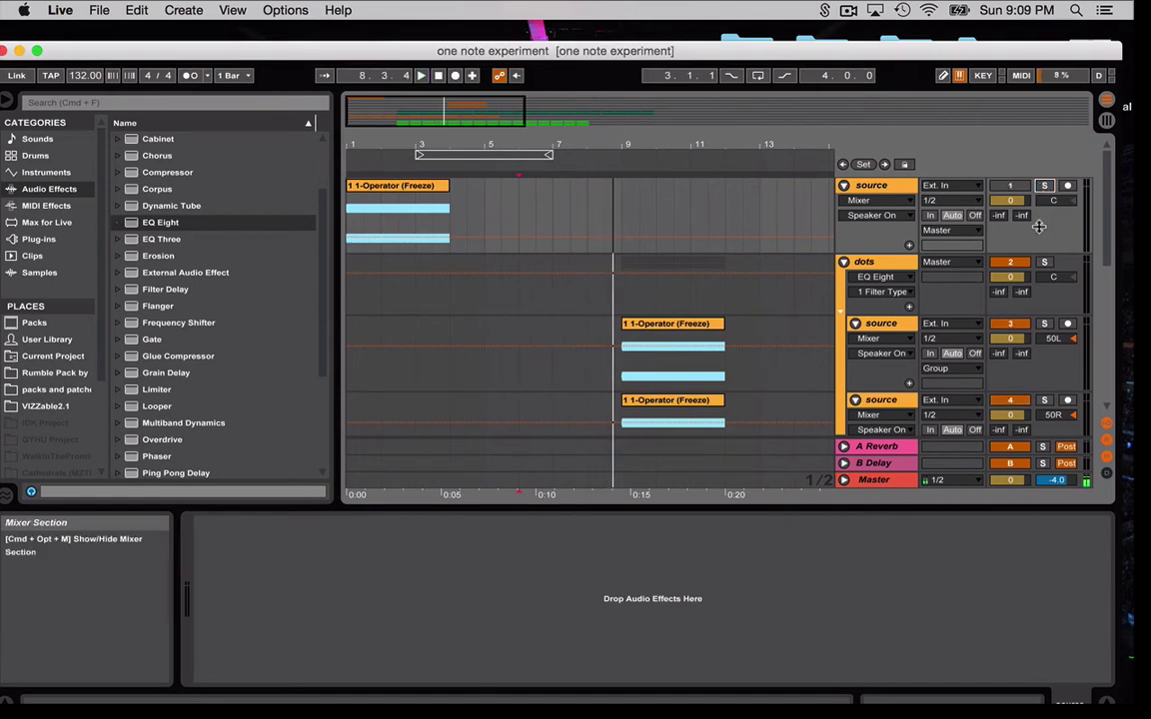
{"action": "scroll", "coordinate": [1039, 227], "scroll_direction": "down", "scroll_amount": 5}
{"action": "scroll", "coordinate": [1041, 250], "scroll_direction": "up", "scroll_amount": 5}
{"action": "scroll", "coordinate": [1042, 269], "scroll_direction": "down", "scroll_amount": 8}
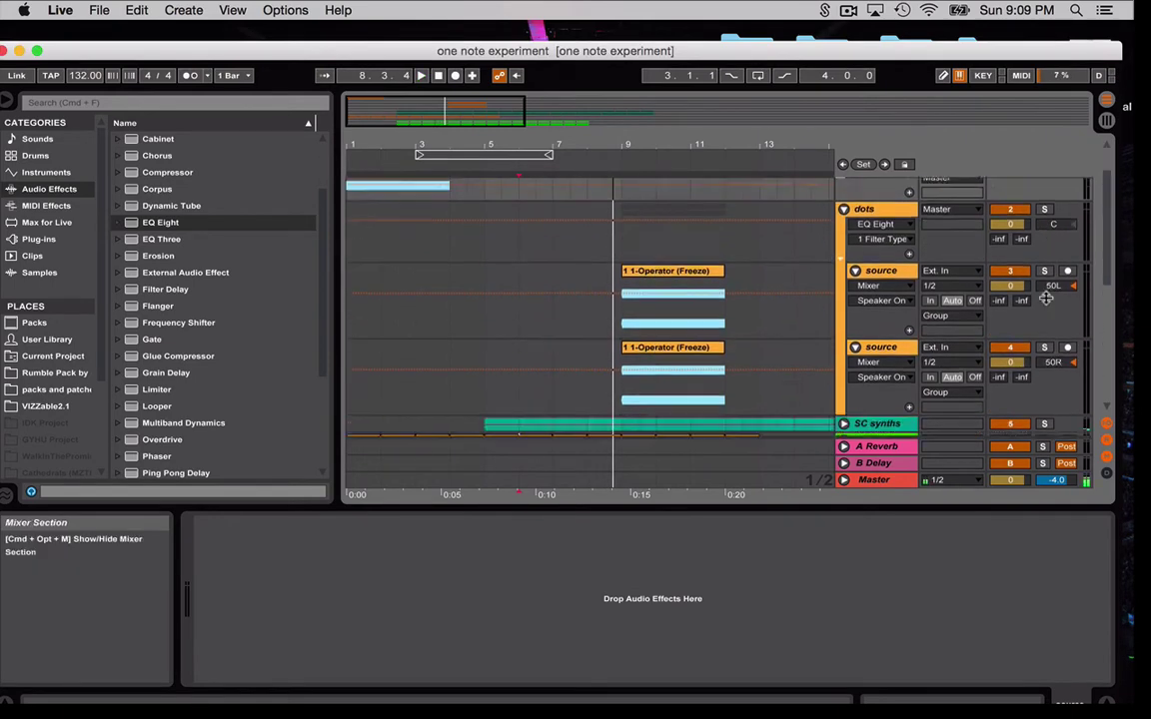
{"action": "scroll", "coordinate": [1054, 240], "scroll_direction": "up", "scroll_amount": 8}
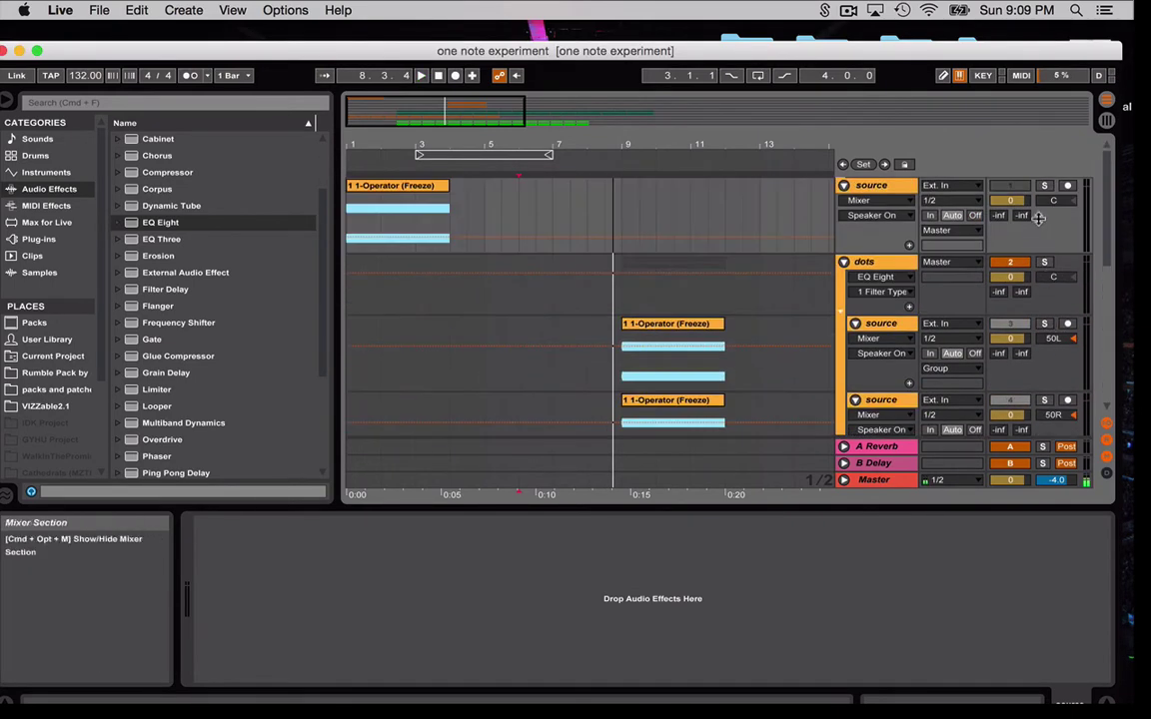
Solo the topmost source track and play its frozen Operator clip from the start of the arrangement
{"action": "left_click", "coordinate": [1043, 187]}
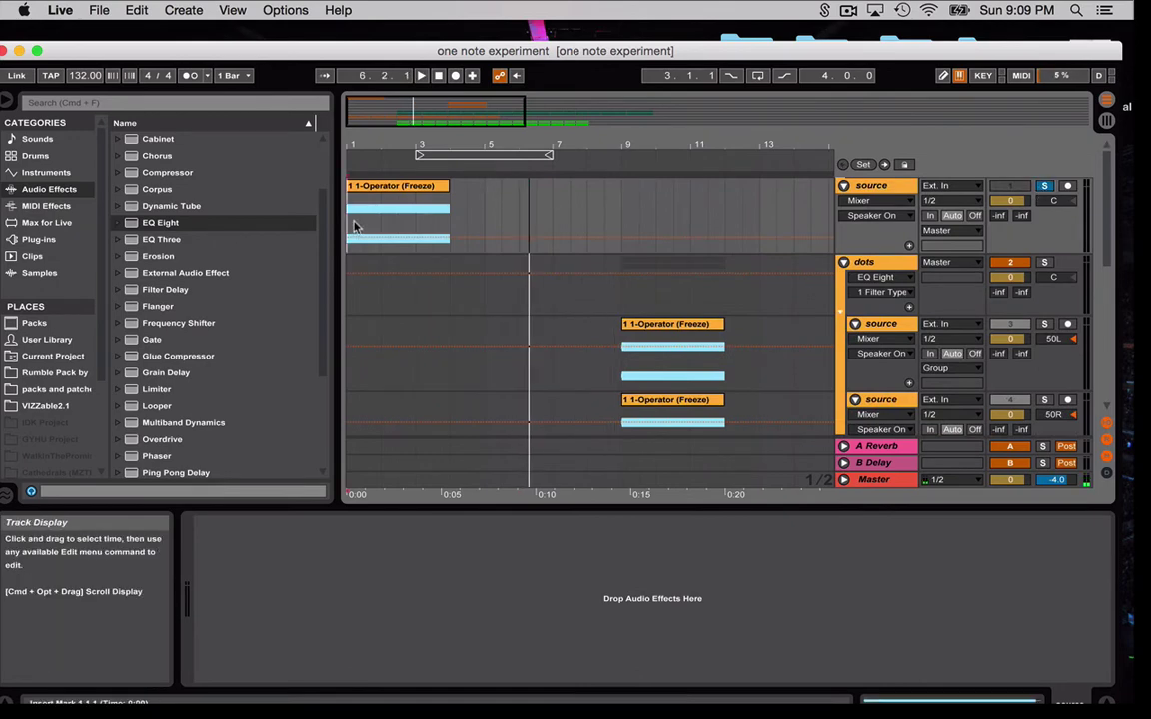
{"action": "left_click", "coordinate": [353, 226]}
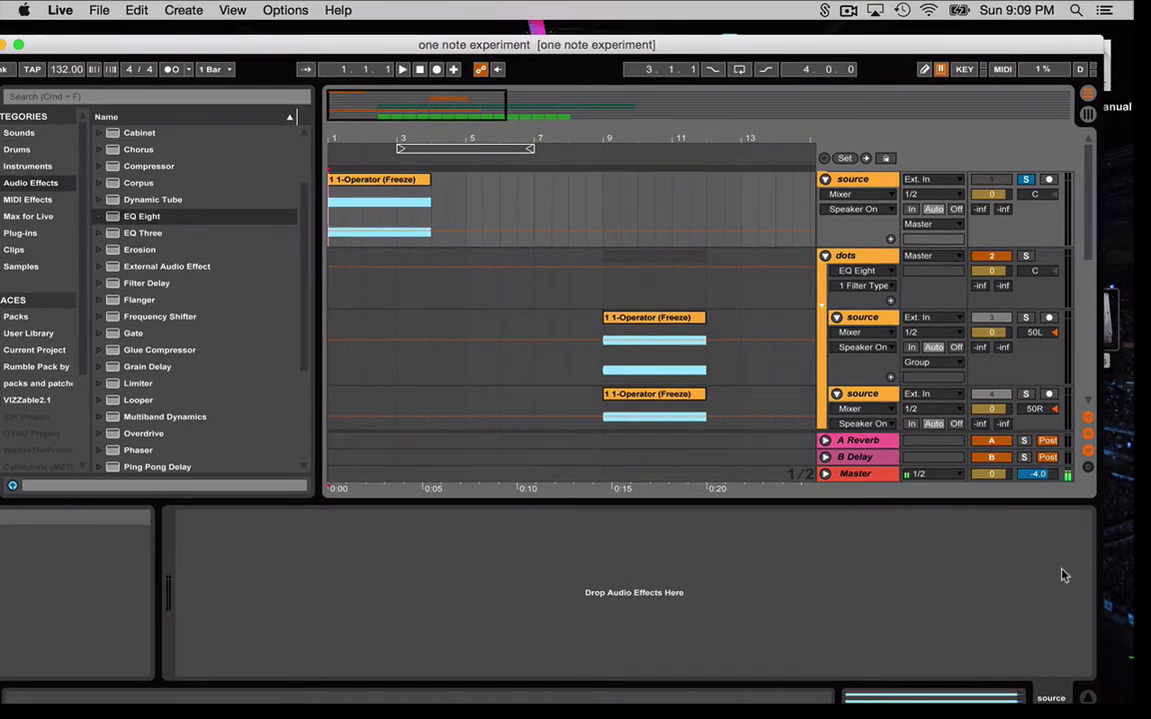
{"action": "key", "text": "space"}
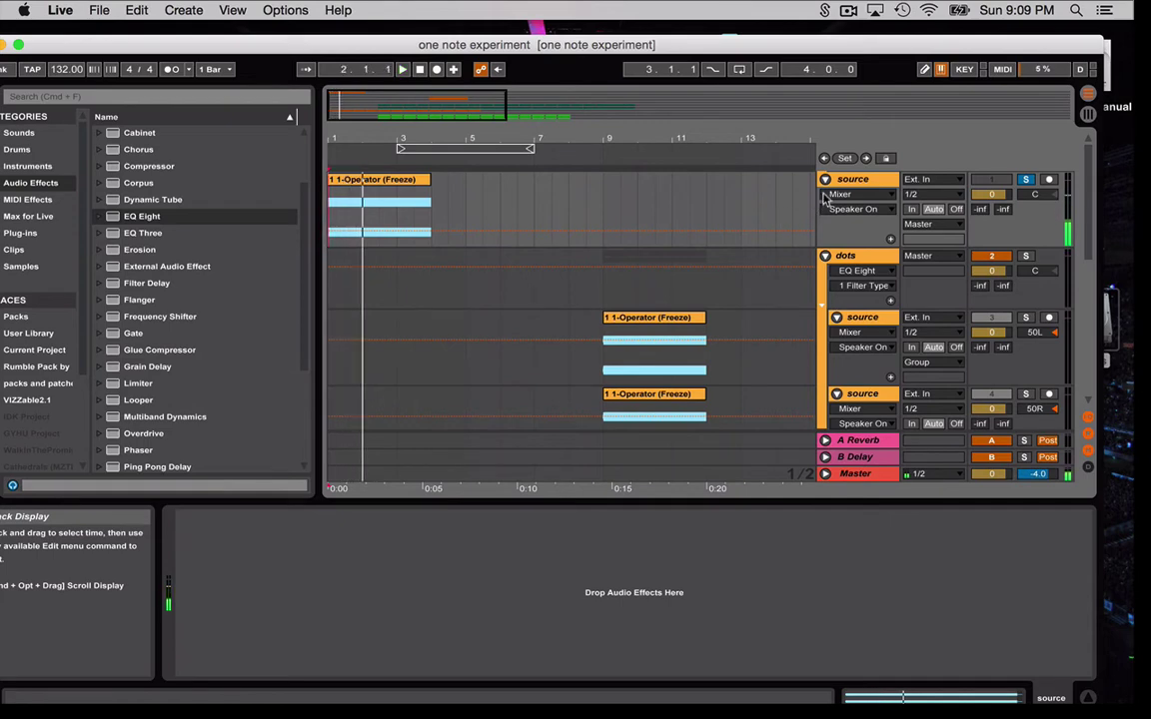
{"action": "key", "text": "space"}
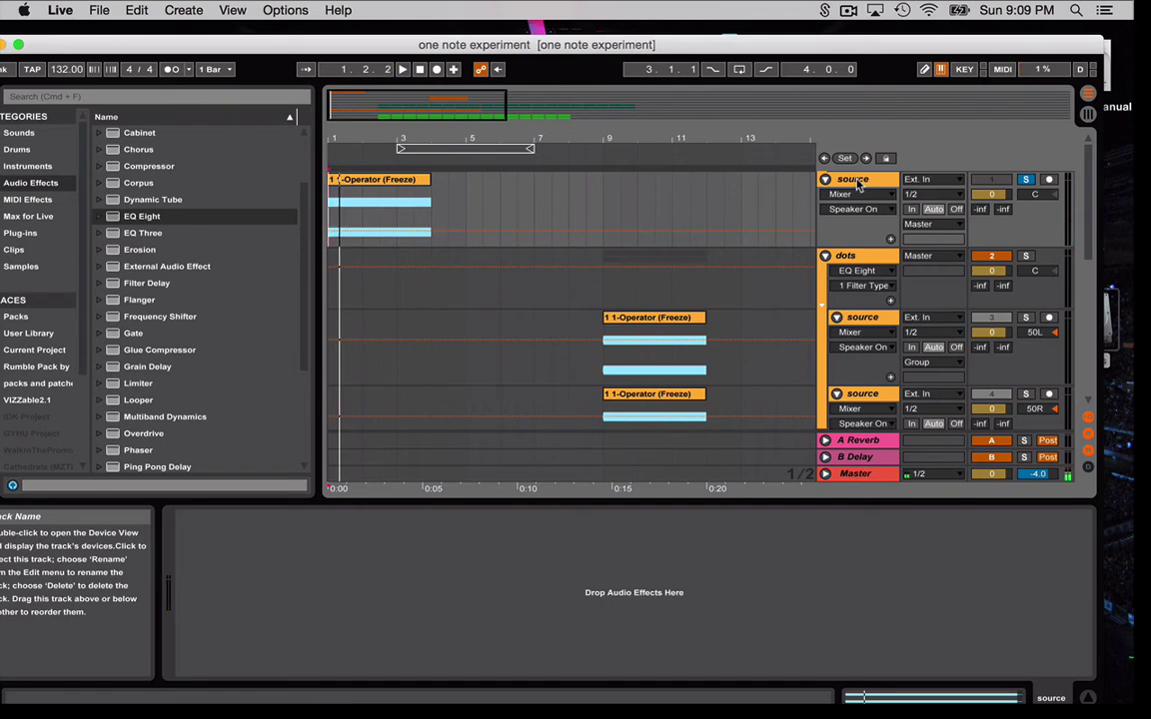
Duplicate the topmost source track and turn off solo on the original
{"action": "left_click", "coordinate": [856, 182]}
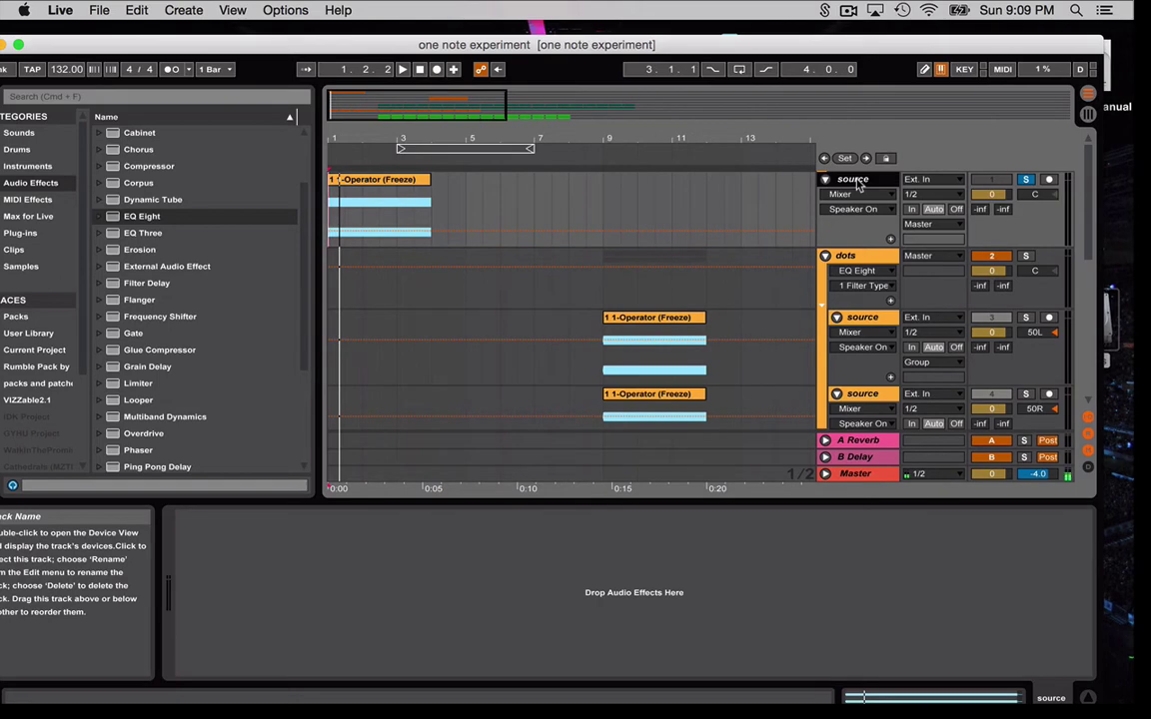
{"action": "key", "text": "super+d"}
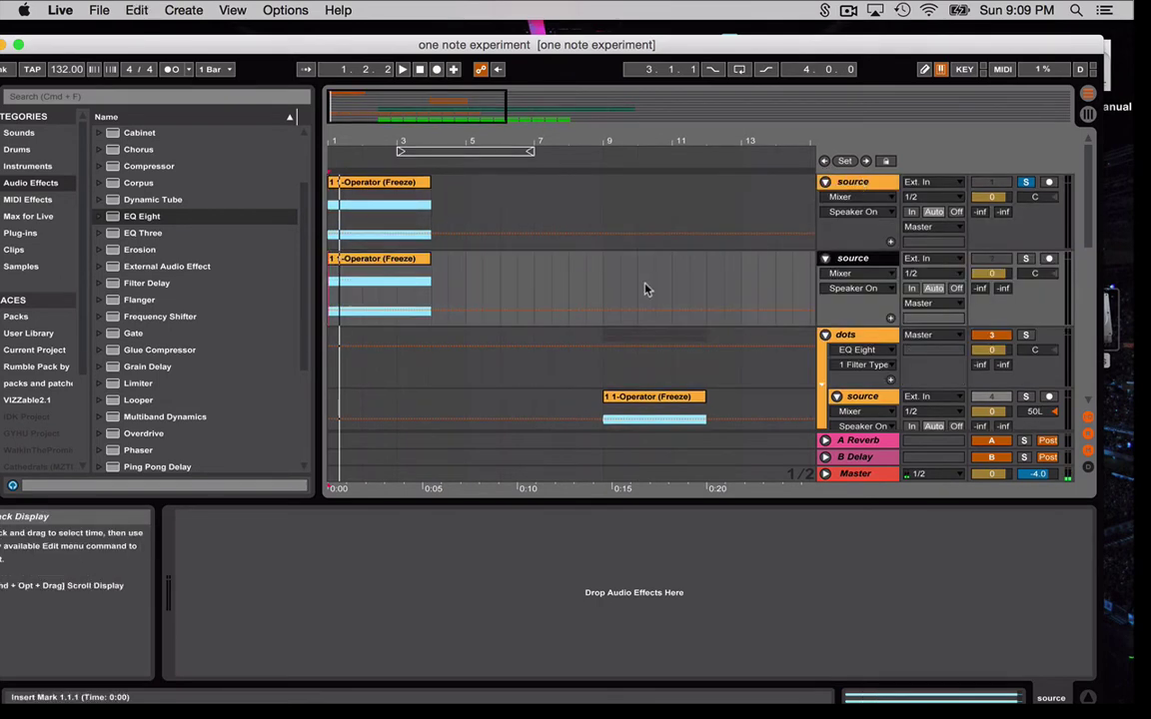
{"action": "left_click", "coordinate": [534, 290]}
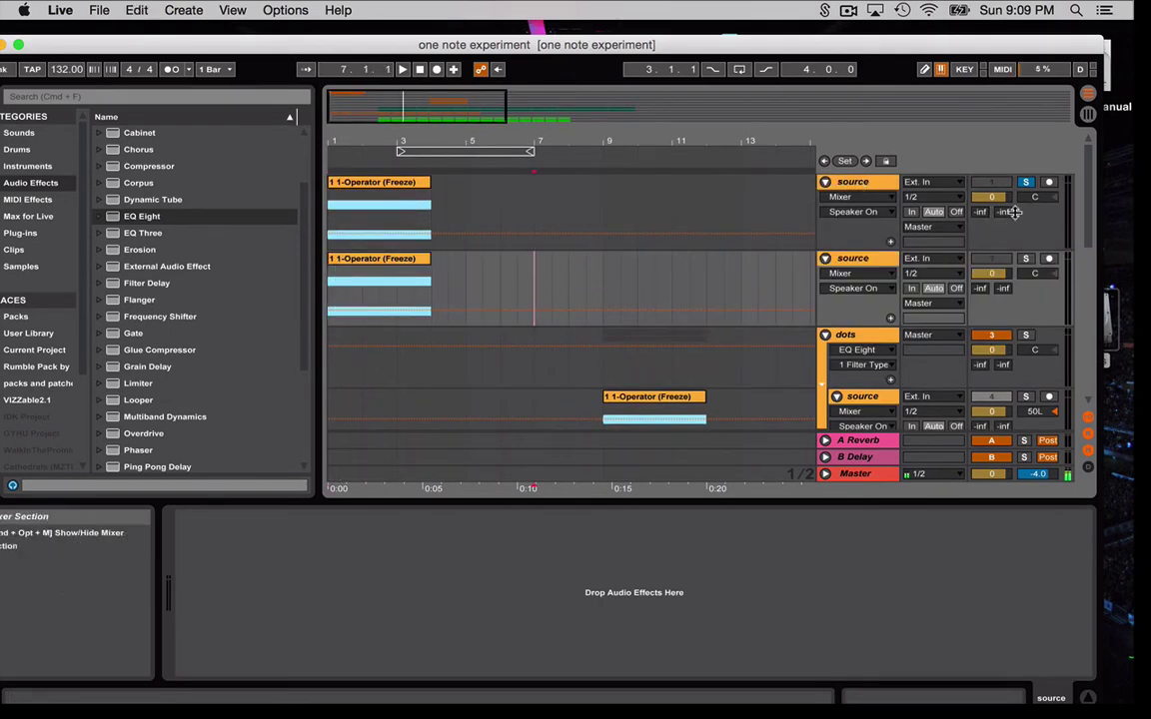
{"action": "left_click", "coordinate": [544, 278]}
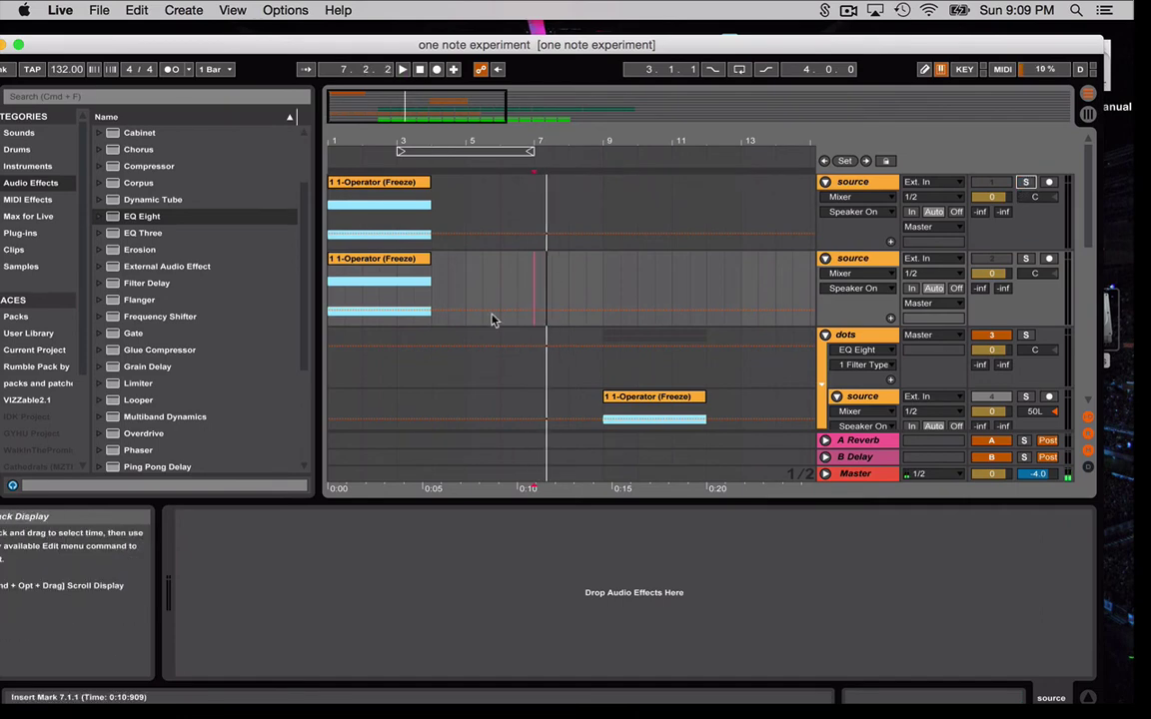
Turn off solo on the 10 Audio track and play the full arrangement from the beginning
{"action": "scroll", "coordinate": [504, 343], "scroll_direction": "down", "scroll_amount": 4}
{"action": "scroll", "coordinate": [550, 340], "scroll_direction": "up", "scroll_amount": 5}
{"action": "scroll", "coordinate": [552, 385], "scroll_direction": "down", "scroll_amount": 8}
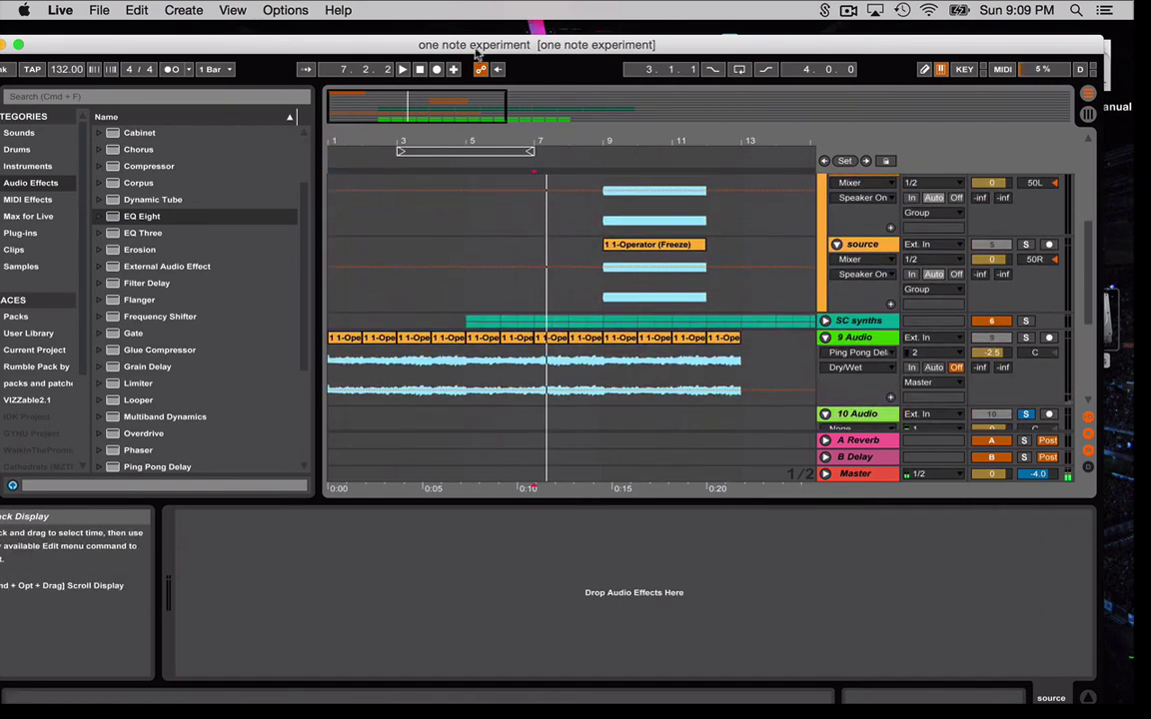
{"action": "double_click", "coordinate": [419, 69]}
{"action": "left_click", "coordinate": [402, 69]}
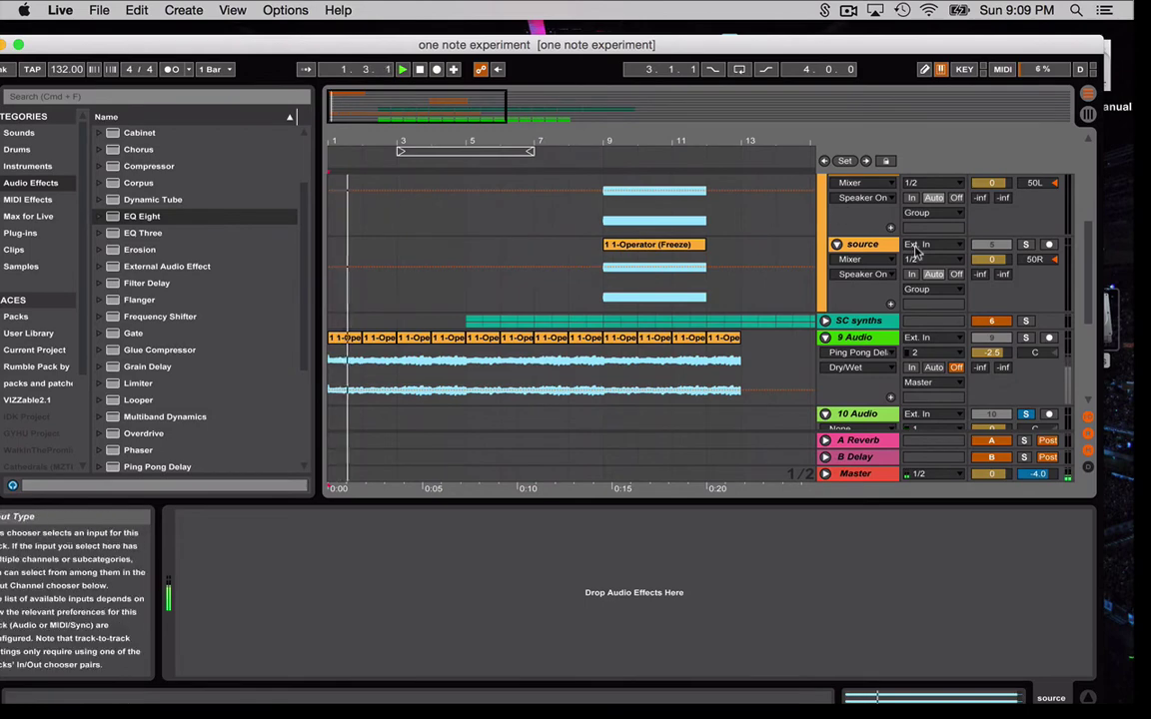
{"action": "scroll", "coordinate": [919, 230], "scroll_direction": "up", "scroll_amount": 5}
{"action": "scroll", "coordinate": [970, 302], "scroll_direction": "down", "scroll_amount": 5}
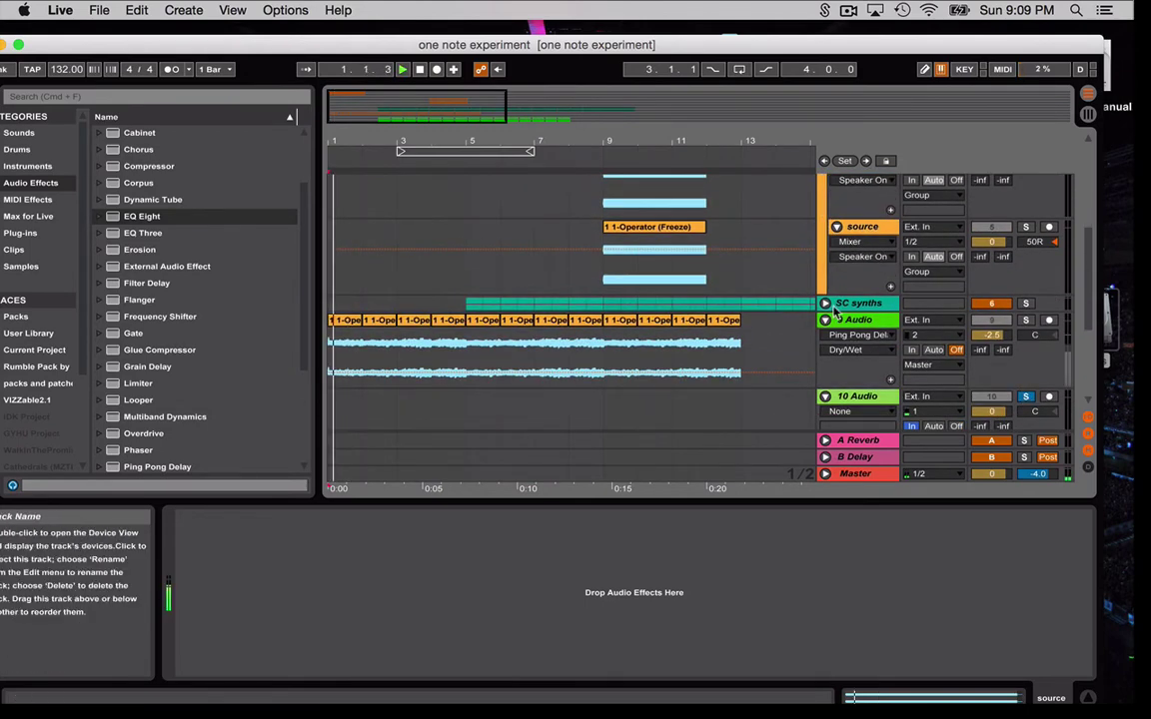
{"action": "scroll", "coordinate": [836, 313], "scroll_direction": "down", "scroll_amount": 1}
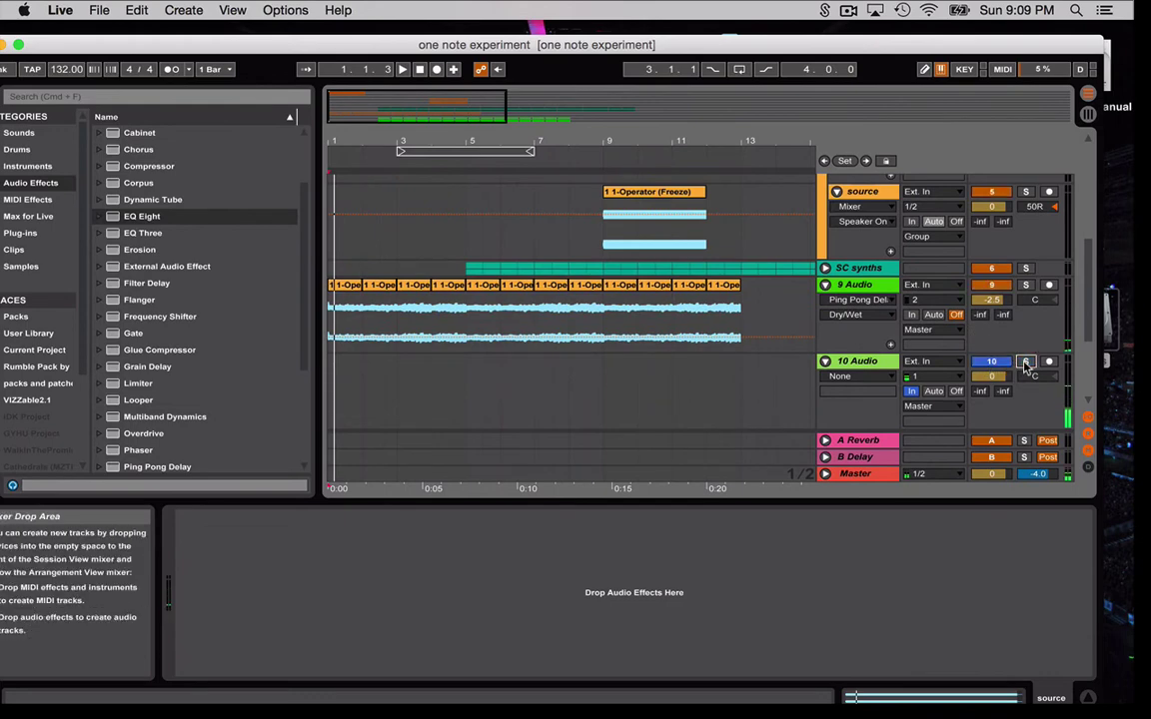
{"action": "key", "text": "space"}
{"action": "scroll", "coordinate": [603, 340], "scroll_direction": "up", "scroll_amount": 1}
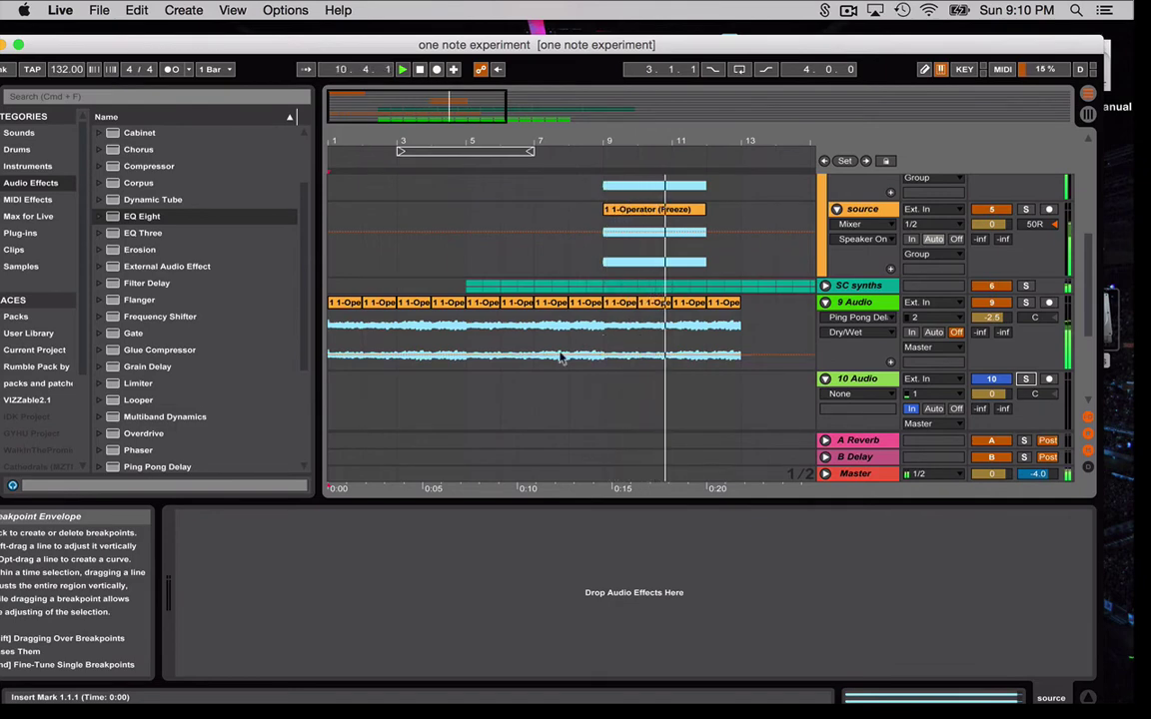
Move the Operator clip on the duplicated source track so that it starts at bar 5
{"action": "left_click", "coordinate": [467, 388]}
{"action": "key", "text": "space"}
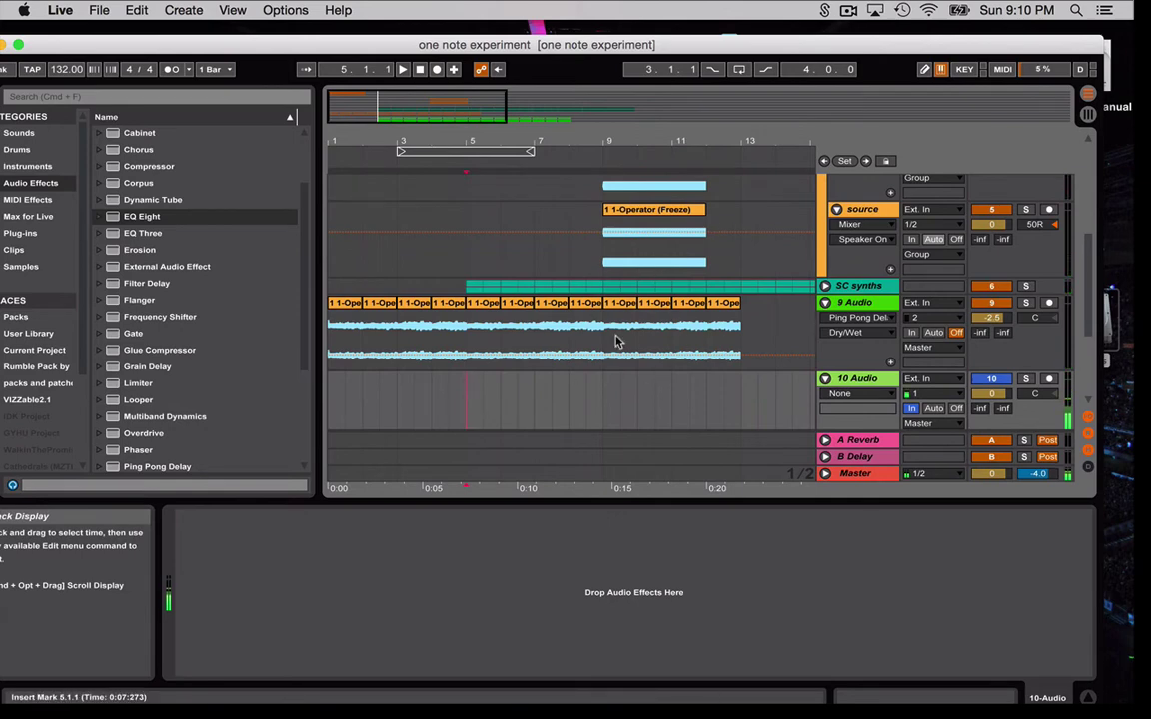
{"action": "scroll", "coordinate": [517, 276], "scroll_direction": "up", "scroll_amount": 6}
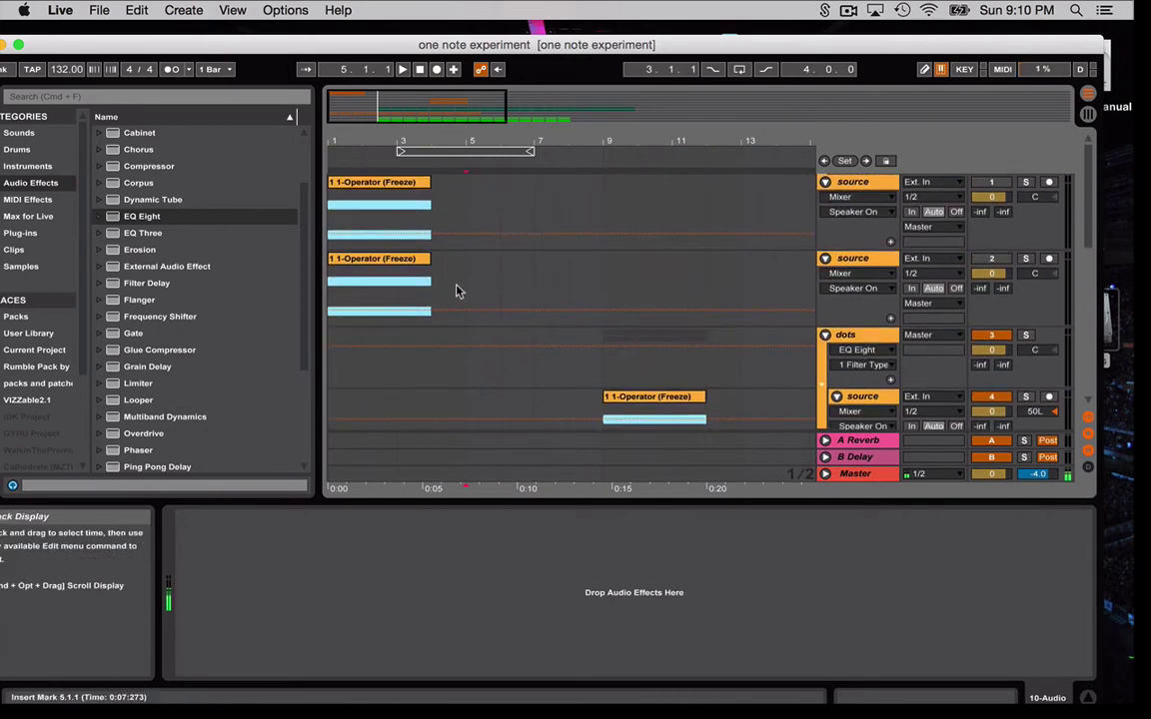
{"action": "left_click", "coordinate": [460, 286]}
{"action": "left_click_drag", "start_coordinate": [395, 280], "coordinate": [534, 280]}
Activate the duplicated source track and briefly play its moved clip from bar 5
{"action": "key", "text": "space"}
{"action": "left_click", "coordinate": [877, 260]}
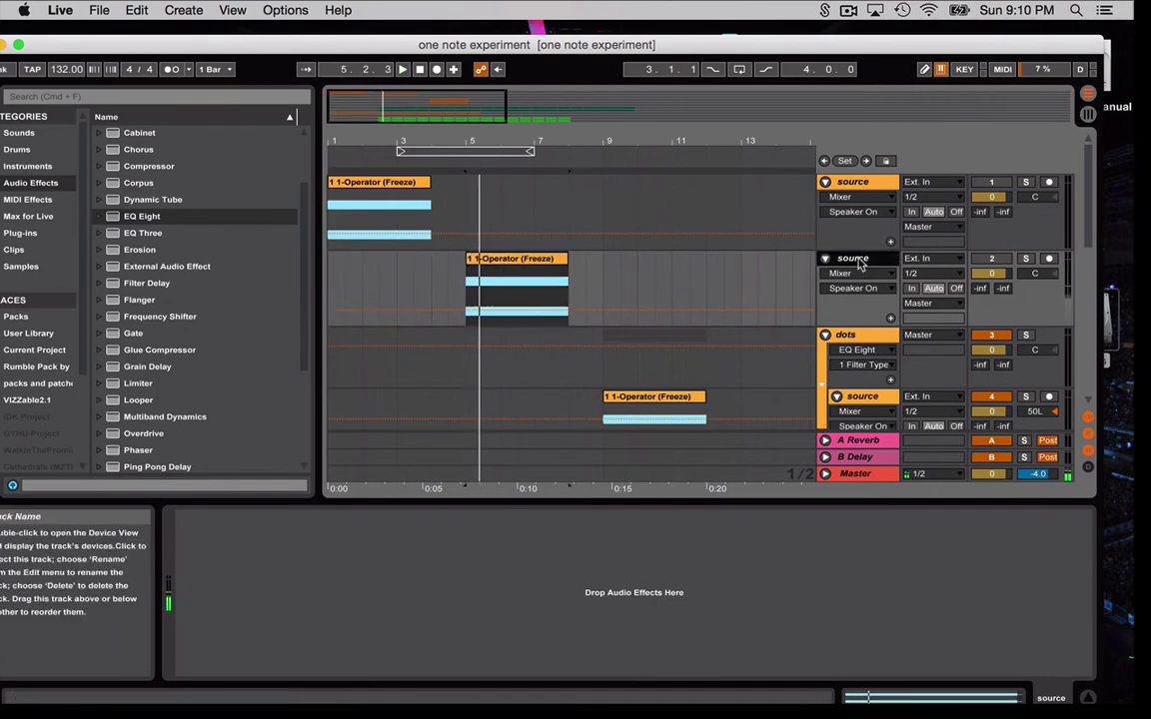
{"action": "left_click", "coordinate": [990, 259]}
{"action": "key", "text": "space"}
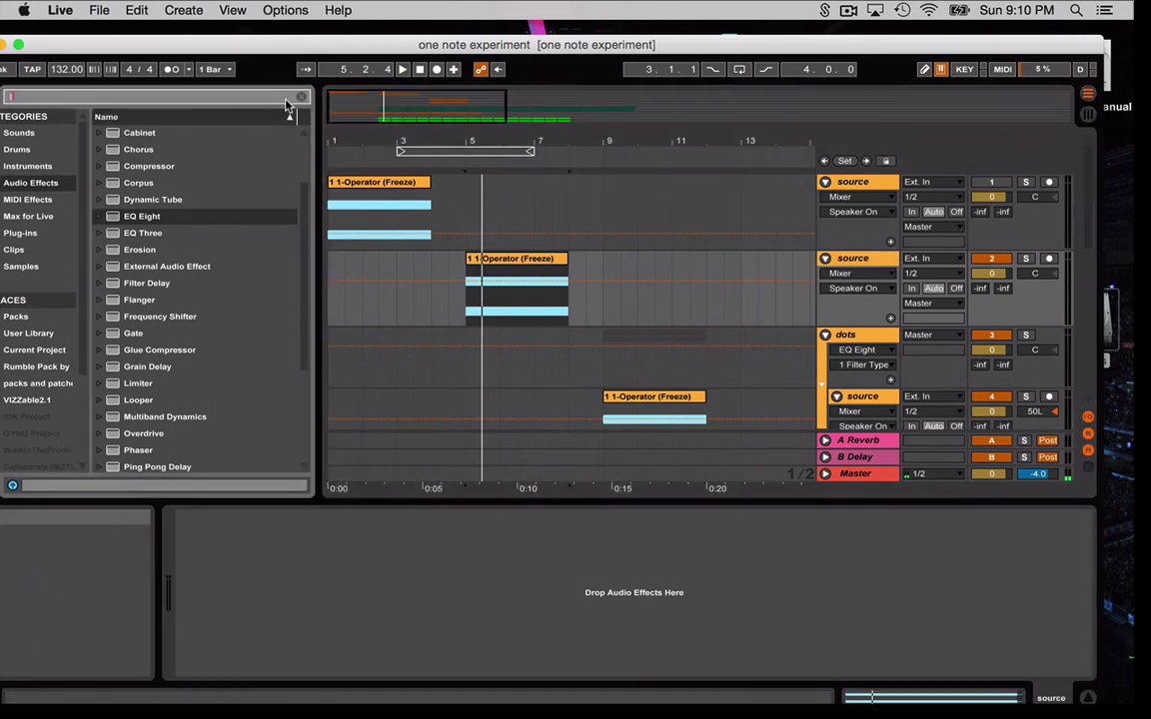
Search the plug-ins for "trash" and load the VST version of iZotope Trash 2 on the duplicated source track
{"action": "type", "text": "trash"}
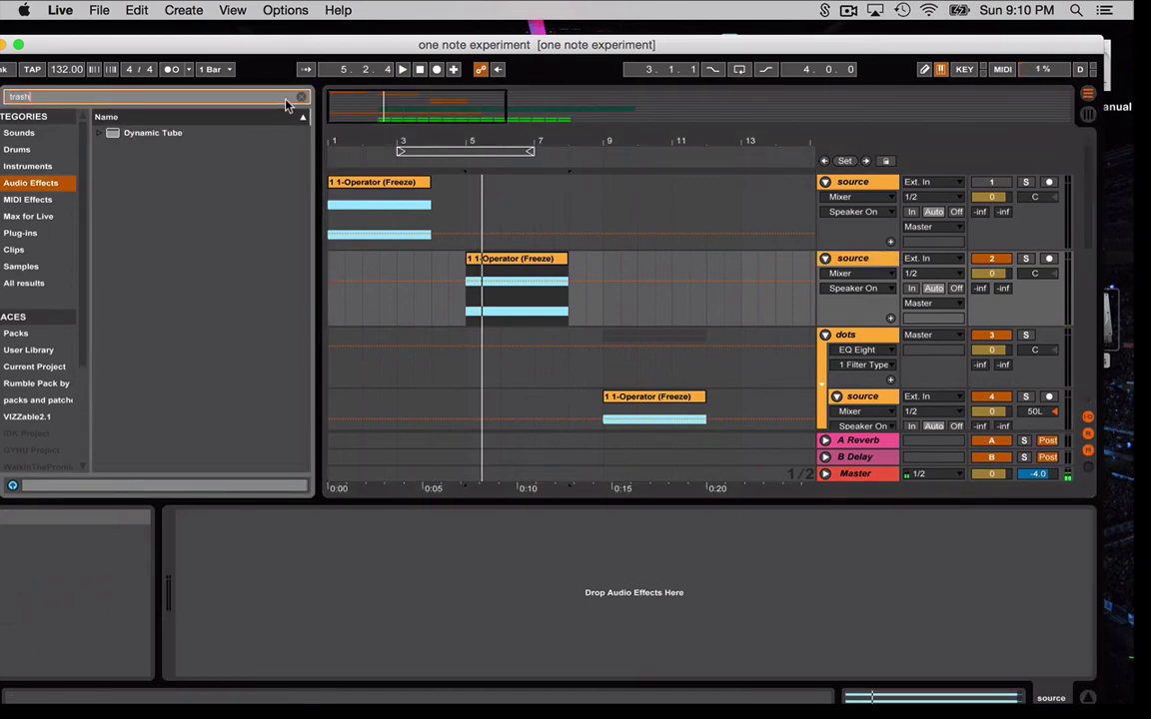
{"action": "left_click", "coordinate": [20, 232]}
{"action": "left_click_drag", "start_coordinate": [134, 170], "coordinate": [480, 240]}
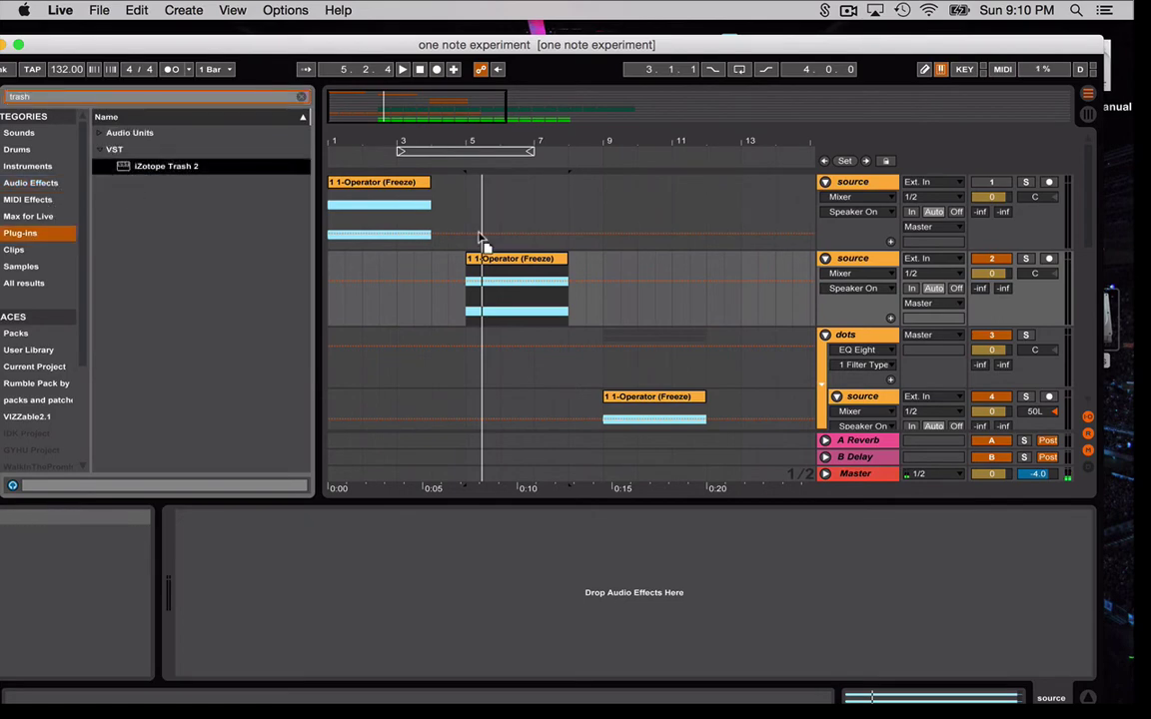
{"action": "left_click_drag", "start_coordinate": [503, 300], "coordinate": [507, 289]}
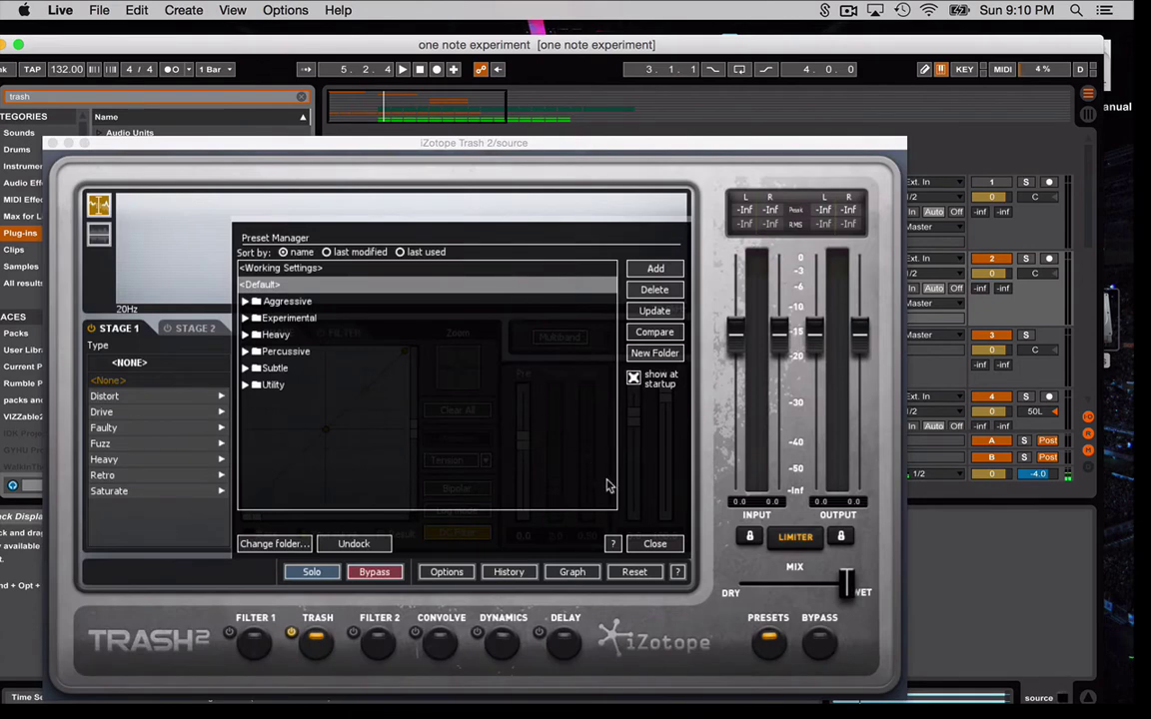
Close the Preset Manager in Trash 2 and set the Stage 1 distortion type to Capacity from the Drive category
{"action": "left_click", "coordinate": [654, 545]}
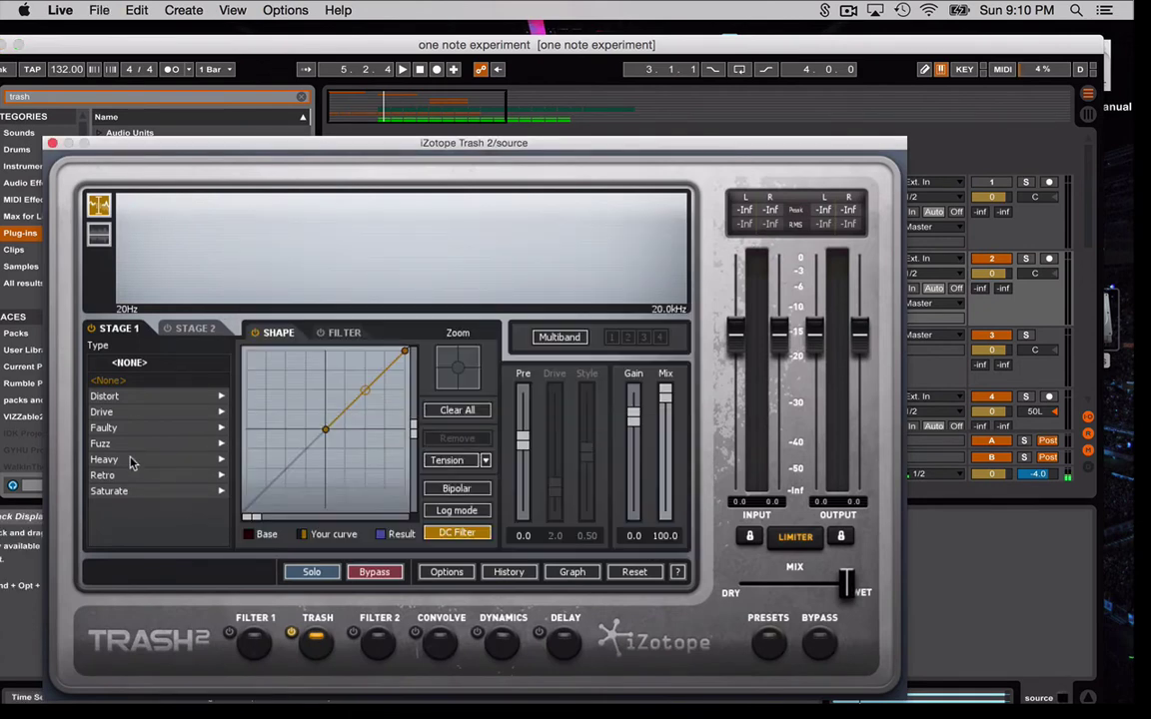
{"action": "left_click", "coordinate": [104, 412]}
{"action": "left_click", "coordinate": [110, 411]}
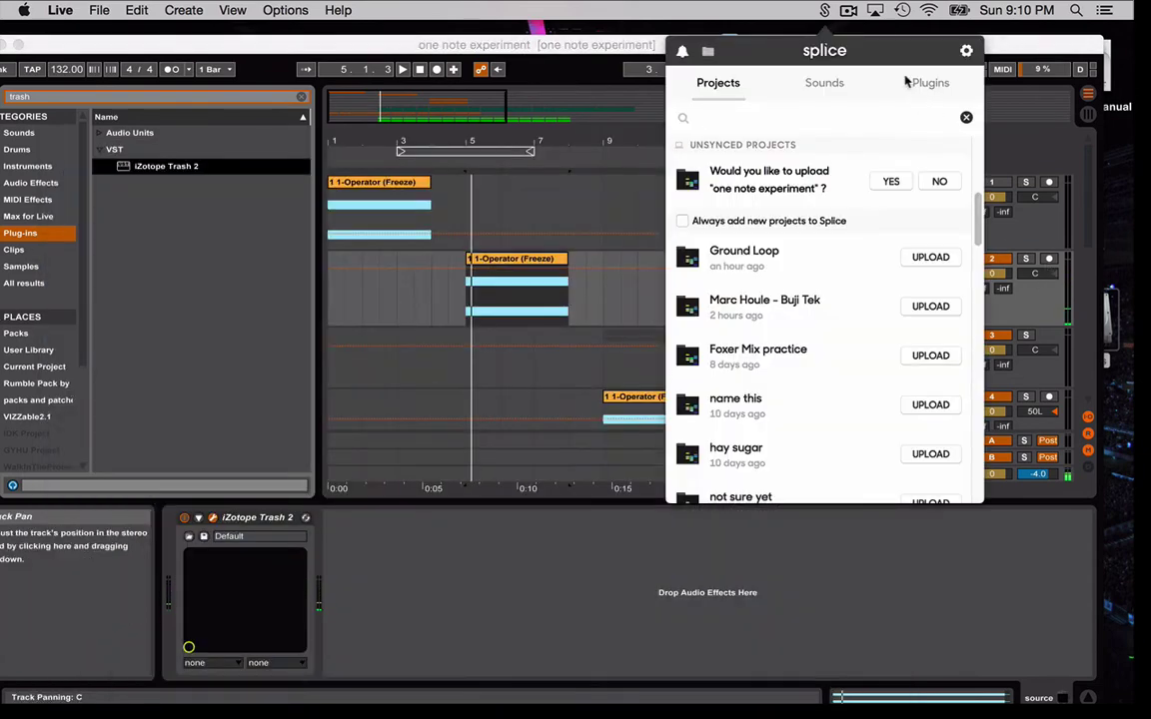
Quit the Splice helper app that has popped up over the project
{"action": "left_click", "coordinate": [967, 50]}
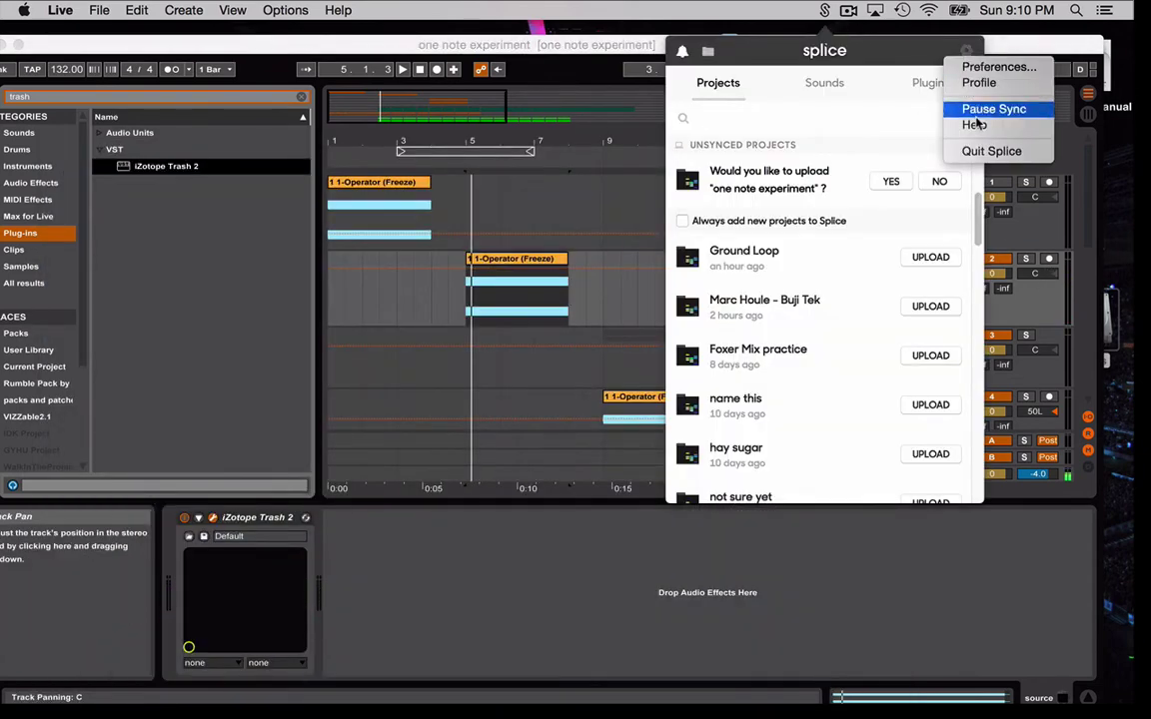
{"action": "left_click", "coordinate": [978, 151]}
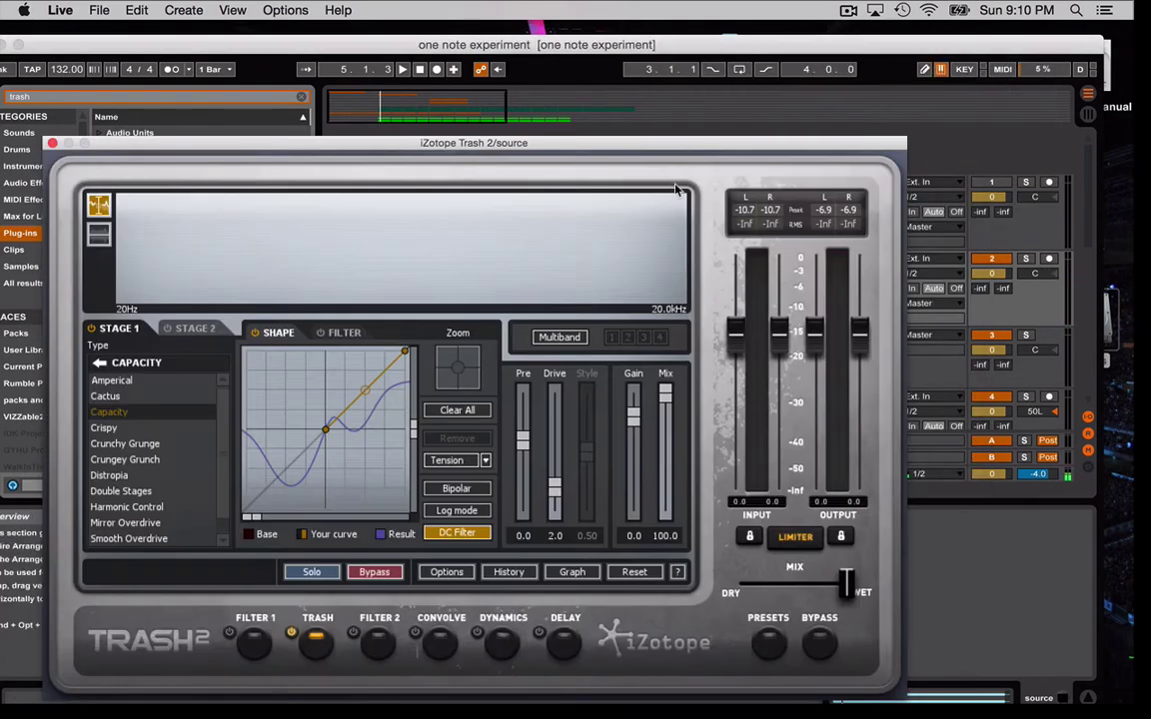
Solo the duplicated source track, play it from bar 5, and lower its volume to -8.1 dB
{"action": "left_click_drag", "start_coordinate": [346, 135], "coordinate": [308, 559]}
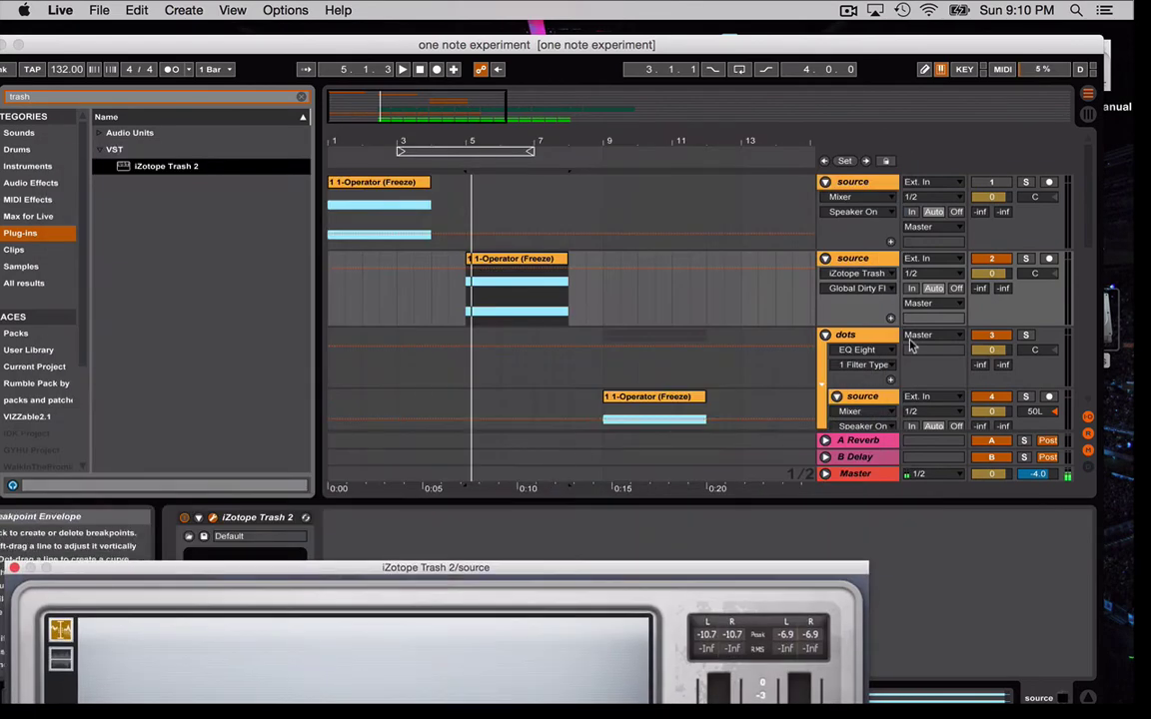
{"action": "scroll", "coordinate": [974, 339], "scroll_direction": "down", "scroll_amount": 5}
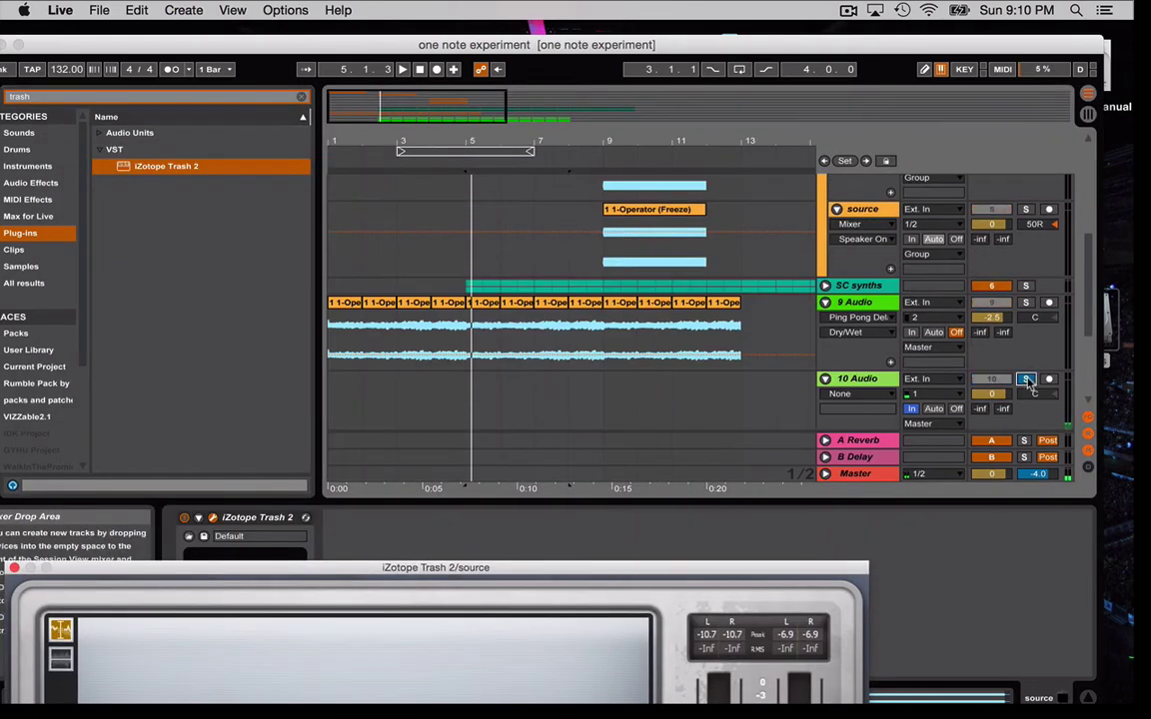
{"action": "scroll", "coordinate": [1027, 370], "scroll_direction": "up", "scroll_amount": 5}
{"action": "left_click", "coordinate": [1025, 259]}
{"action": "key", "text": "space"}
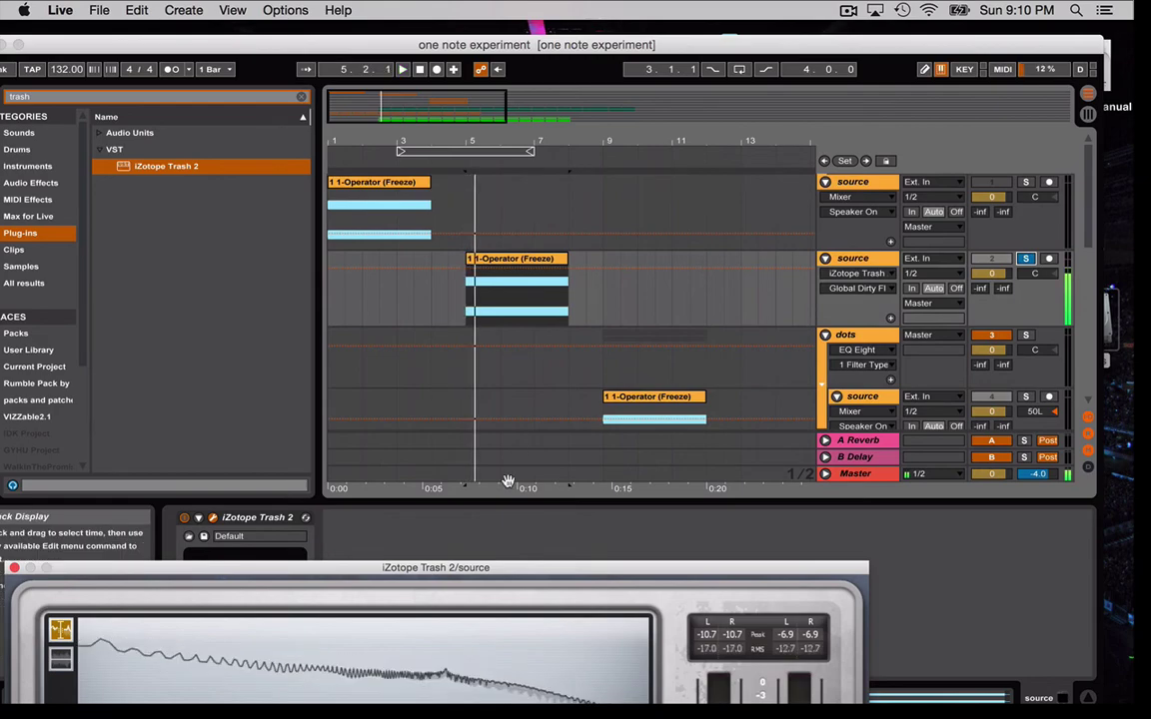
{"action": "left_click_drag", "start_coordinate": [991, 272], "coordinate": [991, 285]}
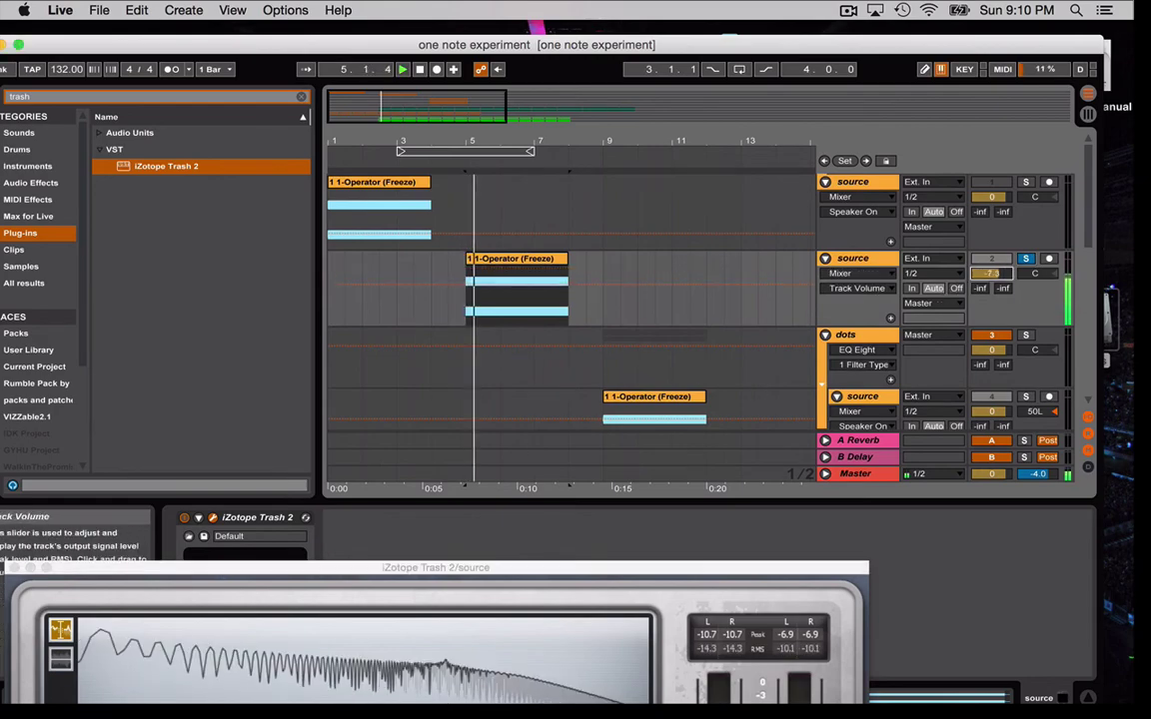
Audition the Crunchy Grunge and Distropia distortion types in Stage 1 of Trash 2 during playback
{"action": "left_click", "coordinate": [604, 575]}
{"action": "left_click_drag", "start_coordinate": [605, 574], "coordinate": [689, 82]}
{"action": "left_click", "coordinate": [199, 378]}
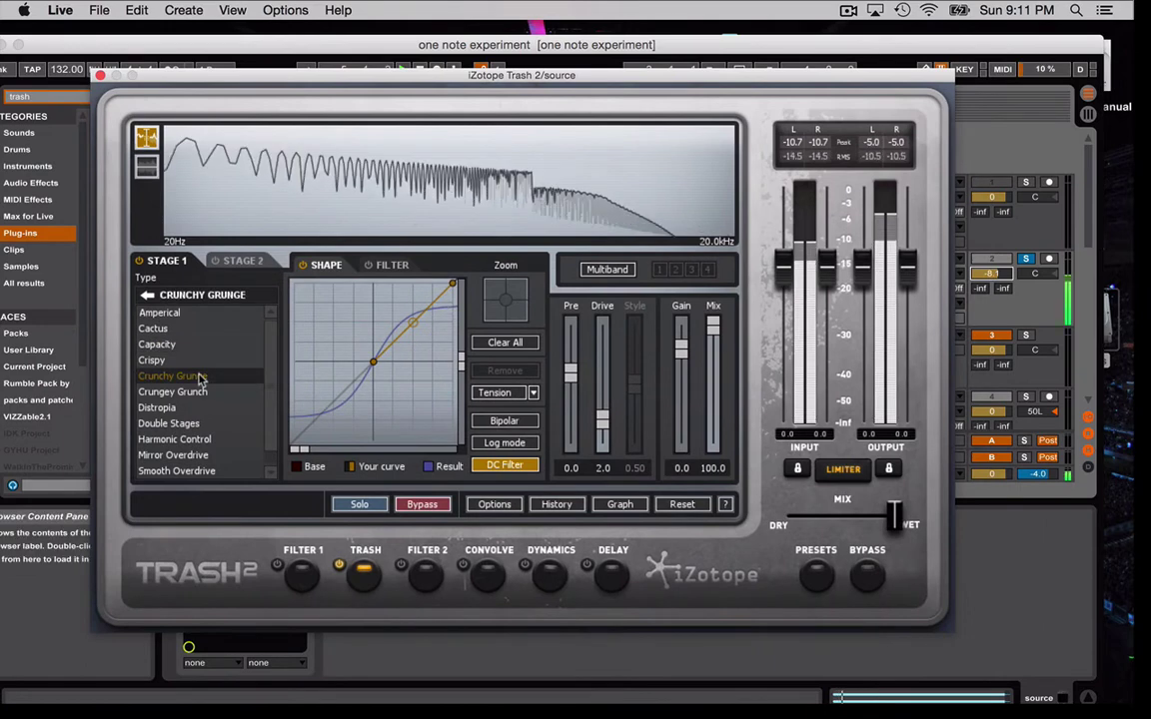
{"action": "left_click", "coordinate": [172, 407]}
Switch to another distortion category in Stage 1 and audition the Busted, Blues Driver, Elastic Trash and Rubber Hammer types
{"action": "left_click", "coordinate": [146, 298]}
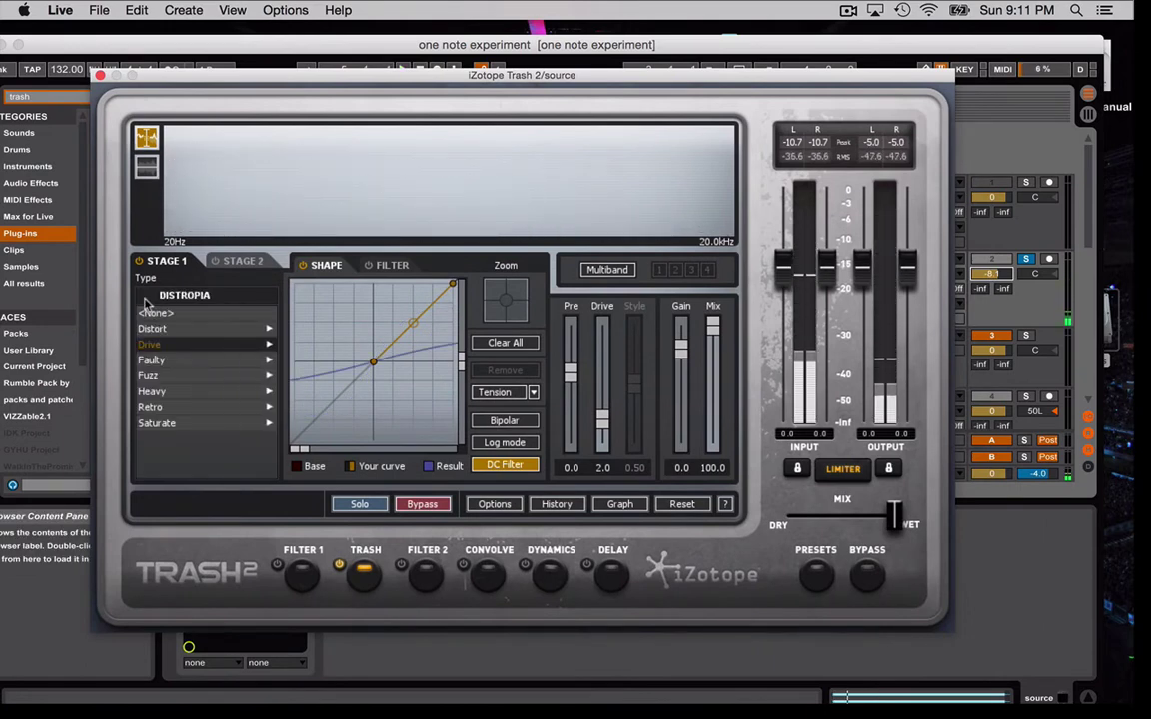
{"action": "left_click", "coordinate": [168, 340]}
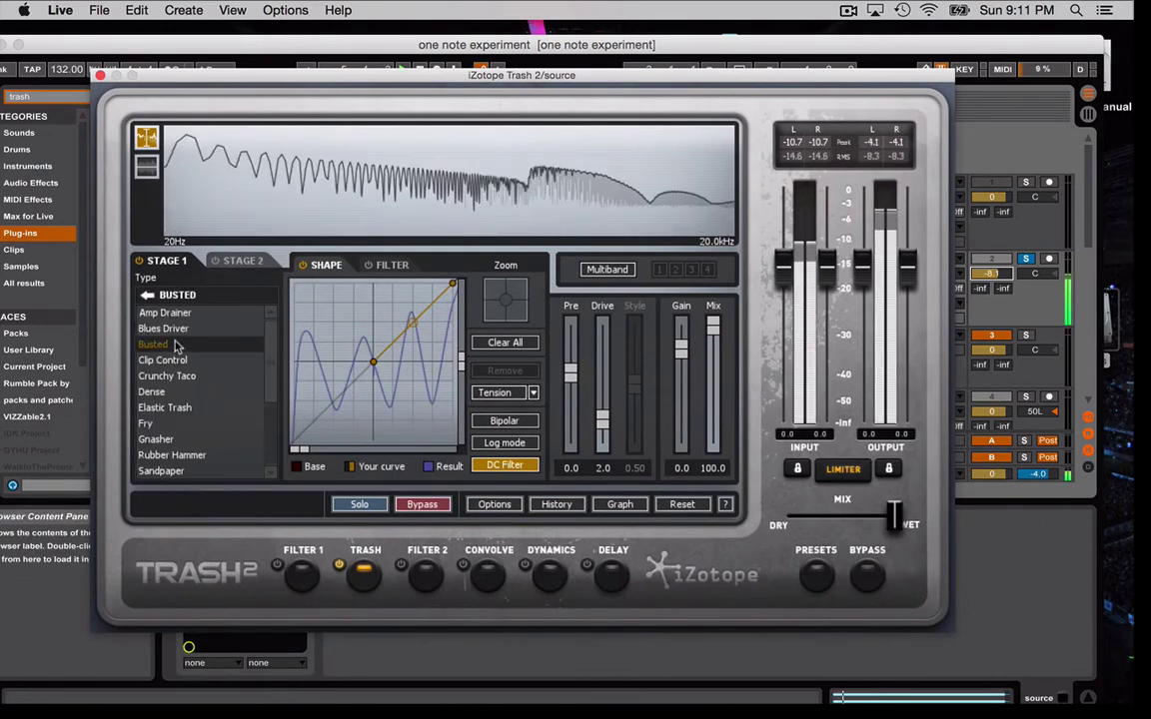
{"action": "left_click", "coordinate": [164, 328]}
{"action": "left_click", "coordinate": [184, 407]}
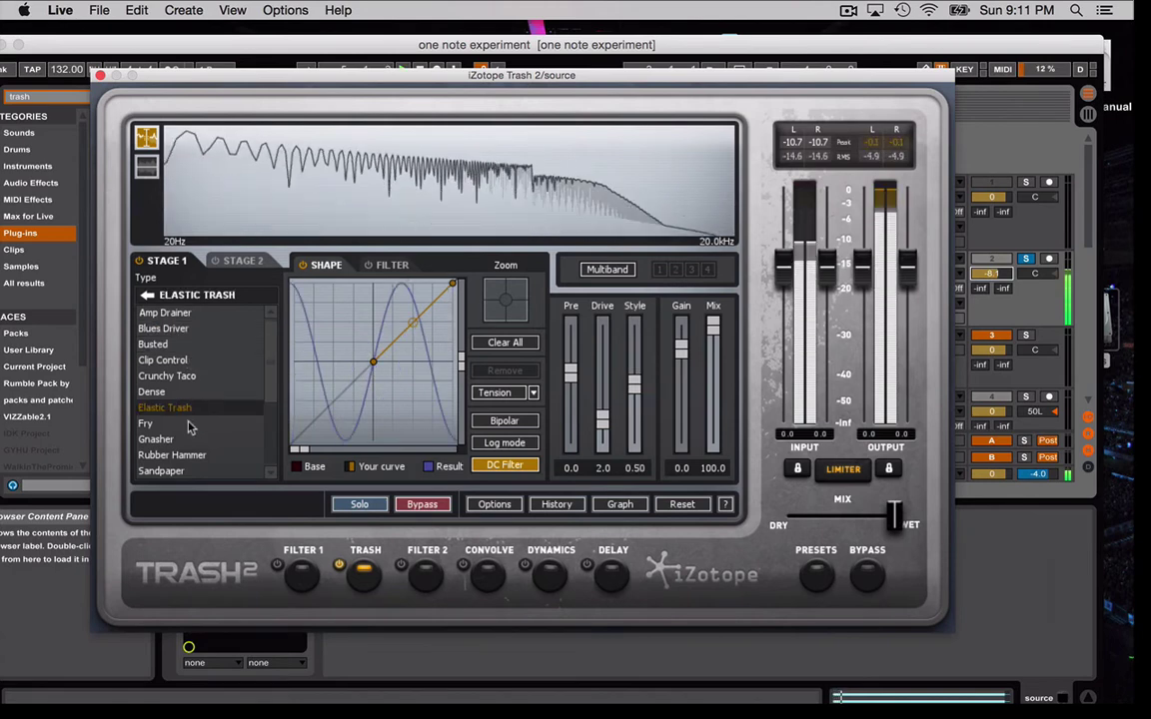
{"action": "left_click", "coordinate": [190, 455]}
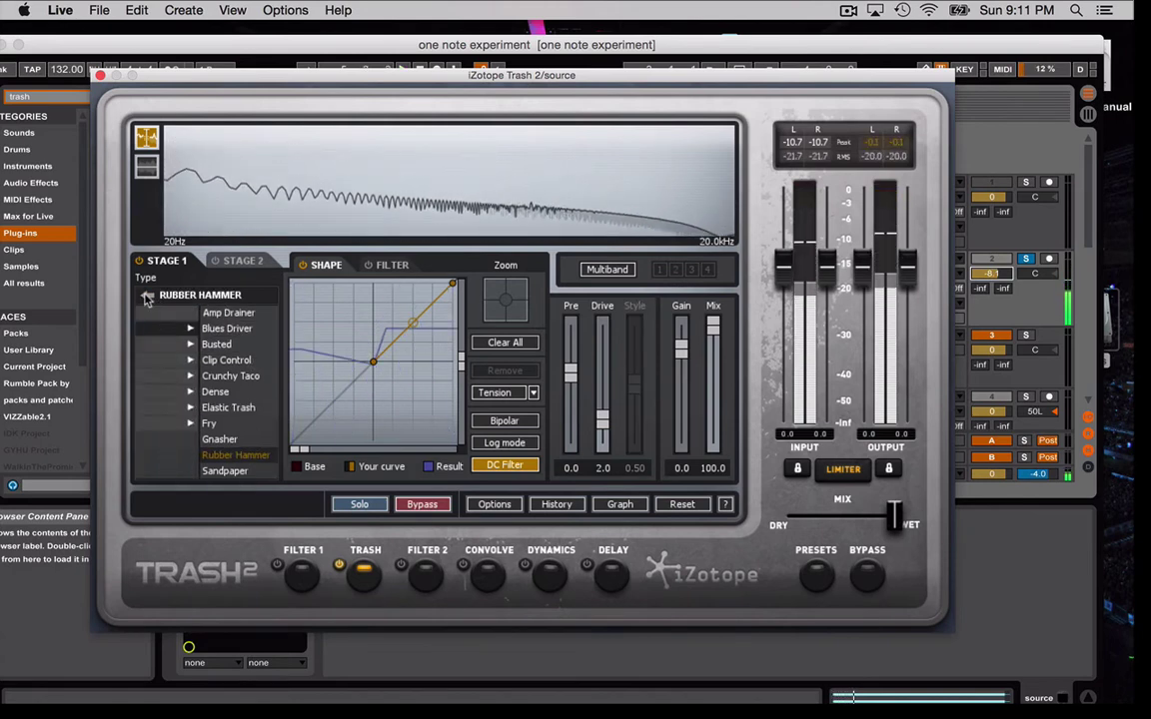
Compare Rusty Bits with Cheap Digital, set Stage 1 to Rusty Bits, play the result, and close the Trash 2 window
{"action": "left_click", "coordinate": [145, 295]}
{"action": "left_click", "coordinate": [180, 408]}
{"action": "left_click", "coordinate": [158, 392]}
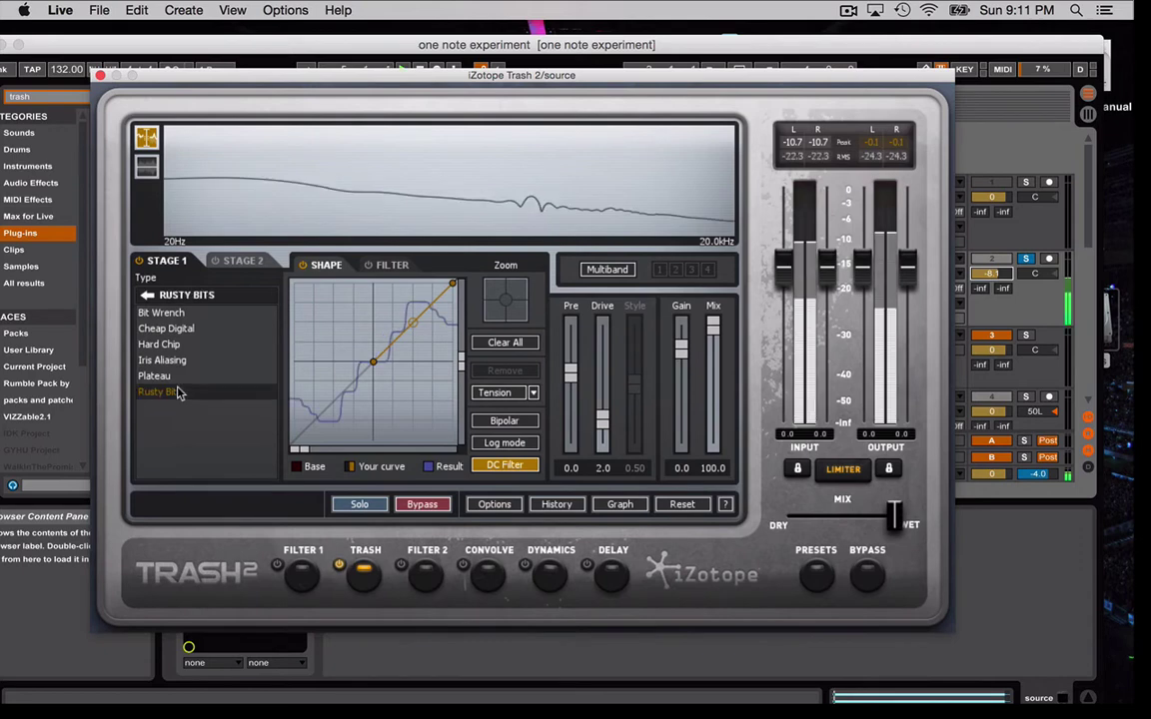
{"action": "left_click", "coordinate": [180, 329]}
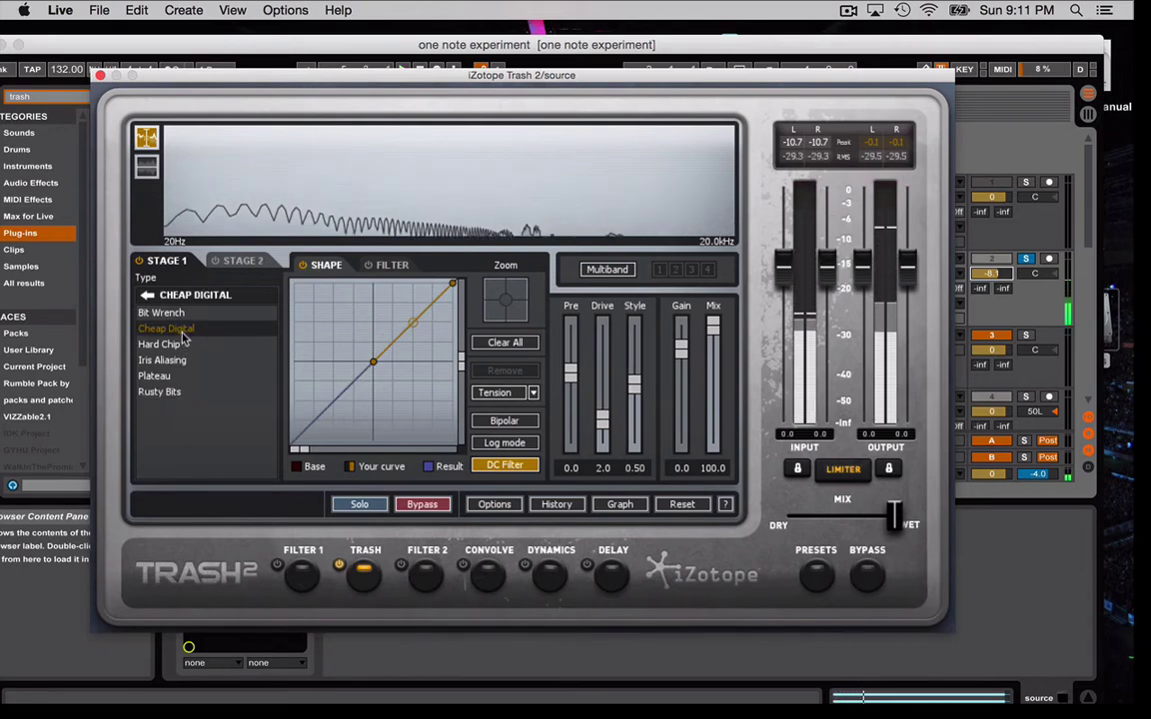
{"action": "left_click", "coordinate": [177, 393]}
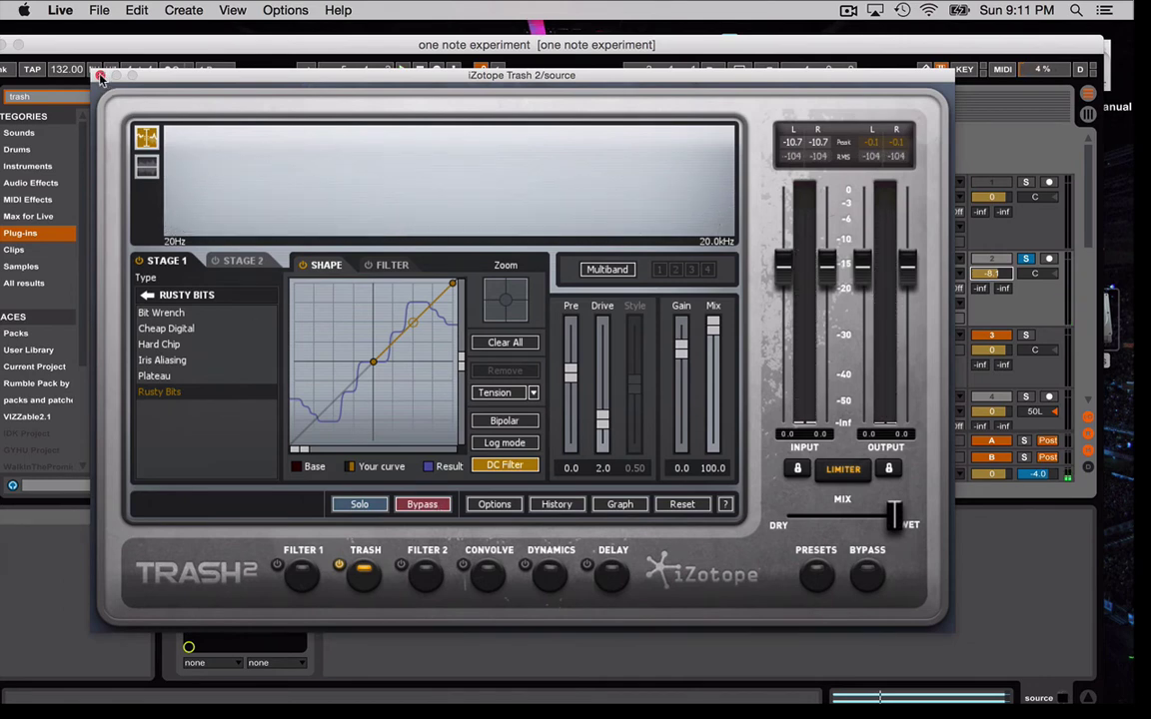
{"action": "key", "text": "space"}
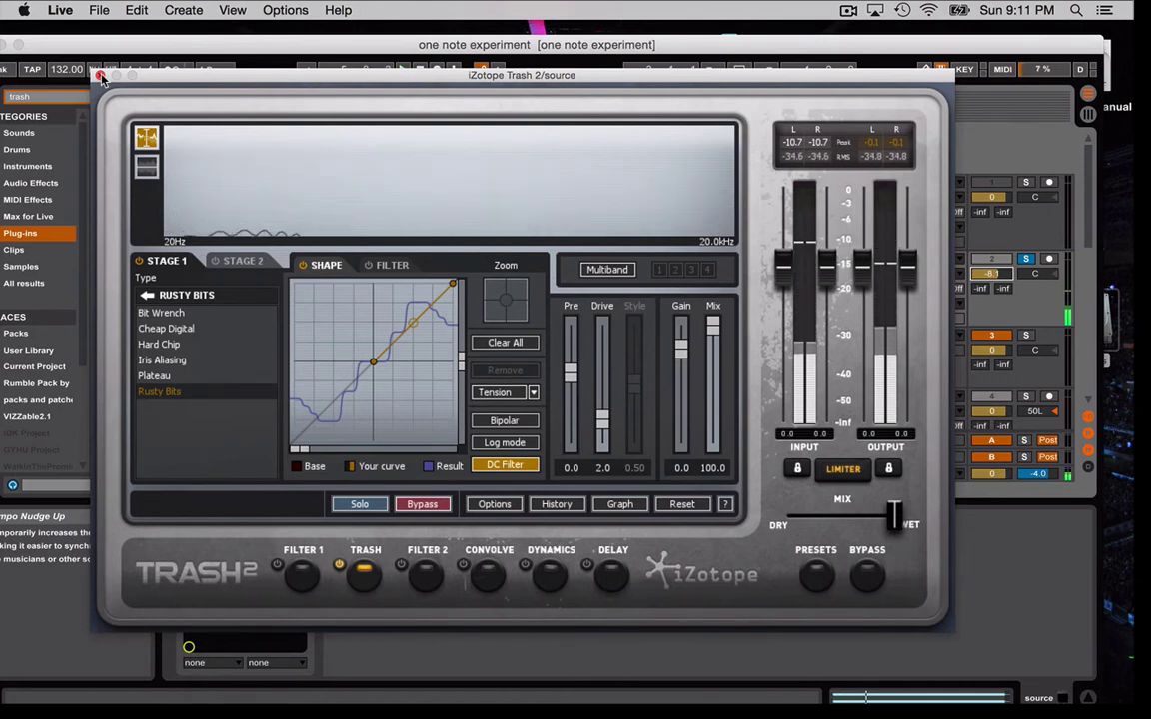
{"action": "left_click", "coordinate": [101, 76]}
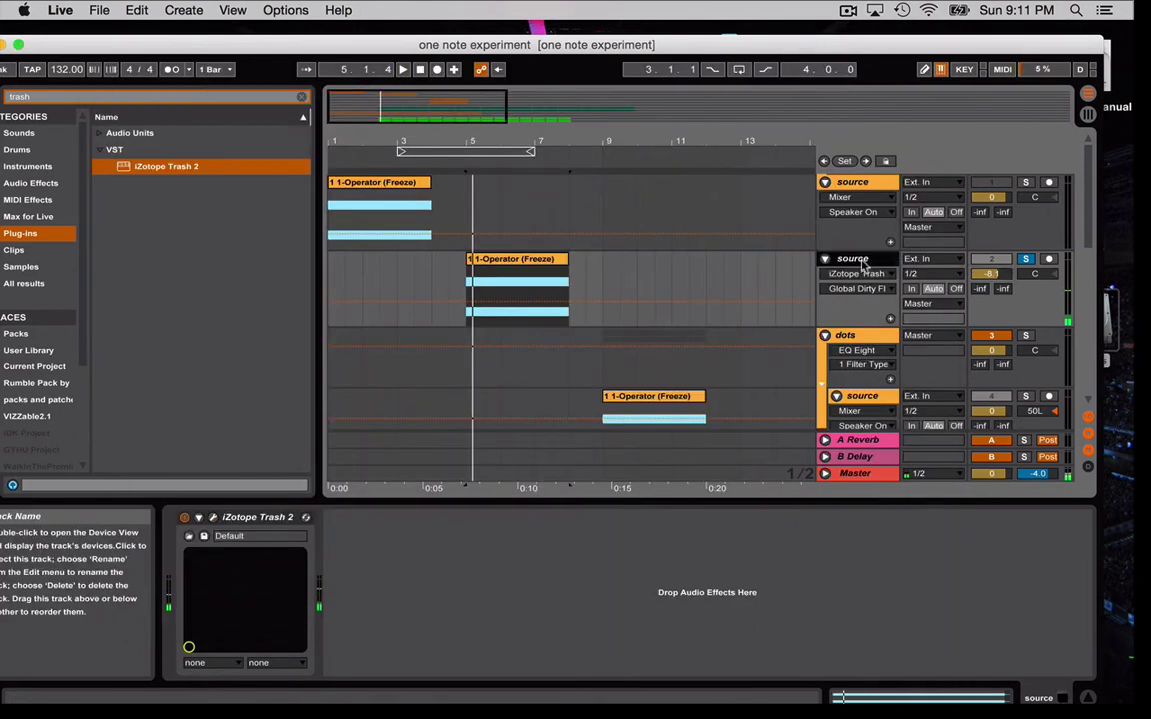
Search the audio effects for "filter" and add Auto Filter after Trash 2 on the duplicated source track
{"action": "left_click", "coordinate": [302, 98]}
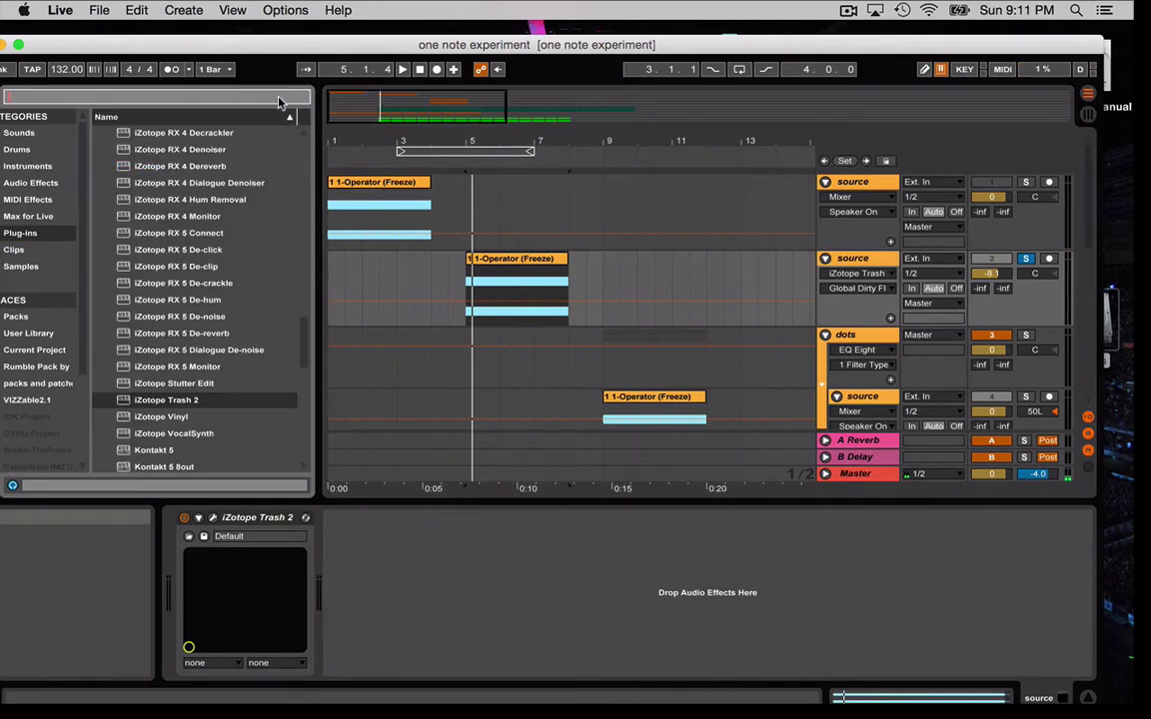
{"action": "type", "text": "filter"}
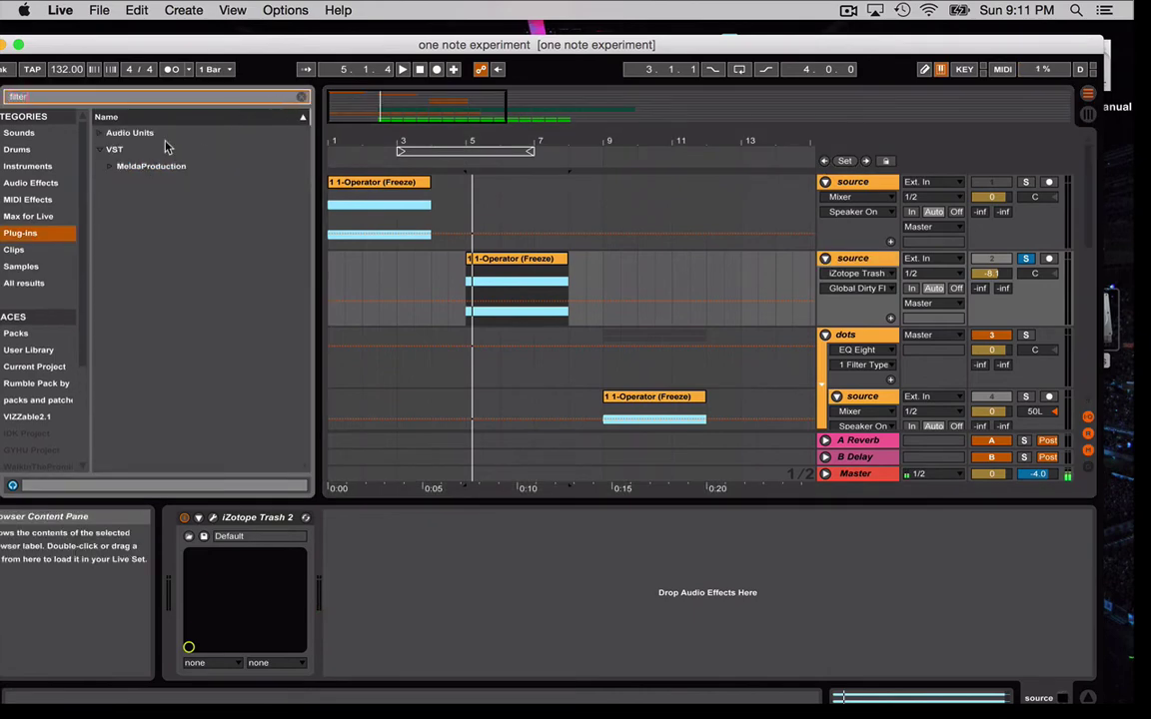
{"action": "left_click", "coordinate": [50, 183]}
{"action": "left_click_drag", "start_coordinate": [110, 148], "coordinate": [542, 292]}
Try the Morph filter type in Auto Filter with the frequency at about 944 Hz while playing the clip
{"action": "key", "text": "space"}
{"action": "left_click_drag", "start_coordinate": [532, 609], "coordinate": [572, 694]}
{"action": "key", "text": "space"}
{"action": "left_click", "coordinate": [463, 633]}
{"action": "key", "text": "space"}
{"action": "left_click", "coordinate": [512, 618]}
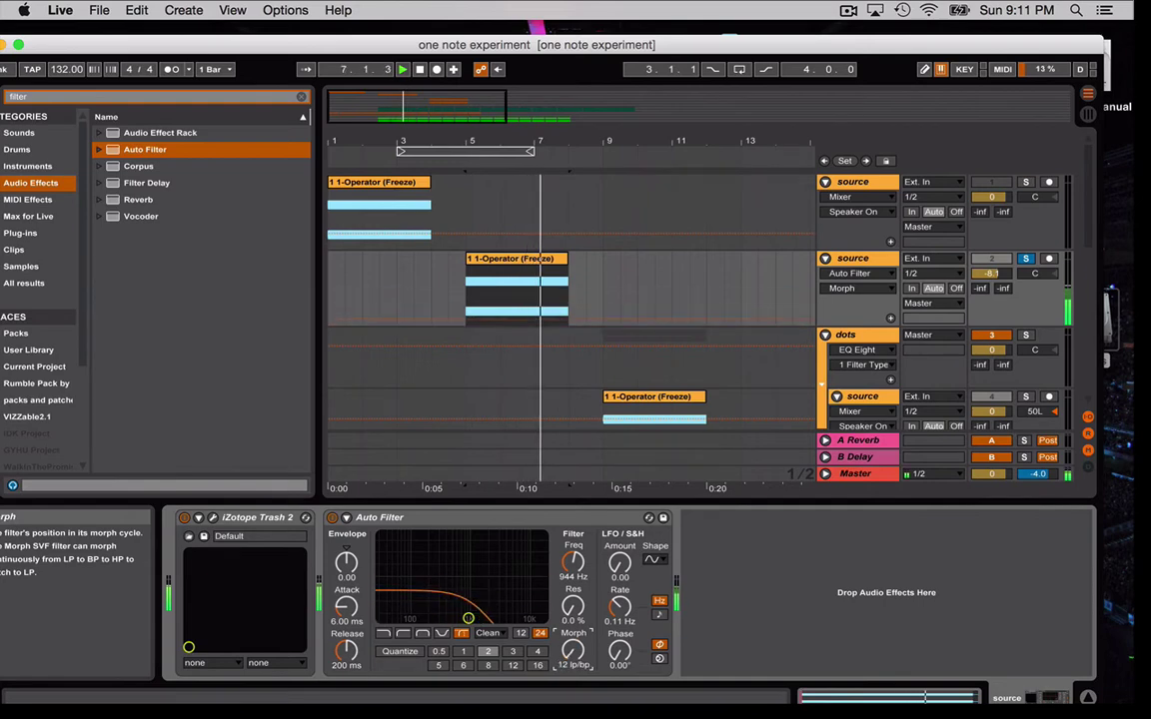
{"action": "left_click", "coordinate": [461, 633]}
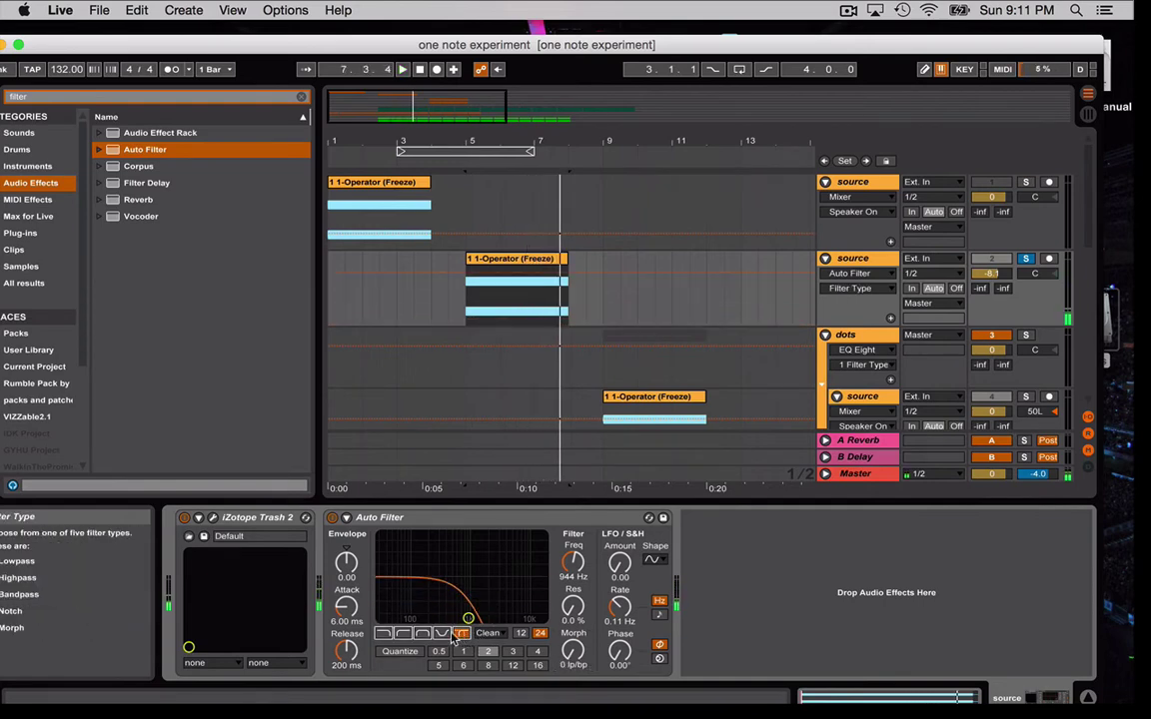
Switch Auto Filter to the lowpass type and set its cutoff frequency to about 2.52 kHz
{"action": "left_click", "coordinate": [385, 634]}
{"action": "left_click_drag", "start_coordinate": [466, 632], "coordinate": [514, 618]}
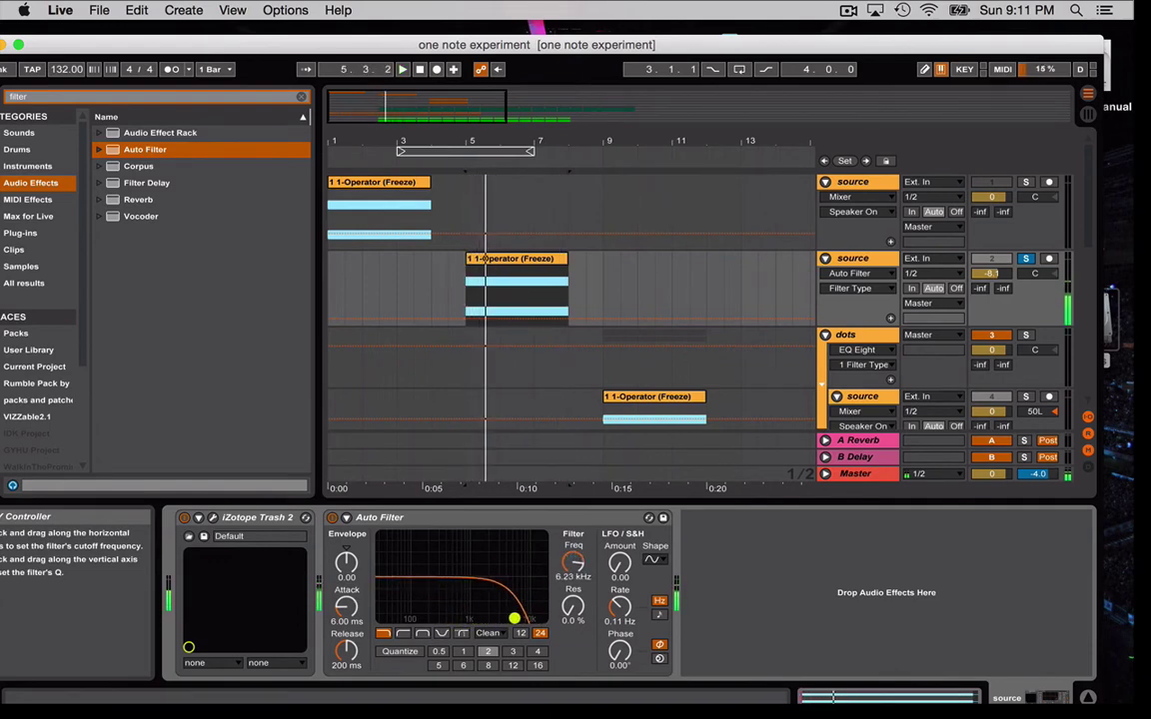
{"action": "left_click_drag", "start_coordinate": [426, 618], "coordinate": [492, 619]}
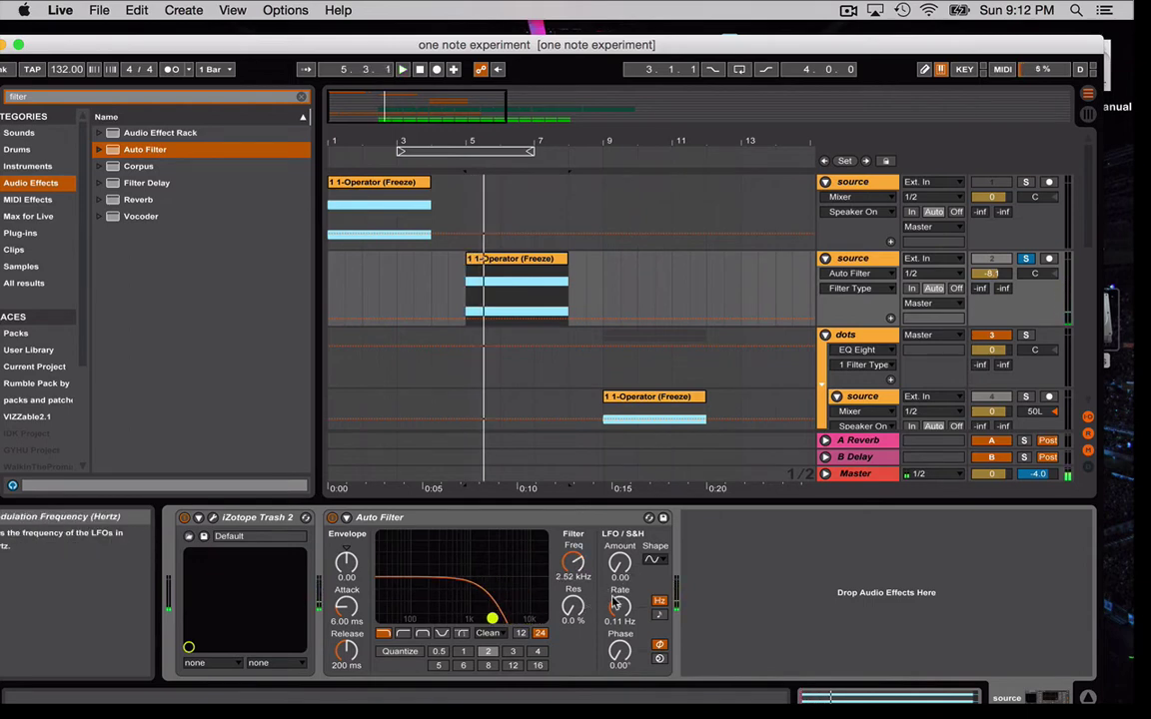
Sync the Auto Filter LFO to the tempo and set the cutoff to about 3.36 kHz with 1.3% resonance
{"action": "left_click", "coordinate": [659, 612]}
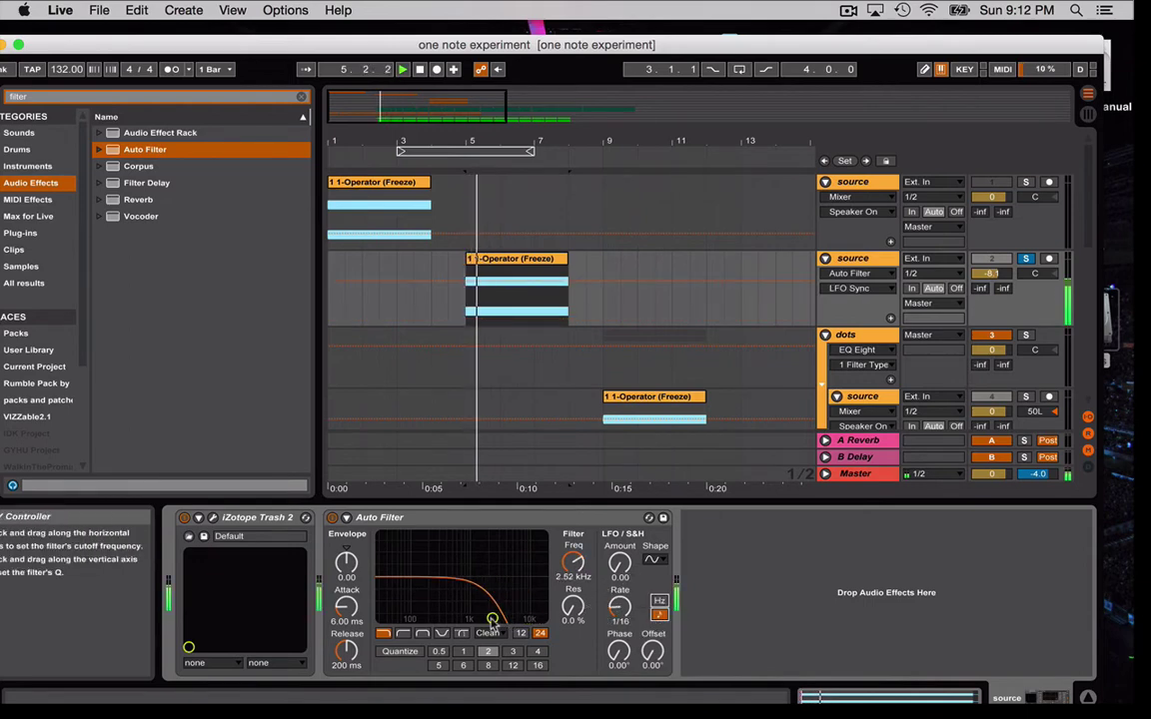
{"action": "left_click_drag", "start_coordinate": [492, 619], "coordinate": [500, 617]}
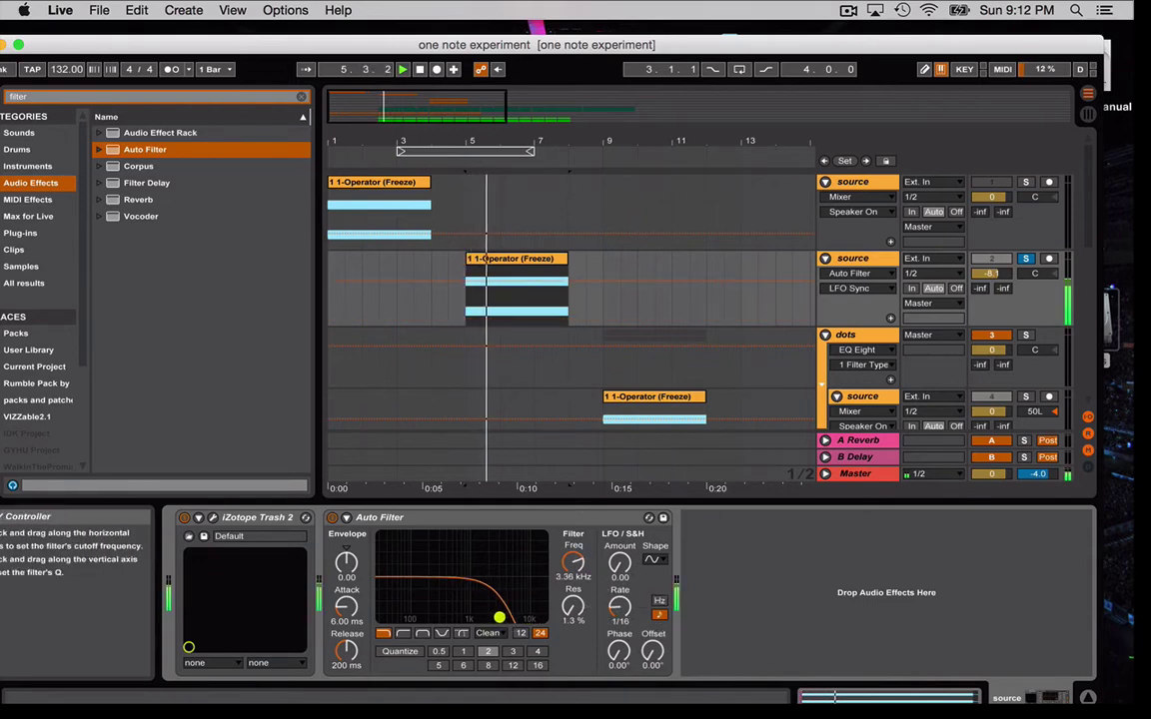
Set the Auto Filter LFO to a sine shape with an amount of 6.19 and a rate of 1/6
{"action": "left_click_drag", "start_coordinate": [629, 565], "coordinate": [629, 516]}
{"action": "left_click", "coordinate": [656, 563]}
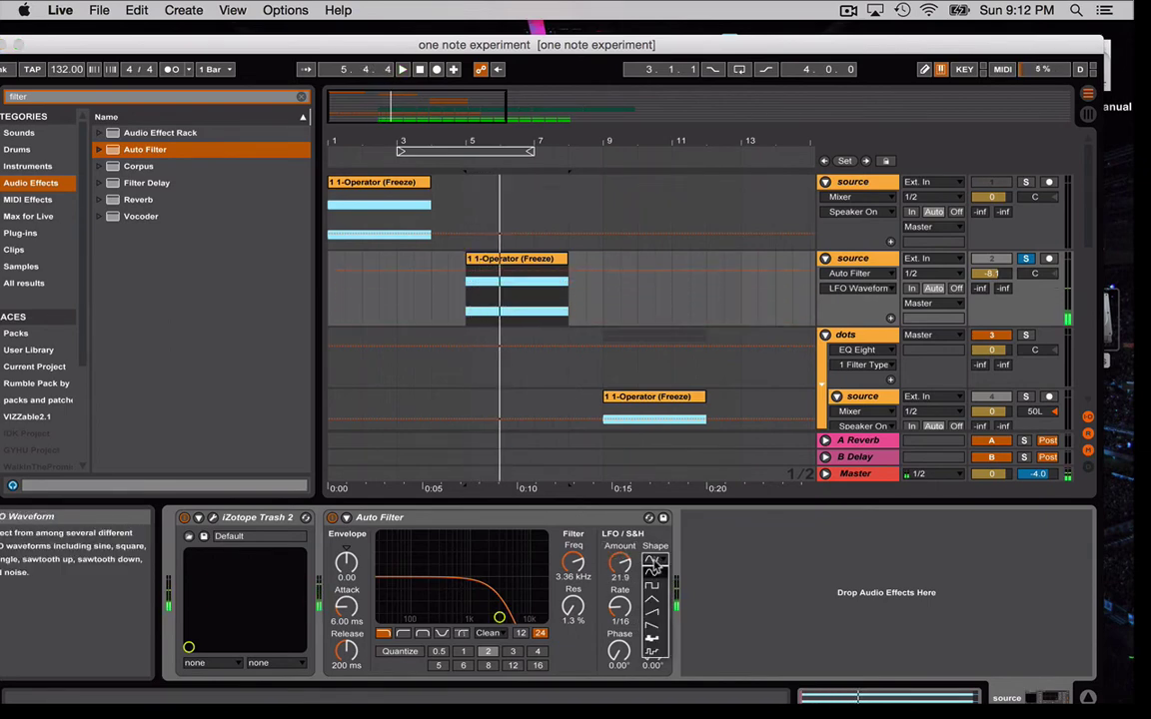
{"action": "left_click", "coordinate": [653, 565]}
{"action": "mouse_move", "coordinate": [619, 564]}
{"action": "left_mouse_down"}
{"action": "mouse_move", "coordinate": [619, 600]}
{"action": "mouse_move", "coordinate": [620, 589]}
{"action": "left_mouse_up"}
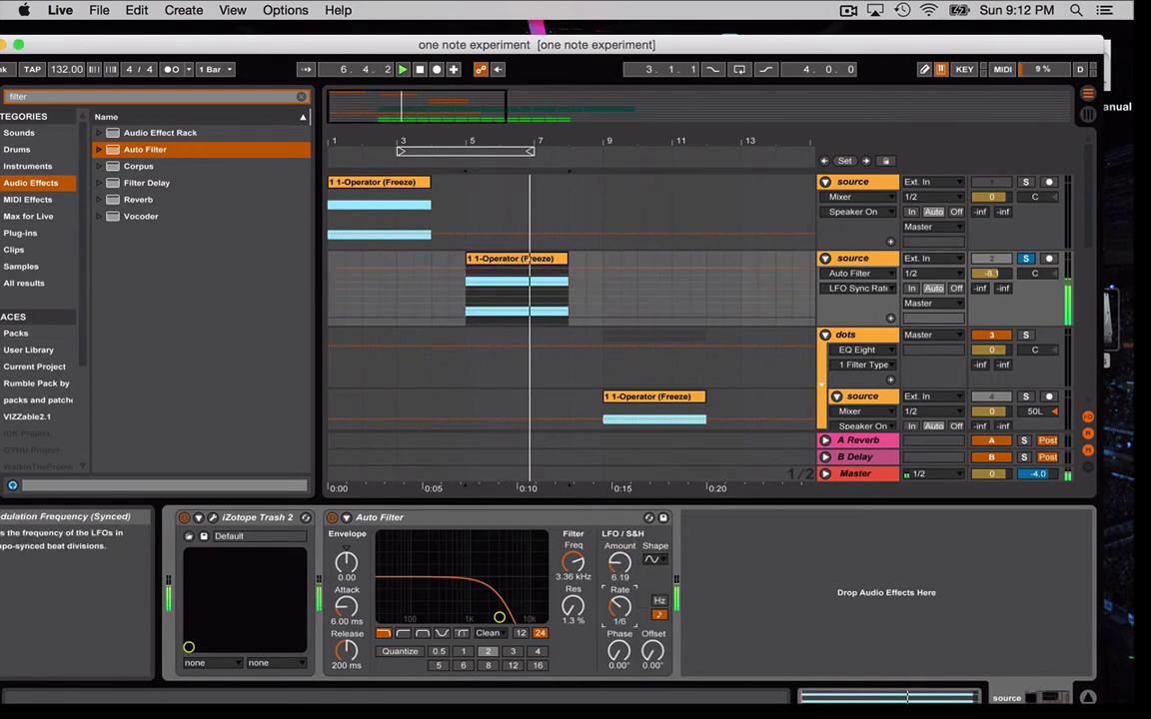
{"action": "left_click", "coordinate": [620, 563]}
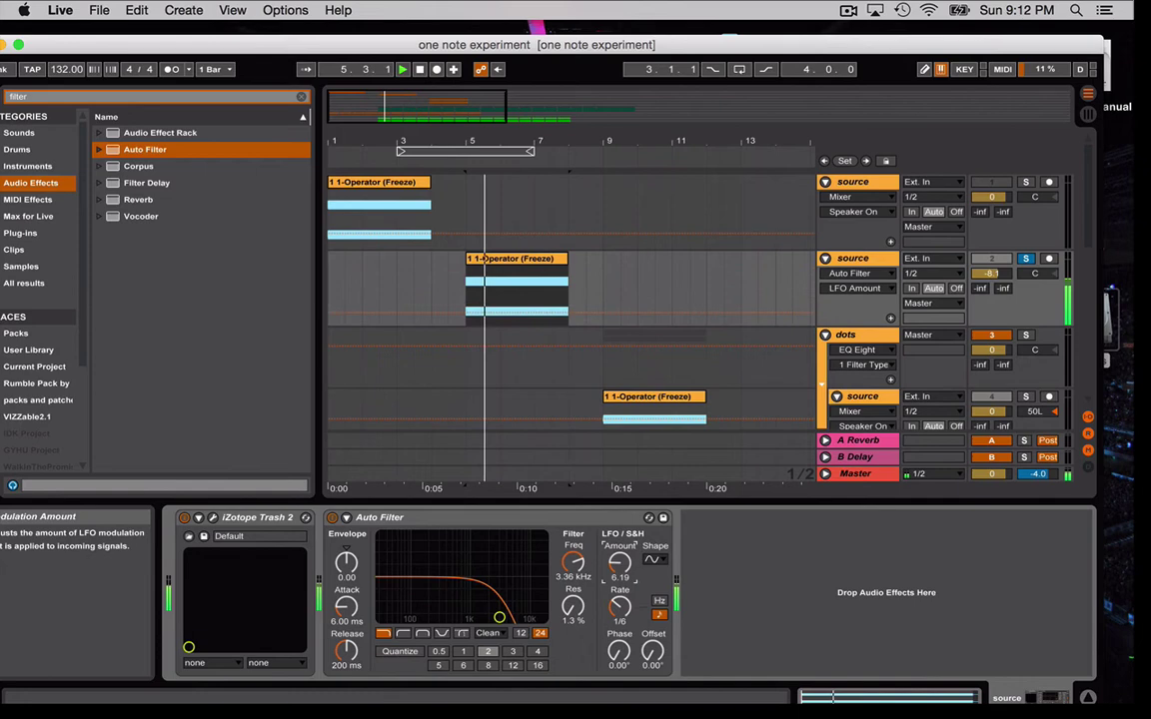
Set the synced LFO rate of Auto Filter to 1/4 while listening to the soloed track
{"action": "left_click", "coordinate": [619, 608]}
{"action": "key", "text": "space"}
{"action": "left_click_drag", "start_coordinate": [619, 608], "coordinate": [619, 600]}
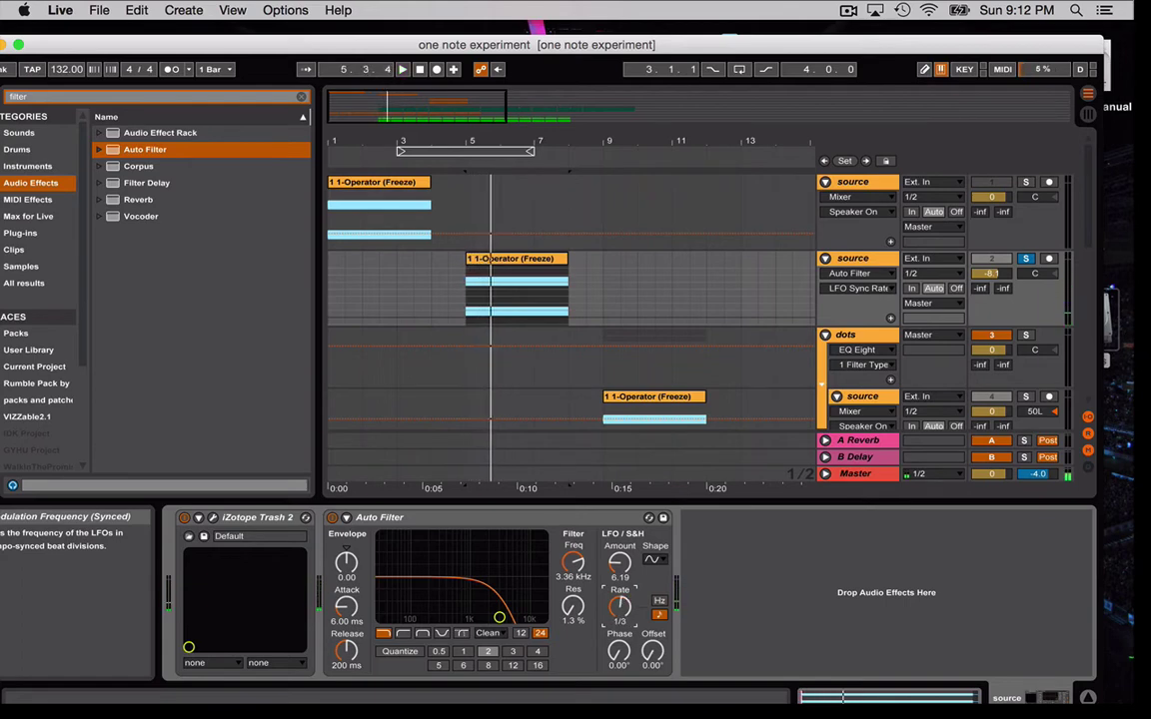
{"action": "key", "text": "space"}
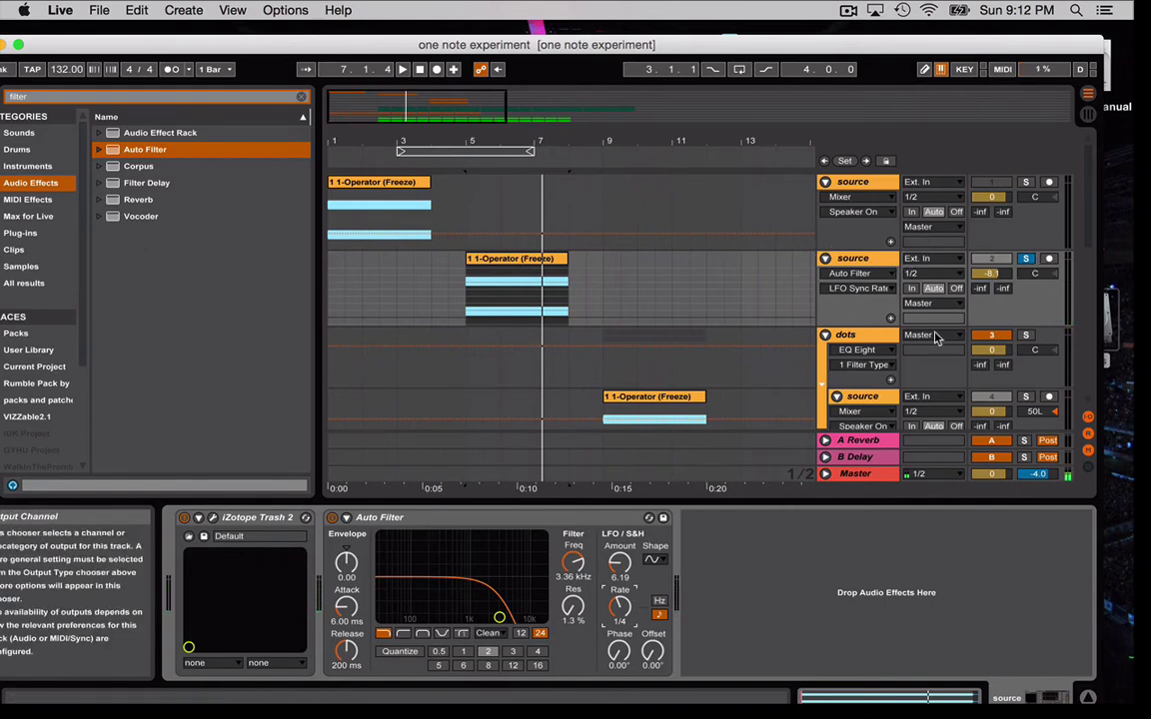
Duplicate the filtered source track, delete Auto Filter from the copy, and start playback from bar 5
{"action": "left_click", "coordinate": [869, 261]}
{"action": "key", "text": "cmd+r"}
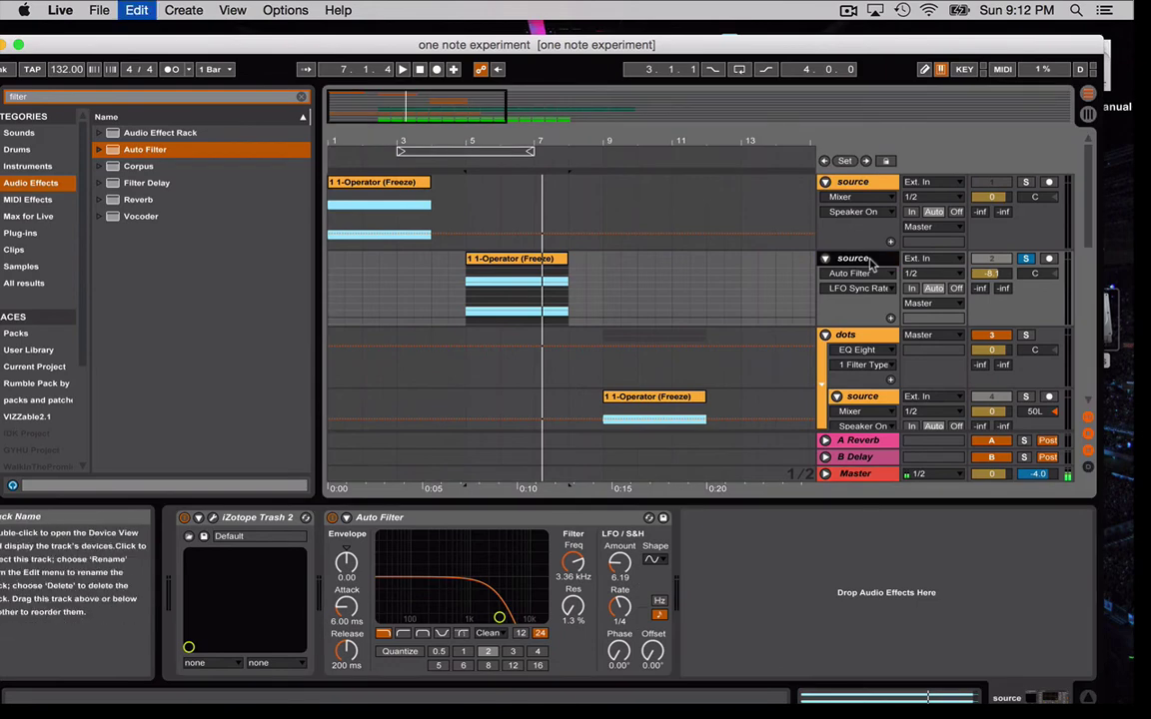
{"action": "key", "text": "super+d"}
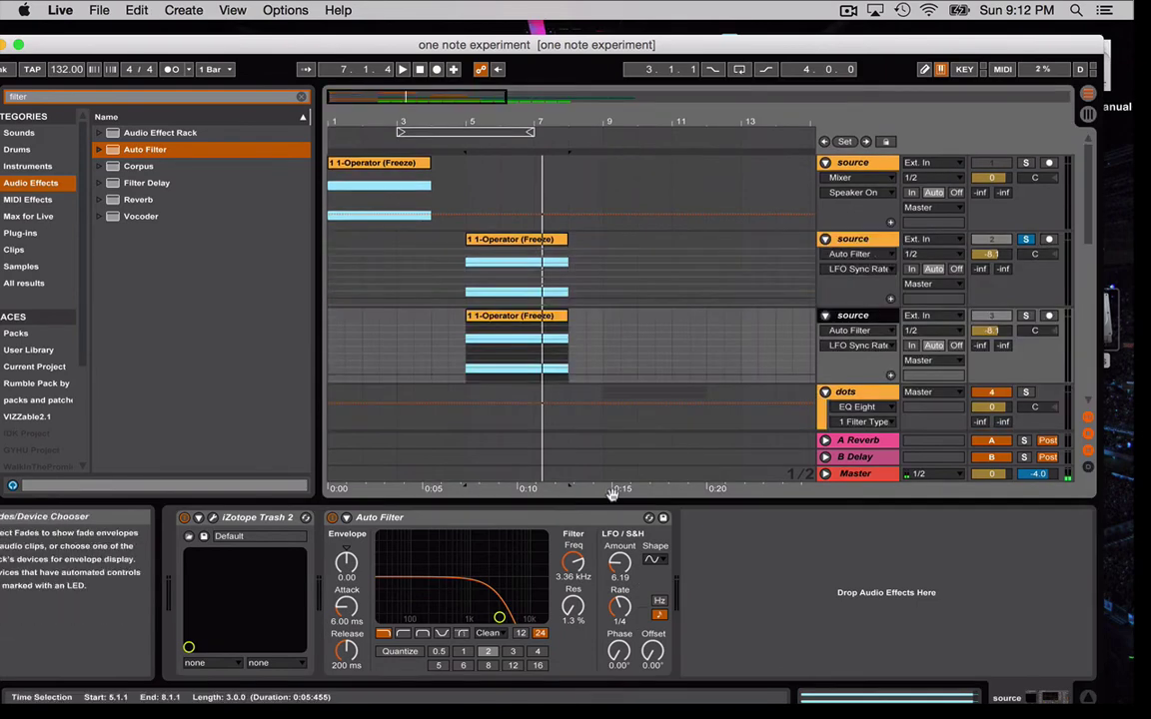
{"action": "left_click", "coordinate": [547, 514]}
{"action": "key", "text": "Delete"}
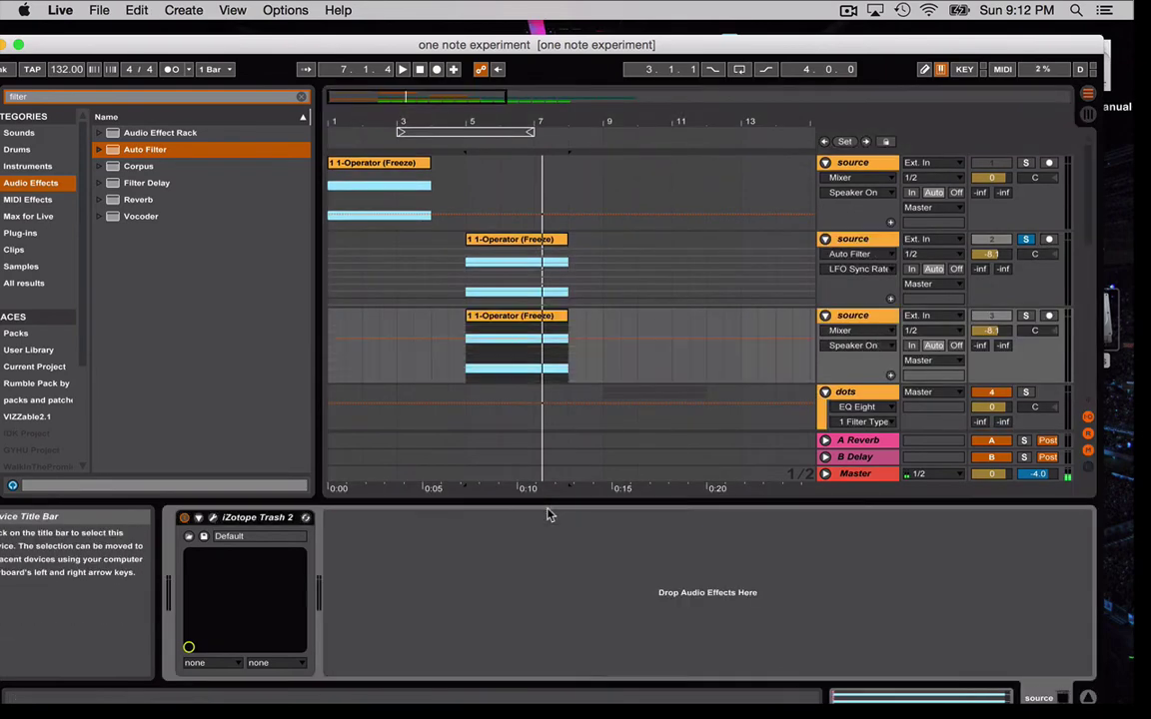
{"action": "key", "text": "space"}
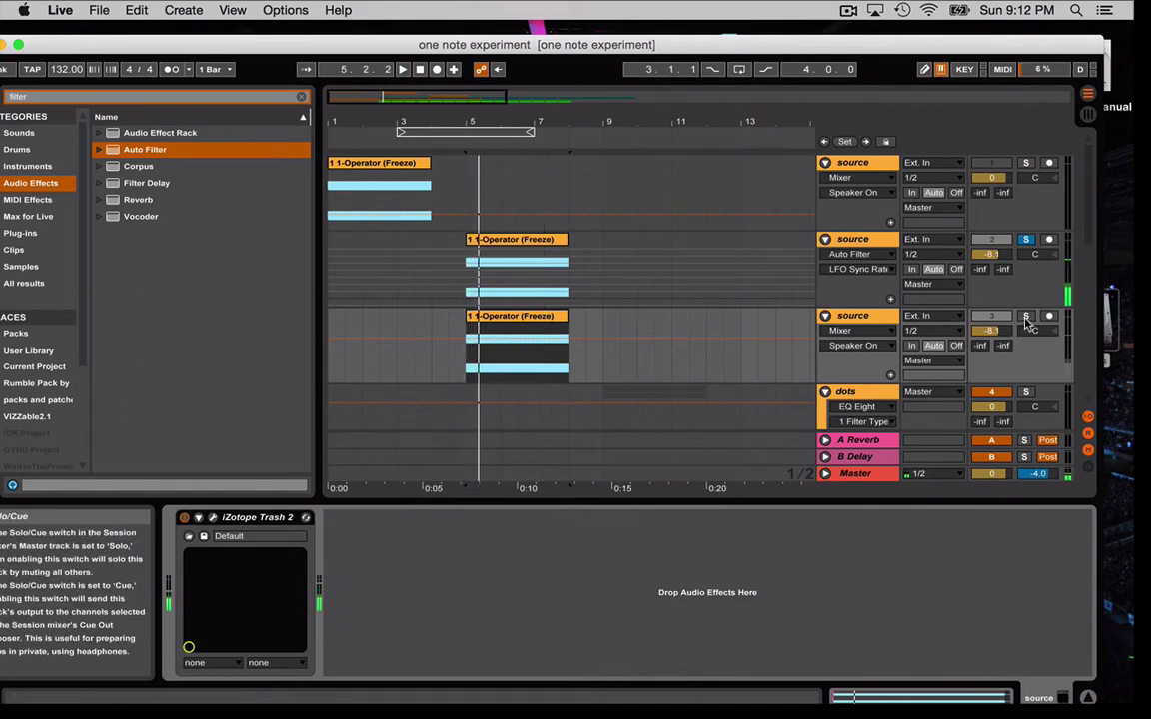
Solo the duplicated source track along with the filtered one and bypass Trash 2 on the duplicate
{"action": "left_click", "coordinate": [1026, 317]}
{"action": "scroll", "coordinate": [1025, 319], "scroll_direction": "down", "scroll_amount": 6}
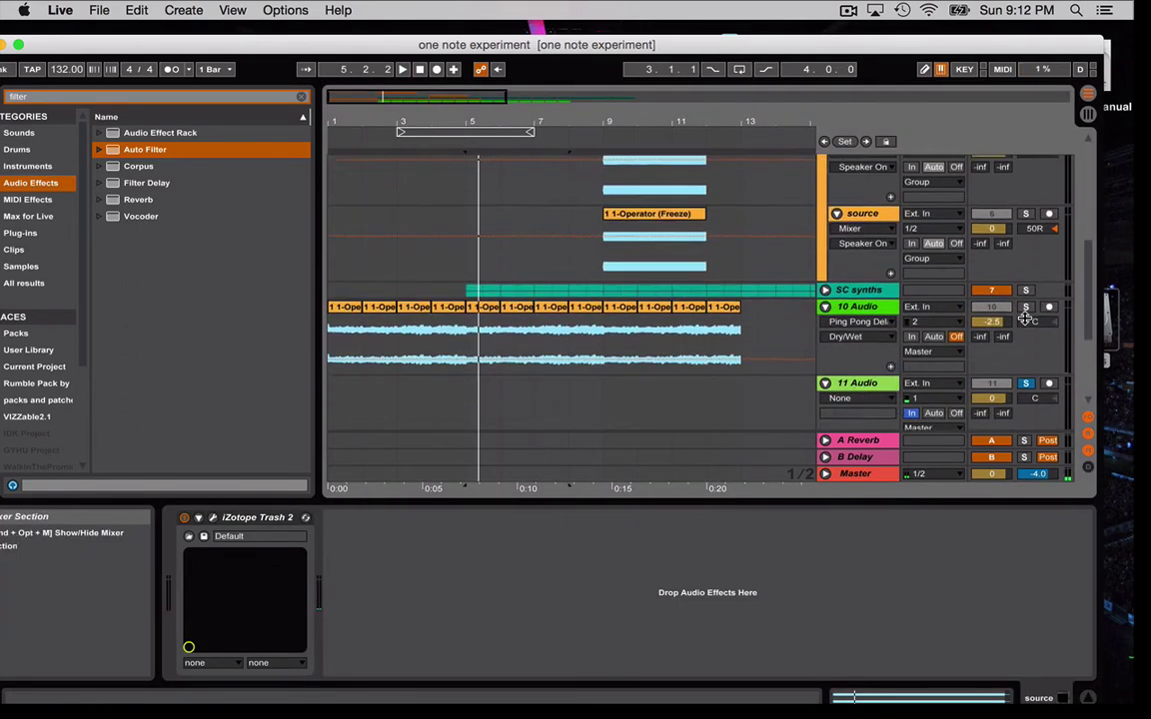
{"action": "scroll", "coordinate": [1025, 318], "scroll_direction": "up", "scroll_amount": 8}
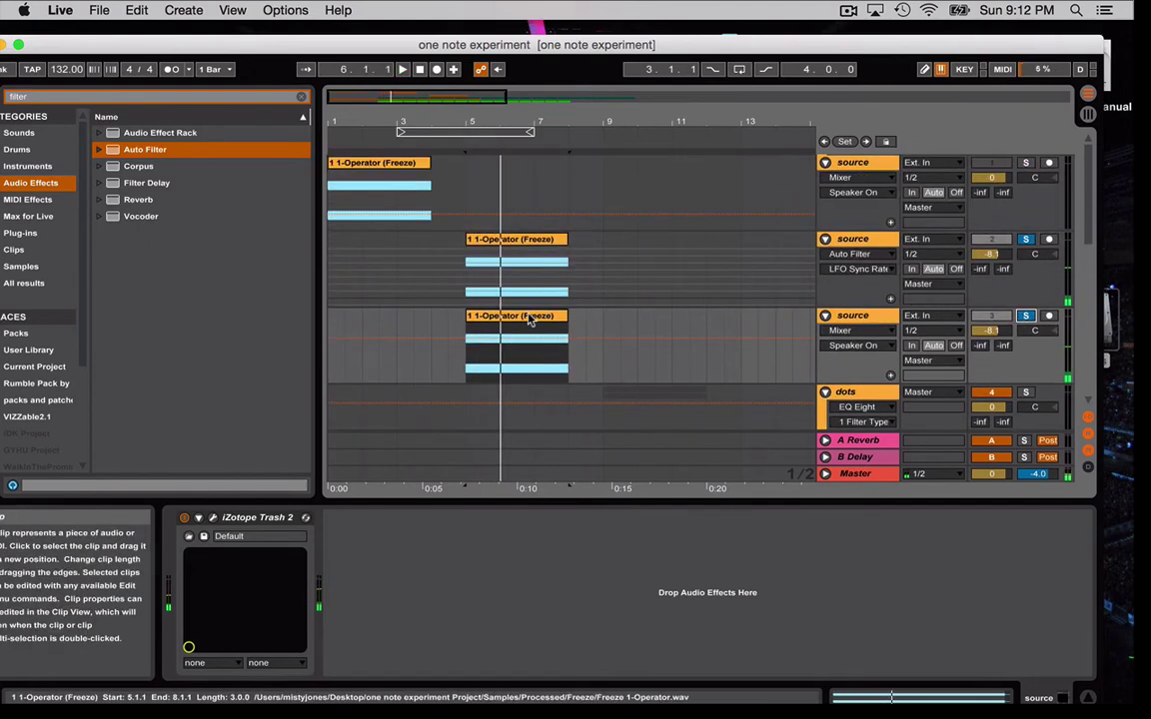
{"action": "left_click", "coordinate": [531, 317]}
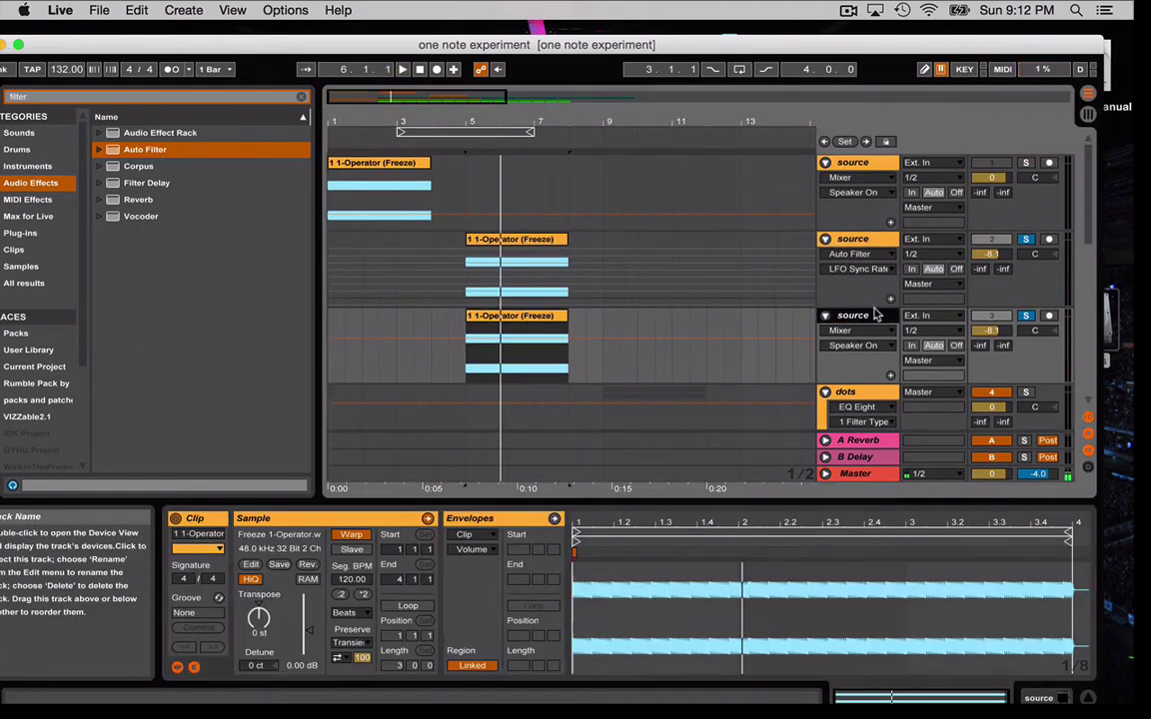
{"action": "left_click", "coordinate": [871, 316]}
{"action": "left_click", "coordinate": [183, 518]}
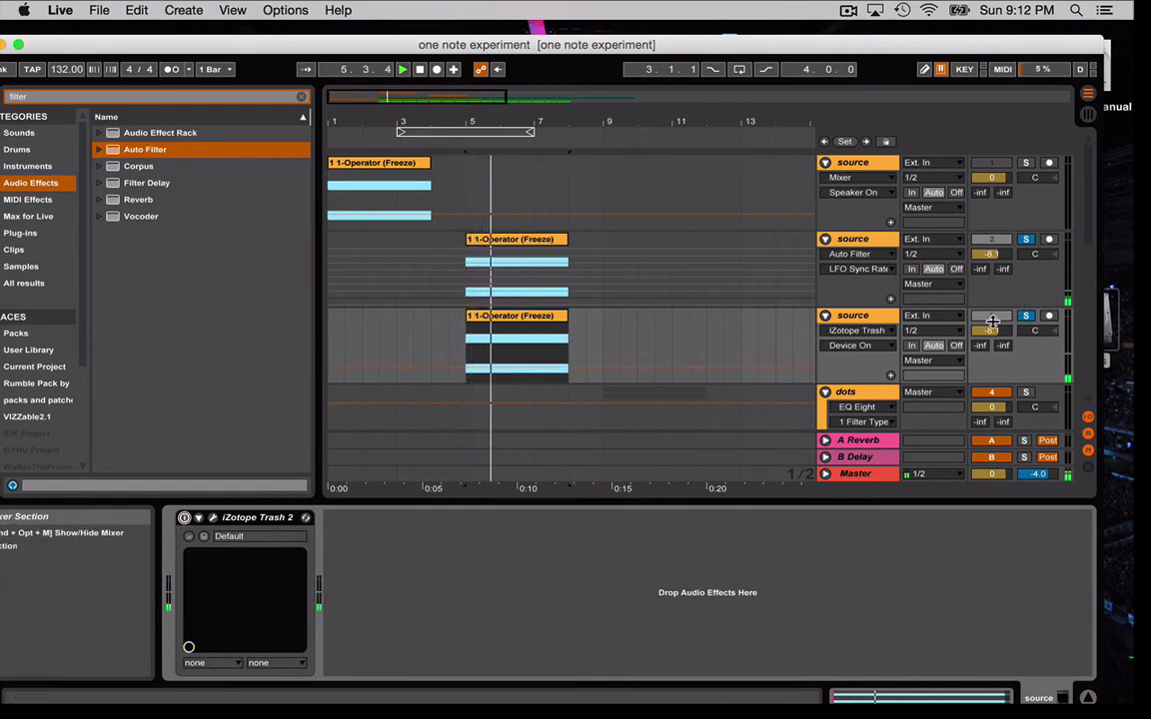
Reset the solos and solo only the two source tracks whose clips start at bar 5
{"action": "left_click", "coordinate": [1025, 316]}
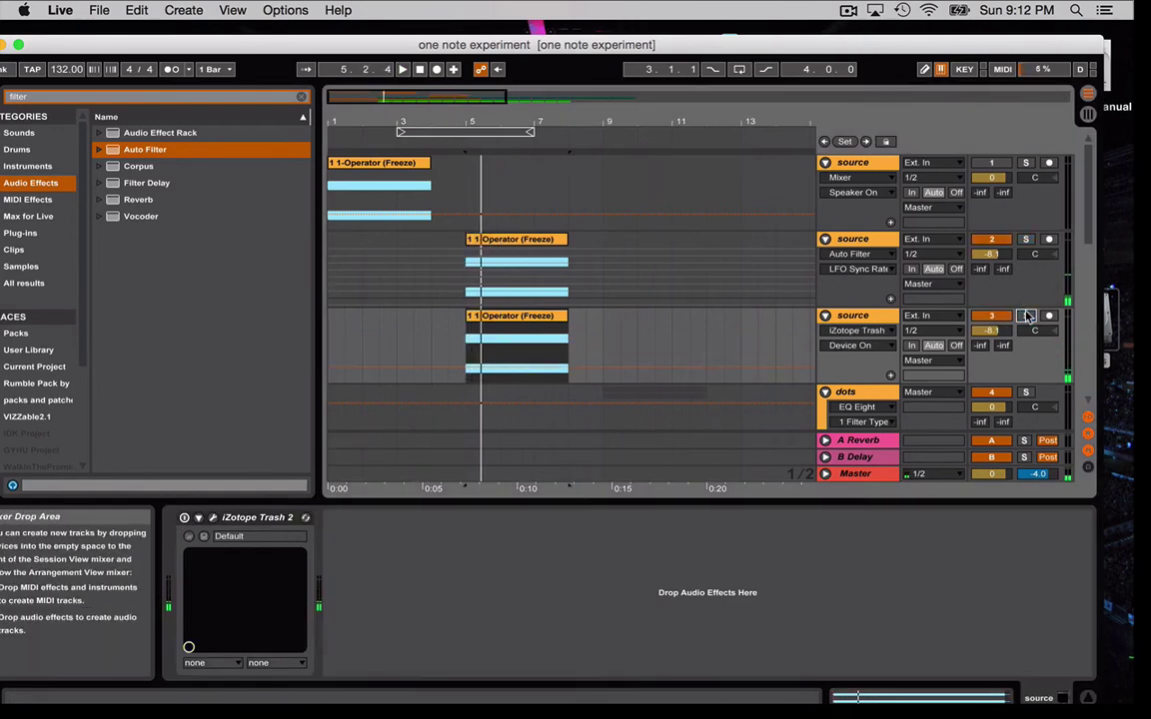
{"action": "scroll", "coordinate": [1026, 316], "scroll_direction": "down", "scroll_amount": 10}
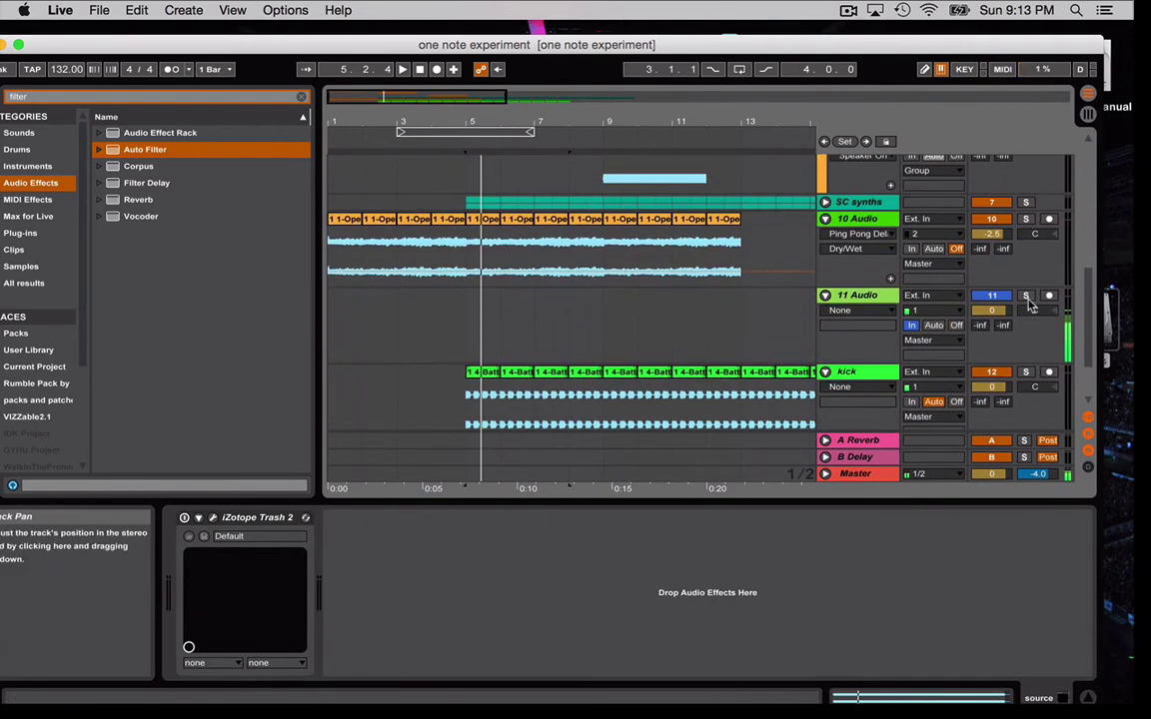
{"action": "scroll", "coordinate": [1029, 305], "scroll_direction": "up", "scroll_amount": 10}
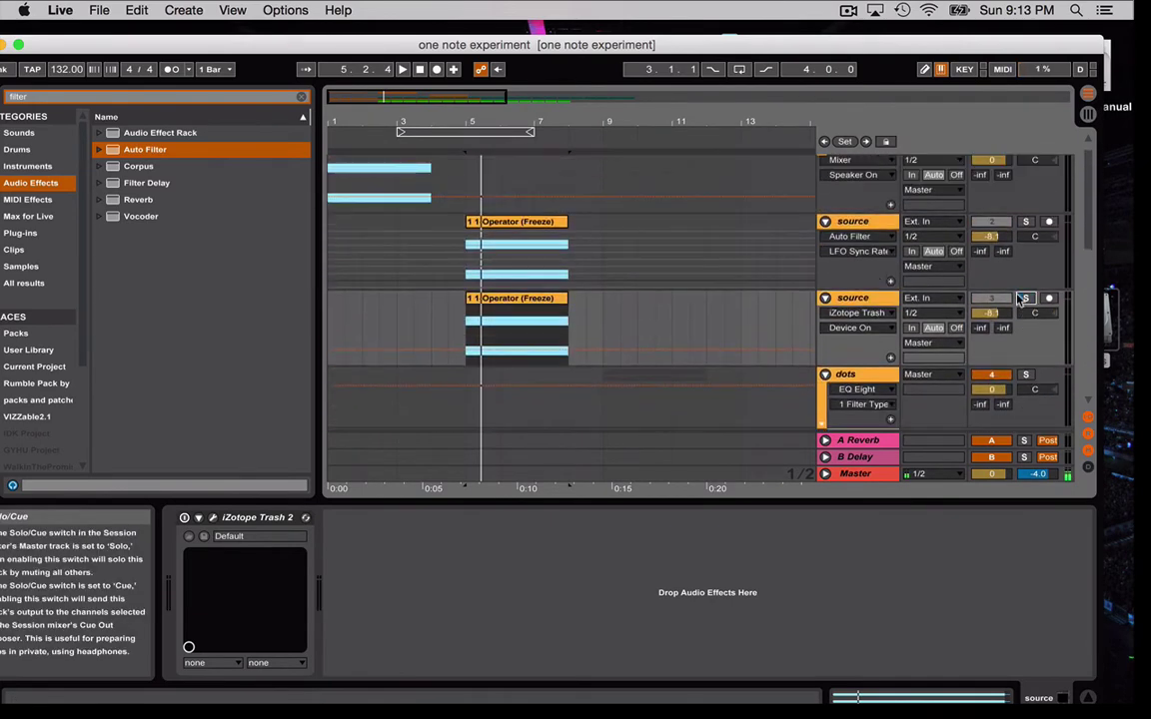
{"action": "left_click", "coordinate": [1024, 298]}
{"action": "left_click", "coordinate": [1027, 222], "text": "super"}
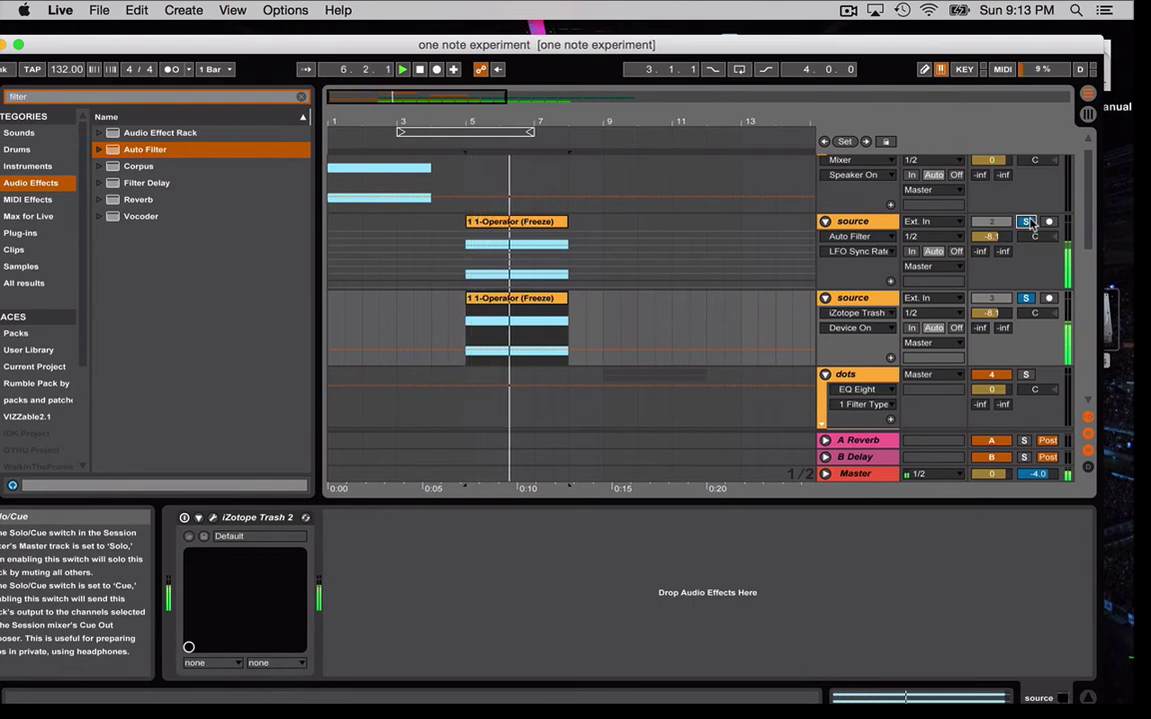
Pan the filtered source track to 50R and its unfiltered copy to 50L
{"action": "left_click_drag", "start_coordinate": [1044, 237], "coordinate": [1044, 215]}
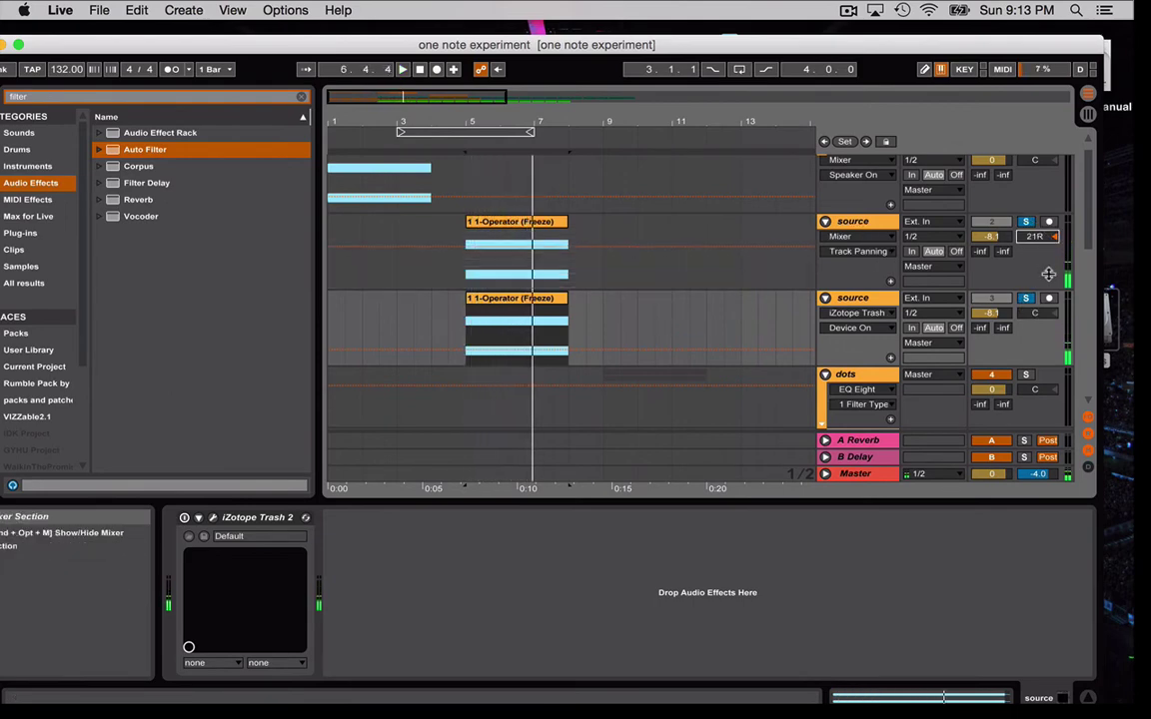
{"action": "left_click_drag", "start_coordinate": [1043, 312], "coordinate": [1043, 332]}
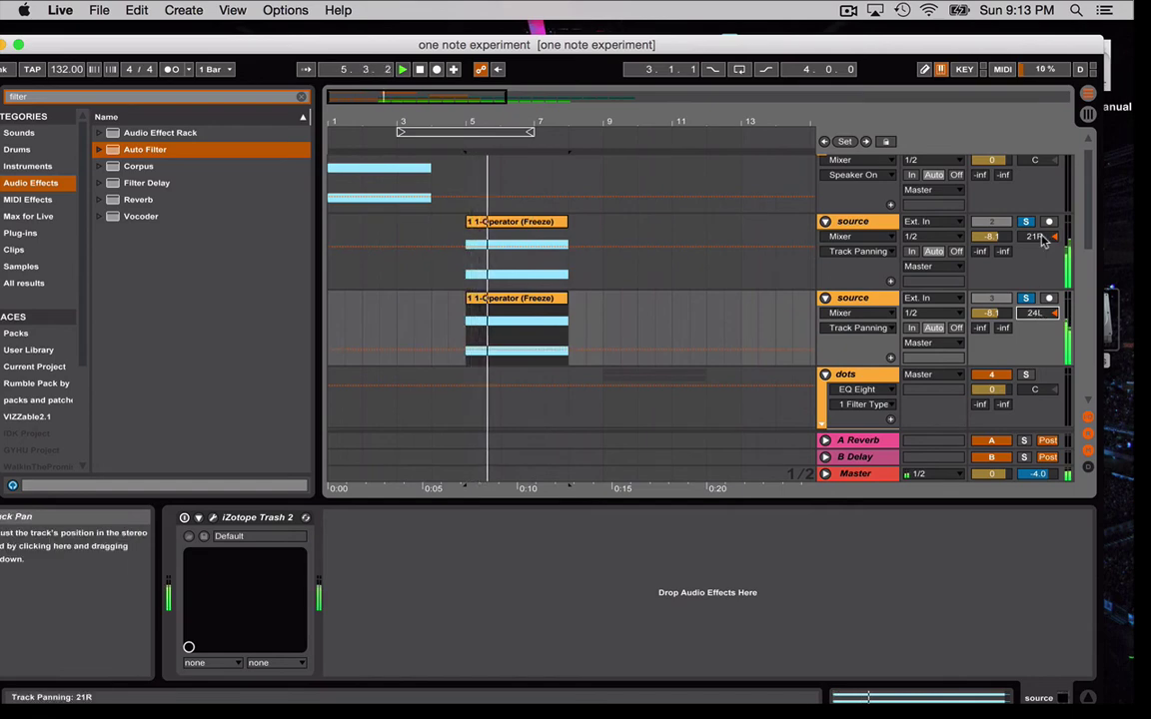
{"action": "left_click_drag", "start_coordinate": [1044, 240], "coordinate": [1043, 195]}
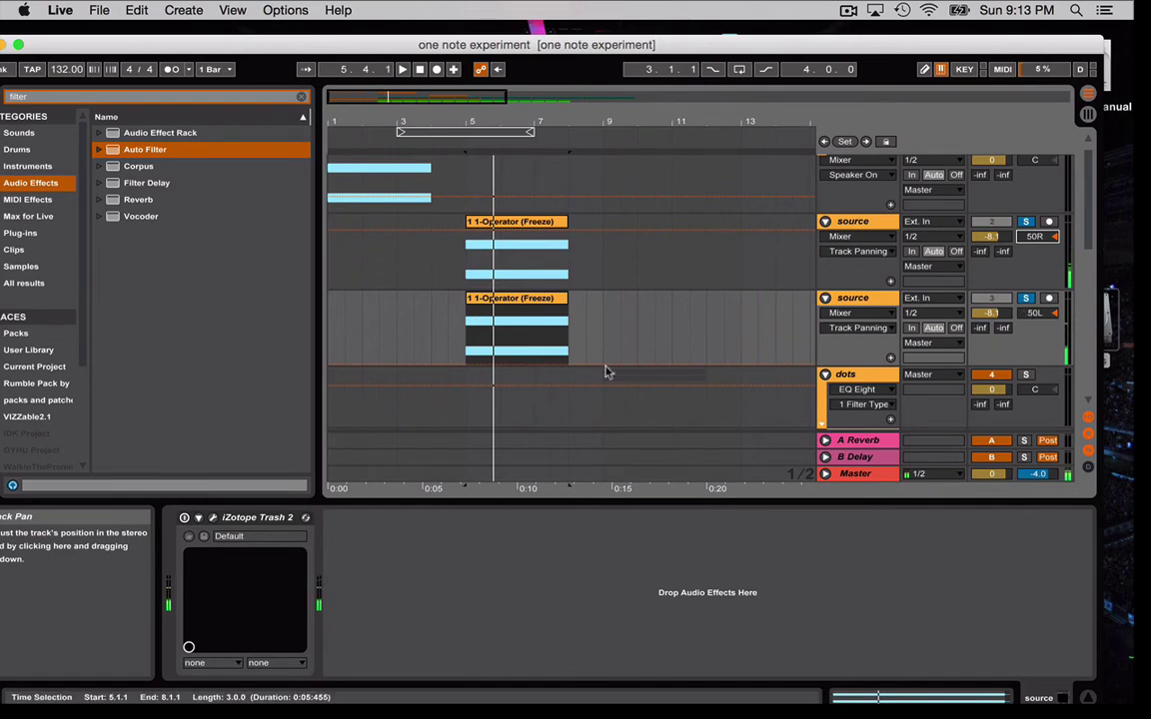
Audition the filtered source track with Trash 2 bypassed, and delete Trash 2 from the unfiltered copy
{"action": "left_click", "coordinate": [859, 222]}
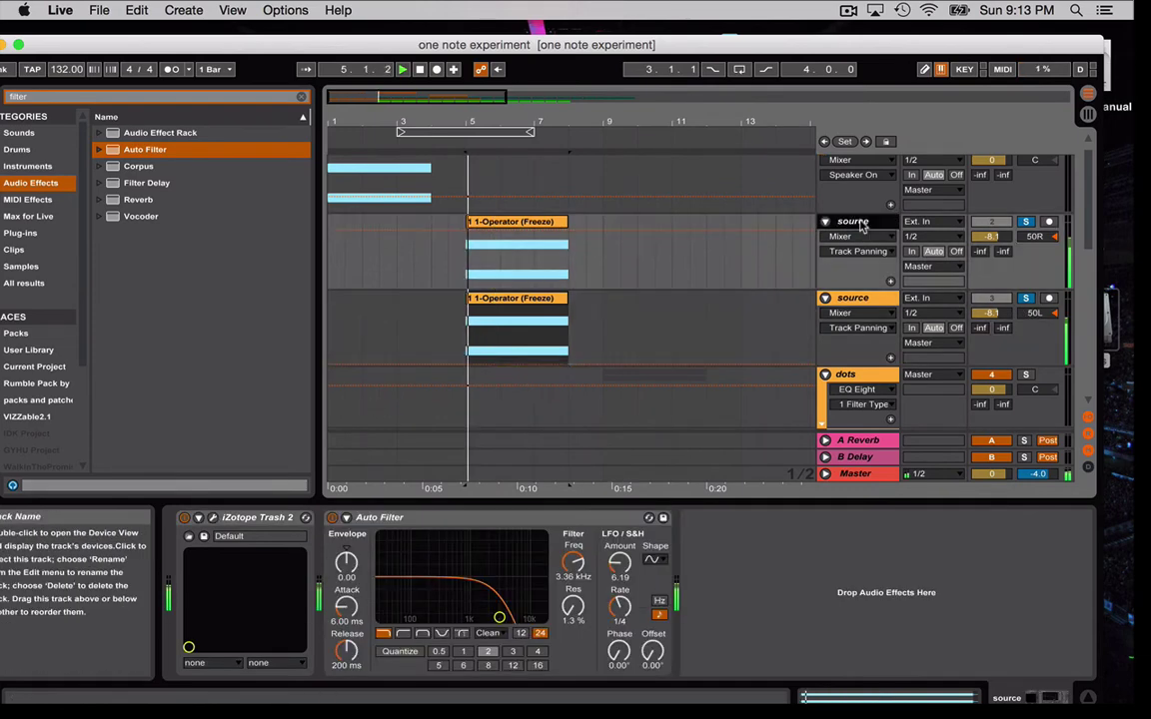
{"action": "left_click", "coordinate": [186, 520]}
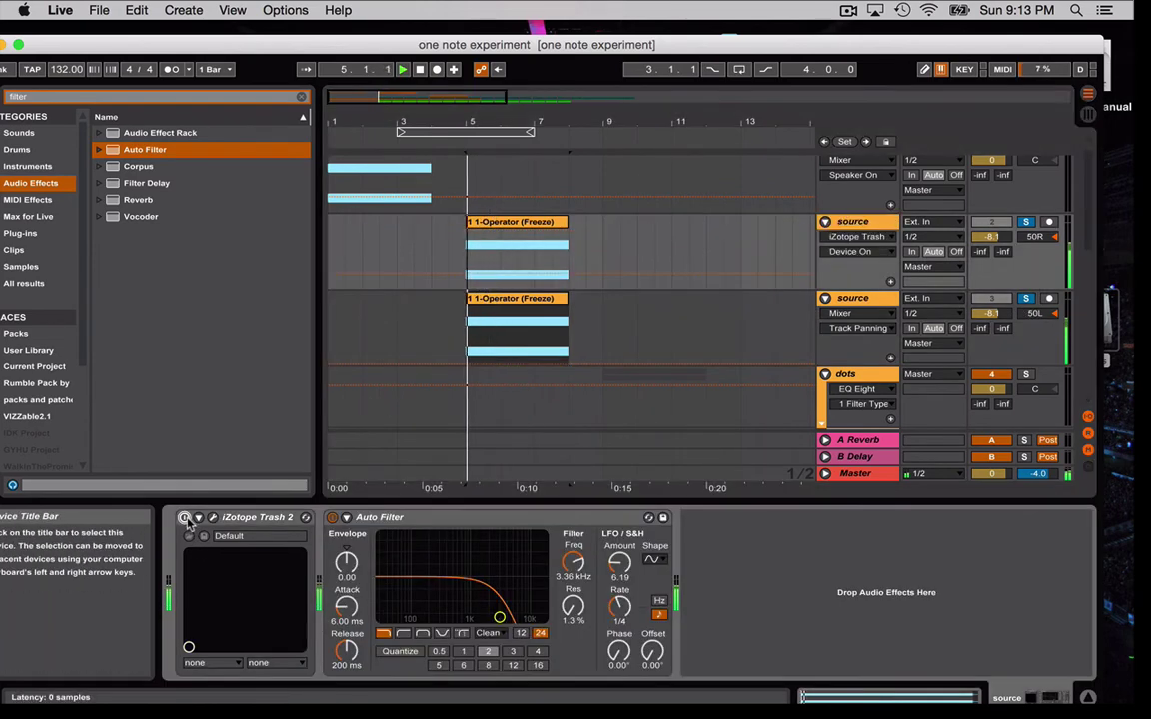
{"action": "left_click", "coordinate": [851, 298]}
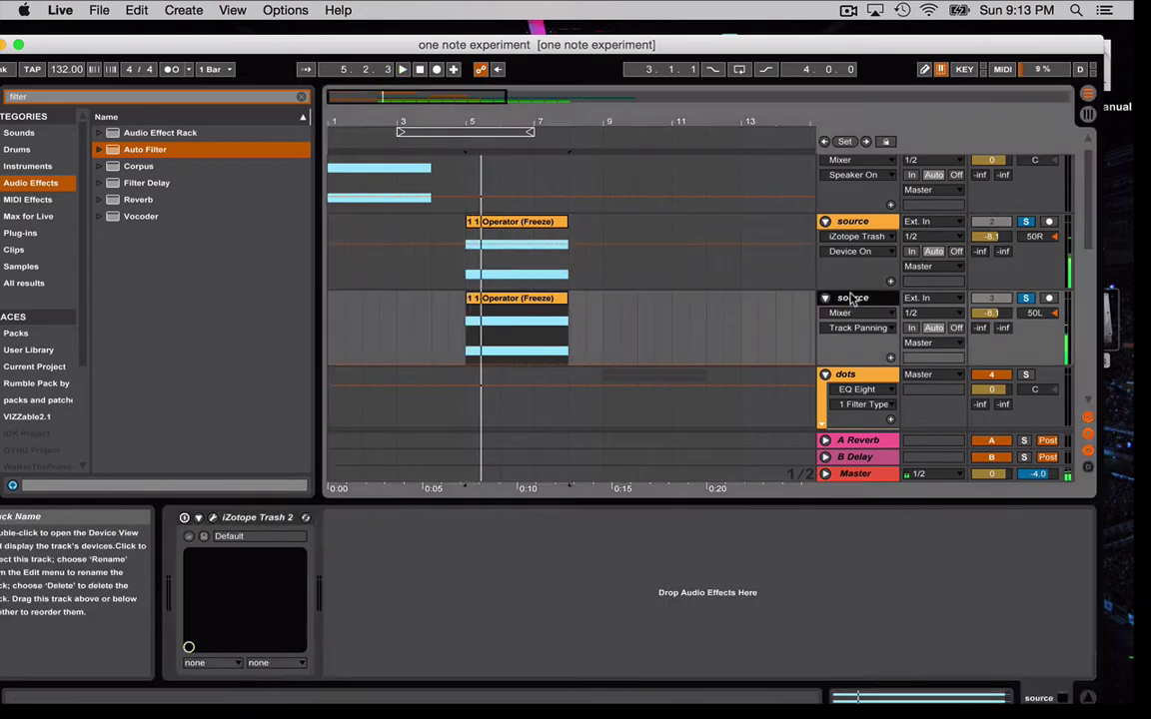
{"action": "double_click", "coordinate": [852, 299]}
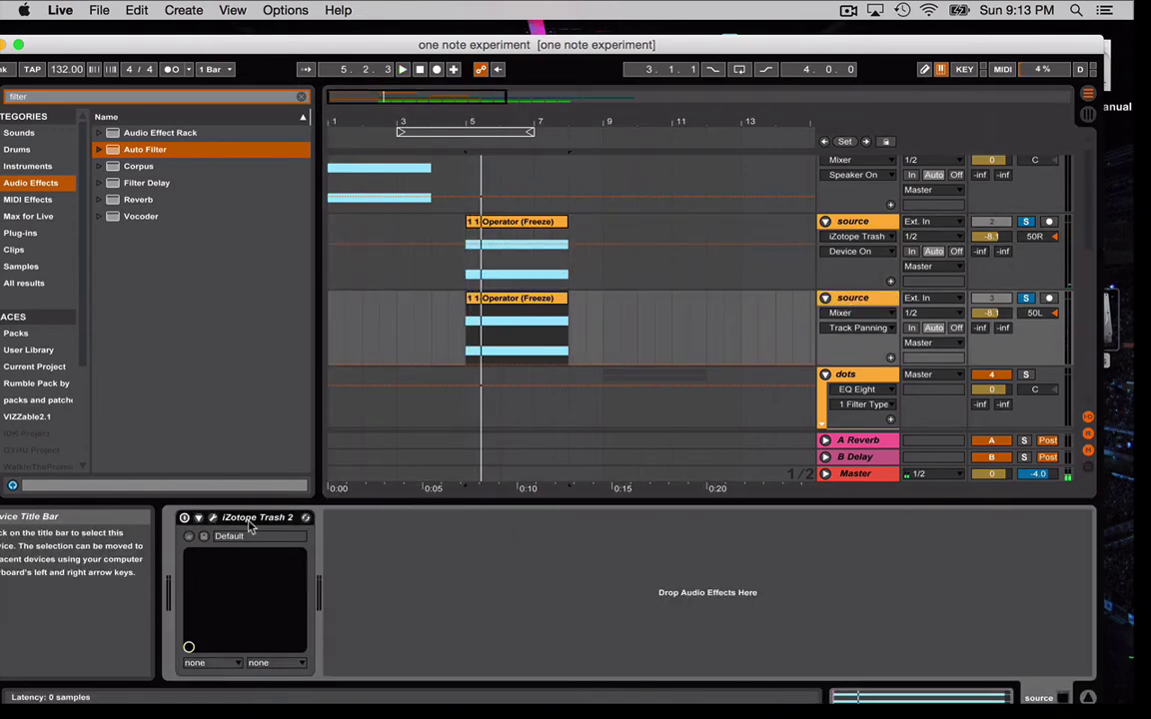
{"action": "key", "text": "Delete"}
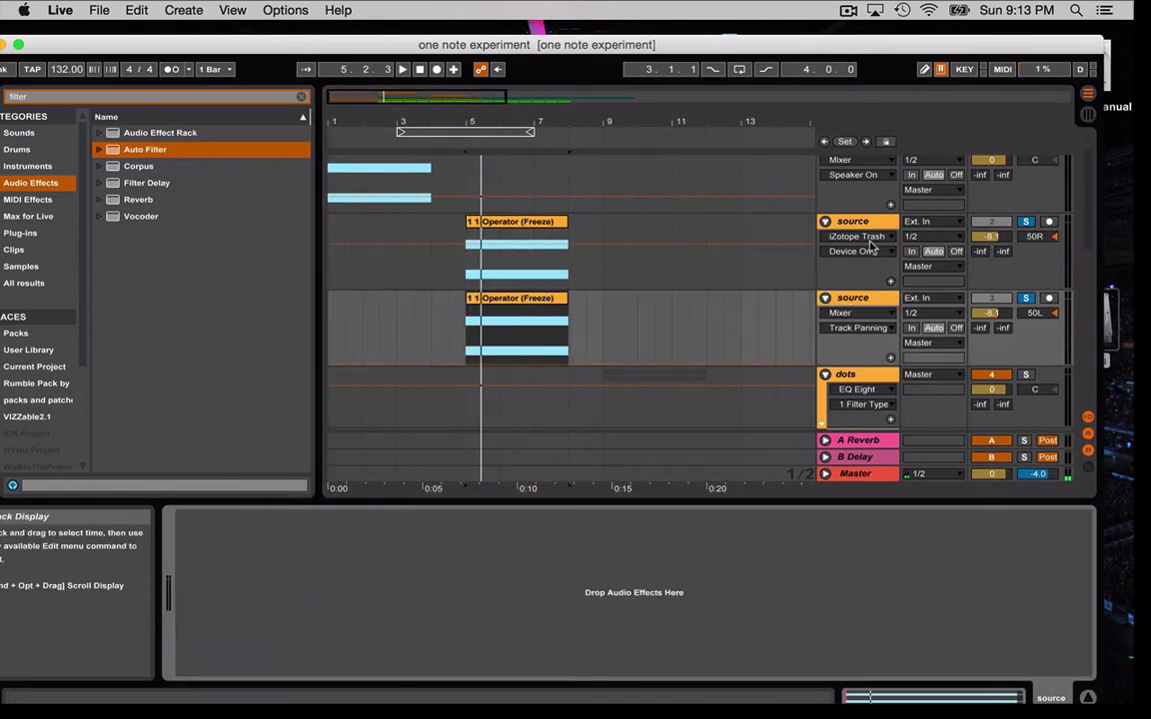
Group the two panned source tracks and rename the group bass
{"action": "left_click", "coordinate": [871, 246]}
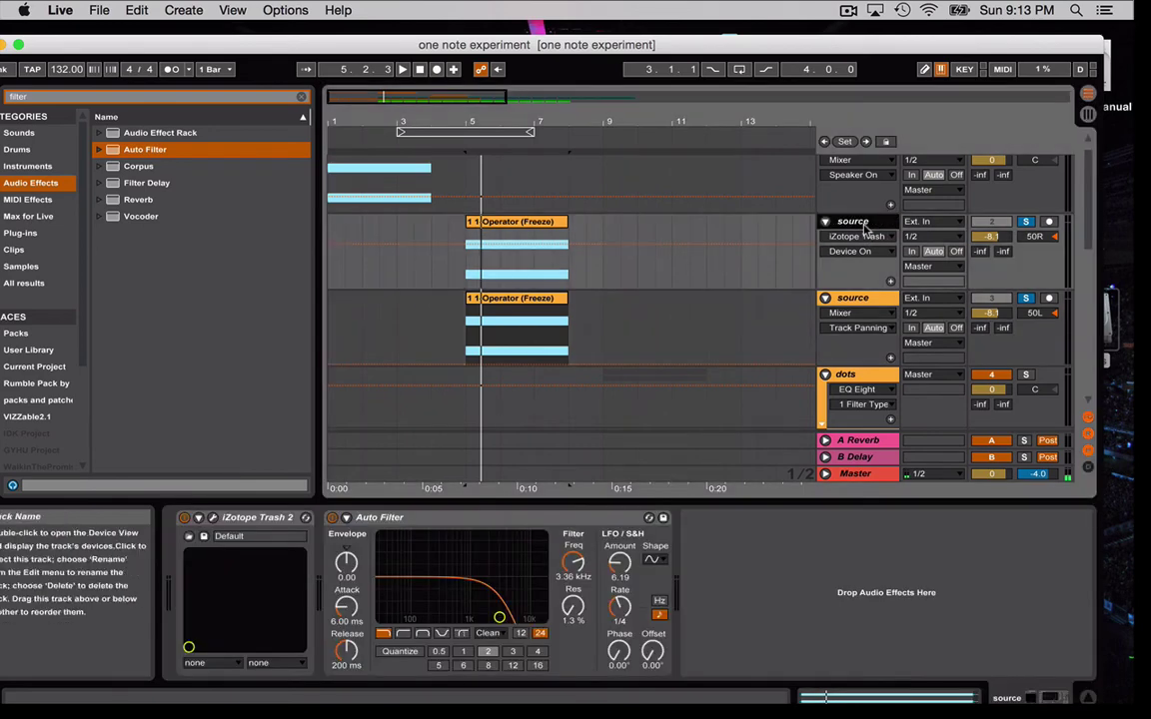
{"action": "left_click", "coordinate": [861, 307]}
{"action": "key", "text": "super+g"}
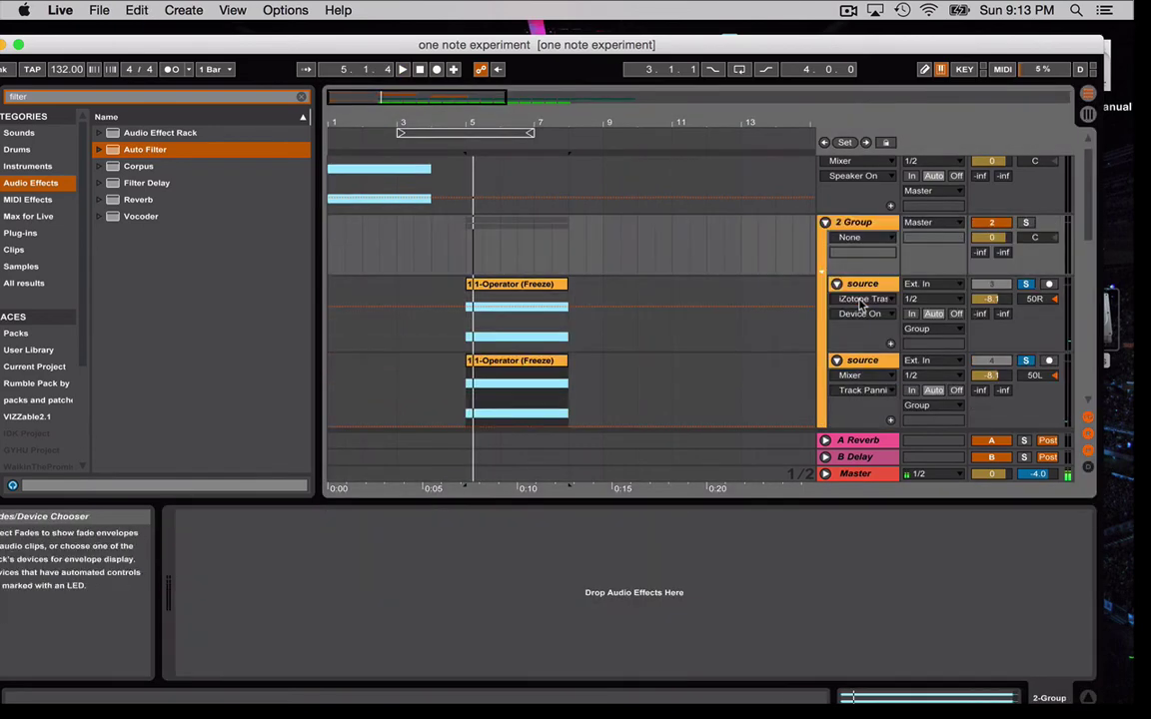
{"action": "left_click", "coordinate": [854, 223]}
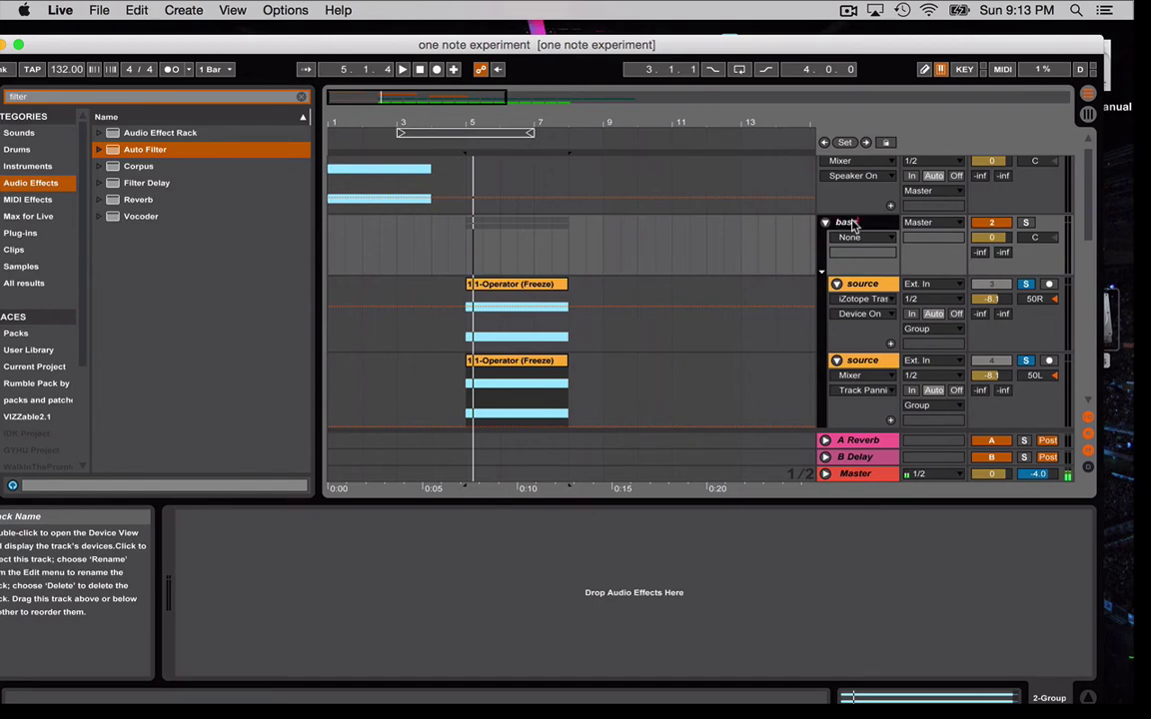
Temporarily solo the original source track and play it from bar 1 to compare it with the bass sound
{"action": "scroll", "coordinate": [999, 240], "scroll_direction": "up", "scroll_amount": 1}
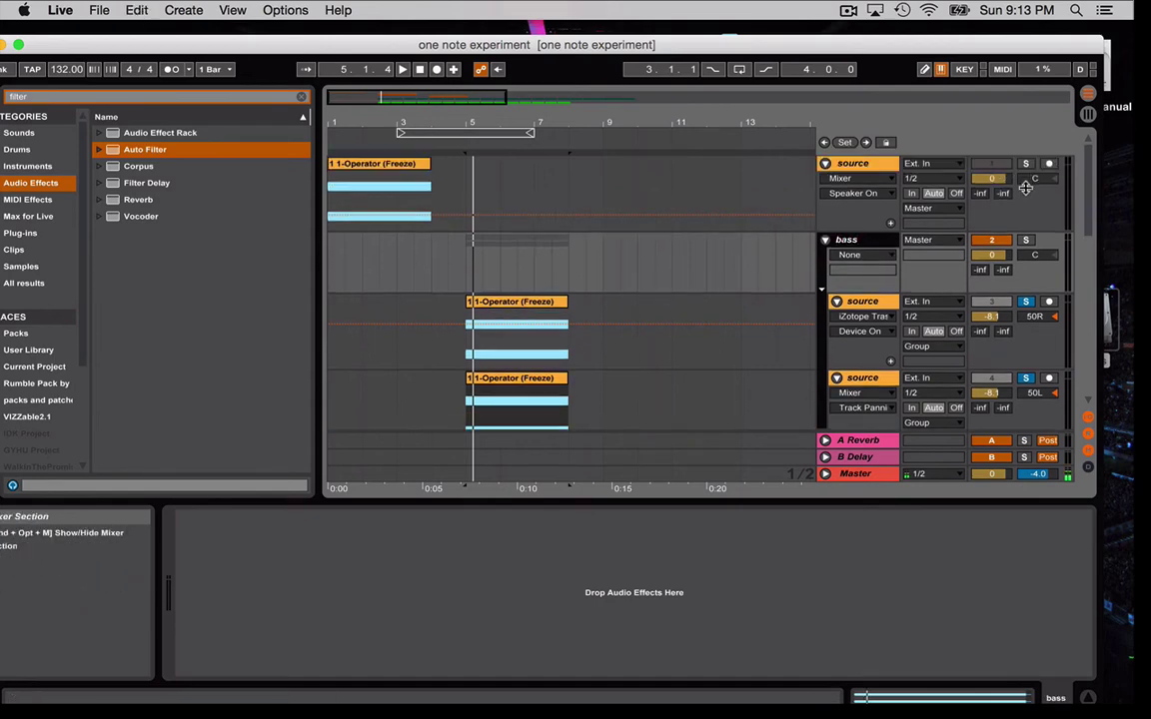
{"action": "scroll", "coordinate": [1039, 308], "scroll_direction": "down", "scroll_amount": 10}
{"action": "scroll", "coordinate": [1025, 216], "scroll_direction": "up", "scroll_amount": 15}
{"action": "left_click", "coordinate": [1026, 167]}
{"action": "key", "text": "space"}
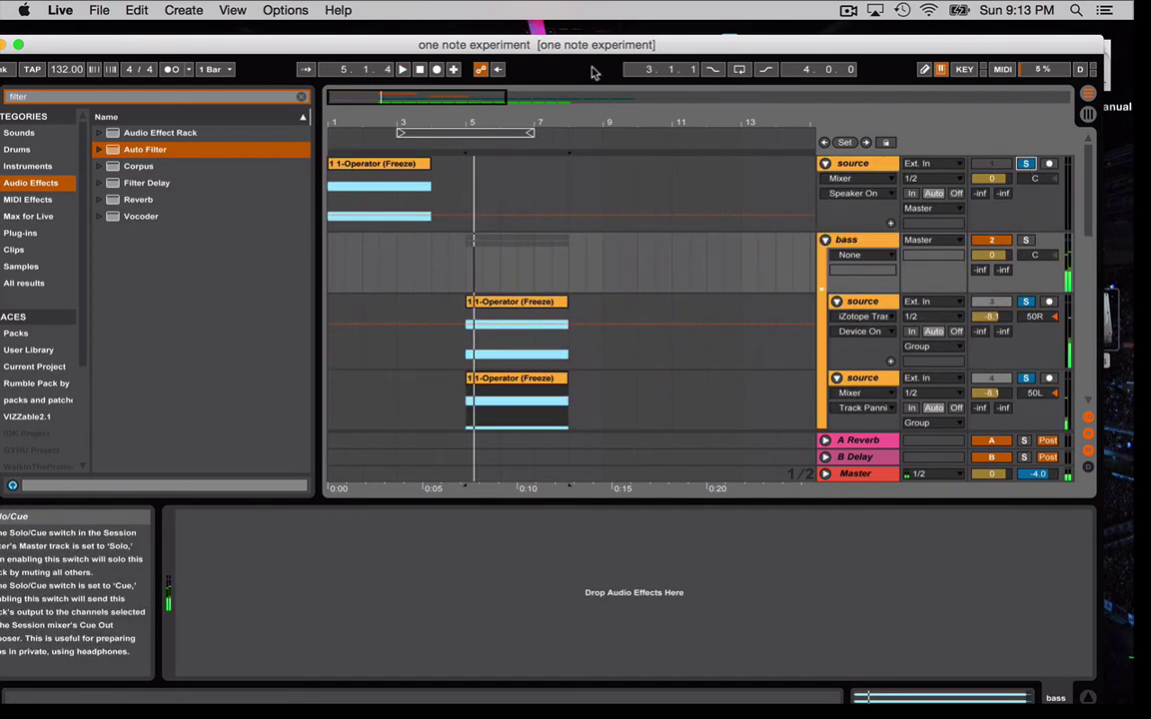
{"action": "left_click", "coordinate": [421, 70]}
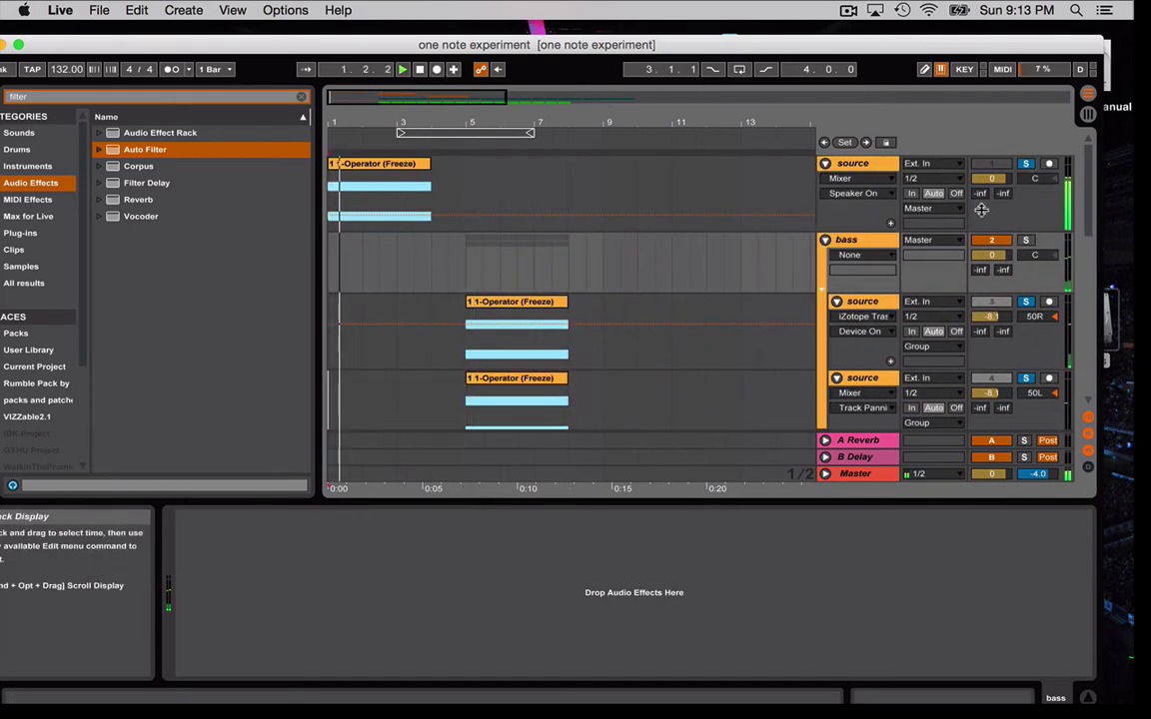
{"action": "key", "text": "space"}
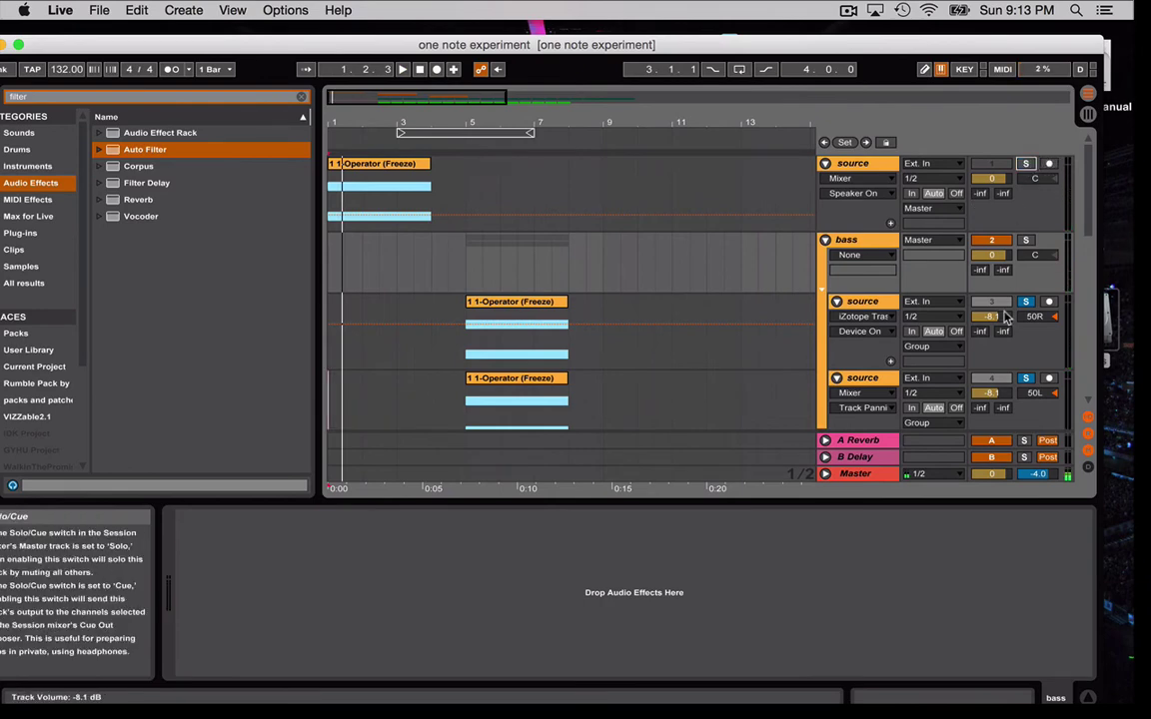
Look over the tracks and clips inside the bass and dots groups
{"action": "scroll", "coordinate": [1006, 317], "scroll_direction": "down", "scroll_amount": 3}
{"action": "scroll", "coordinate": [814, 340], "scroll_direction": "down", "scroll_amount": 6}
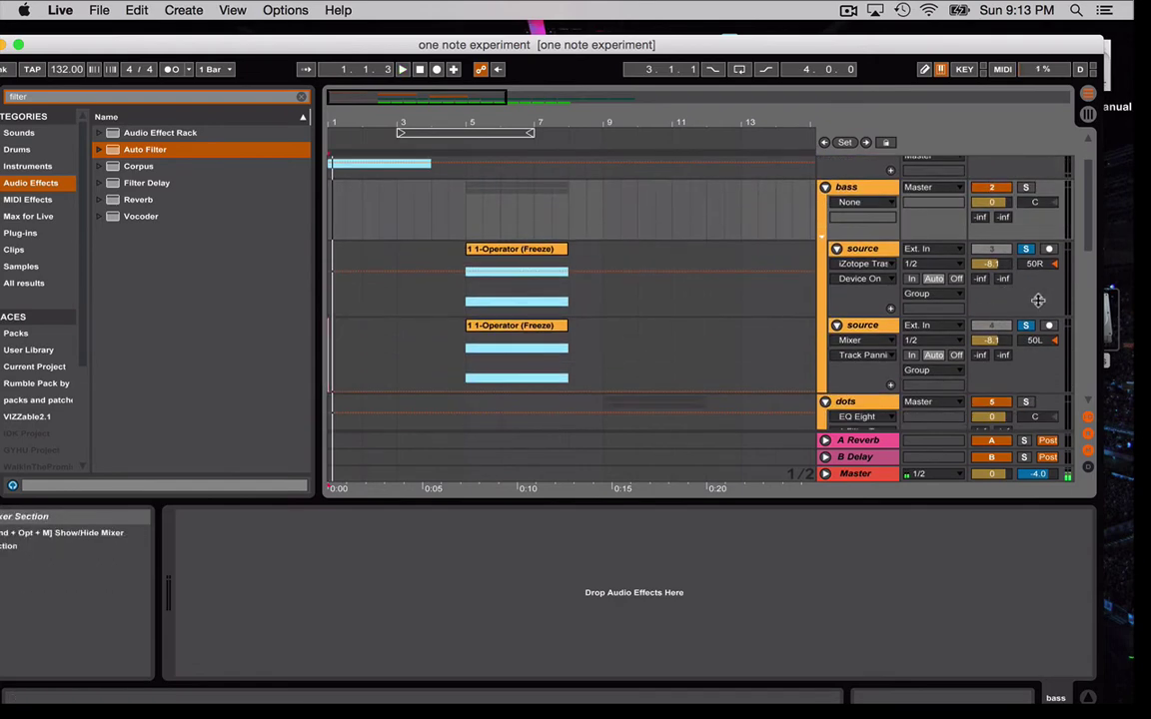
{"action": "scroll", "coordinate": [1038, 299], "scroll_direction": "down", "scroll_amount": 2}
{"action": "scroll", "coordinate": [1038, 300], "scroll_direction": "up", "scroll_amount": 3}
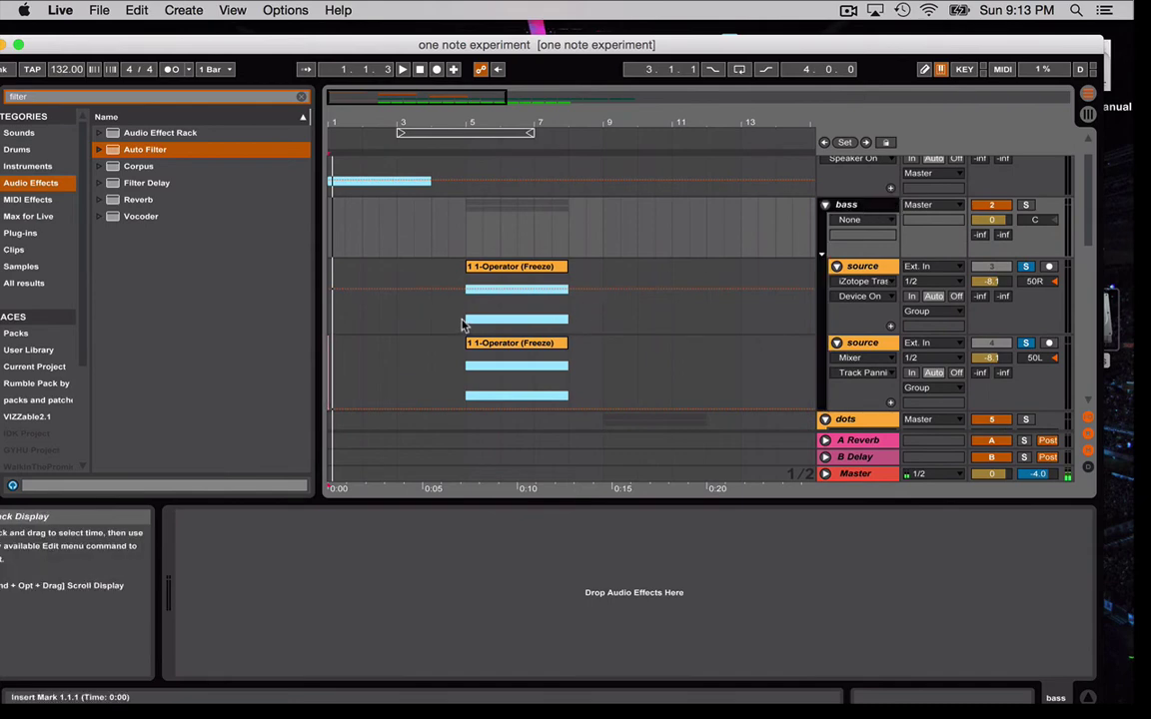
{"action": "scroll", "coordinate": [865, 212], "scroll_direction": "down", "scroll_amount": 3}
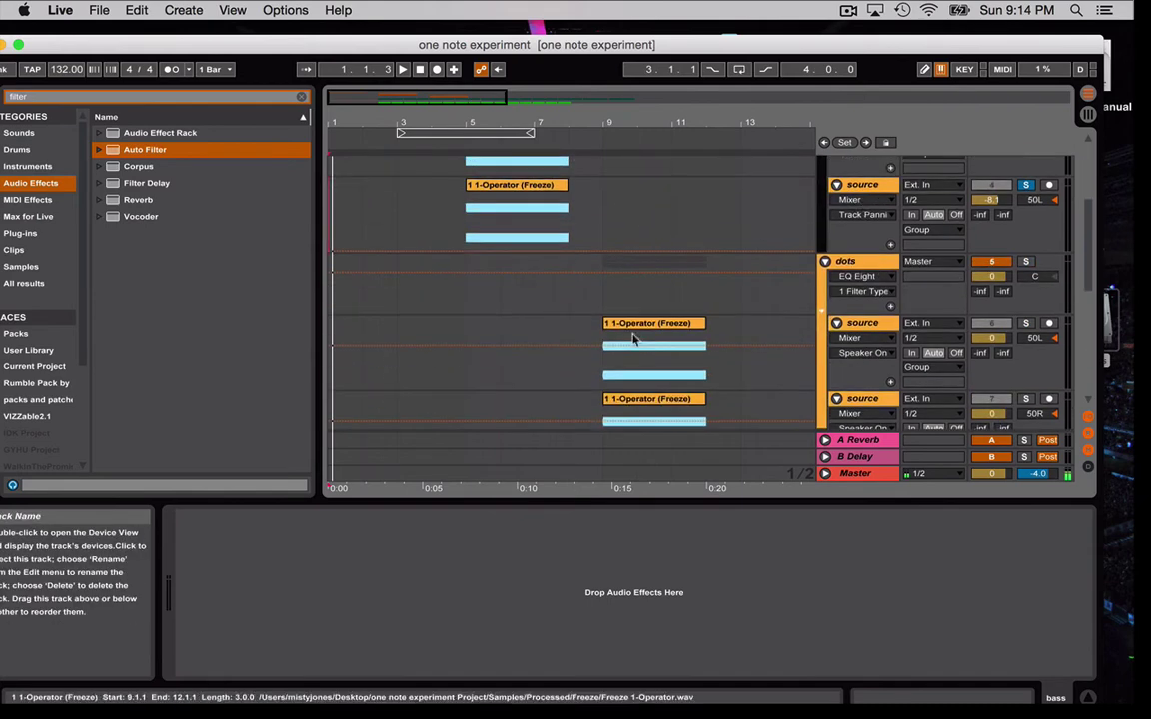
{"action": "scroll", "coordinate": [616, 349], "scroll_direction": "up", "scroll_amount": 3}
{"action": "scroll", "coordinate": [616, 349], "scroll_direction": "up", "scroll_amount": 1}
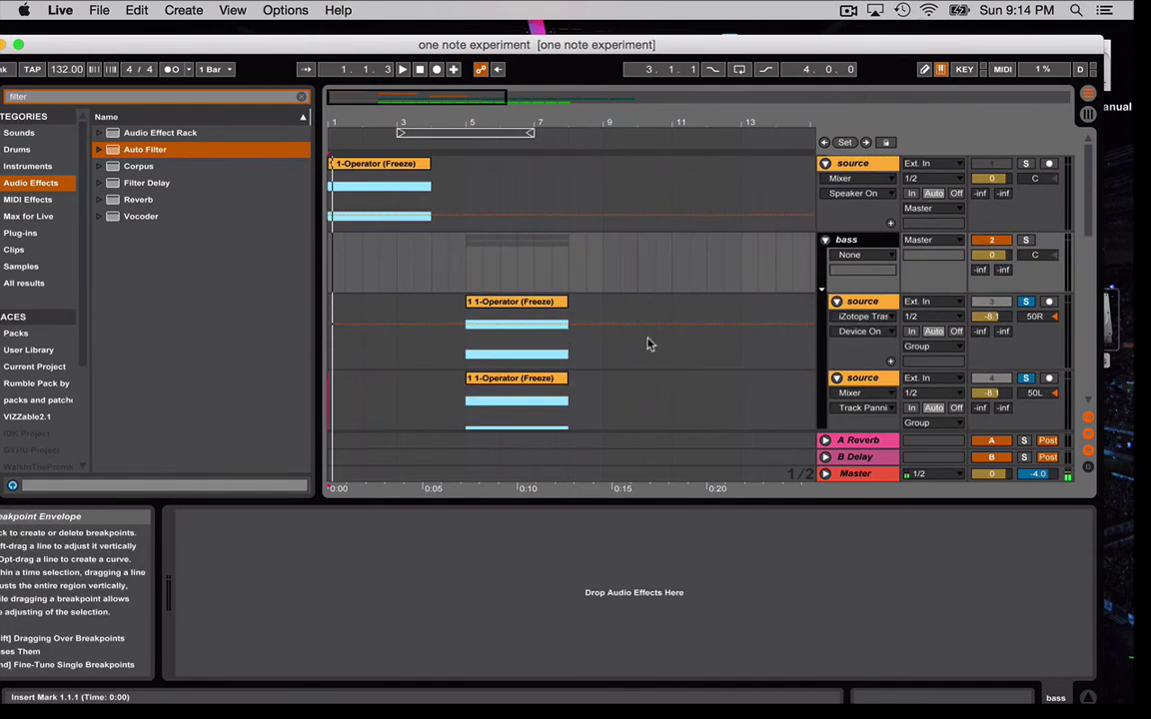
Clear the browser search and add a Compressor from the audio effects to the bass group
{"action": "left_click", "coordinate": [857, 241]}
{"action": "left_click", "coordinate": [29, 166]}
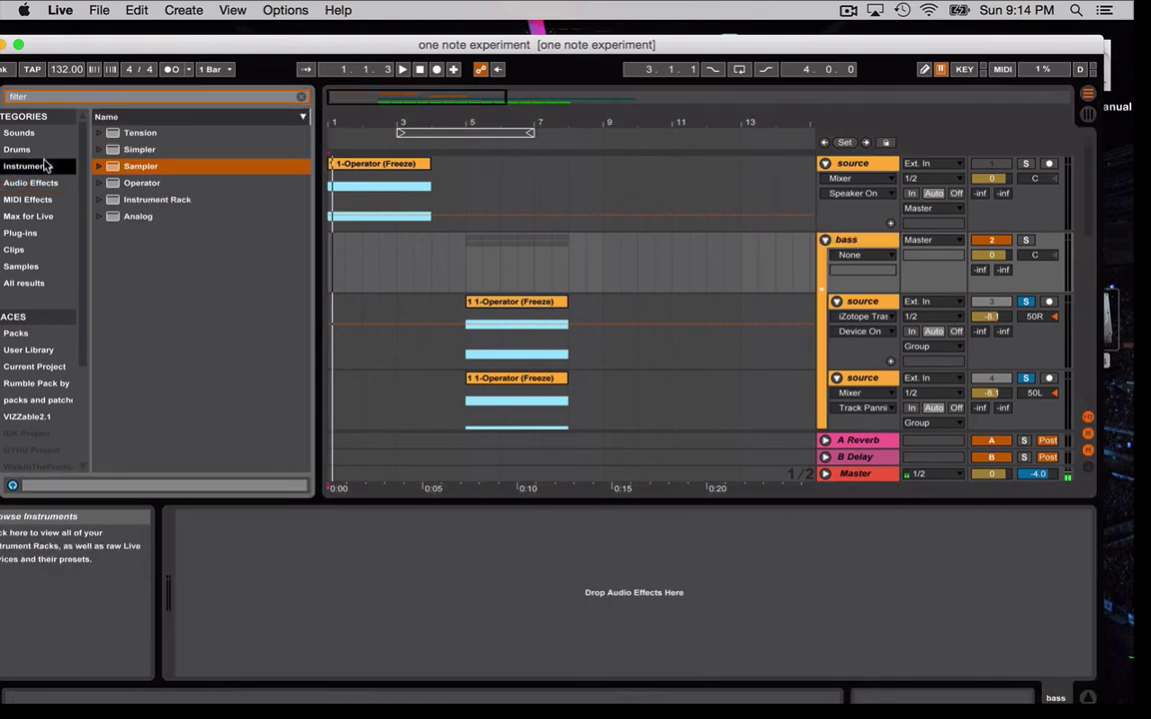
{"action": "left_click", "coordinate": [126, 170]}
{"action": "left_click", "coordinate": [48, 185]}
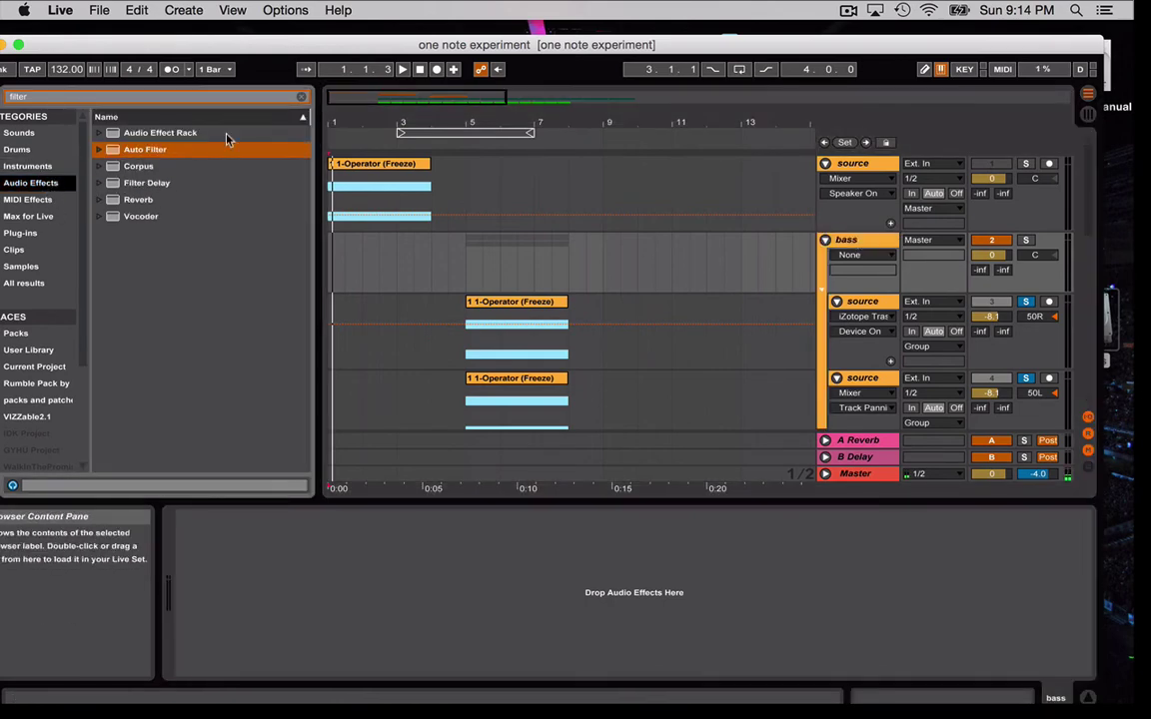
{"action": "left_click", "coordinate": [300, 98]}
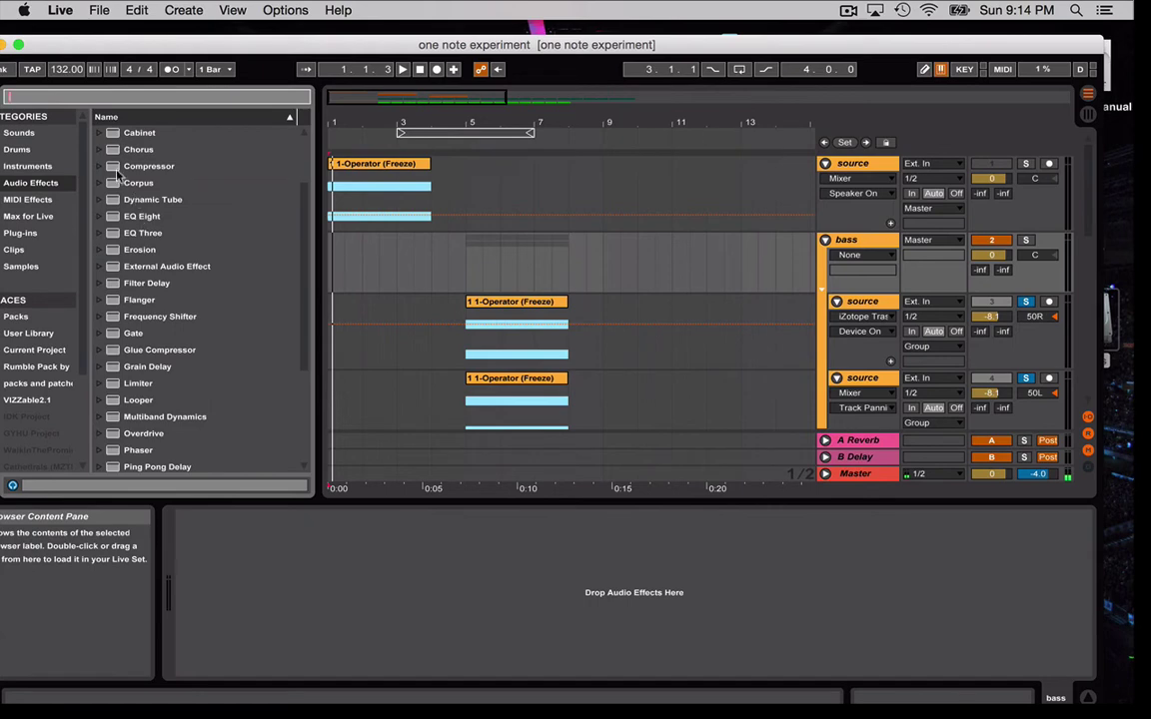
{"action": "left_click_drag", "start_coordinate": [125, 167], "coordinate": [539, 231]}
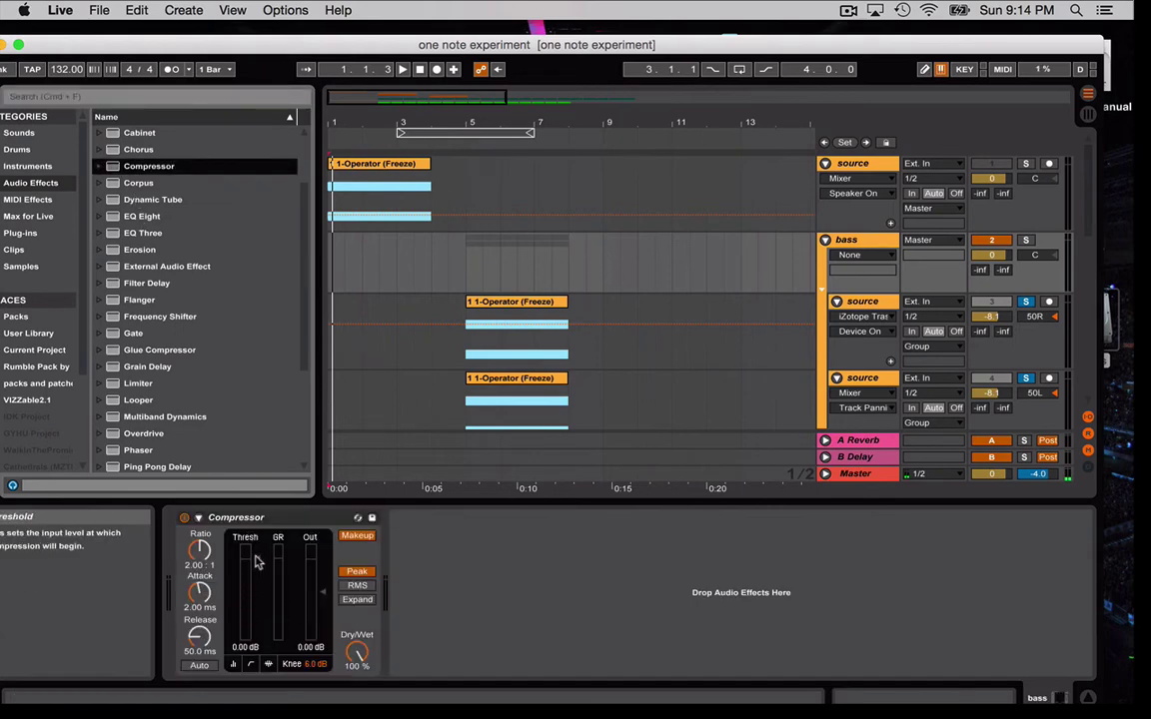
Set the Compressor's threshold to -12 dB and enable its sidechain with the kick track as the audio source
{"action": "left_click", "coordinate": [197, 517]}
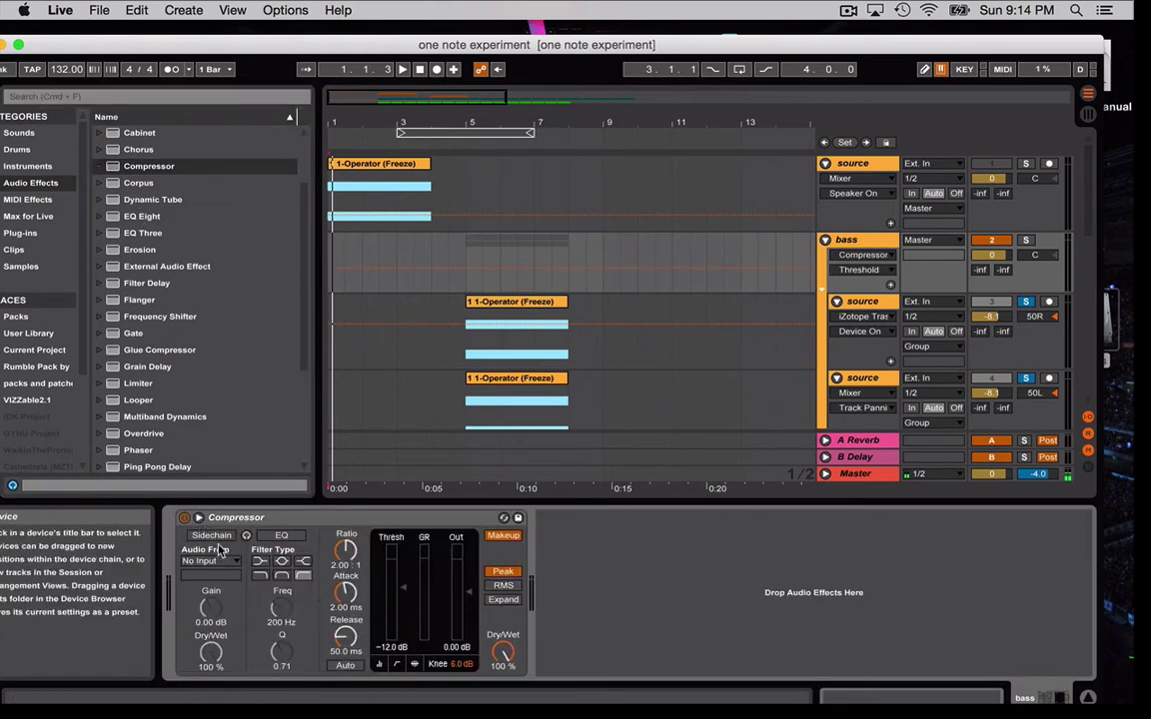
{"action": "left_click", "coordinate": [214, 536]}
{"action": "left_click", "coordinate": [221, 562]}
{"action": "left_click", "coordinate": [194, 434]}
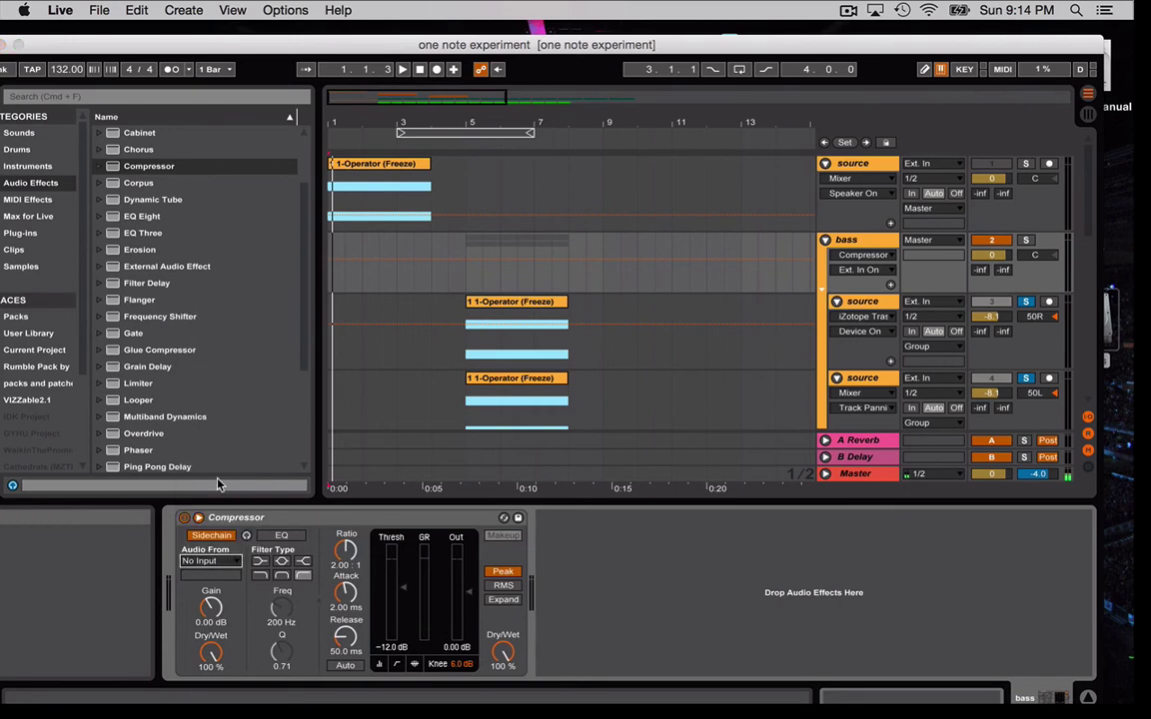
Play the arrangement from bar 5 to hear the sidechained bass group
{"action": "key", "text": "space"}
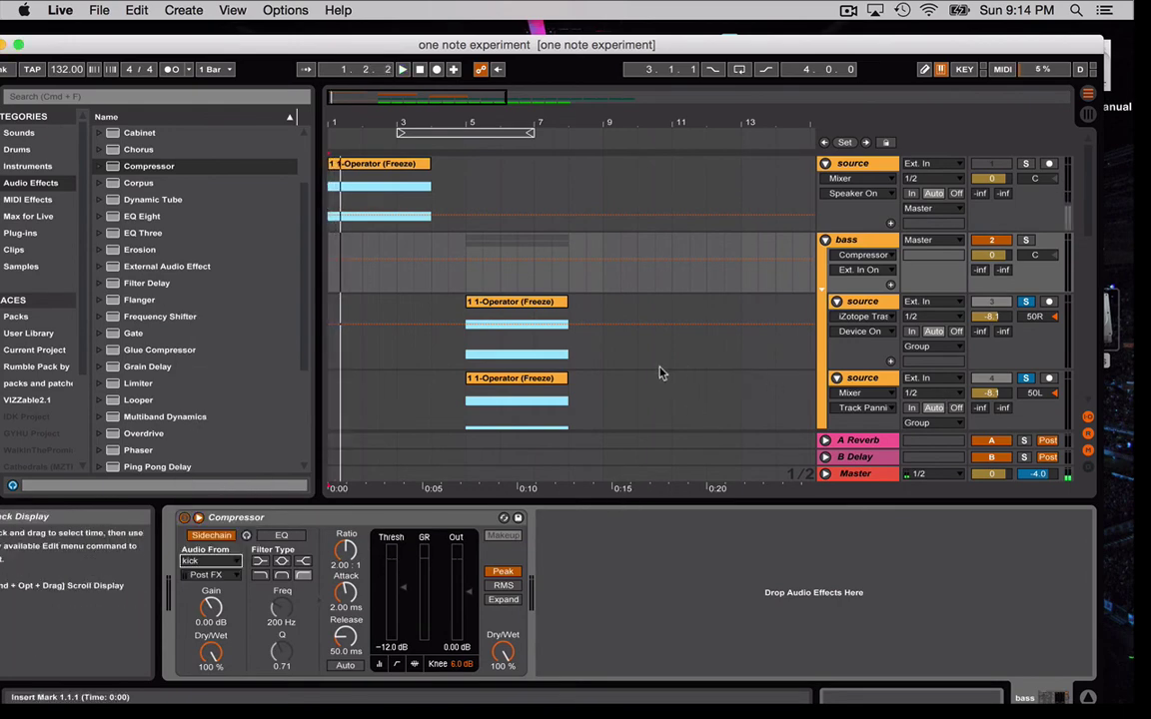
{"action": "left_click", "coordinate": [467, 353]}
{"action": "key", "text": "space"}
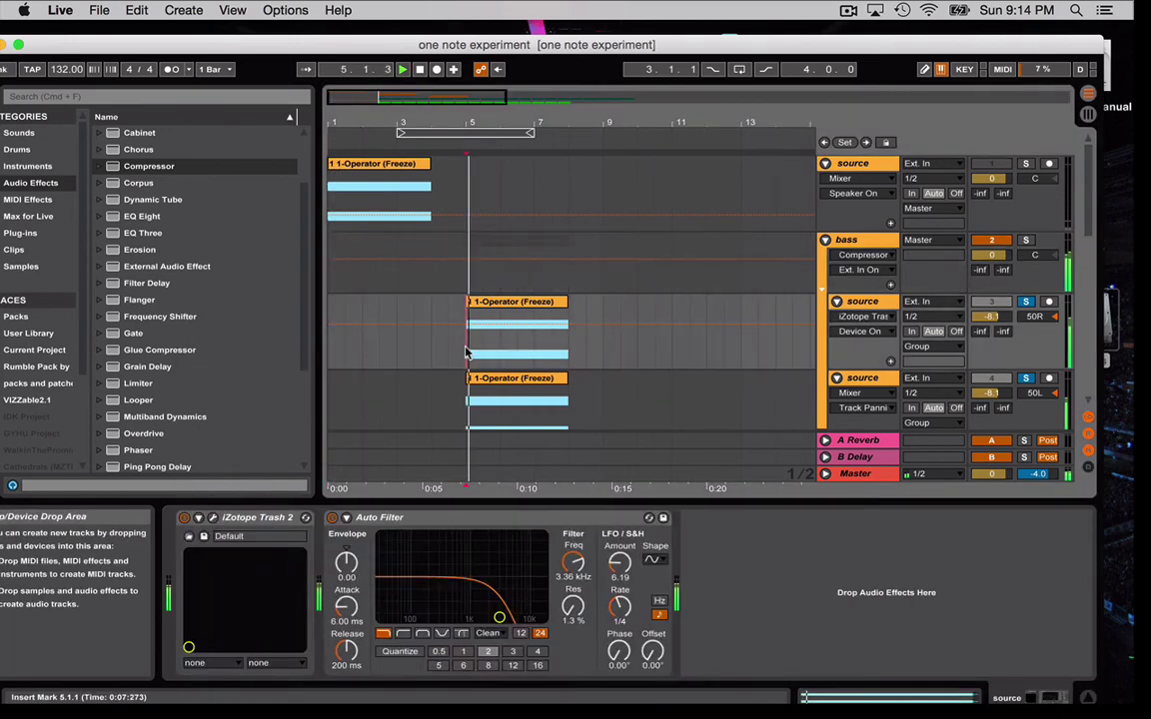
Lower the bass group Compressor's threshold to -21.3 dB and set its ratio to 2.63:1, checking it in playback from bar 5
{"action": "left_click", "coordinate": [880, 240]}
{"action": "left_click_drag", "start_coordinate": [401, 588], "coordinate": [403, 607]}
{"action": "left_click_drag", "start_coordinate": [348, 551], "coordinate": [348, 538]}
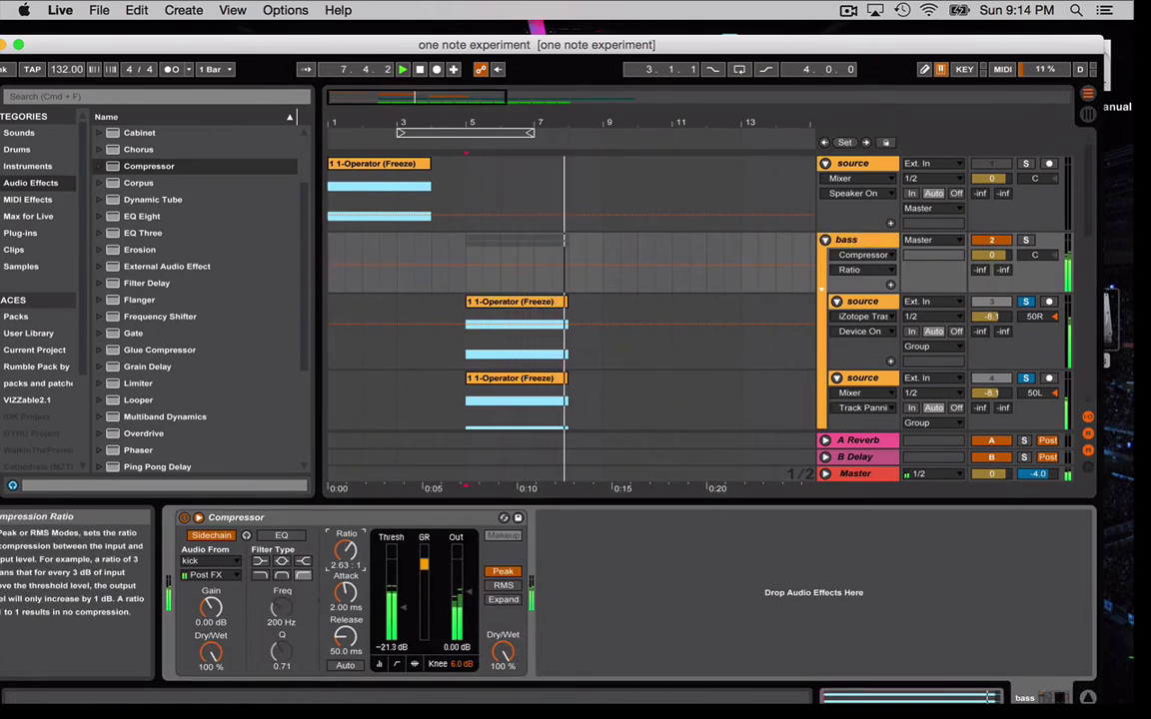
{"action": "key", "text": "space"}
{"action": "key", "text": "space"}
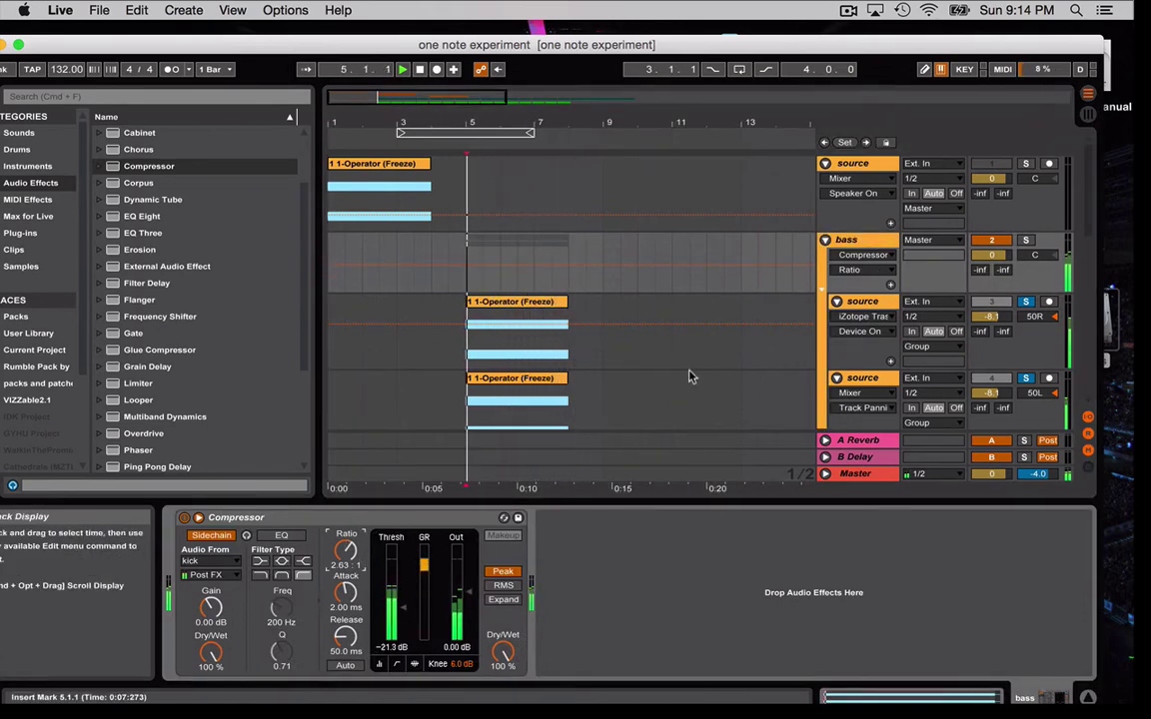
Unsolo both source tracks in the bass group and play the full mix from bar 5
{"action": "left_click", "coordinate": [1024, 301]}
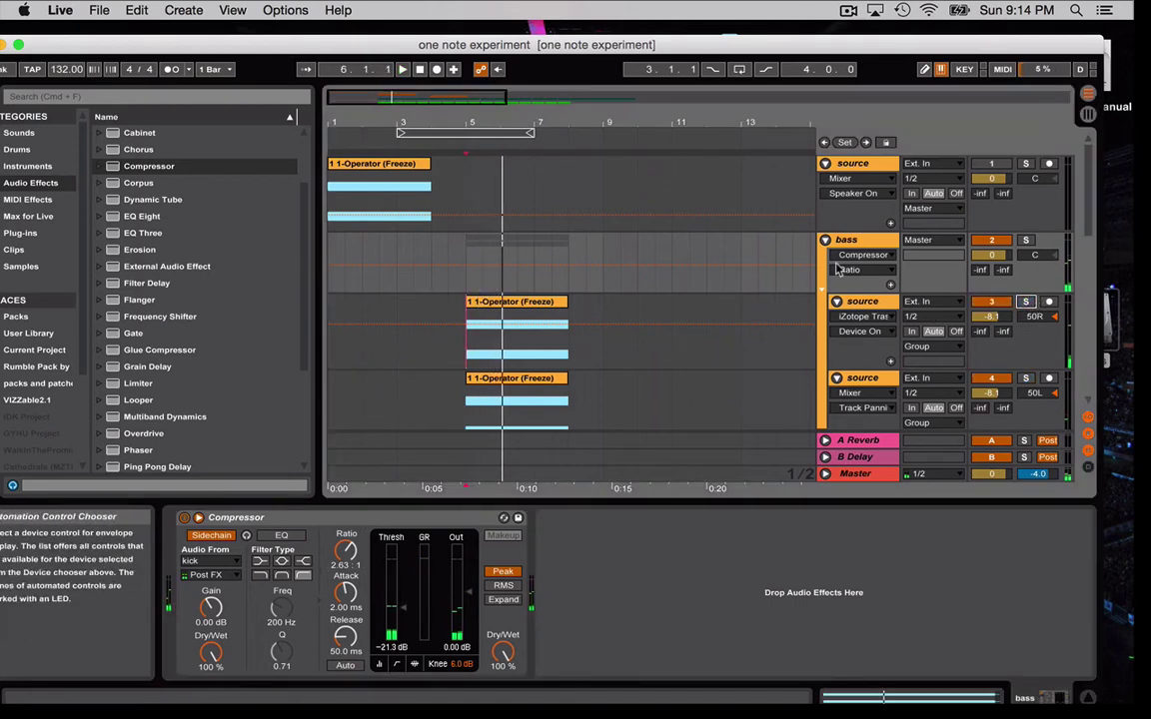
{"action": "key", "text": "space"}
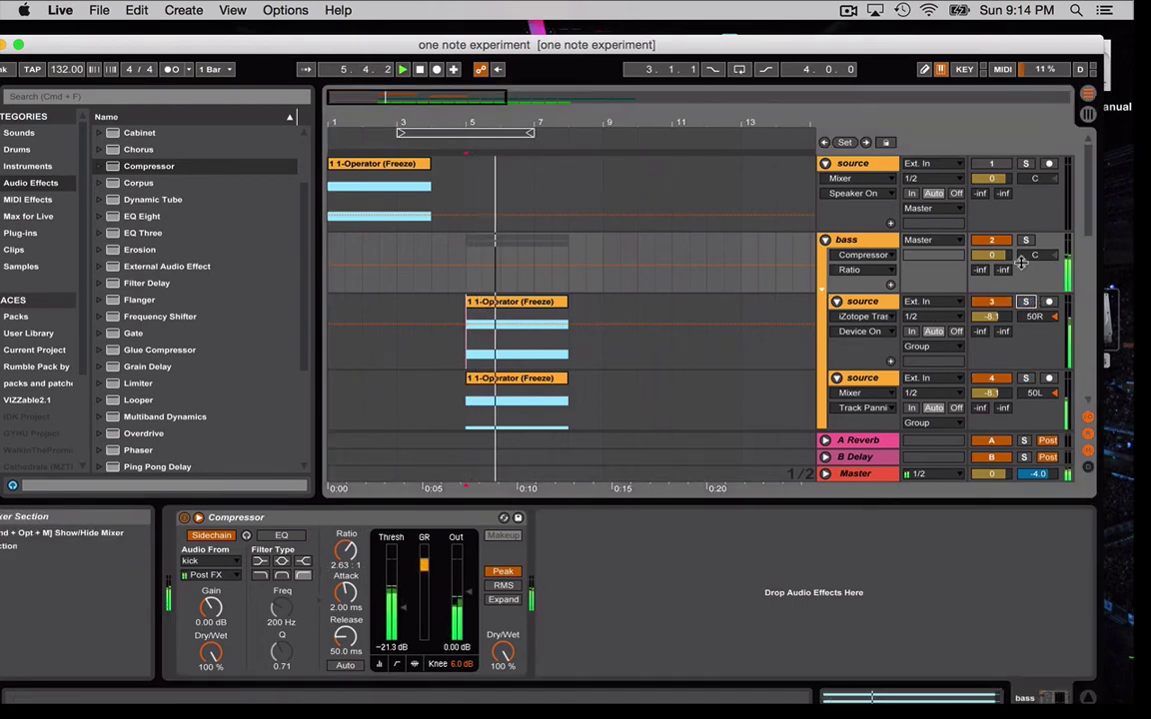
{"action": "key", "text": "space"}
{"action": "scroll", "coordinate": [578, 311], "scroll_direction": "down", "scroll_amount": 5}
{"action": "scroll", "coordinate": [481, 274], "scroll_direction": "up", "scroll_amount": 3}
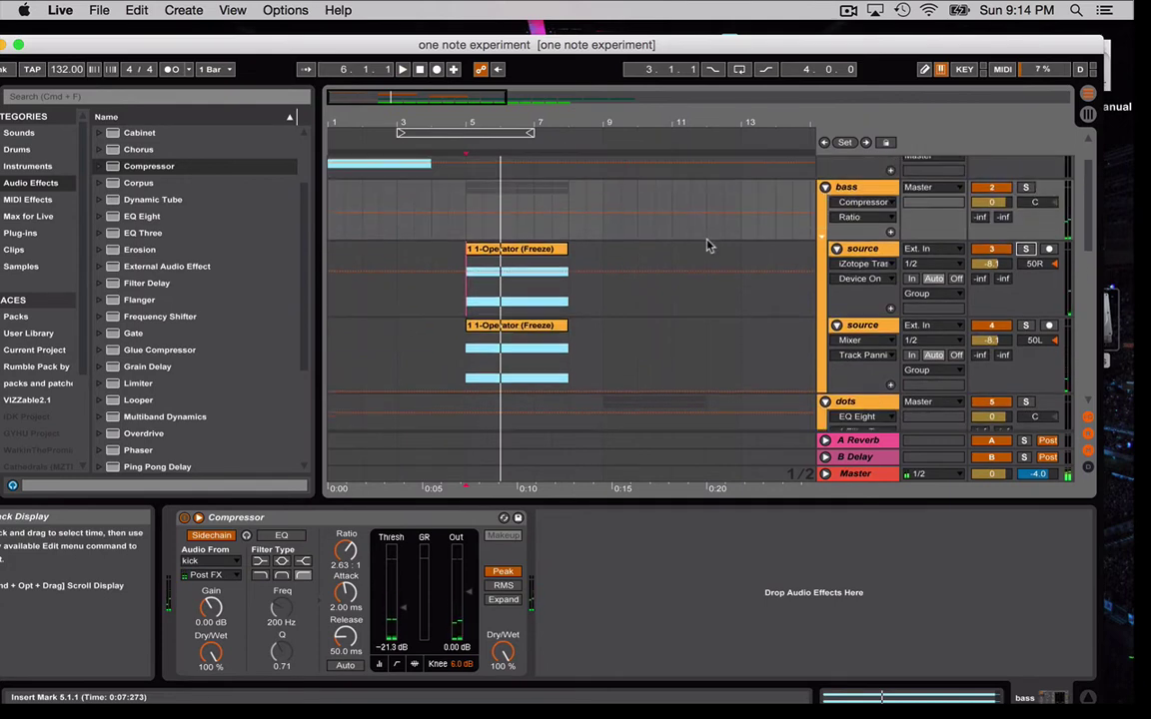
{"action": "scroll", "coordinate": [707, 246], "scroll_direction": "up", "scroll_amount": 2}
{"action": "scroll", "coordinate": [516, 319], "scroll_direction": "down", "scroll_amount": 1}
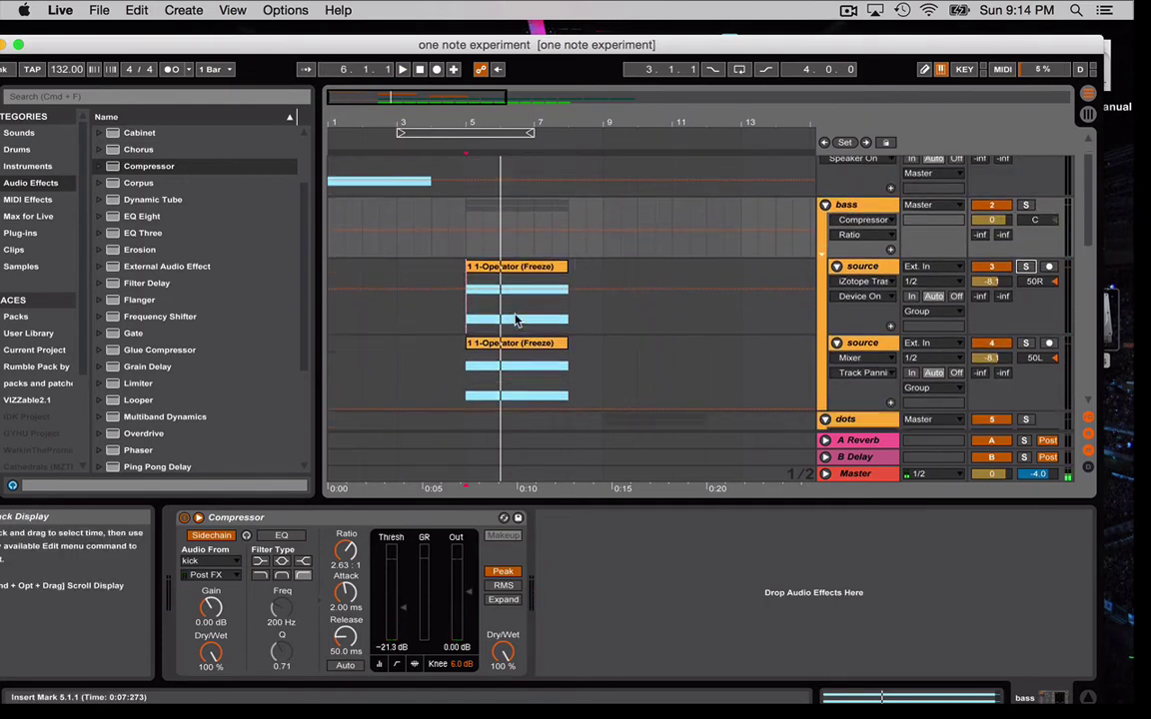
Play the arrangement from the start and lower the bass group's volume to -2.8 dB
{"action": "left_click", "coordinate": [420, 69]}
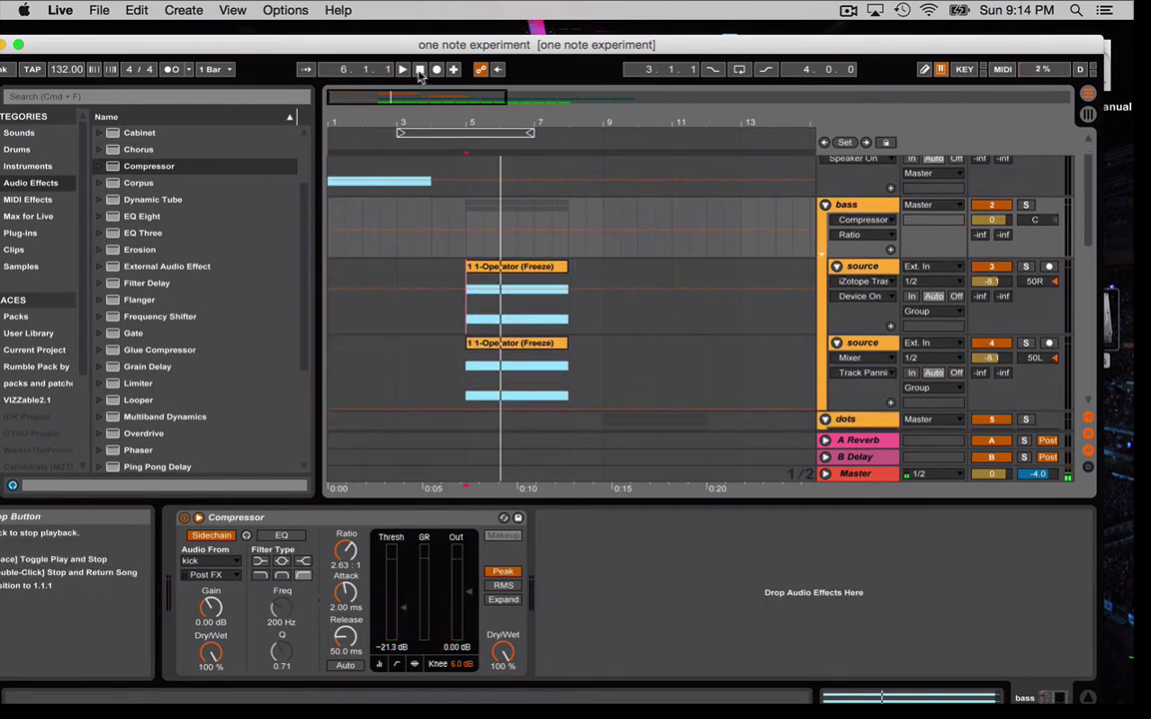
{"action": "key", "text": "space"}
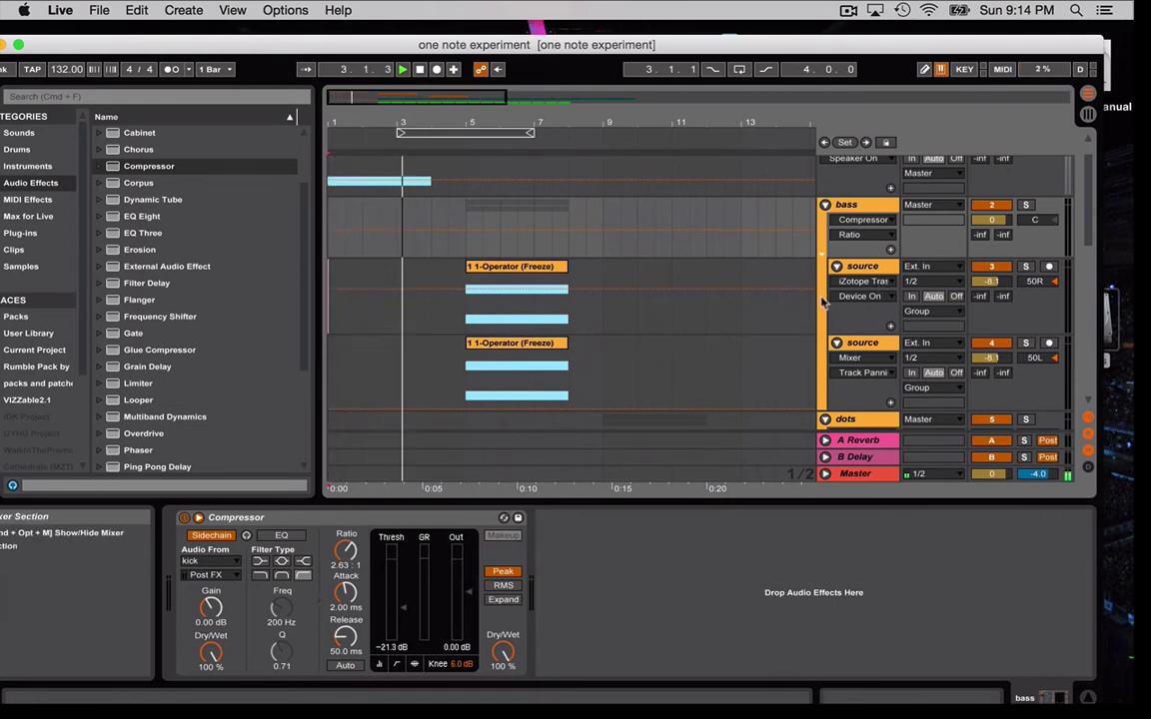
{"action": "scroll", "coordinate": [823, 302], "scroll_direction": "down", "scroll_amount": 1}
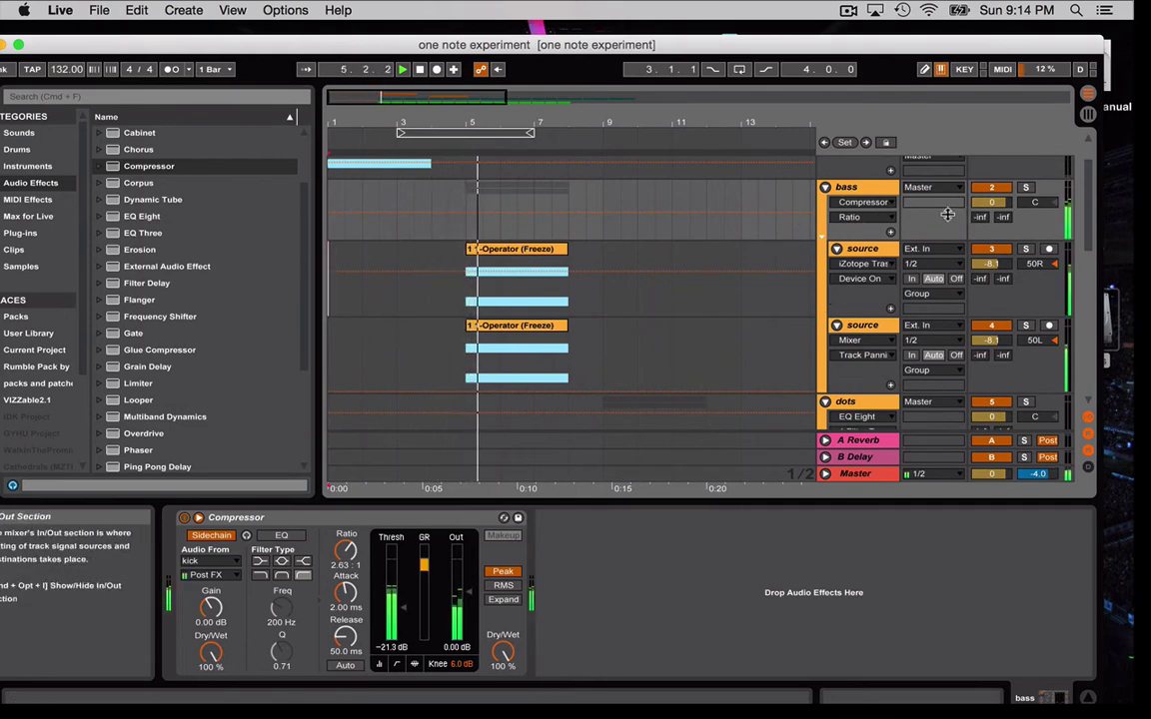
{"action": "left_click_drag", "start_coordinate": [992, 202], "coordinate": [992, 214]}
{"action": "key", "text": "space"}
Solo the bass group and the 12 Audio track and play from 5.3.1 to hear the bass on its own
{"action": "left_click", "coordinate": [1027, 188]}
{"action": "key", "text": "space"}
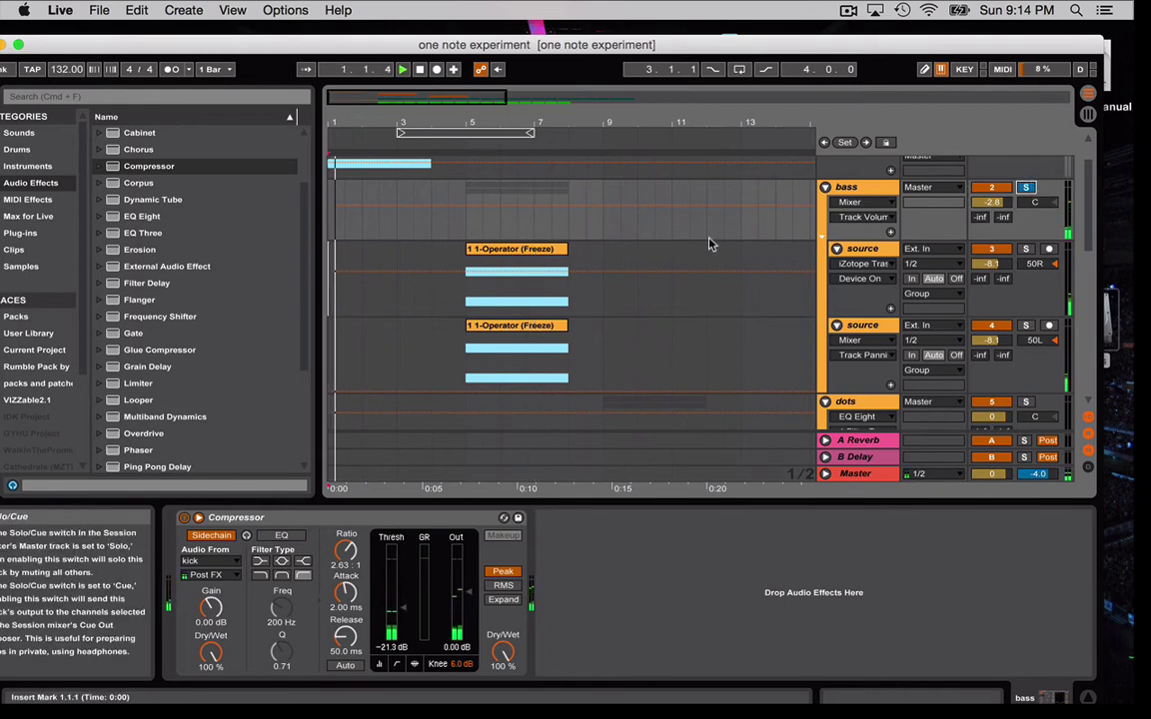
{"action": "key", "text": "space"}
{"action": "left_click", "coordinate": [482, 291]}
{"action": "scroll", "coordinate": [1027, 218], "scroll_direction": "down", "scroll_amount": 2}
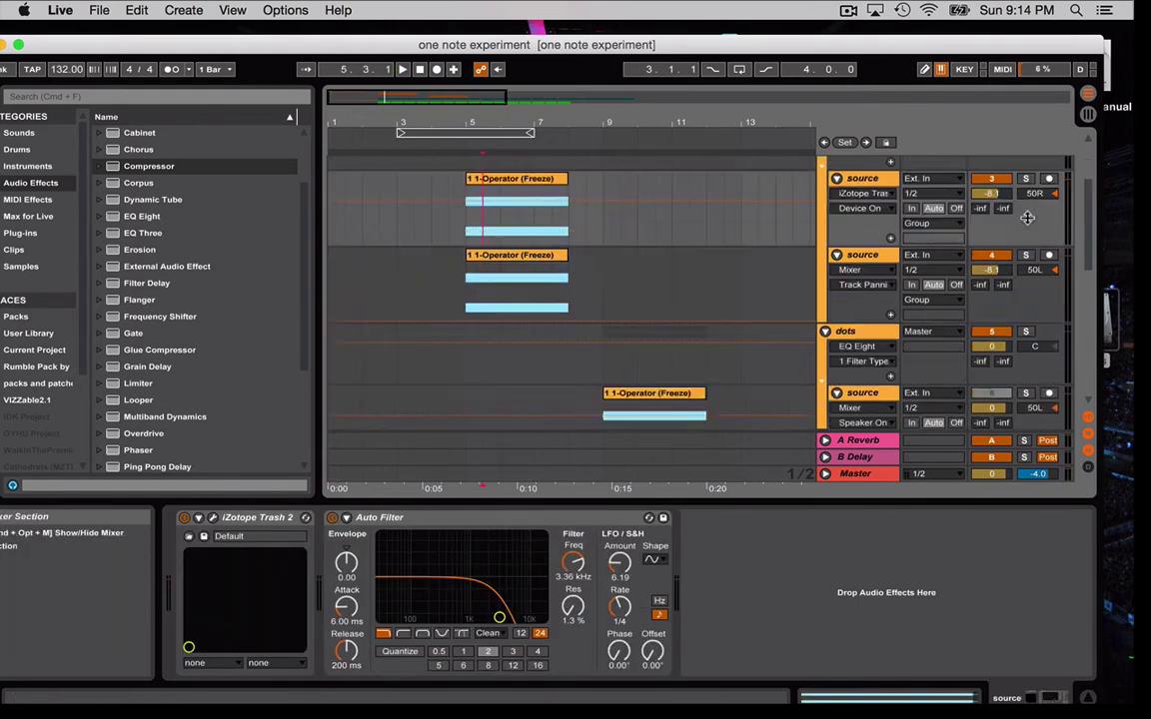
{"action": "scroll", "coordinate": [1028, 229], "scroll_direction": "down", "scroll_amount": 5}
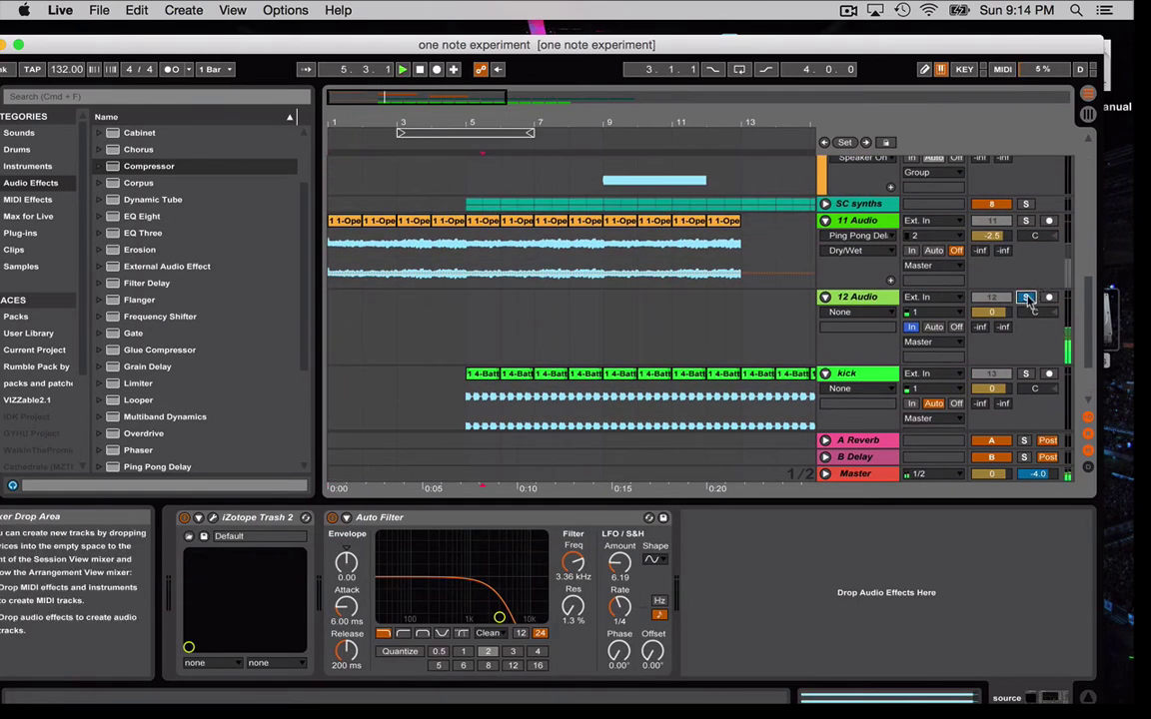
{"action": "scroll", "coordinate": [1029, 298], "scroll_direction": "up", "scroll_amount": 7}
{"action": "key", "text": "space"}
{"action": "scroll", "coordinate": [1027, 295], "scroll_direction": "up", "scroll_amount": 1}
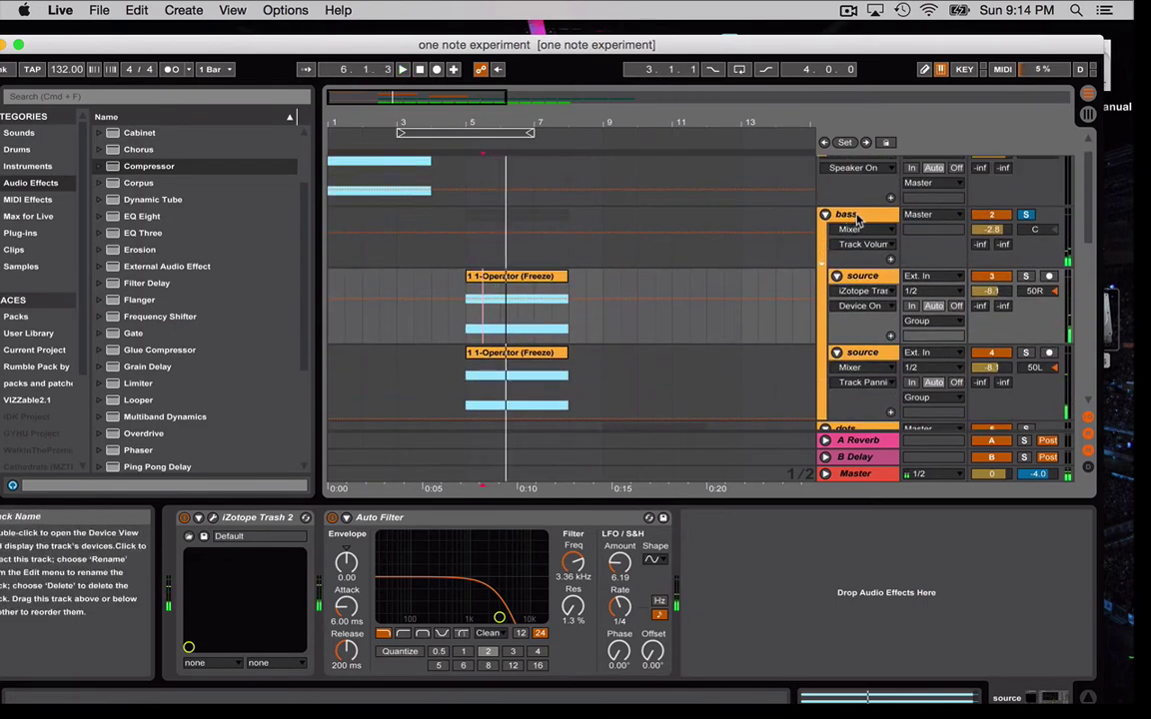
Add an Auto Filter after the bass group's Compressor and set a low-pass at 238 Hz with 9.3% resonance
{"action": "left_click", "coordinate": [850, 215]}
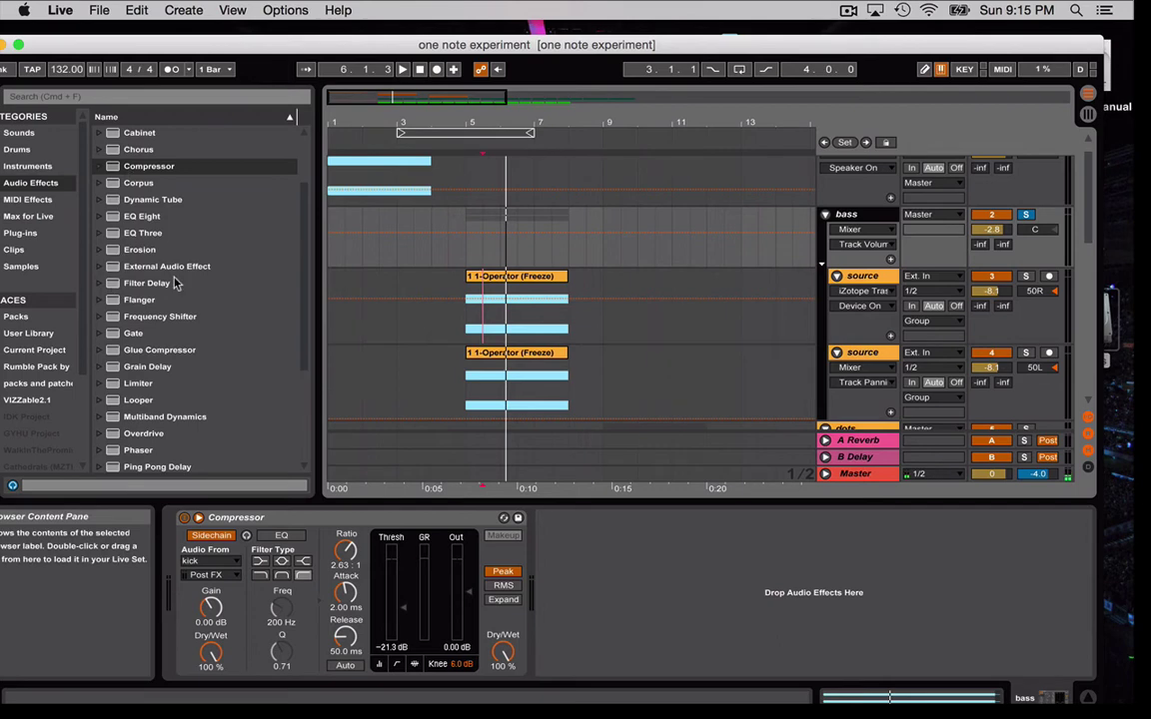
{"action": "scroll", "coordinate": [174, 284], "scroll_direction": "up", "scroll_amount": 3}
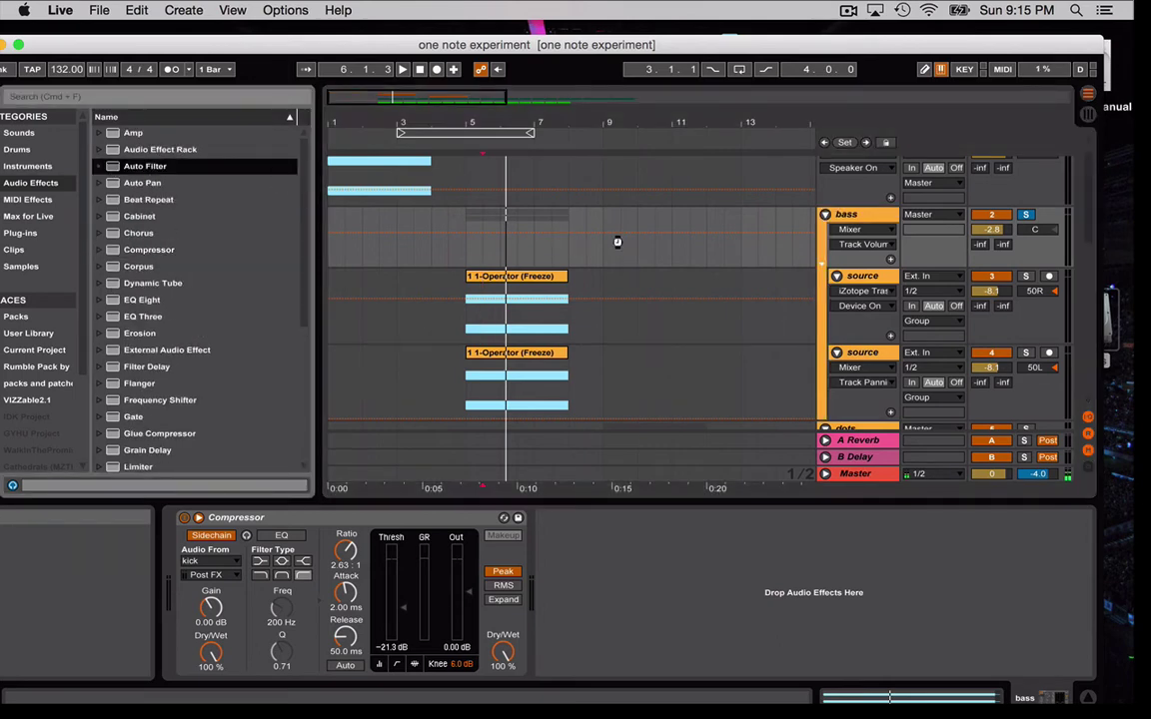
{"action": "left_click_drag", "start_coordinate": [617, 242], "coordinate": [617, 242]}
{"action": "key", "text": "space"}
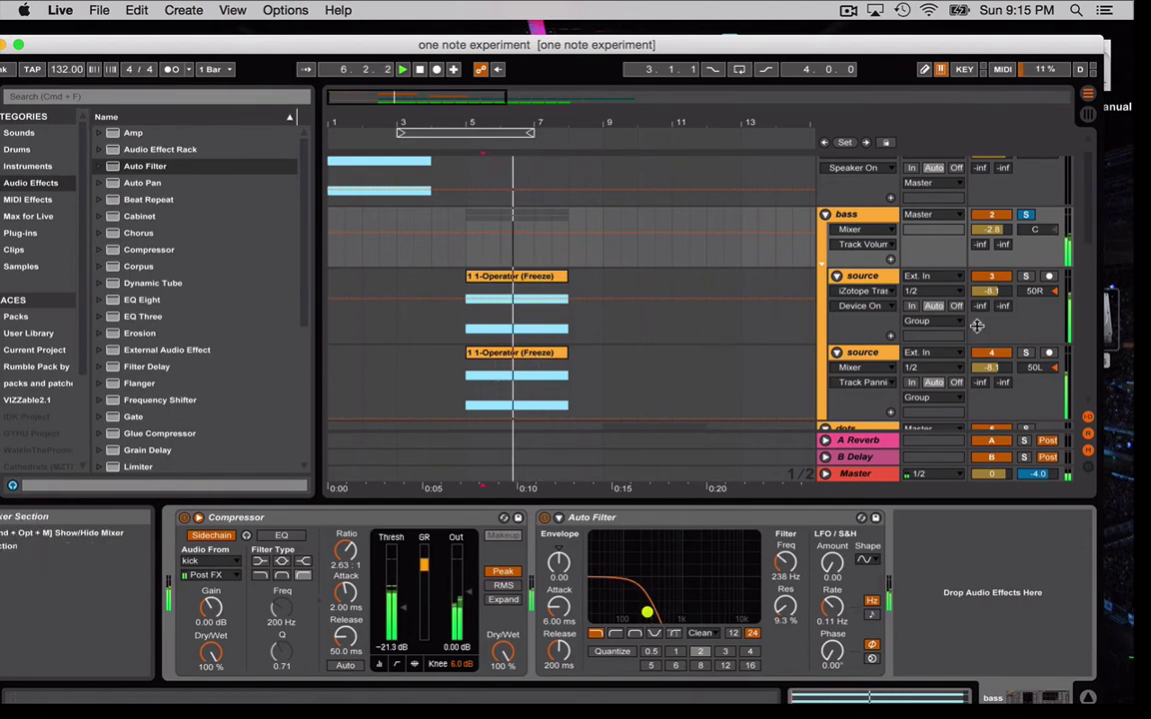
Add a second Compressor after the bass group's Auto Filter and set its threshold to -21.9 dB
{"action": "scroll", "coordinate": [977, 326], "scroll_direction": "down", "scroll_amount": 2}
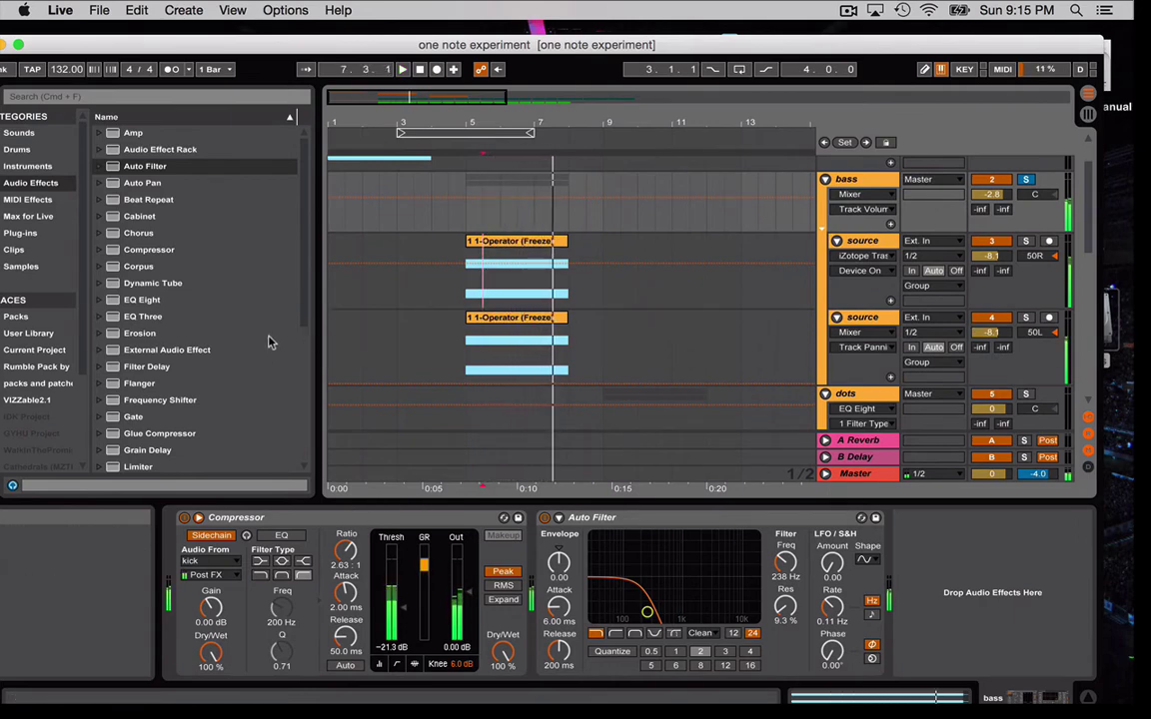
{"action": "left_click_drag", "start_coordinate": [128, 249], "coordinate": [597, 340]}
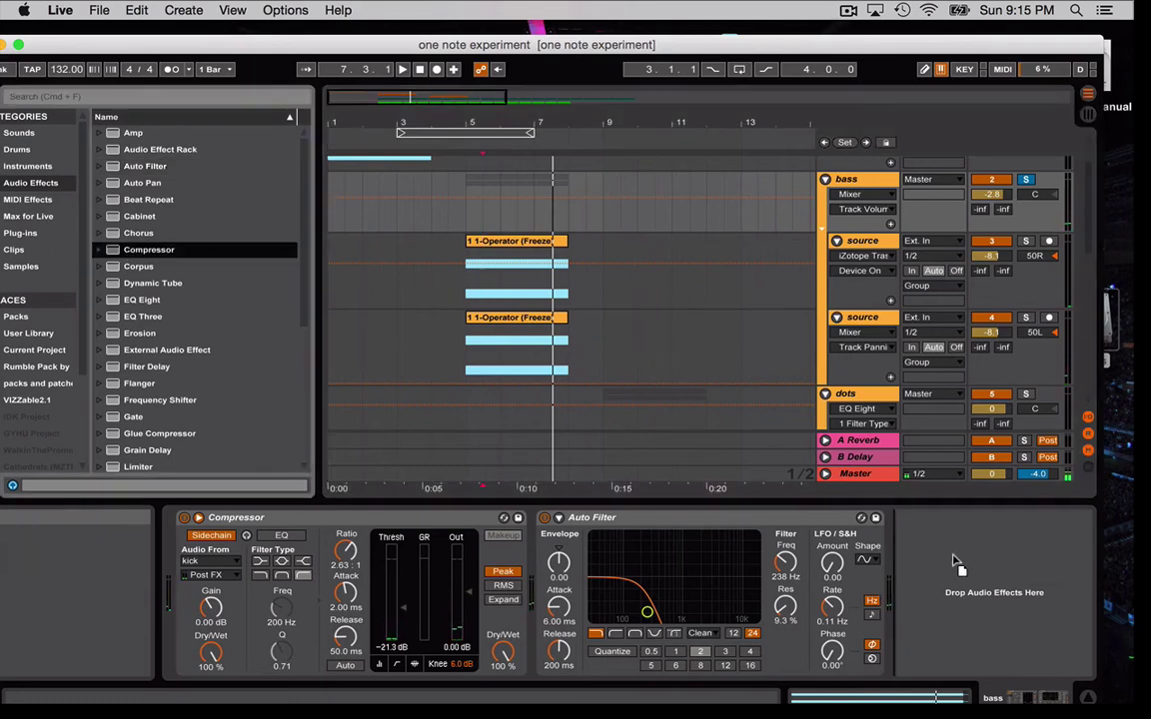
{"action": "left_click_drag", "start_coordinate": [956, 565], "coordinate": [958, 569]}
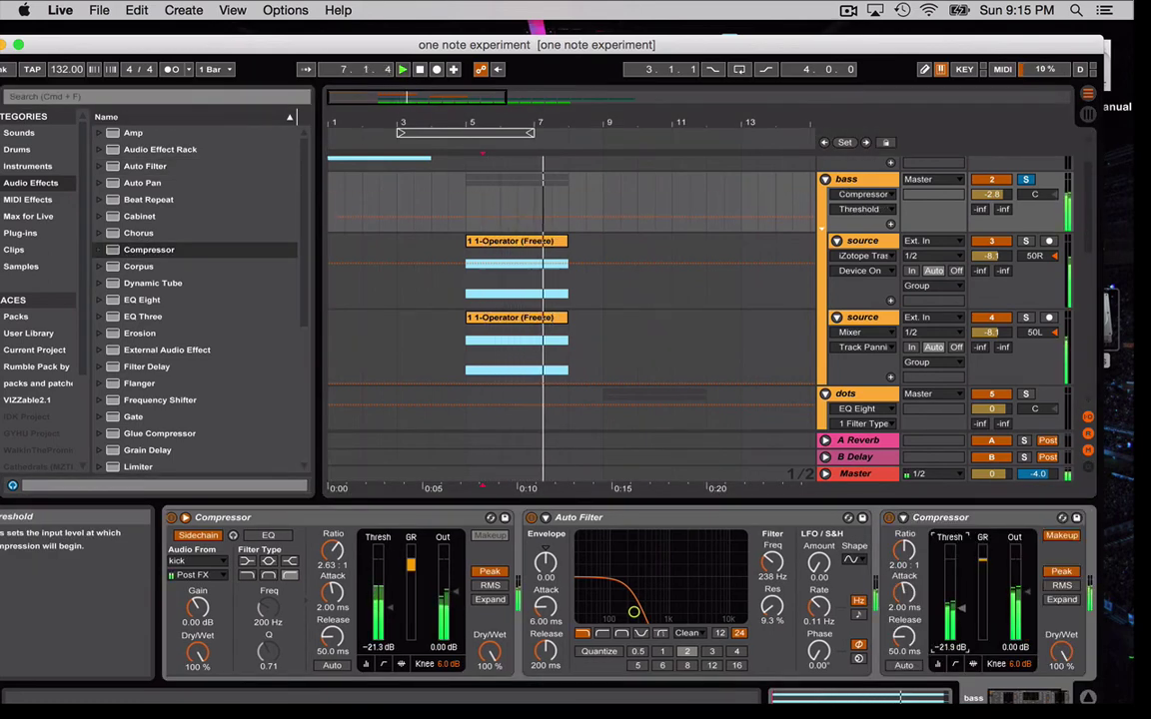
Unsolo the bass group and set its Auto Filter frequency to 221 Hz while playing the full mix
{"action": "left_click", "coordinate": [1026, 183]}
{"action": "key", "text": "space"}
{"action": "key", "text": "space"}
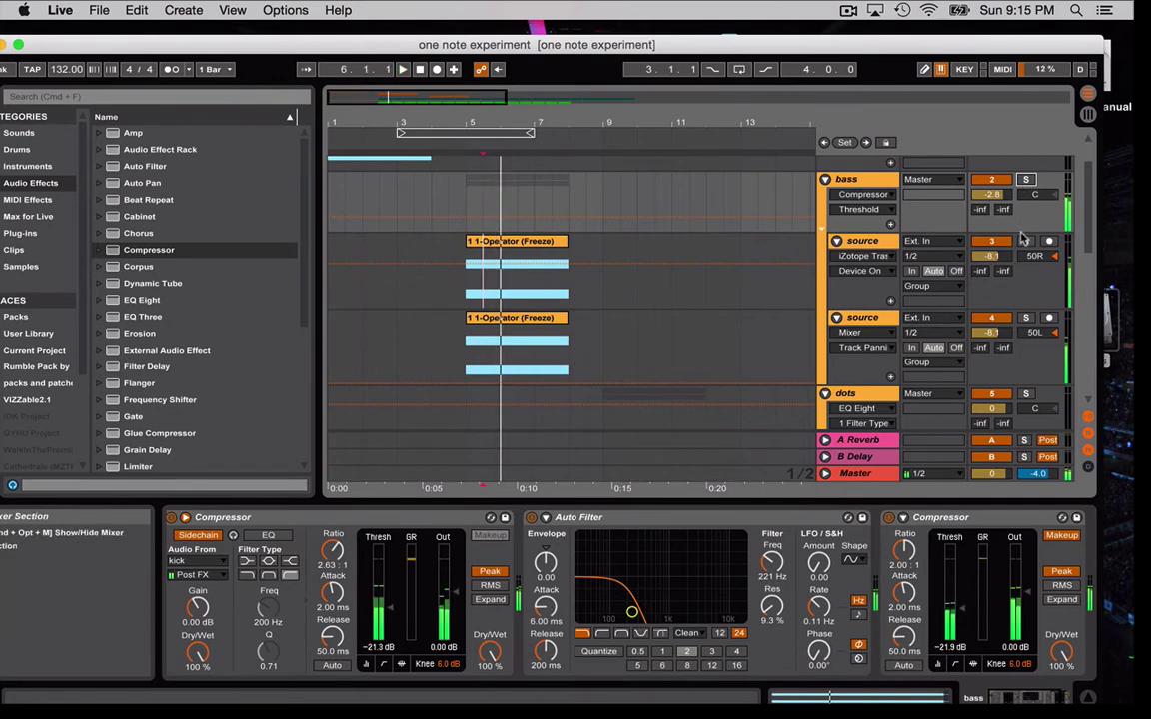
{"action": "key", "text": "space"}
{"action": "key", "text": "space"}
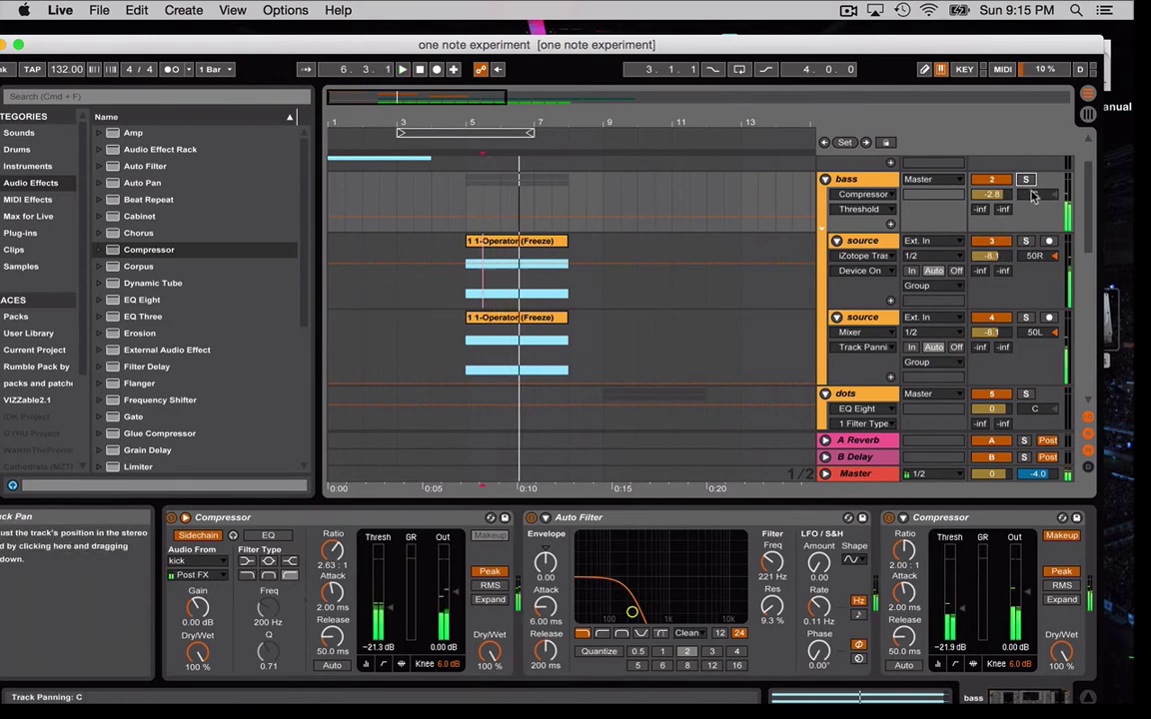
Play from 5.3.1 while muting and reactivating the bass group to compare the mix with and without it
{"action": "key", "text": "space"}
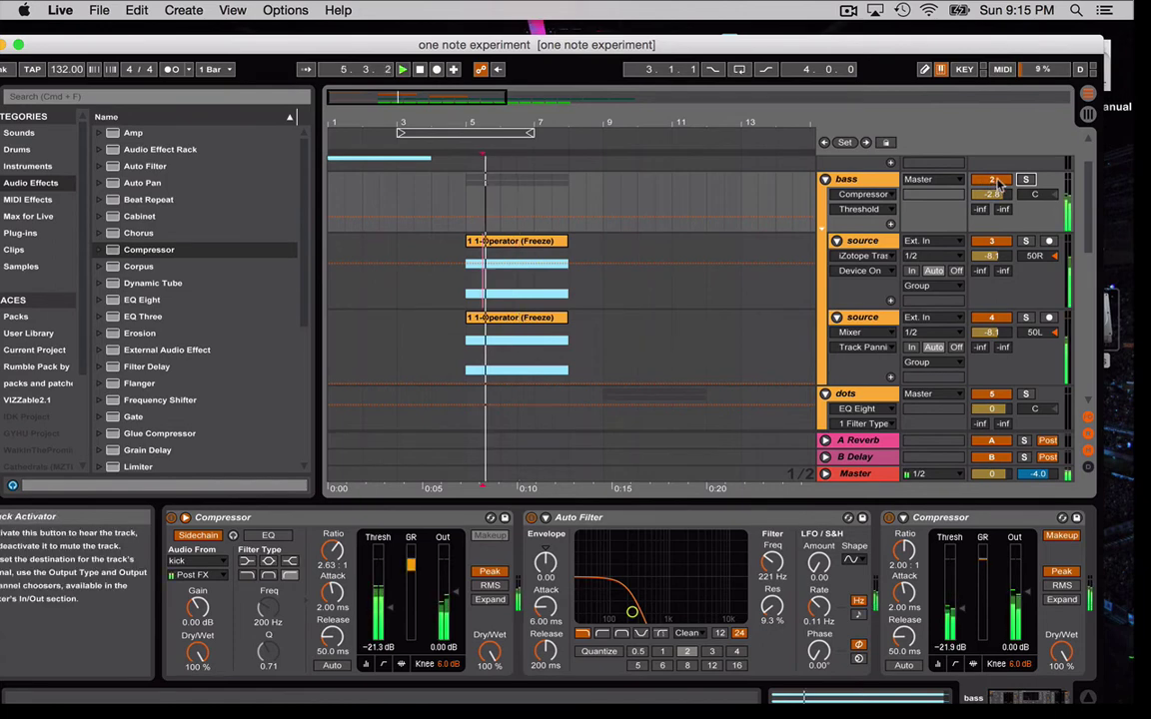
{"action": "left_click", "coordinate": [996, 182]}
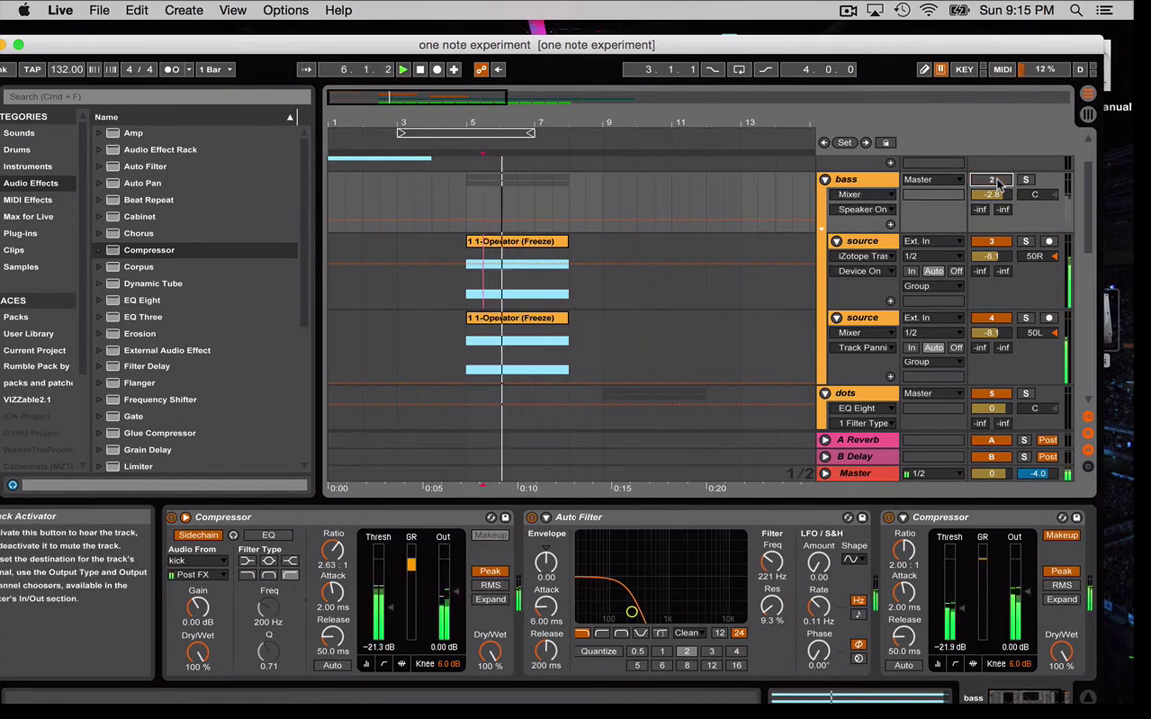
{"action": "left_click", "coordinate": [999, 184]}
{"action": "key", "text": "space"}
{"action": "key", "text": "space"}
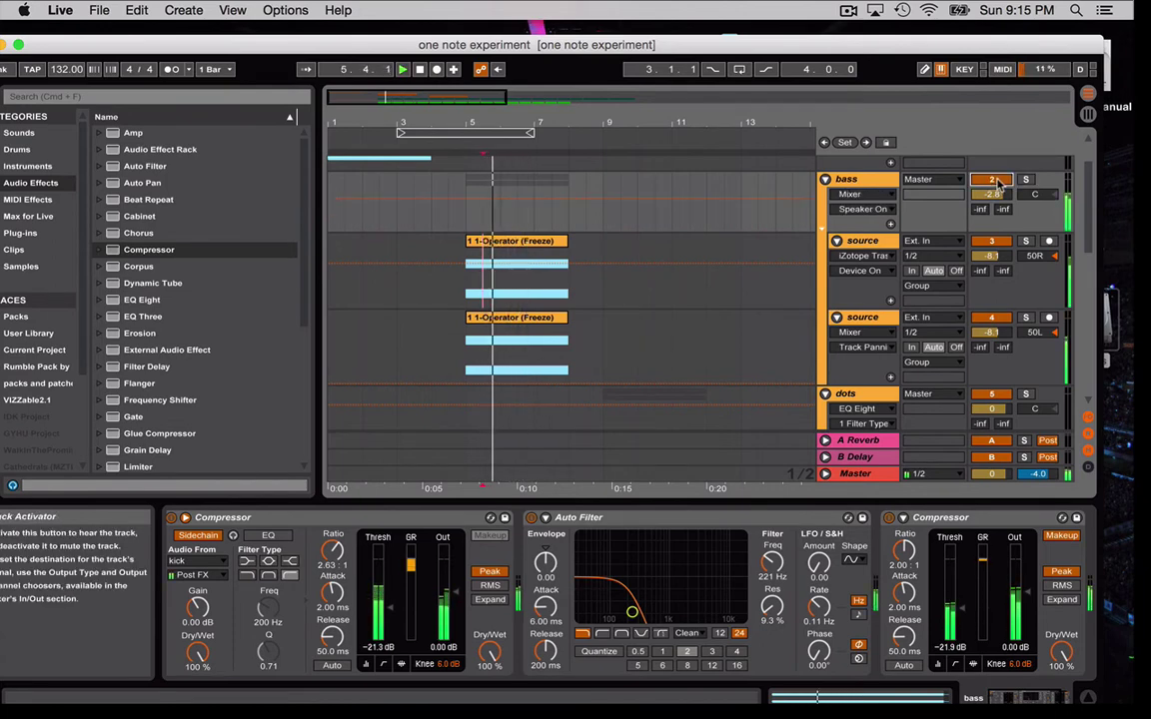
{"action": "left_click_drag", "start_coordinate": [989, 255], "coordinate": [988, 253]}
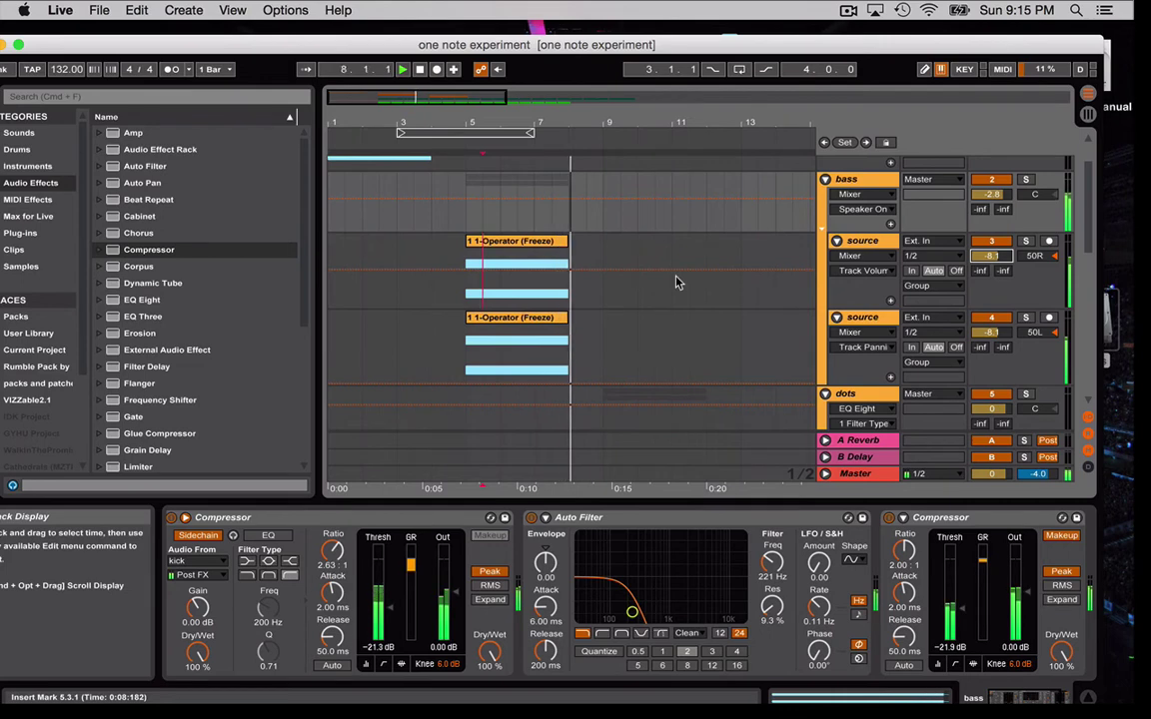
{"action": "key", "text": "space"}
Play the arrangement from the start and look over the clips in the bass and dots groups
{"action": "left_click", "coordinate": [547, 243]}
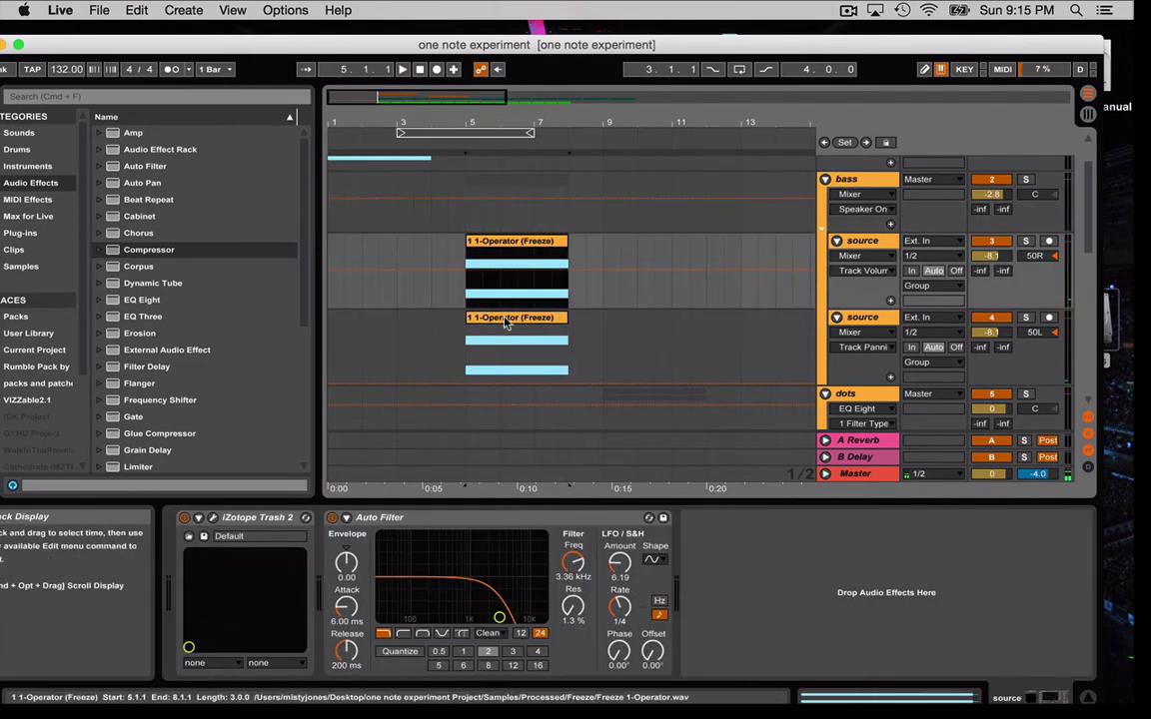
{"action": "left_click", "coordinate": [491, 316], "text": "shift"}
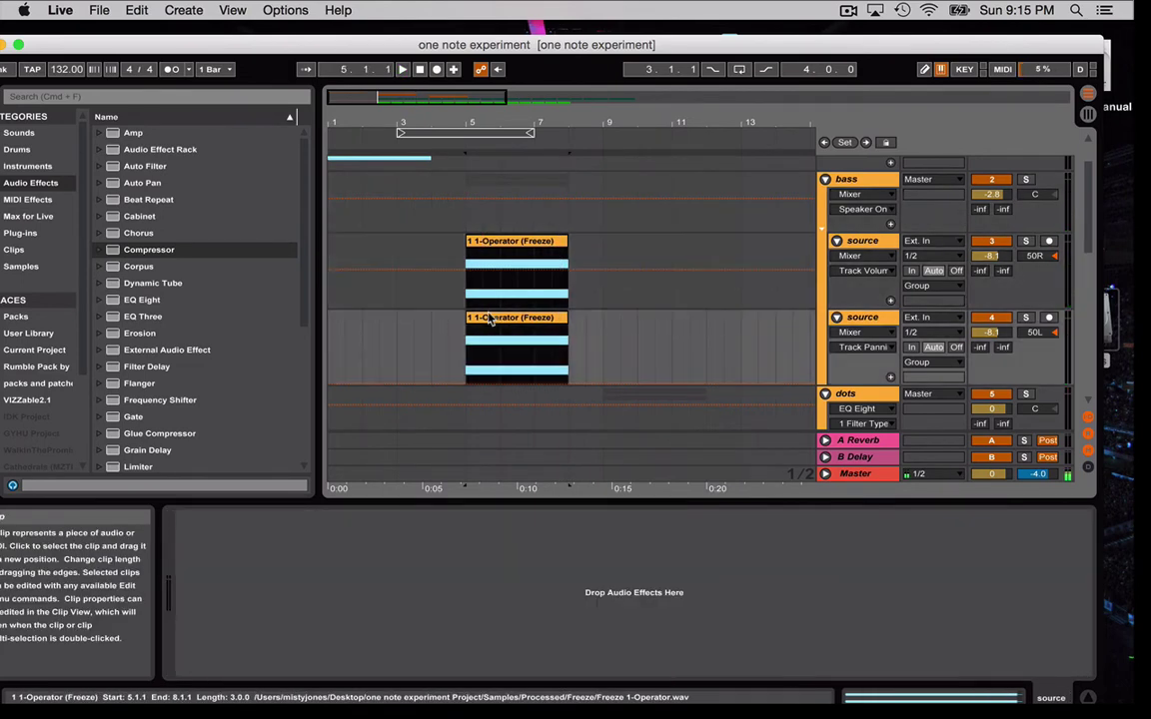
{"action": "left_click", "coordinate": [420, 67]}
{"action": "key", "text": "space"}
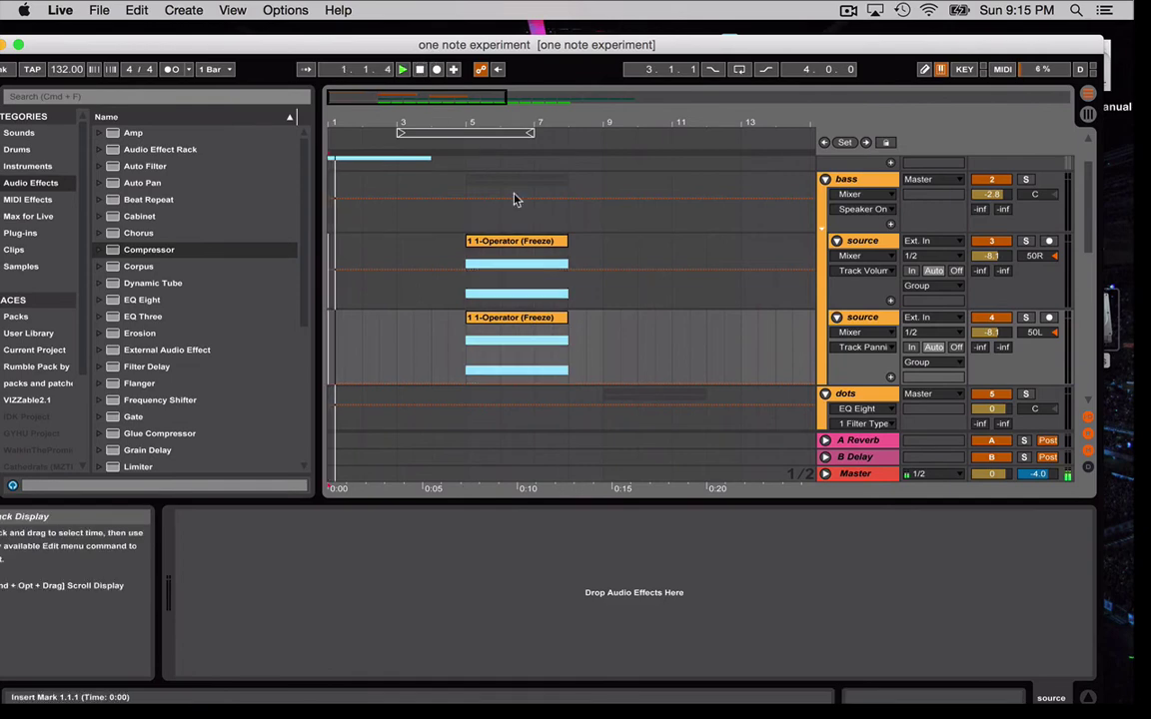
{"action": "scroll", "coordinate": [584, 222], "scroll_direction": "down", "scroll_amount": 3}
{"action": "scroll", "coordinate": [649, 254], "scroll_direction": "down", "scroll_amount": 1}
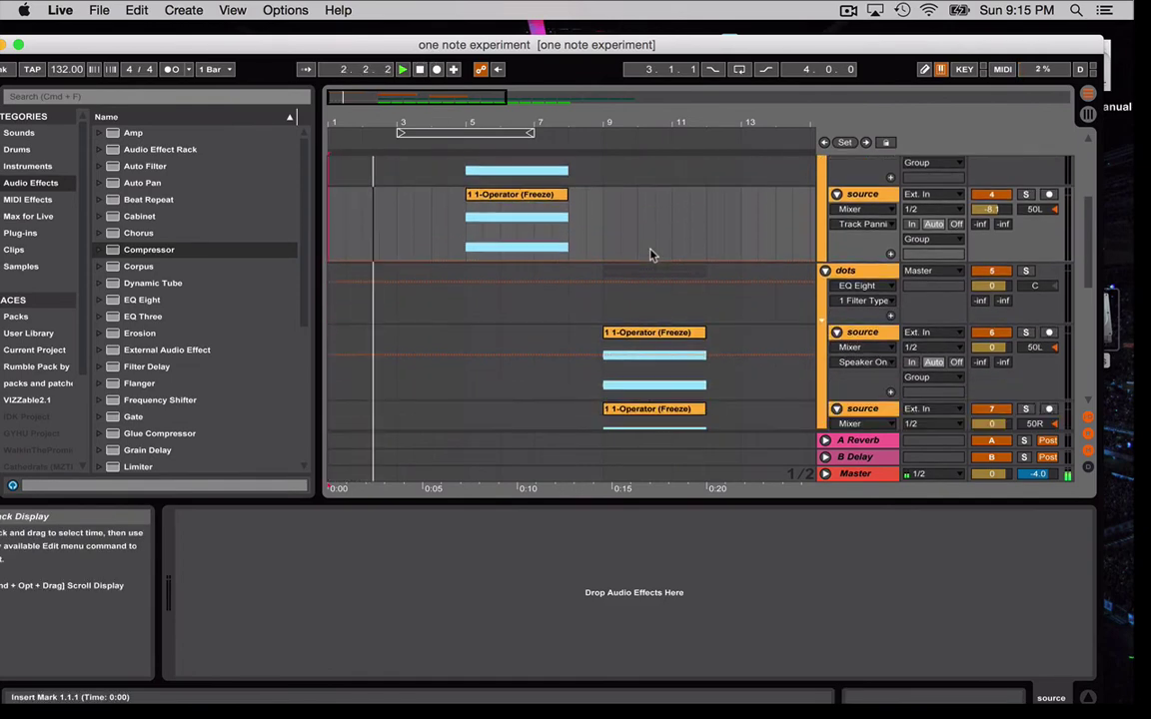
{"action": "scroll", "coordinate": [649, 254], "scroll_direction": "up", "scroll_amount": 5}
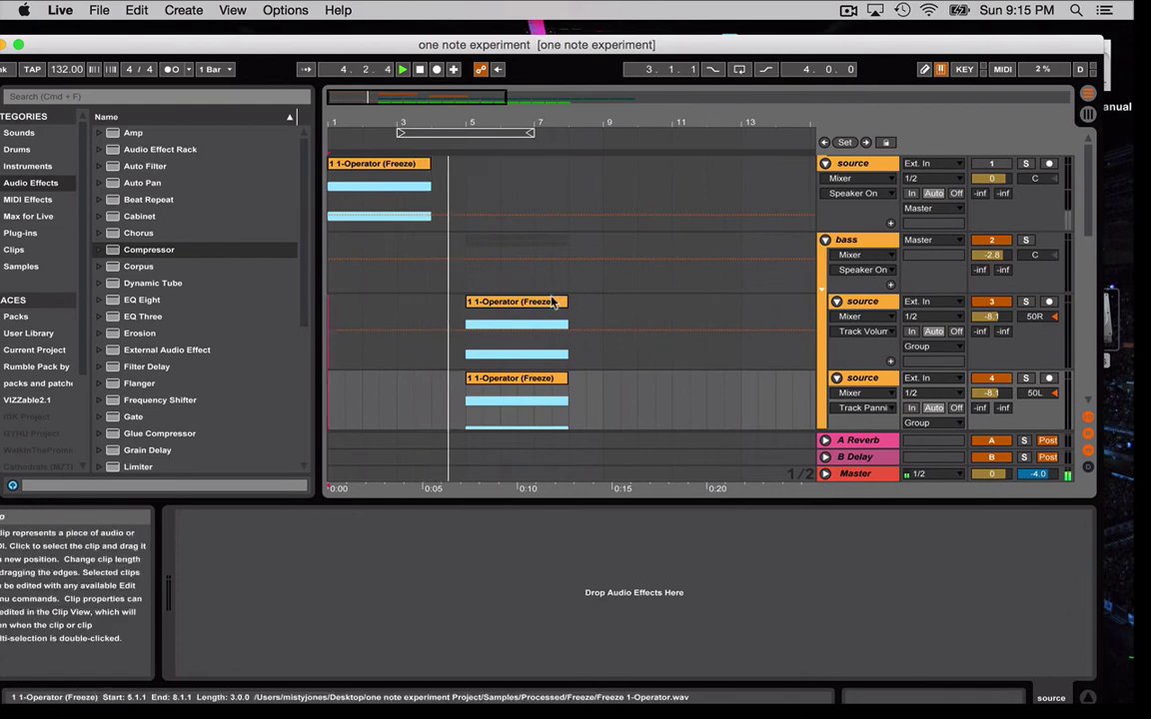
Duplicate both bass source clips three times so the bass runs from bar 5 to bar 17
{"action": "left_click", "coordinate": [549, 306]}
{"action": "left_click", "coordinate": [549, 381], "text": "shift"}
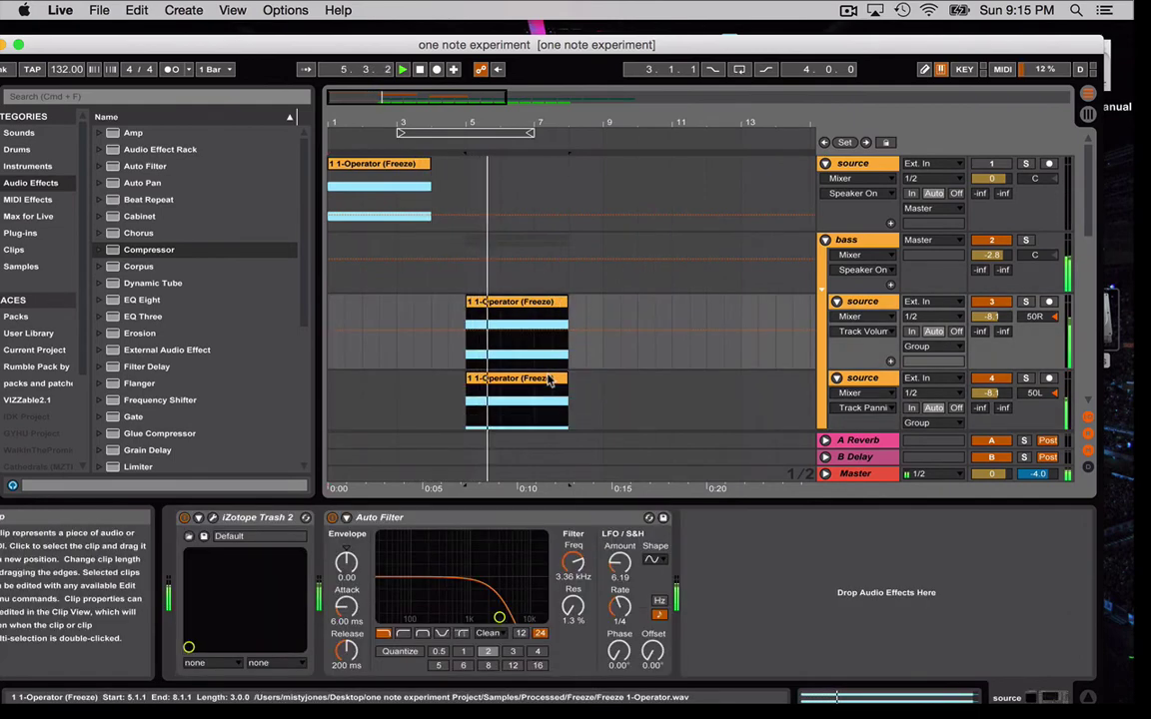
{"action": "key", "text": "super+d"}
{"action": "key", "text": "super+d"}
{"action": "key", "text": "super+d"}
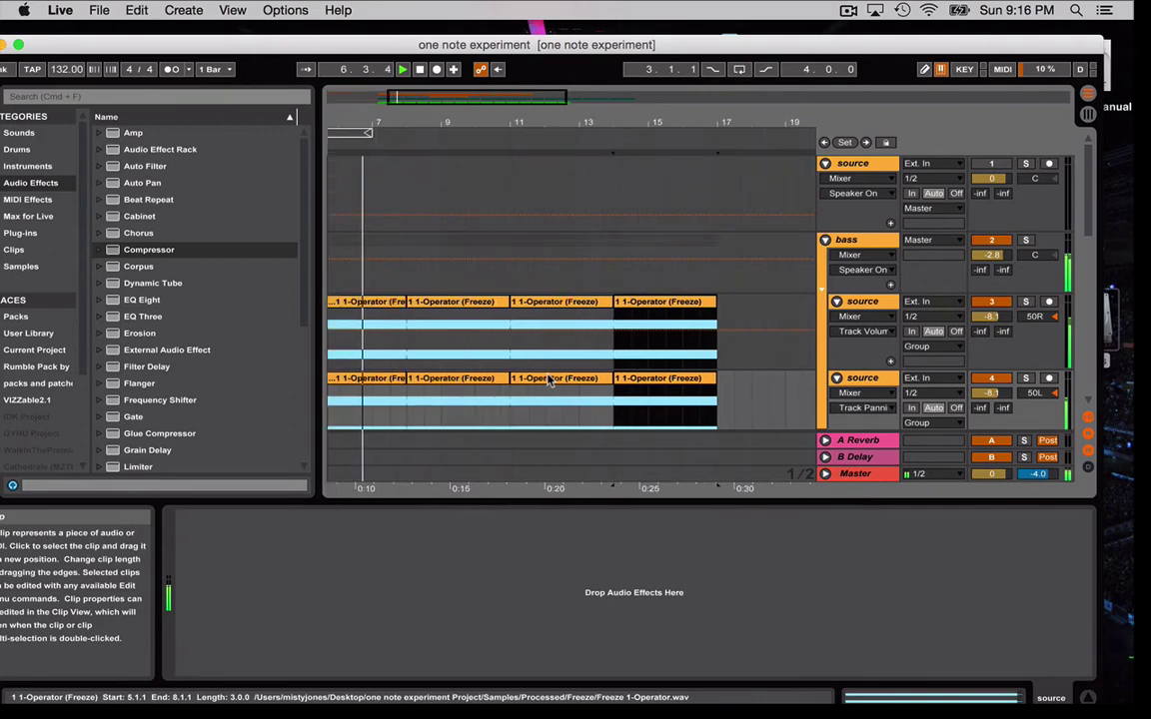
{"action": "scroll", "coordinate": [597, 384], "scroll_direction": "down", "scroll_amount": 4}
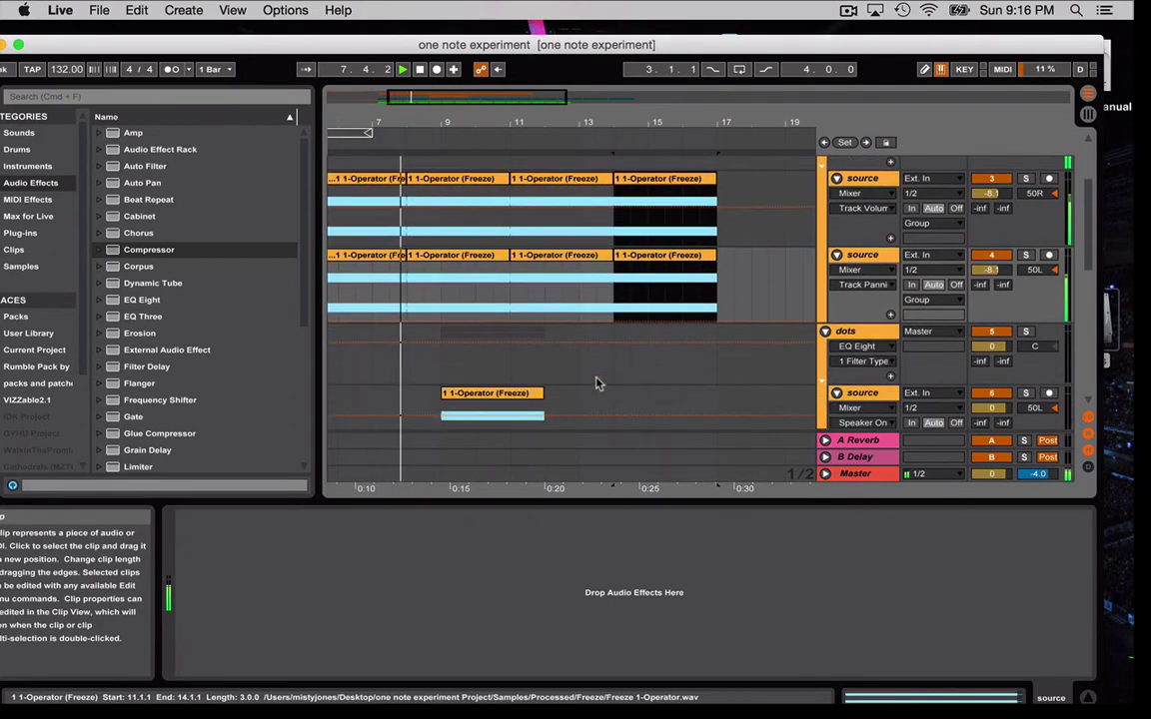
{"action": "scroll", "coordinate": [596, 384], "scroll_direction": "down", "scroll_amount": 2}
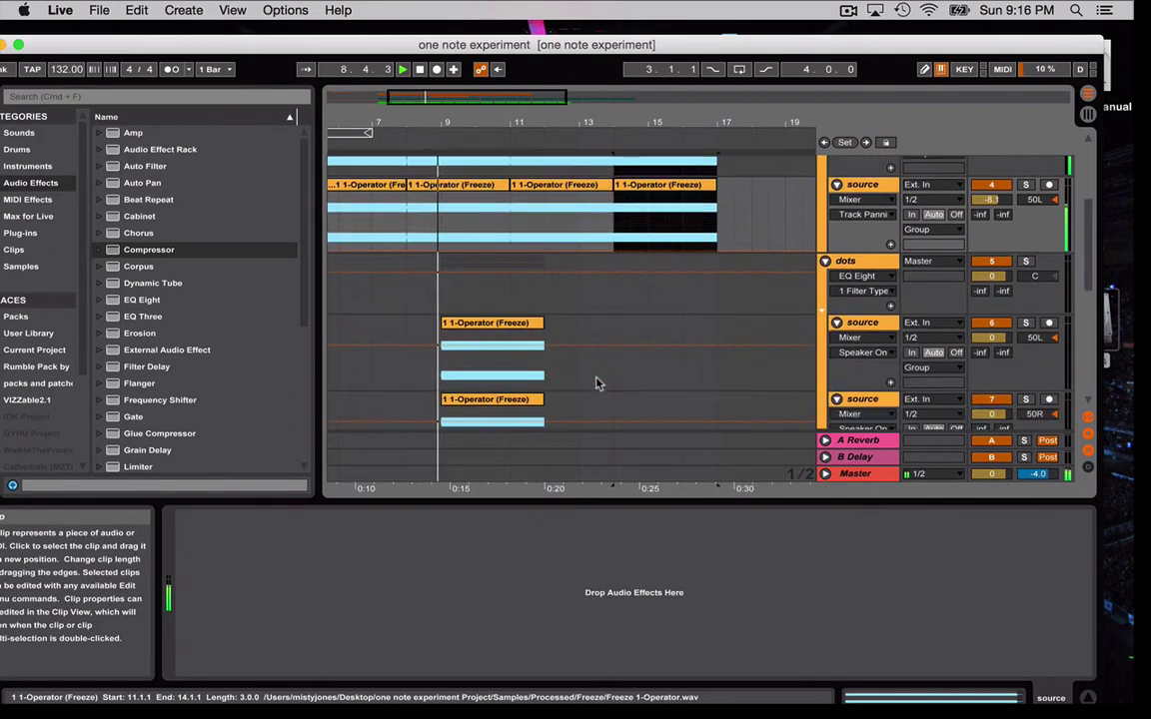
{"action": "scroll", "coordinate": [596, 384], "scroll_direction": "down", "scroll_amount": 5}
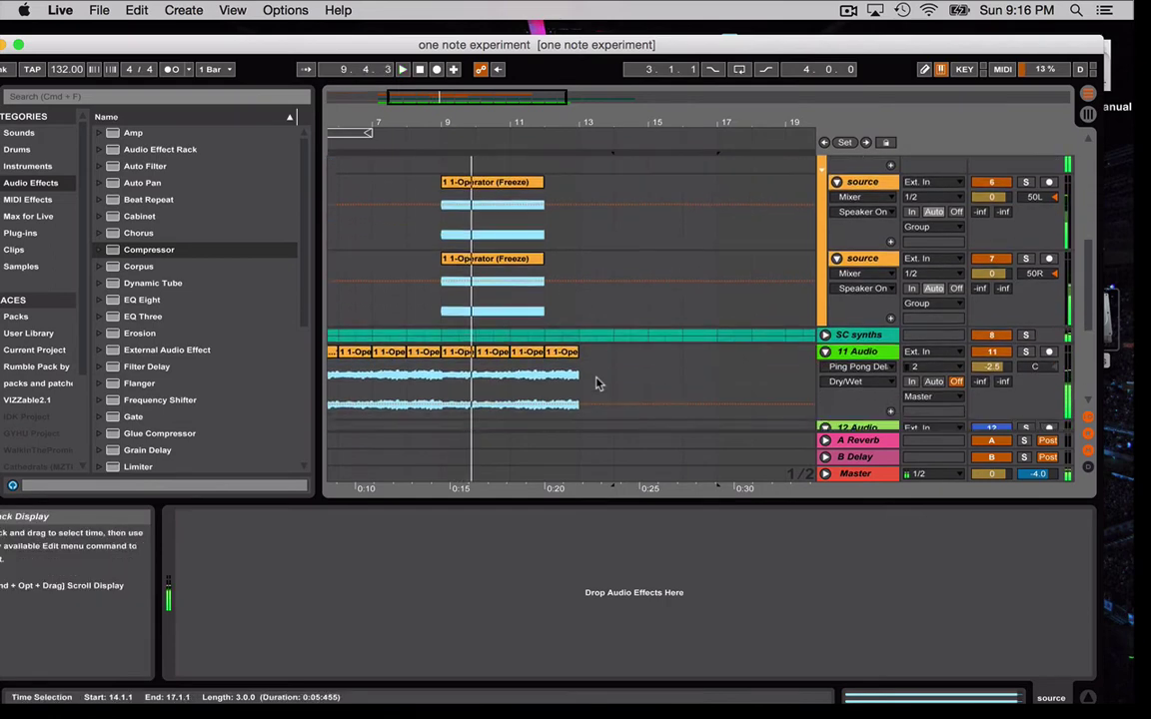
Solo the 11 Audio track to hear it from bar 9, and unsolo it again
{"action": "left_click", "coordinate": [461, 318]}
{"action": "left_click", "coordinate": [1024, 318]}
{"action": "key", "text": "space"}
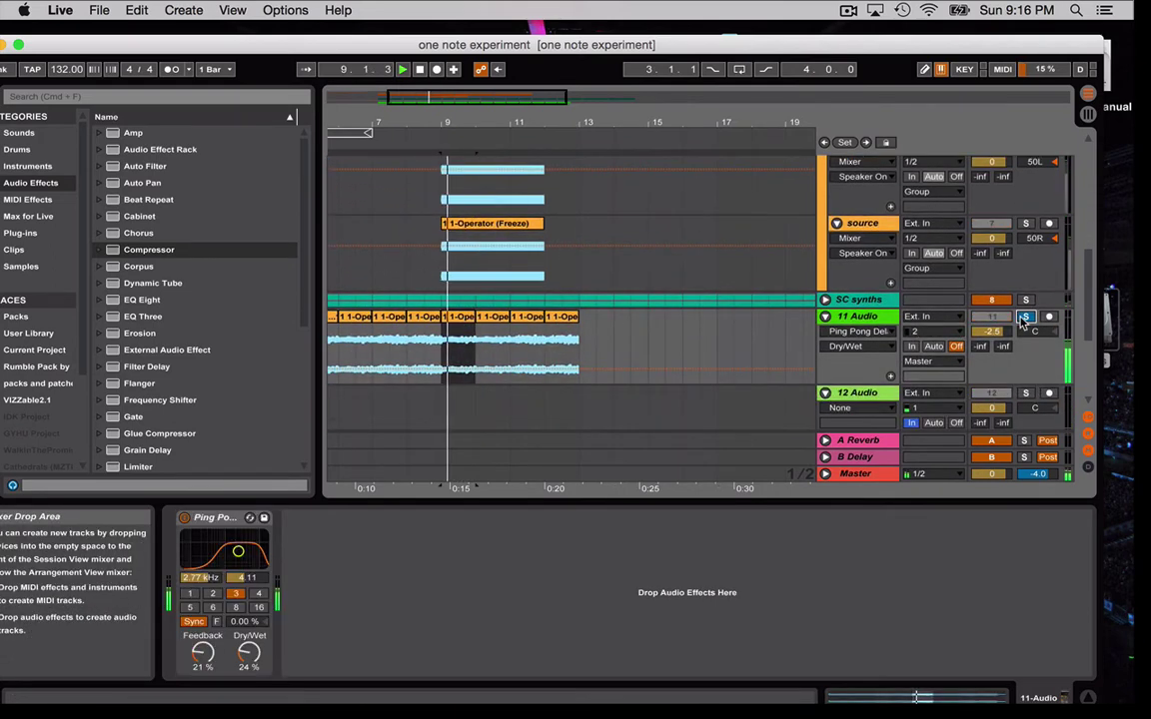
{"action": "left_click", "coordinate": [1024, 318]}
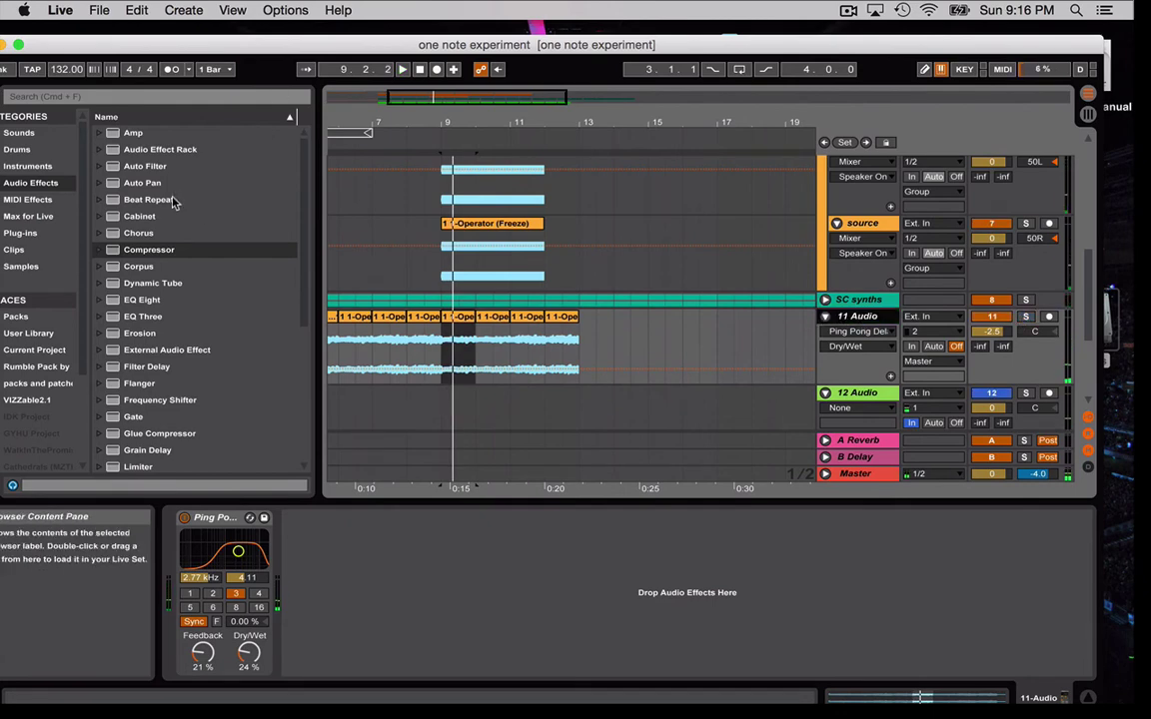
Add an Auto Filter to the 11 Audio track and try its cutoff during playback, leaving it at 19.9 kHz with 0% resonance
{"action": "left_click_drag", "start_coordinate": [145, 166], "coordinate": [640, 318]}
{"action": "key", "text": "space"}
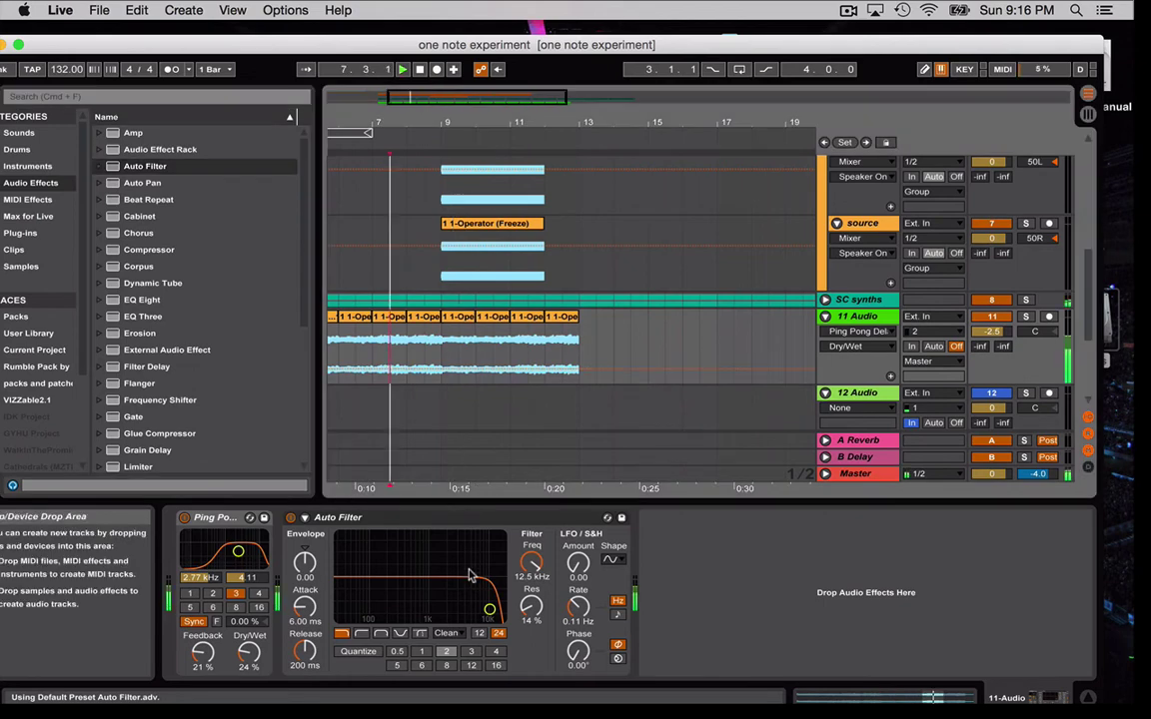
{"action": "left_click_drag", "start_coordinate": [487, 610], "coordinate": [415, 608]}
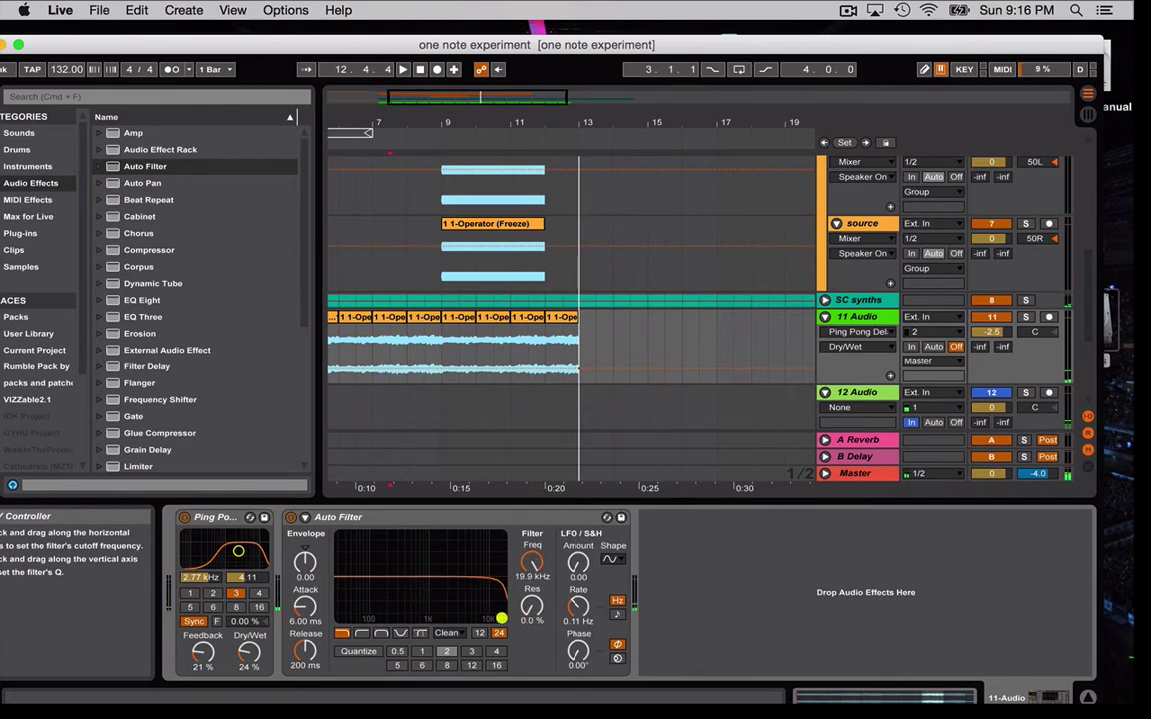
Record Auto Filter frequency automation on the 11 Audio track, sweeping the cutoff down to 944 Hz from around bar 9 until bar 13
{"action": "scroll", "coordinate": [627, 325], "scroll_direction": "up", "scroll_amount": 5}
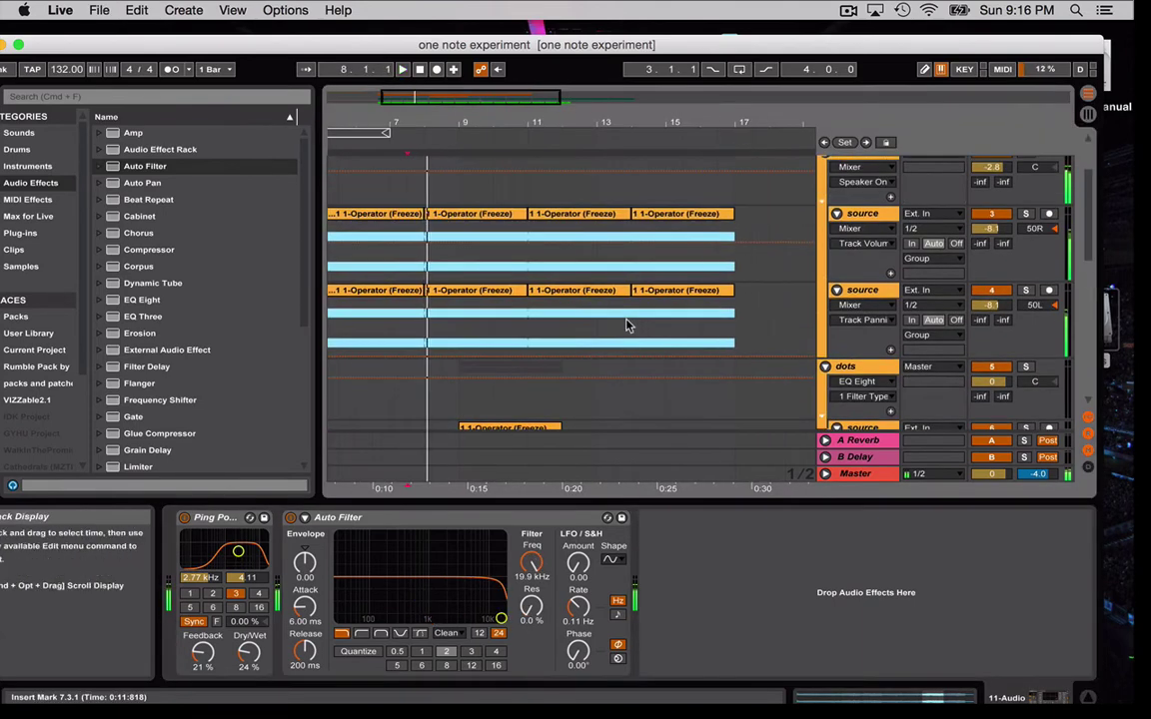
{"action": "scroll", "coordinate": [627, 325], "scroll_direction": "down", "scroll_amount": 6}
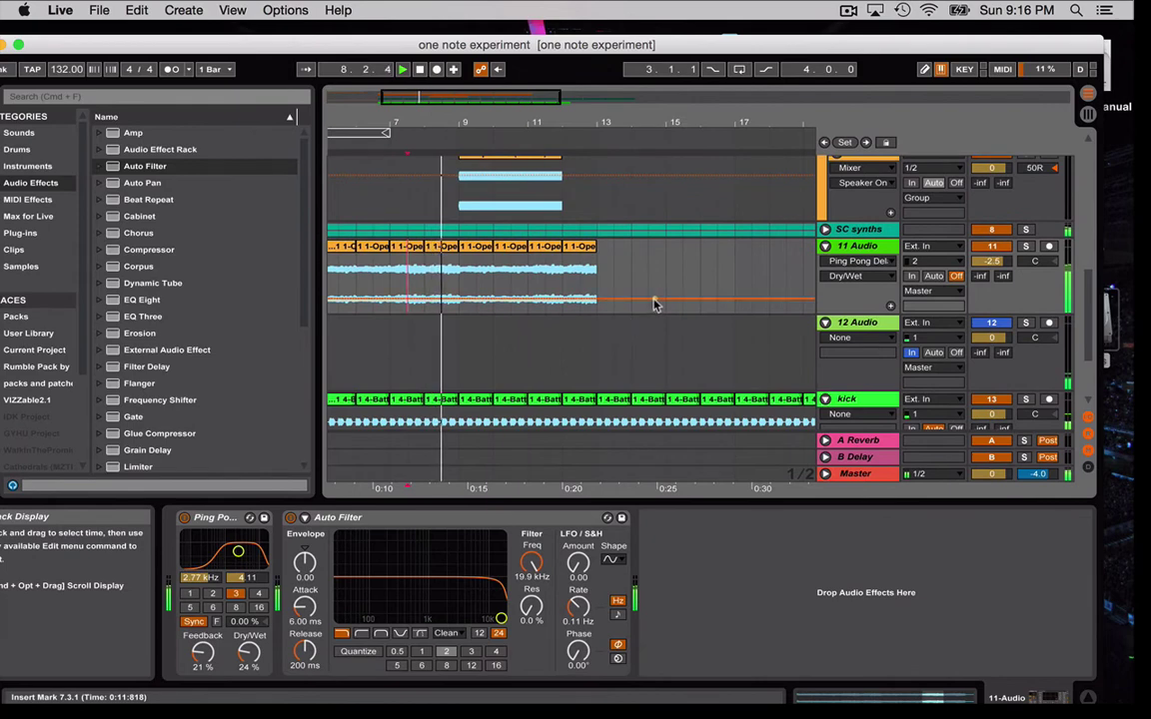
{"action": "left_click", "coordinate": [459, 310]}
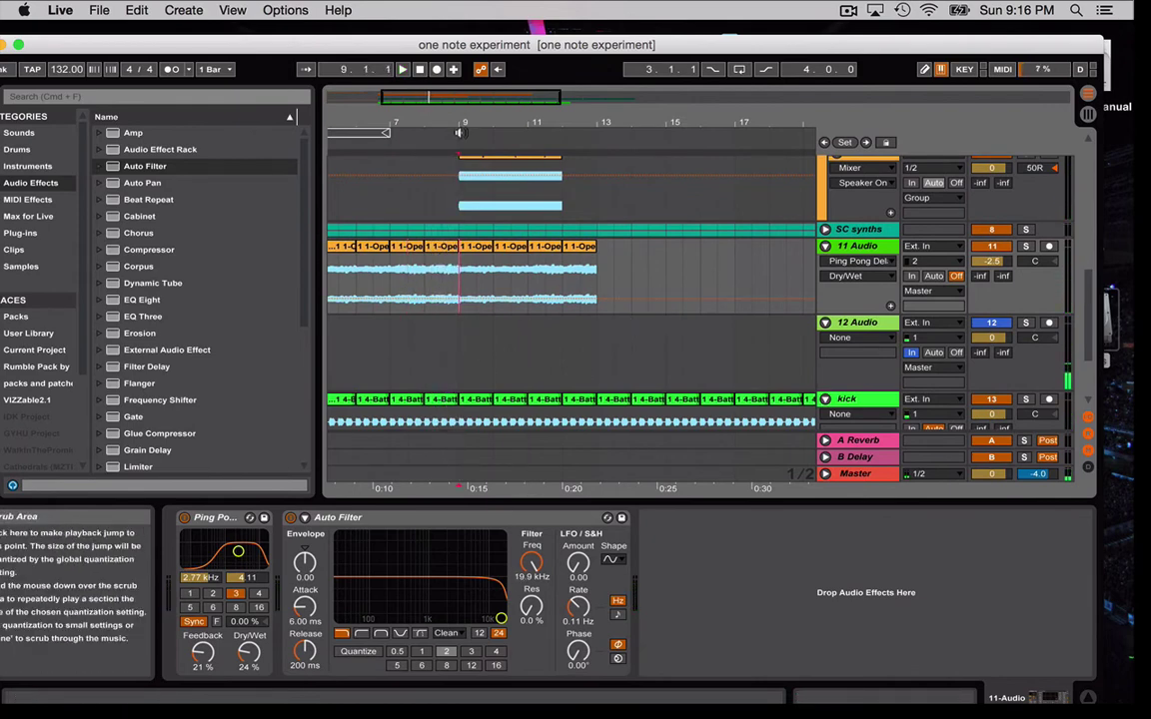
{"action": "left_click", "coordinate": [419, 69]}
{"action": "left_click", "coordinate": [435, 69]}
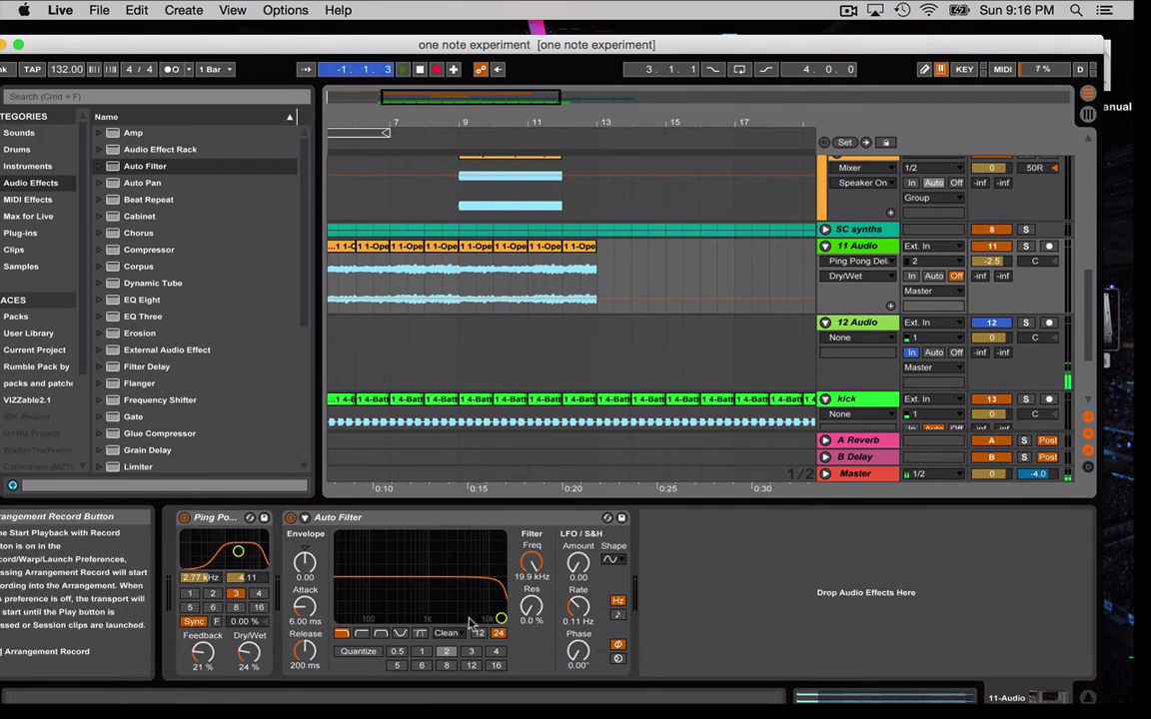
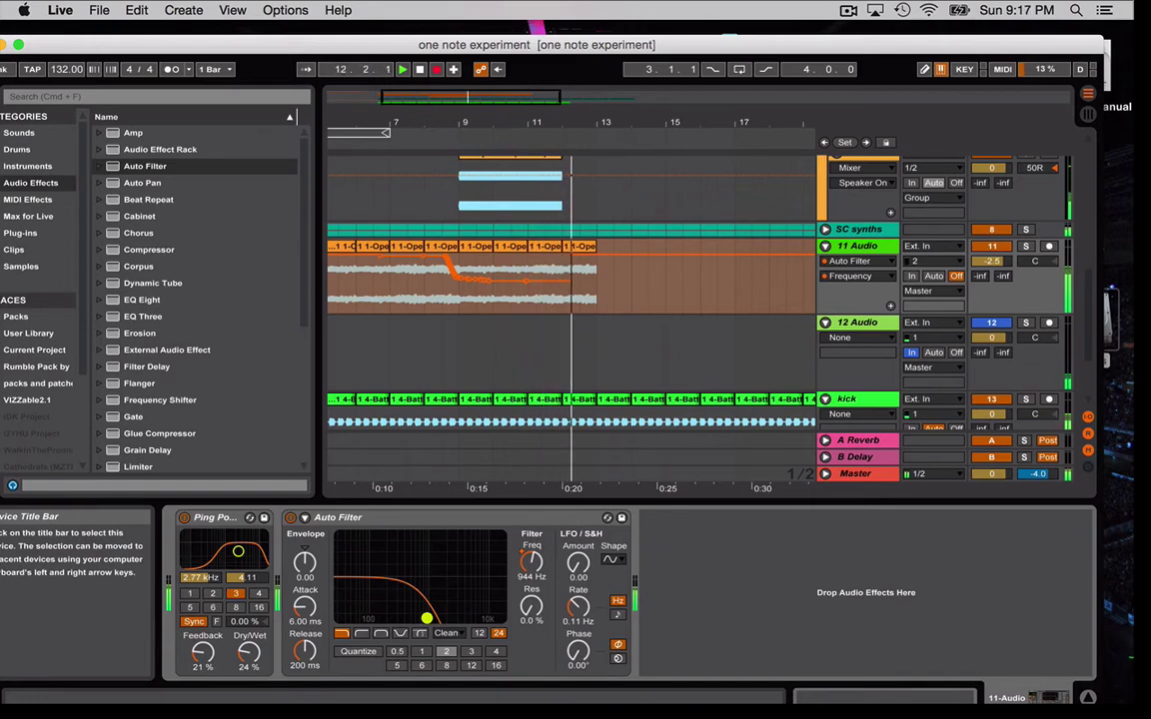
{"action": "key", "text": "space"}
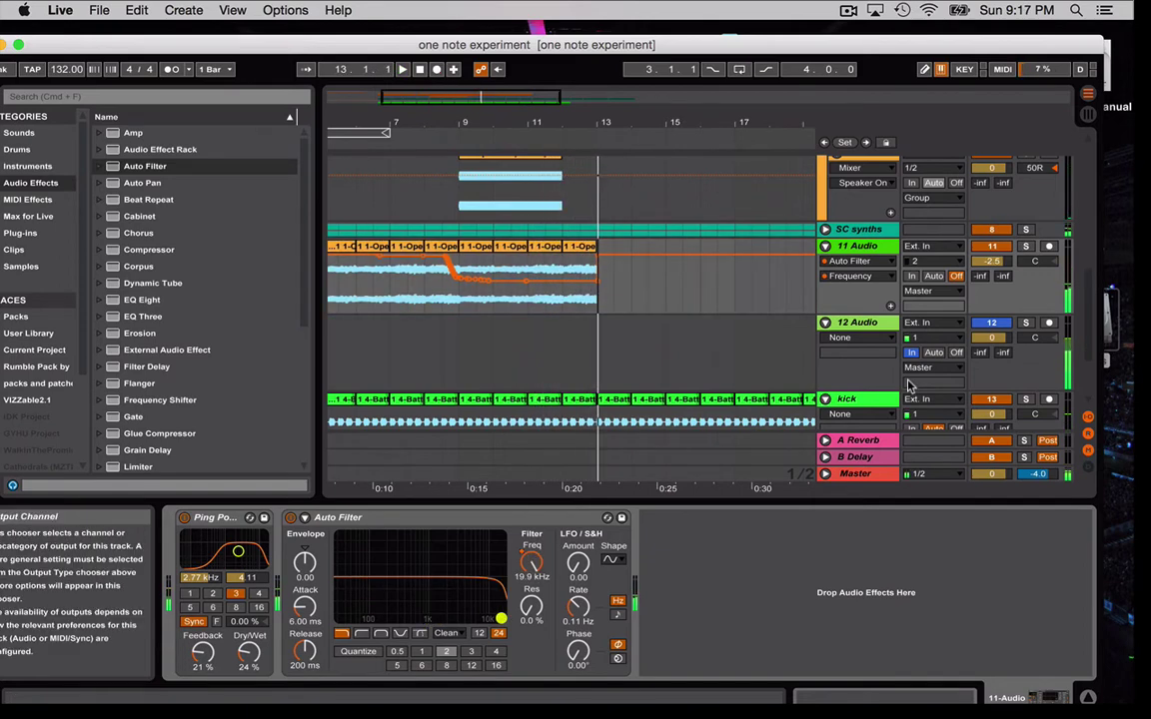
Play the recorded filter sweep from 8.3.1 and look over the bass, dots and drum tracks
{"action": "left_click", "coordinate": [444, 289]}
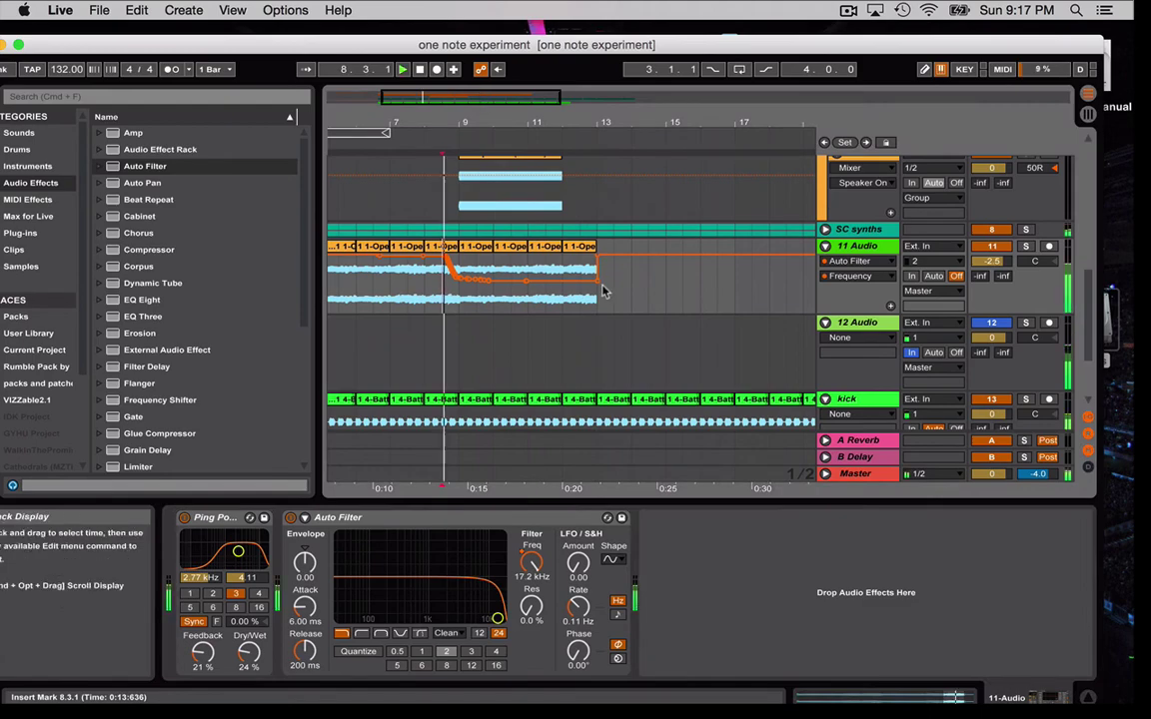
{"action": "scroll", "coordinate": [603, 291], "scroll_direction": "up", "scroll_amount": 3}
{"action": "scroll", "coordinate": [602, 291], "scroll_direction": "up", "scroll_amount": 5}
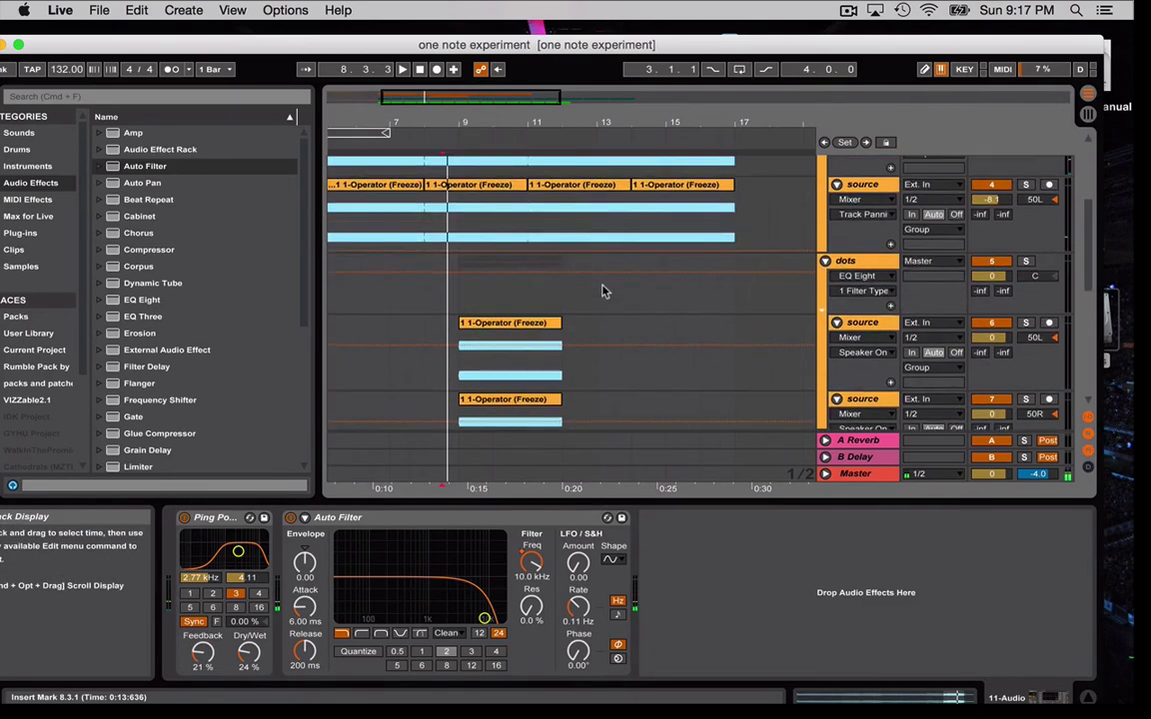
{"action": "scroll", "coordinate": [603, 291], "scroll_direction": "down", "scroll_amount": 8}
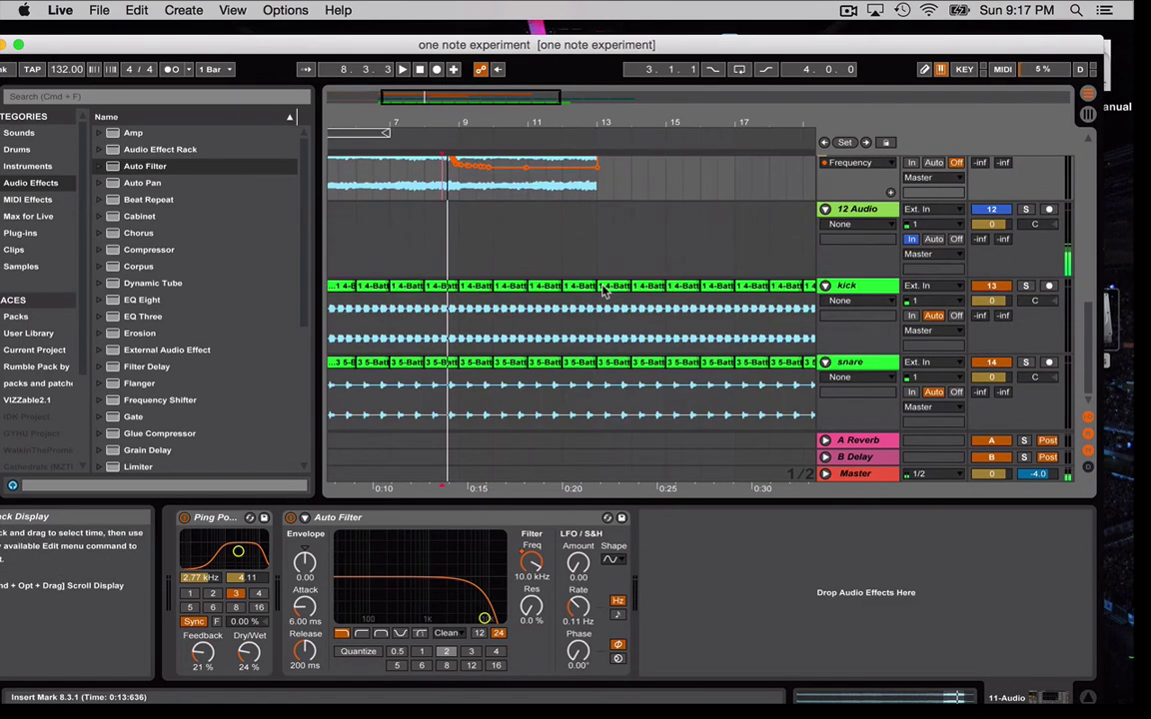
{"action": "scroll", "coordinate": [602, 291], "scroll_direction": "up", "scroll_amount": 6}
{"action": "scroll", "coordinate": [602, 290], "scroll_direction": "up", "scroll_amount": 3}
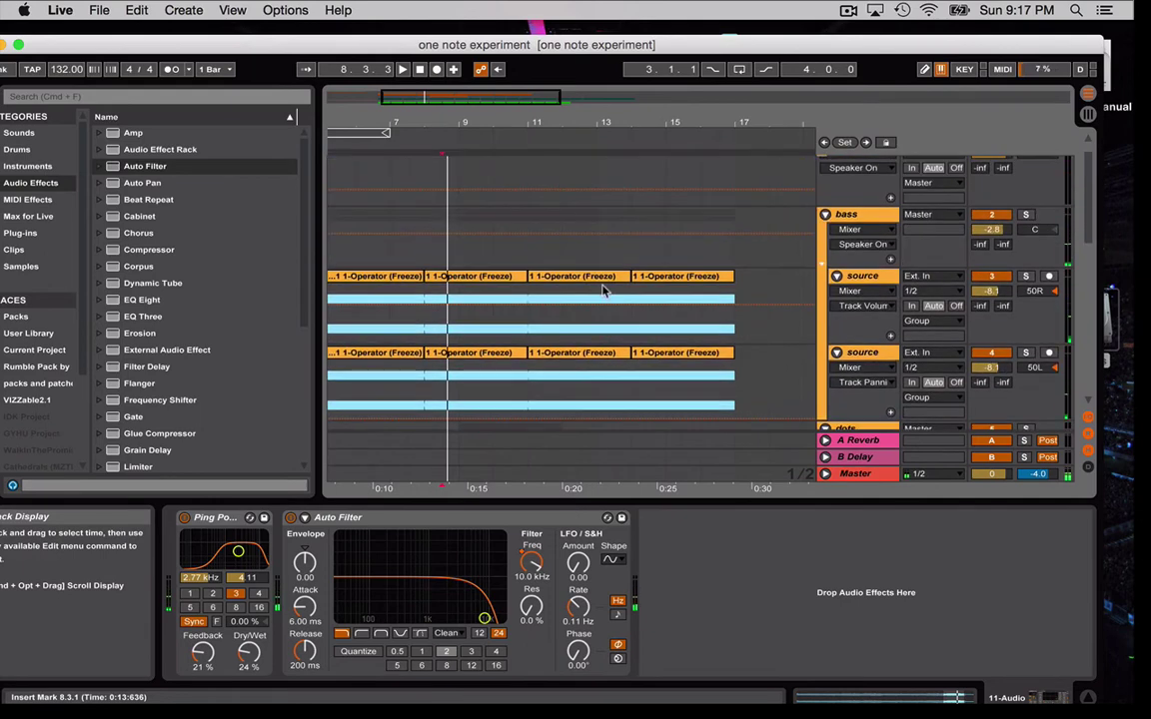
Change the color of the dots group track to pink
{"action": "scroll", "coordinate": [602, 295], "scroll_direction": "down", "scroll_amount": 4}
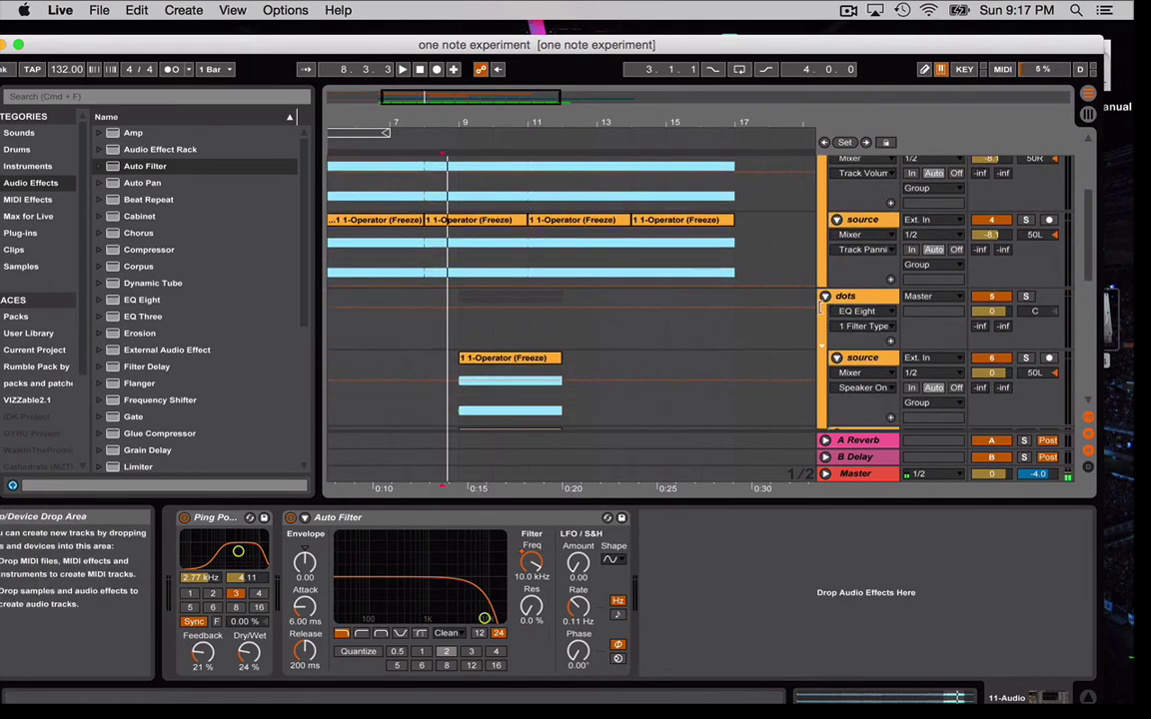
{"action": "left_click", "coordinate": [856, 298]}
{"action": "right_click", "coordinate": [857, 299]}
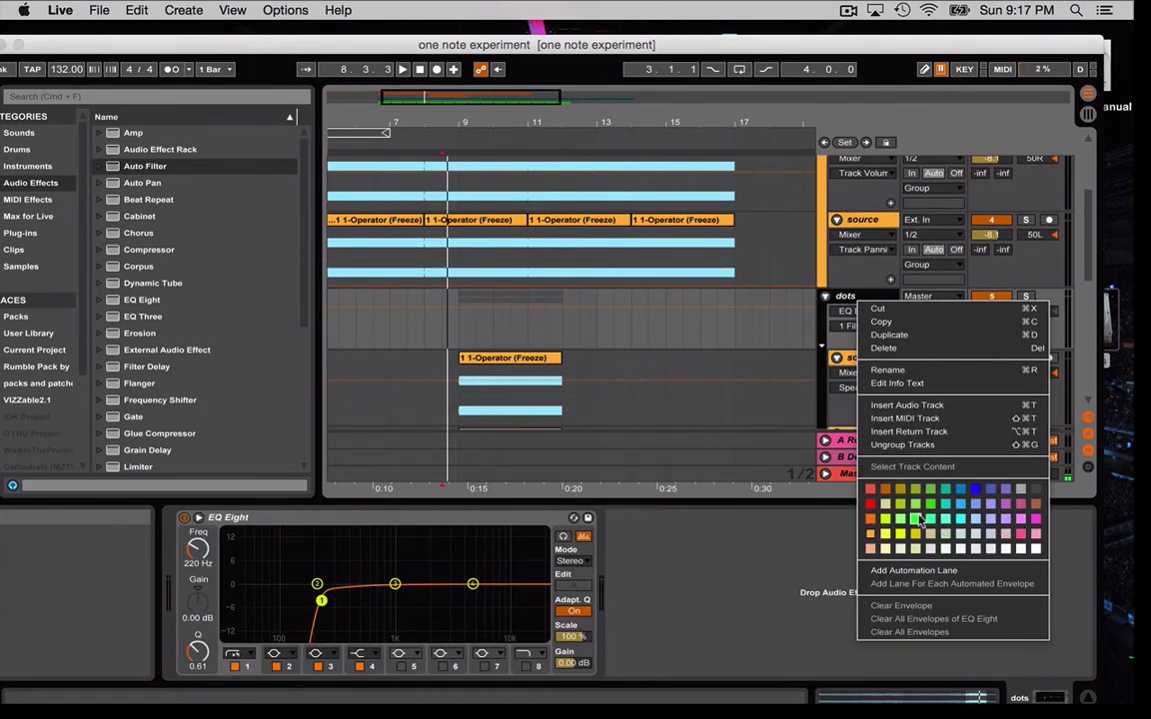
{"action": "left_click", "coordinate": [1038, 534]}
Play from 8.3.1, solo the dots group and listen to it on its own
{"action": "key", "text": "space"}
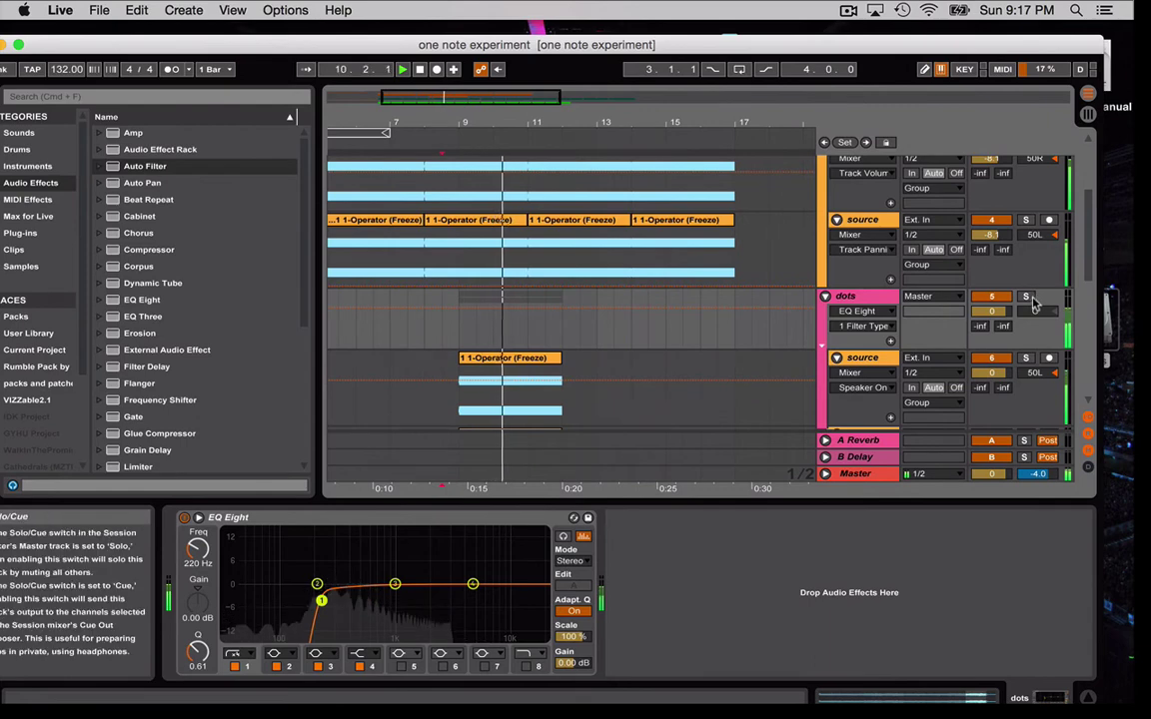
{"action": "scroll", "coordinate": [1038, 299], "scroll_direction": "down", "scroll_amount": 5}
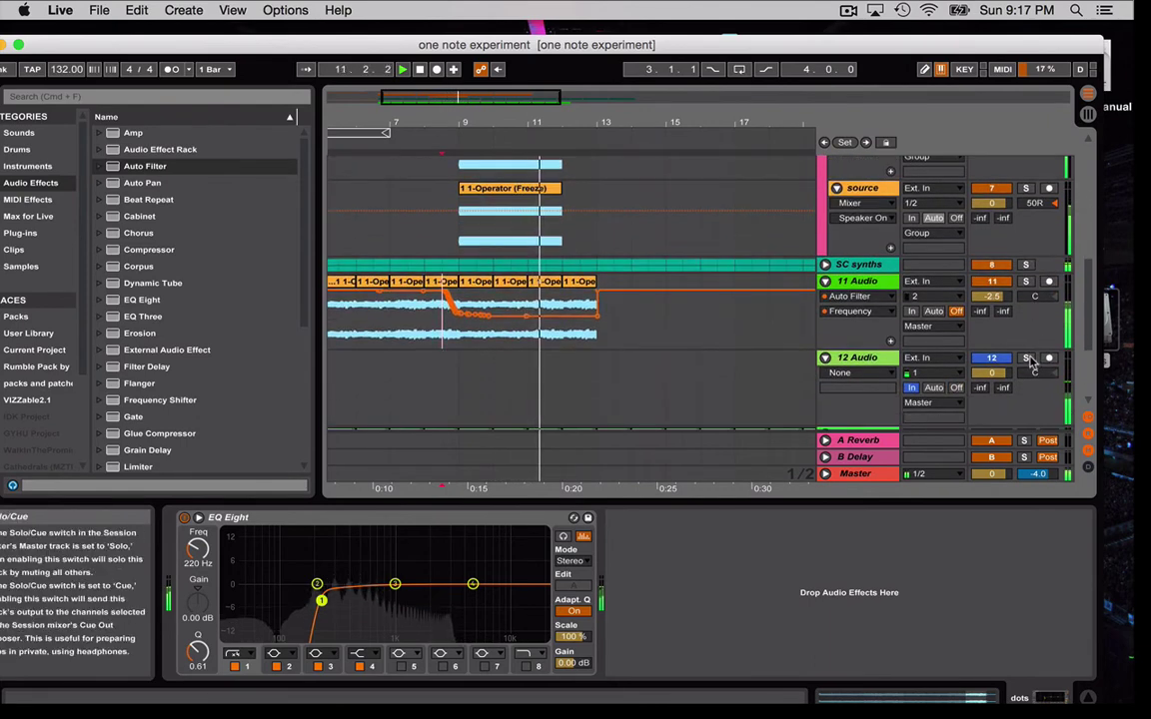
{"action": "scroll", "coordinate": [1039, 340], "scroll_direction": "up", "scroll_amount": 5}
{"action": "left_click", "coordinate": [1025, 350]}
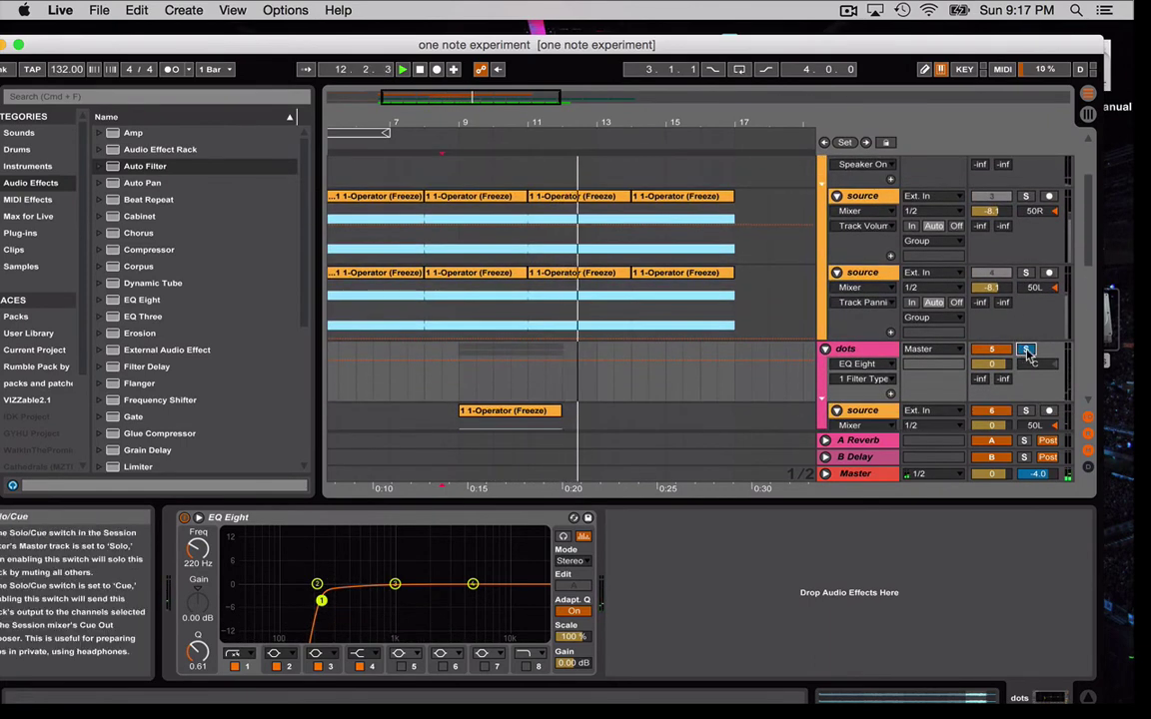
{"action": "scroll", "coordinate": [618, 305], "scroll_direction": "down", "scroll_amount": 3}
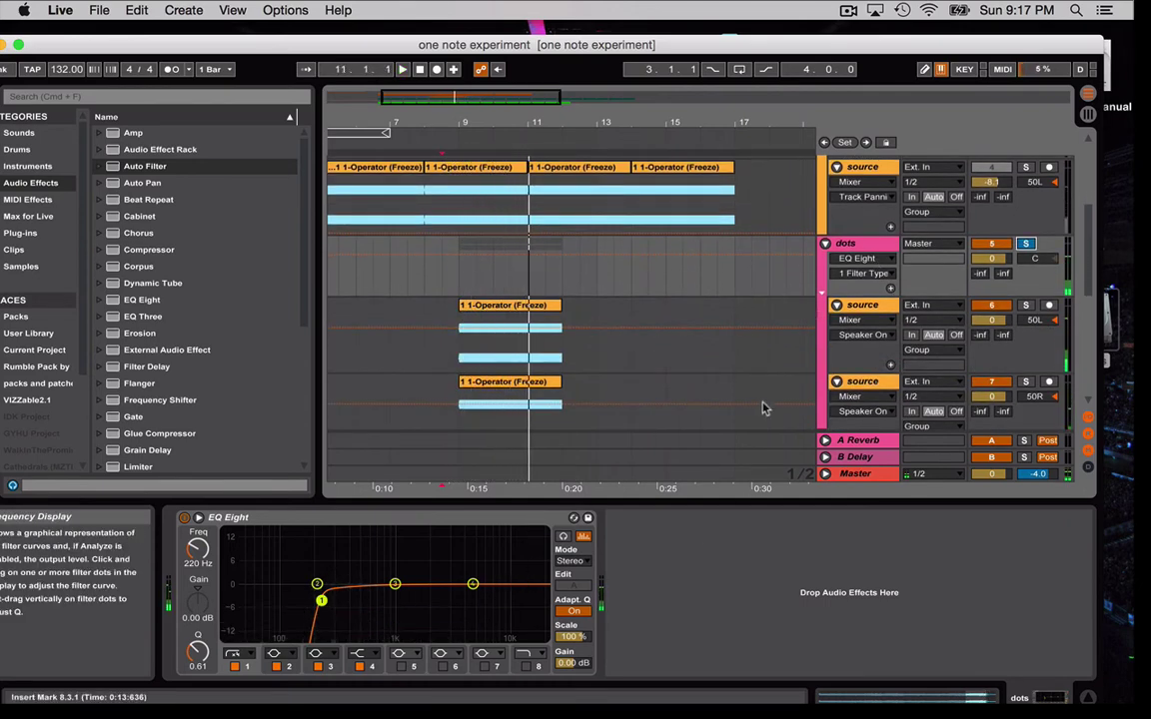
{"action": "scroll", "coordinate": [872, 317], "scroll_direction": "down", "scroll_amount": 5}
{"action": "scroll", "coordinate": [872, 317], "scroll_direction": "down", "scroll_amount": 3}
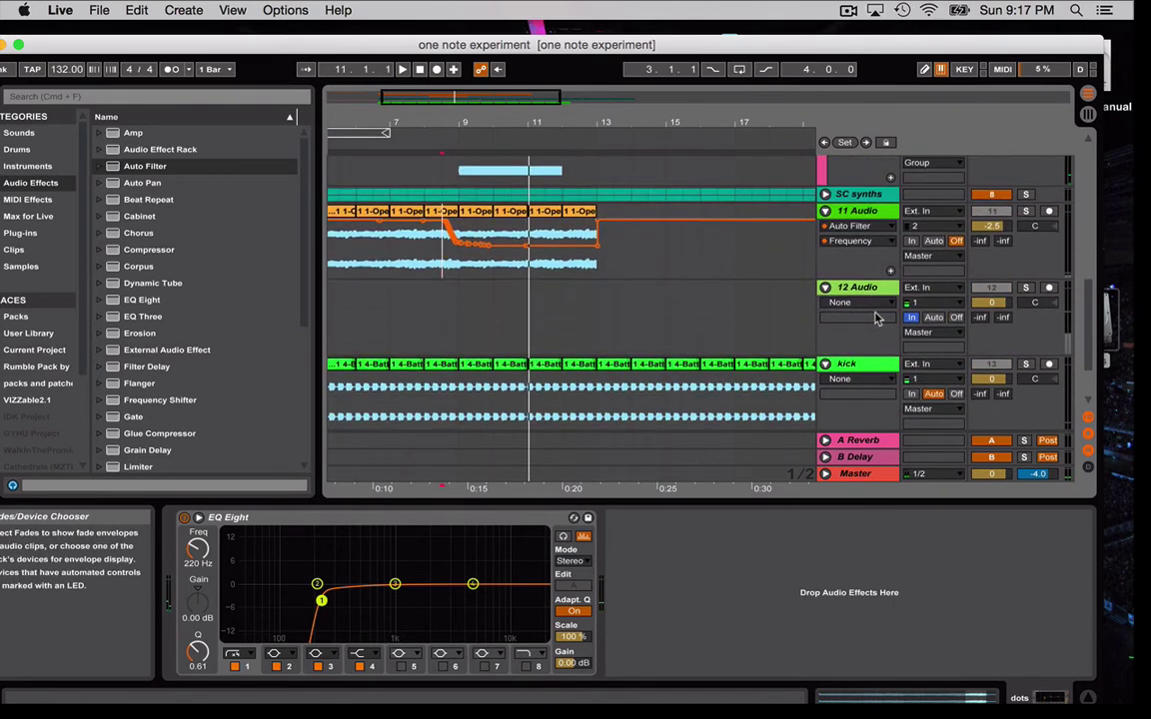
{"action": "left_click", "coordinate": [1033, 288]}
{"action": "scroll", "coordinate": [787, 287], "scroll_direction": "up", "scroll_amount": 8}
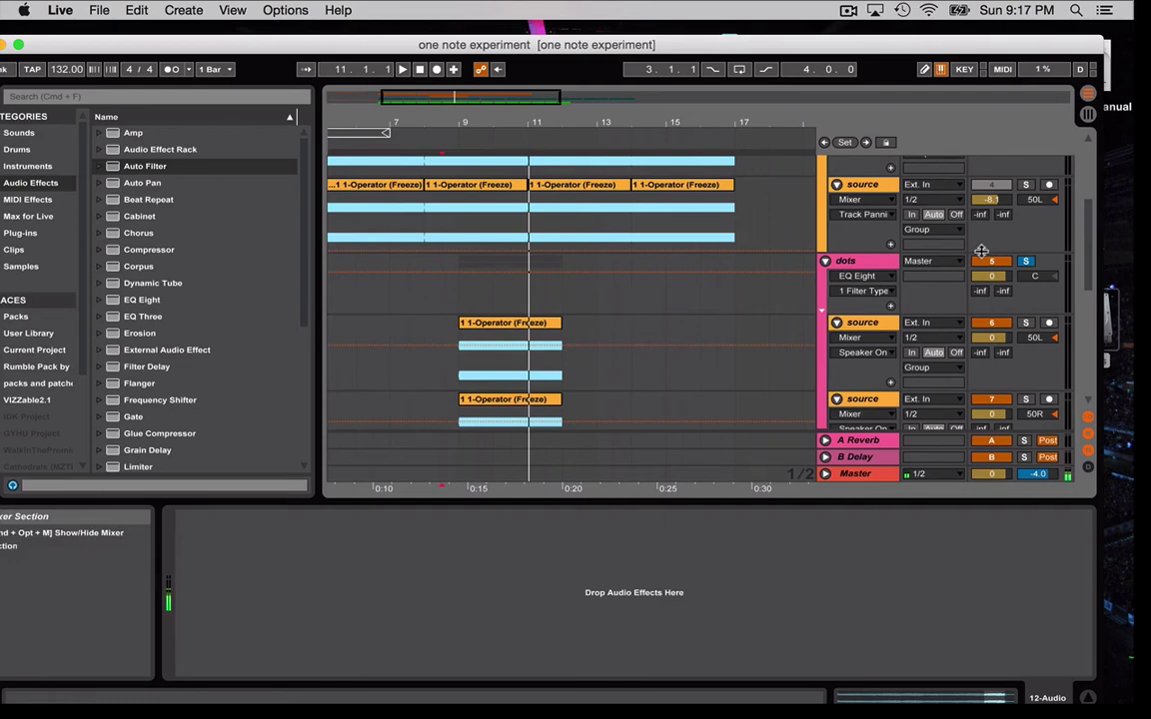
{"action": "scroll", "coordinate": [620, 329], "scroll_direction": "down", "scroll_amount": 1}
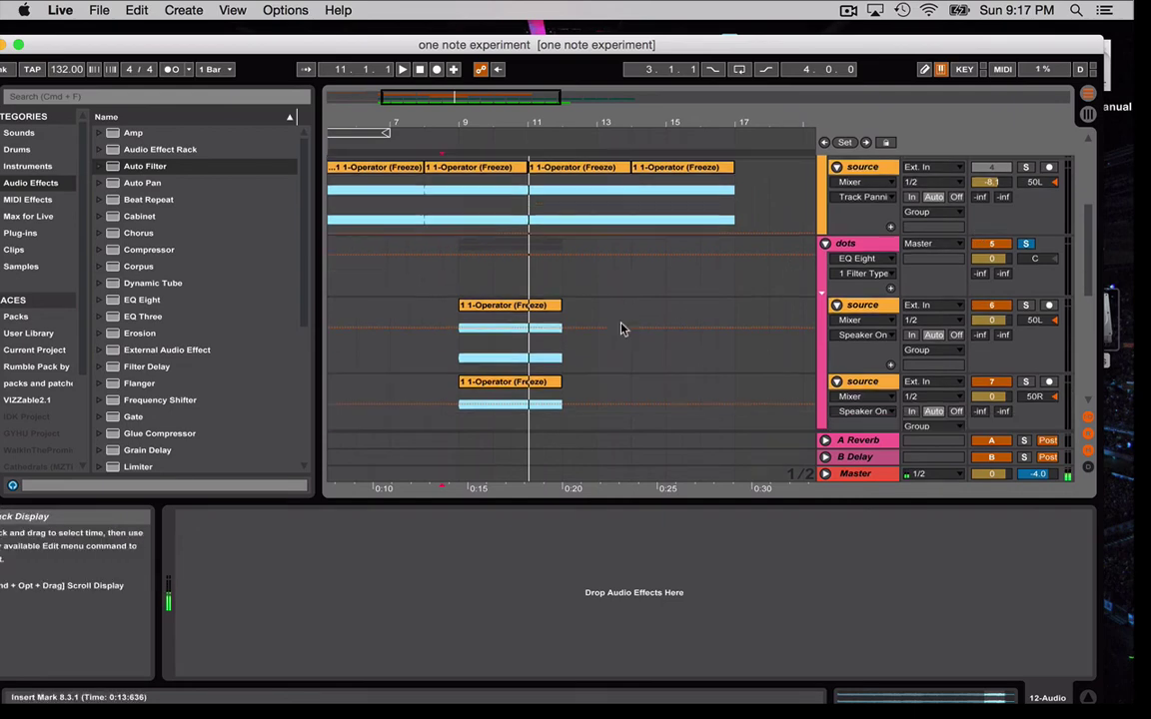
{"action": "key", "text": "space"}
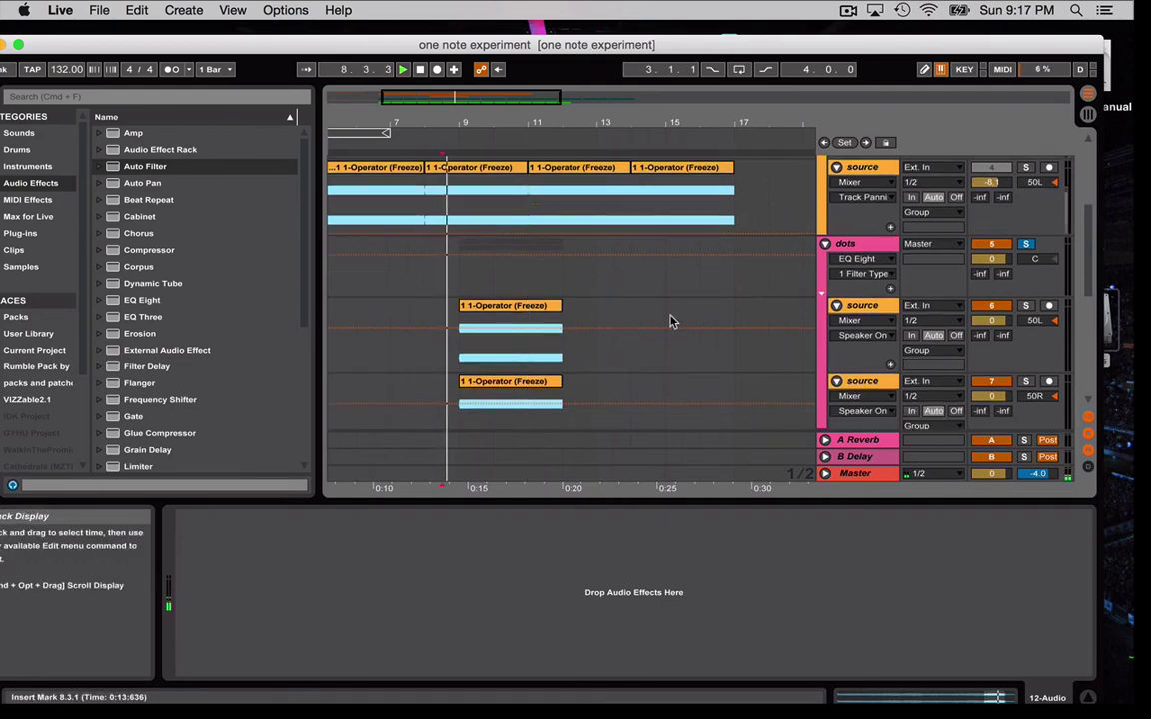
Add a second EQ Eight to the dots group, set its mode to M/S and edit the S (side) channel
{"action": "left_click", "coordinate": [875, 244]}
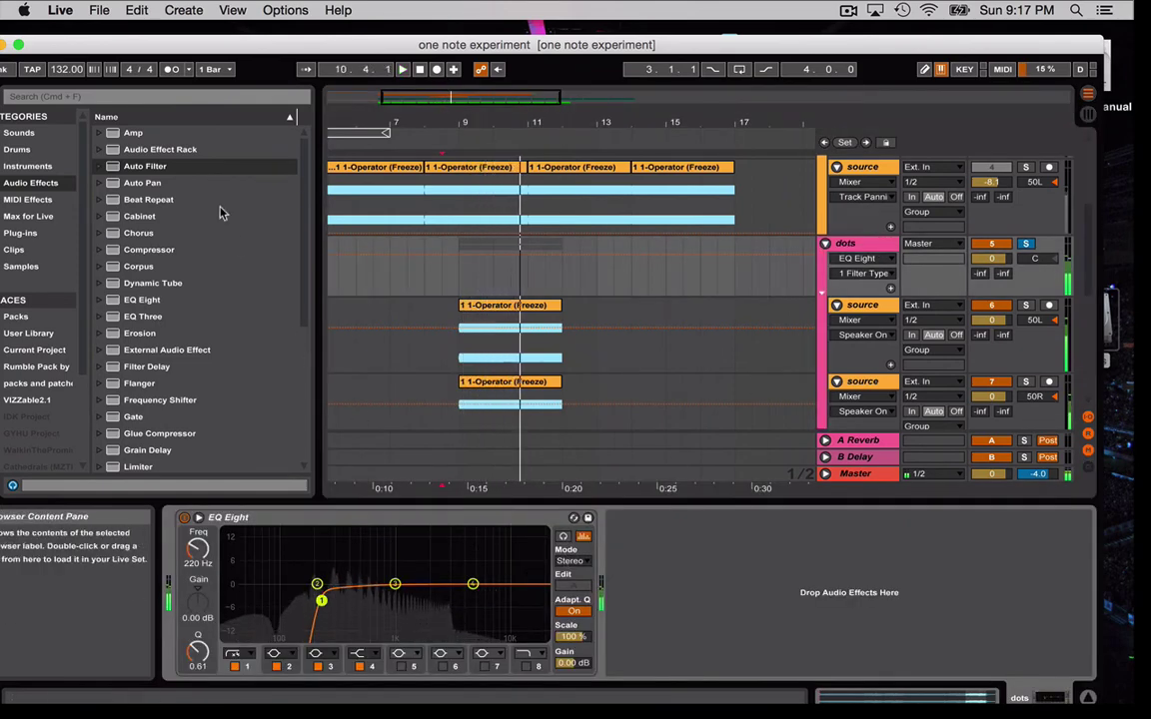
{"action": "left_click_drag", "start_coordinate": [135, 299], "coordinate": [851, 571]}
{"action": "left_click", "coordinate": [999, 562]}
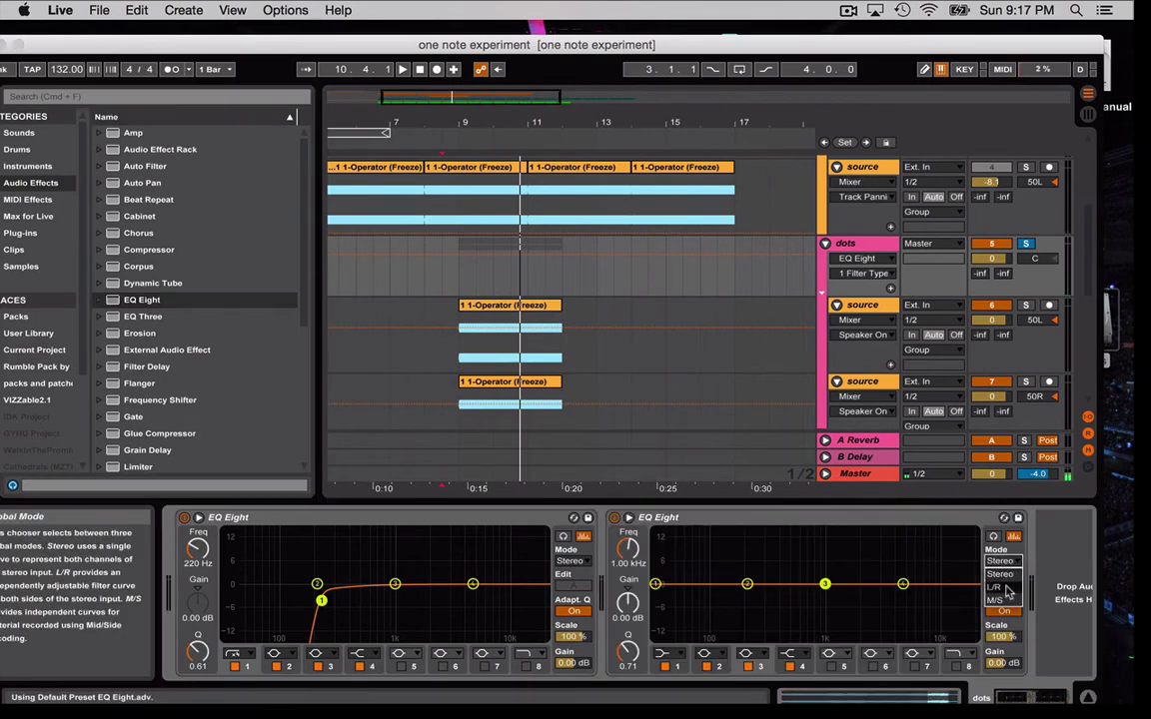
{"action": "left_click", "coordinate": [1004, 587]}
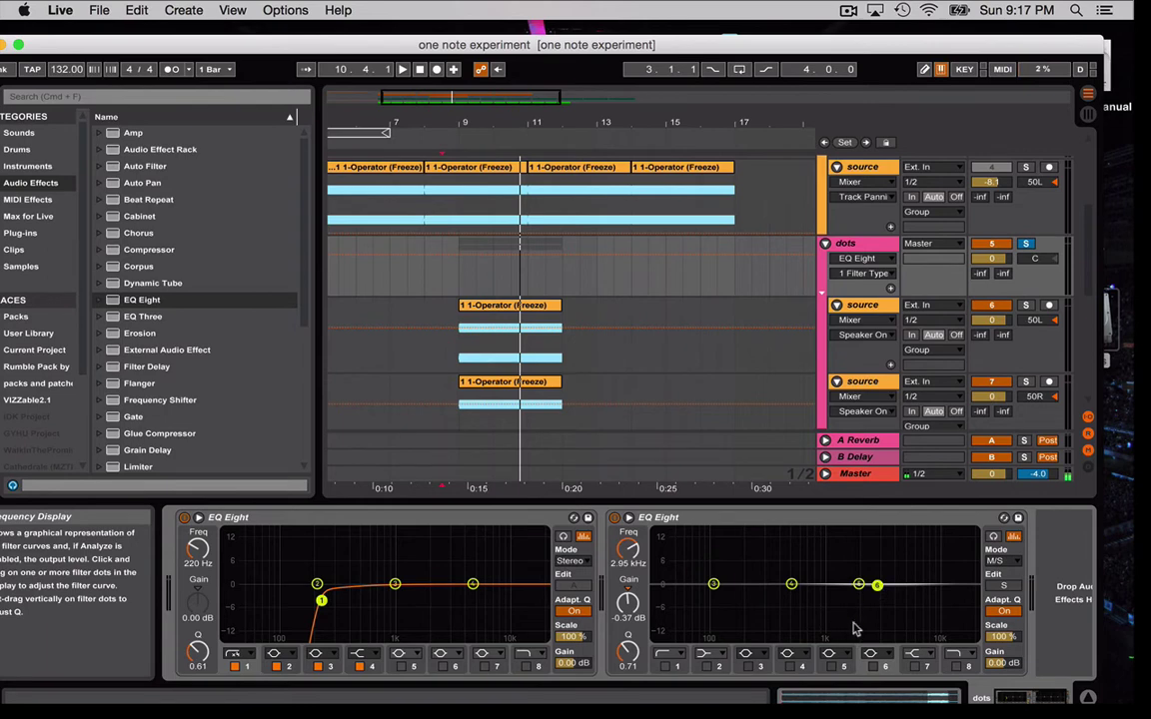
Set filters 5 and 6 of the second EQ Eight's side channel to the high shelf shape
{"action": "left_click", "coordinate": [828, 653]}
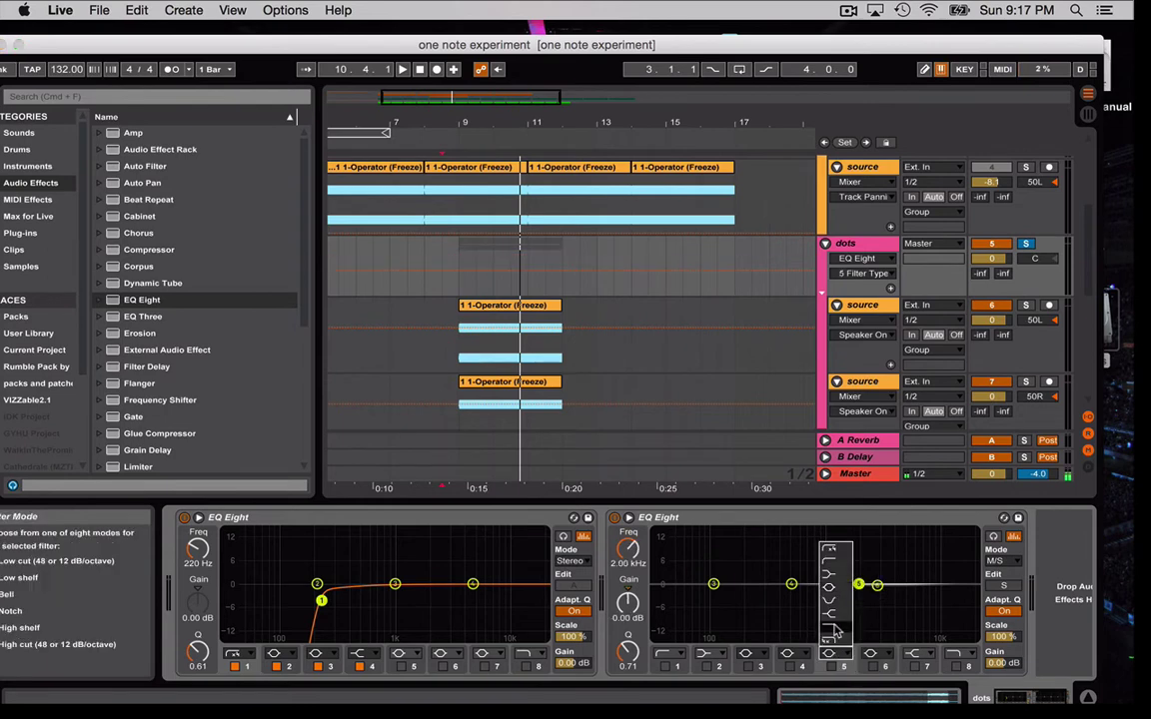
{"action": "left_click", "coordinate": [835, 623]}
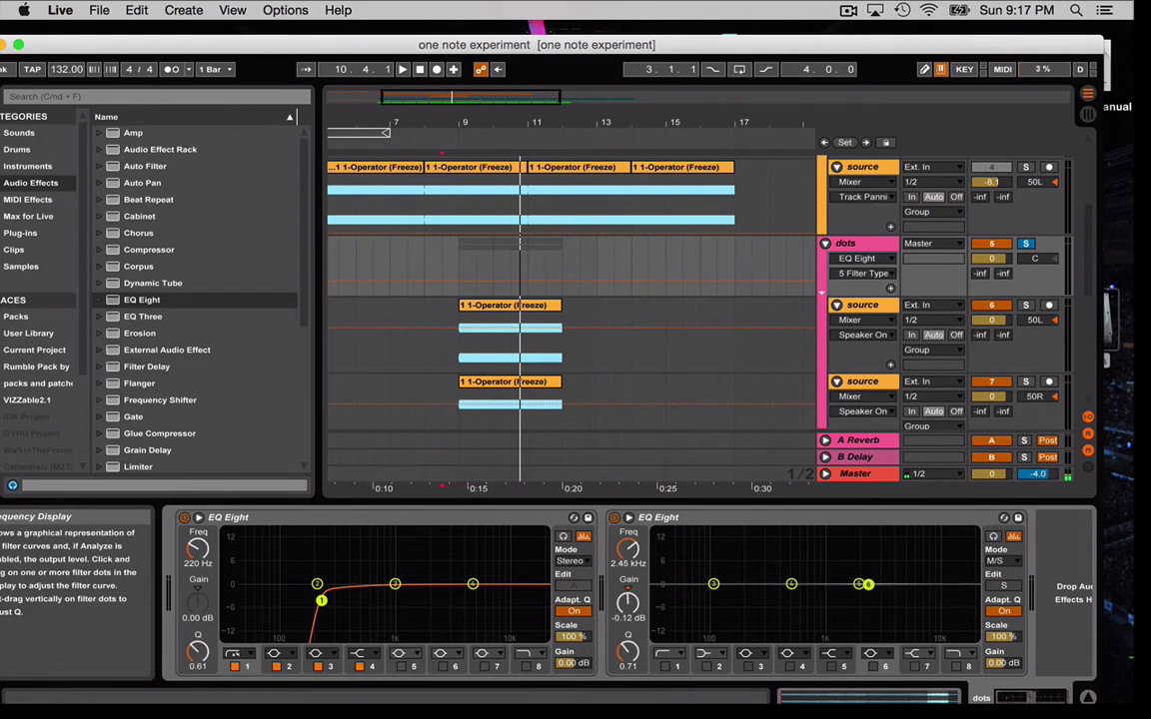
{"action": "left_click", "coordinate": [872, 651]}
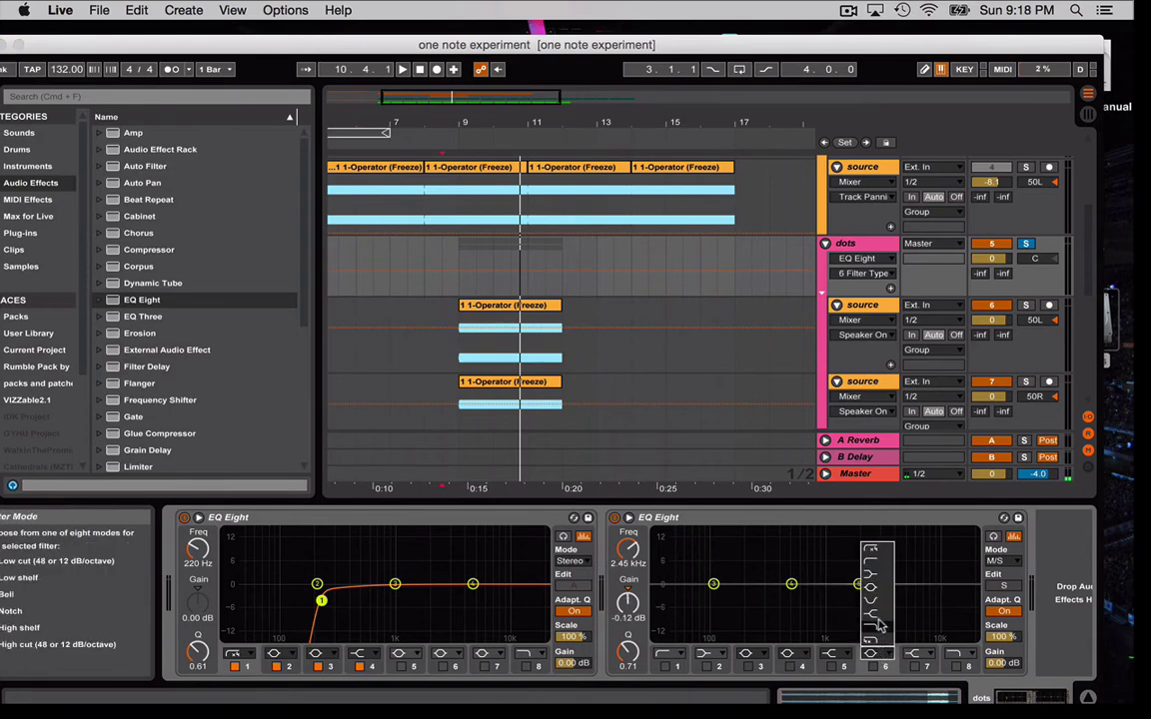
{"action": "left_click", "coordinate": [875, 613]}
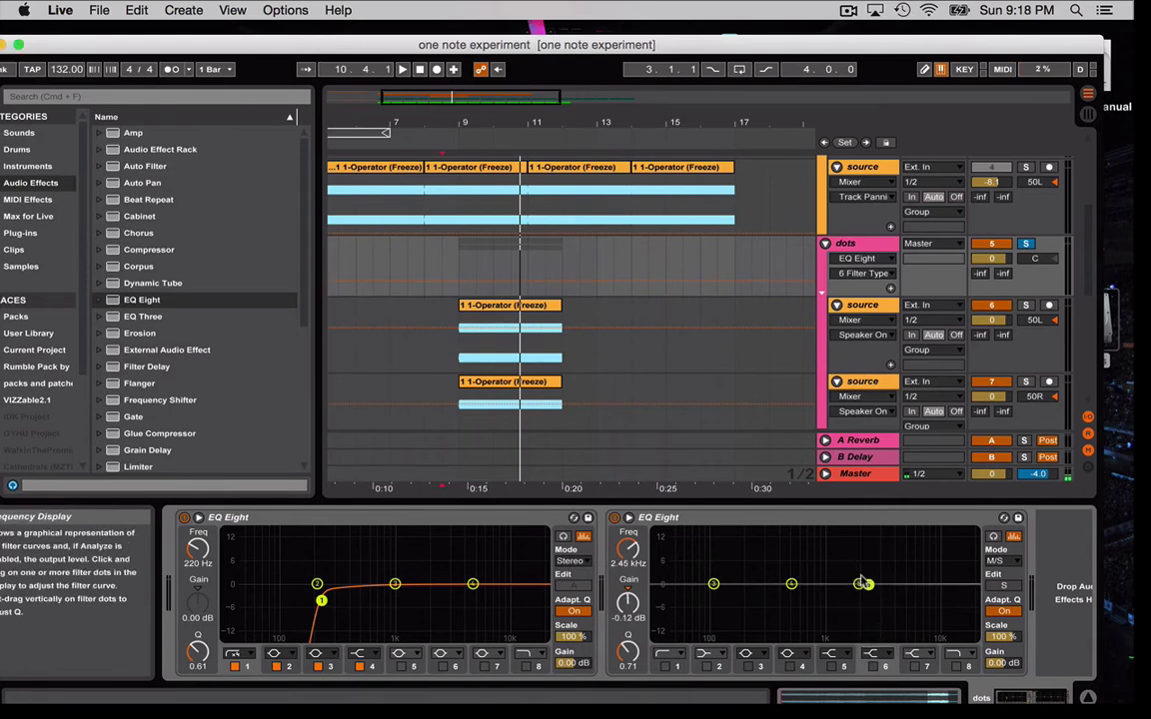
Set filter 6 of the second EQ Eight to 1.16 kHz and 8.06 dB, and toggle the device to compare
{"action": "key", "text": "space"}
{"action": "left_click_drag", "start_coordinate": [834, 563], "coordinate": [833, 560]}
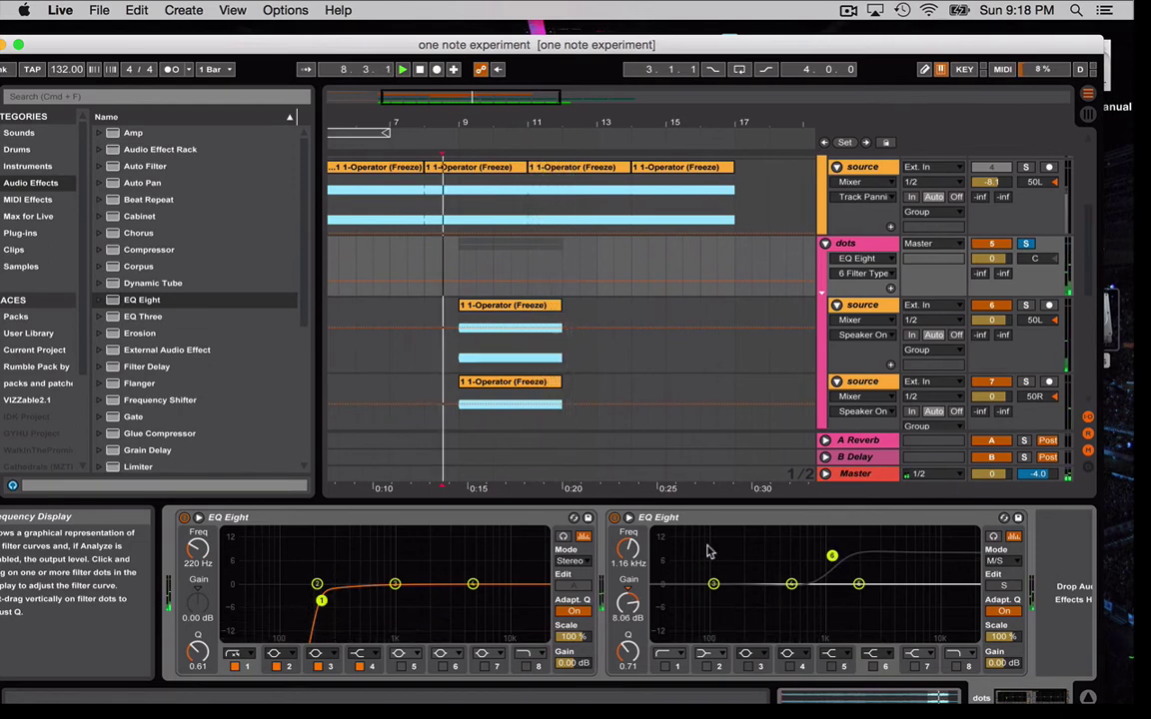
{"action": "left_click", "coordinate": [614, 518]}
{"action": "left_click", "coordinate": [614, 517]}
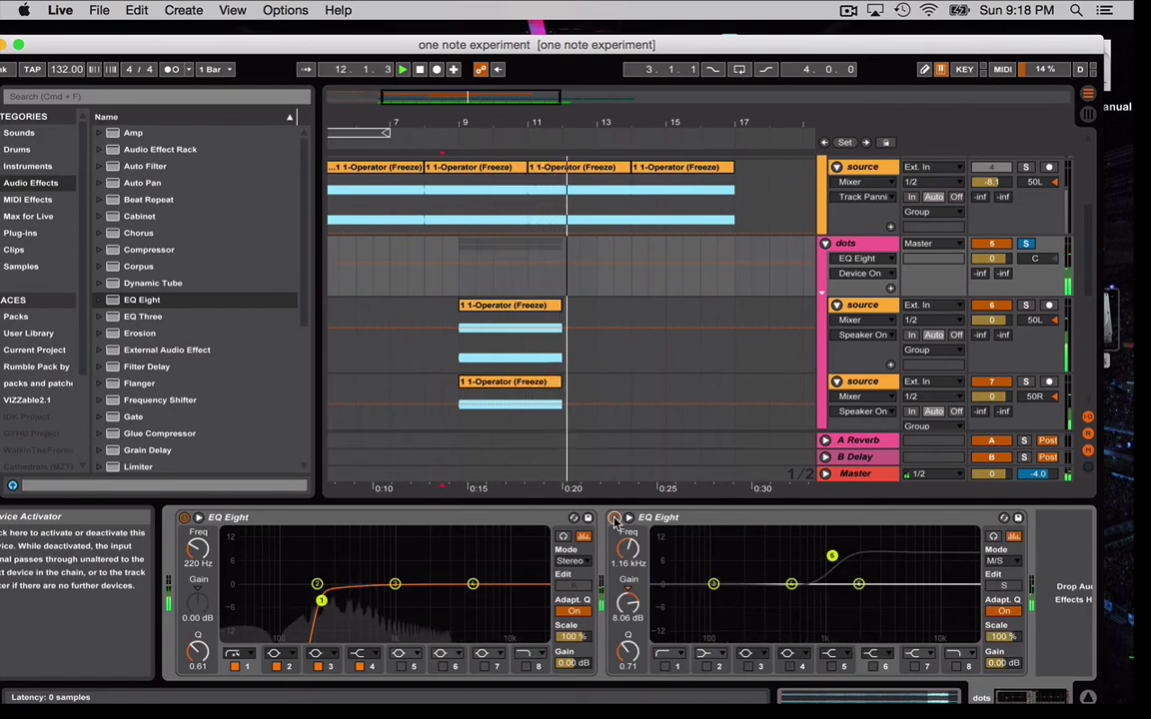
Unsolo the dots group and play the full mix from 8.3.1
{"action": "left_click", "coordinate": [1024, 244]}
{"action": "key", "text": "space"}
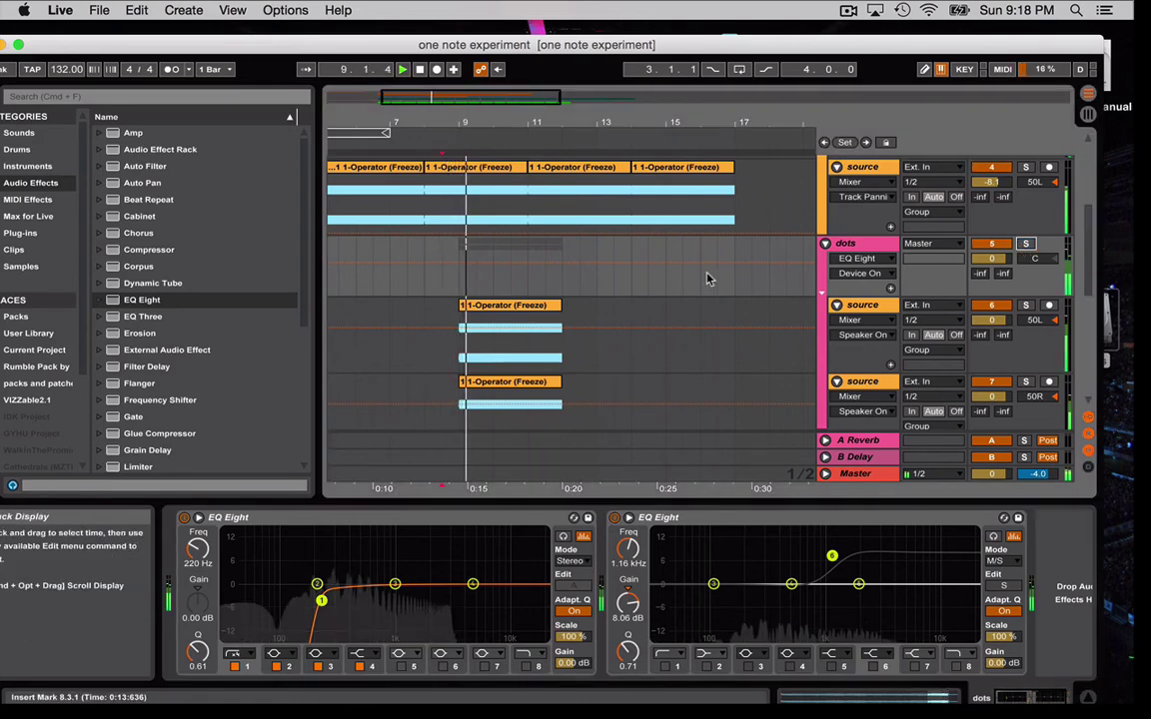
{"action": "scroll", "coordinate": [616, 331], "scroll_direction": "down", "scroll_amount": 5}
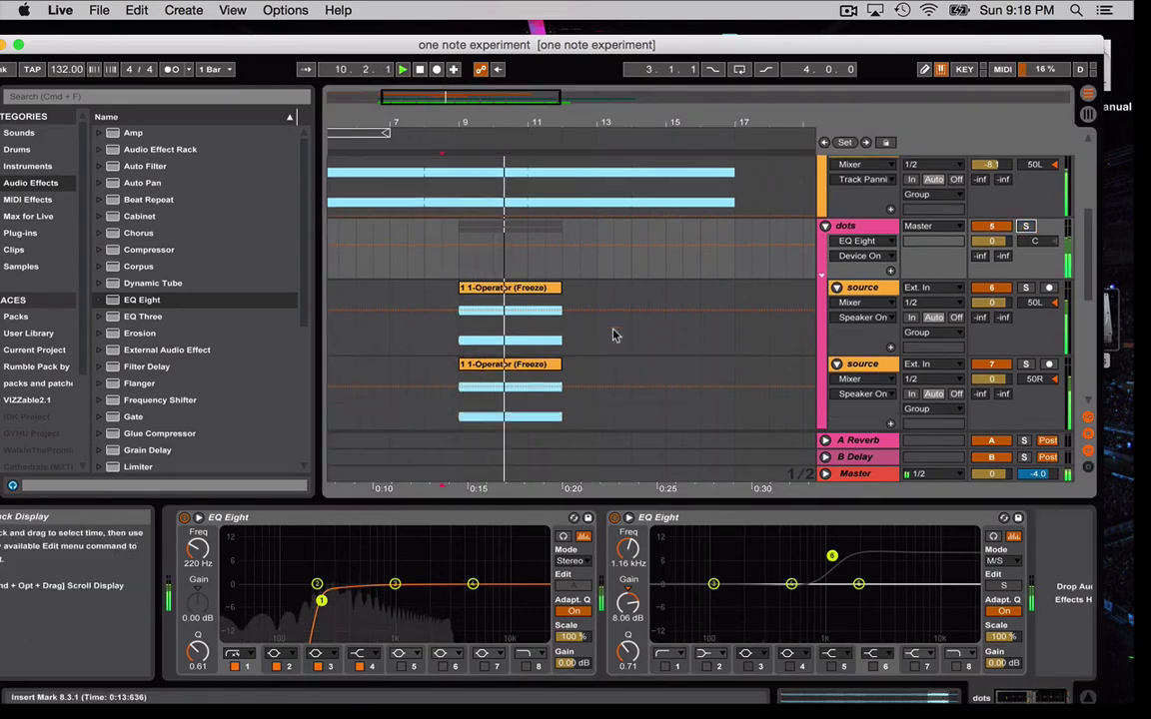
Copy the Auto Filter from the 11 Audio track and add it after the Glue Compressor on the SC synths group
{"action": "scroll", "coordinate": [614, 336], "scroll_direction": "down", "scroll_amount": 1}
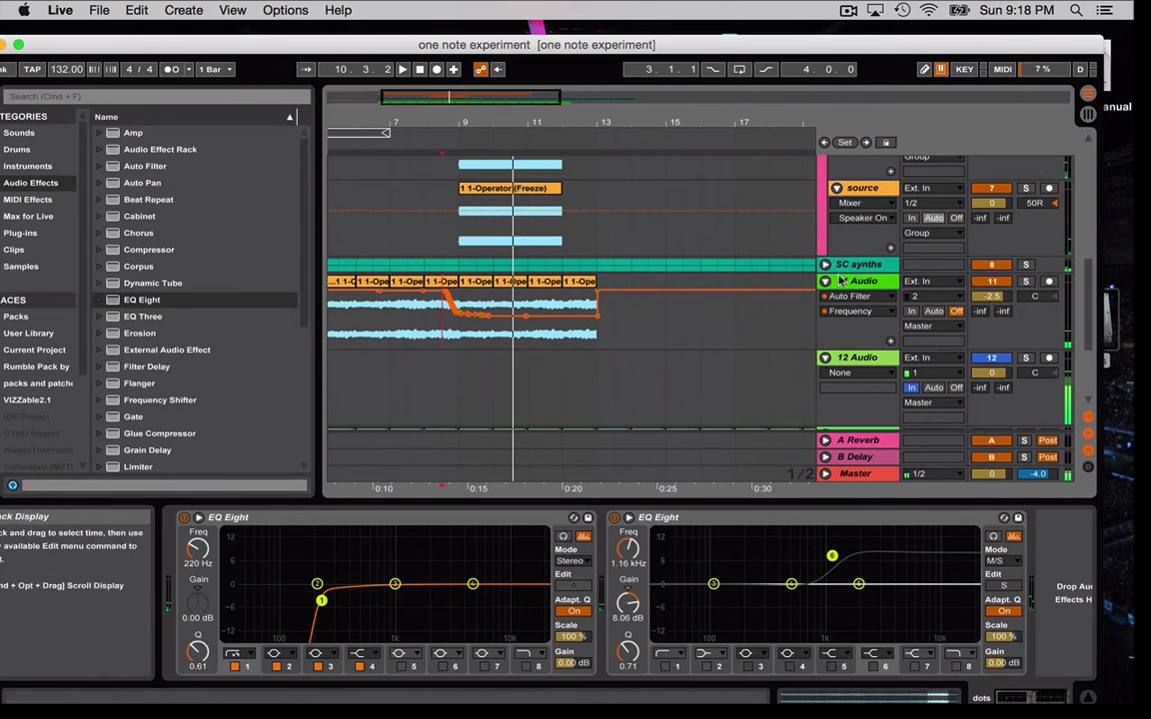
{"action": "left_click", "coordinate": [856, 285]}
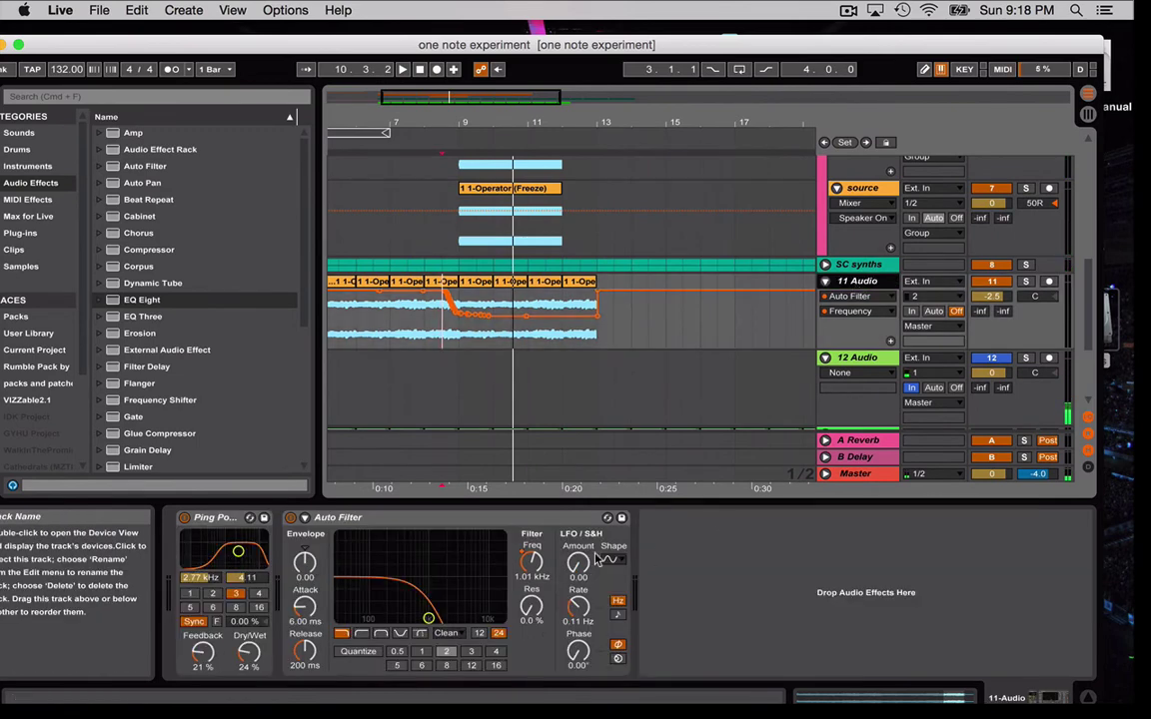
{"action": "scroll", "coordinate": [624, 426], "scroll_direction": "up", "scroll_amount": 3}
{"action": "scroll", "coordinate": [612, 323], "scroll_direction": "up", "scroll_amount": 8}
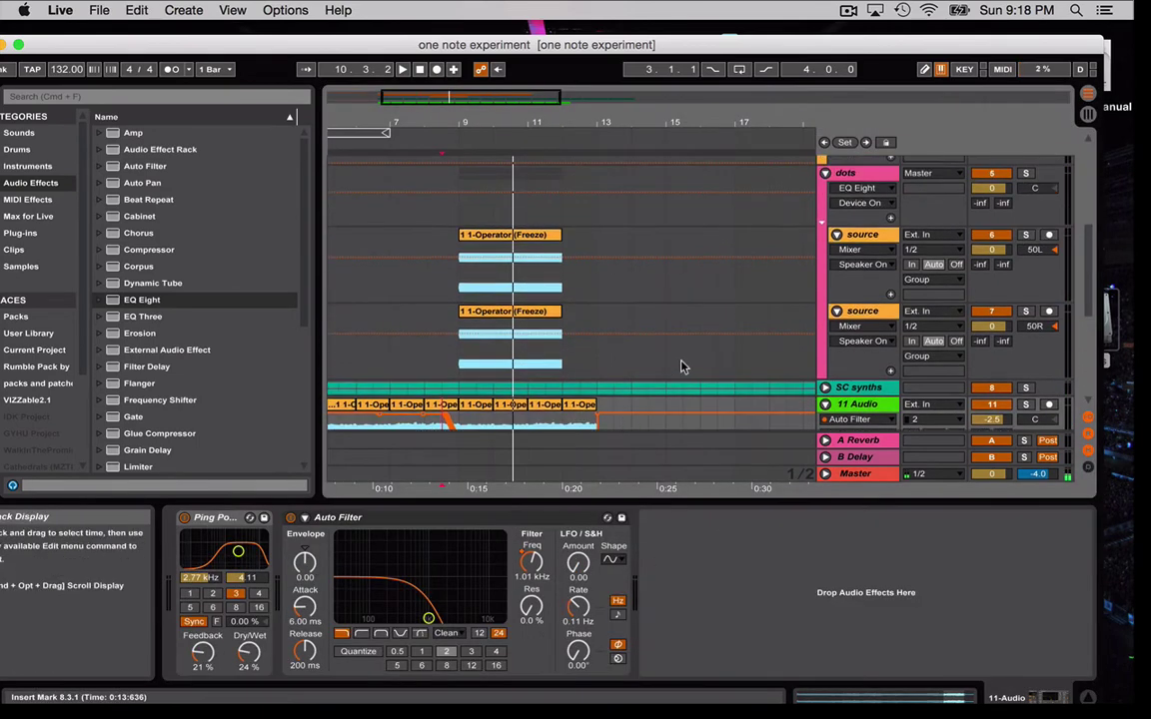
{"action": "scroll", "coordinate": [784, 327], "scroll_direction": "down", "scroll_amount": 8}
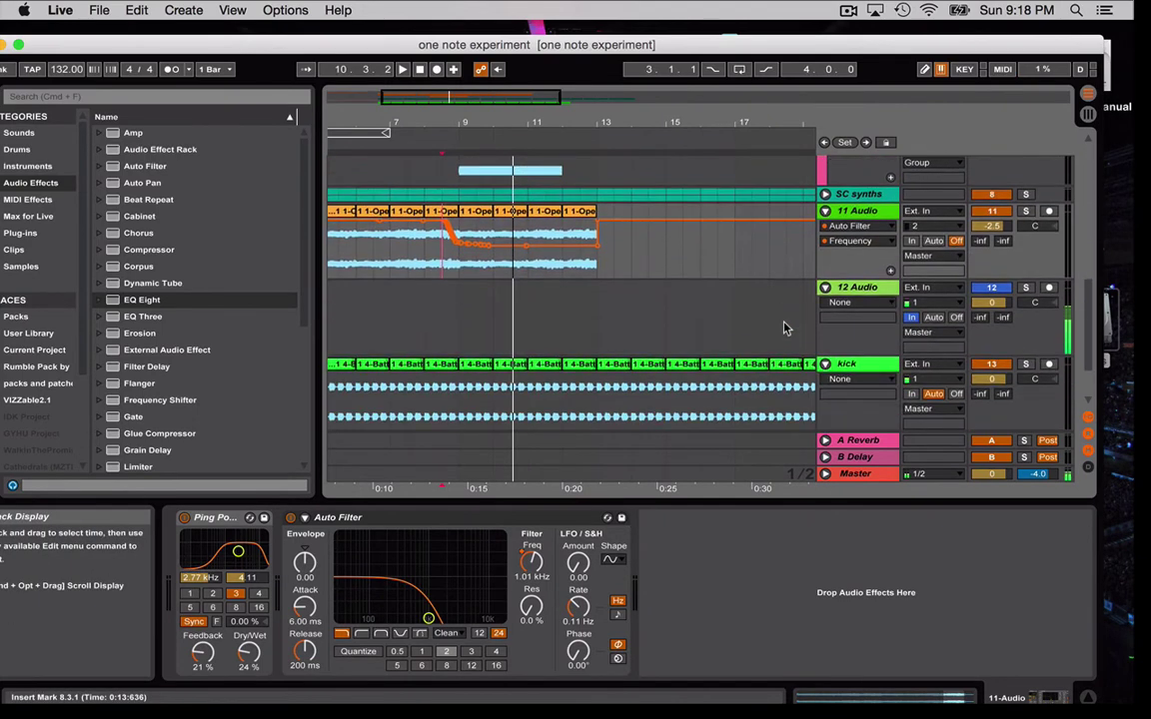
{"action": "left_click", "coordinate": [825, 194]}
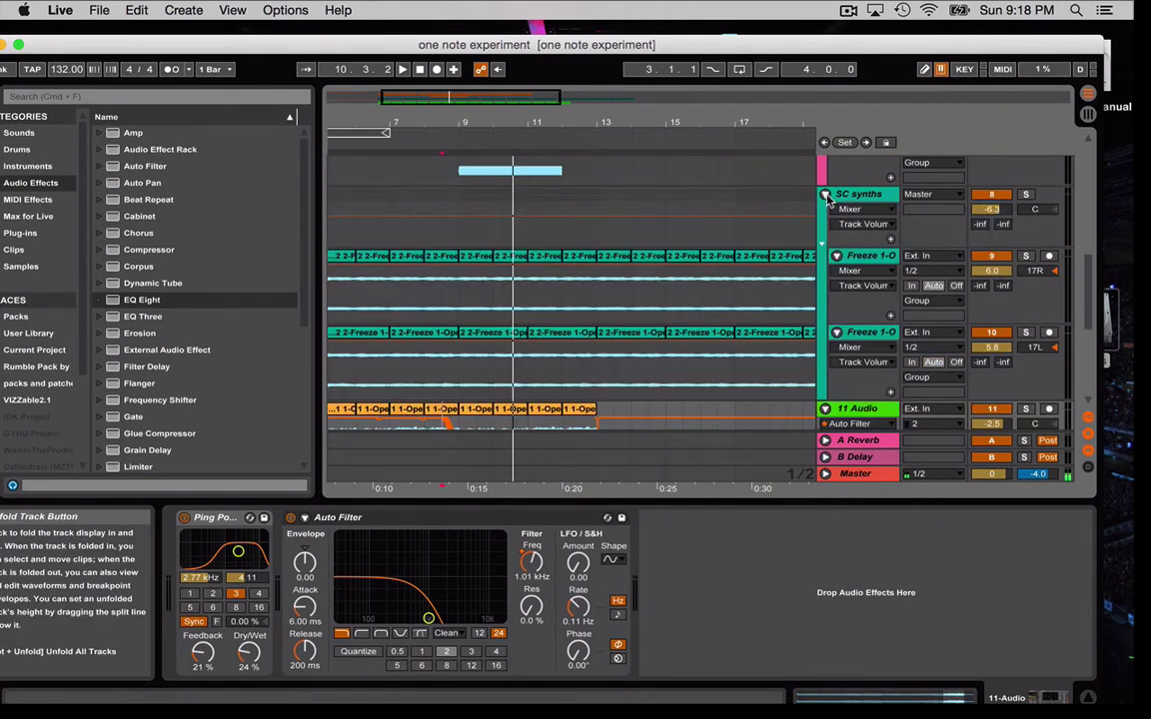
{"action": "left_click", "coordinate": [851, 197]}
{"action": "left_click", "coordinate": [891, 569]}
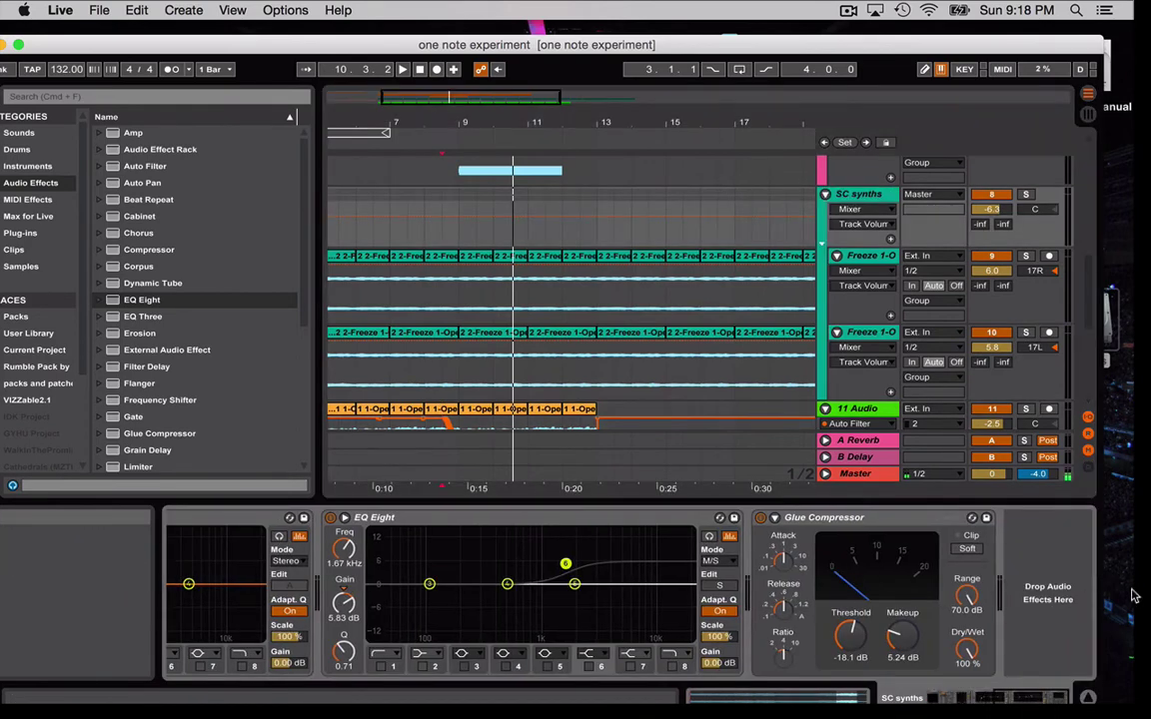
{"action": "key", "text": "super+v"}
Audition the SC synths Auto Filter during playback and set its cutoff frequency to 19.9 kHz
{"action": "key", "text": "space"}
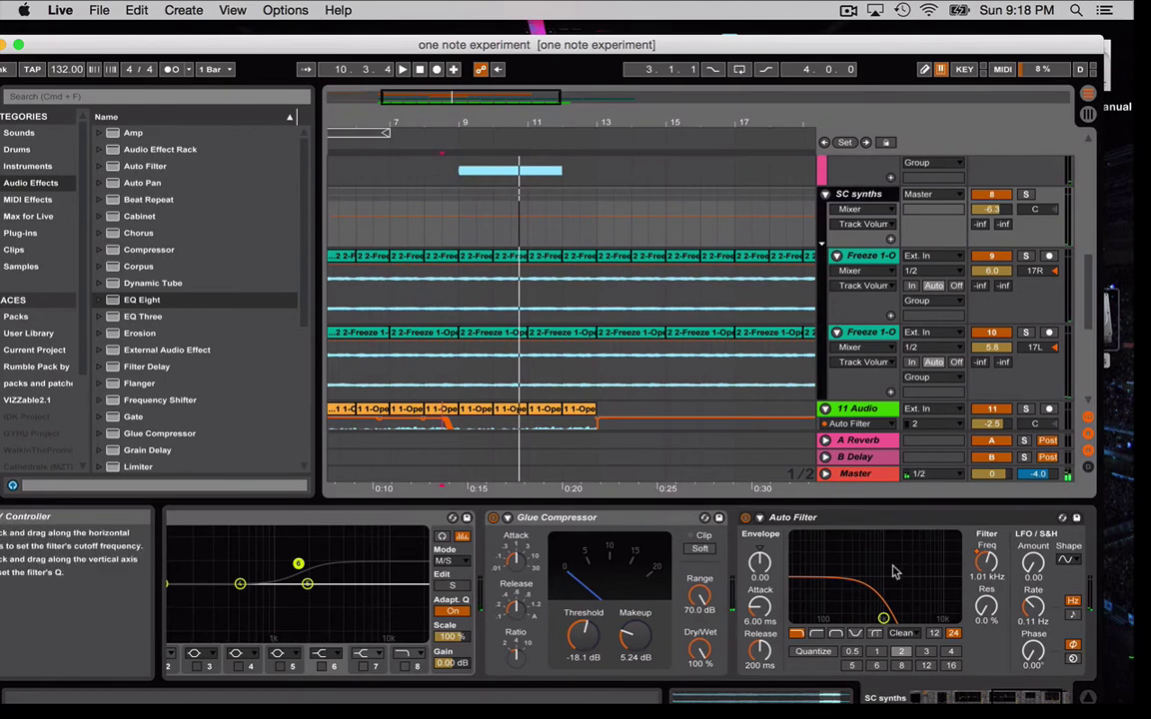
{"action": "left_click", "coordinate": [884, 616]}
{"action": "key", "text": "space"}
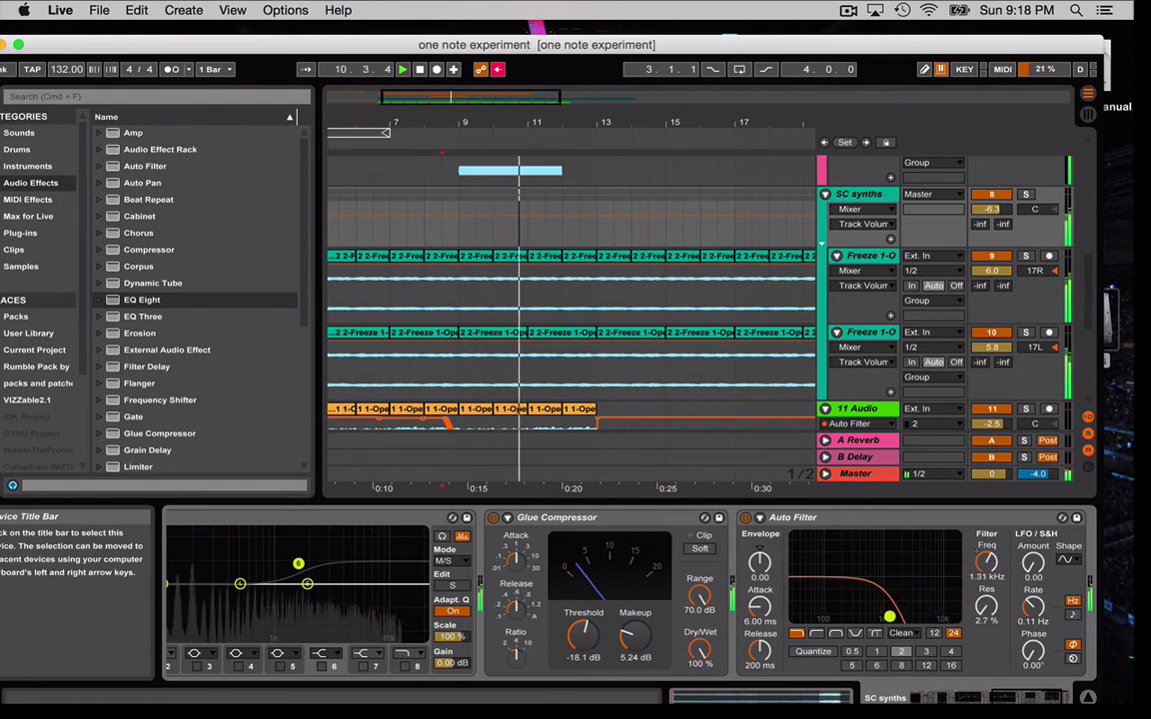
{"action": "left_click_drag", "start_coordinate": [889, 617], "coordinate": [955, 616]}
{"action": "key", "text": "space"}
Record SC synths filter automation starting at 6.3.1, sweeping the Auto Filter cutoff from 19.9 kHz down to about 944 Hz
{"action": "scroll", "coordinate": [539, 287], "scroll_direction": "left", "scroll_amount": 3}
{"action": "left_click", "coordinate": [451, 296]}
{"action": "key", "text": "space"}
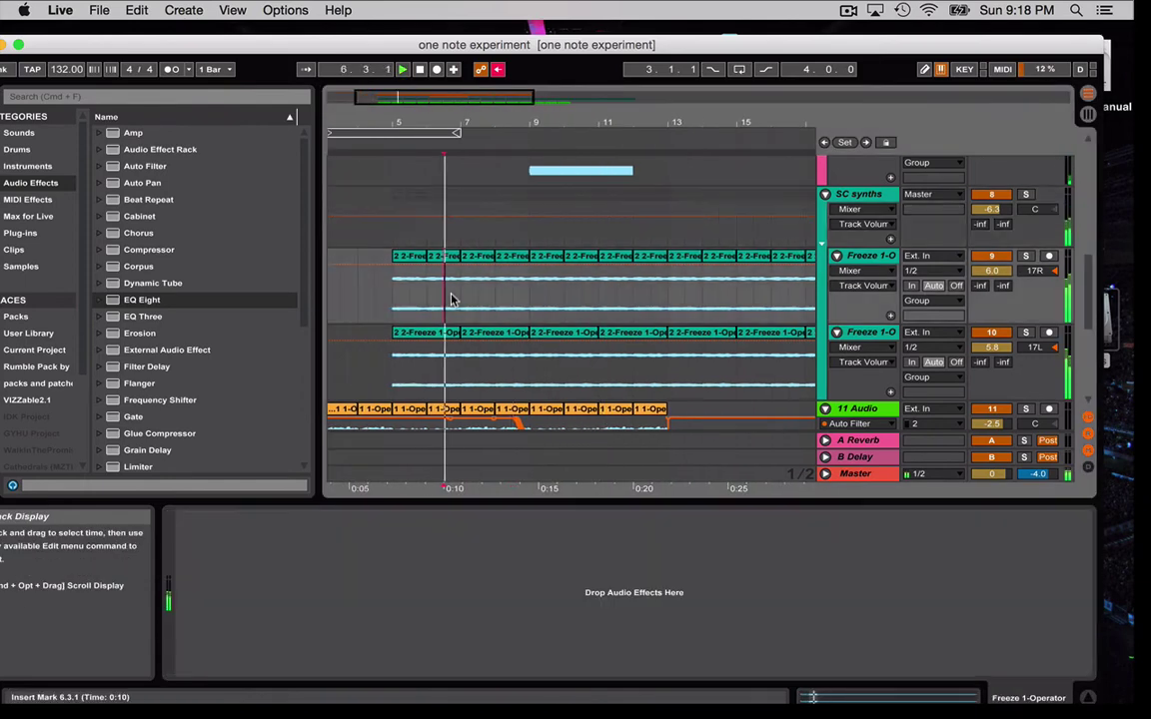
{"action": "left_click", "coordinate": [436, 69]}
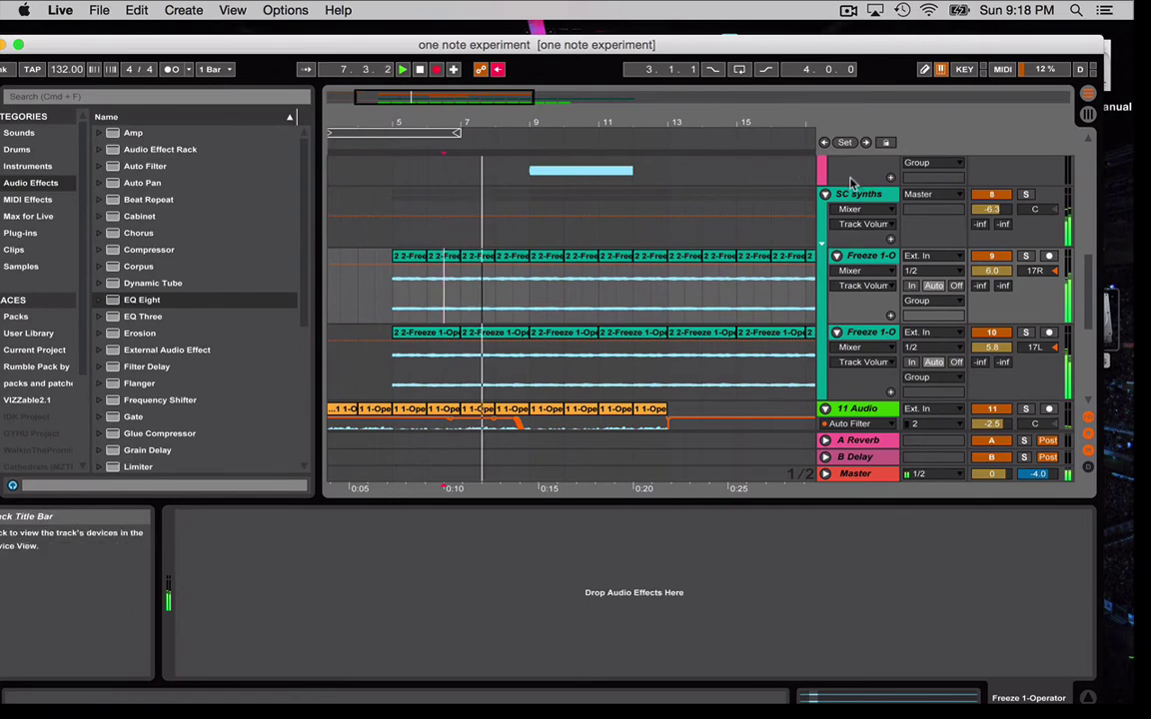
{"action": "left_click", "coordinate": [855, 193]}
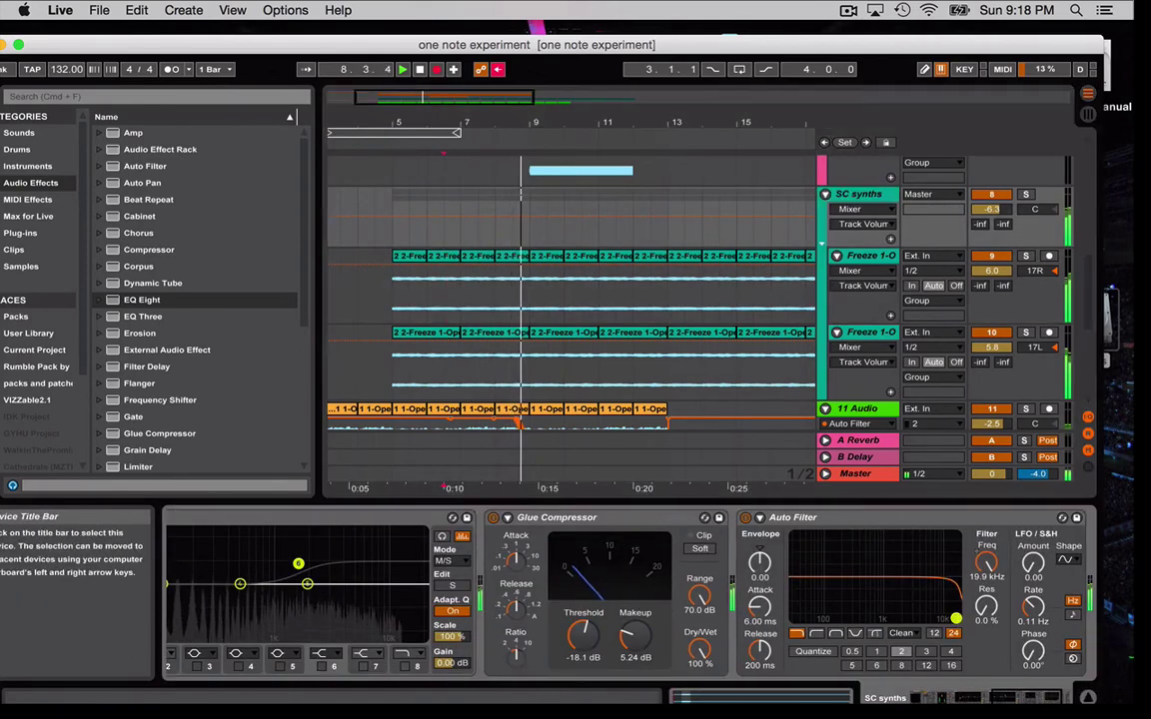
{"action": "left_click_drag", "start_coordinate": [956, 618], "coordinate": [885, 613]}
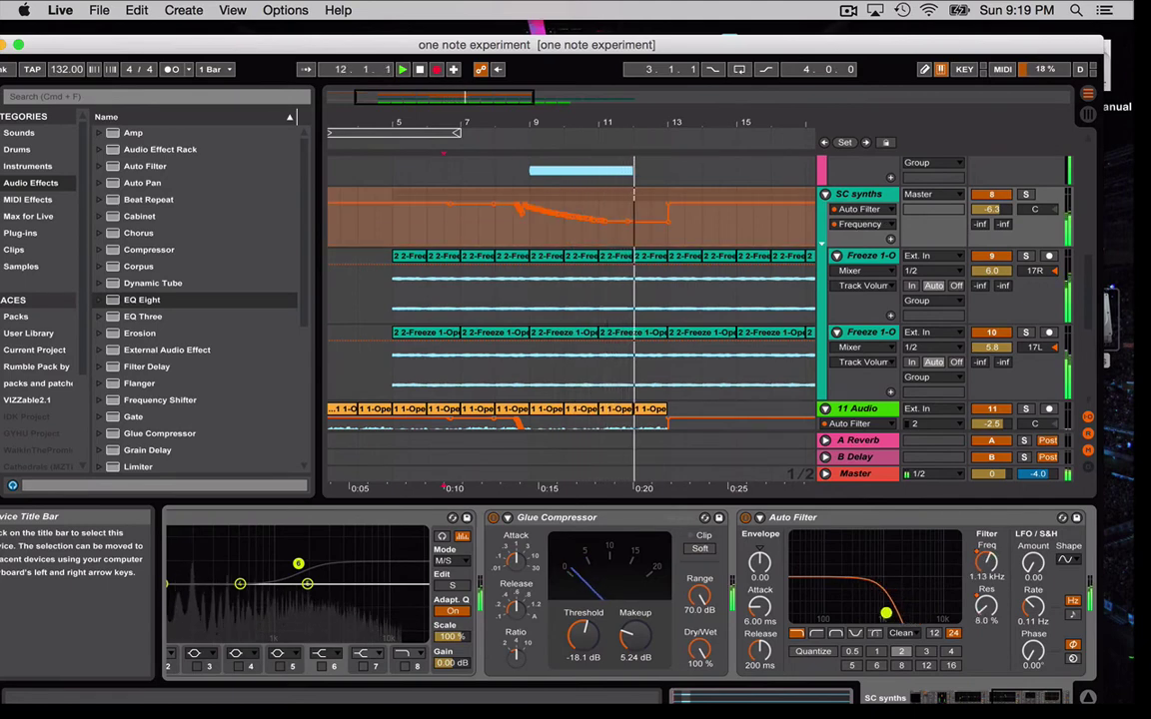
{"action": "key", "text": "space"}
Duplicate the clips on both source tracks of the dots group three times and play the result from 8.3.1
{"action": "scroll", "coordinate": [600, 249], "scroll_direction": "up", "scroll_amount": 4}
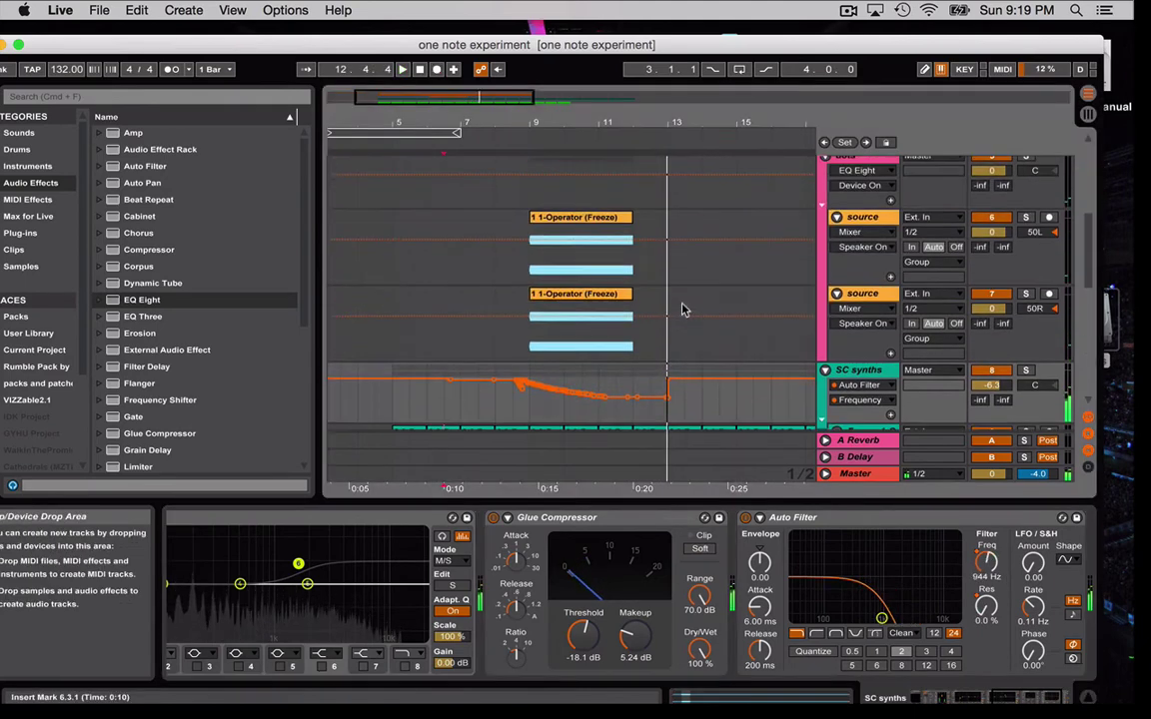
{"action": "left_click", "coordinate": [611, 232]}
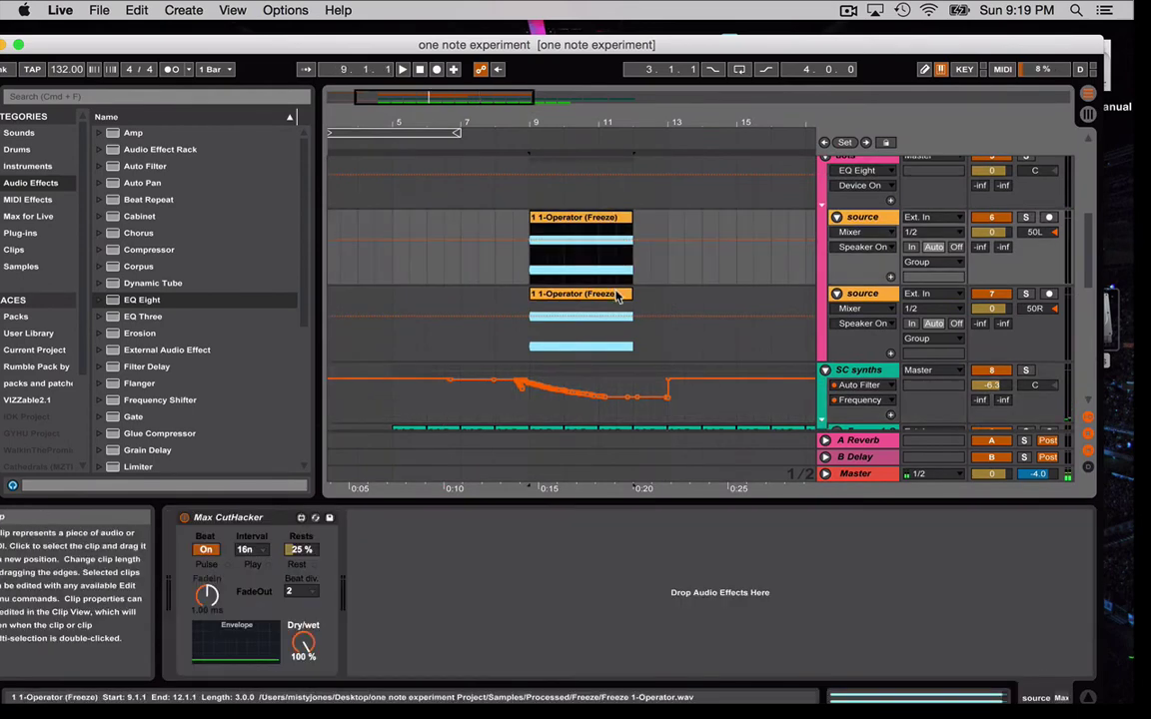
{"action": "left_click", "coordinate": [617, 294], "text": "shift"}
{"action": "key", "text": "super+d"}
{"action": "key", "text": "super+d"}
{"action": "key", "text": "super+d"}
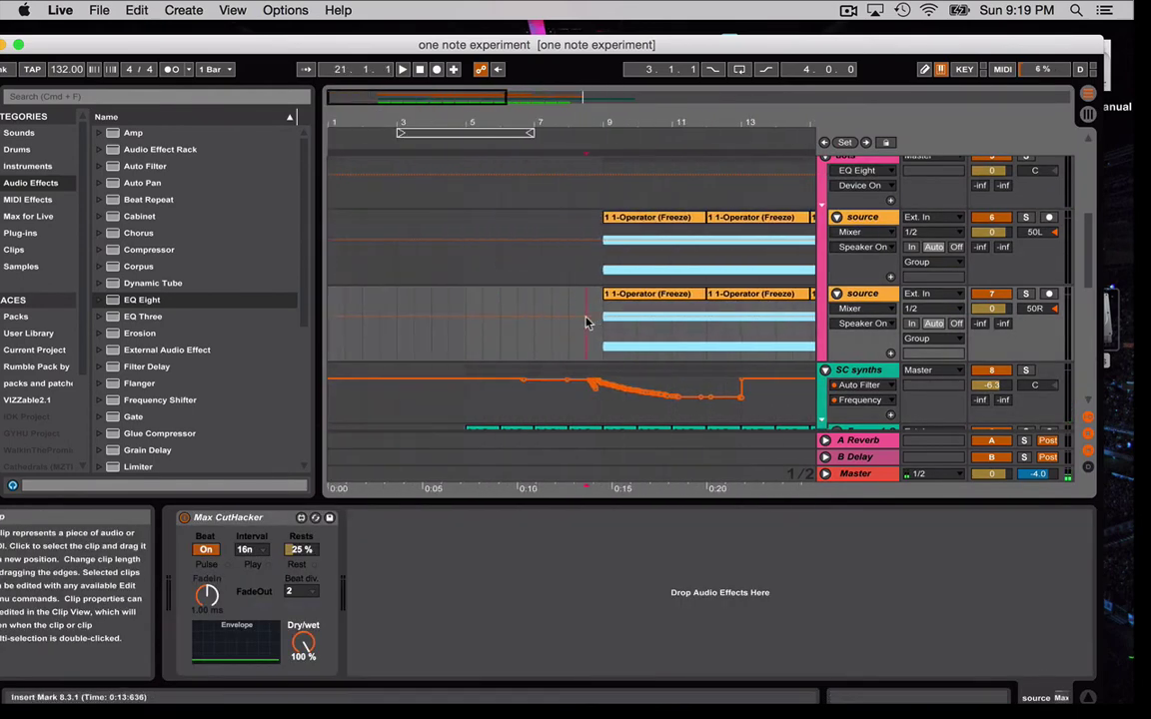
{"action": "key", "text": "space"}
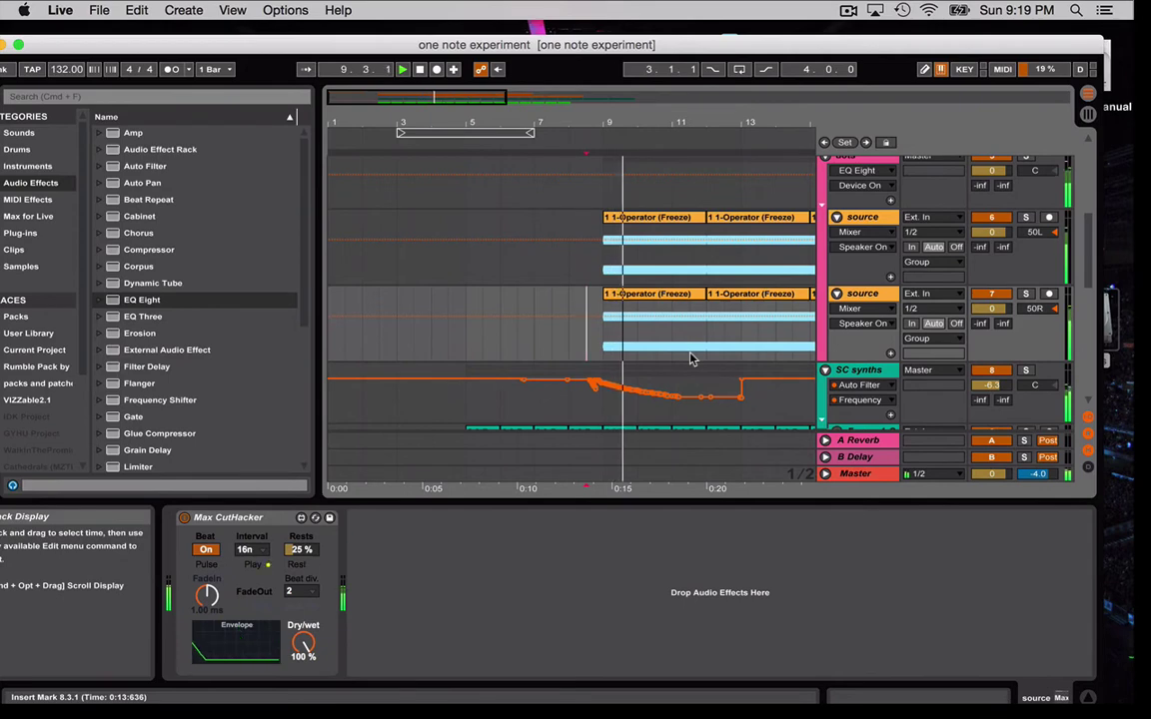
{"action": "scroll", "coordinate": [692, 358], "scroll_direction": "down", "scroll_amount": 3}
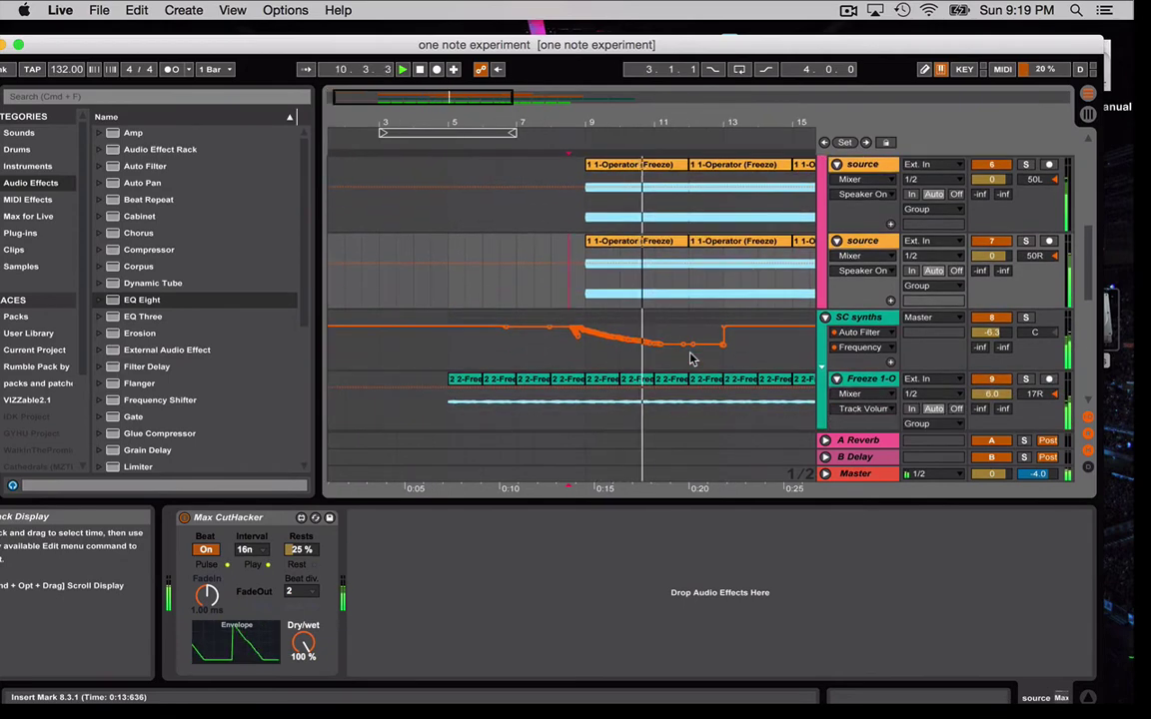
{"action": "key", "text": "space"}
{"action": "left_click", "coordinate": [859, 301]}
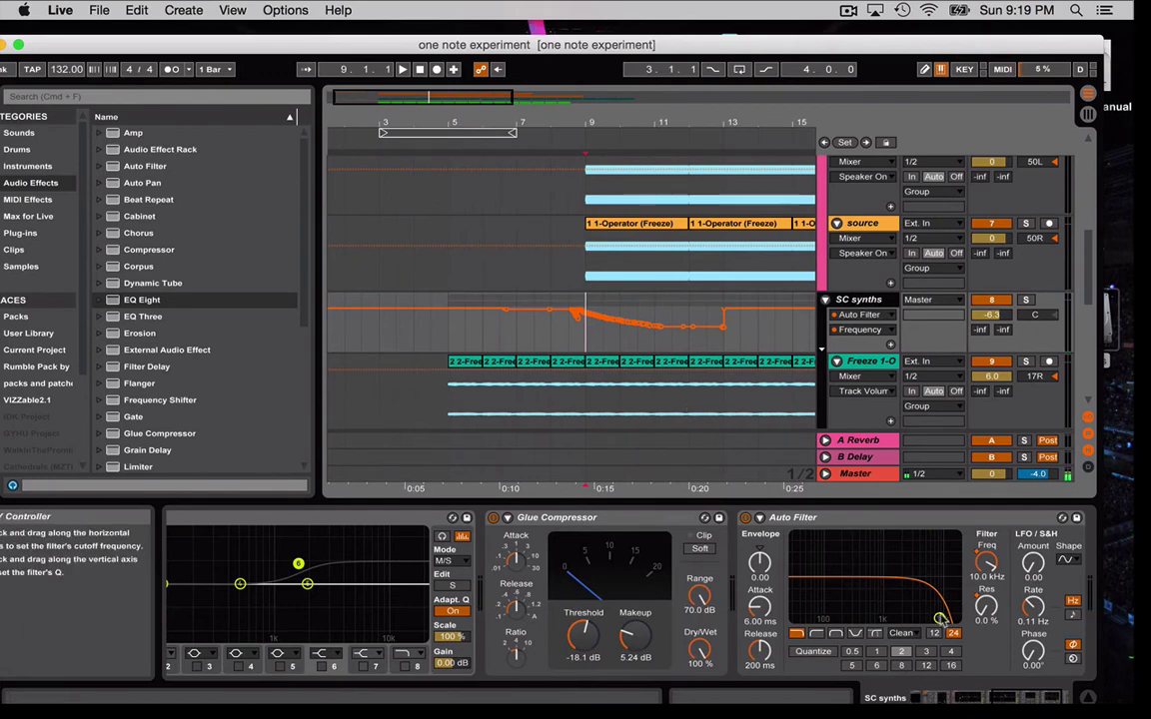
{"action": "left_click_drag", "start_coordinate": [941, 619], "coordinate": [902, 618]}
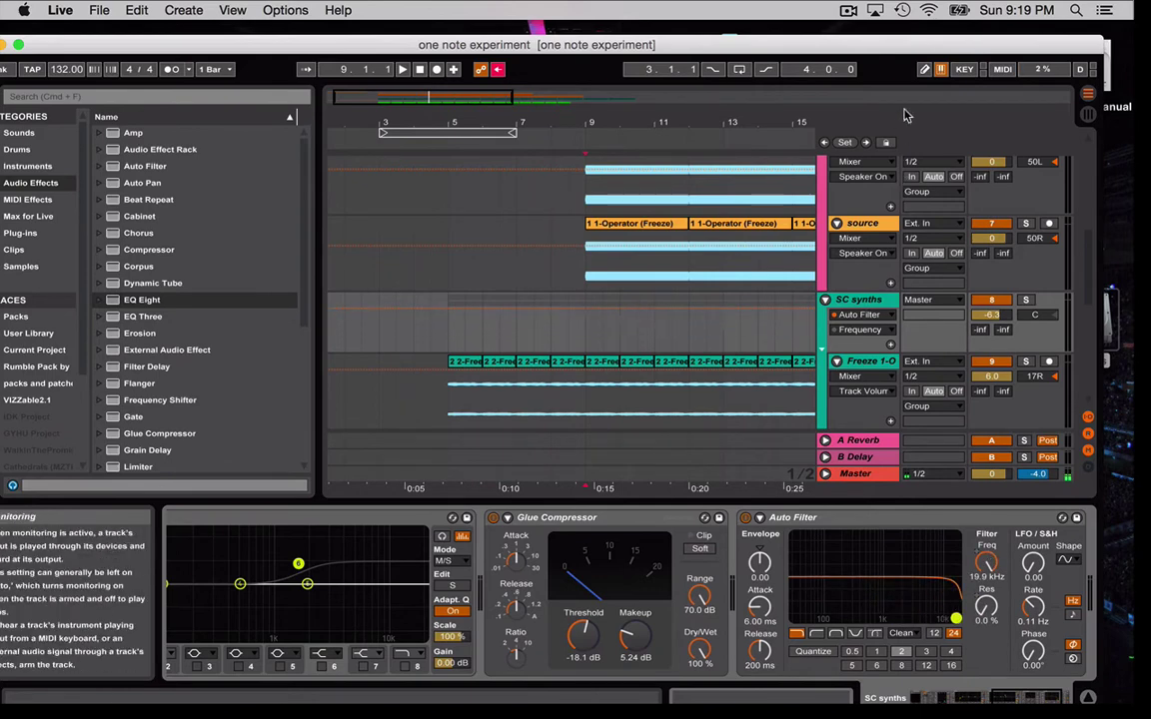
{"action": "left_click", "coordinate": [861, 330]}
{"action": "left_click", "coordinate": [743, 374]}
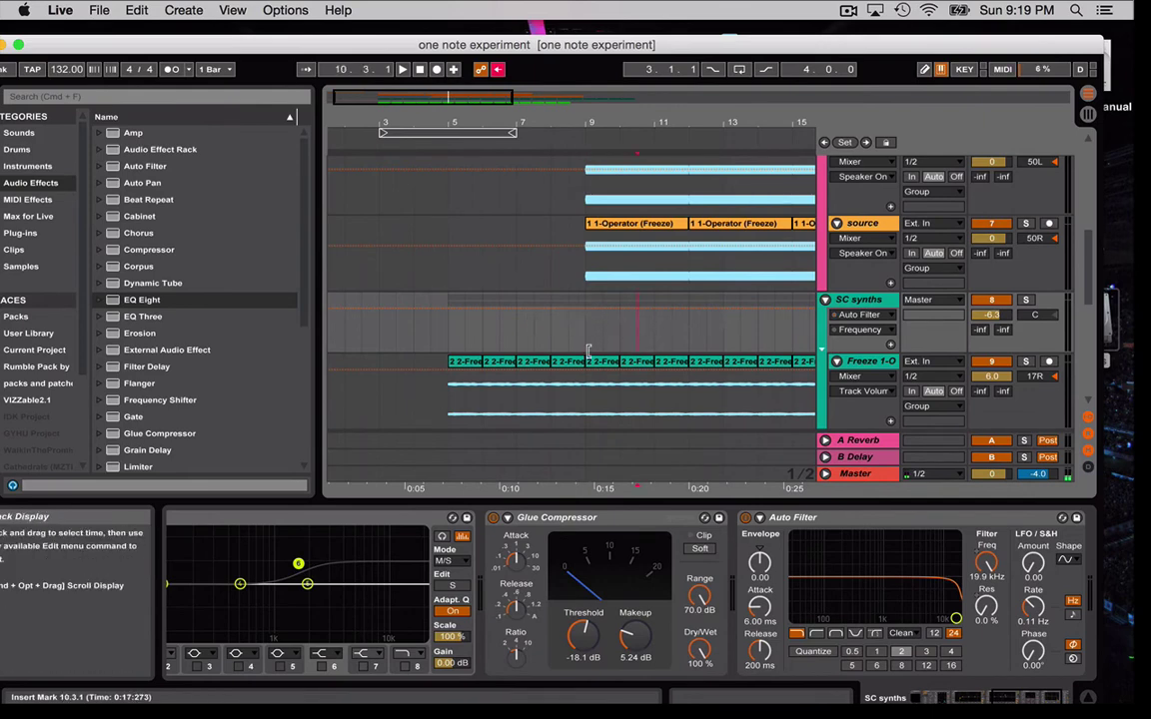
{"action": "left_click", "coordinate": [595, 321]}
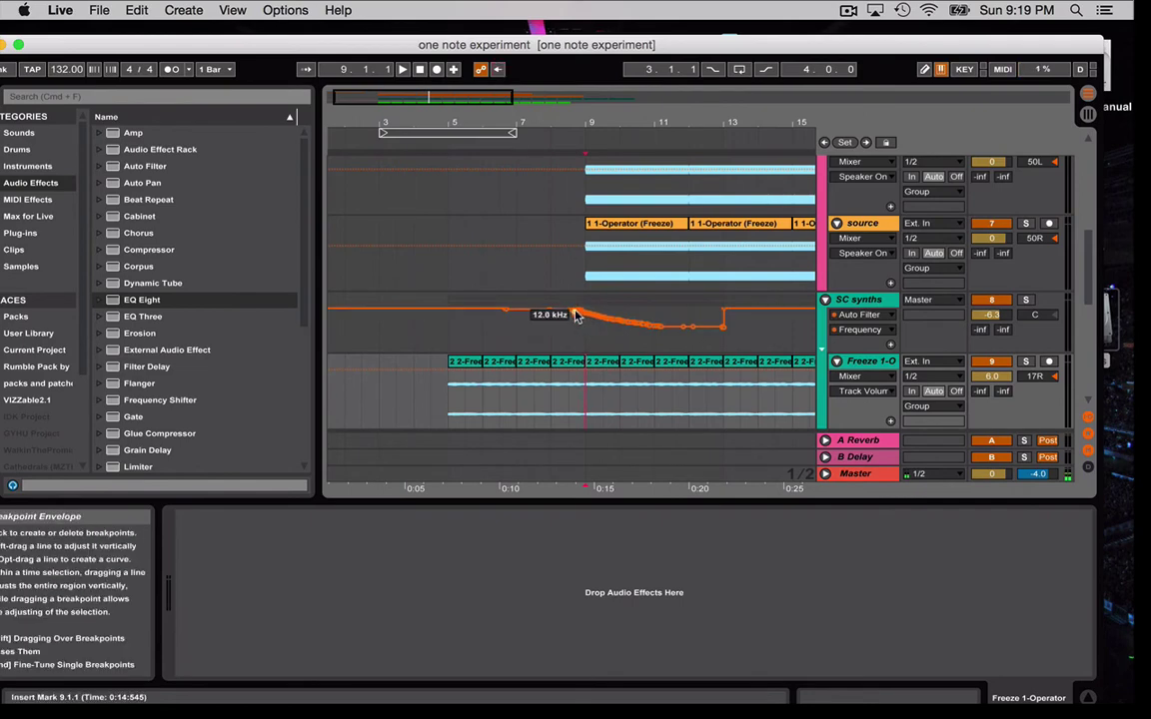
{"action": "left_click_drag", "start_coordinate": [751, 330], "coordinate": [550, 330]}
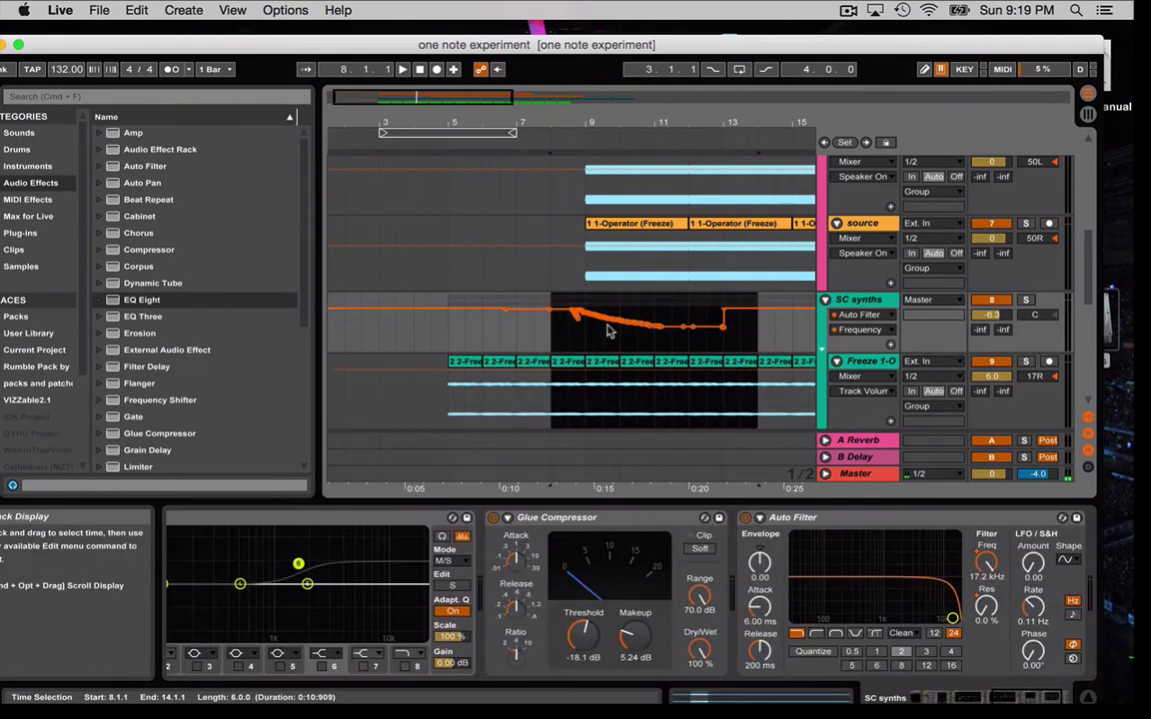
{"action": "right_click", "coordinate": [608, 330]}
{"action": "left_click", "coordinate": [610, 318]}
{"action": "left_click", "coordinate": [614, 313]}
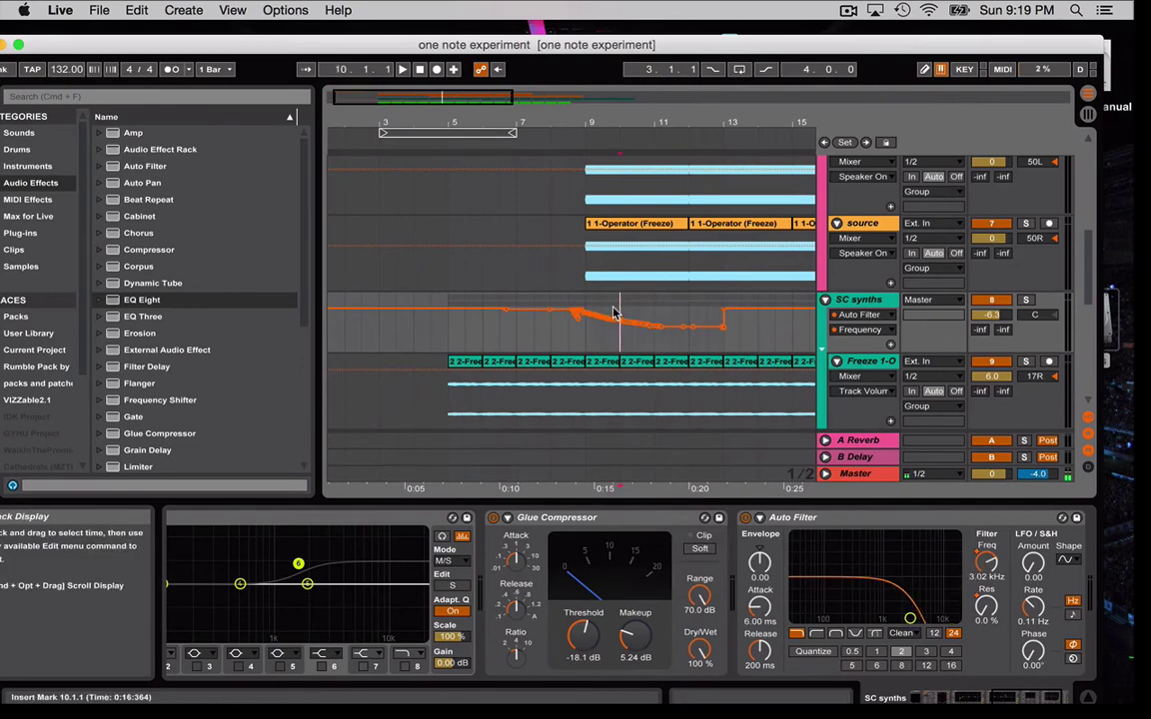
Cut the SC synths group's range from 7.1.1 to 14.1.1, including its clips and recorded filter frequency automation
{"action": "left_click_drag", "start_coordinate": [758, 347], "coordinate": [515, 330]}
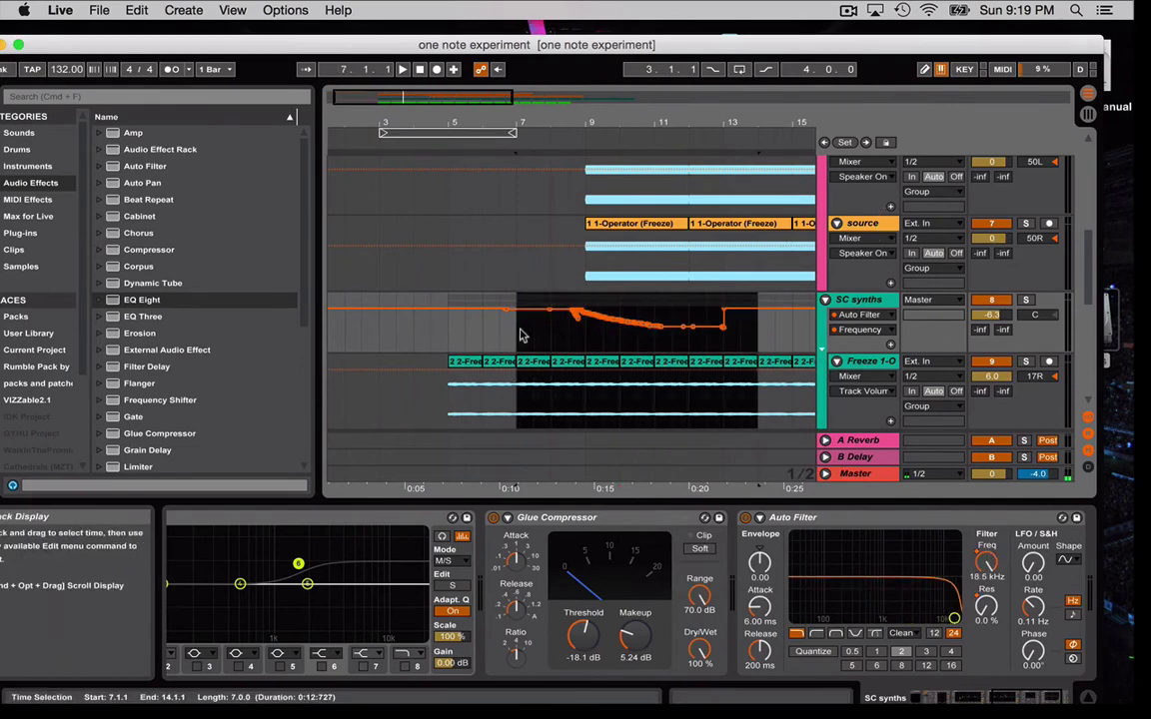
{"action": "right_click", "coordinate": [587, 317]}
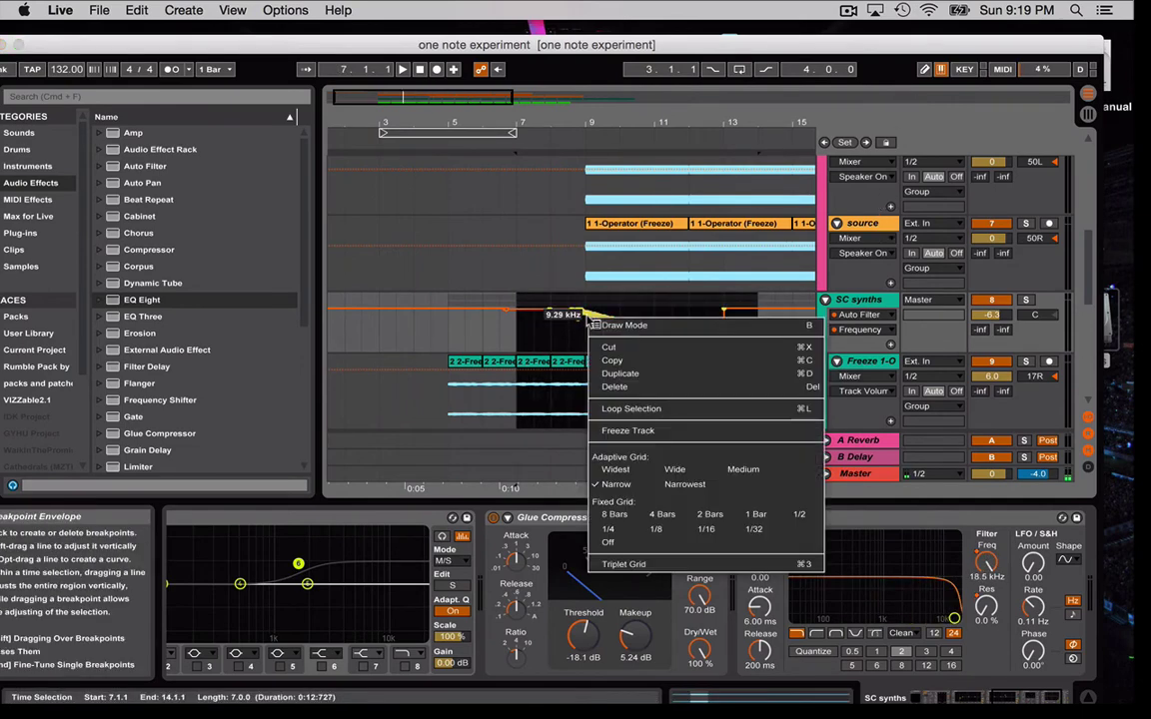
{"action": "left_click", "coordinate": [607, 346]}
Redraw the SC synths filter frequency automation as an abrupt drop at bar 9 from 19.9 kHz to 881 Hz, and play from 5.1.1
{"action": "left_click", "coordinate": [632, 335]}
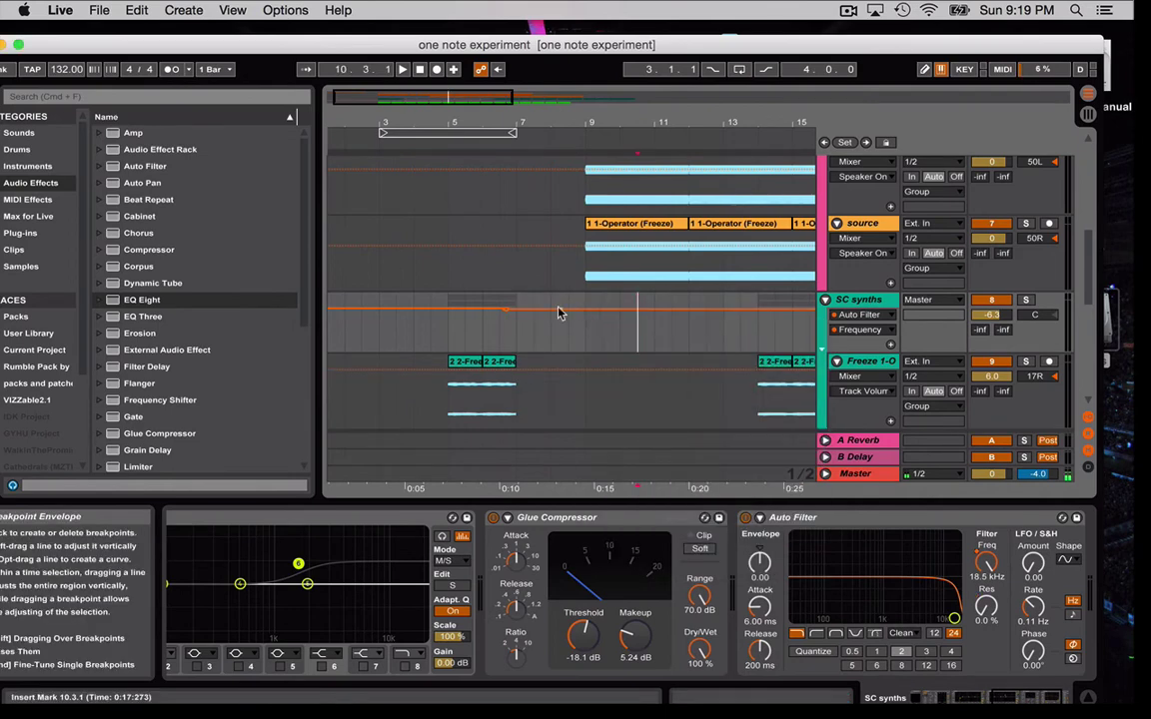
{"action": "left_click_drag", "start_coordinate": [578, 313], "coordinate": [583, 327]}
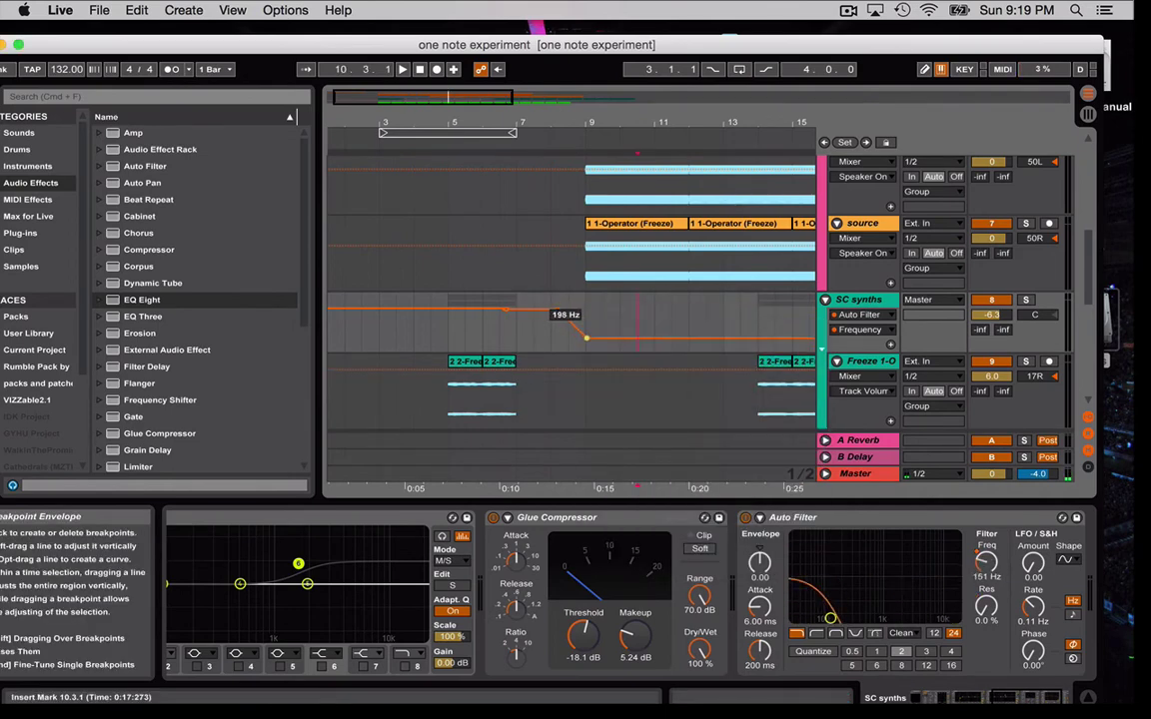
{"action": "left_click", "coordinate": [549, 330]}
{"action": "key", "text": "space"}
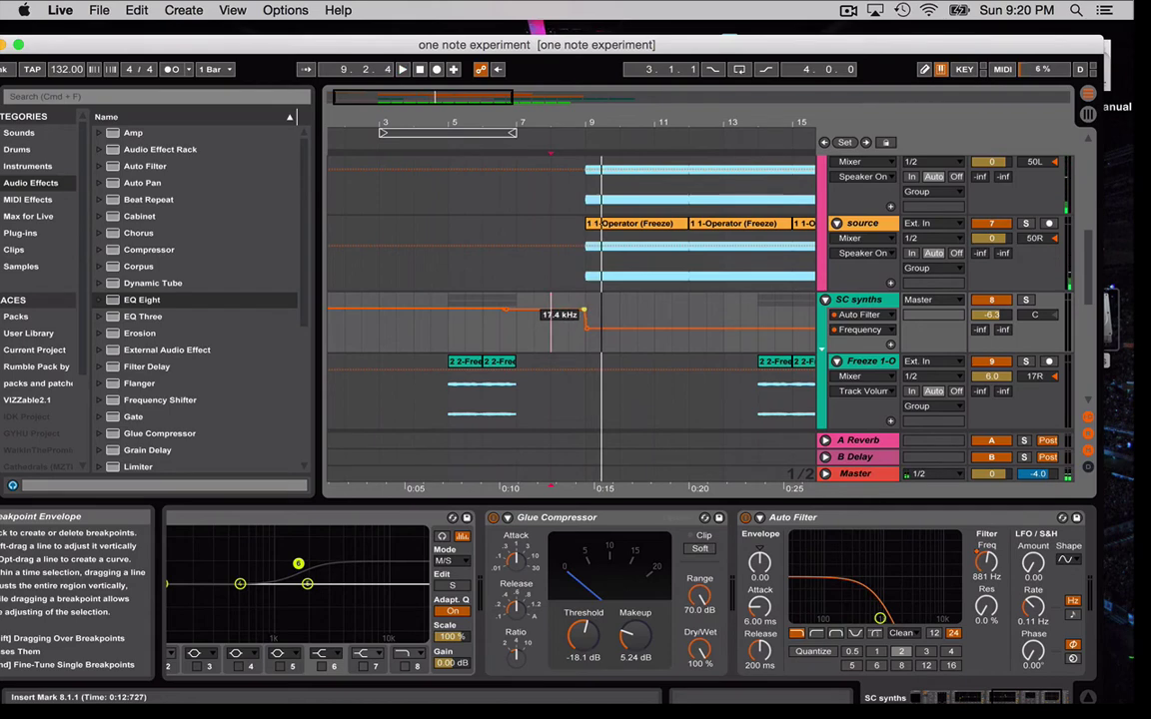
{"action": "key", "text": "space"}
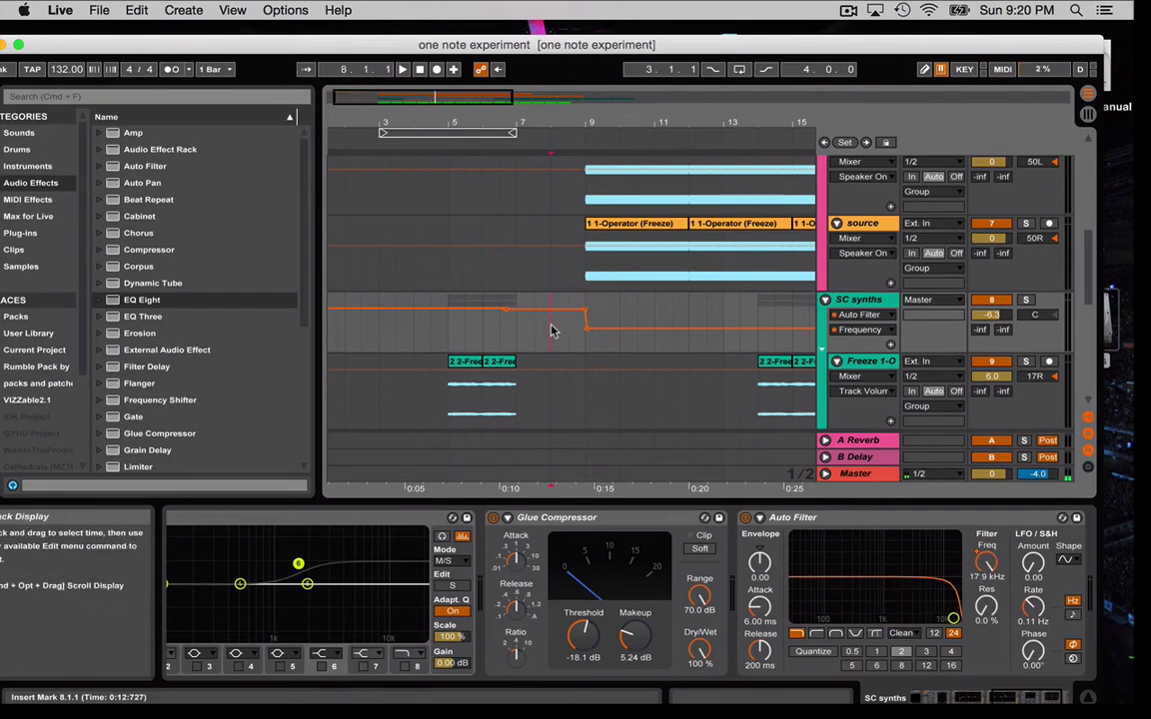
{"action": "left_click", "coordinate": [586, 315]}
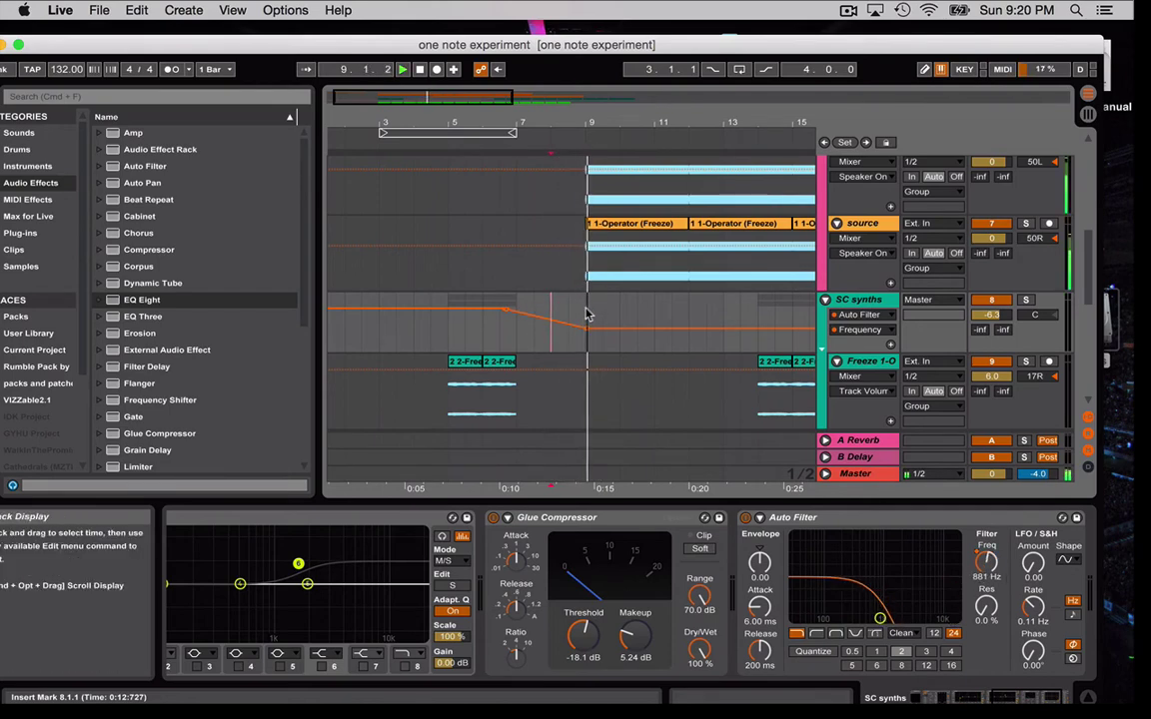
{"action": "left_click", "coordinate": [570, 324]}
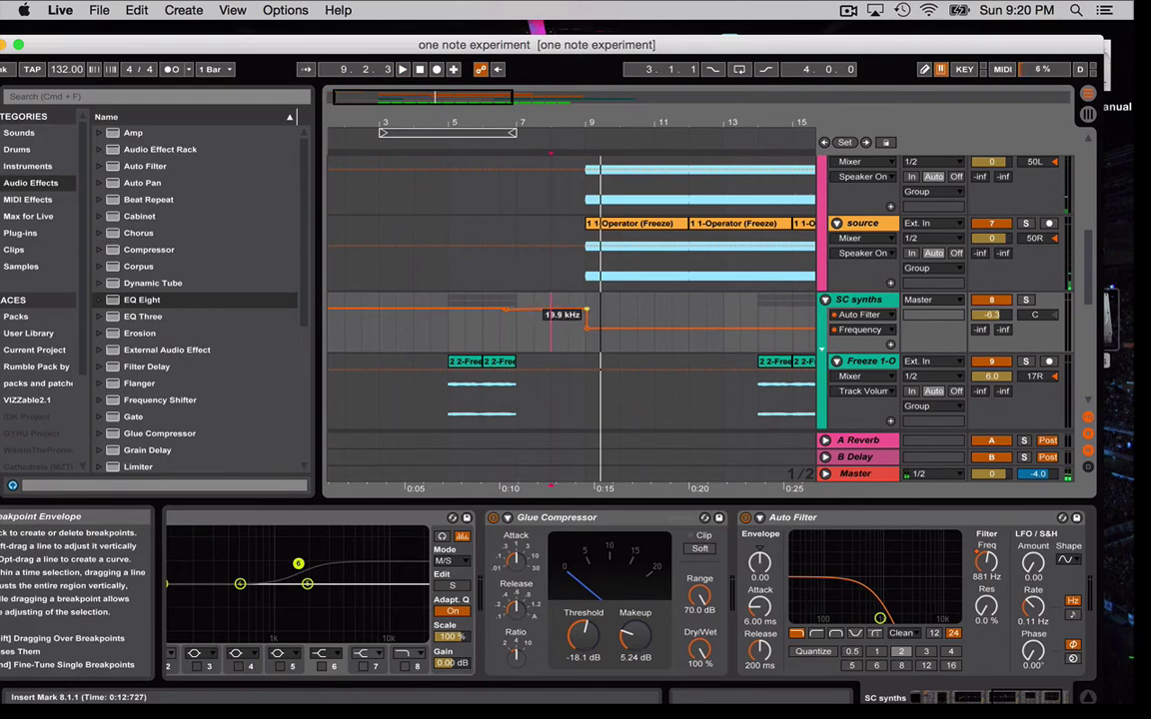
{"action": "left_click", "coordinate": [448, 322]}
{"action": "key", "text": "space"}
{"action": "scroll", "coordinate": [545, 338], "scroll_direction": "down", "scroll_amount": 1}
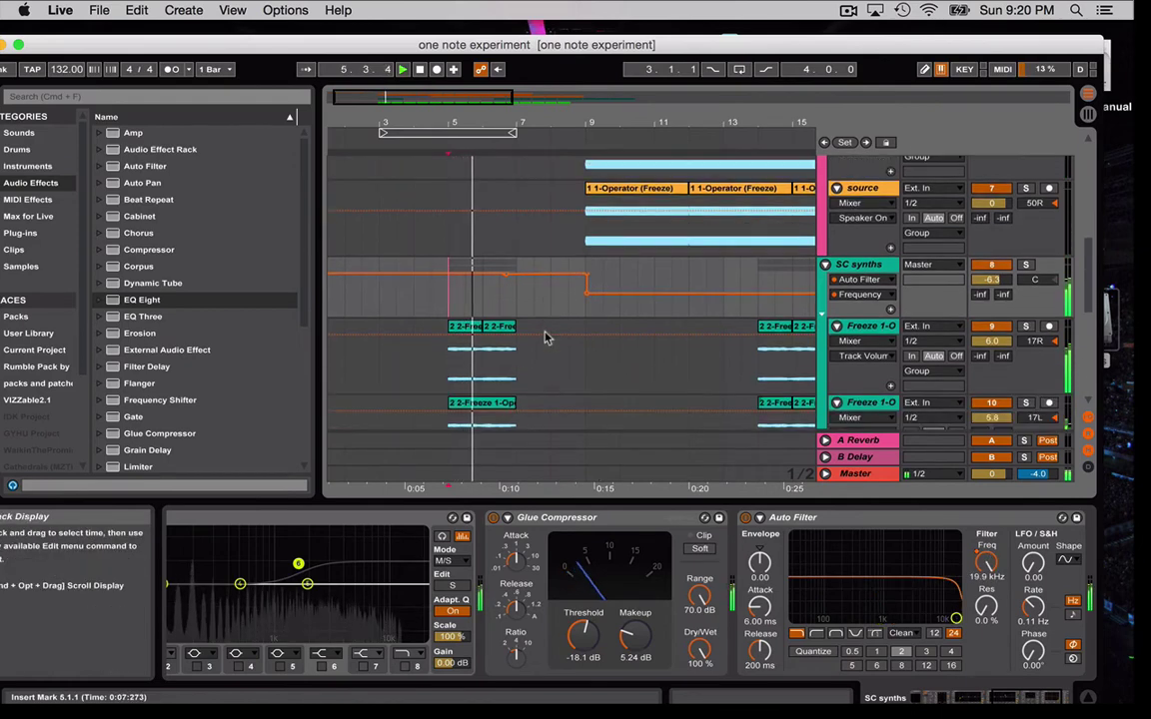
{"action": "scroll", "coordinate": [544, 338], "scroll_direction": "down", "scroll_amount": 1}
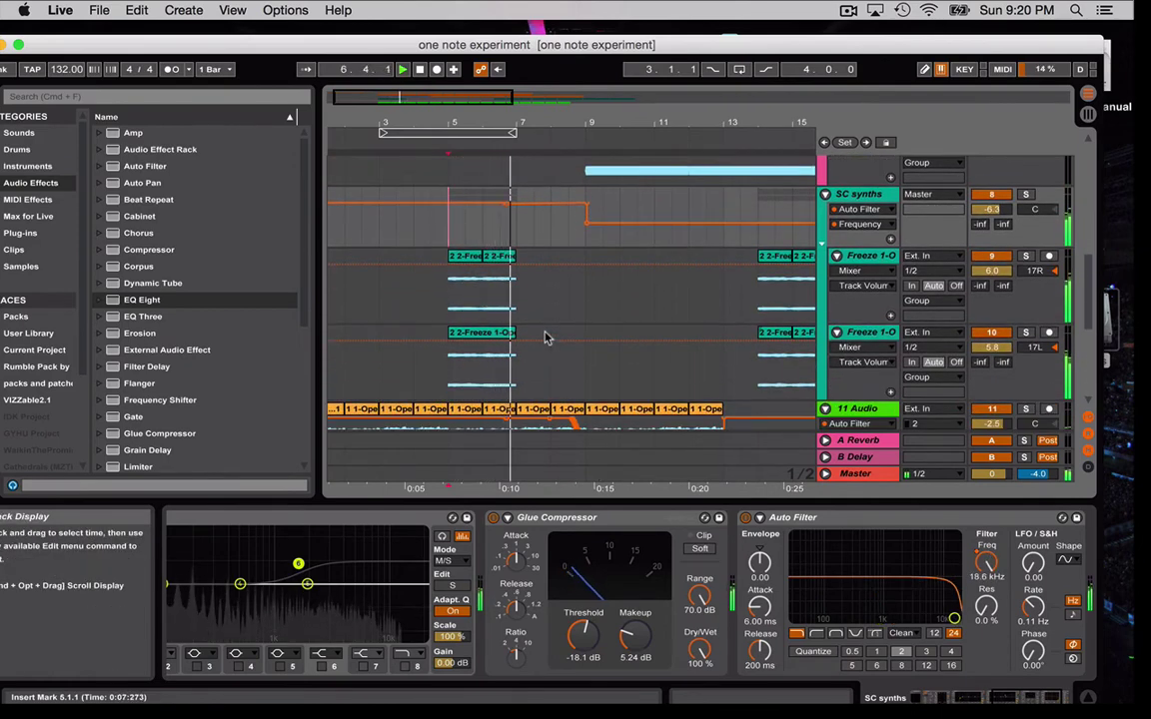
Duplicate the two-bar clips at 5.1.1 on both Freeze tracks three times to fill the SC synths up to 13.1.1
{"action": "left_click", "coordinate": [490, 273]}
{"action": "key", "text": "space"}
{"action": "left_click", "coordinate": [489, 339], "text": "shift"}
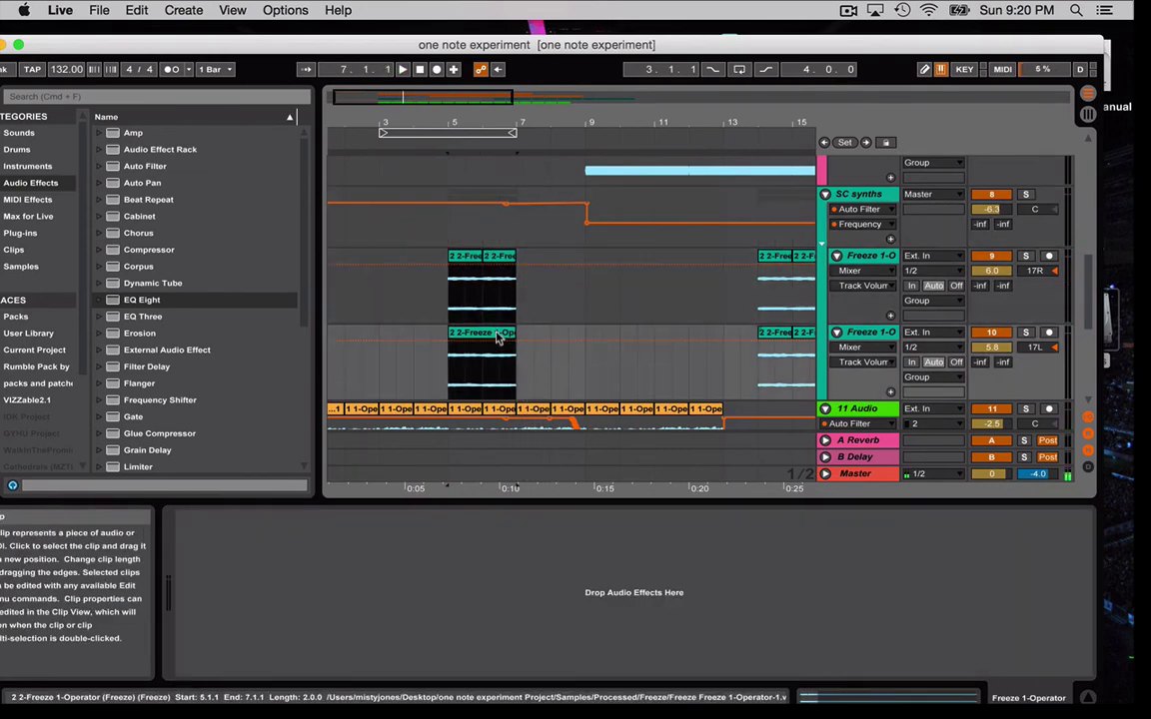
{"action": "key", "text": "super+d"}
{"action": "key", "text": "super+d"}
{"action": "key", "text": "super+d"}
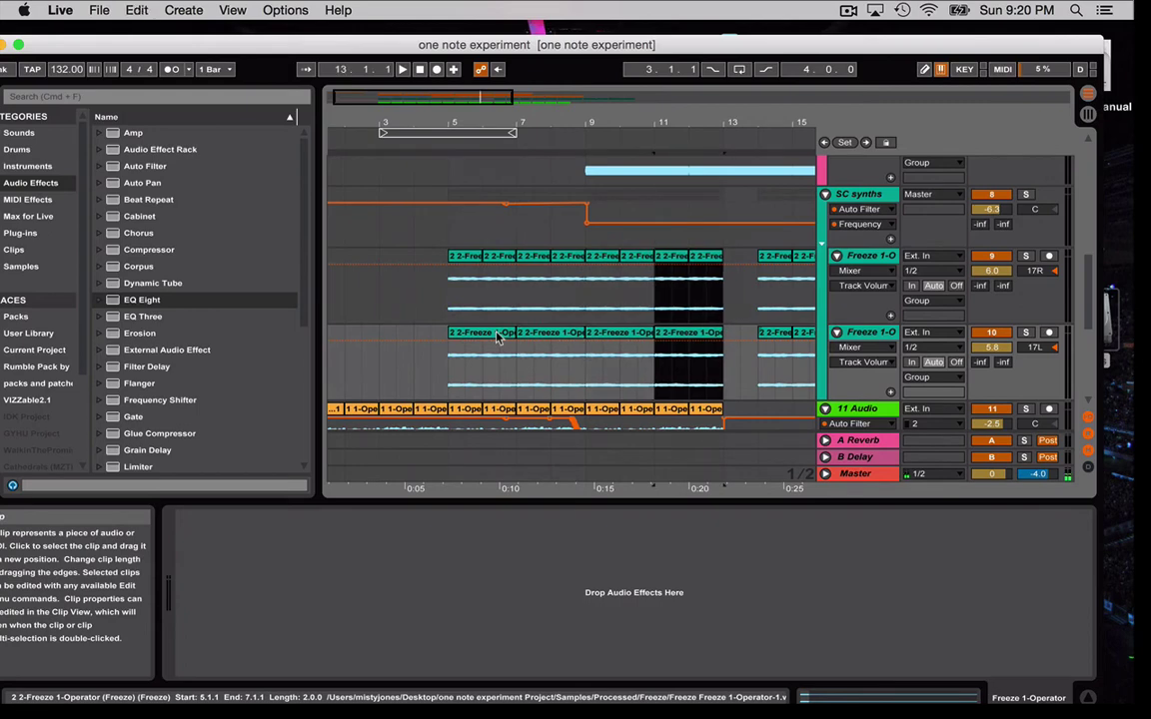
Duplicate the two-bar clips on both Freeze tracks six more times to fill the SC synths up to 25.1.1
{"action": "scroll", "coordinate": [519, 345], "scroll_direction": "right", "scroll_amount": 5}
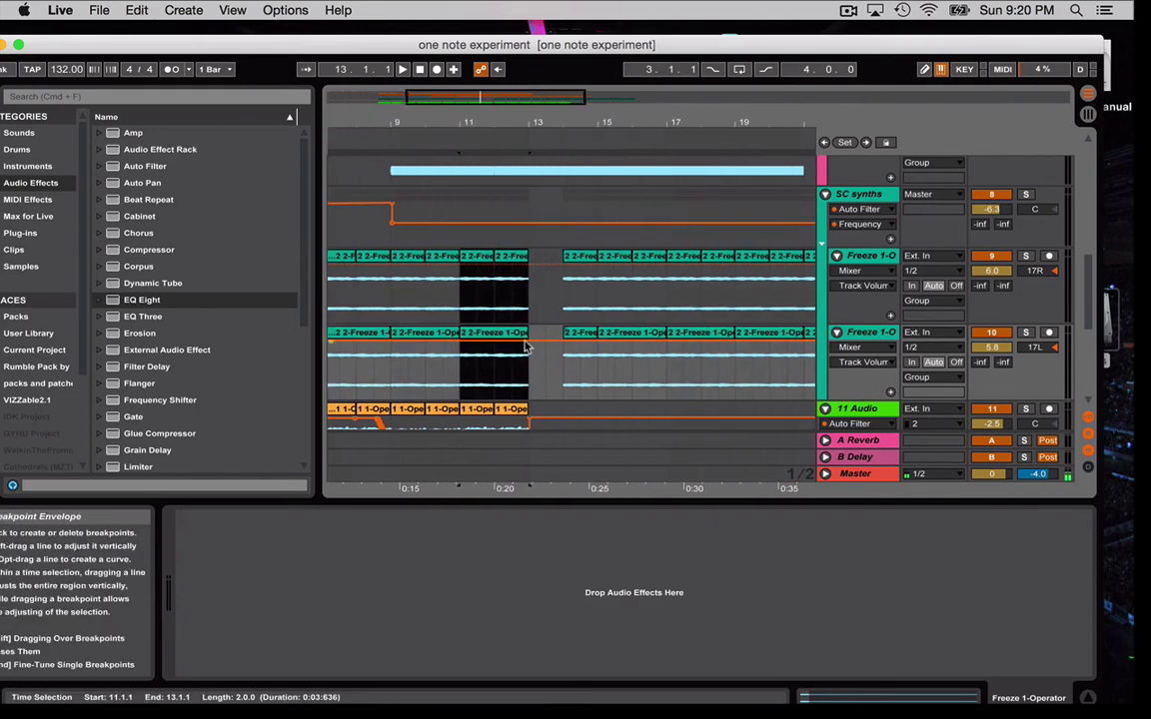
{"action": "key", "text": "super+d"}
{"action": "key", "text": "super+d"}
{"action": "key", "text": "super+d"}
{"action": "key", "text": "super+d"}
{"action": "key", "text": "super+d"}
{"action": "key", "text": "super+d"}
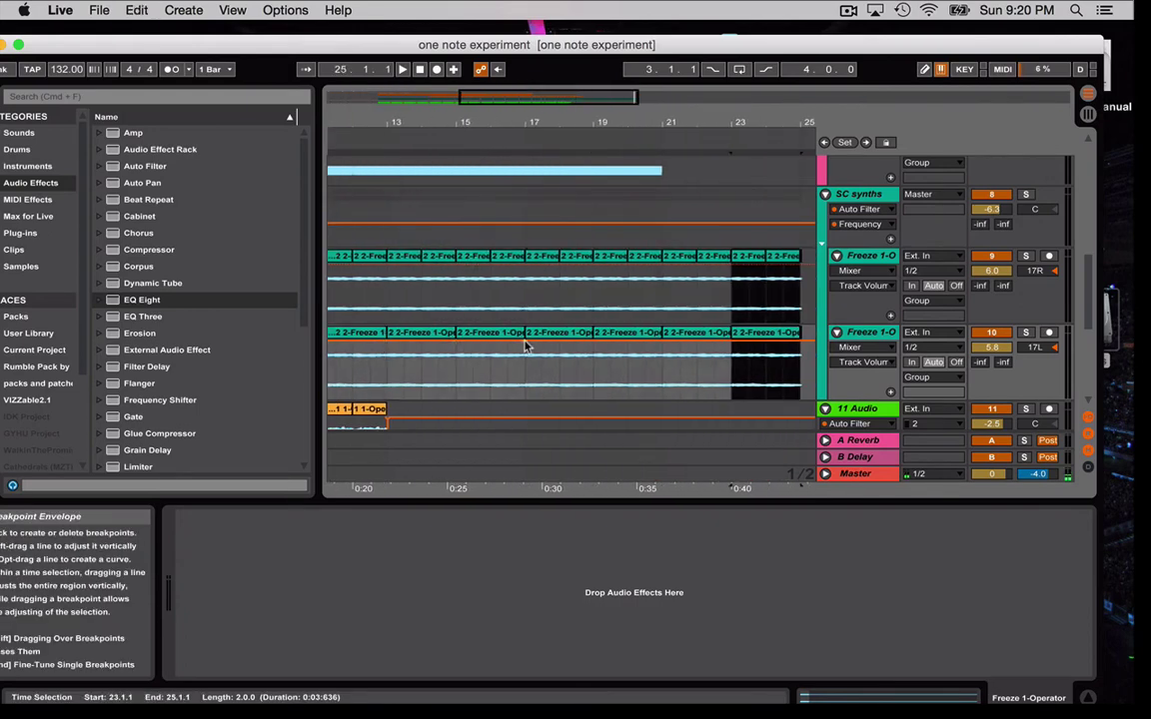
Raise the SC synths filter frequency automation after the bar 9 drop to 2.61 kHz, and play the change from 8.3.1
{"action": "scroll", "coordinate": [527, 346], "scroll_direction": "left", "scroll_amount": 10}
{"action": "left_click", "coordinate": [505, 244]}
{"action": "key", "text": "space"}
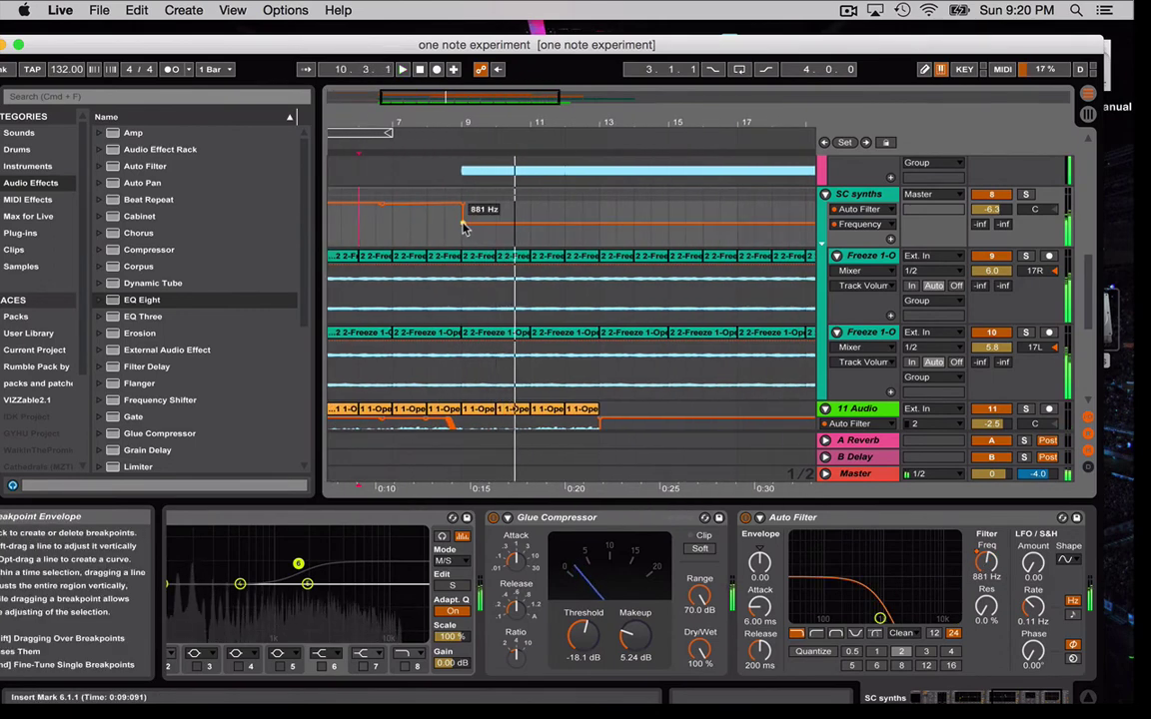
{"action": "left_click_drag", "start_coordinate": [462, 227], "coordinate": [463, 219]}
{"action": "left_click", "coordinate": [446, 217]}
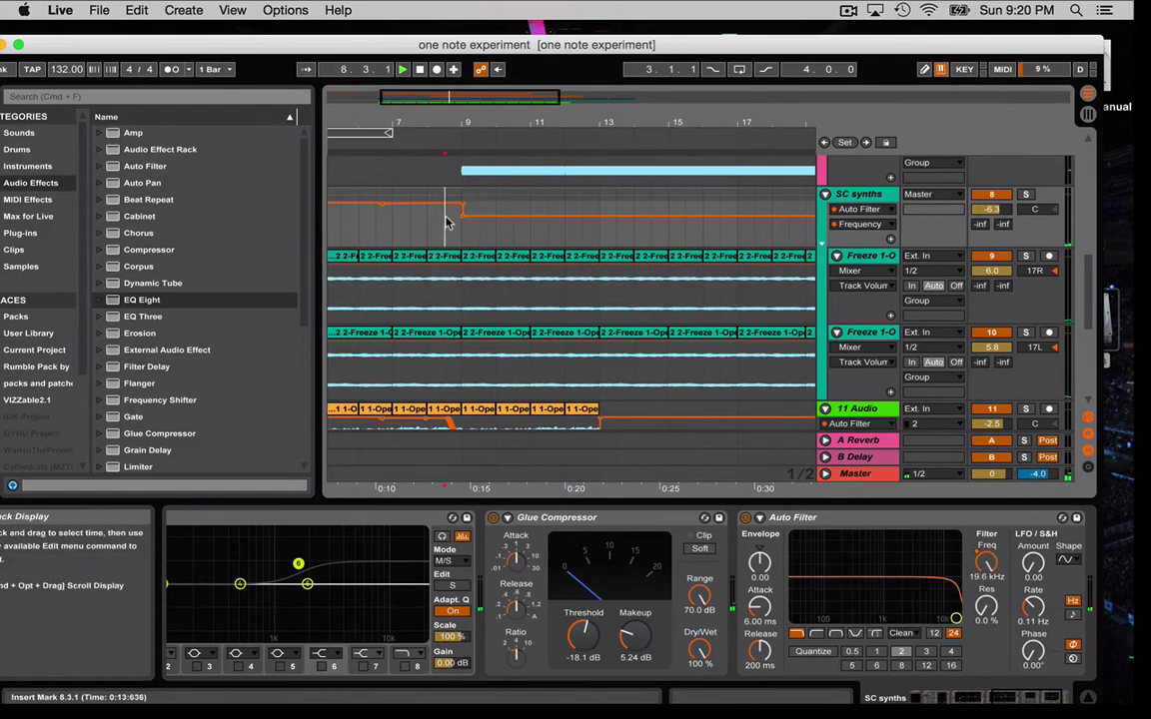
{"action": "key", "text": "space"}
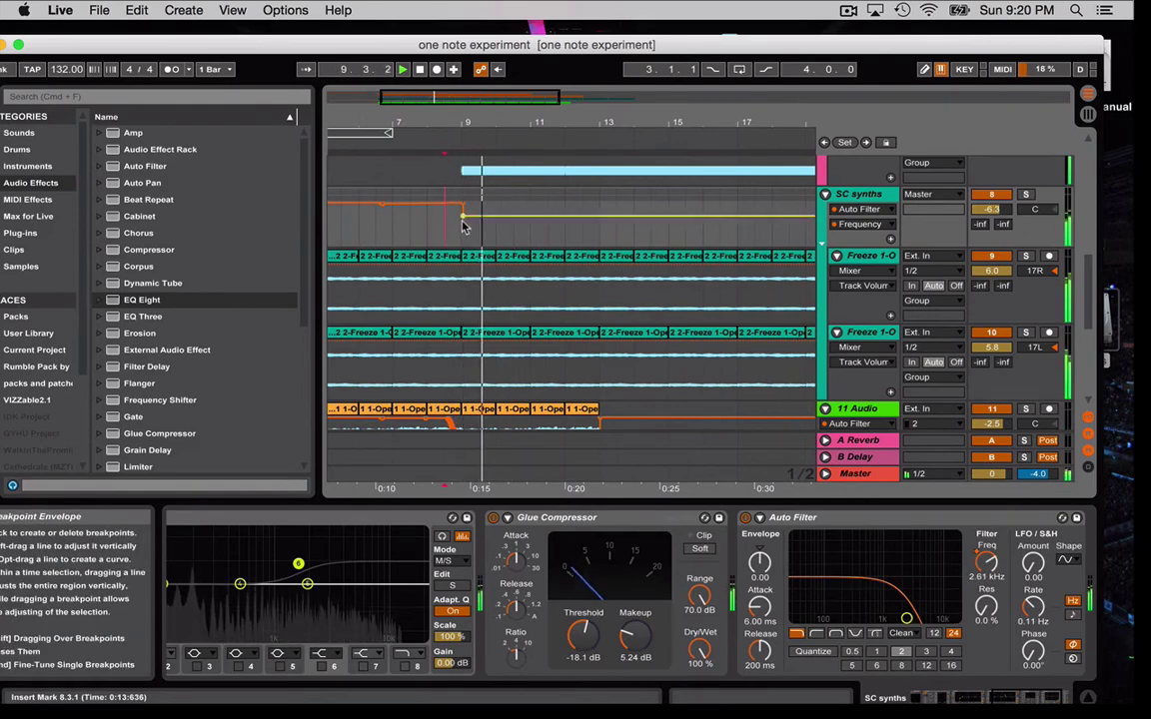
{"action": "key", "text": "space"}
Play the arrangement from 8.3.1 and review the filter automation on 11 Audio together with the surrounding tracks
{"action": "scroll", "coordinate": [482, 254], "scroll_direction": "down", "scroll_amount": 3}
{"action": "left_click", "coordinate": [445, 391]}
{"action": "key", "text": "space"}
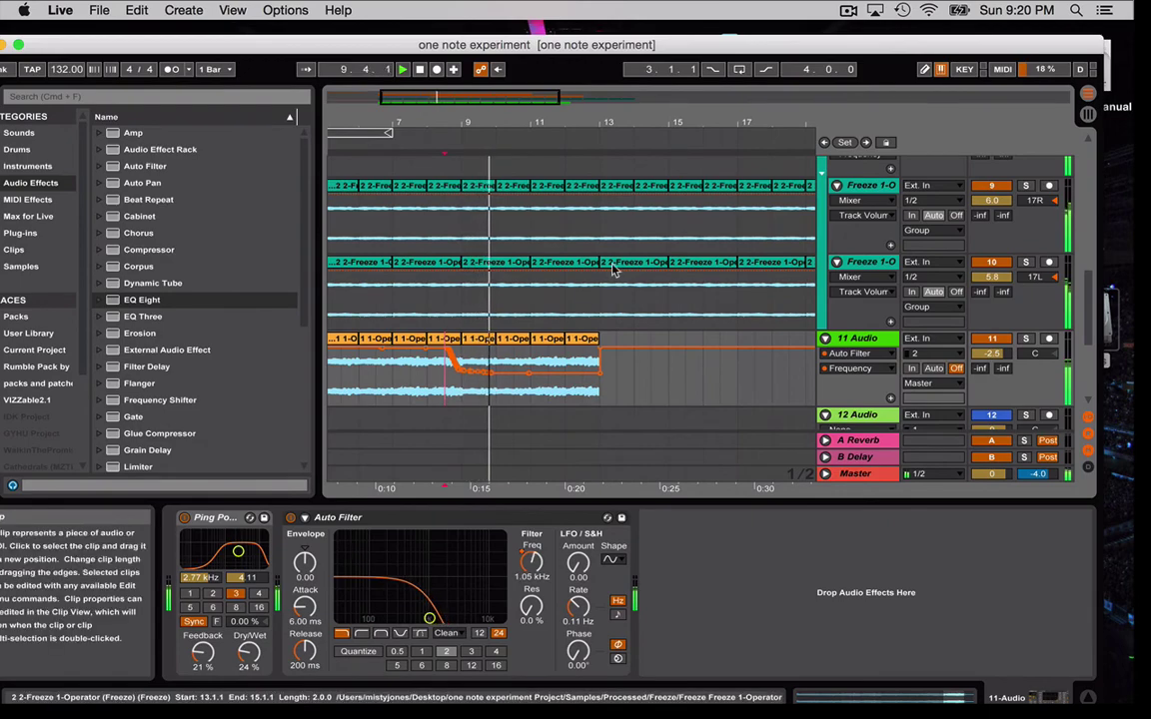
{"action": "scroll", "coordinate": [614, 269], "scroll_direction": "up", "scroll_amount": 6}
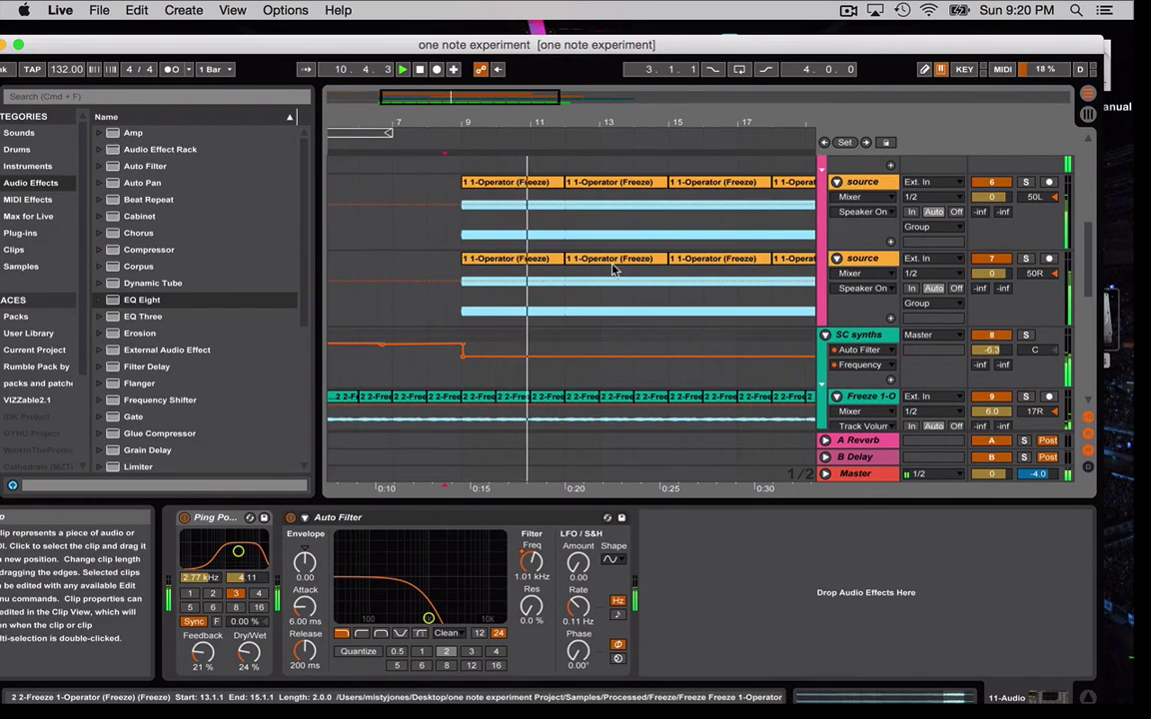
{"action": "scroll", "coordinate": [613, 270], "scroll_direction": "down", "scroll_amount": 6}
{"action": "scroll", "coordinate": [613, 269], "scroll_direction": "down", "scroll_amount": 3}
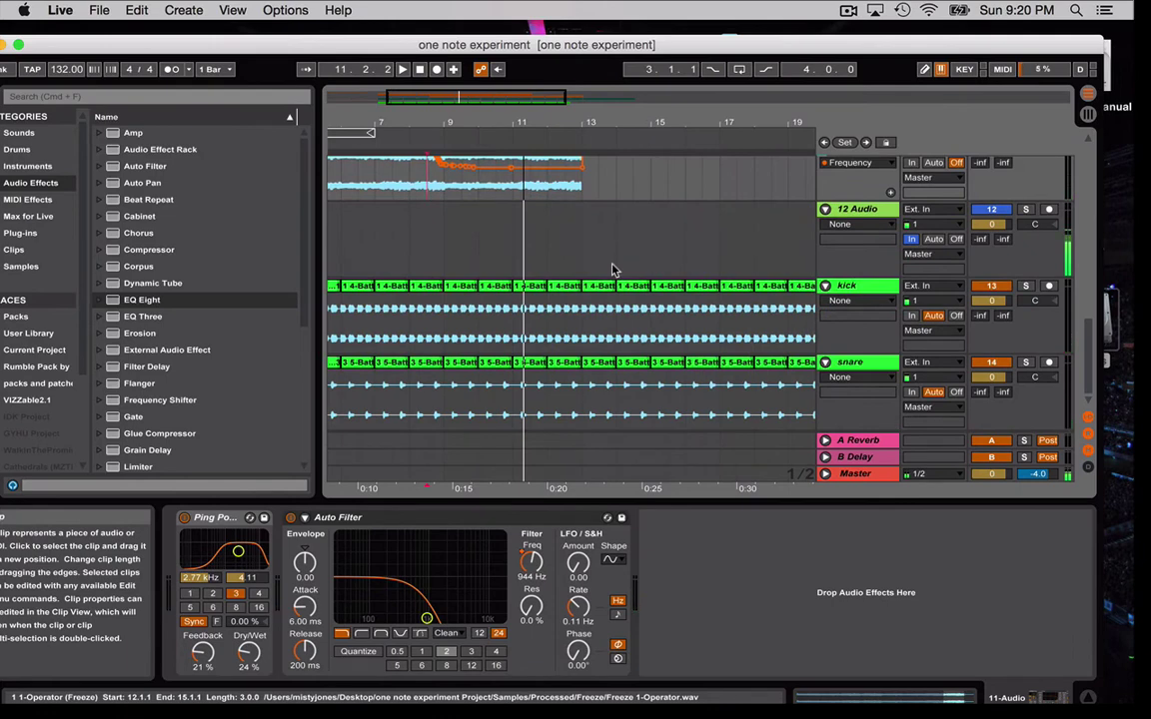
Play the arrangement from 5.1.1 and check the kick, snare and bass clips around bar 9
{"action": "scroll", "coordinate": [432, 390], "scroll_direction": "left", "scroll_amount": 4}
{"action": "left_click", "coordinate": [432, 419]}
{"action": "key", "text": "space"}
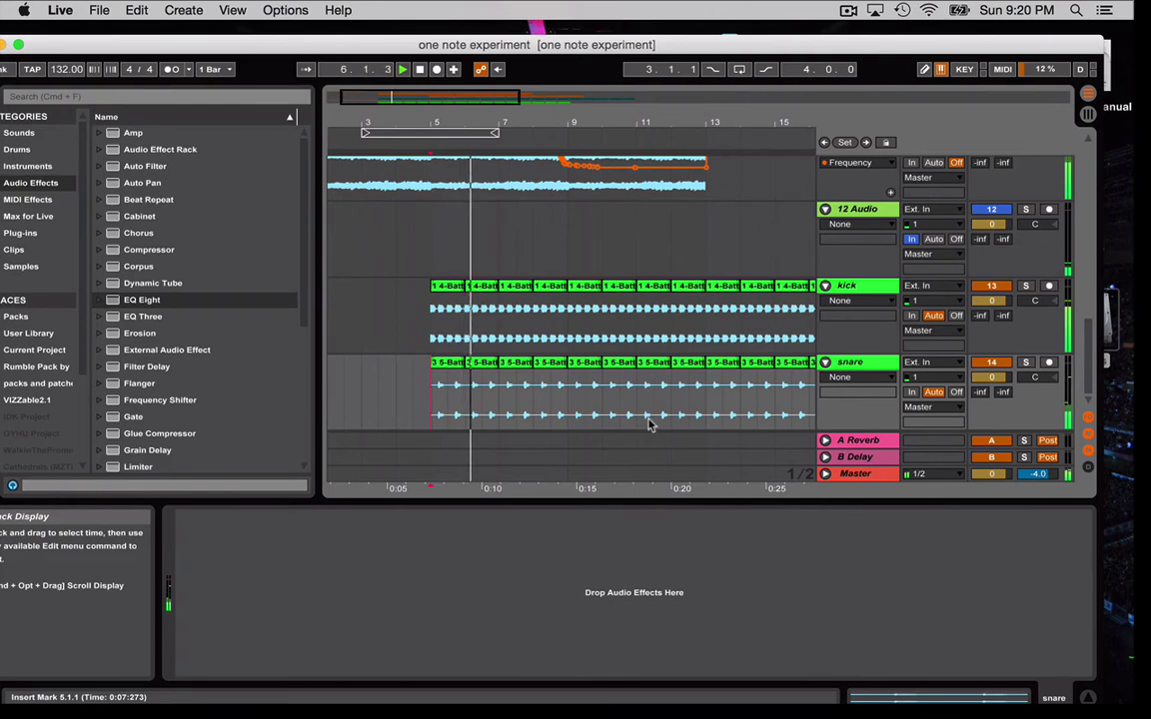
{"action": "scroll", "coordinate": [657, 397], "scroll_direction": "right", "scroll_amount": 4}
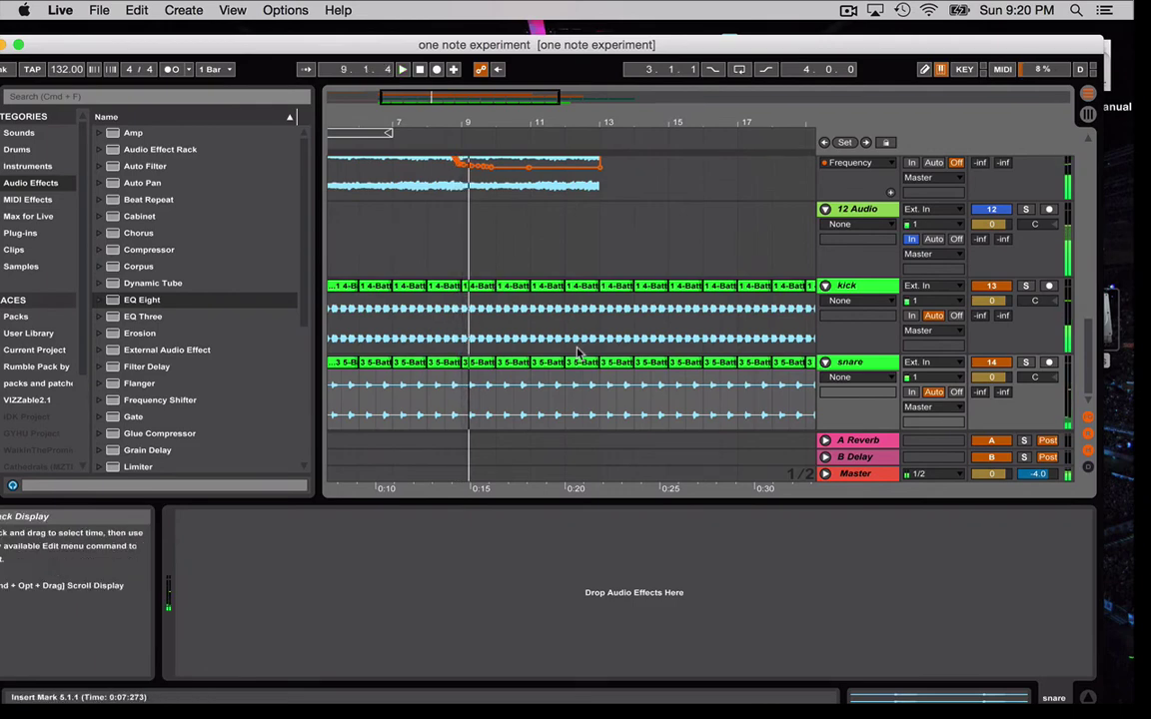
{"action": "scroll", "coordinate": [629, 347], "scroll_direction": "up", "scroll_amount": 5}
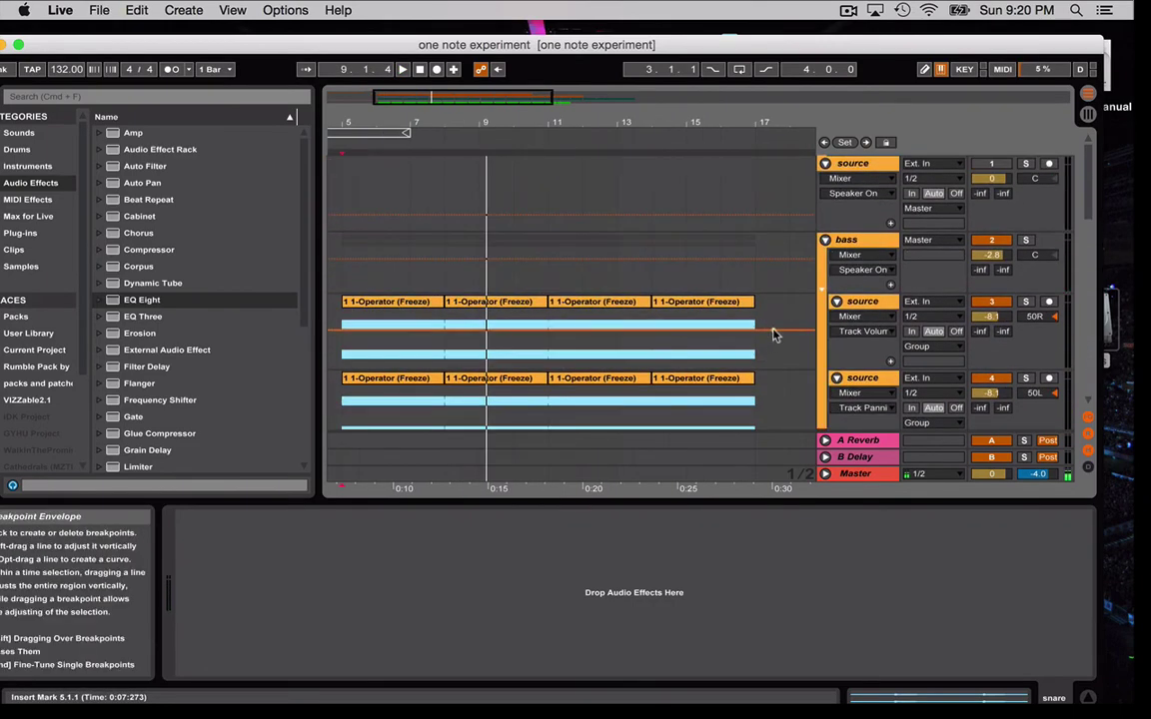
{"action": "scroll", "coordinate": [775, 334], "scroll_direction": "down", "scroll_amount": 3}
{"action": "scroll", "coordinate": [775, 334], "scroll_direction": "up", "scroll_amount": 3}
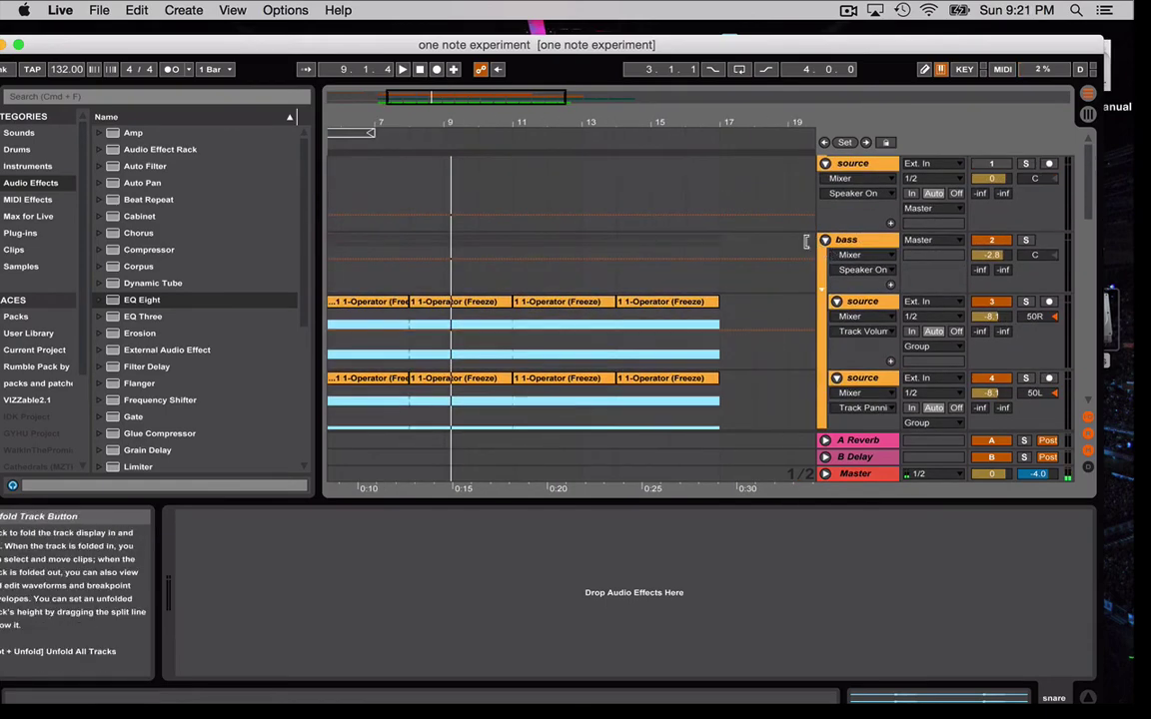
Solo the first source track and play its frozen Operator clip from 1.3.1
{"action": "scroll", "coordinate": [616, 176], "scroll_direction": "left", "scroll_amount": 5}
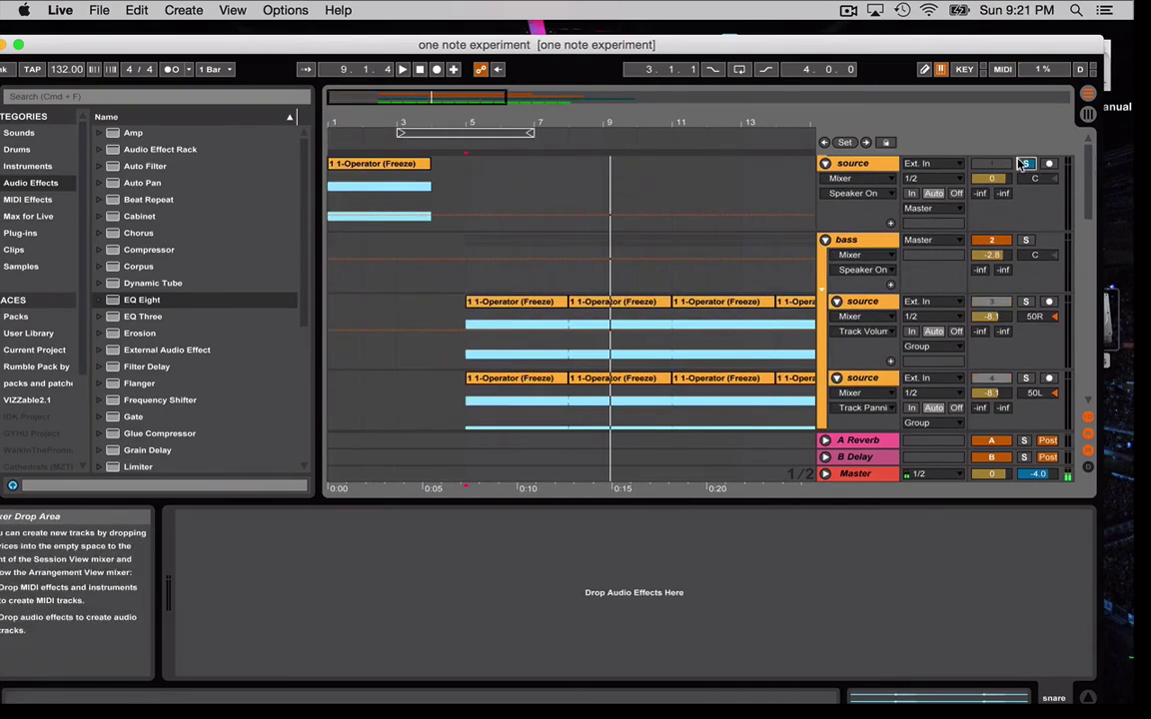
{"action": "scroll", "coordinate": [1024, 165], "scroll_direction": "down", "scroll_amount": 5}
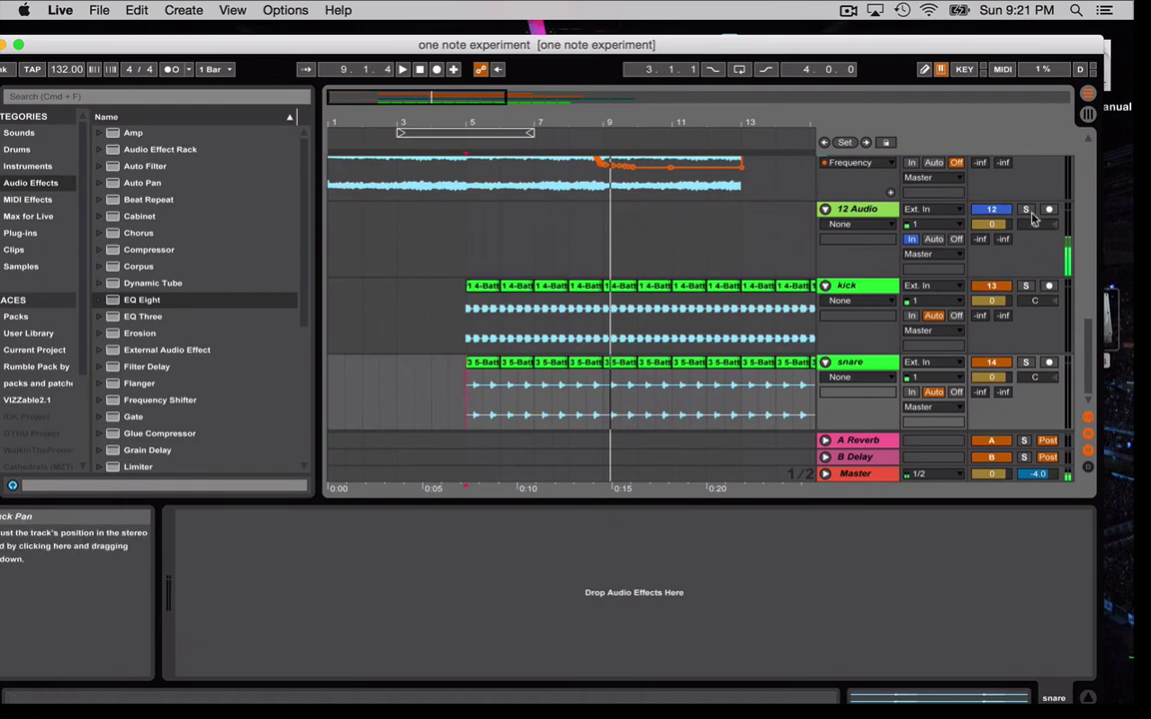
{"action": "scroll", "coordinate": [1029, 211], "scroll_direction": "up", "scroll_amount": 5}
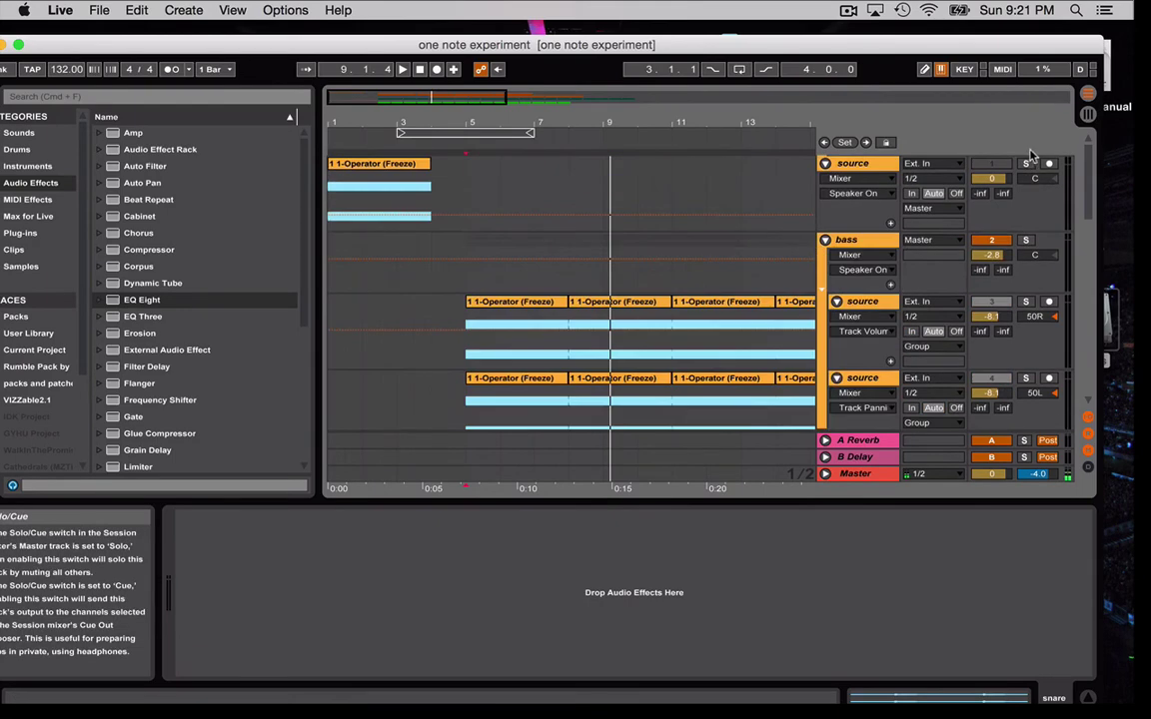
{"action": "left_click", "coordinate": [351, 185]}
{"action": "key", "text": "space"}
{"action": "left_click", "coordinate": [849, 164]}
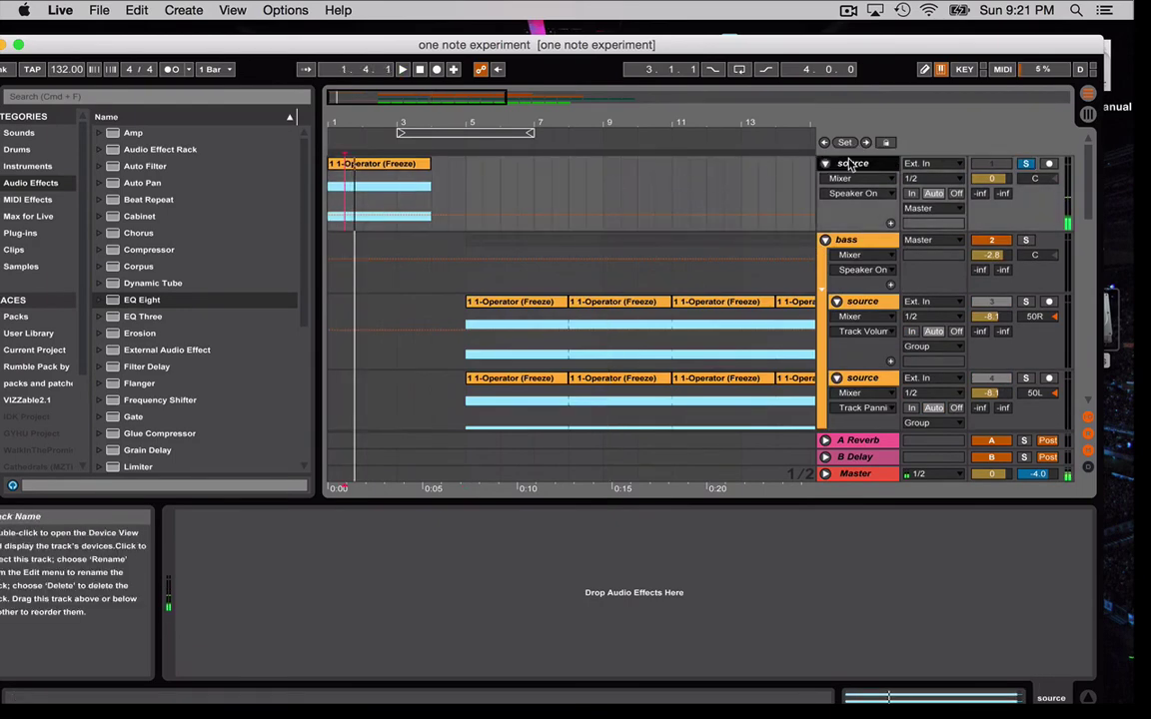
{"action": "key", "text": "super+d"}
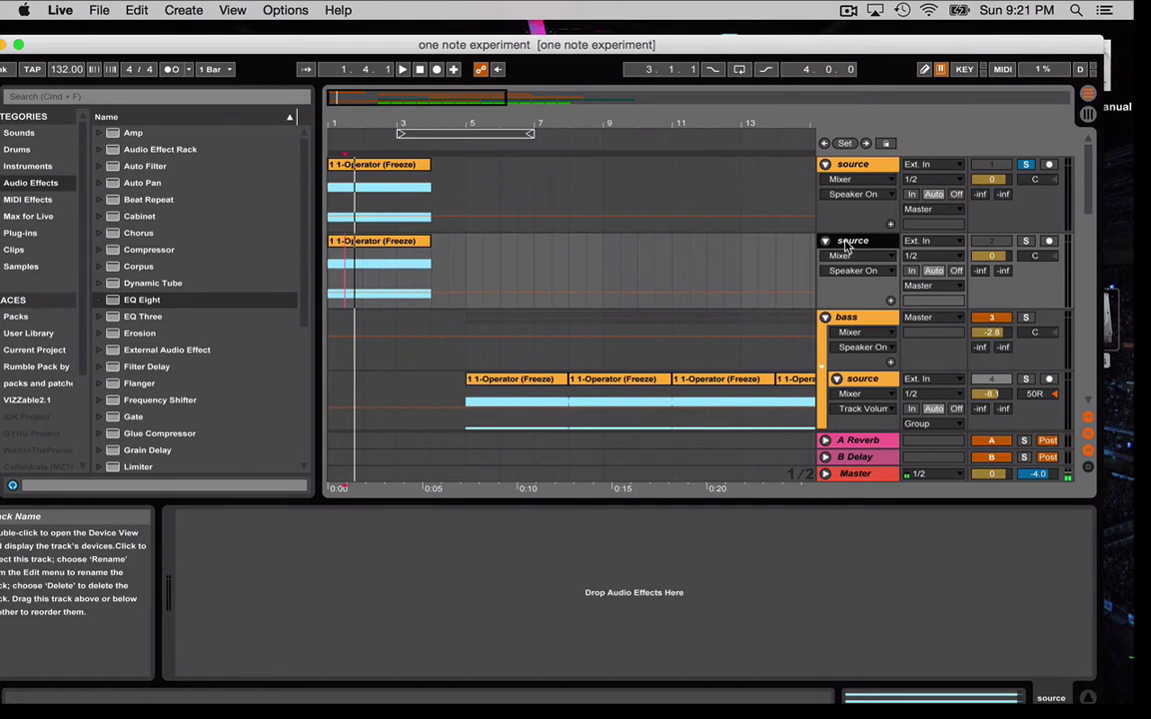
{"action": "key", "text": "Delete"}
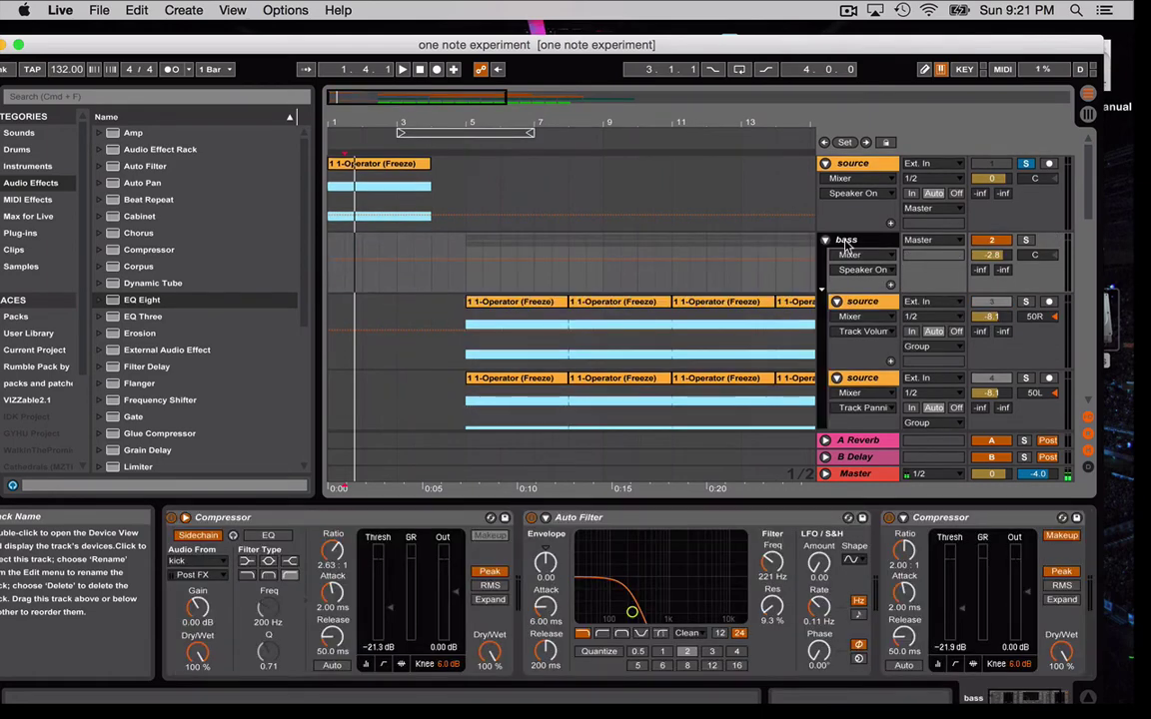
Insert a new MIDI track and move it directly below the first source track, above the bass group
{"action": "key", "text": "super+shift+t"}
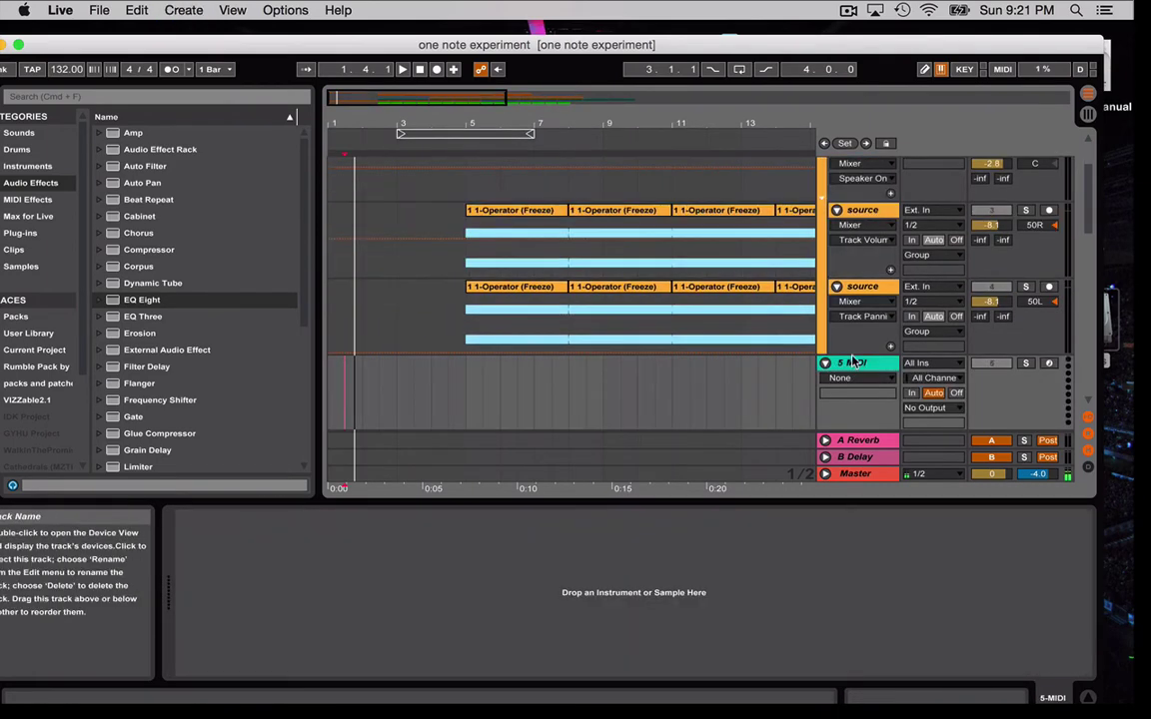
{"action": "scroll", "coordinate": [849, 170], "scroll_direction": "up", "scroll_amount": 3}
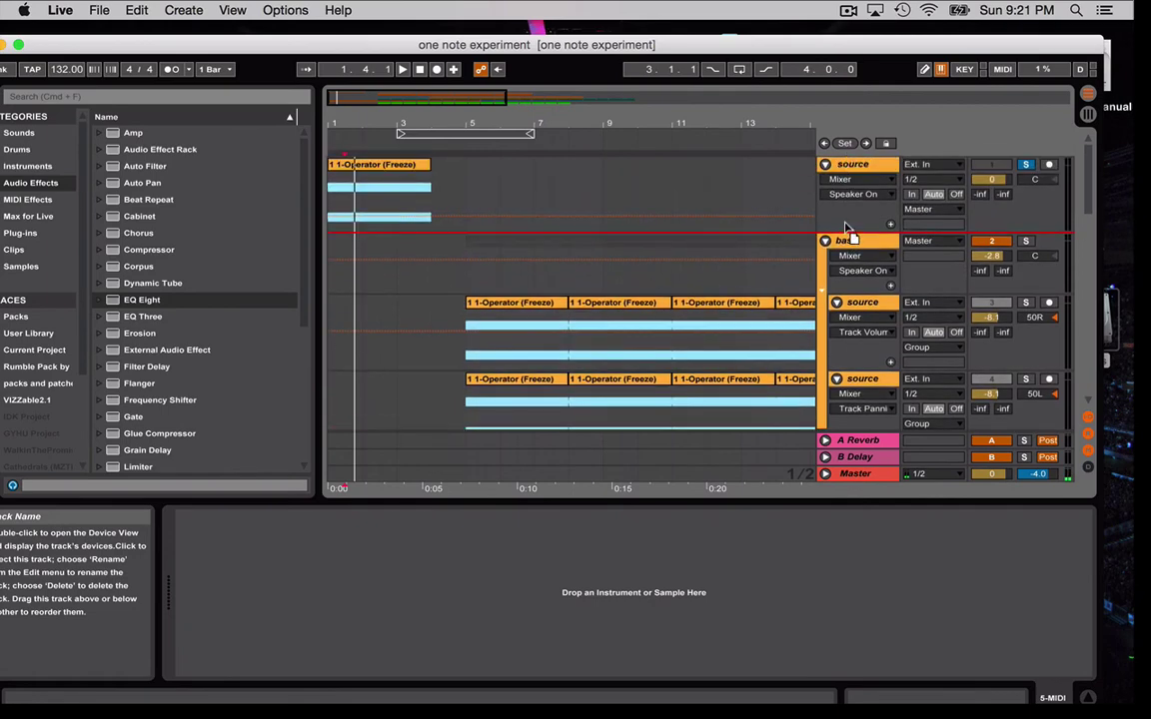
{"action": "left_click_drag", "start_coordinate": [847, 229], "coordinate": [847, 231]}
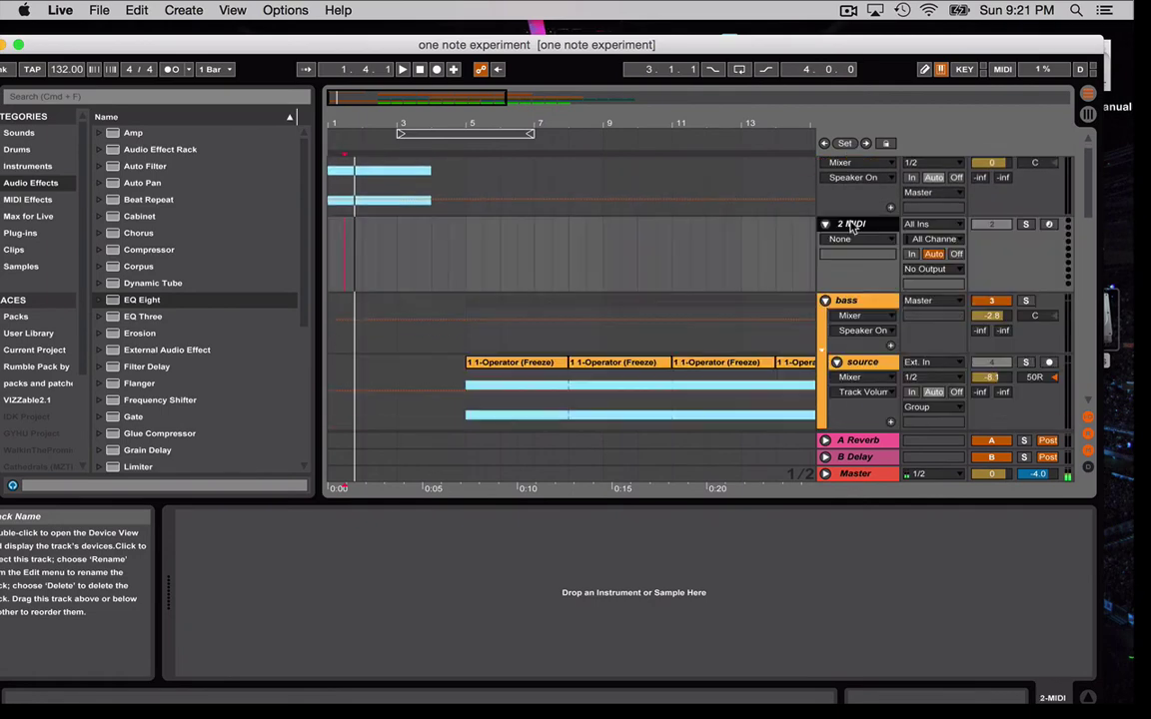
Load an empty Drum Rack onto the new MIDI track
{"action": "left_click", "coordinate": [50, 166]}
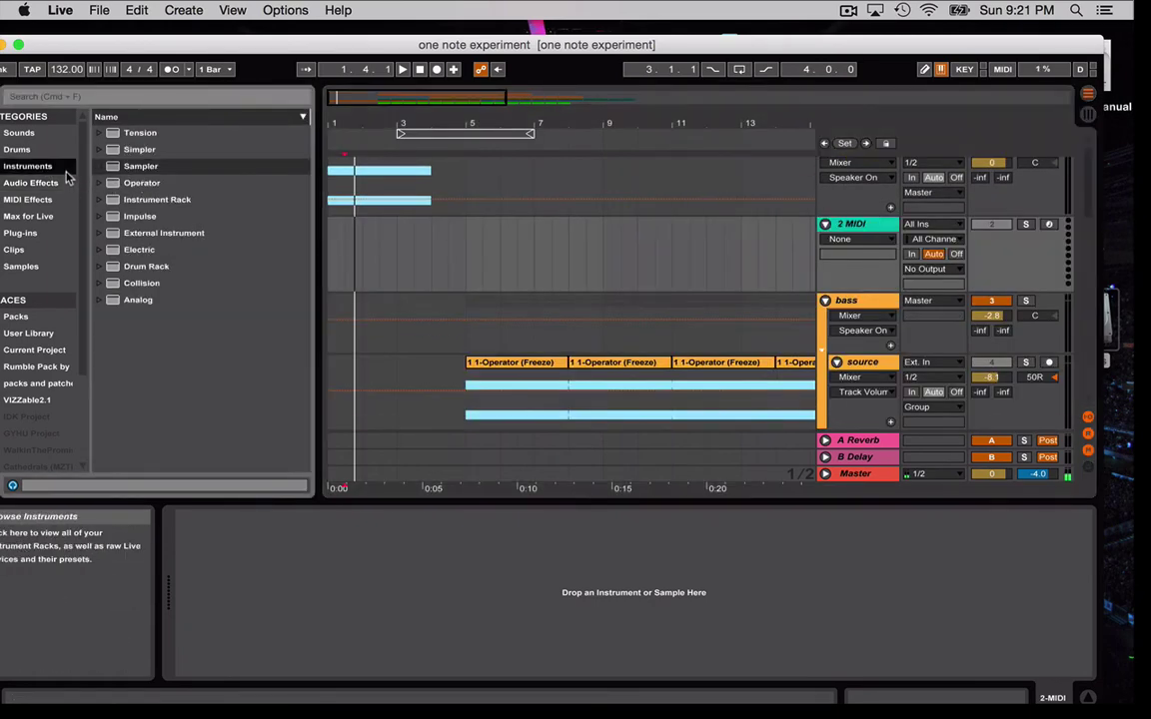
{"action": "left_click", "coordinate": [38, 150]}
{"action": "left_click", "coordinate": [140, 149]}
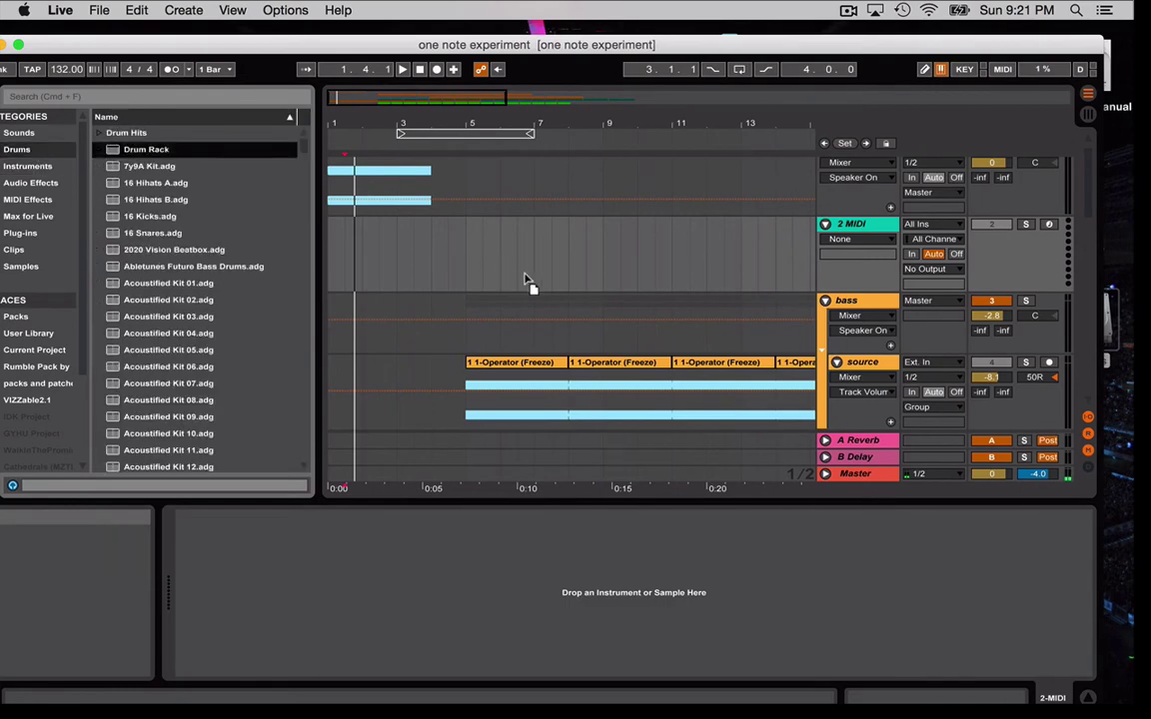
{"action": "left_click_drag", "start_coordinate": [529, 253], "coordinate": [532, 252]}
Place the first source track's frozen Operator clip on the C1 pad of the Drum Rack
{"action": "left_click", "coordinate": [390, 183]}
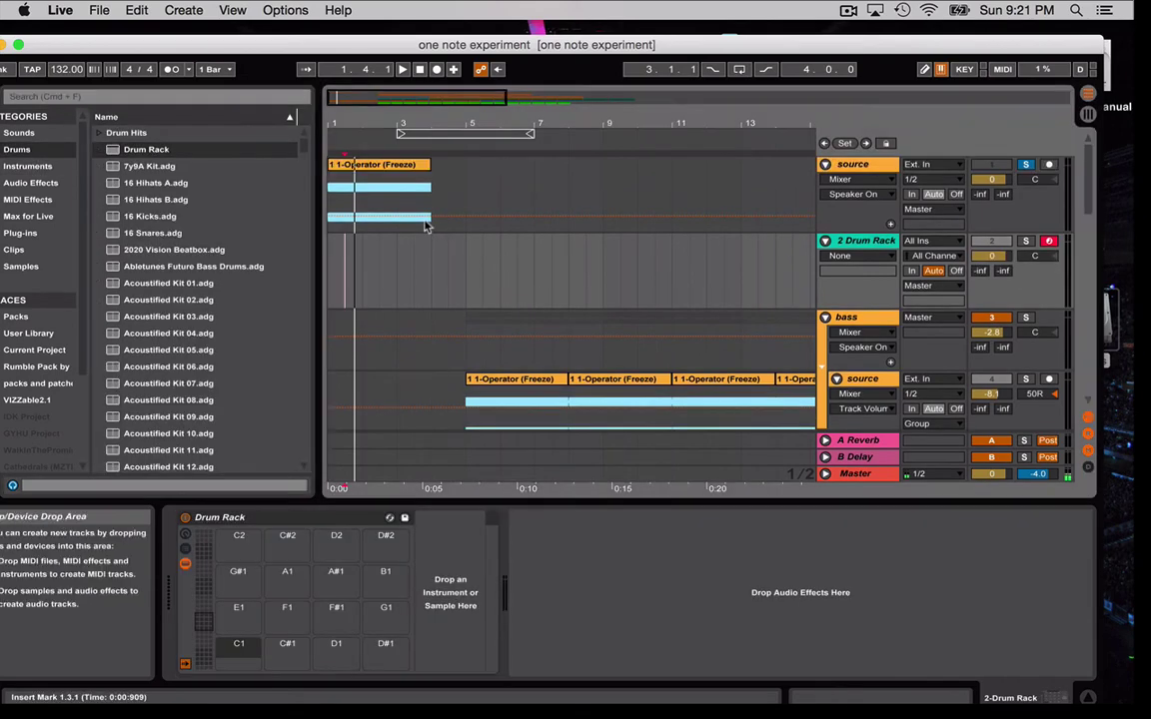
{"action": "left_click", "coordinate": [412, 168]}
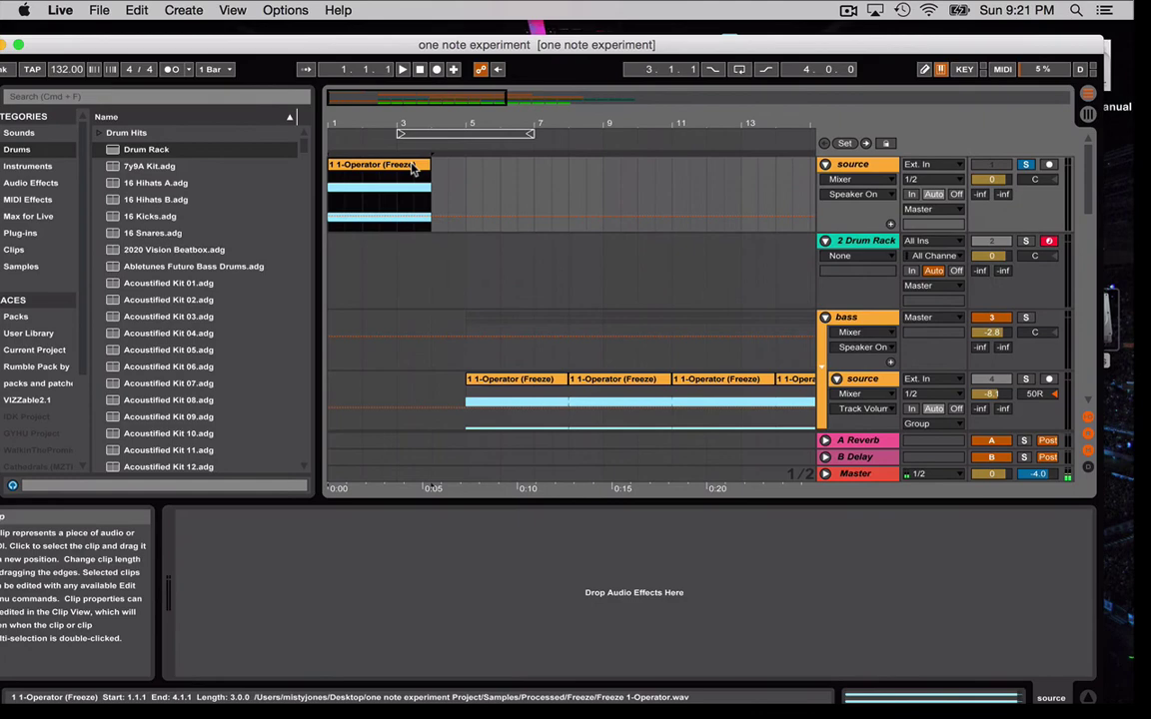
{"action": "left_click", "coordinate": [861, 240]}
{"action": "left_click_drag", "start_coordinate": [410, 167], "coordinate": [236, 666]}
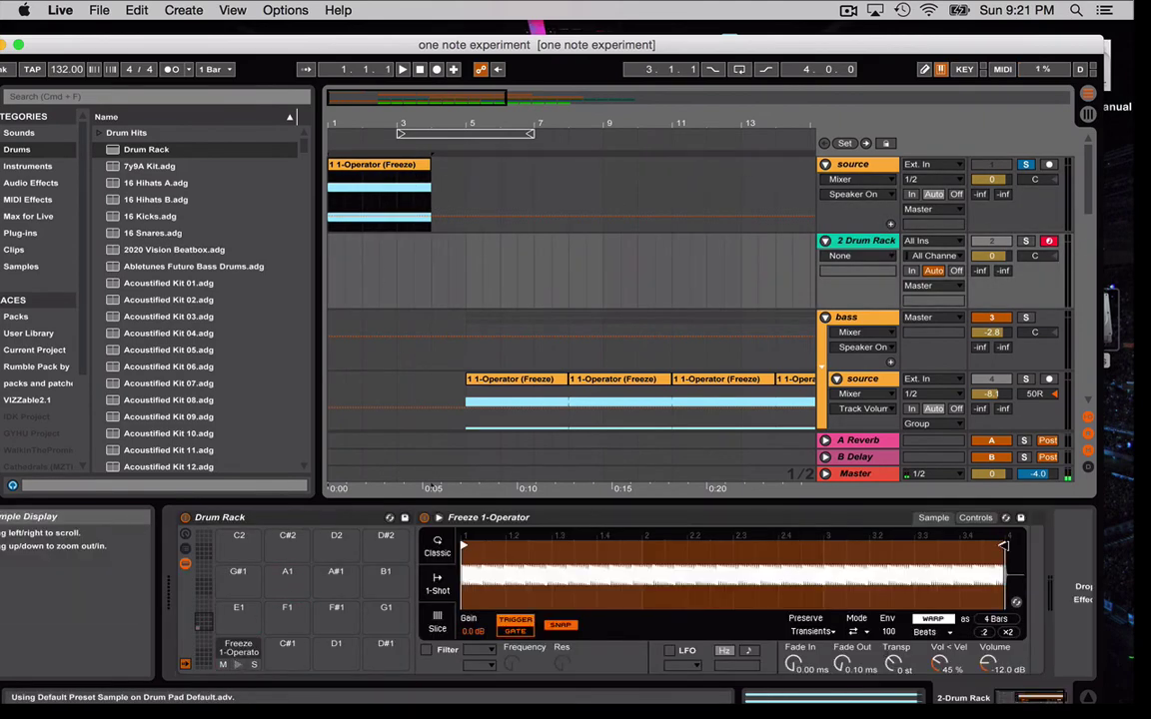
{"action": "left_click_drag", "start_coordinate": [611, 589], "coordinate": [468, 596]}
{"action": "key", "text": "Delete"}
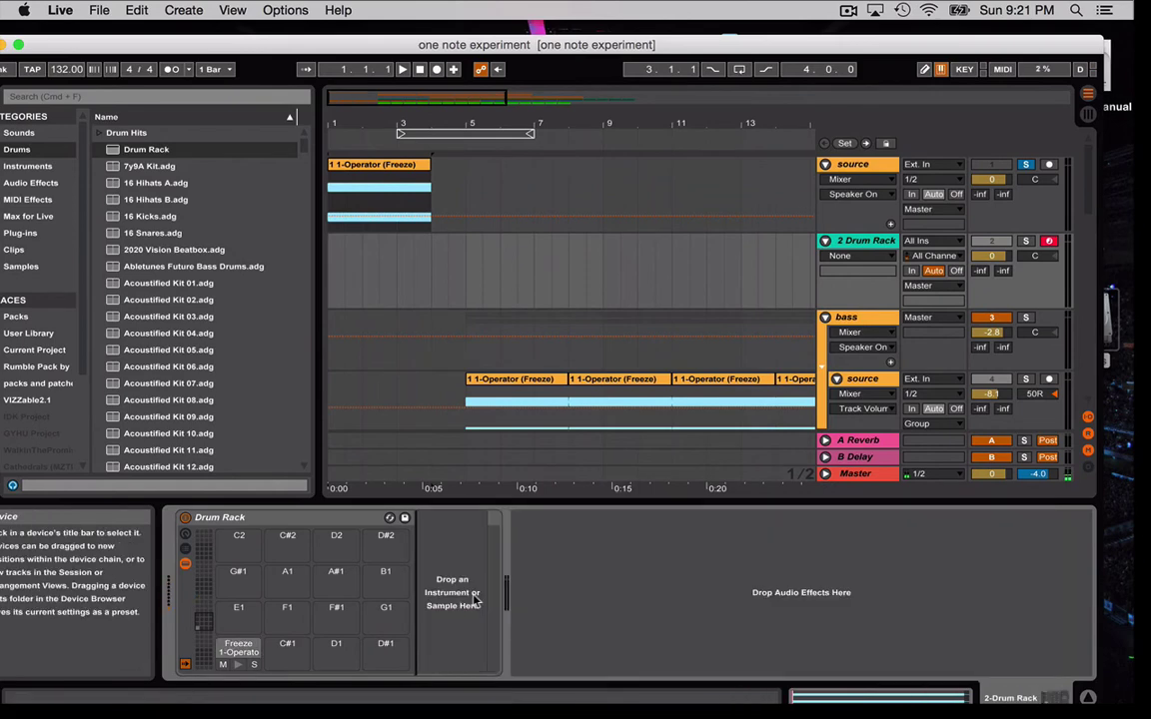
{"action": "left_click", "coordinate": [238, 648]}
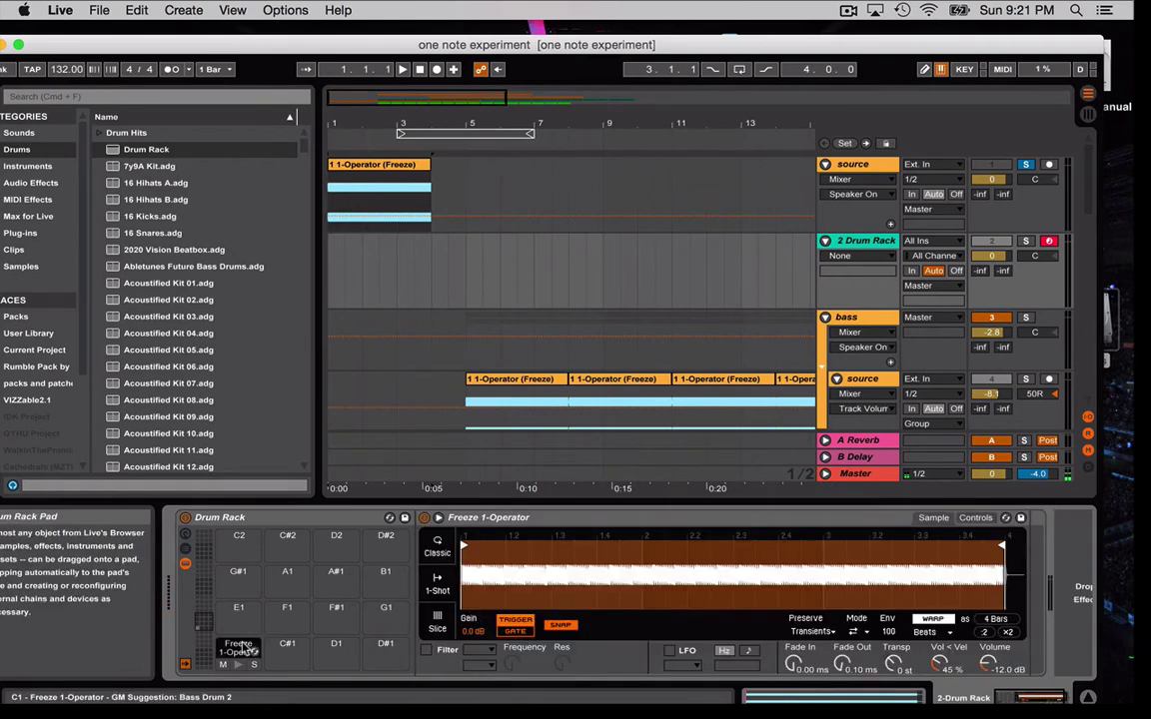
{"action": "key", "text": "super+z"}
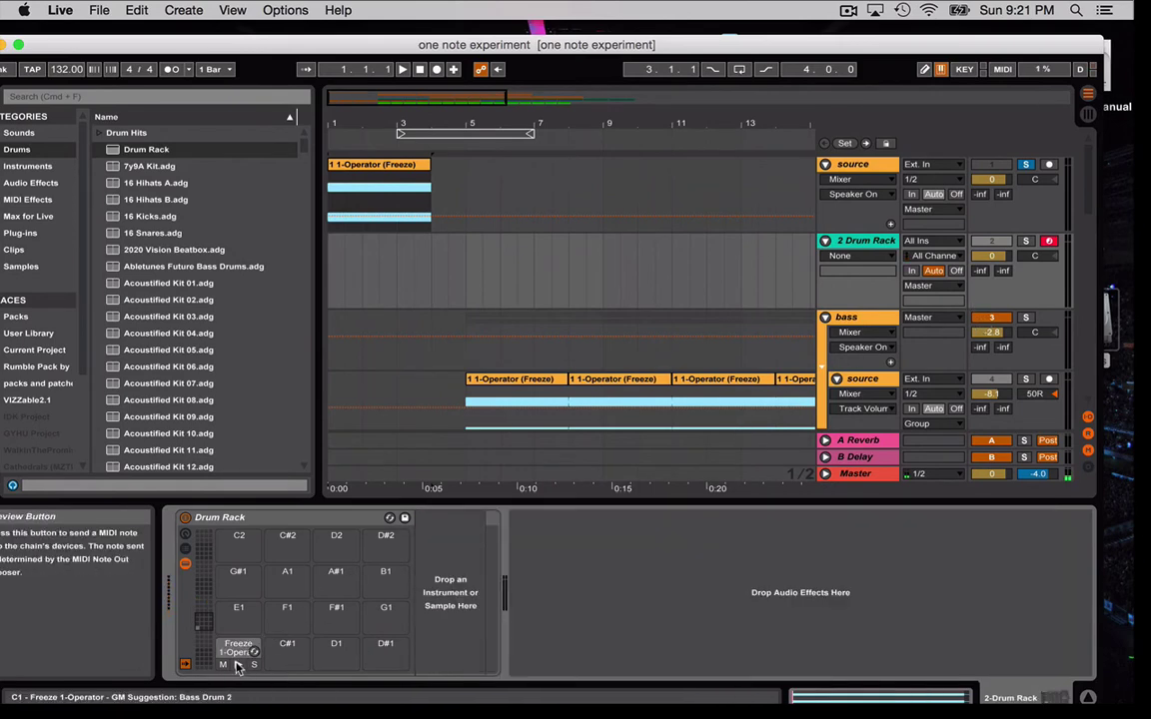
Solo the Drum Rack track and trim the end of the C1 pad's sample to its first sawtooth cycle
{"action": "left_click", "coordinate": [1025, 241]}
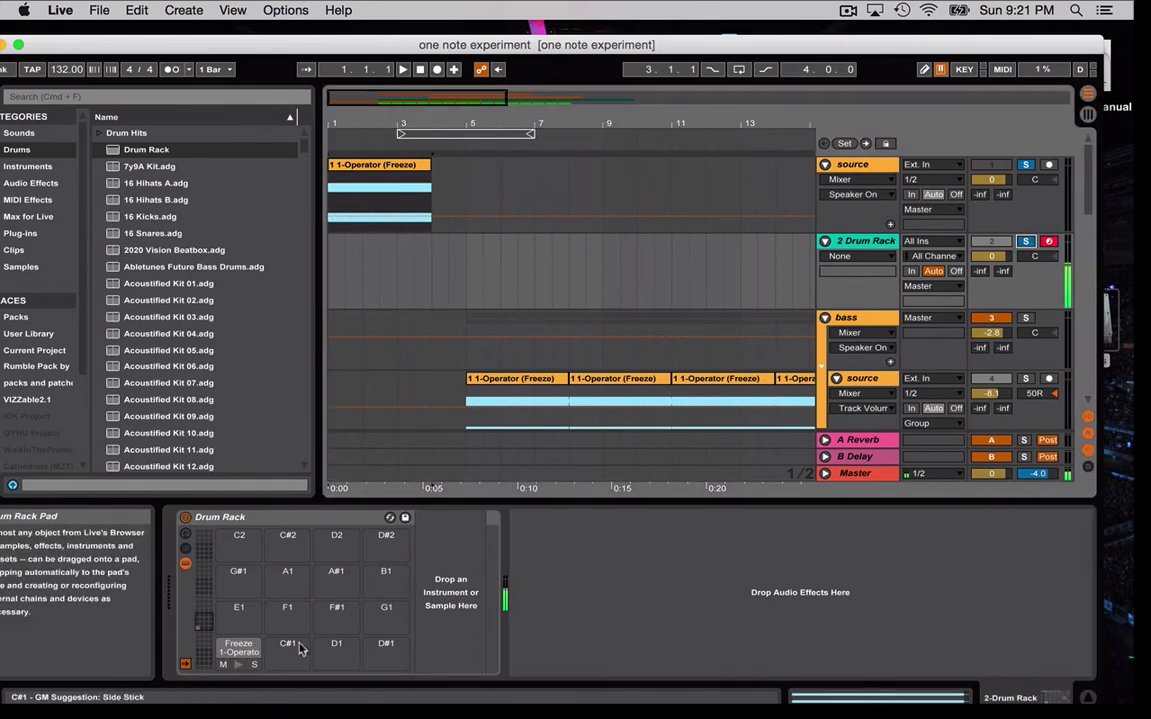
{"action": "left_click", "coordinate": [249, 647]}
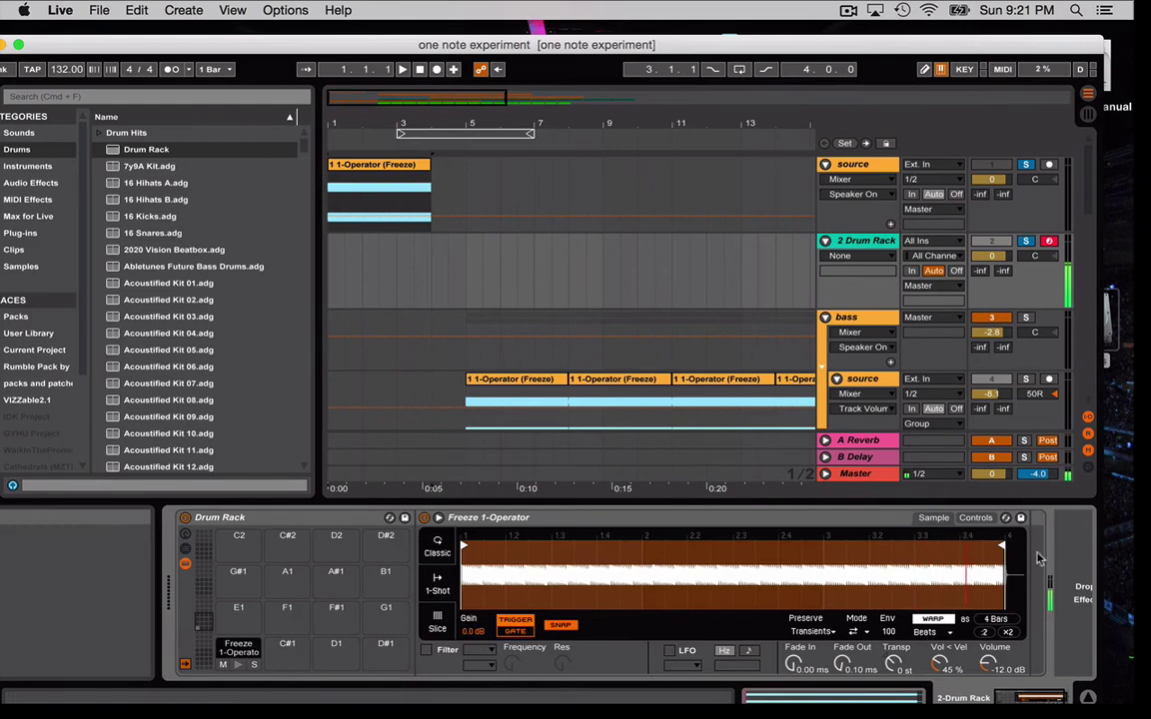
{"action": "mouse_move", "coordinate": [1001, 548]}
{"action": "left_mouse_down"}
{"action": "mouse_move", "coordinate": [526, 575]}
{"action": "mouse_move", "coordinate": [463, 590]}
{"action": "left_mouse_up"}
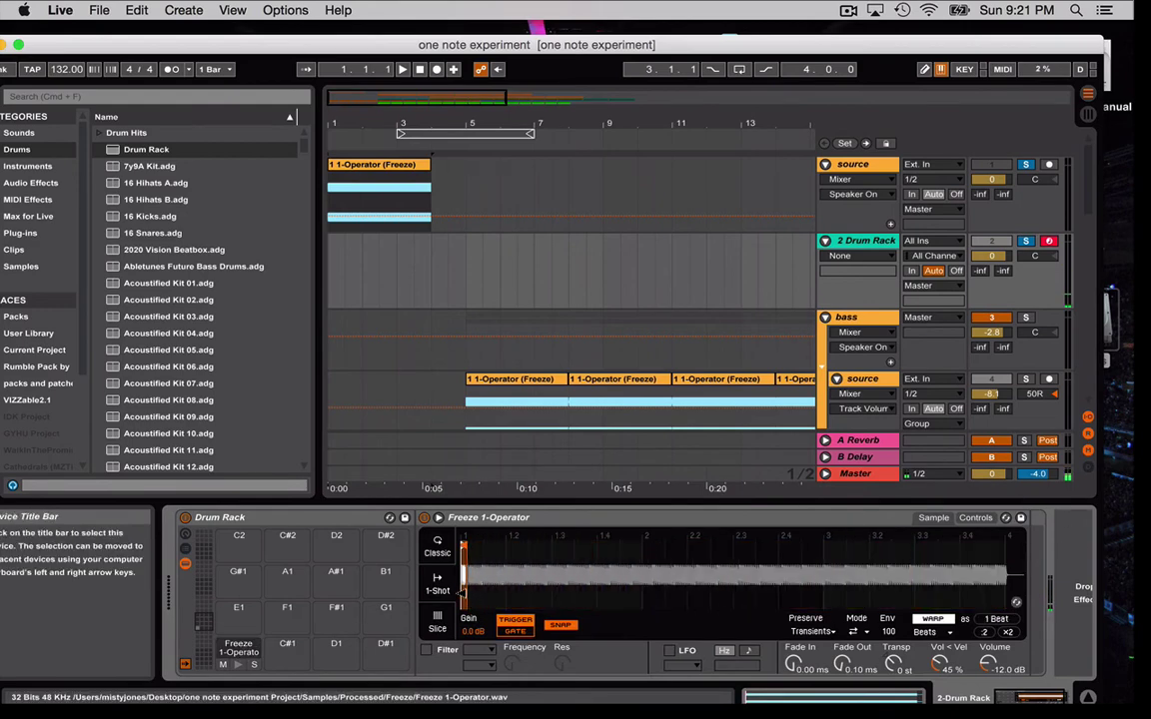
{"action": "left_click", "coordinate": [239, 666]}
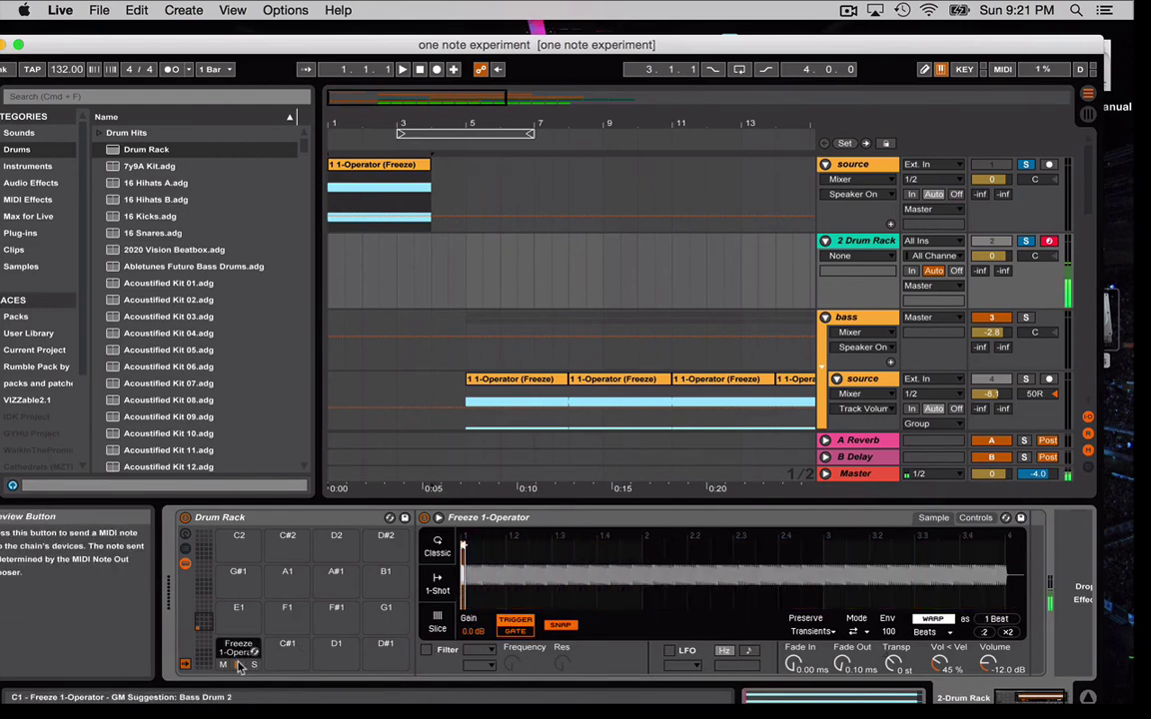
{"action": "left_click_drag", "start_coordinate": [566, 583], "coordinate": [513, 583]}
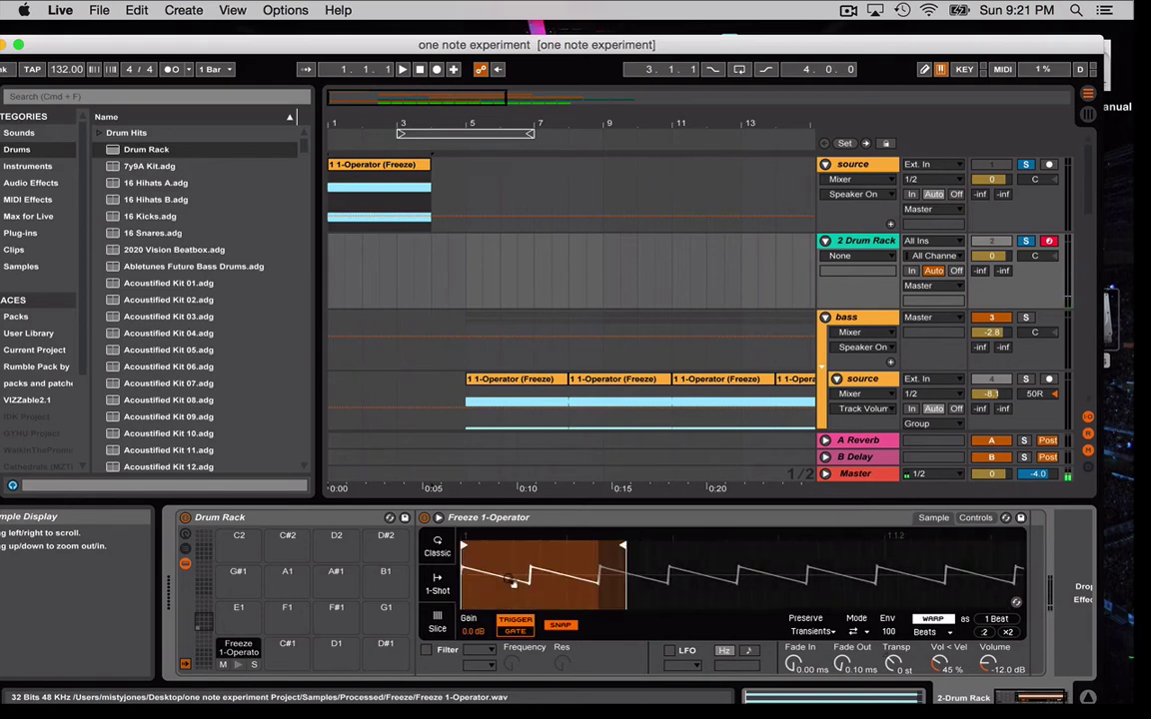
{"action": "left_click_drag", "start_coordinate": [621, 544], "coordinate": [548, 547]}
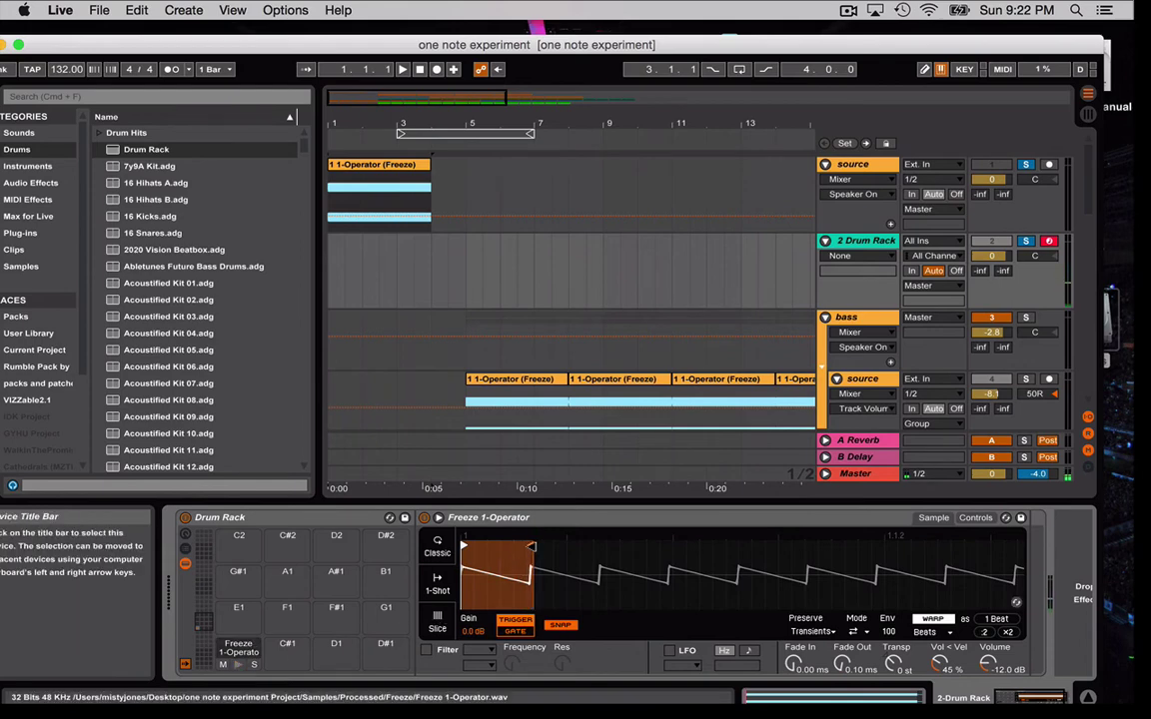
Transpose the C1 pad's sample up 48 semitones and tighten its end marker slightly, auditioning the pad
{"action": "left_click", "coordinate": [237, 666]}
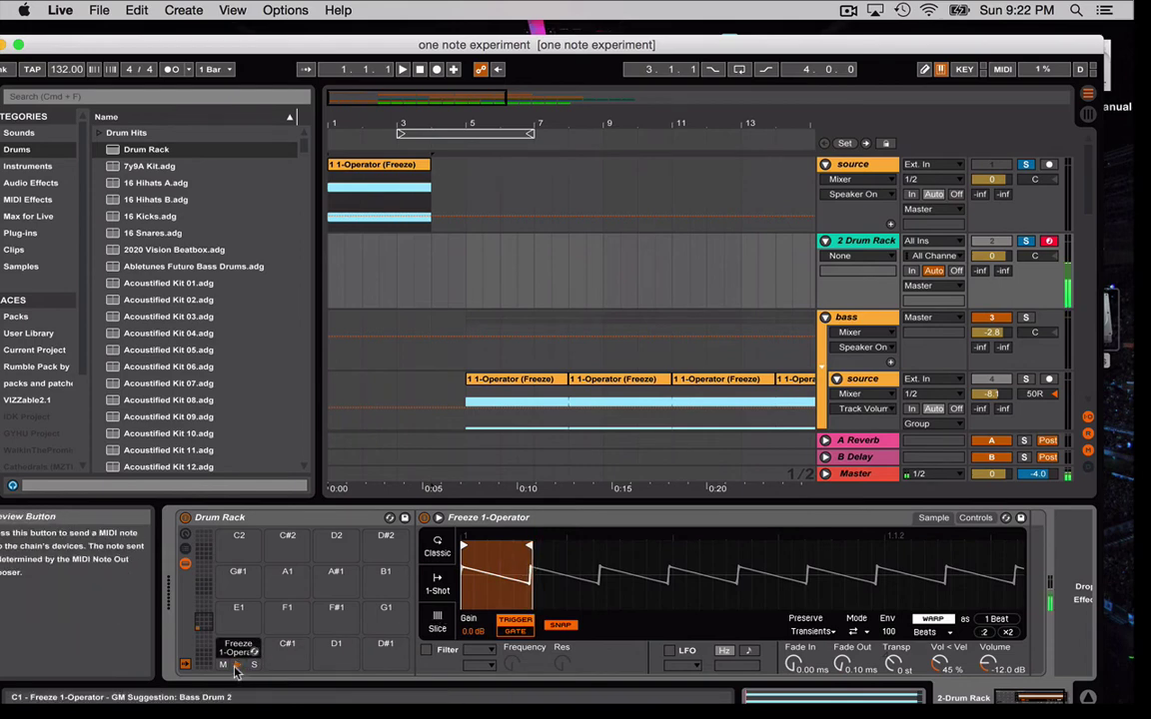
{"action": "left_click_drag", "start_coordinate": [893, 665], "coordinate": [893, 652]}
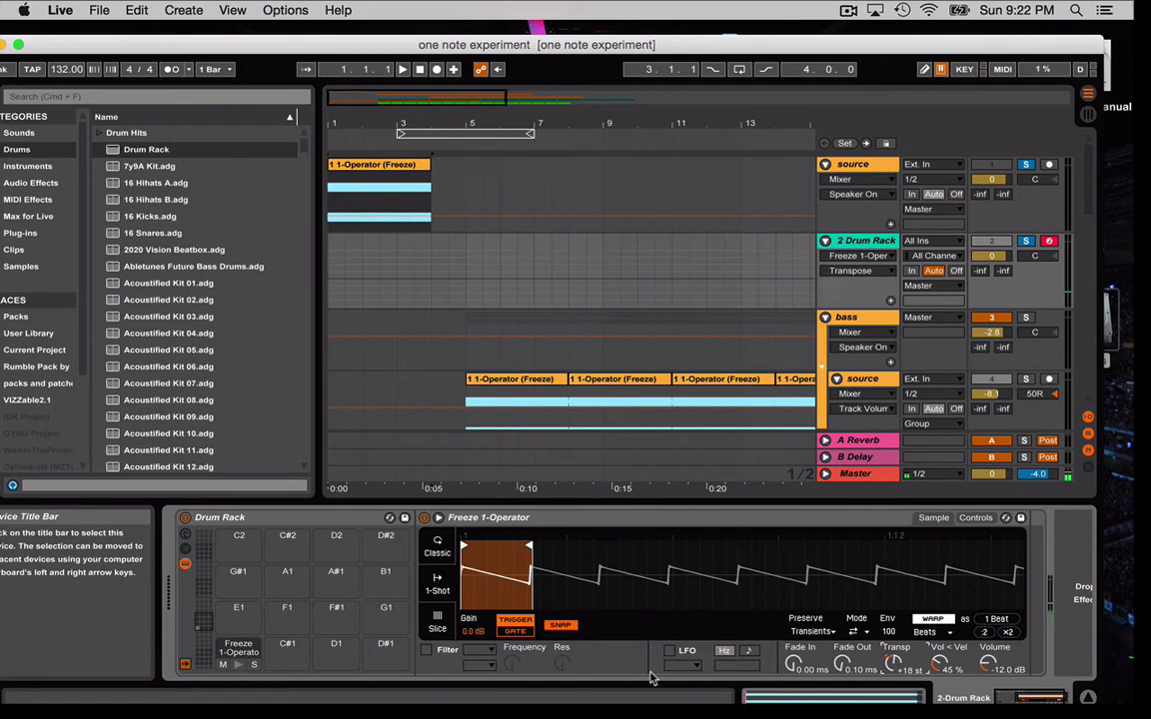
{"action": "left_click", "coordinate": [239, 666]}
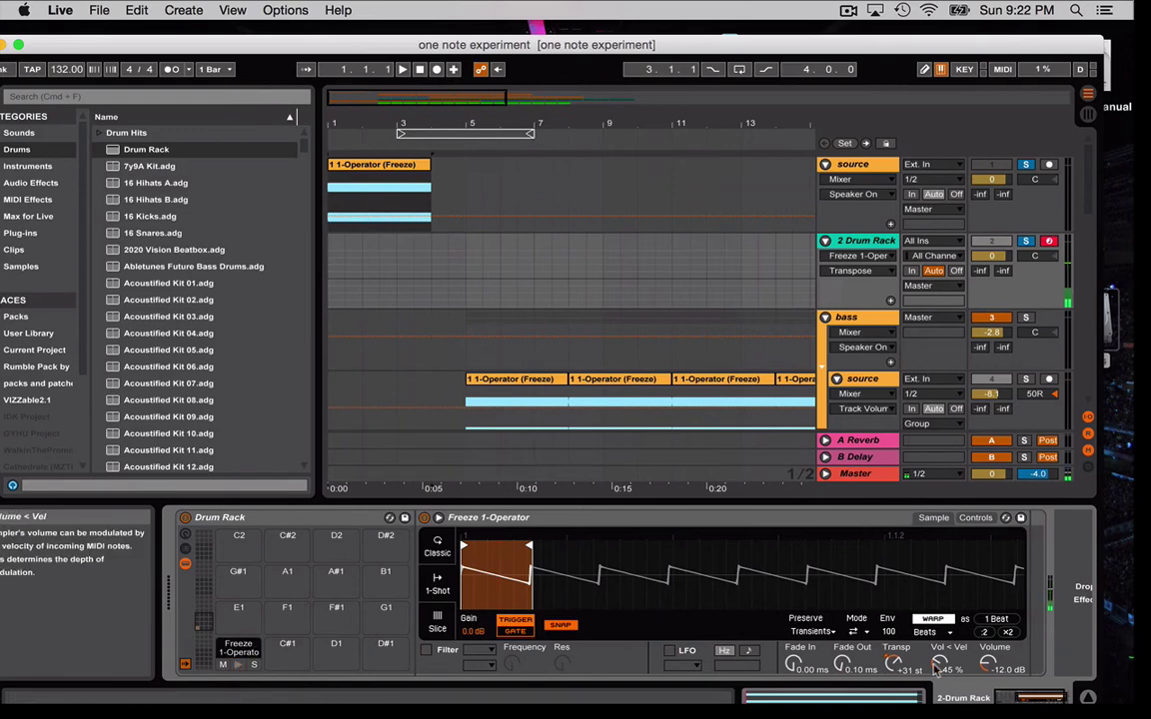
{"action": "left_click", "coordinate": [238, 667]}
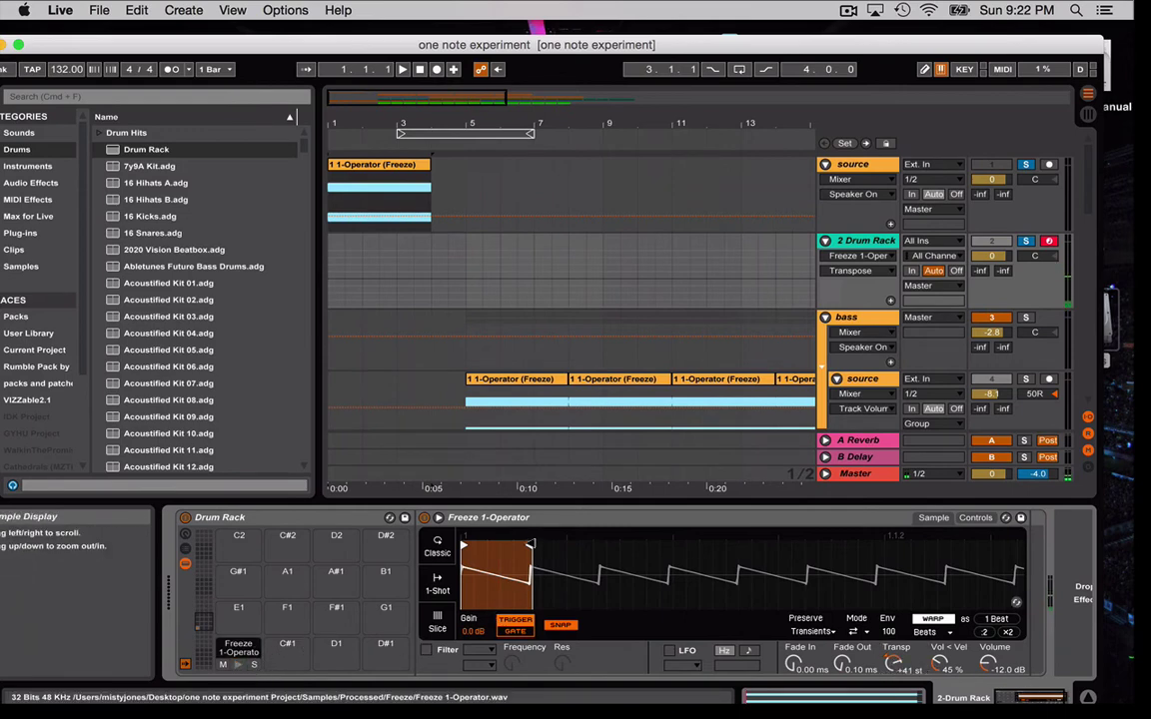
{"action": "left_click_drag", "start_coordinate": [530, 544], "coordinate": [526, 544]}
{"action": "left_click", "coordinate": [237, 667]}
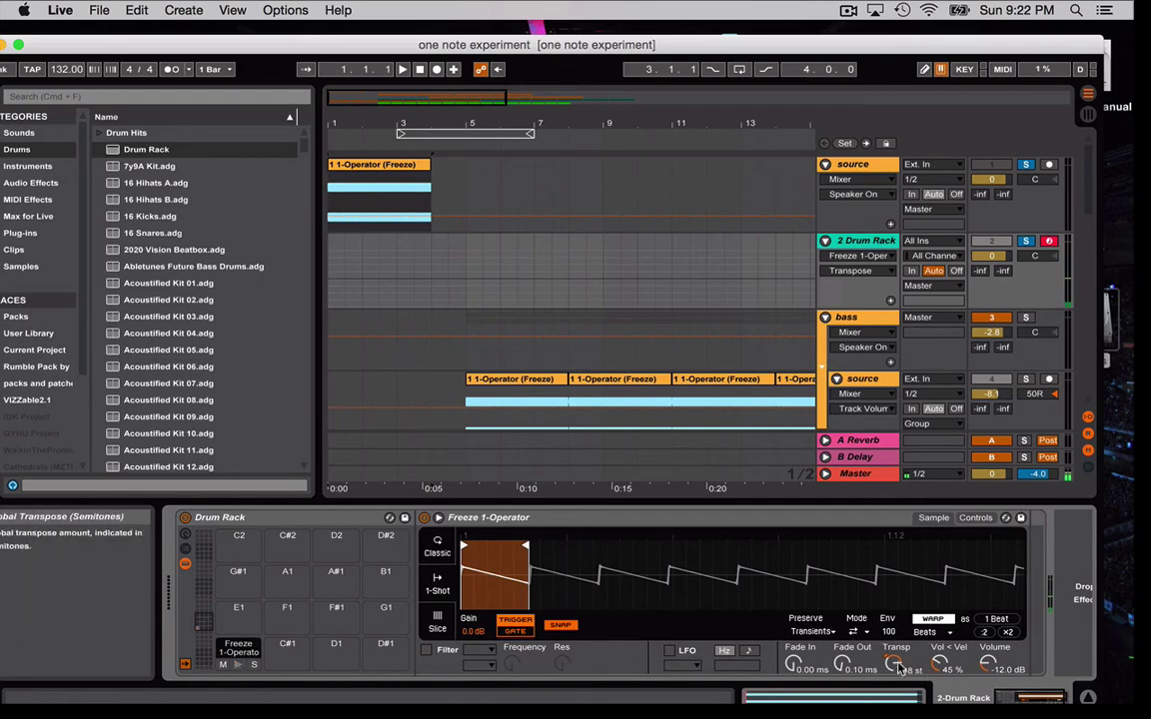
{"action": "left_click", "coordinate": [237, 665]}
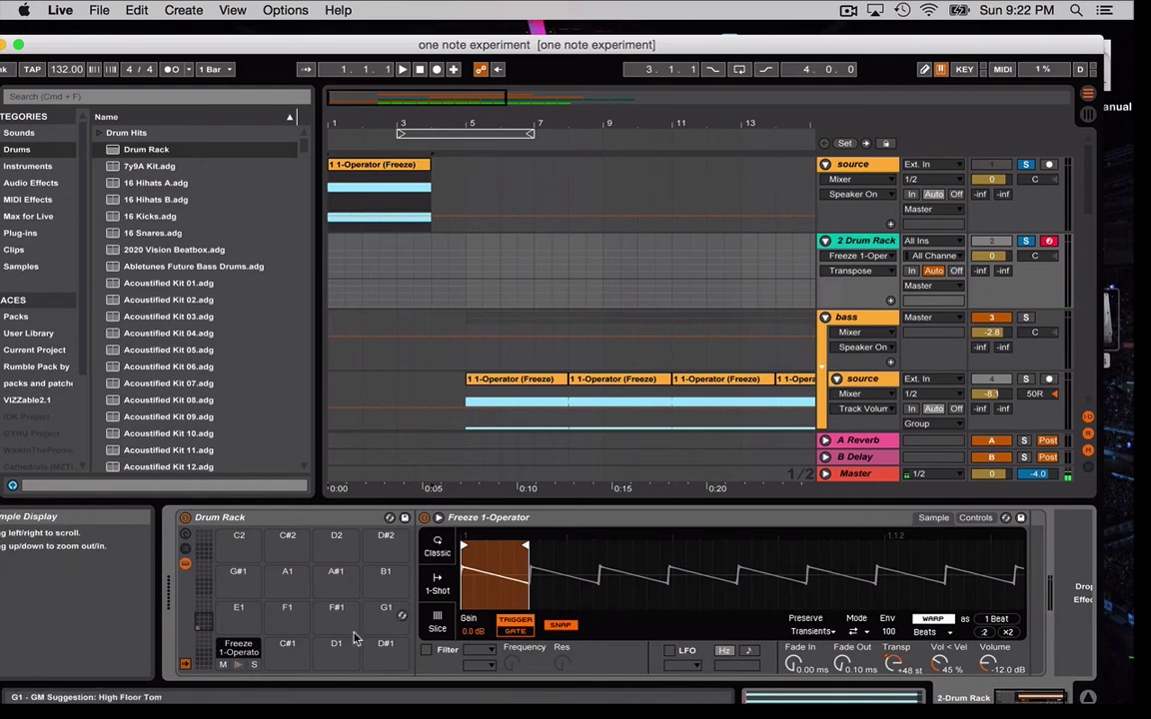
{"action": "left_click", "coordinate": [237, 668]}
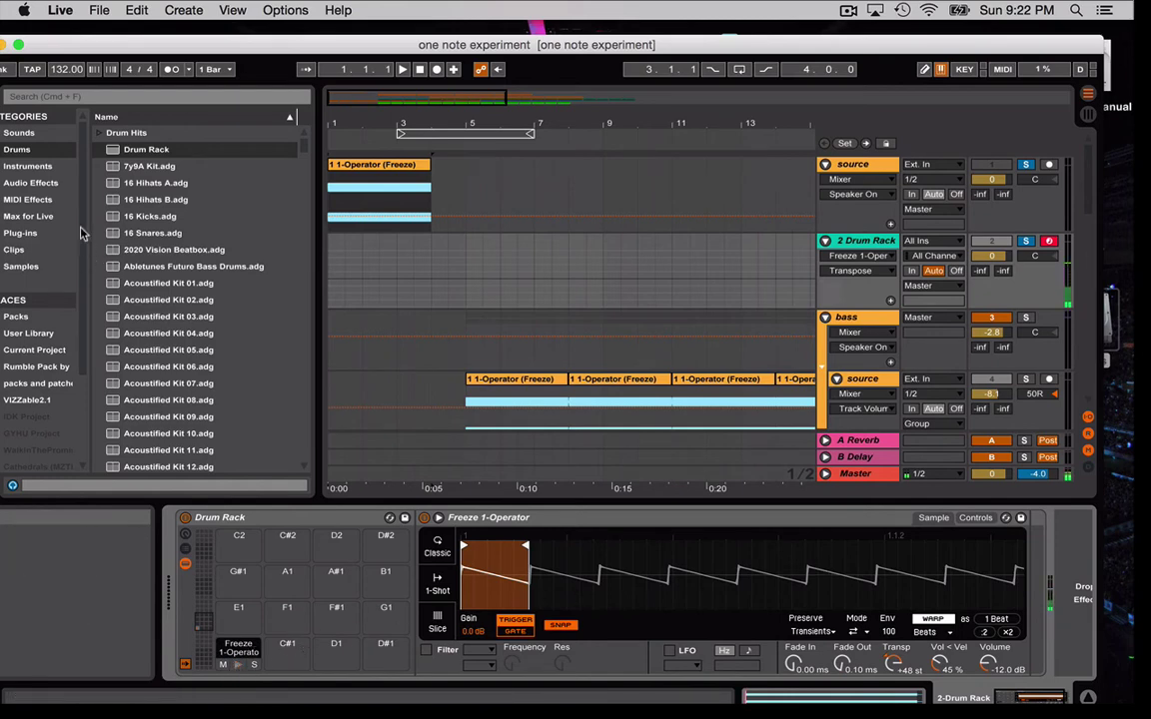
Insert a Pitch MIDI effect ahead of the Drum Rack
{"action": "left_click", "coordinate": [30, 199]}
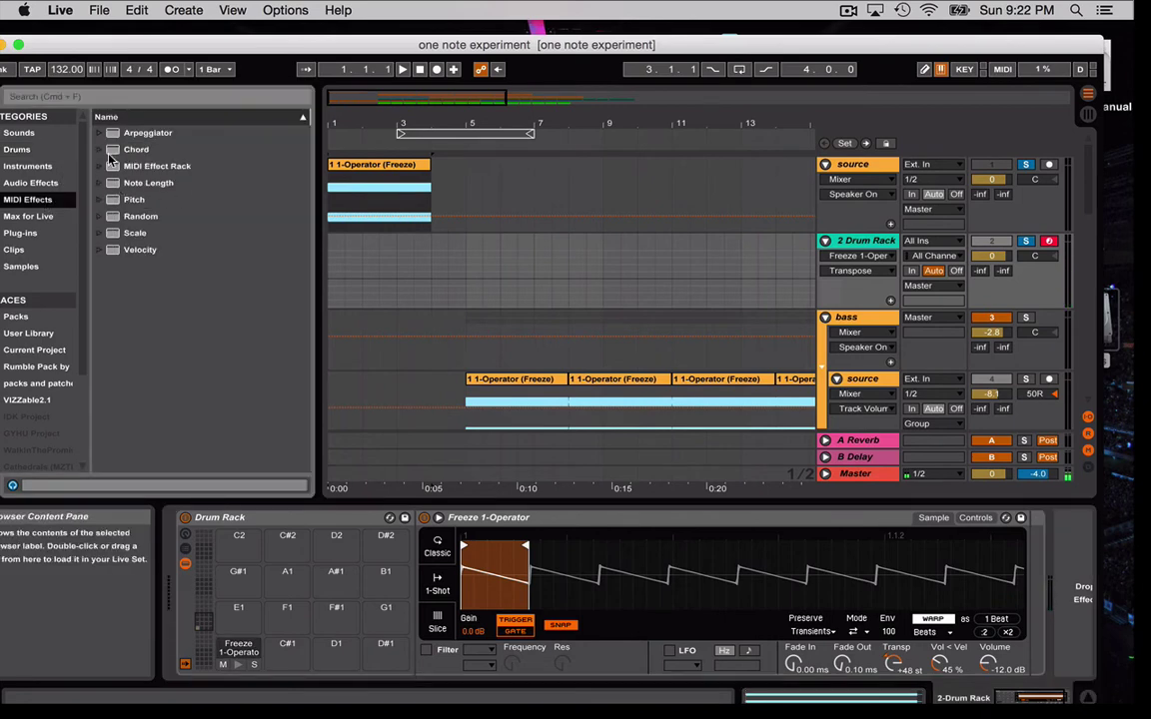
{"action": "left_click_drag", "start_coordinate": [113, 200], "coordinate": [211, 574]}
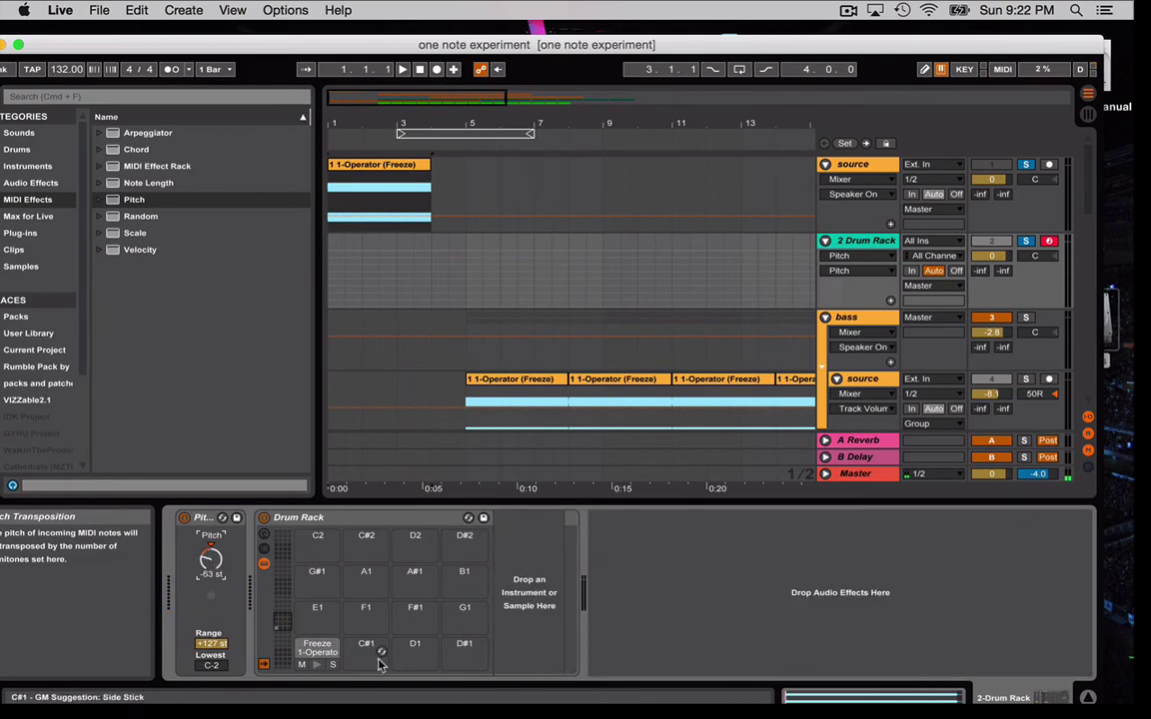
{"action": "left_click_drag", "start_coordinate": [317, 647], "coordinate": [317, 611]}
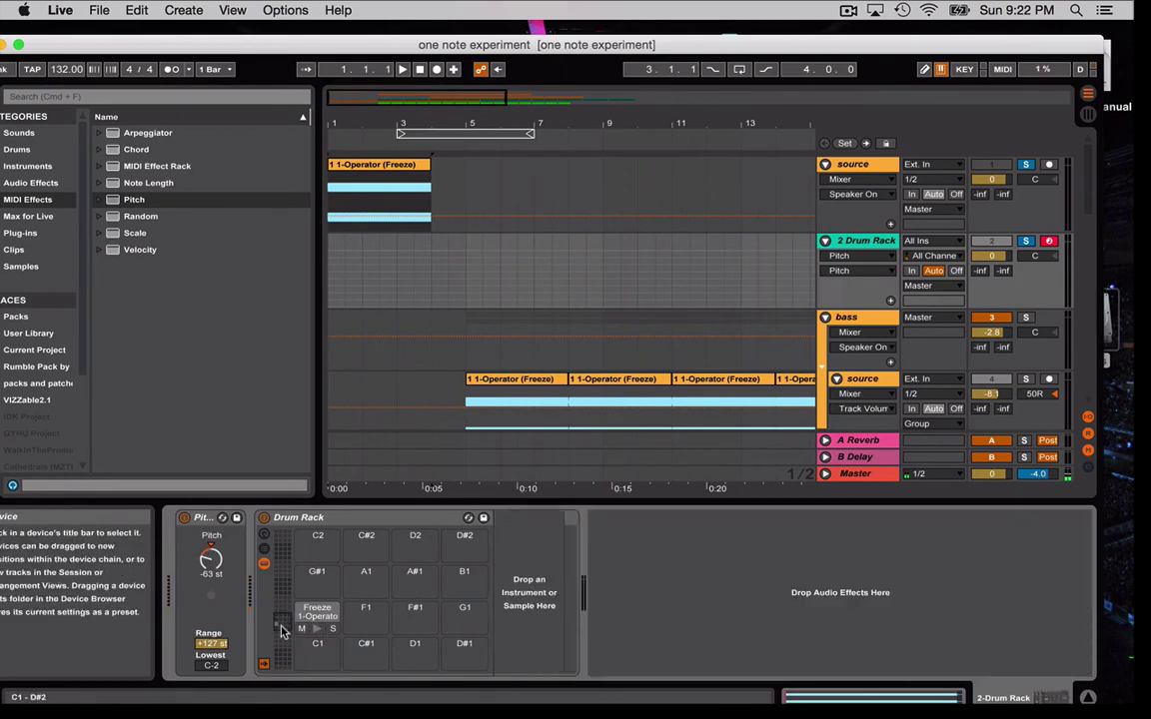
{"action": "left_click", "coordinate": [309, 660]}
{"action": "left_click_drag", "start_coordinate": [304, 667], "coordinate": [311, 705]}
{"action": "left_click_drag", "start_coordinate": [312, 654], "coordinate": [303, 643]}
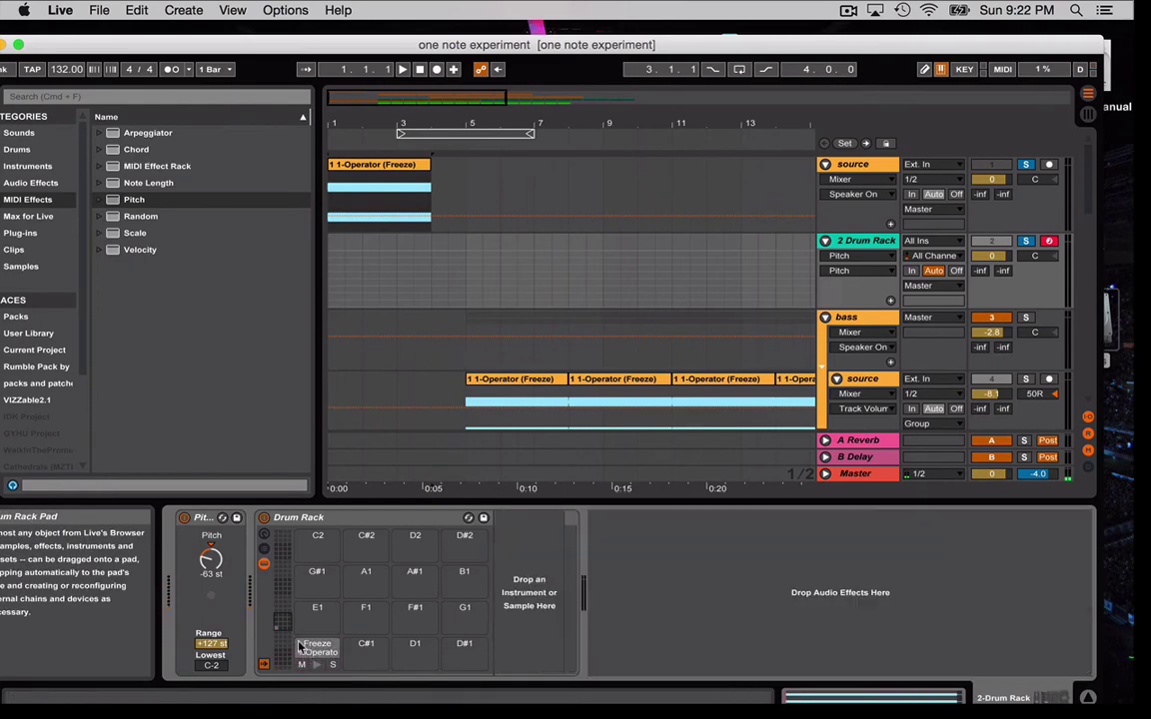
Set the Pitch effect to -24 st and record a short run of C1 pad hits on the Drum Rack track from 4.3.1
{"action": "left_click_drag", "start_coordinate": [210, 559], "coordinate": [211, 547]}
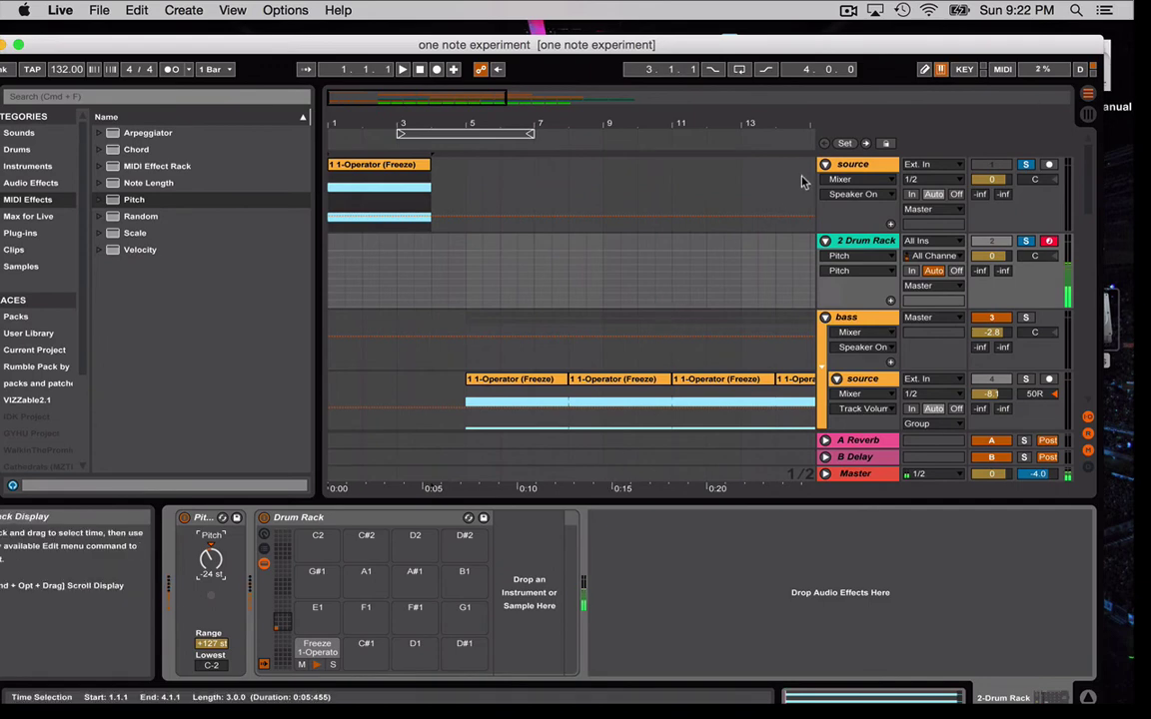
{"action": "left_click", "coordinate": [446, 270]}
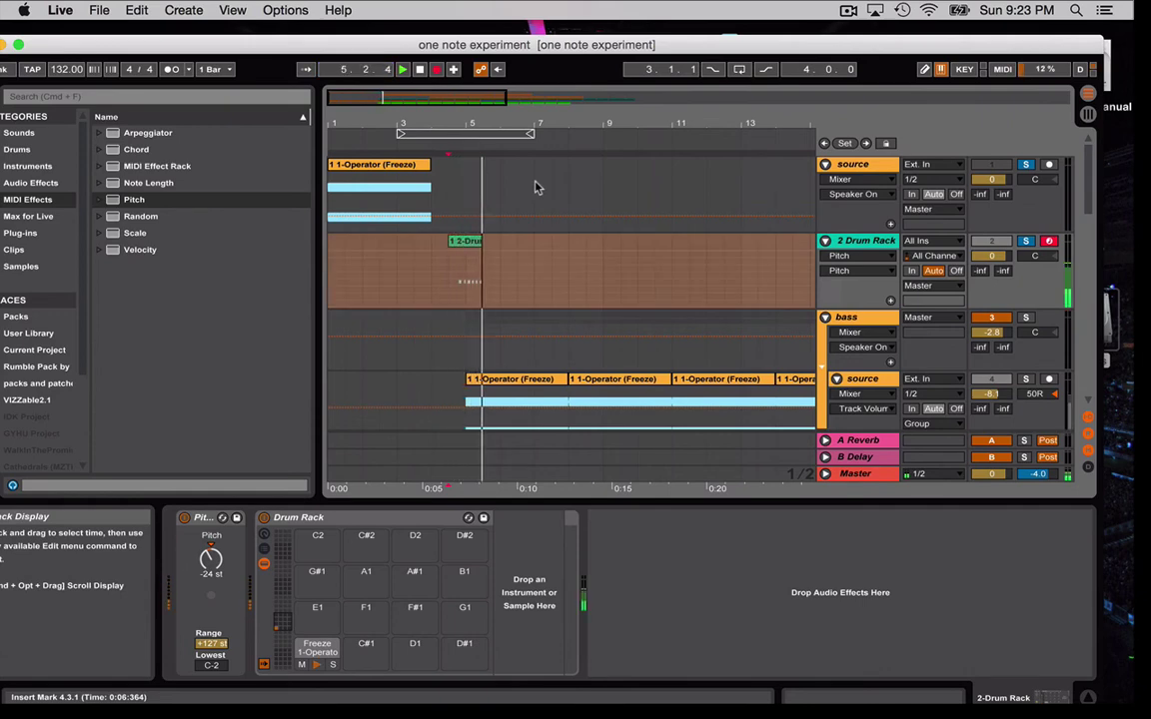
{"action": "key", "text": "space"}
{"action": "left_click", "coordinate": [639, 266]}
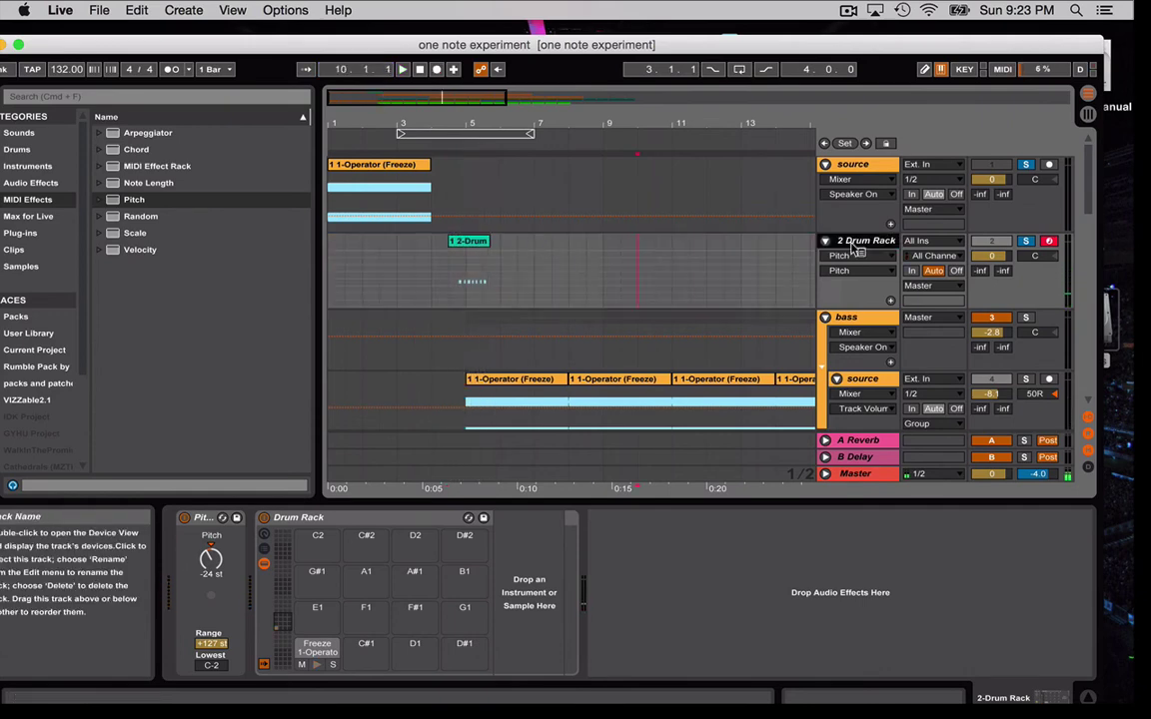
Freeze the Drum Rack track and flatten it to audio
{"action": "right_click", "coordinate": [856, 248]}
{"action": "left_click", "coordinate": [894, 349]}
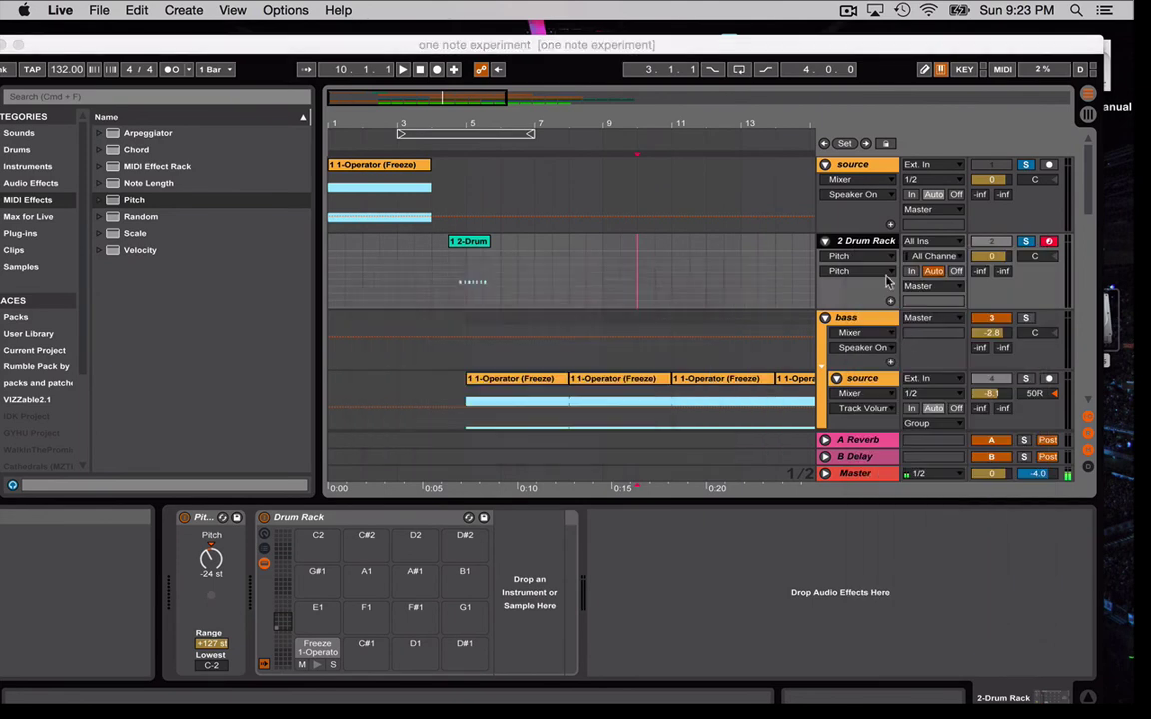
{"action": "right_click", "coordinate": [862, 243]}
{"action": "left_click", "coordinate": [904, 361]}
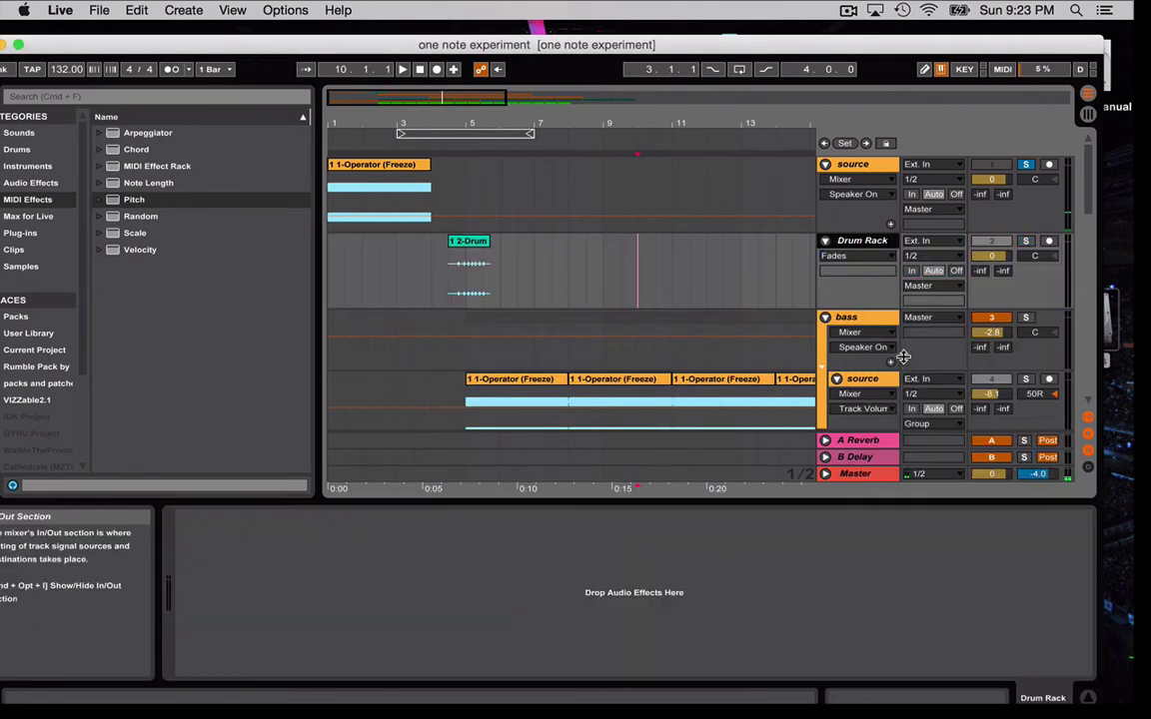
Trim the flattened Drum Rack clip to its first hit, ending at 4.4.3, and set its warp mode to Complex Pro
{"action": "double_click", "coordinate": [472, 246]}
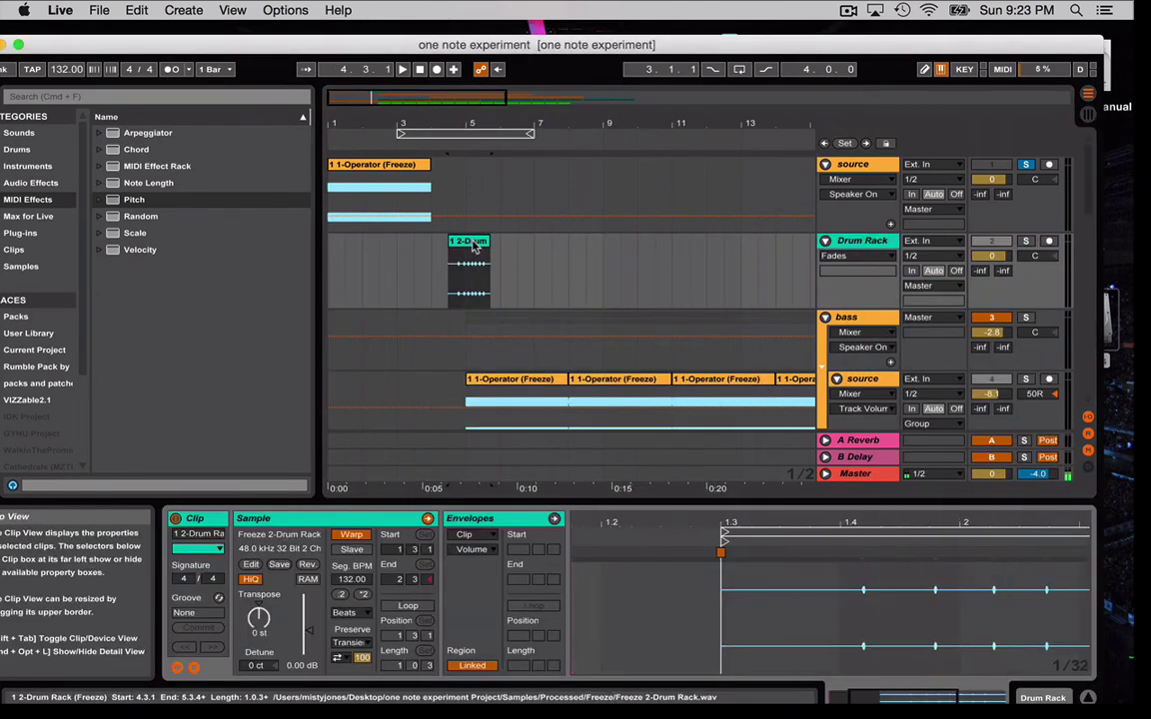
{"action": "scroll", "coordinate": [474, 247], "scroll_direction": "up", "scroll_amount": 6}
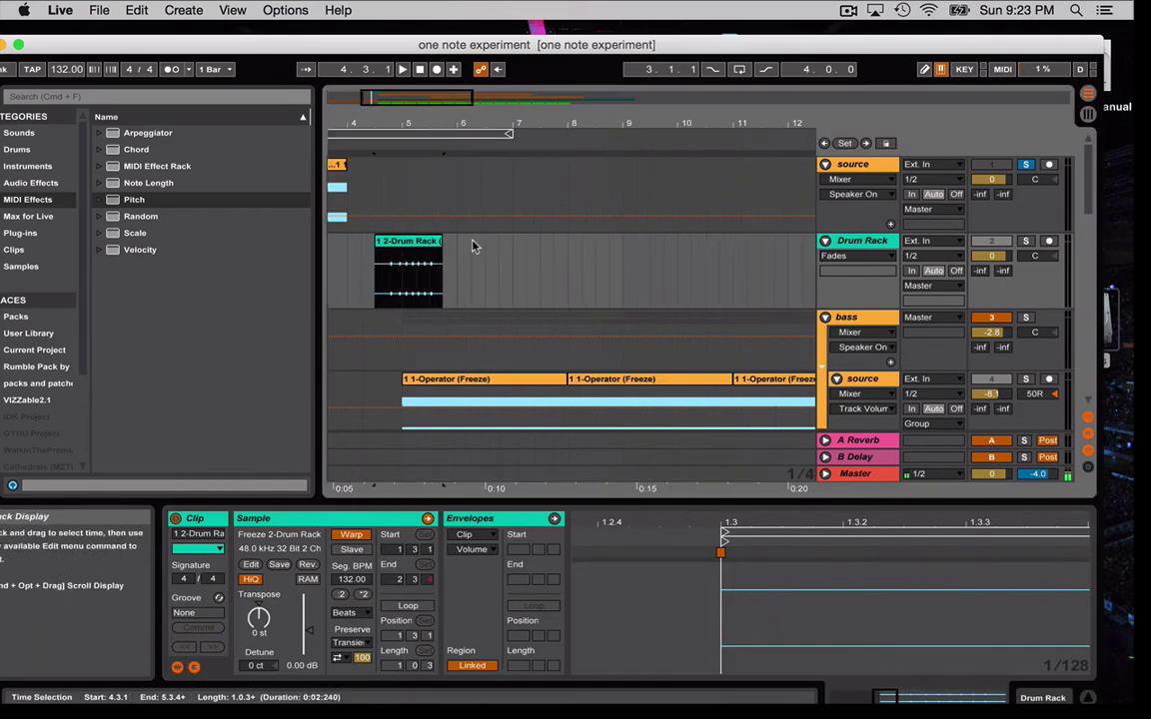
{"action": "left_click_drag", "start_coordinate": [519, 246], "coordinate": [412, 253]}
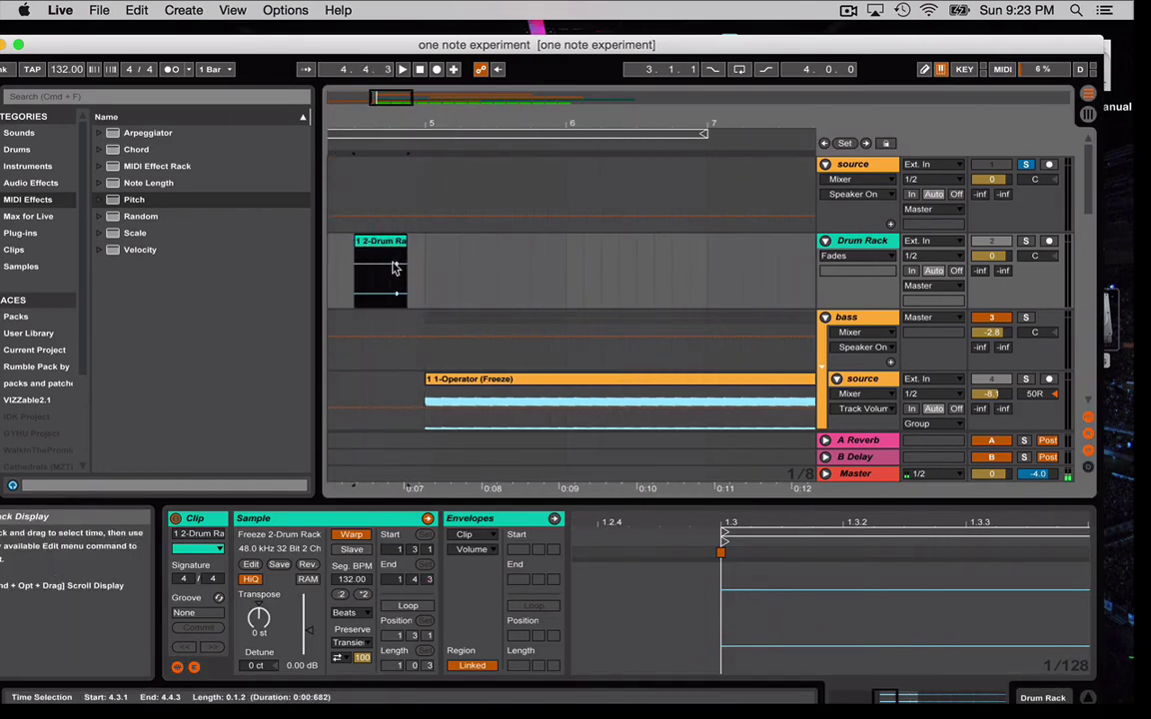
{"action": "left_click", "coordinate": [348, 612]}
{"action": "left_click", "coordinate": [365, 692]}
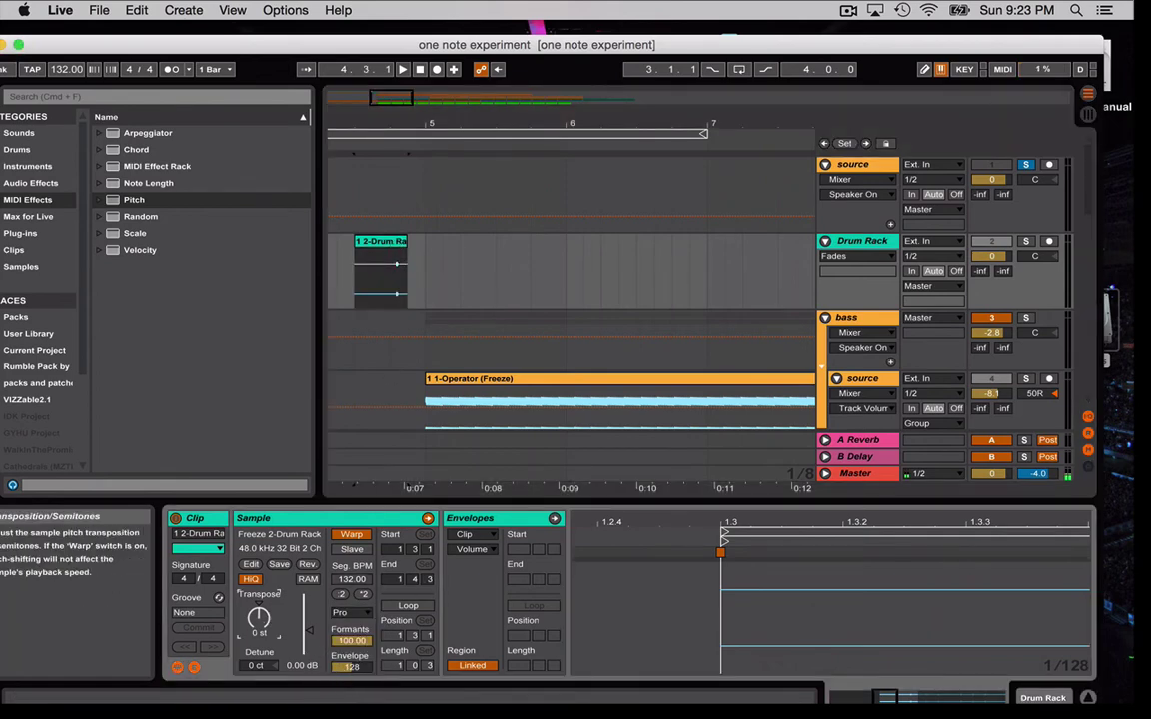
Try transposing the trimmed Drum Rack clip up 6 st while playing it back
{"action": "key", "text": "space"}
{"action": "key", "text": "space"}
{"action": "key", "text": "space"}
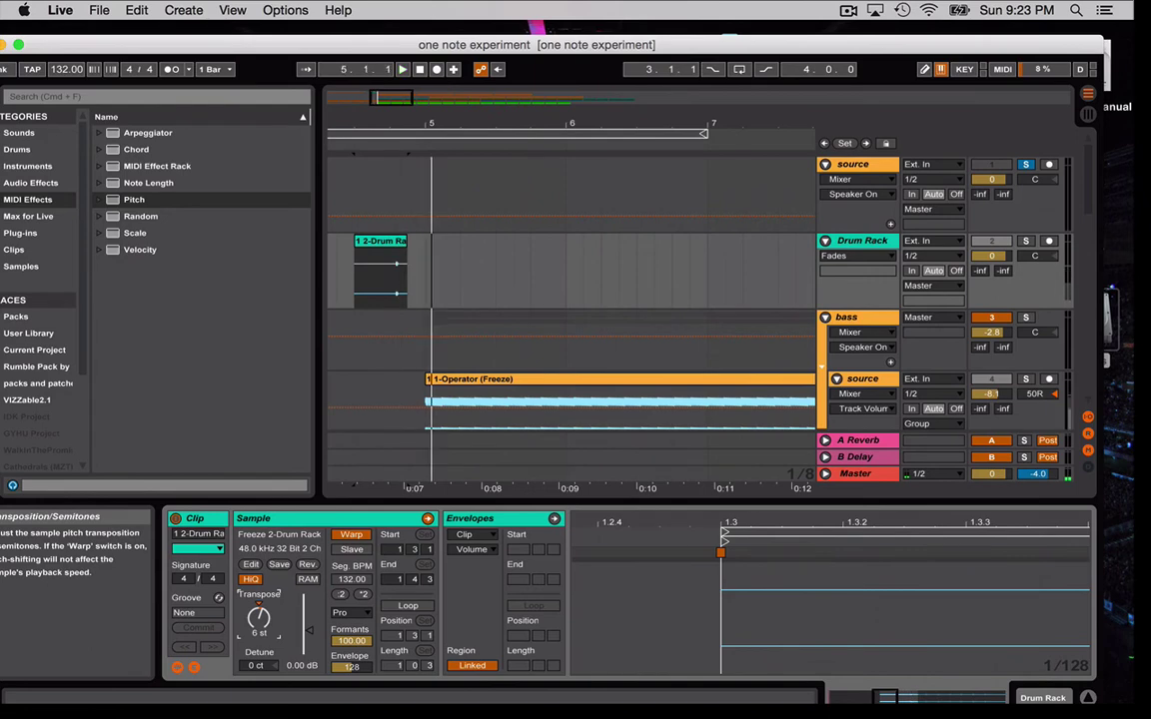
{"action": "key", "text": "space"}
{"action": "mouse_move", "coordinate": [259, 619]}
{"action": "left_mouse_down"}
{"action": "mouse_move", "coordinate": [258, 639]}
{"action": "mouse_move", "coordinate": [259, 614]}
{"action": "left_mouse_up"}
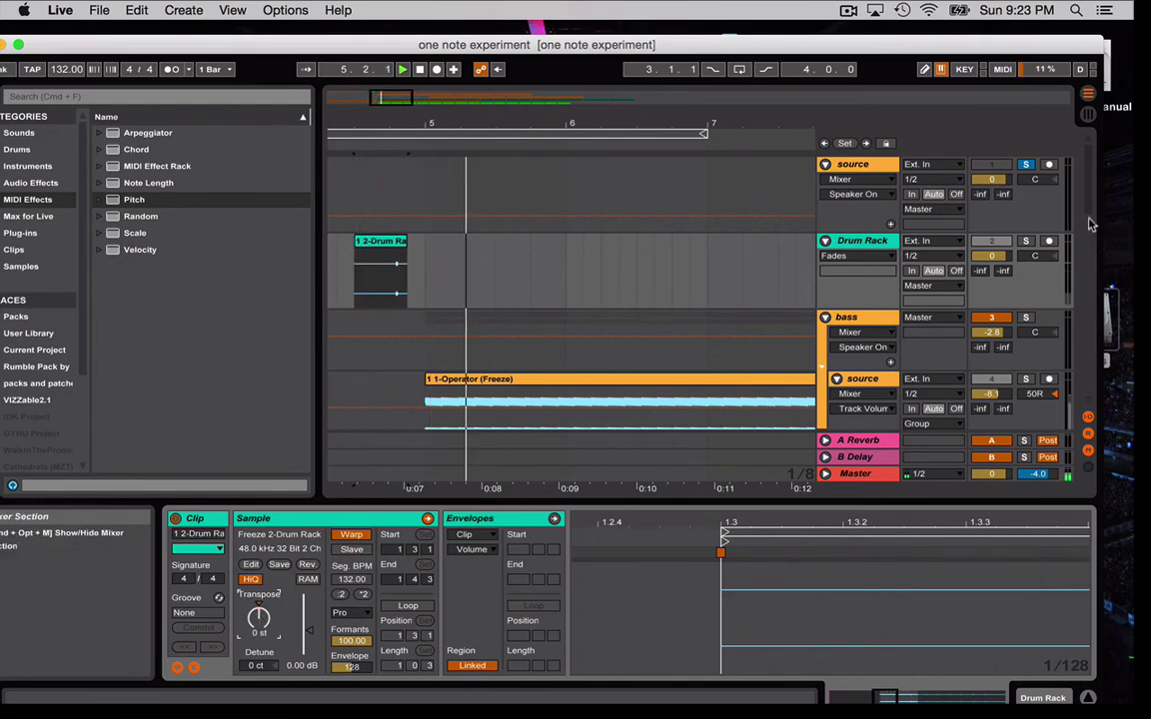
Solo the flattened Drum Rack track and play the trimmed hit
{"action": "left_click", "coordinate": [1025, 241]}
{"action": "key", "text": "space"}
{"action": "key", "text": "space"}
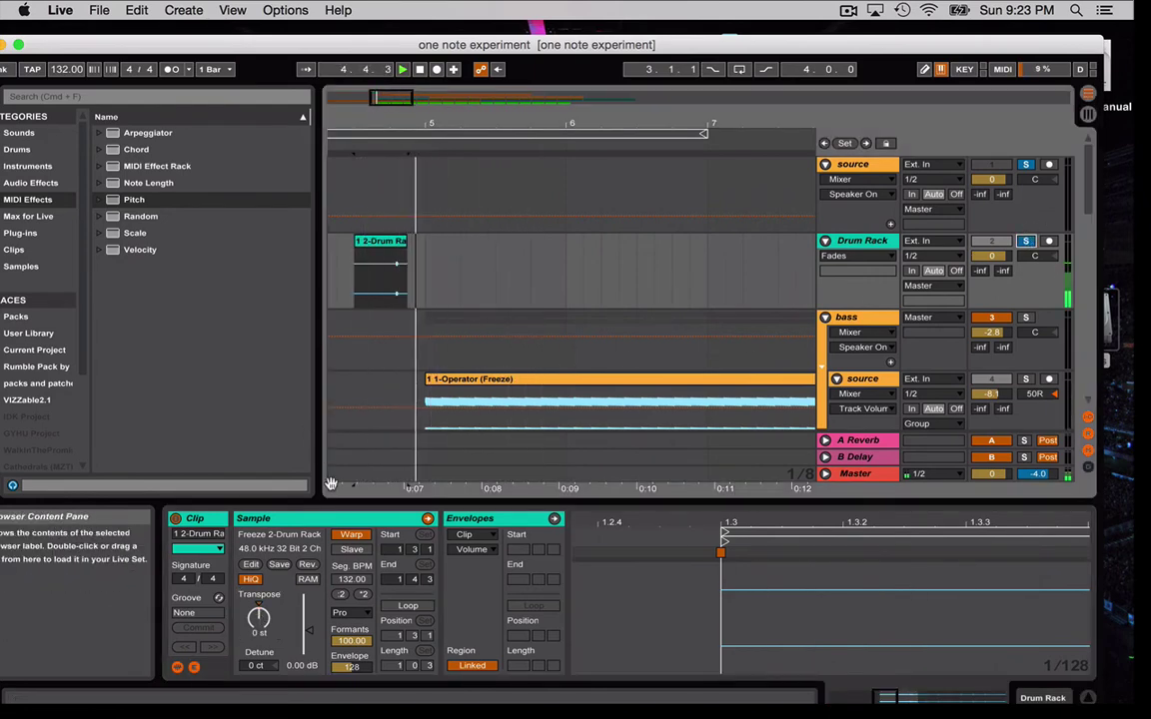
Transpose the Drum Rack clip up 15 st and raise its gain to 15.5 dB, auditioning the hit
{"action": "key", "text": "space"}
{"action": "mouse_move", "coordinate": [266, 624]}
{"action": "left_mouse_down"}
{"action": "mouse_move", "coordinate": [266, 606]}
{"action": "mouse_move", "coordinate": [259, 612]}
{"action": "left_mouse_up"}
{"action": "key", "text": "space"}
{"action": "key", "text": "space"}
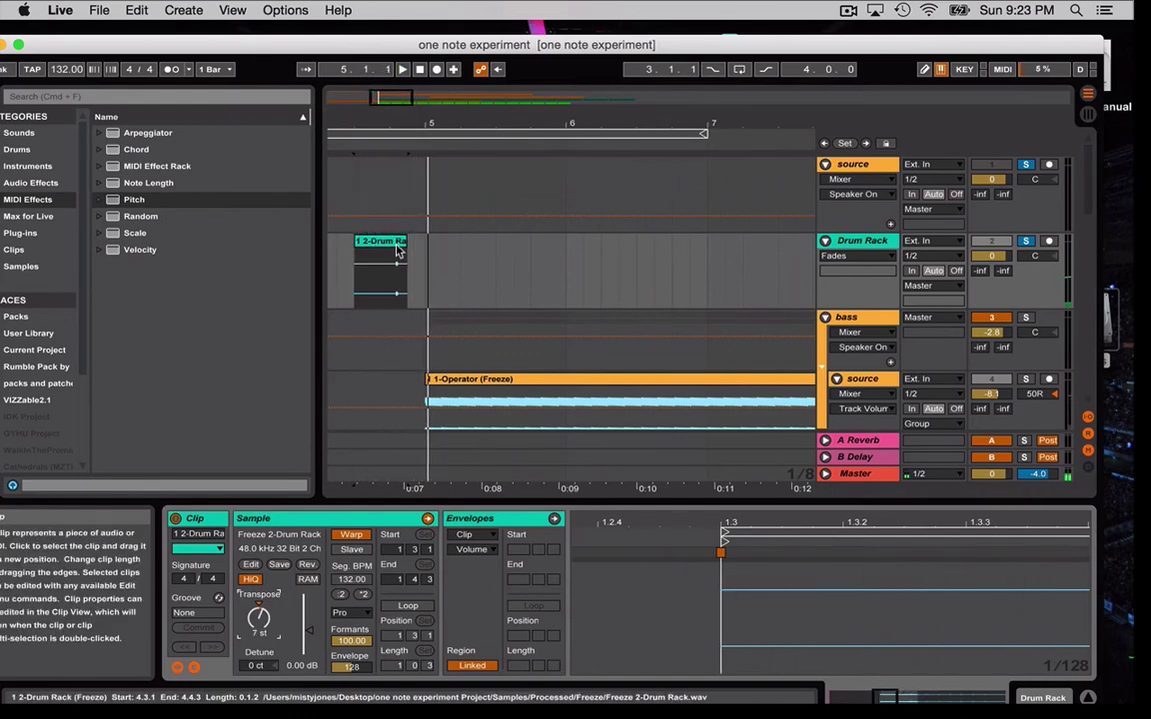
{"action": "left_click_drag", "start_coordinate": [308, 625], "coordinate": [258, 605]}
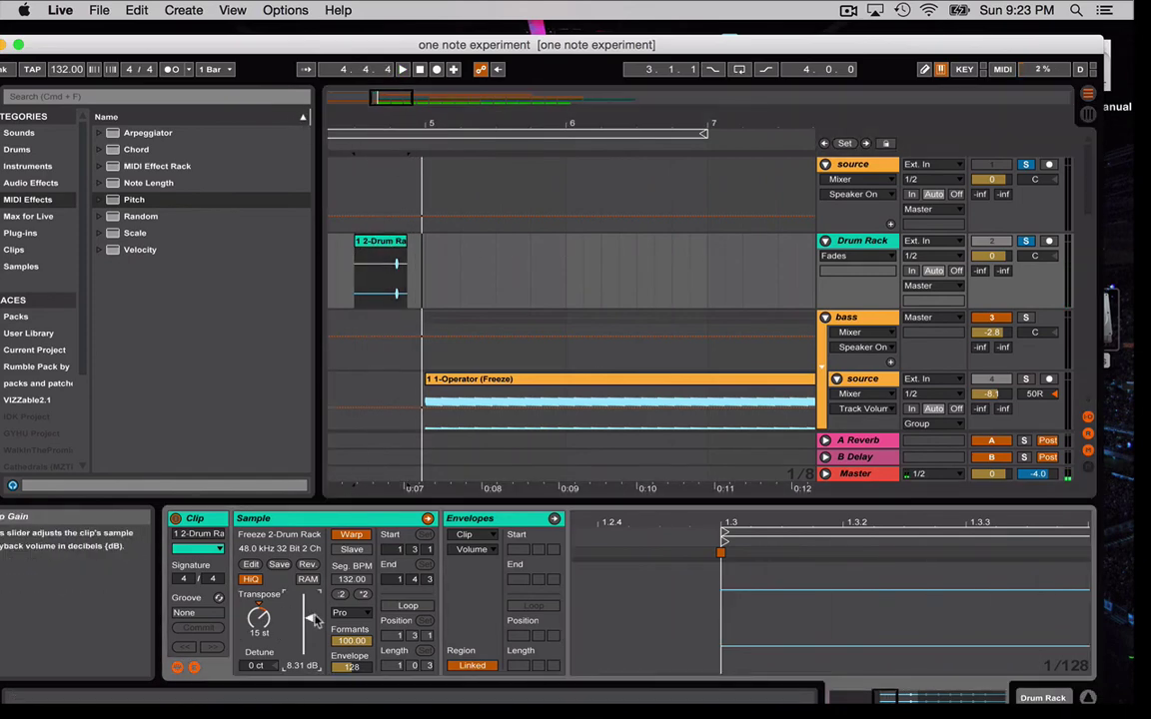
{"action": "left_click_drag", "start_coordinate": [309, 613], "coordinate": [309, 609]}
{"action": "key", "text": "space"}
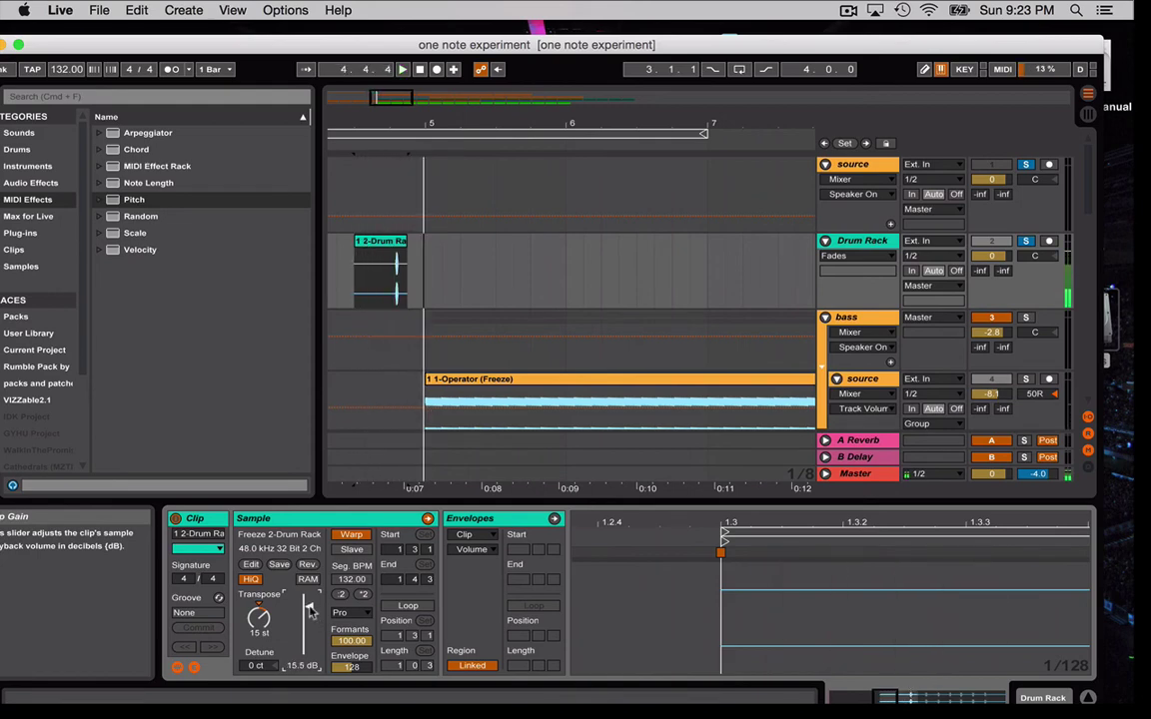
Set the Drum Rack clip's transposition to 22 st and audition the hit
{"action": "left_click", "coordinate": [258, 603]}
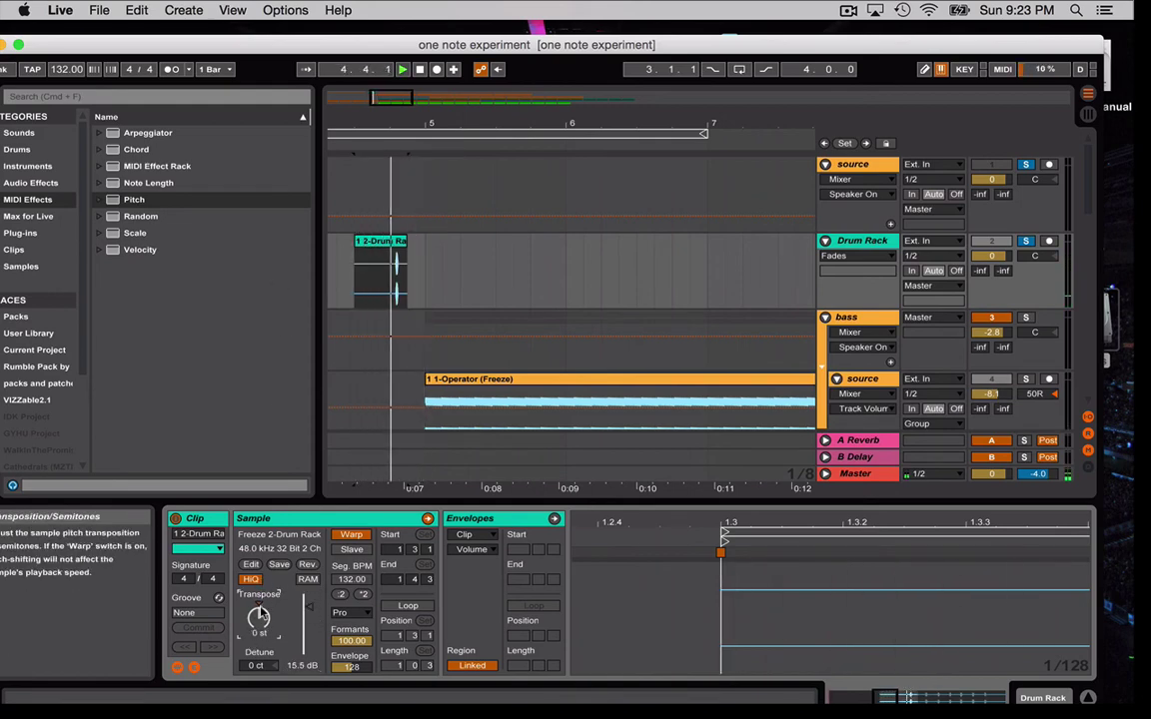
{"action": "key", "text": "space"}
{"action": "mouse_move", "coordinate": [258, 617]}
{"action": "left_mouse_down"}
{"action": "mouse_move", "coordinate": [258, 599]}
{"action": "mouse_move", "coordinate": [259, 623]}
{"action": "left_mouse_up"}
{"action": "key", "text": "space"}
{"action": "key", "text": "space"}
{"action": "key", "text": "space"}
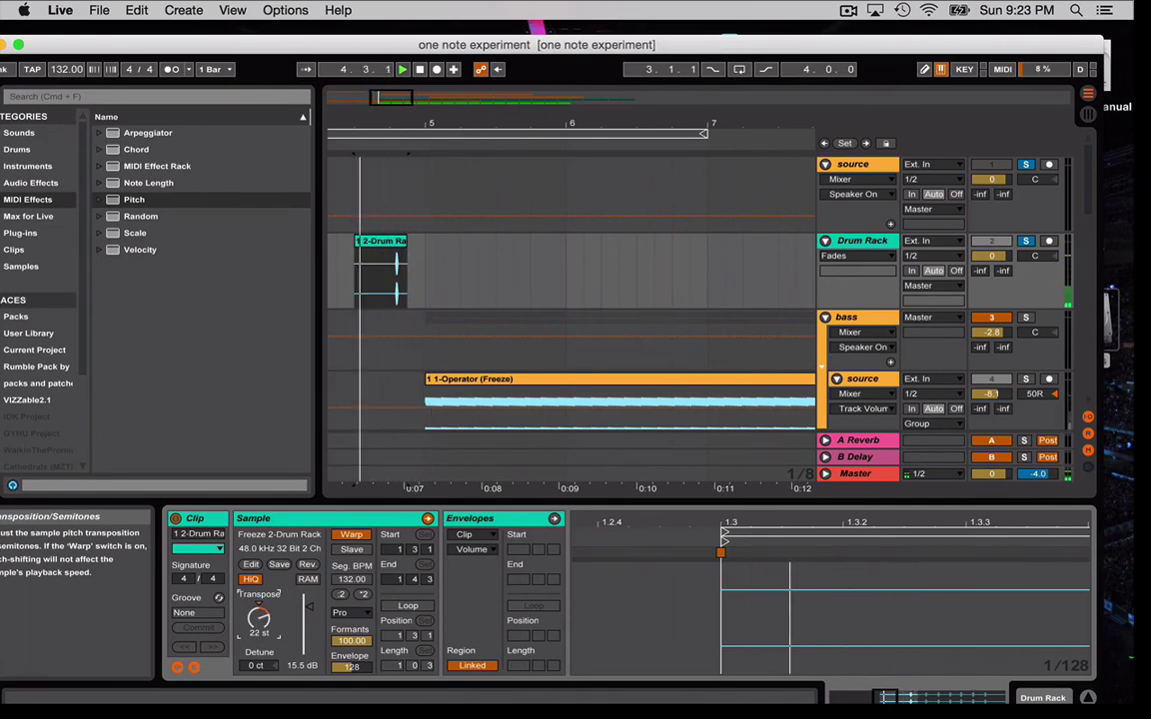
{"action": "key", "text": "space"}
Add a Compressor to the Drum Rack track, lower its threshold to -20.7 dB and play the hit
{"action": "left_click_drag", "start_coordinate": [257, 41], "coordinate": [305, 37]}
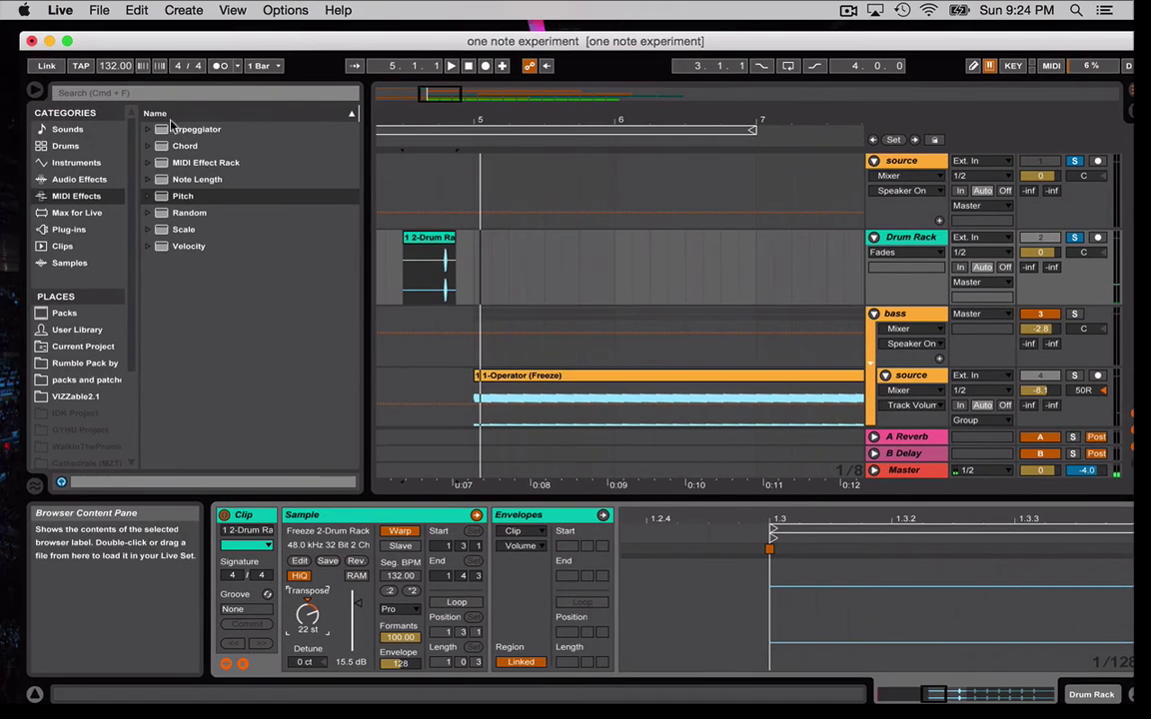
{"action": "left_click", "coordinate": [106, 166]}
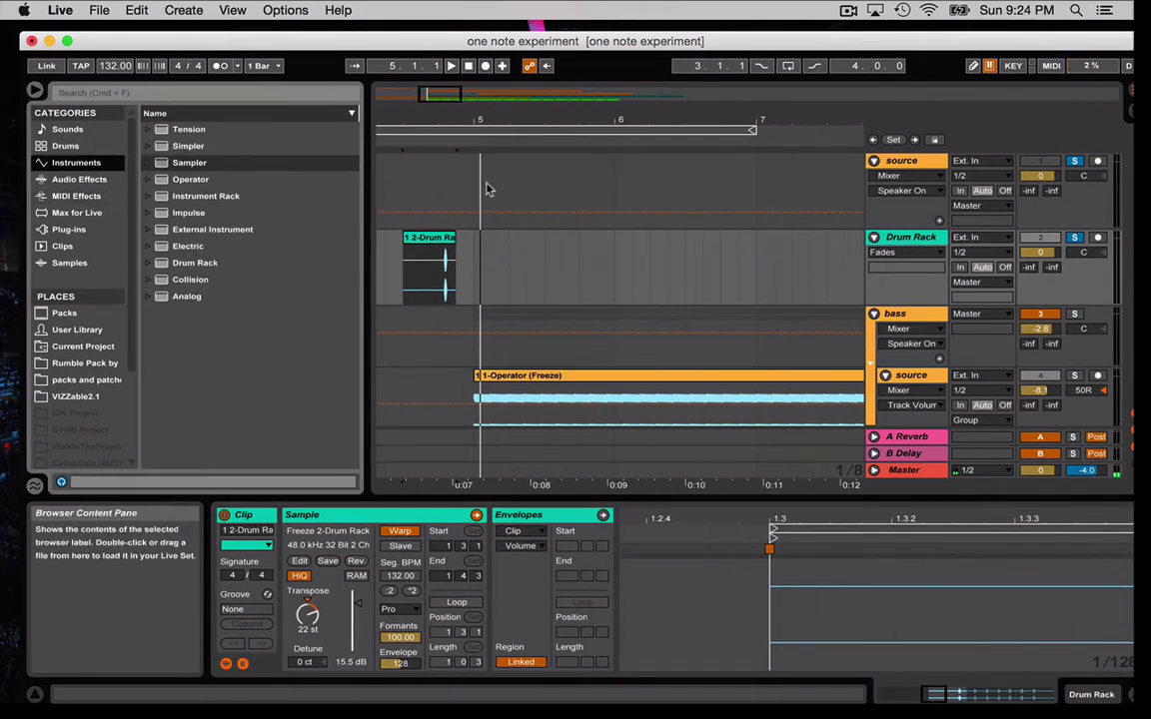
{"action": "left_click", "coordinate": [78, 178]}
{"action": "left_click_drag", "start_coordinate": [190, 248], "coordinate": [451, 266]}
{"action": "left_click_drag", "start_coordinate": [305, 559], "coordinate": [306, 603]}
{"action": "key", "text": "space"}
{"action": "key", "text": "space"}
{"action": "key", "text": "space"}
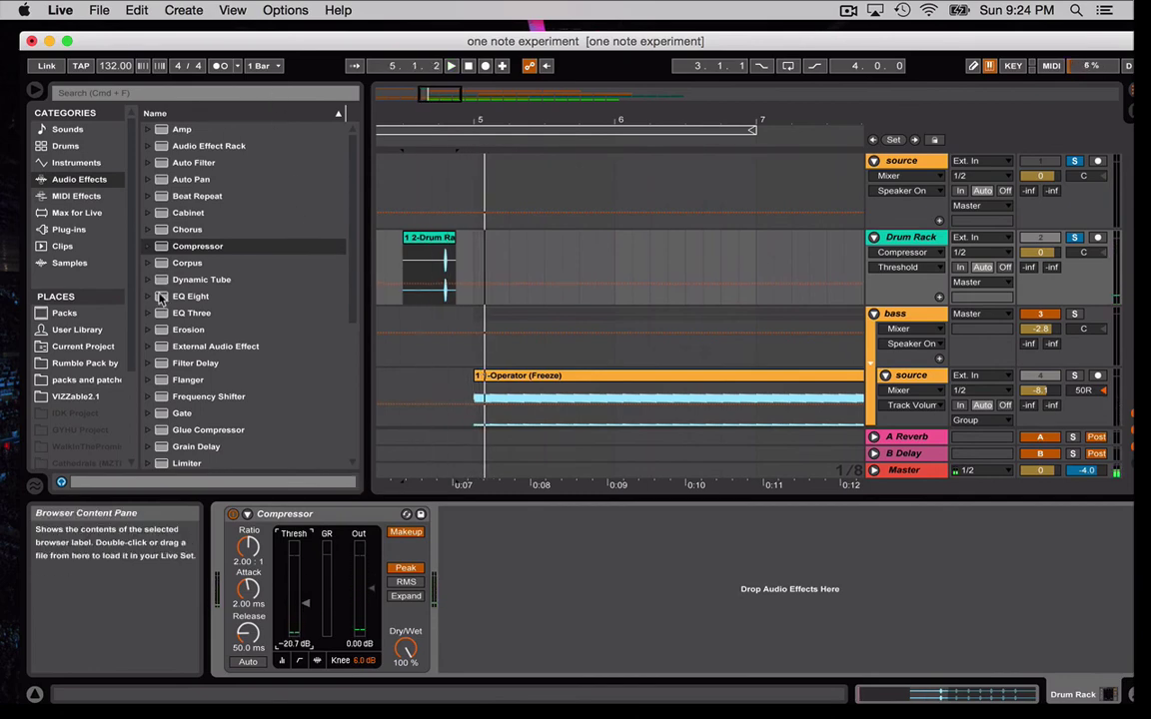
Insert an EQ Eight after the Compressor and switch its first band to a low cut filter
{"action": "left_click_drag", "start_coordinate": [160, 298], "coordinate": [598, 593]}
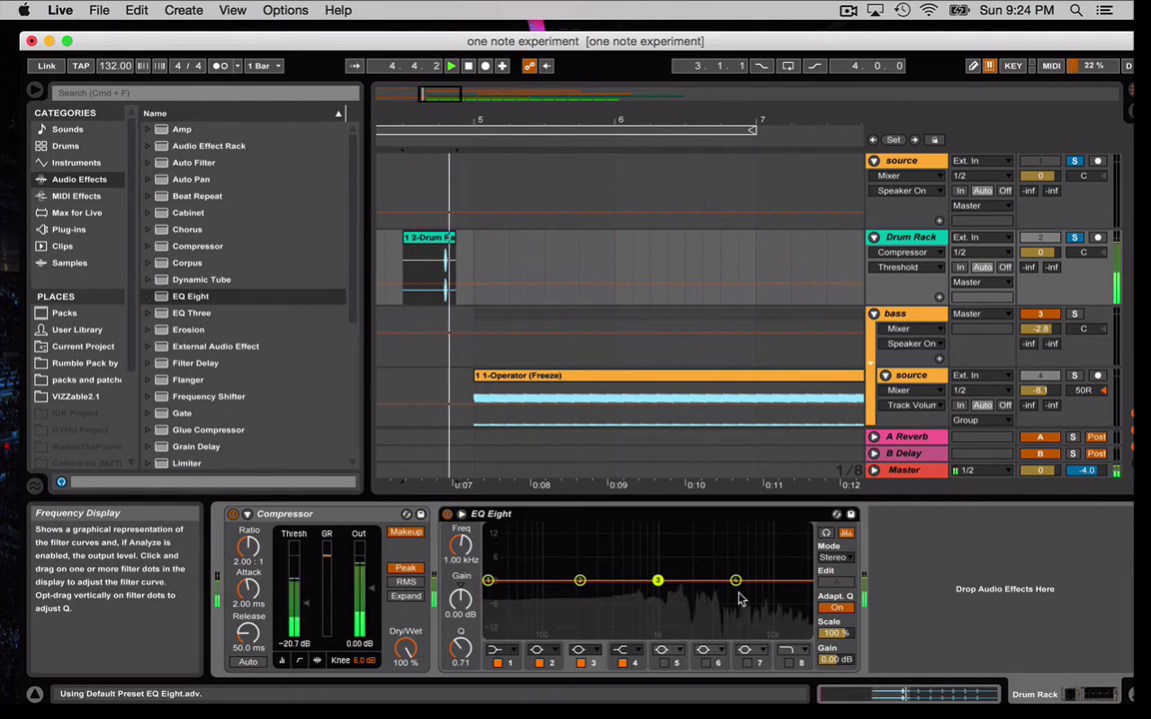
{"action": "left_click", "coordinate": [496, 650]}
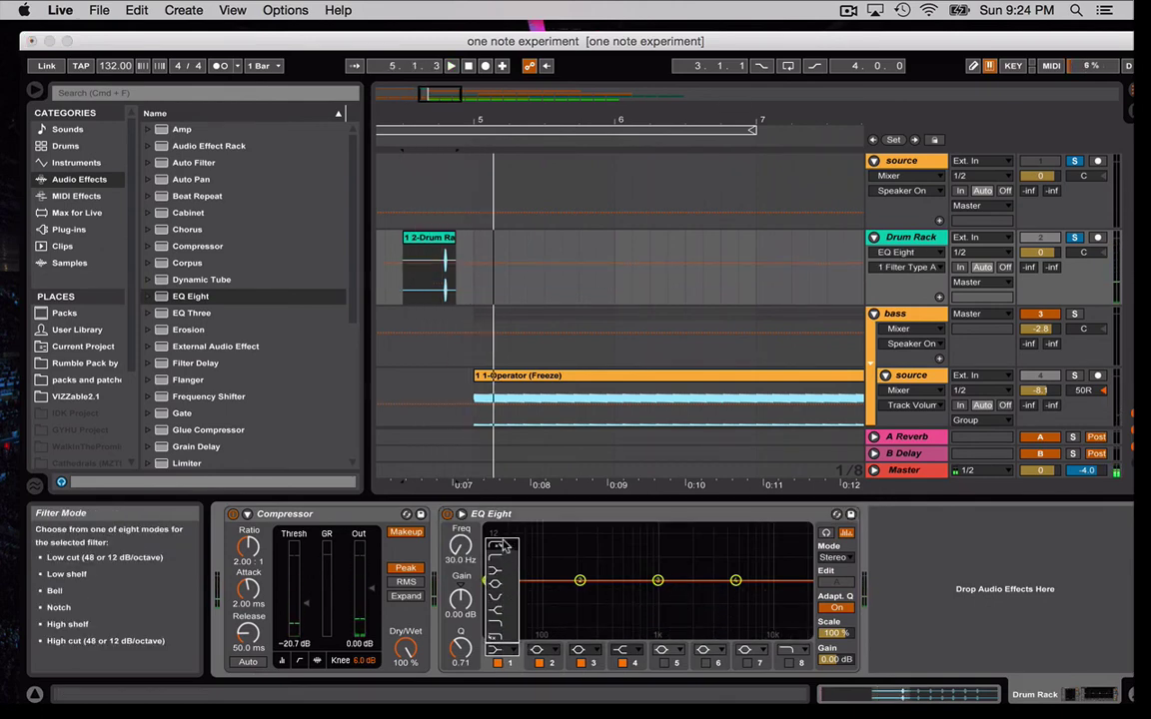
{"action": "left_click", "coordinate": [502, 546]}
Set the EQ Eight's low cut to 1.10 kHz and boost band 4 by about 4 dB near 2.4 kHz
{"action": "left_click_drag", "start_coordinate": [489, 594], "coordinate": [634, 597]}
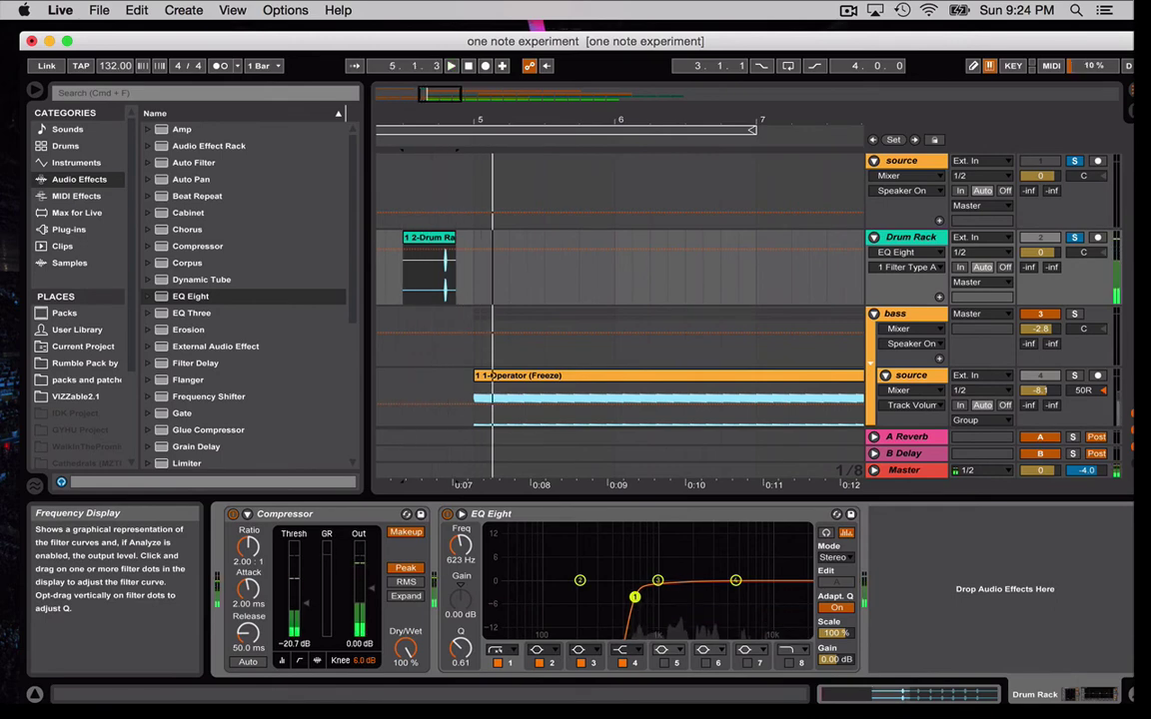
{"action": "left_click_drag", "start_coordinate": [735, 581], "coordinate": [701, 565]}
{"action": "left_click_drag", "start_coordinate": [634, 598], "coordinate": [661, 596]}
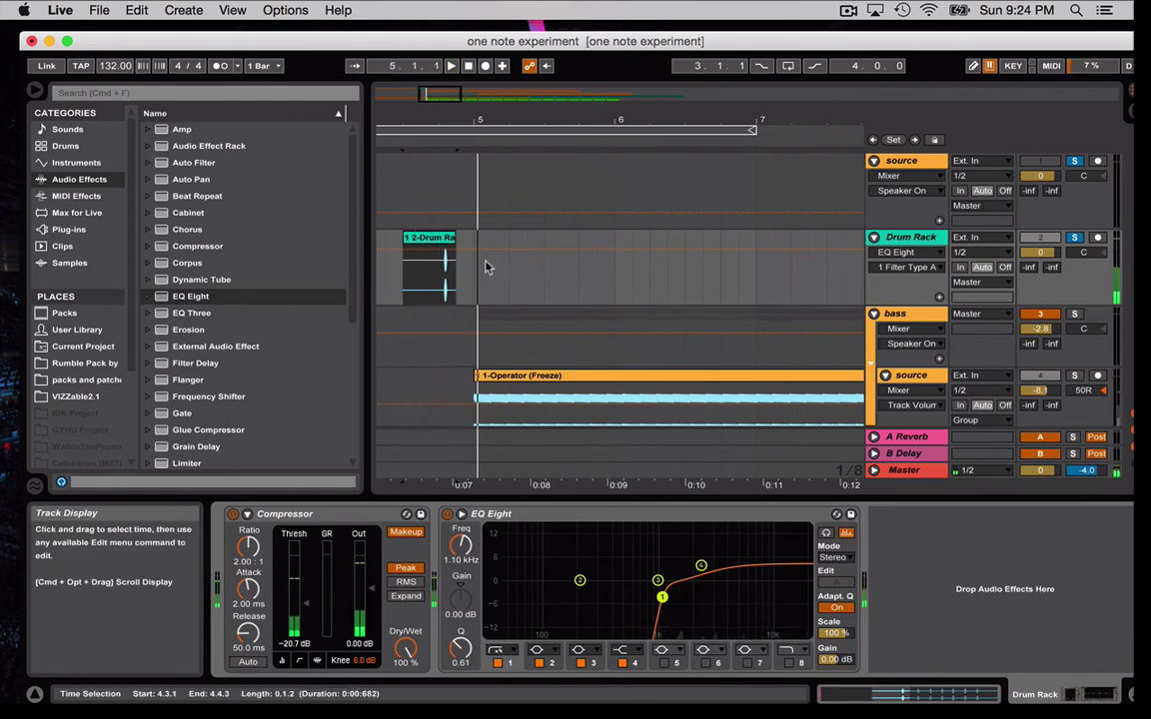
Turn off the track solos, including those on source and Drum Rack, and play the hit within the full mix
{"action": "key", "text": "space"}
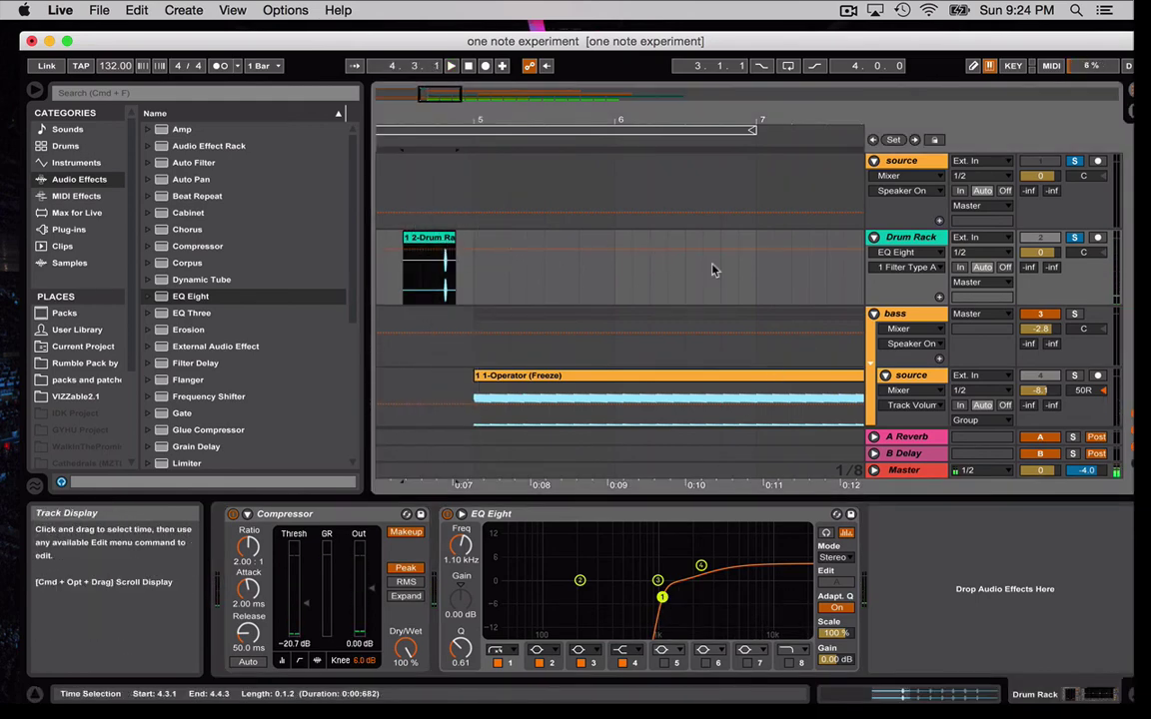
{"action": "scroll", "coordinate": [713, 270], "scroll_direction": "left", "scroll_amount": 5}
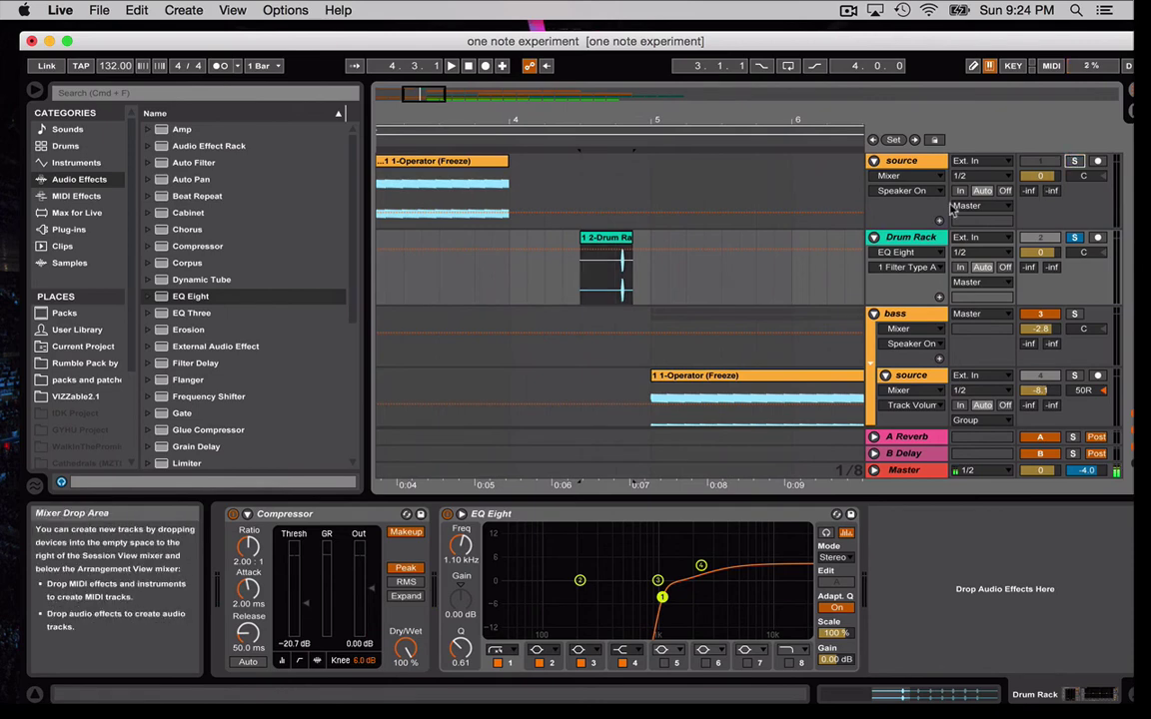
{"action": "scroll", "coordinate": [688, 298], "scroll_direction": "right", "scroll_amount": 5}
{"action": "scroll", "coordinate": [688, 299], "scroll_direction": "left", "scroll_amount": 5}
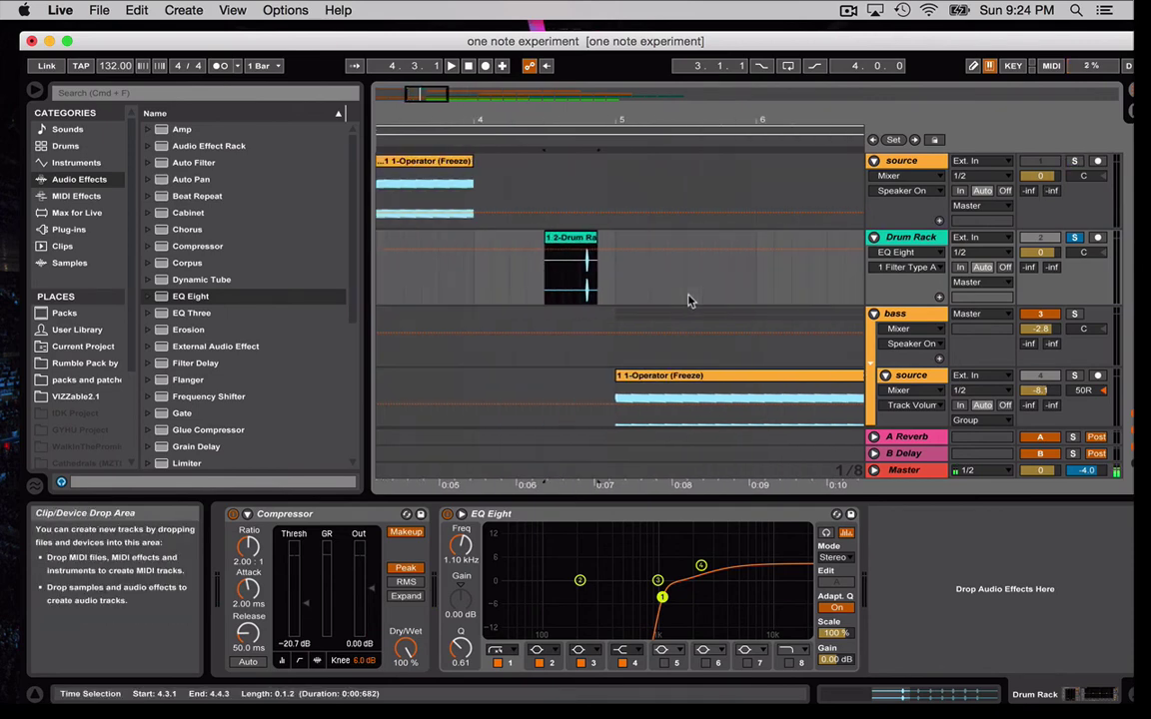
{"action": "key", "text": "space"}
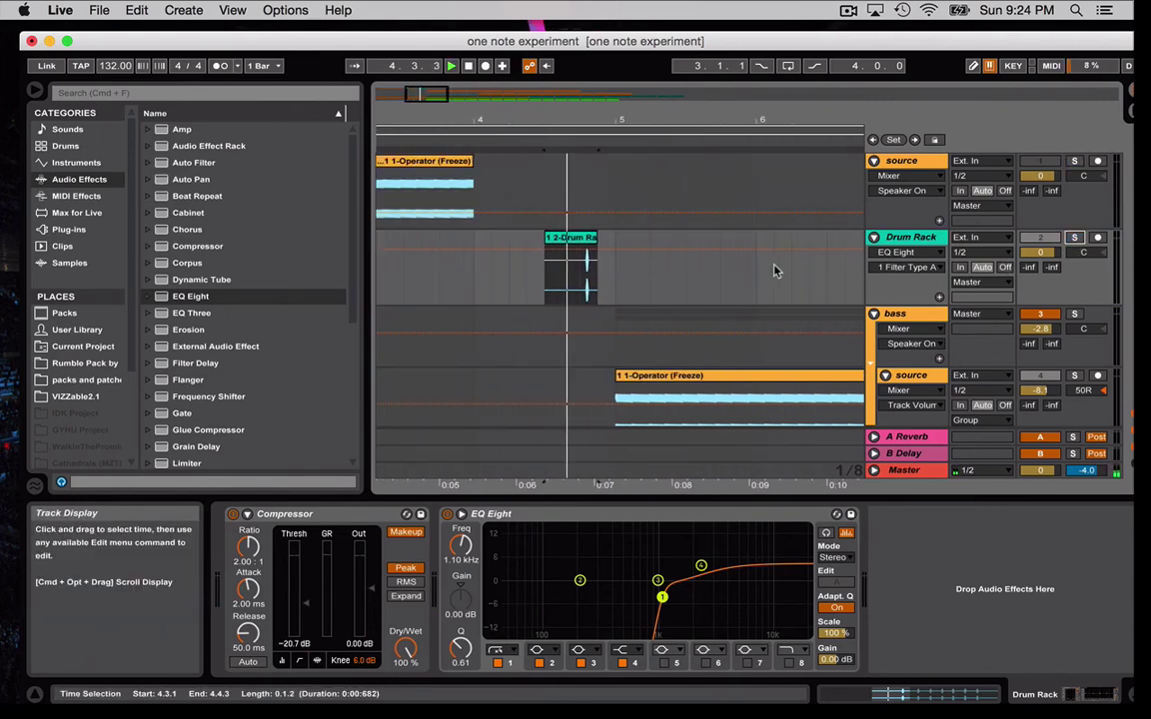
{"action": "scroll", "coordinate": [1049, 260], "scroll_direction": "down", "scroll_amount": 1}
{"action": "scroll", "coordinate": [1048, 260], "scroll_direction": "down", "scroll_amount": 6}
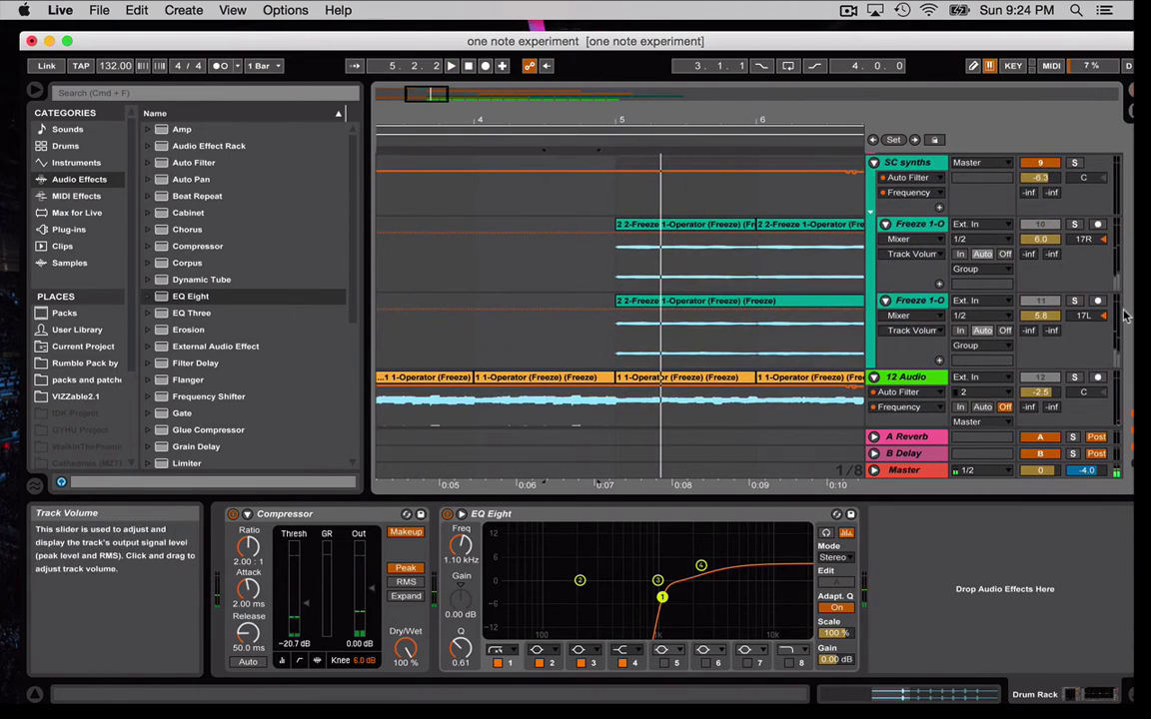
{"action": "left_click", "coordinate": [1075, 297]}
{"action": "key", "text": "space"}
{"action": "scroll", "coordinate": [625, 354], "scroll_direction": "up", "scroll_amount": 8}
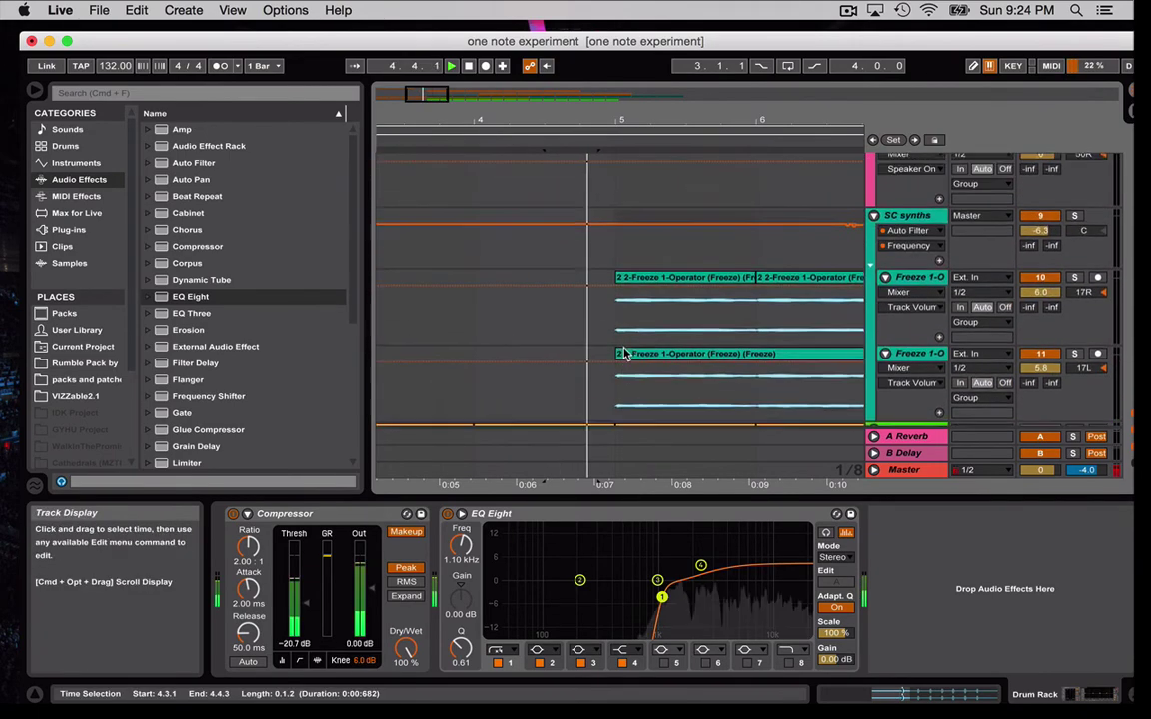
Move the Drum Rack audio clip along the arrangement so it starts at 8.2.1
{"action": "scroll", "coordinate": [624, 354], "scroll_direction": "right", "scroll_amount": 1}
{"action": "scroll", "coordinate": [624, 352], "scroll_direction": "up", "scroll_amount": 4}
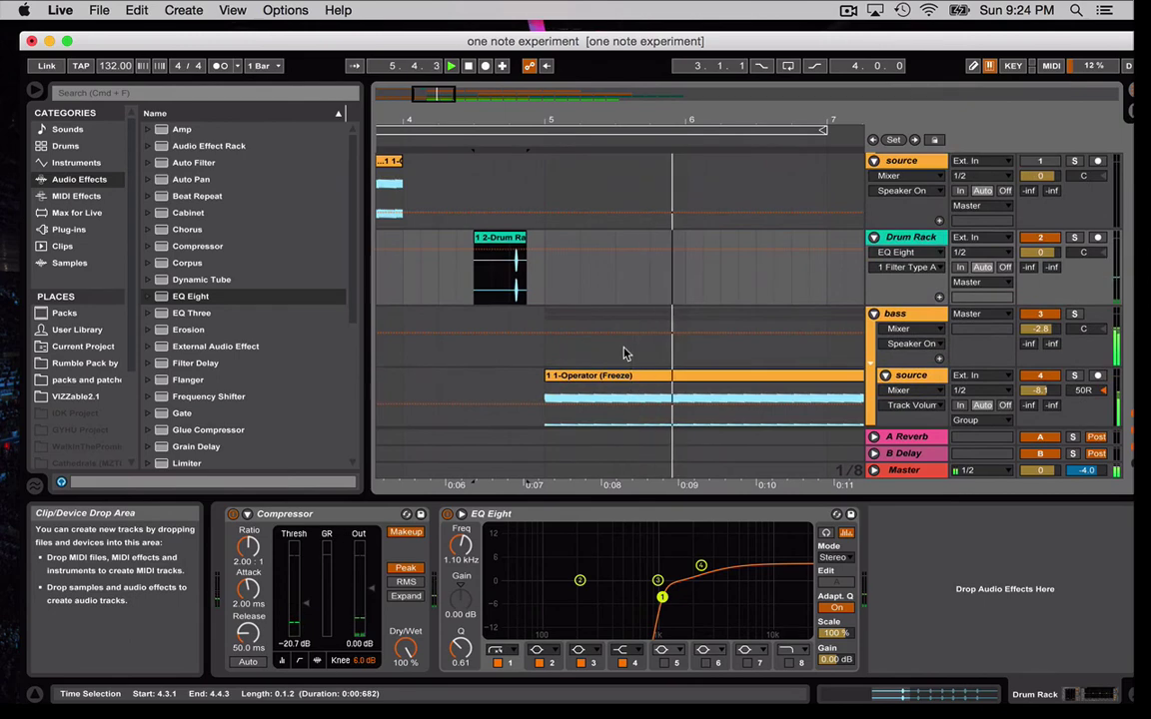
{"action": "scroll", "coordinate": [513, 242], "scroll_direction": "right", "scroll_amount": 1}
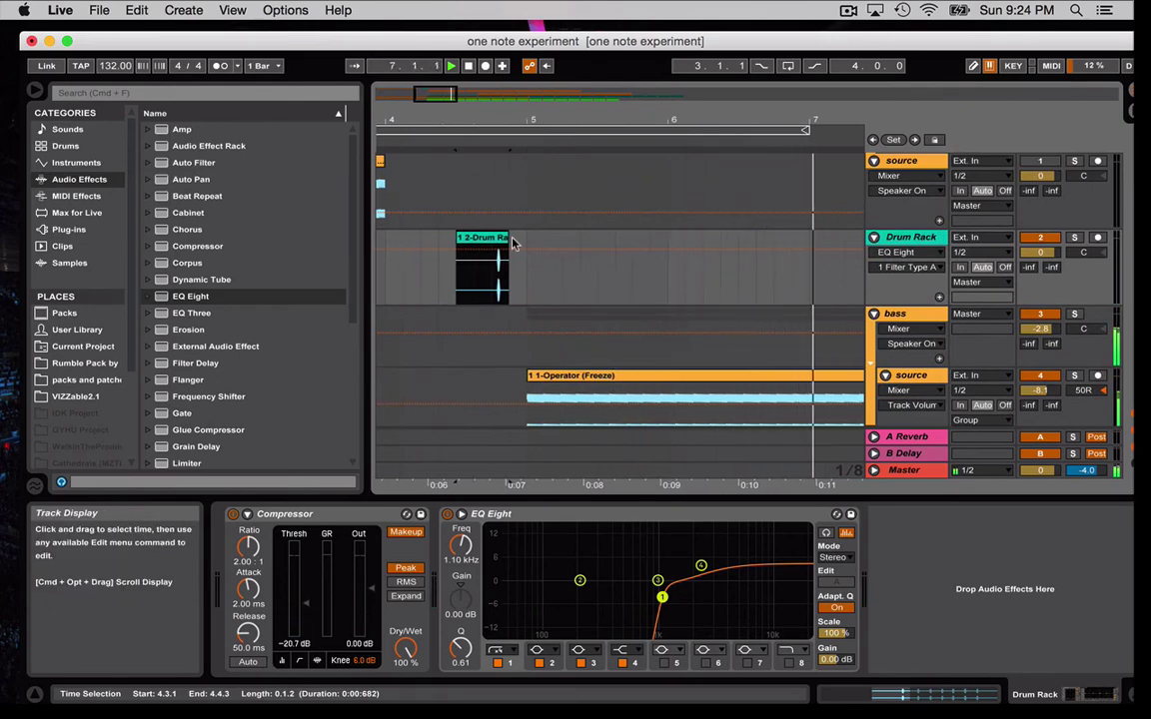
{"action": "scroll", "coordinate": [697, 220], "scroll_direction": "right", "scroll_amount": 8}
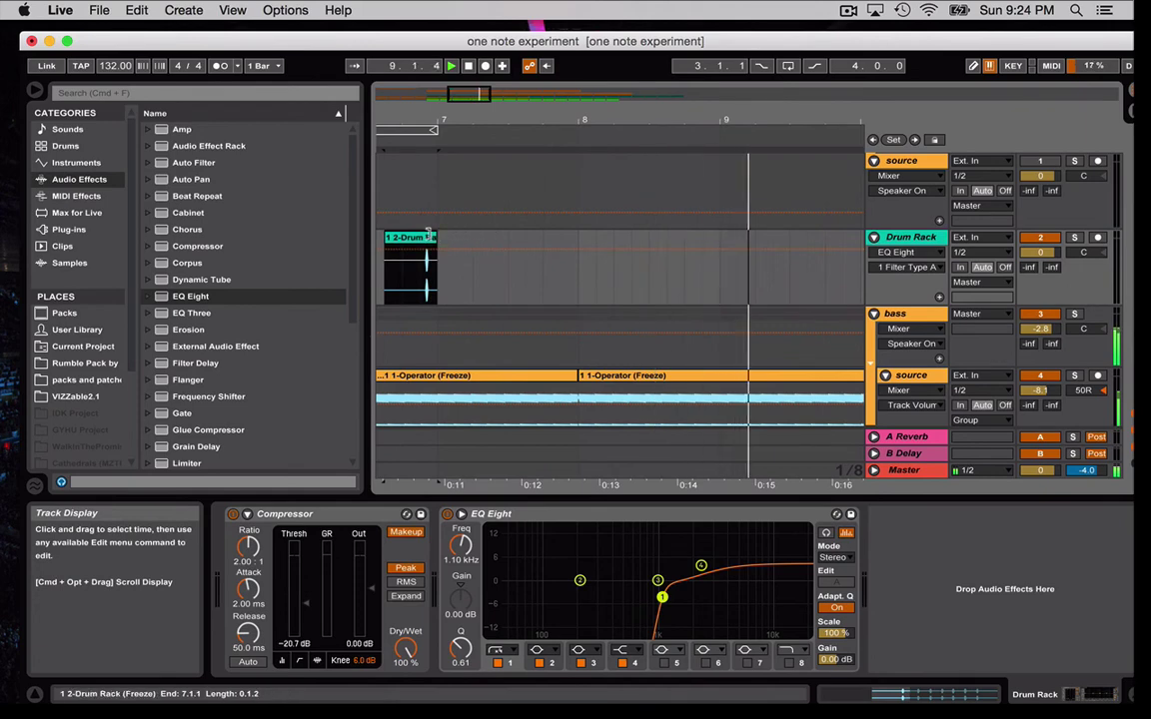
{"action": "left_click_drag", "start_coordinate": [427, 236], "coordinate": [639, 282]}
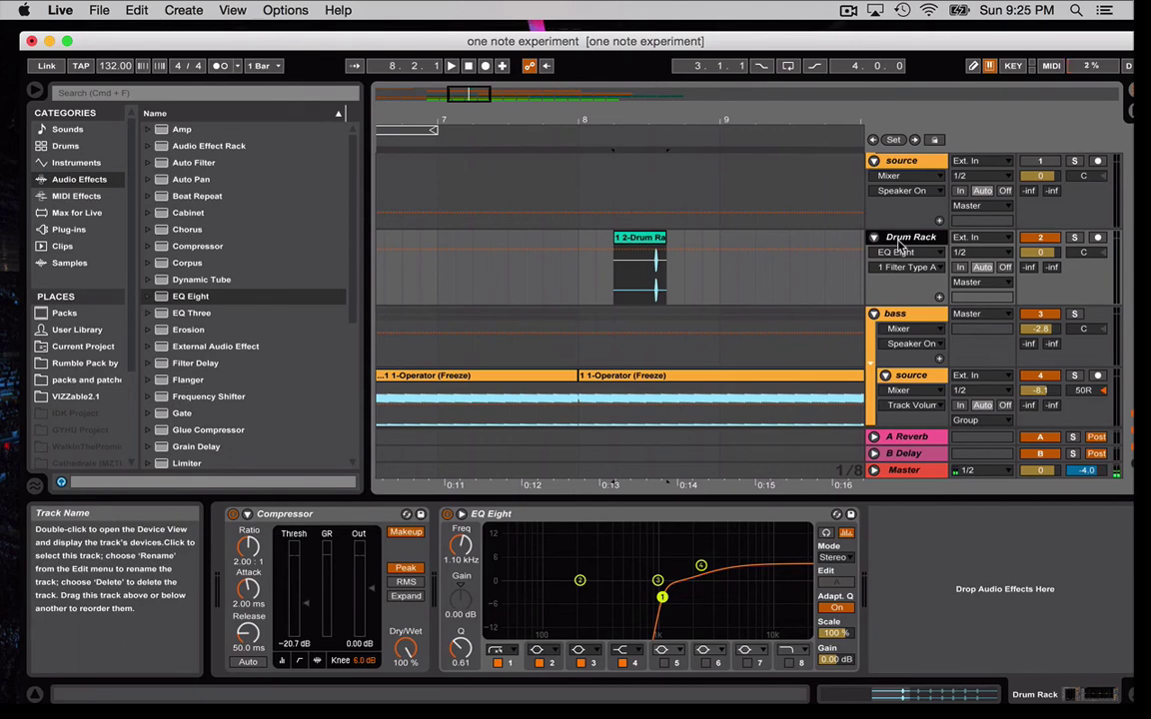
Insert a MIDI track below the Drum Rack track and load an empty Drum Rack onto it
{"action": "key", "text": "super+shift+t"}
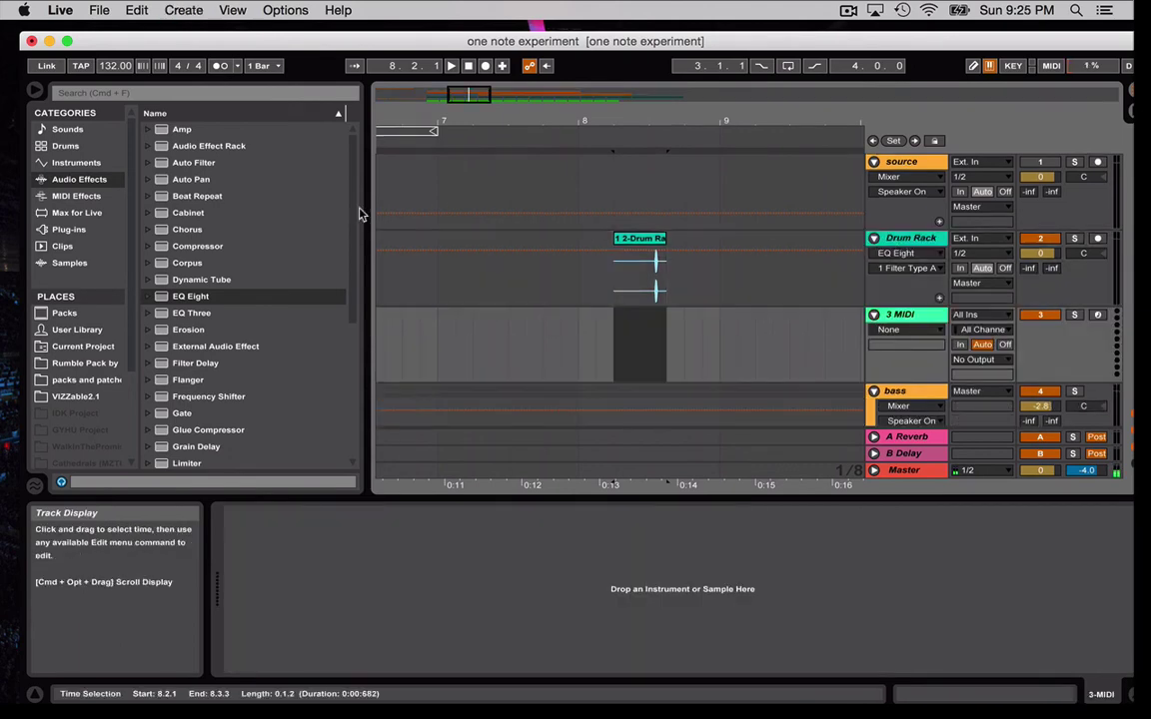
{"action": "left_click", "coordinate": [77, 162]}
{"action": "left_click", "coordinate": [66, 146]}
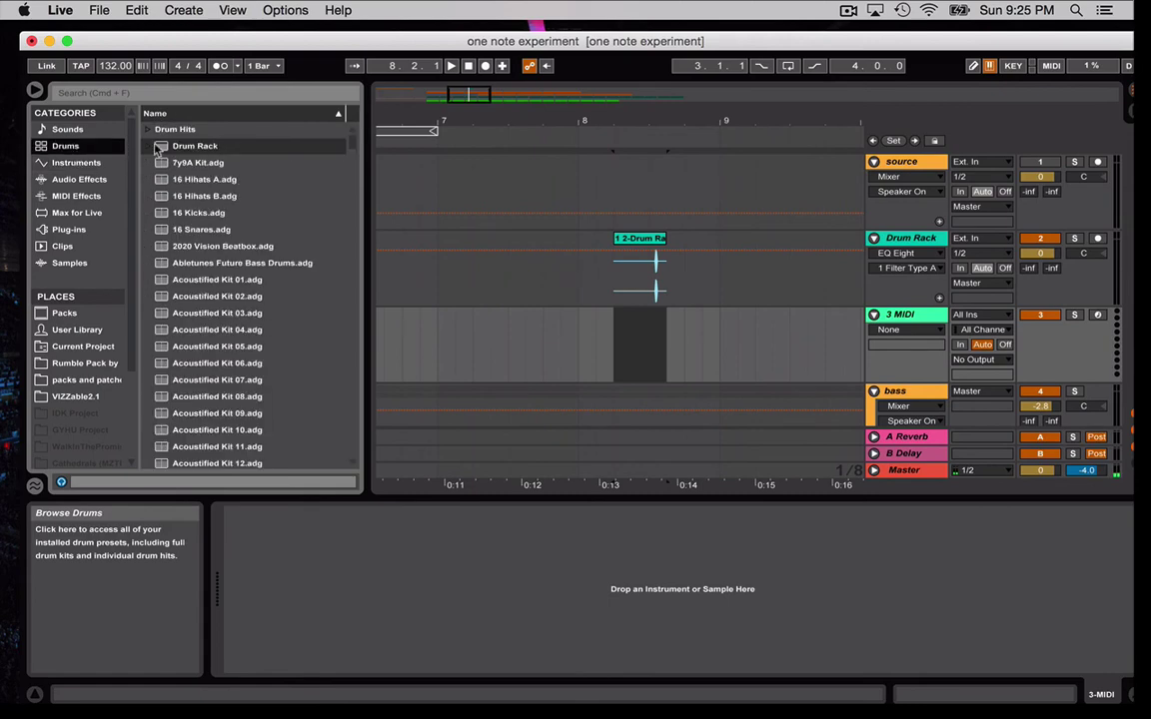
{"action": "left_click", "coordinate": [194, 146]}
{"action": "left_click_drag", "start_coordinate": [195, 146], "coordinate": [664, 351]}
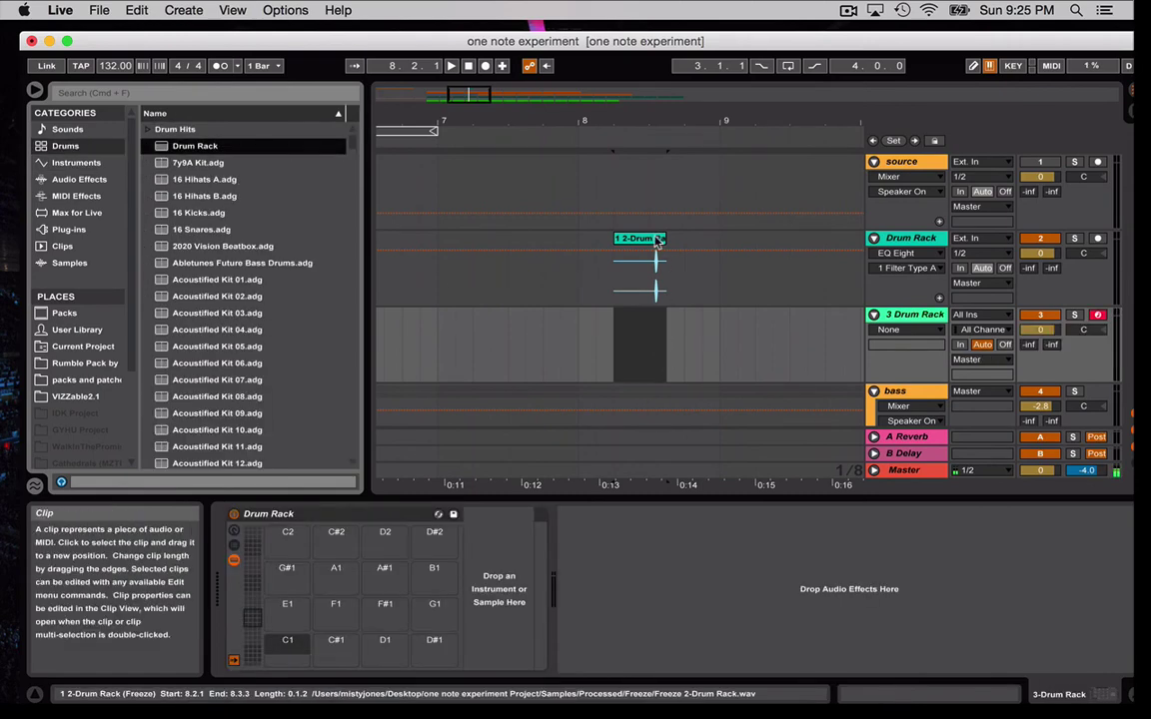
Load the Drum Rack audio clip onto pad C1, trim the sample start to just before the hit and audition the pad
{"action": "left_click_drag", "start_coordinate": [641, 265], "coordinate": [288, 649]}
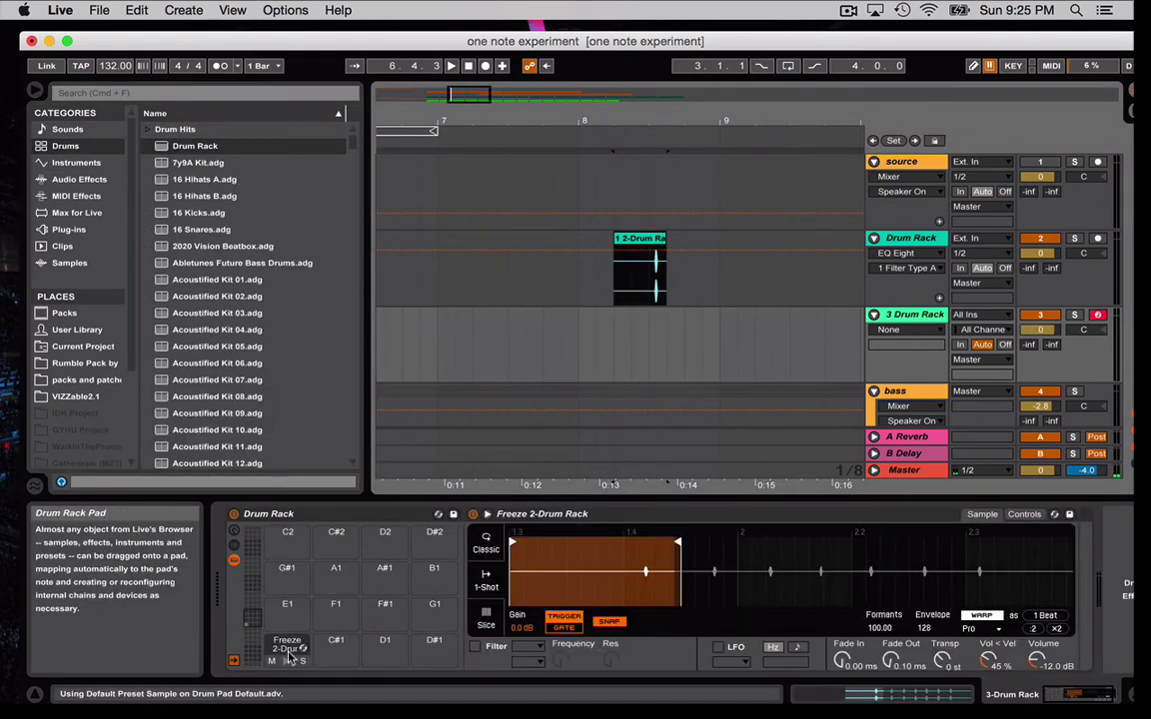
{"action": "left_click_drag", "start_coordinate": [511, 542], "coordinate": [625, 541]}
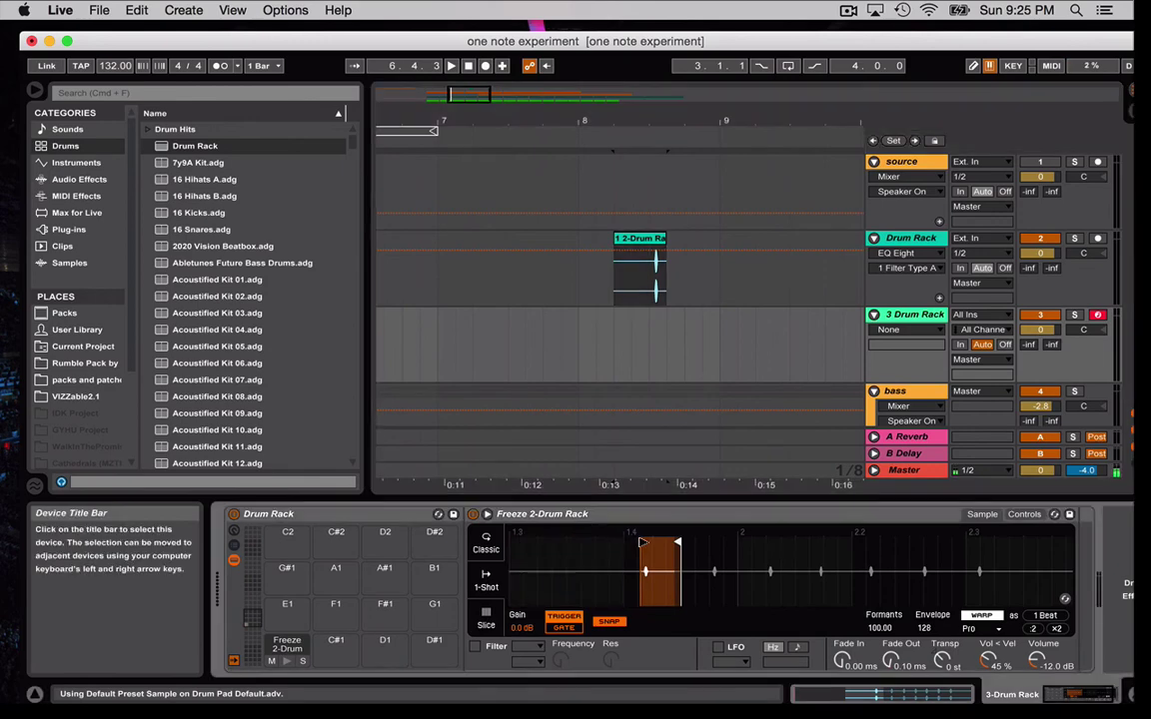
{"action": "key", "text": "Delete"}
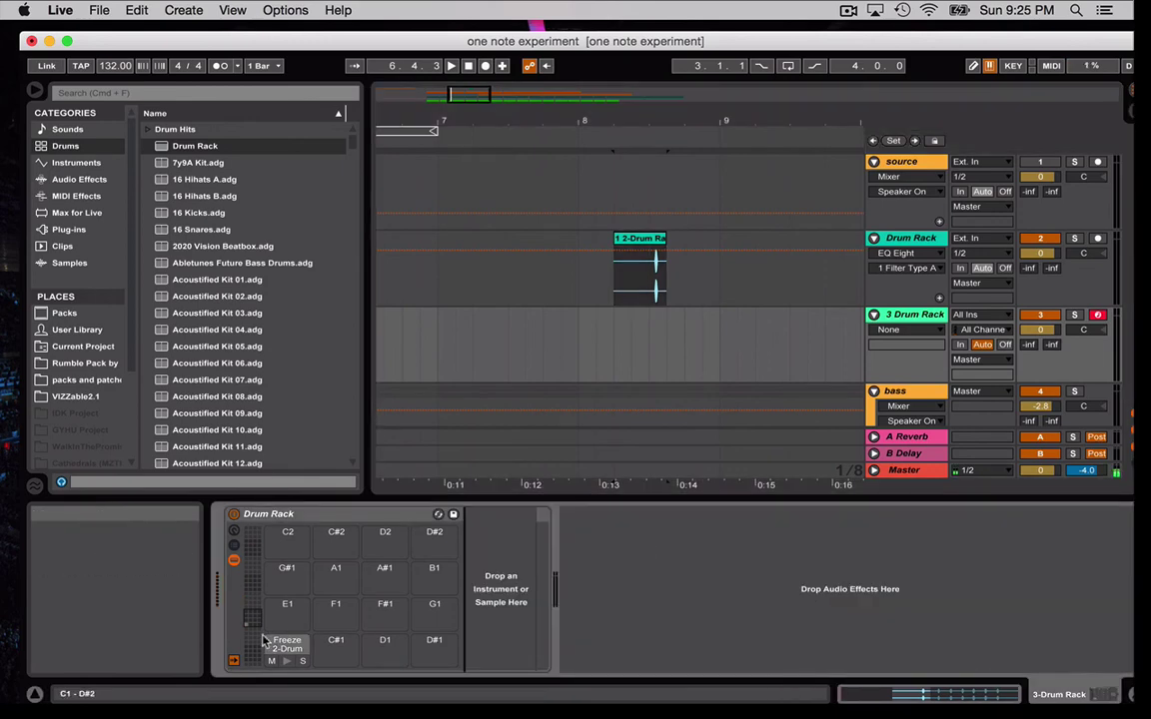
{"action": "mouse_move", "coordinate": [265, 641]}
{"action": "left_mouse_down"}
{"action": "mouse_move", "coordinate": [285, 620]}
{"action": "mouse_move", "coordinate": [275, 590]}
{"action": "mouse_move", "coordinate": [281, 652]}
{"action": "left_mouse_up"}
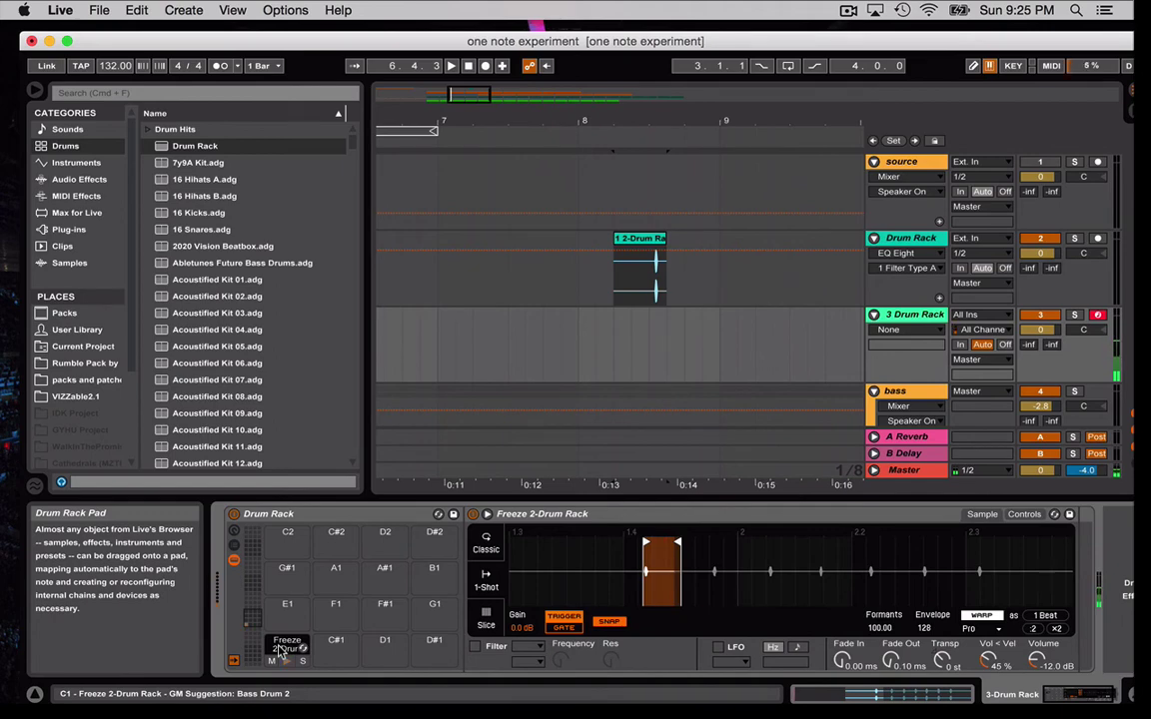
Move the Compressor and EQ Eight from the Drum Rack audio track to the end of the 3 Drum Rack track's device chain
{"action": "left_click", "coordinate": [912, 239]}
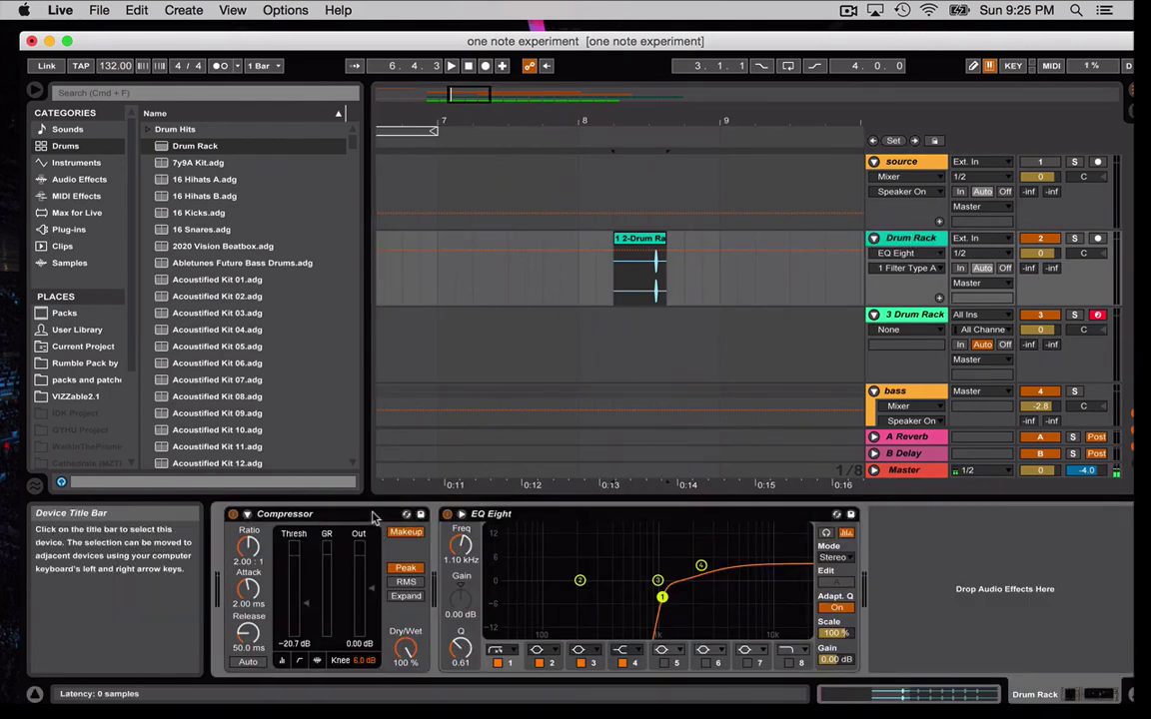
{"action": "key", "text": "Delete"}
{"action": "left_click", "coordinate": [879, 315]}
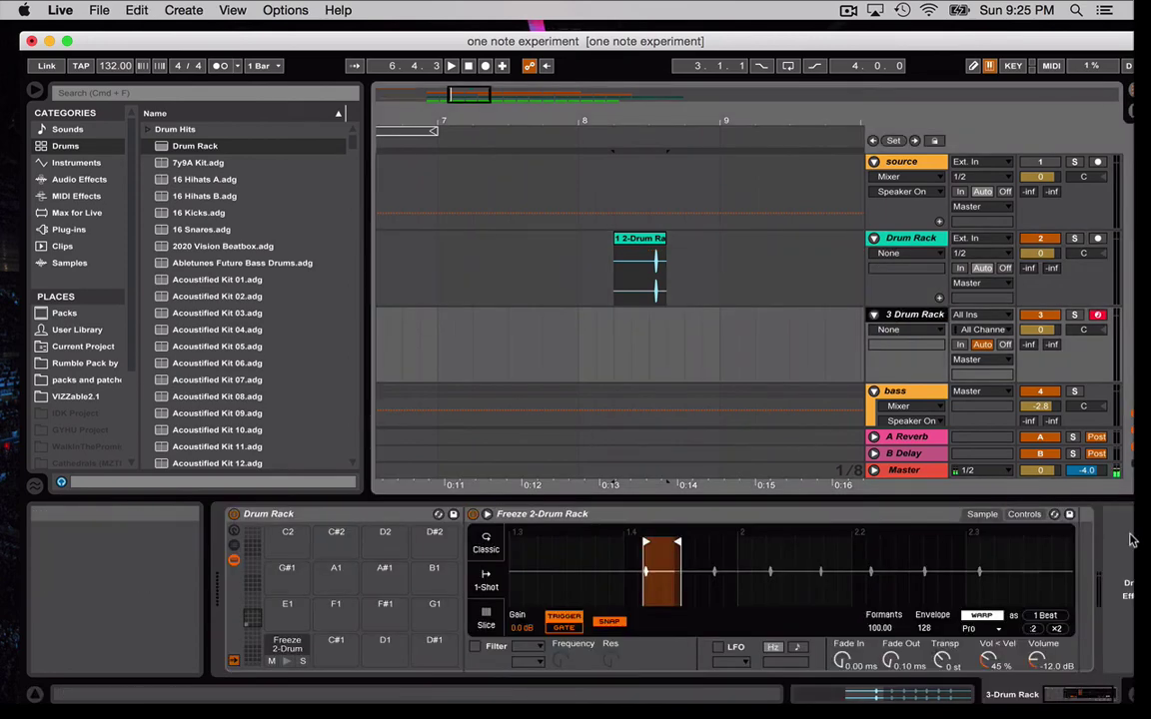
{"action": "key", "text": "super+v"}
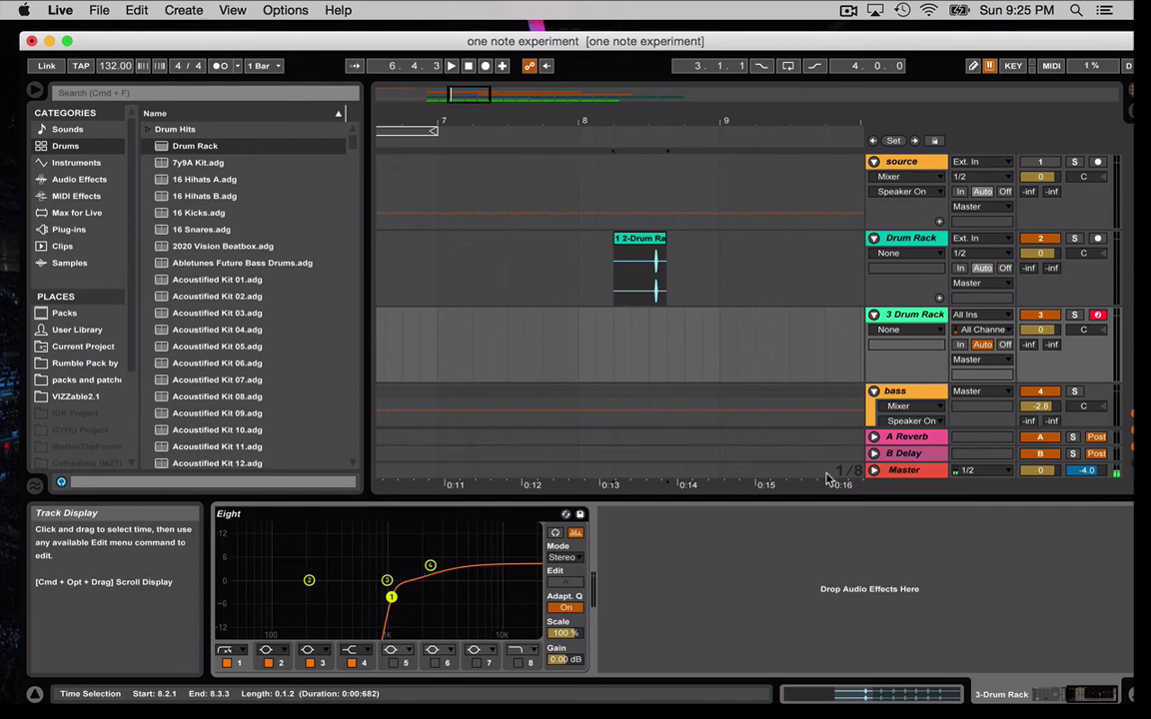
{"action": "left_click", "coordinate": [906, 318]}
{"action": "scroll", "coordinate": [647, 536], "scroll_direction": "left", "scroll_amount": 5}
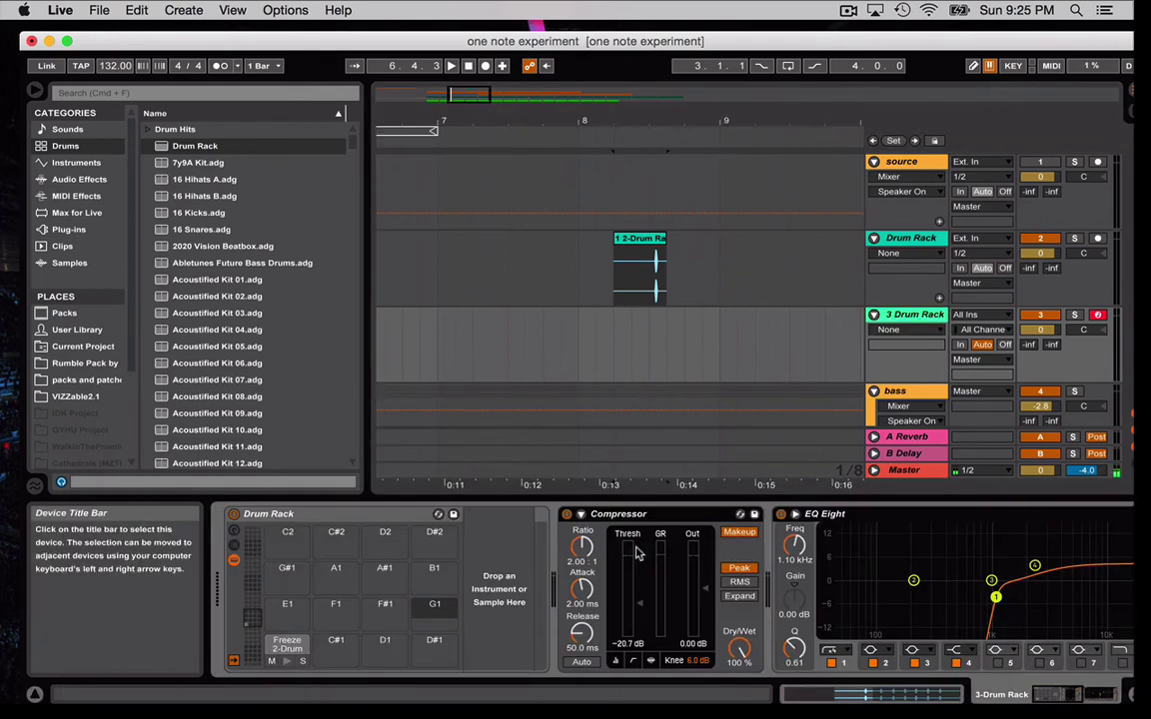
Set the 3 Drum Rack track's volume to 6.0 dB and transpose the pad's sample to +18 st
{"action": "key", "text": "a"}
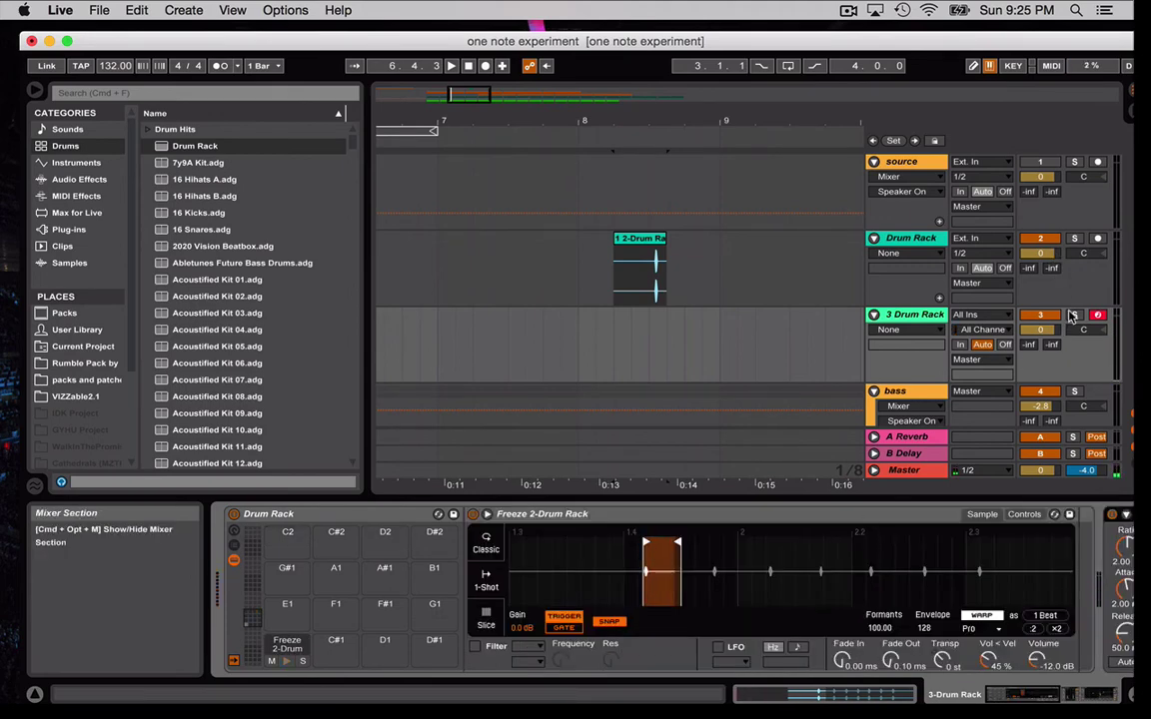
{"action": "left_click_drag", "start_coordinate": [1048, 330], "coordinate": [1051, 331]}
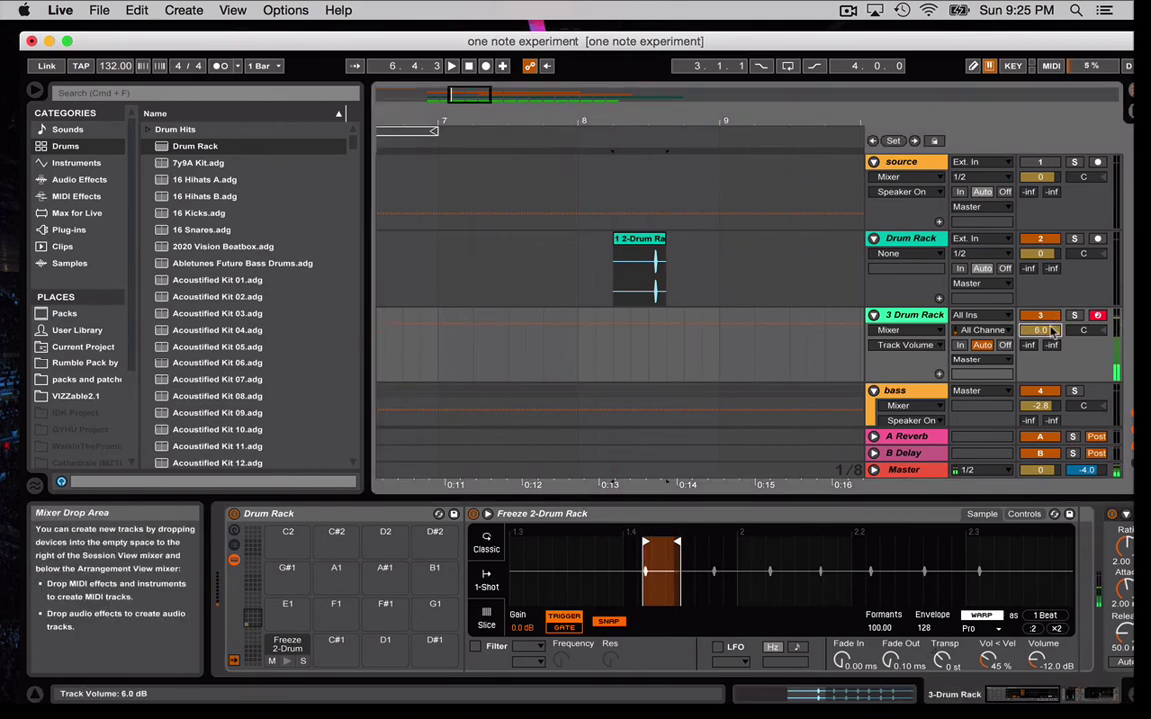
{"action": "key", "text": "space"}
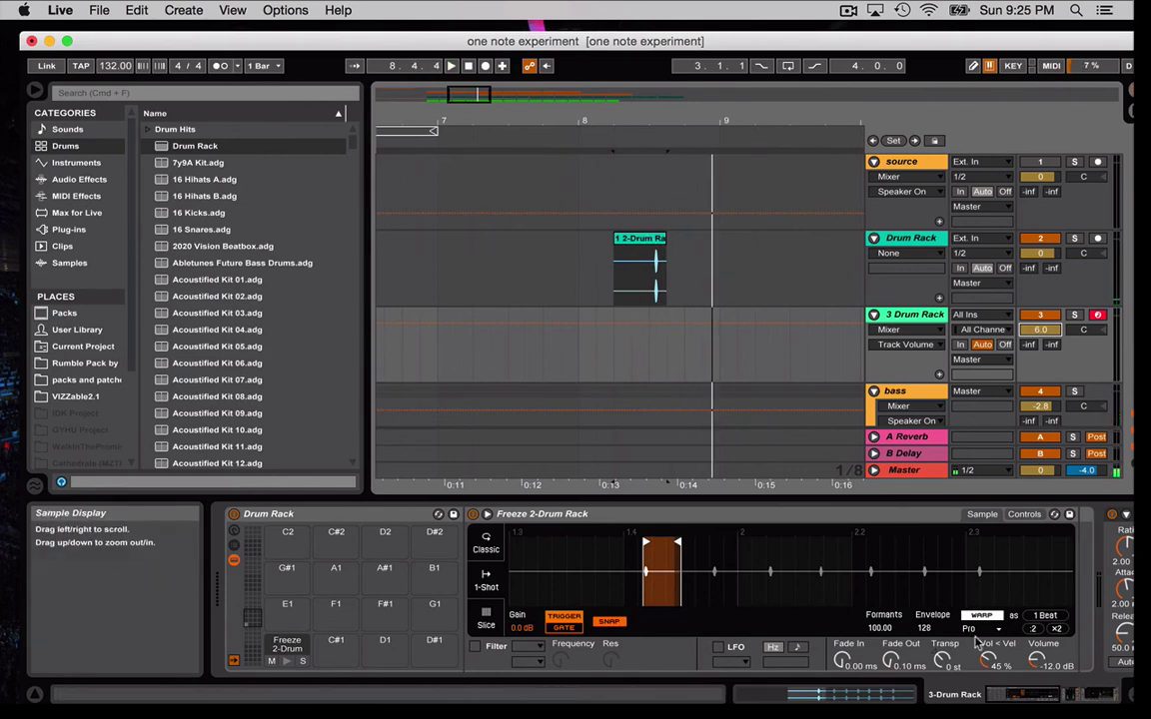
{"action": "left_click_drag", "start_coordinate": [967, 666], "coordinate": [967, 689]}
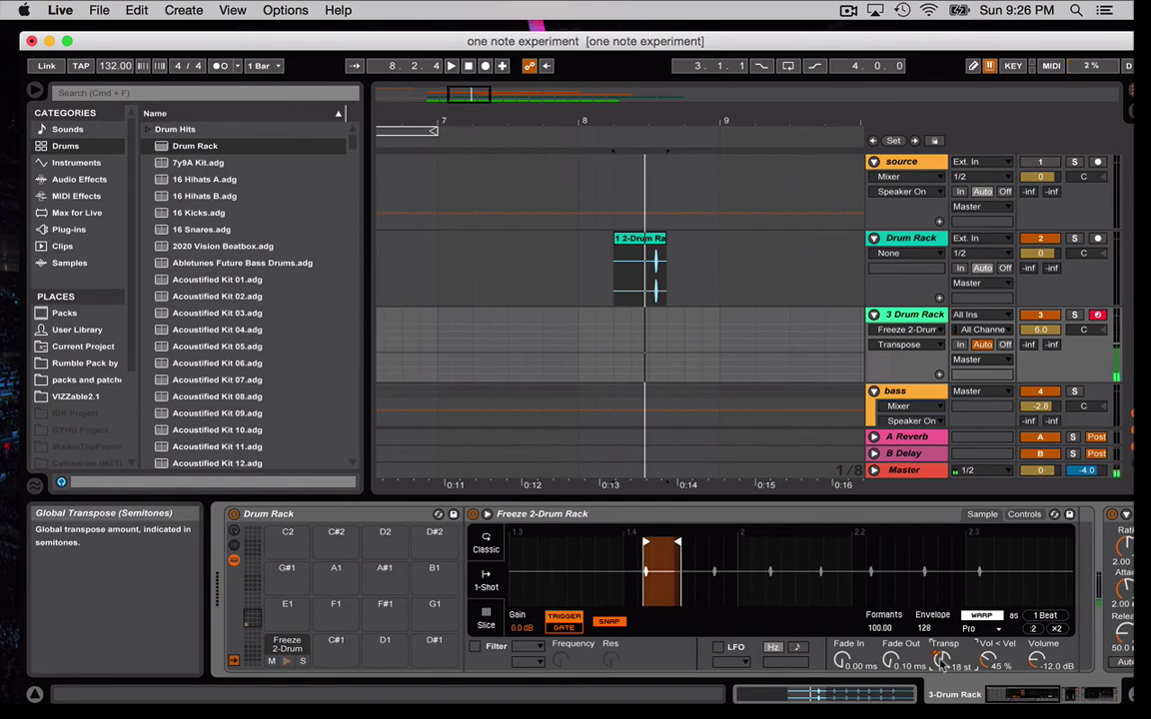
Solo the Drum Rack audio track, play its clip to compare it with the pad sound, and clear the solo
{"action": "scroll", "coordinate": [932, 643], "scroll_direction": "right", "scroll_amount": 5}
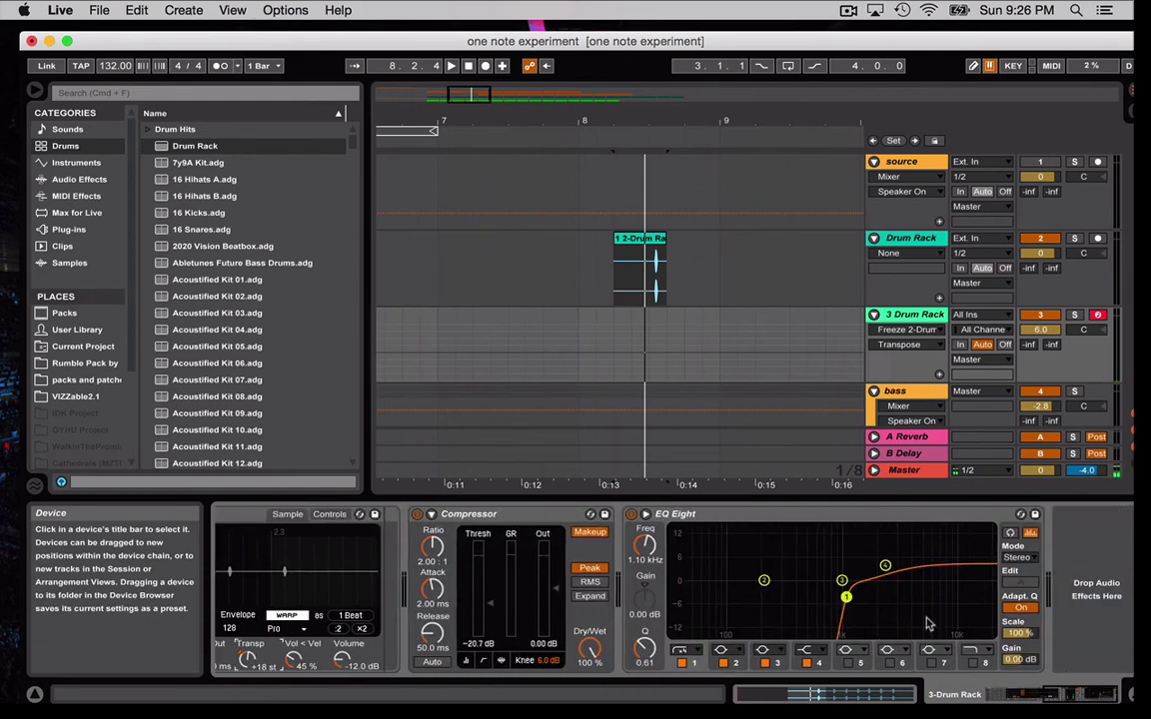
{"action": "key", "text": "space"}
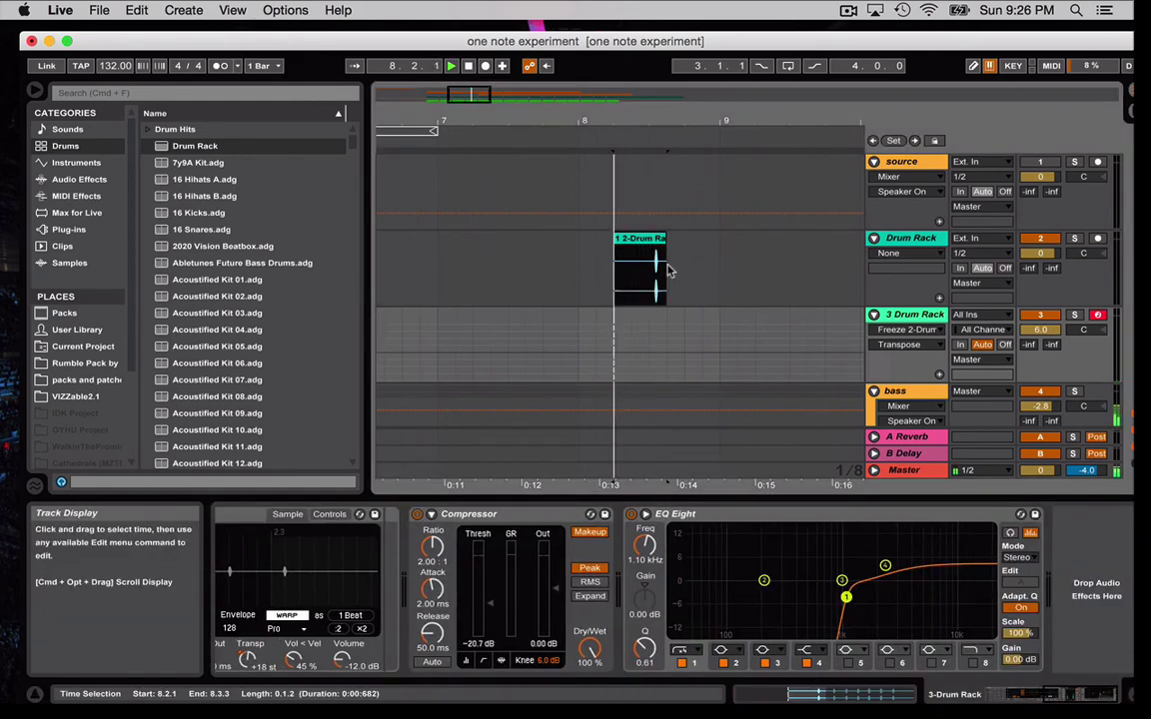
{"action": "key", "text": "space"}
{"action": "left_click", "coordinate": [1073, 240]}
{"action": "key", "text": "space"}
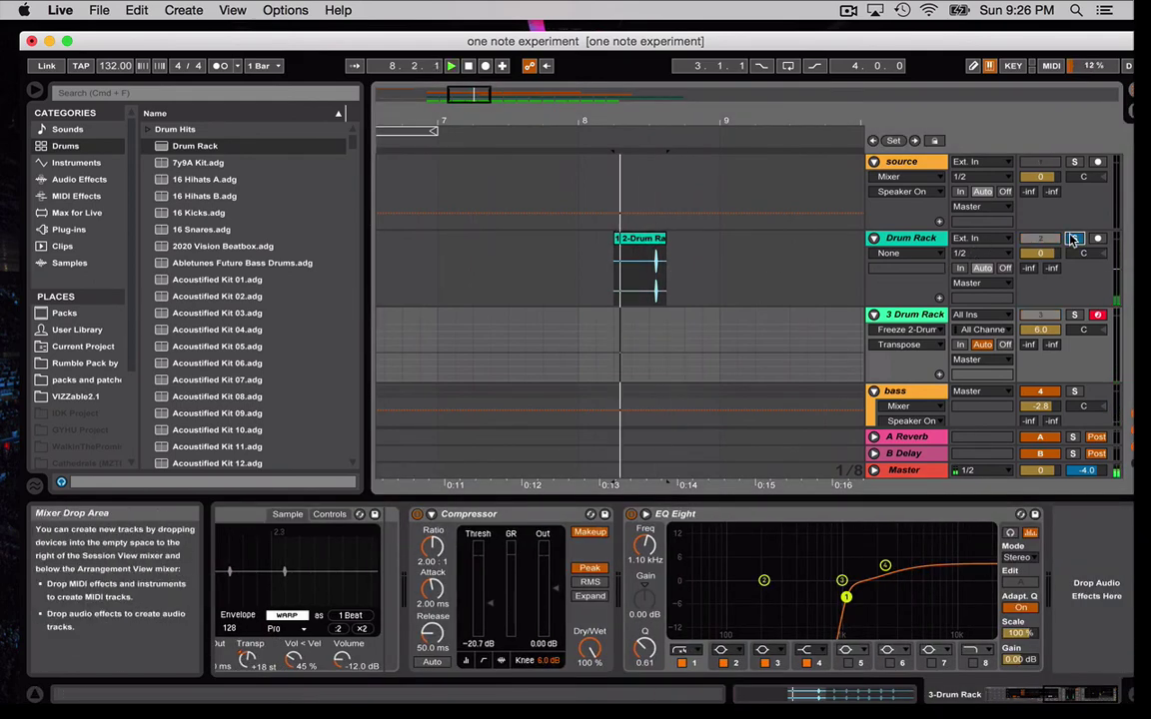
{"action": "key", "text": "space"}
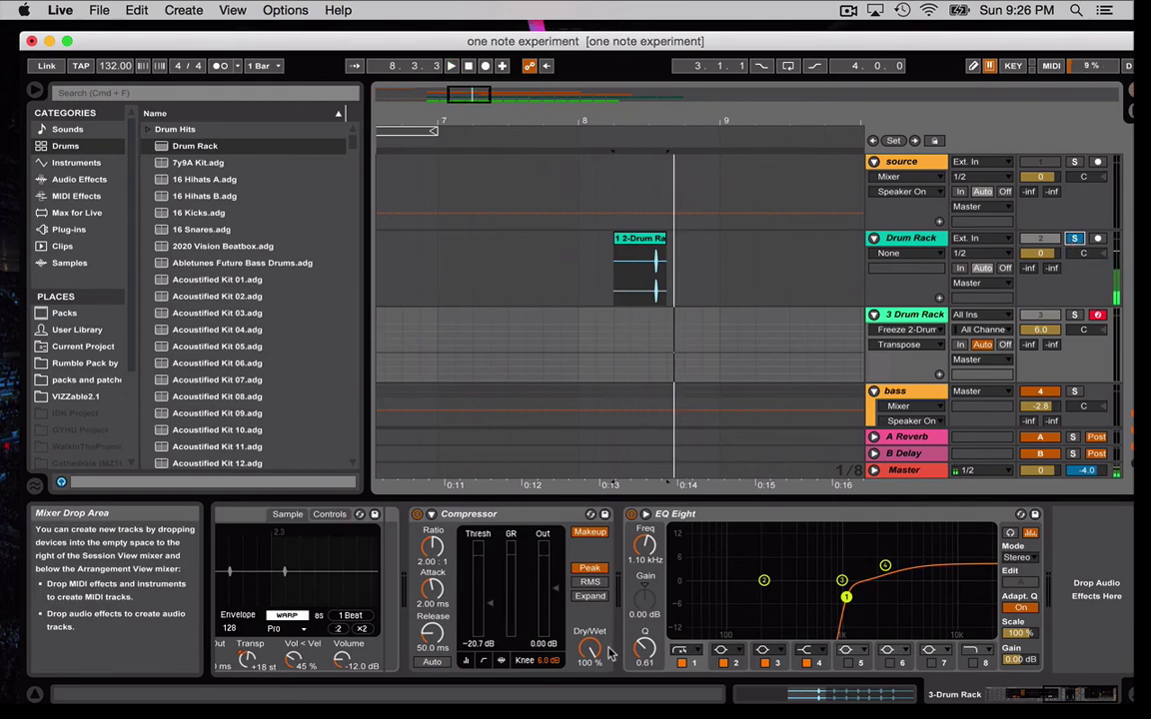
{"action": "key", "text": "Down"}
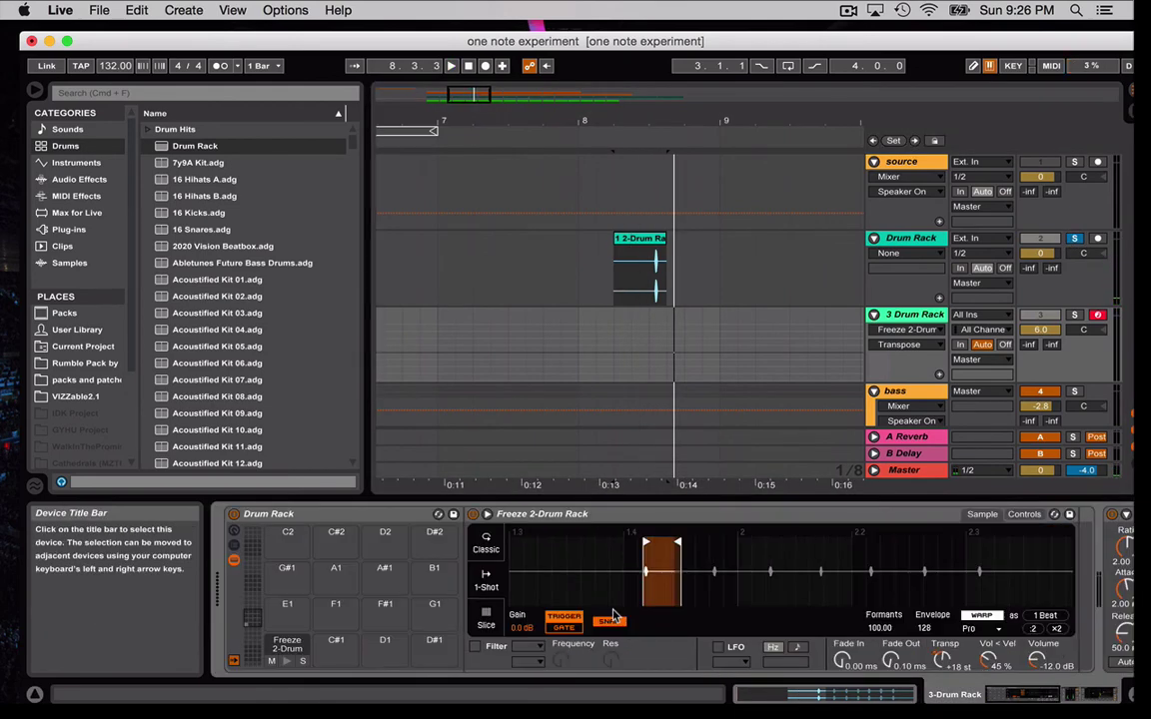
{"action": "scroll", "coordinate": [407, 606], "scroll_direction": "right", "scroll_amount": 1}
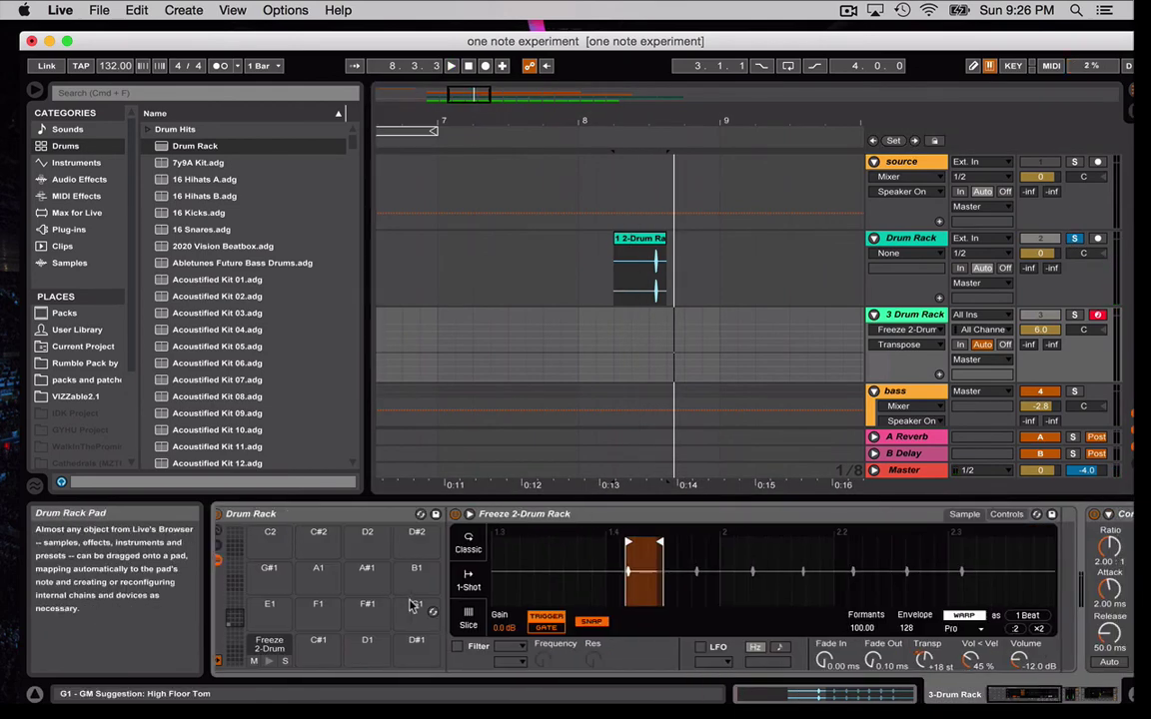
{"action": "left_click", "coordinate": [1076, 240]}
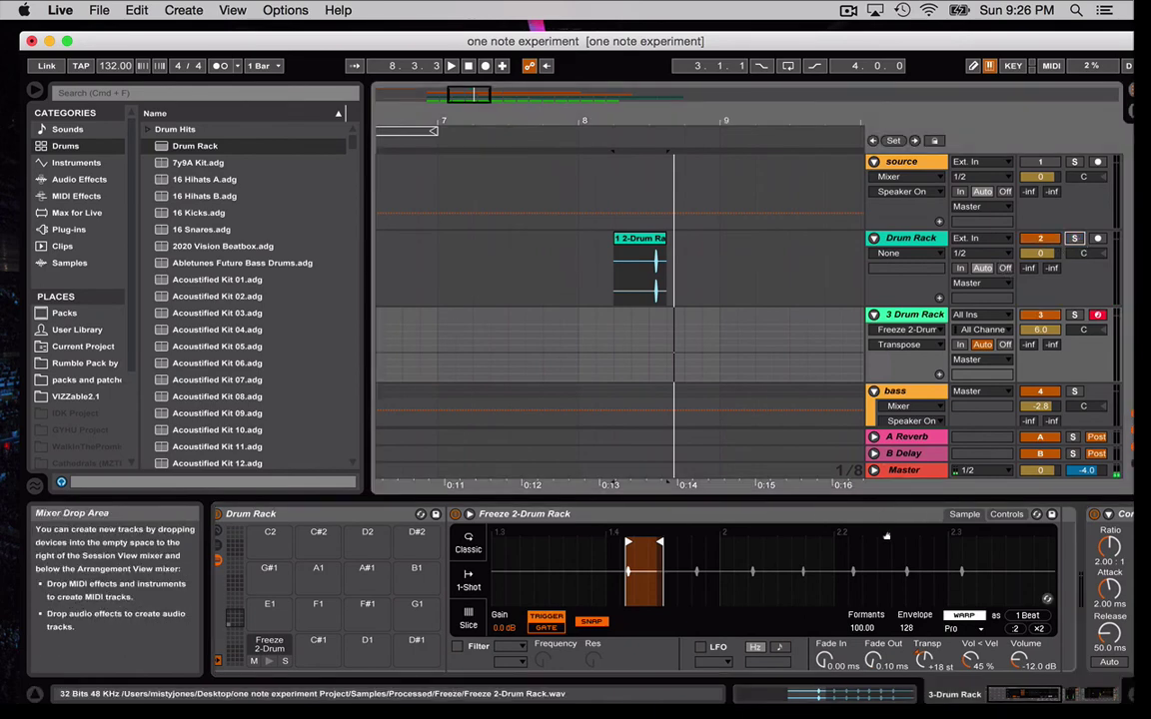
Delete the Drum Rack, Compressor and EQ Eight from the new MIDI track
{"action": "left_click", "coordinate": [345, 515]}
{"action": "key", "text": "Delete"}
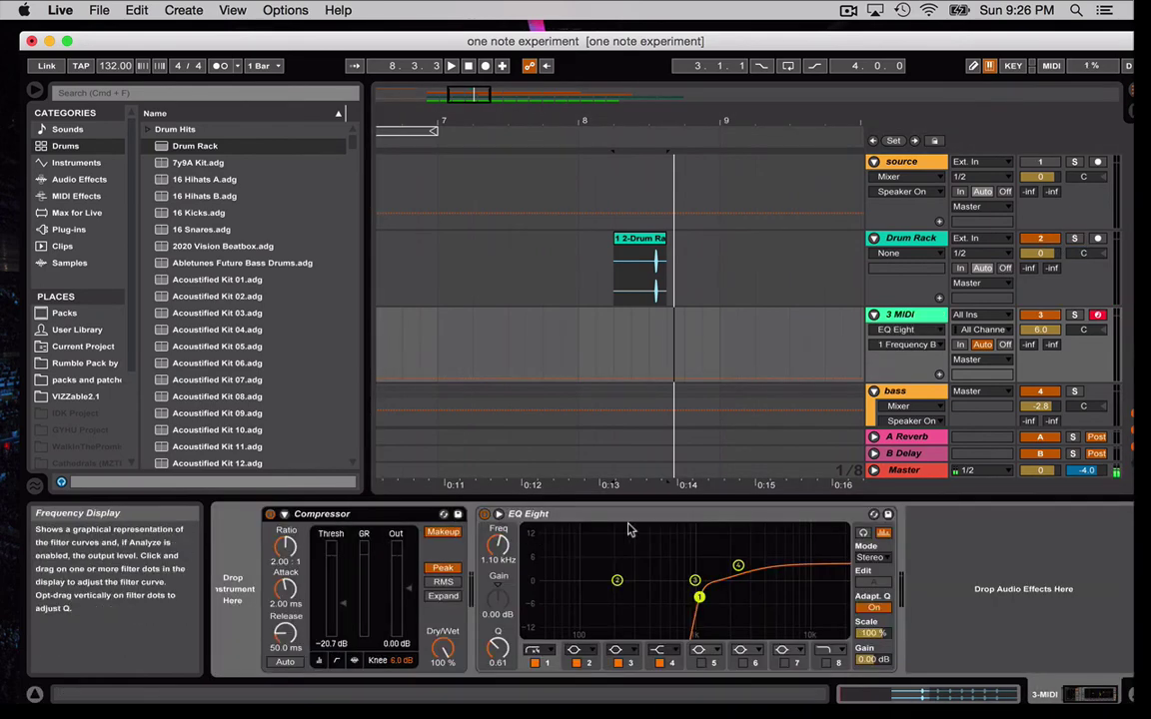
{"action": "key", "text": "Delete"}
{"action": "key", "text": "Delete"}
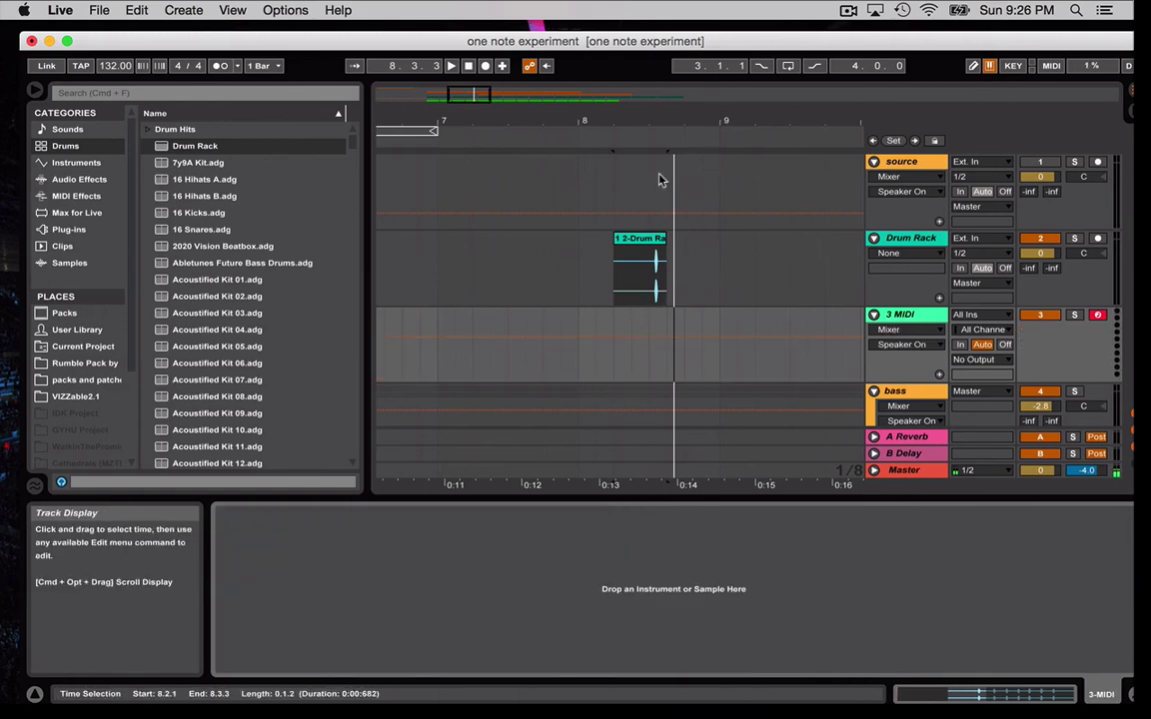
Move the Drum Rack audio clip to start at 8.4.3 and play the arrangement from there
{"action": "left_click_drag", "start_coordinate": [646, 243], "coordinate": [737, 243]}
{"action": "key", "text": "plus"}
{"action": "key", "text": "plus"}
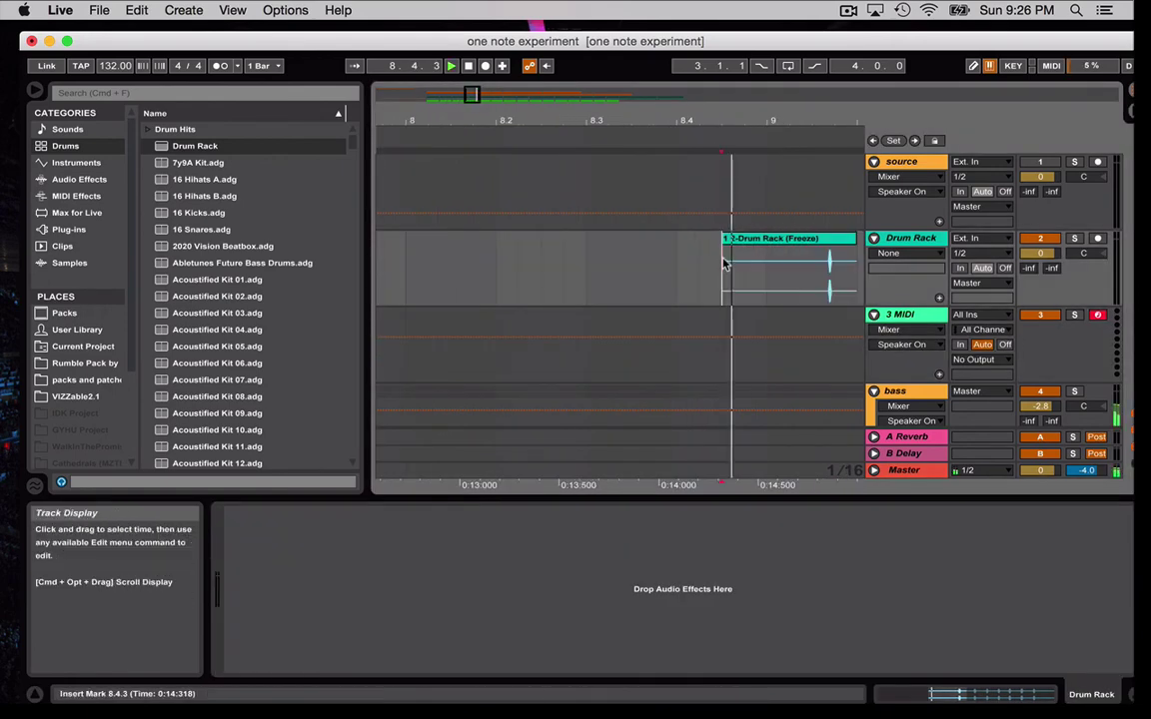
Split the Drum Rack audio clip just before its hit at 9.1.3 and delete the silent section from 8.4.3 to 9.1.3
{"action": "key", "text": "space"}
{"action": "left_click", "coordinate": [648, 278]}
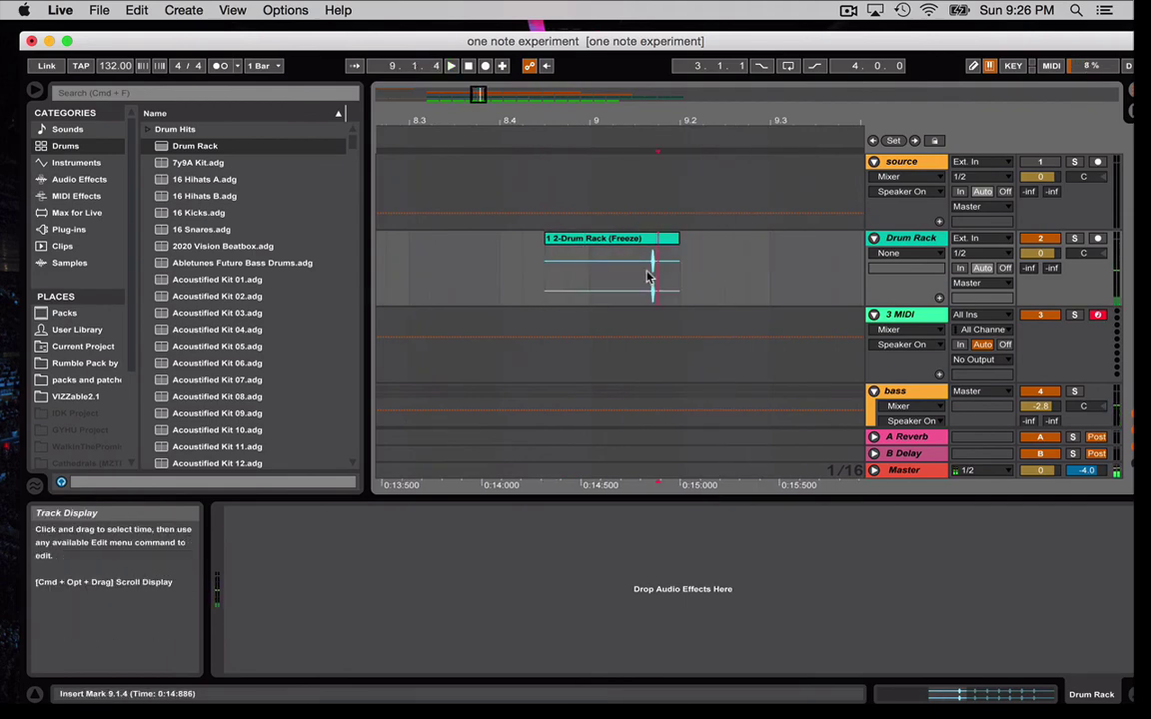
{"action": "left_click_drag", "start_coordinate": [641, 278], "coordinate": [673, 280]}
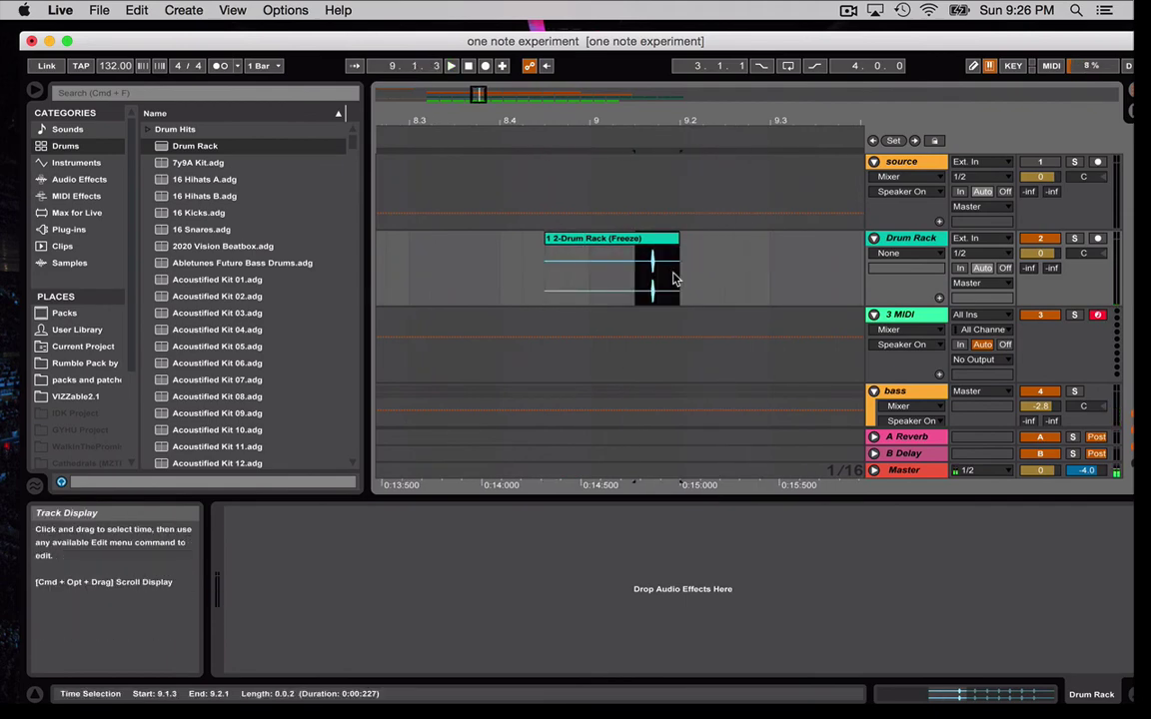
{"action": "left_click", "coordinate": [603, 237]}
{"action": "key", "text": "Delete"}
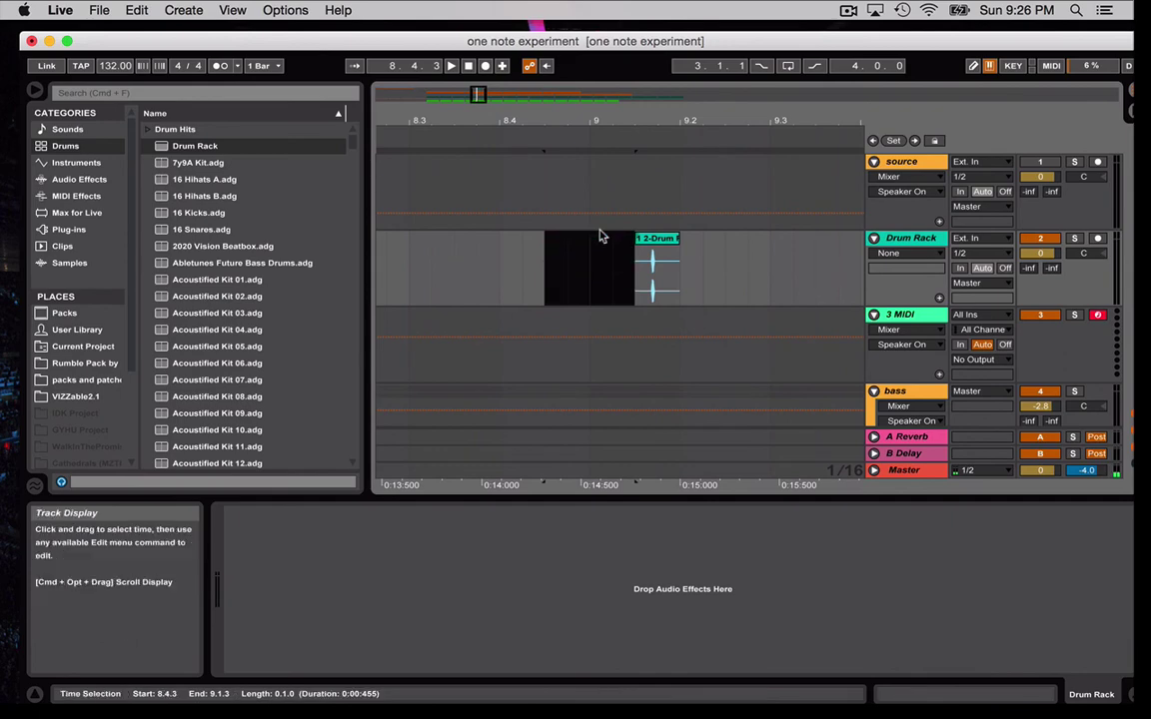
Move the remaining Drum Rack clip earlier so its hit lands on bar 9, and play it repeatedly from just before the hit
{"action": "left_click", "coordinate": [699, 259]}
{"action": "left_click_drag", "start_coordinate": [663, 242], "coordinate": [574, 243]}
{"action": "scroll", "coordinate": [617, 242], "scroll_direction": "up", "scroll_amount": 3}
{"action": "left_click", "coordinate": [533, 285]}
{"action": "key", "text": "space"}
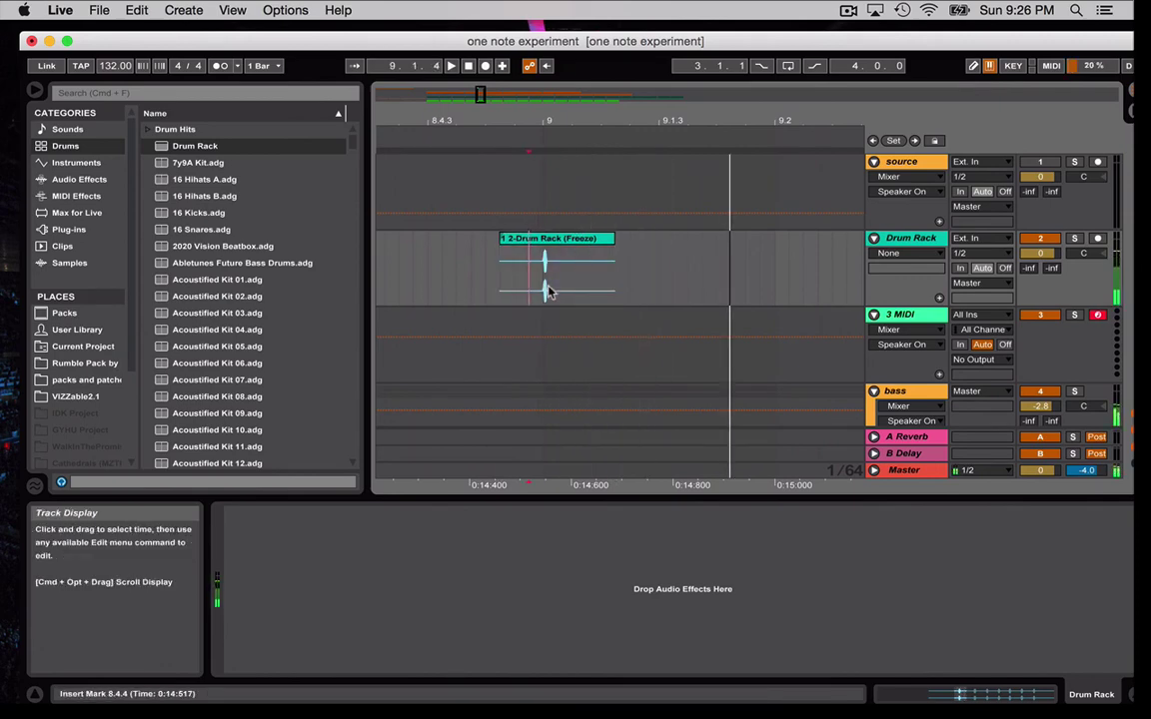
{"action": "key", "text": "space"}
{"action": "key", "text": "space"}
{"action": "key", "text": "space"}
{"action": "key", "text": "space"}
{"action": "left_click", "coordinate": [518, 294]}
{"action": "key", "text": "space"}
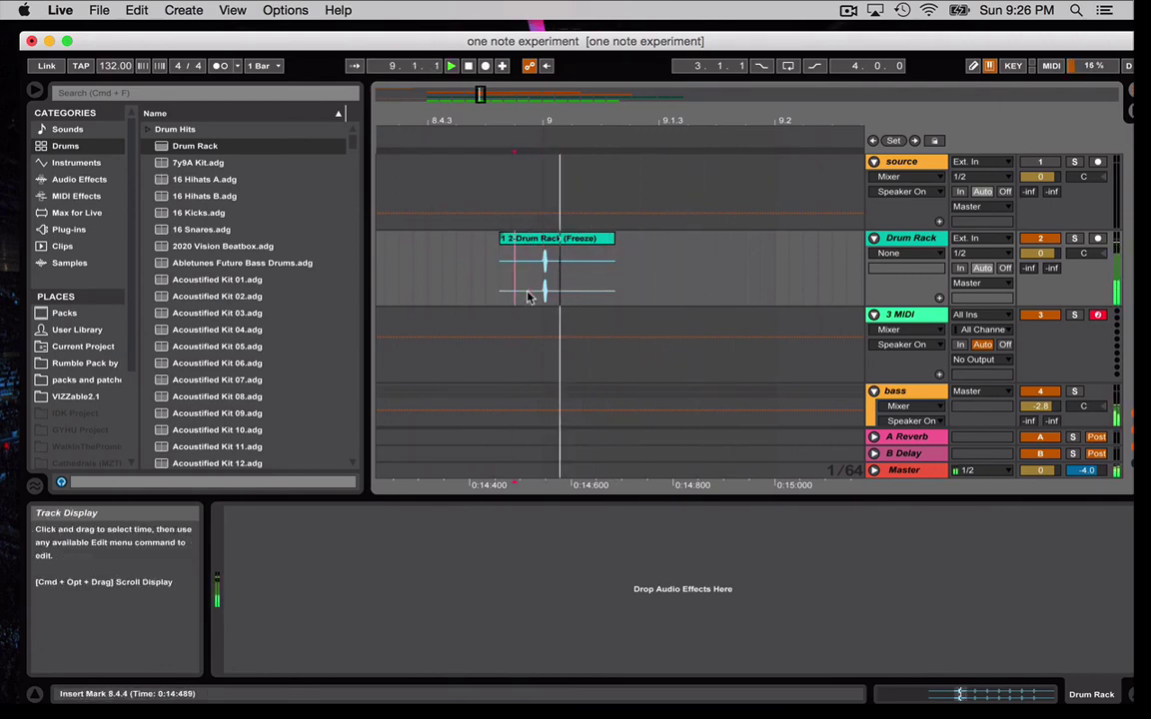
{"action": "key", "text": "space"}
Trim the Drum Rack clip's end to 9.1.2 and its start to the hit at 9.1.1
{"action": "left_click", "coordinate": [601, 239]}
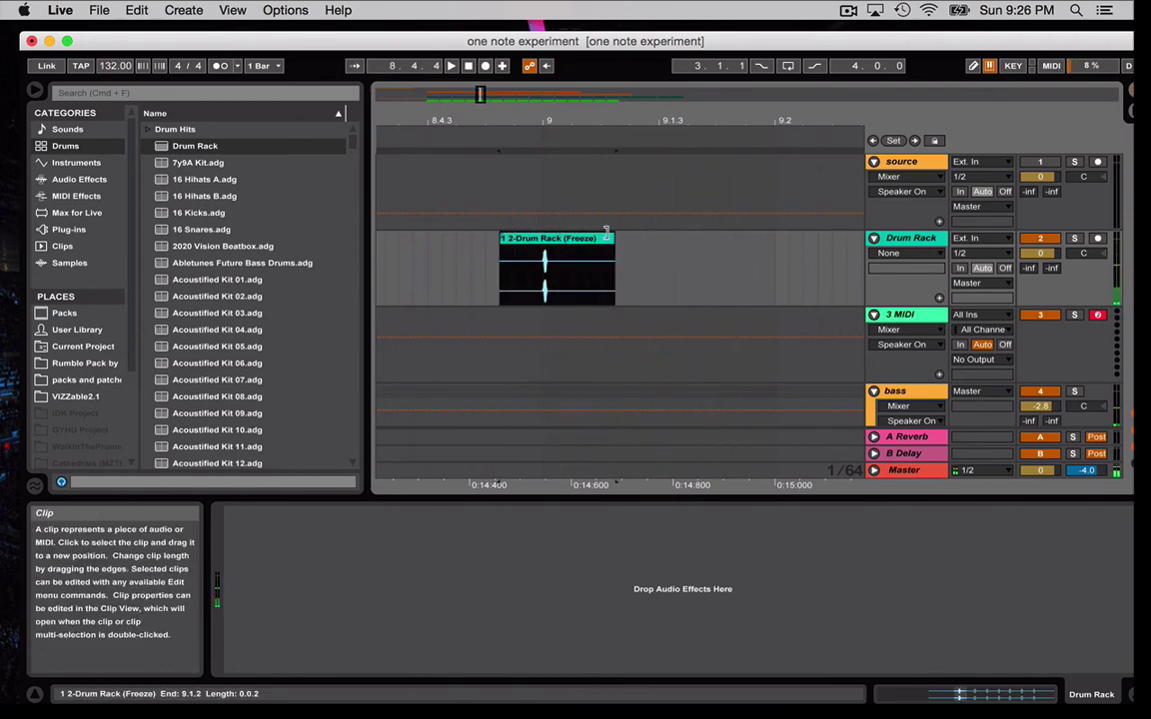
{"action": "left_click", "coordinate": [630, 277]}
{"action": "left_click", "coordinate": [612, 239]}
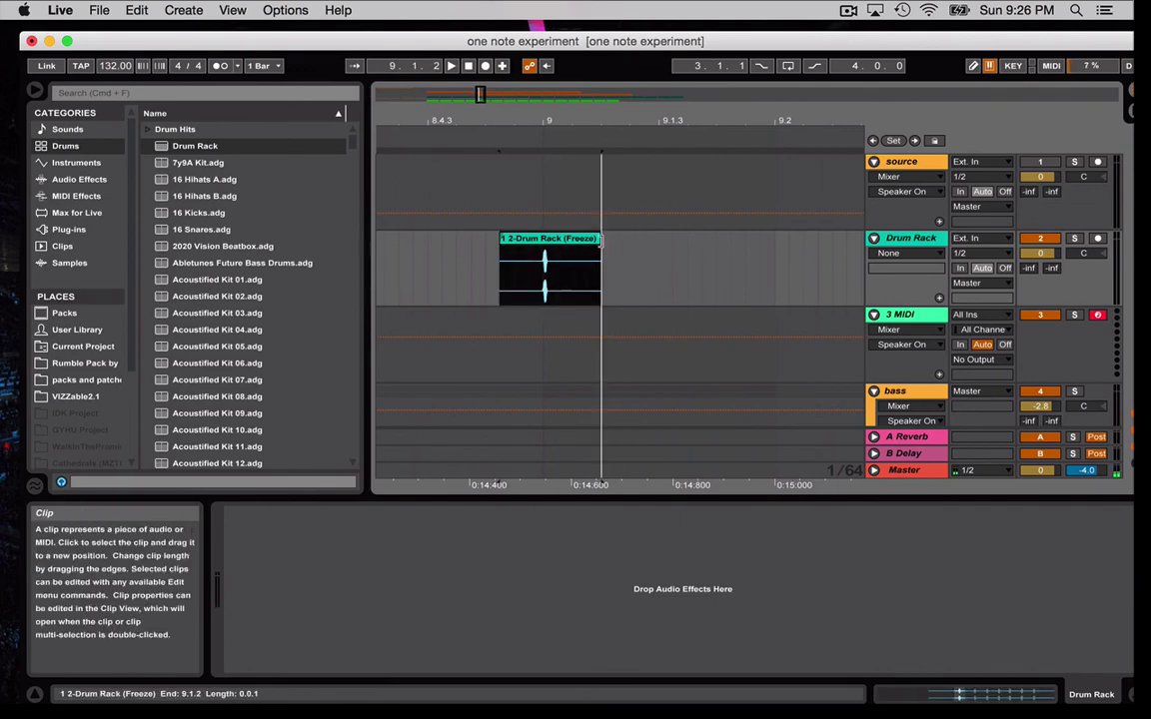
{"action": "left_click_drag", "start_coordinate": [500, 239], "coordinate": [543, 238]}
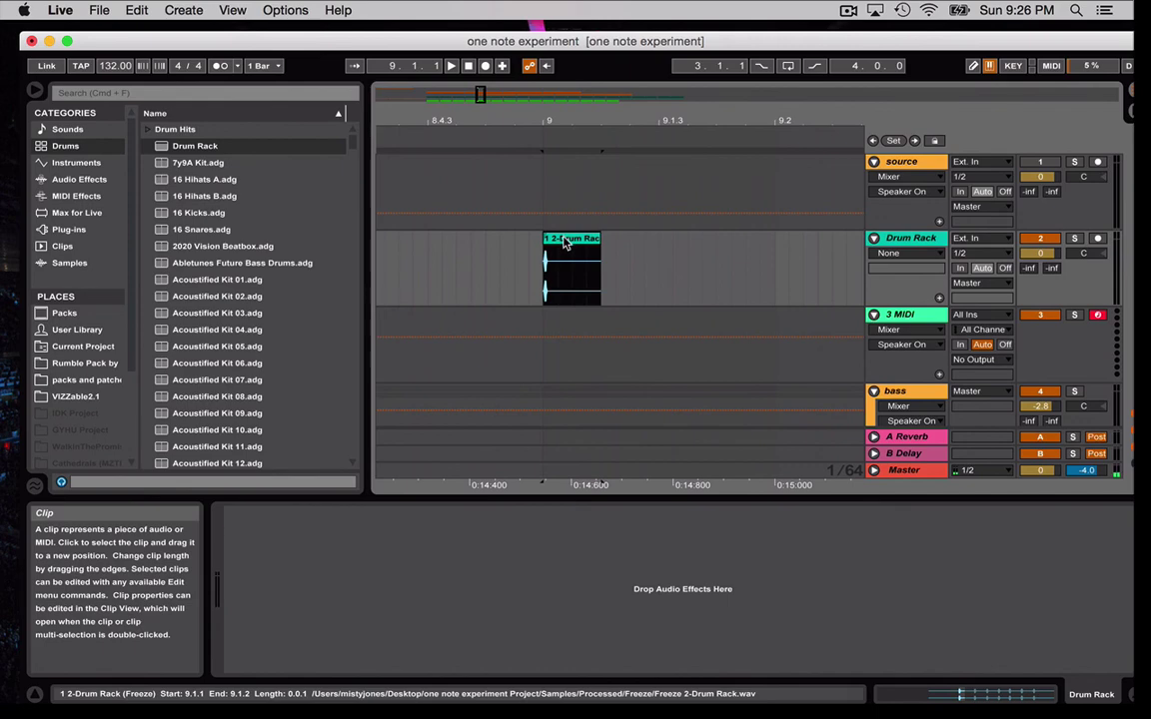
Duplicate the trimmed hit into four consecutive sixteenth-note clips from 9.1.1 to 9.2.1, playing back from just before them
{"action": "key", "text": "cmd+d"}
{"action": "left_click", "coordinate": [532, 284]}
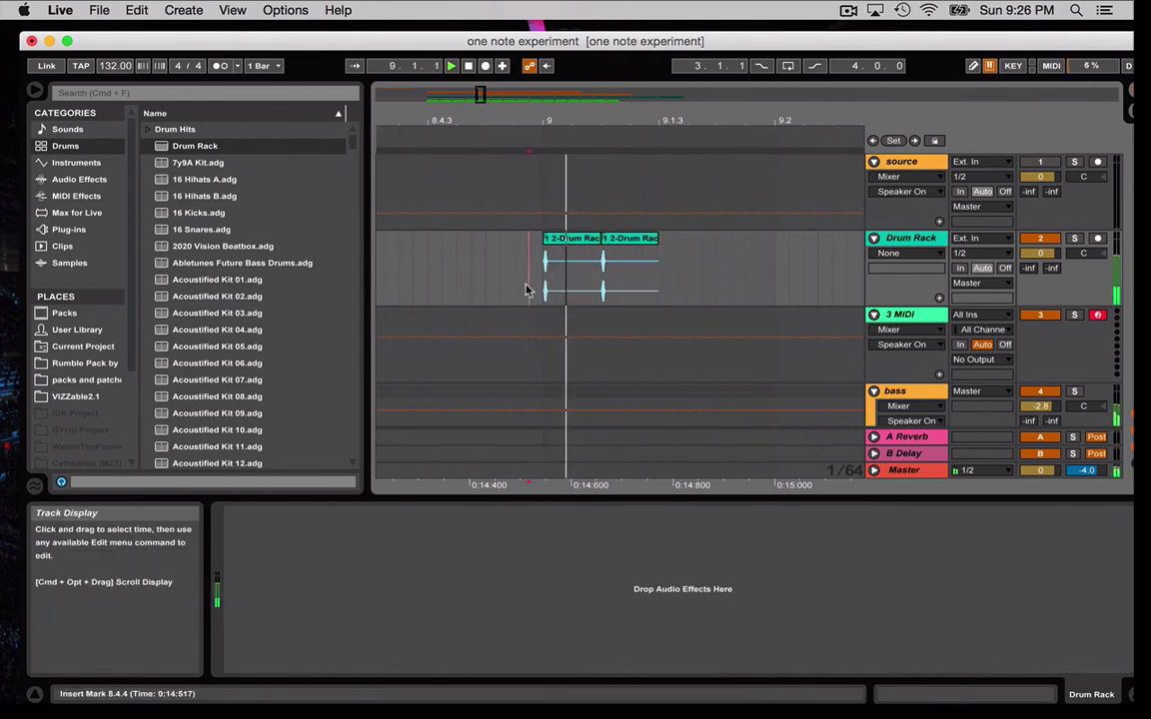
{"action": "left_click", "coordinate": [624, 243]}
{"action": "key", "text": "cmd+d"}
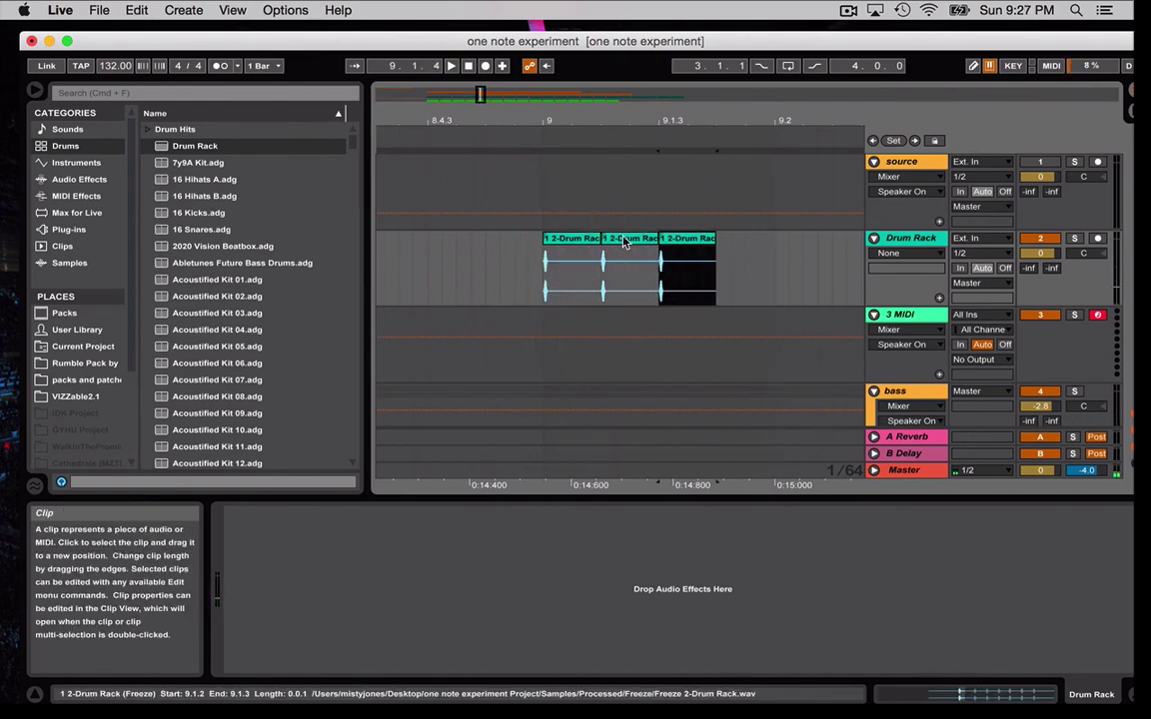
{"action": "key", "text": "cmd+d"}
{"action": "left_click", "coordinate": [514, 290]}
{"action": "key", "text": "space"}
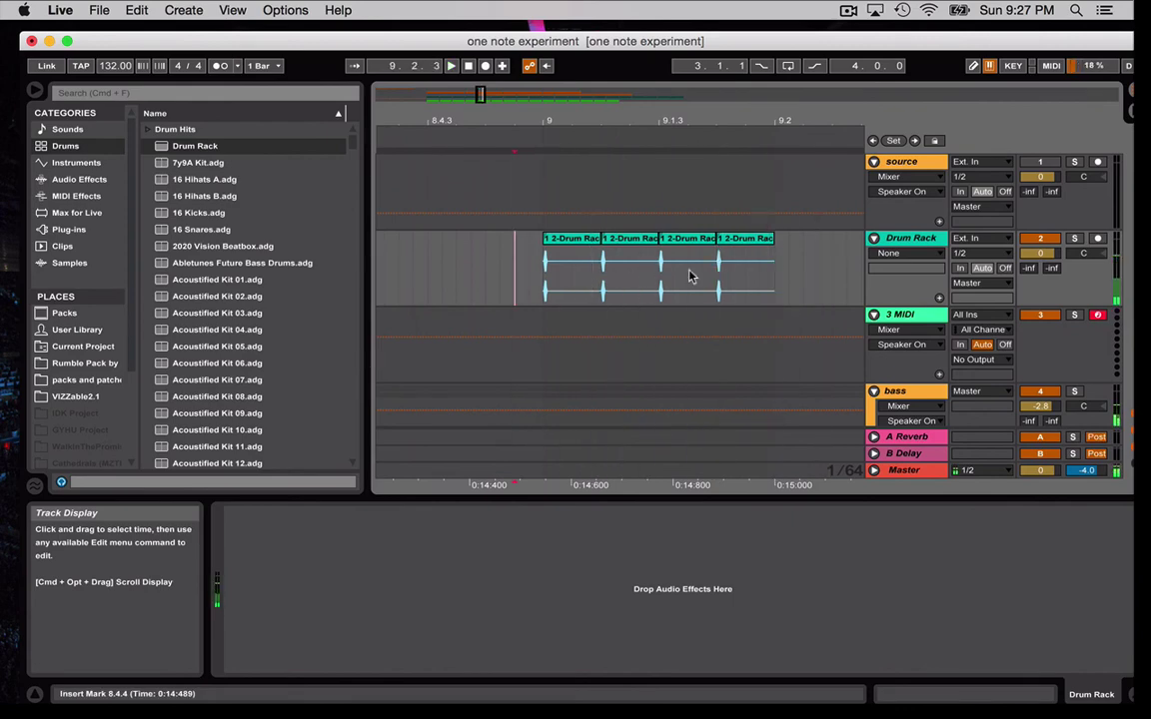
Consolidate the four Drum Rack hits into a single one-beat clip
{"action": "left_click", "coordinate": [639, 269]}
{"action": "left_click", "coordinate": [479, 250], "text": "shift"}
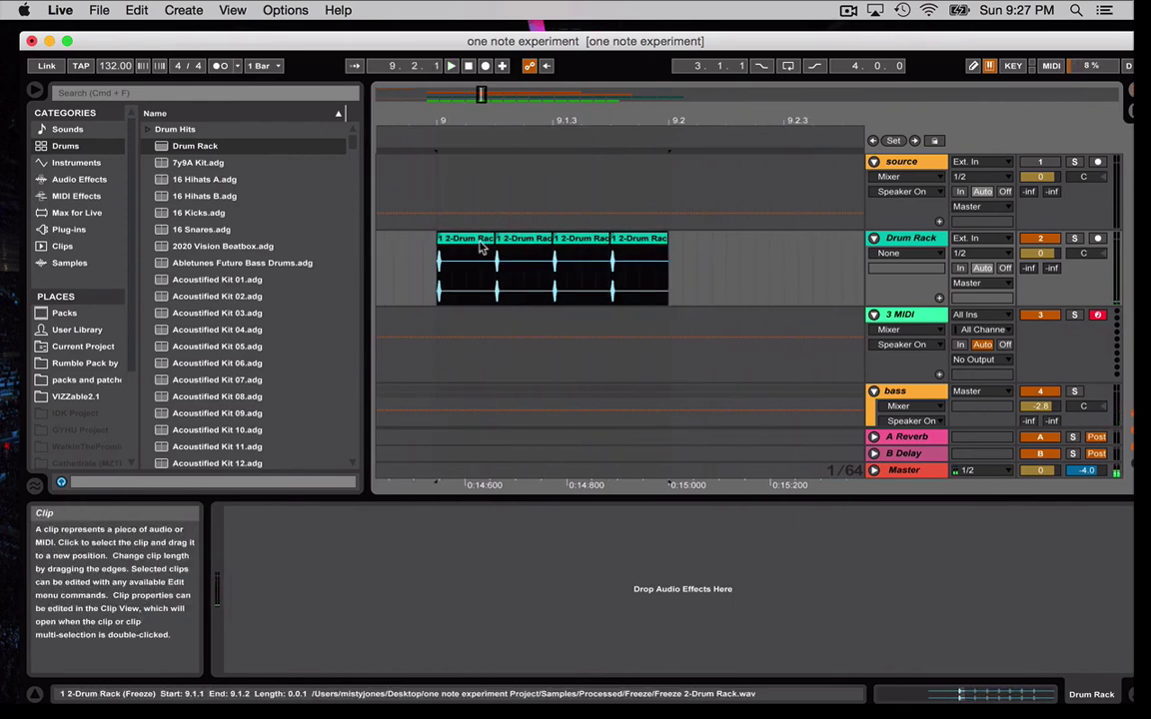
{"action": "key", "text": "cmd+j"}
{"action": "key", "text": "minus"}
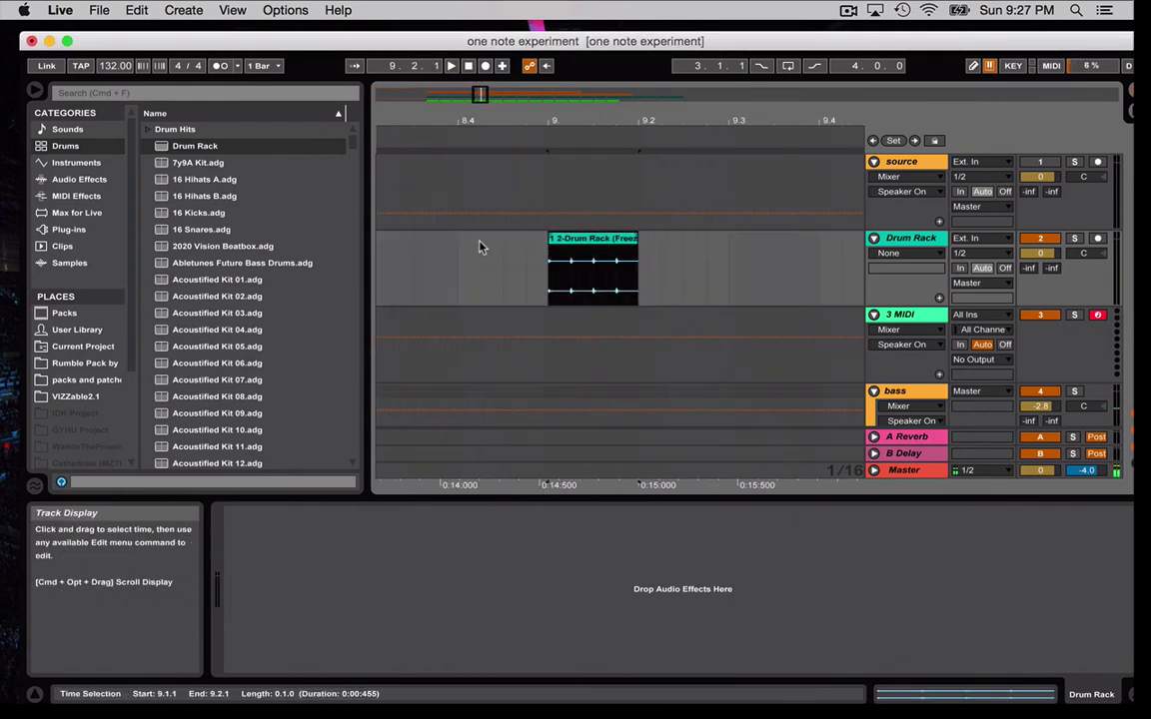
Duplicate the consolidated one-beat clip five times up to 10.3.1 and play the pattern from 9.1.1
{"action": "key", "text": "cmd+d"}
{"action": "key", "text": "cmd+d"}
{"action": "key", "text": "cmd+d"}
{"action": "key", "text": "cmd+d"}
{"action": "key", "text": "cmd+d"}
{"action": "left_click", "coordinate": [483, 289]}
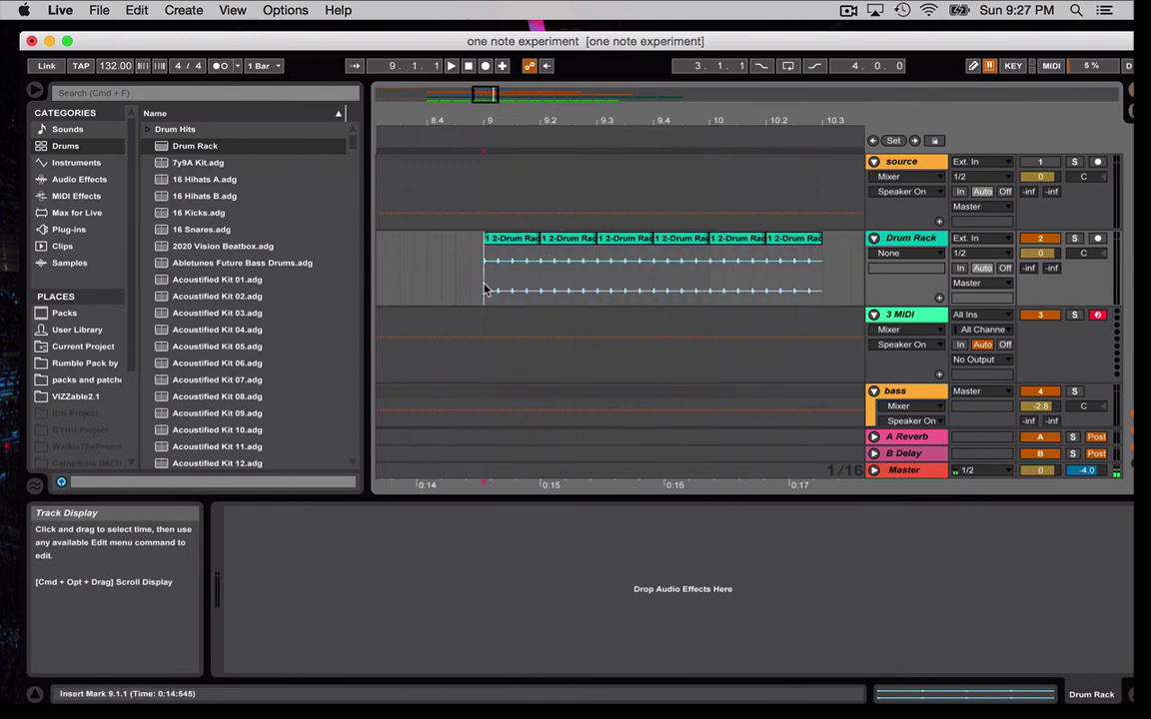
{"action": "key", "text": "space"}
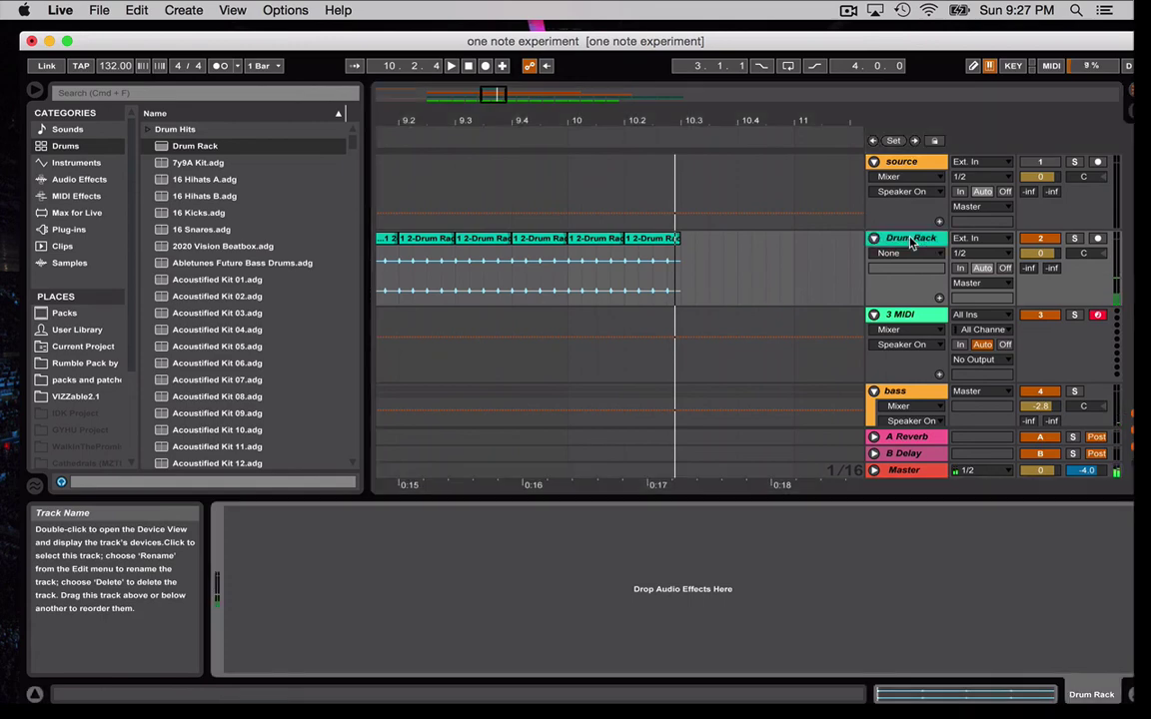
Pan the Drum Rack audio track to 16R, playing the repeated hits before and after the change
{"action": "key", "text": "space"}
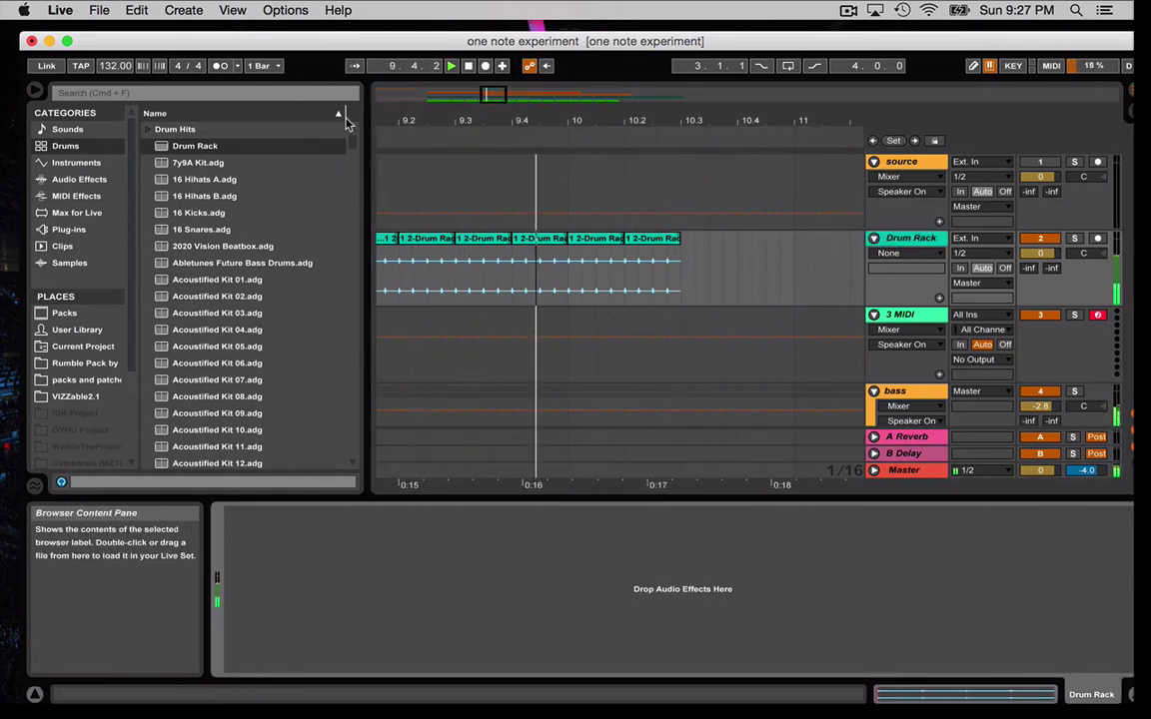
{"action": "scroll", "coordinate": [631, 241], "scroll_direction": "left", "scroll_amount": 1}
{"action": "key", "text": "space"}
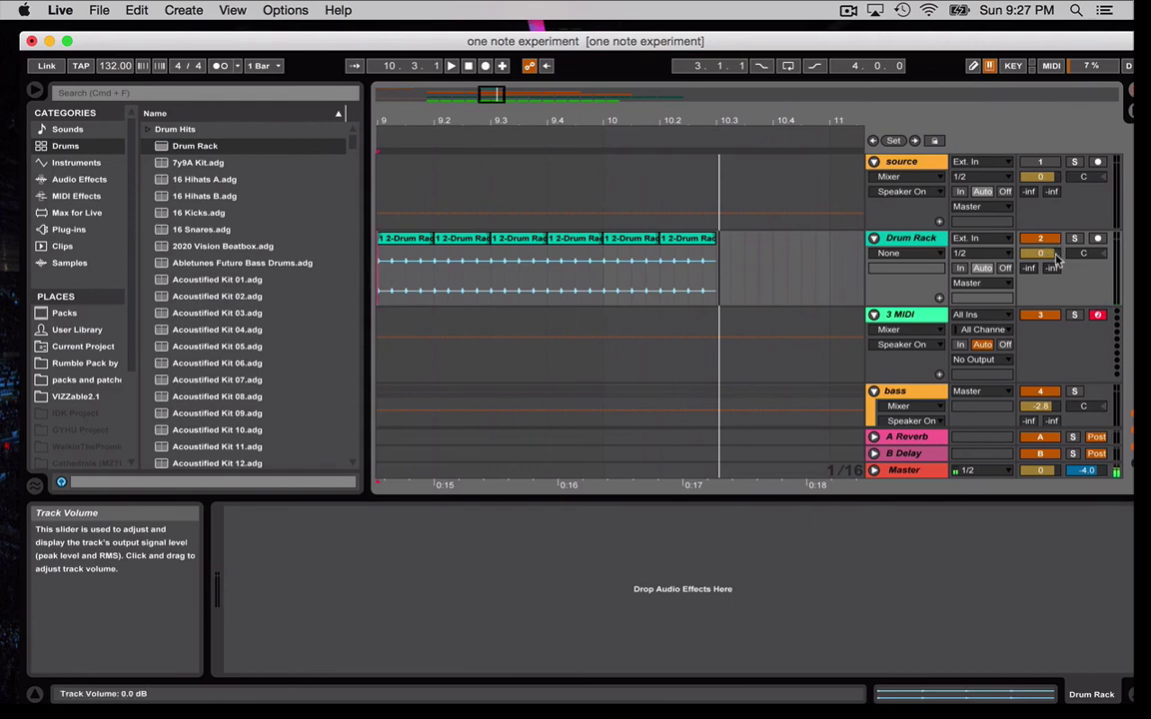
{"action": "left_click_drag", "start_coordinate": [1083, 254], "coordinate": [1084, 236]}
{"action": "key", "text": "space"}
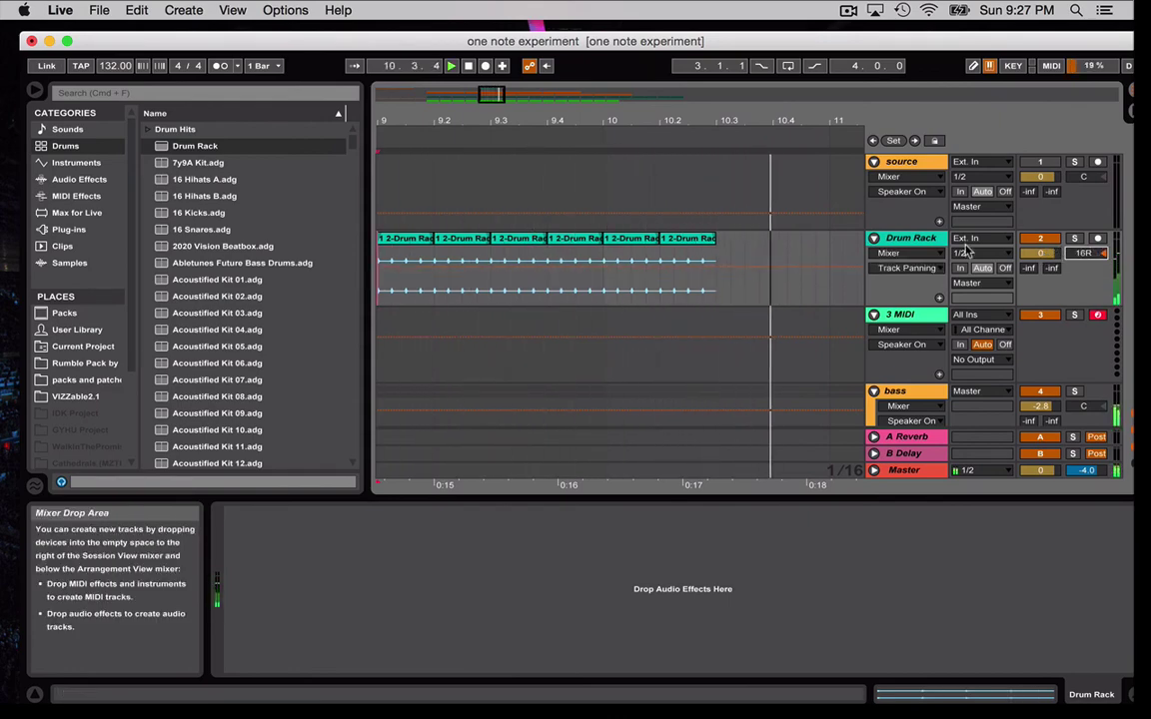
Find EQ Eight among the audio effects and add it to the Drum Rack audio track
{"action": "left_click", "coordinate": [337, 95]}
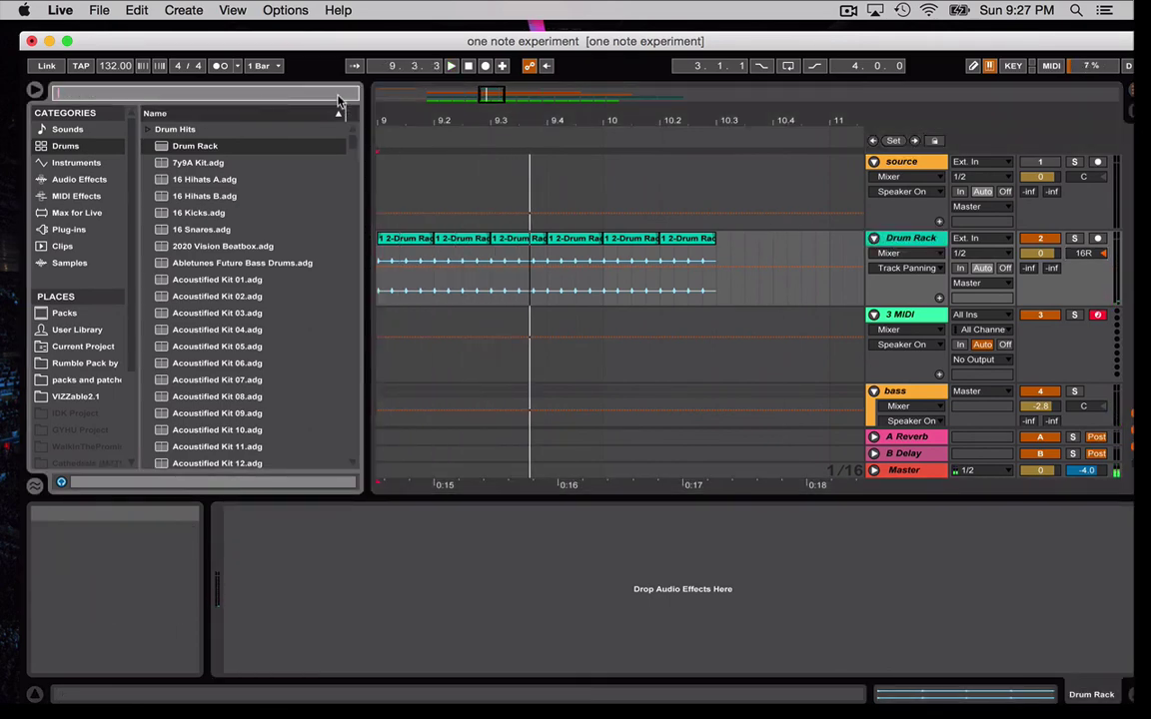
{"action": "type", "text": "eq"}
{"action": "left_click", "coordinate": [100, 179]}
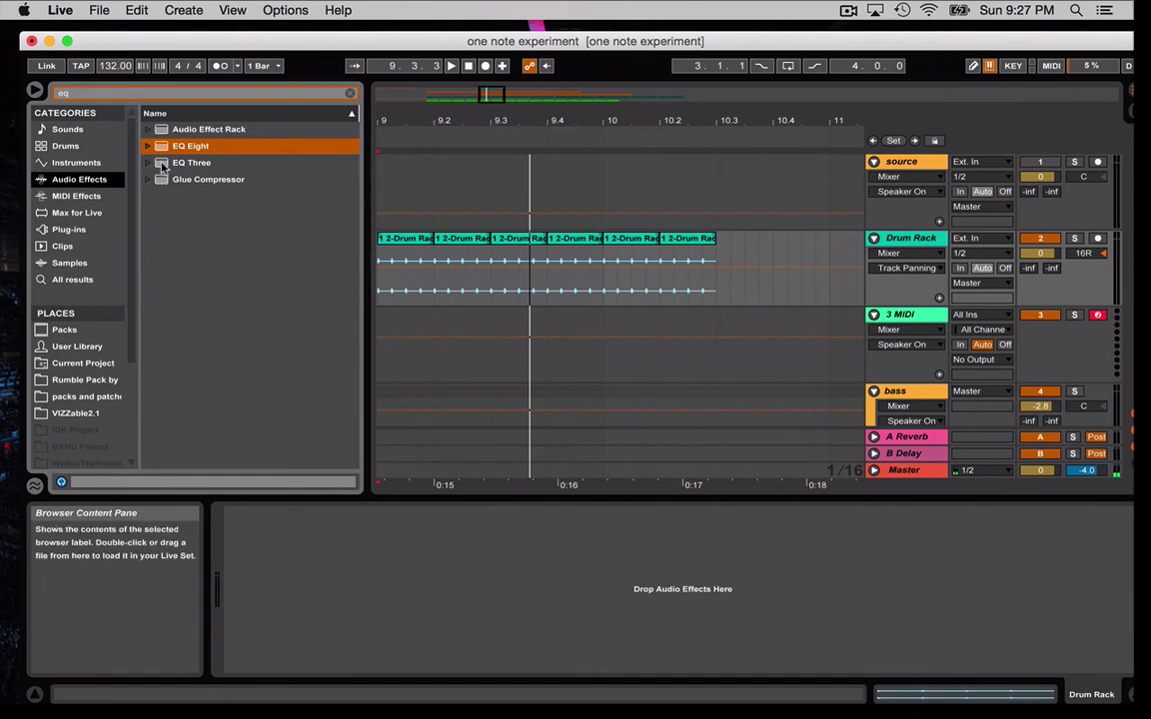
{"action": "left_click_drag", "start_coordinate": [162, 148], "coordinate": [392, 238]}
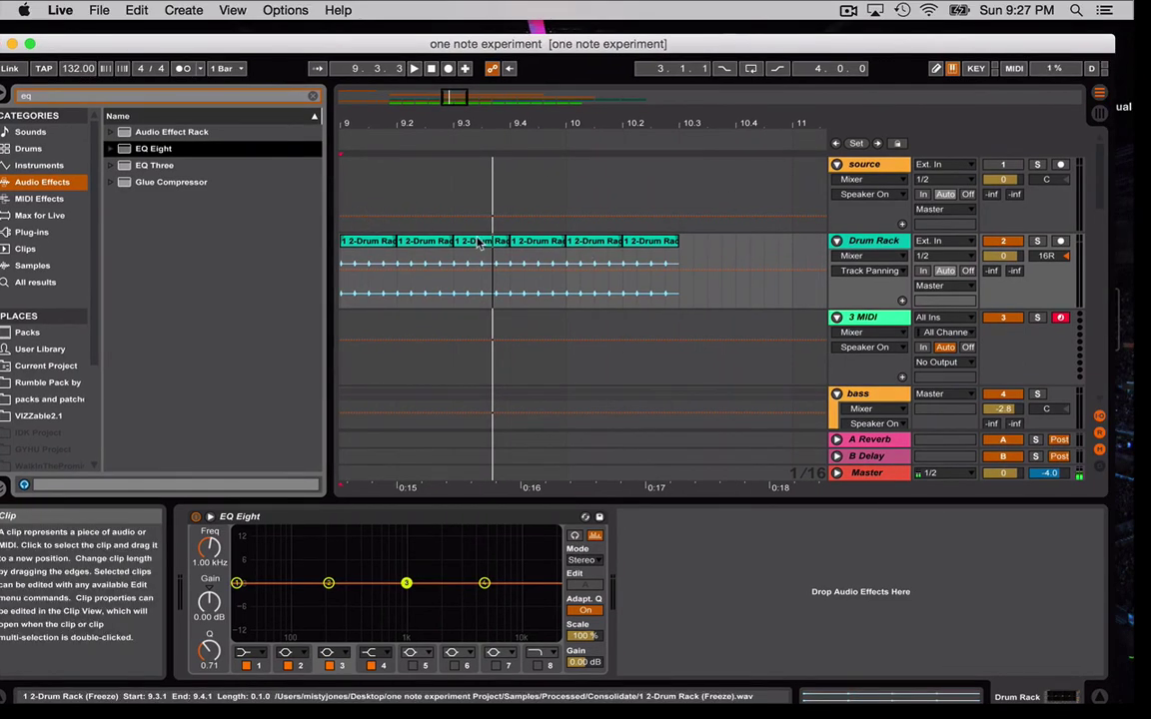
Set EQ Eight to M/S mode and make band 4 a high shelf at 1.42 kHz with 4.83 dB gain, playing the result
{"action": "left_click", "coordinate": [585, 561]}
{"action": "left_click", "coordinate": [587, 600]}
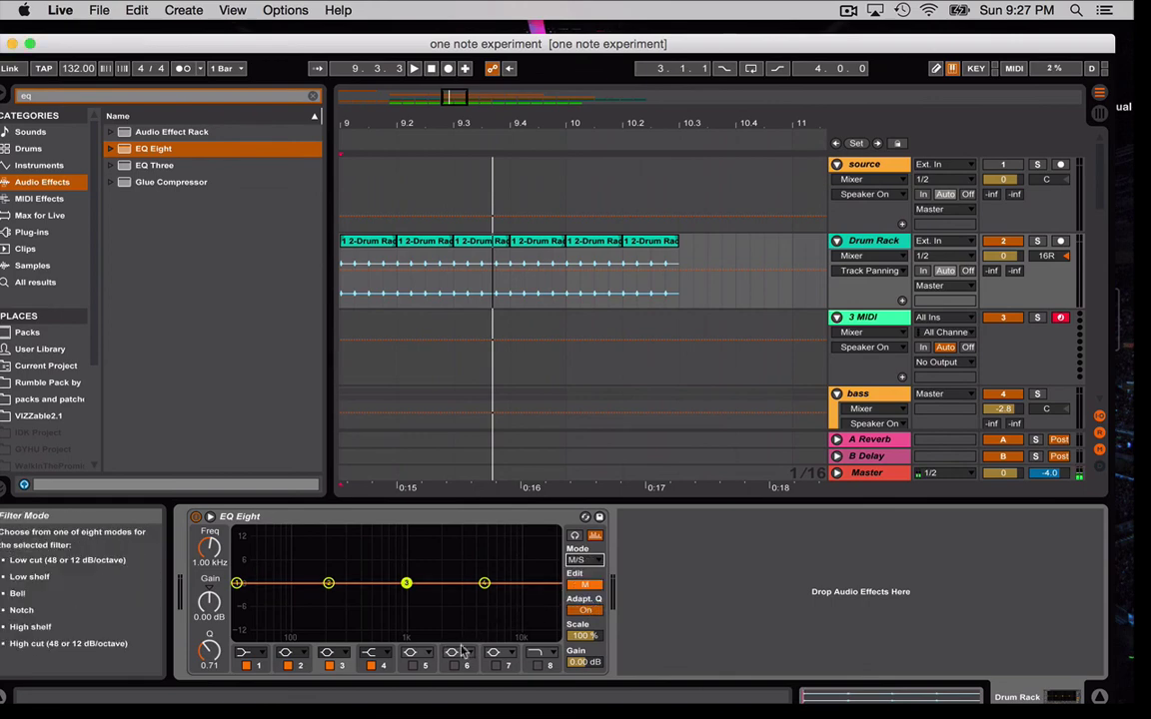
{"action": "left_click", "coordinate": [383, 654]}
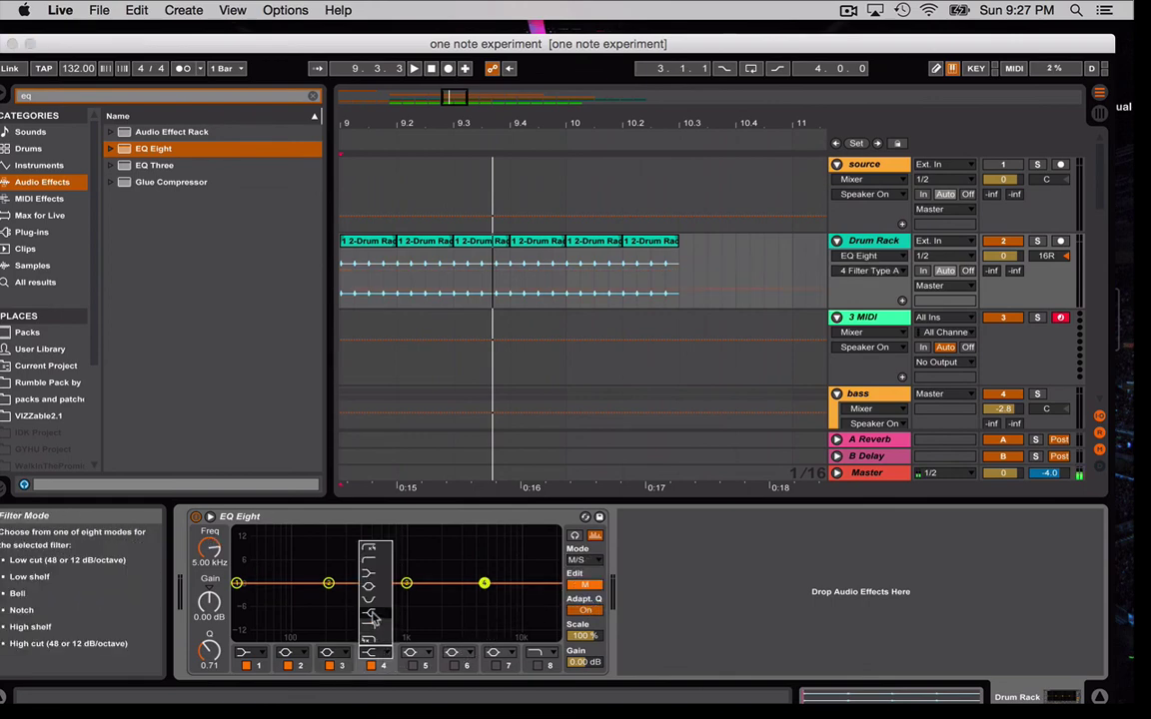
{"action": "left_click", "coordinate": [371, 618]}
{"action": "left_click_drag", "start_coordinate": [452, 566], "coordinate": [423, 566]}
{"action": "key", "text": "space"}
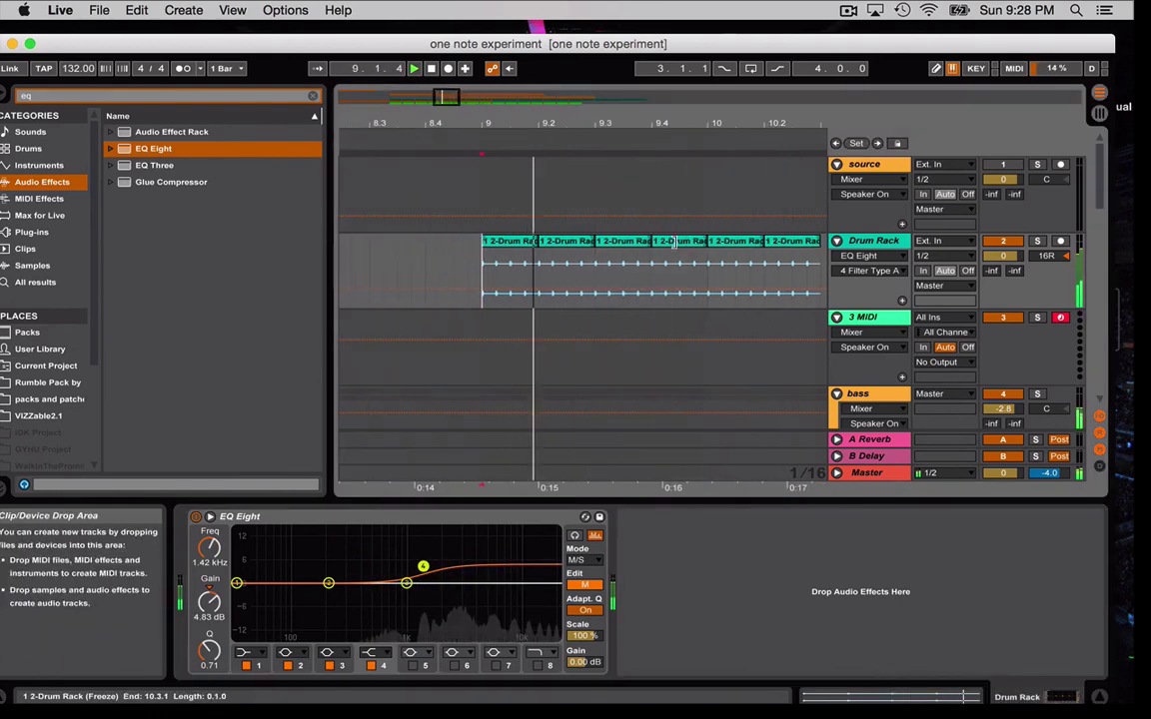
Open the first one-beat clip, try halving and doubling its segment tempo, and play the pattern from 9.1.1
{"action": "left_click", "coordinate": [524, 245]}
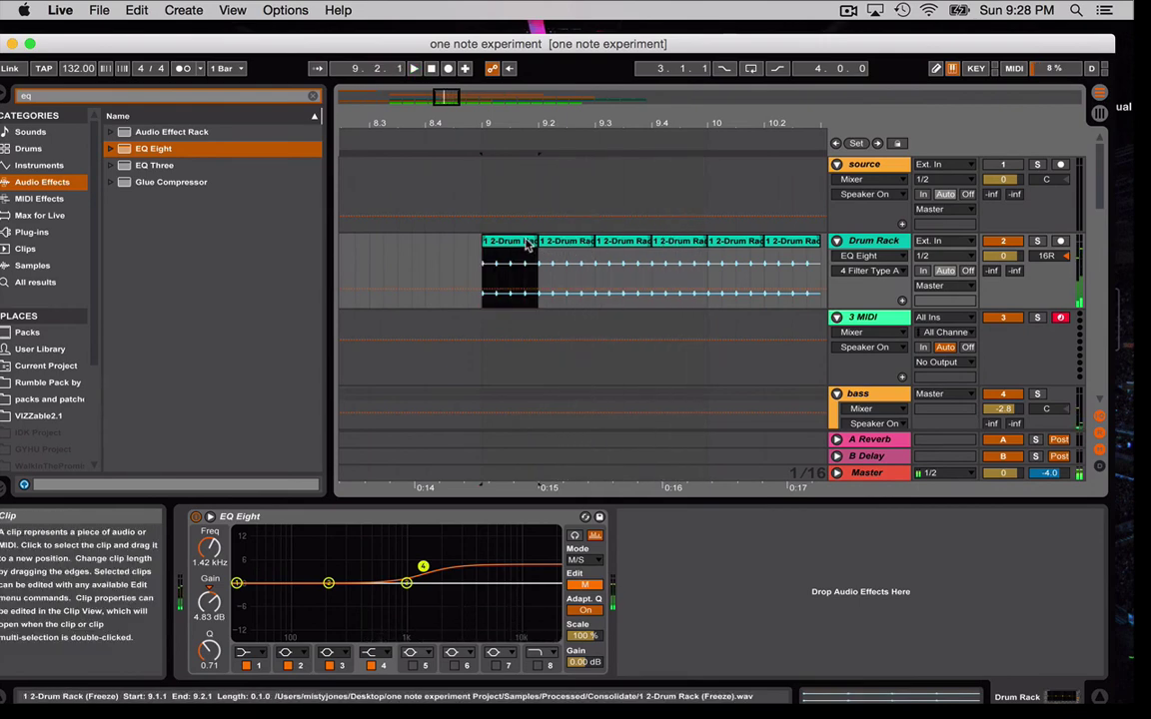
{"action": "double_click", "coordinate": [527, 245]}
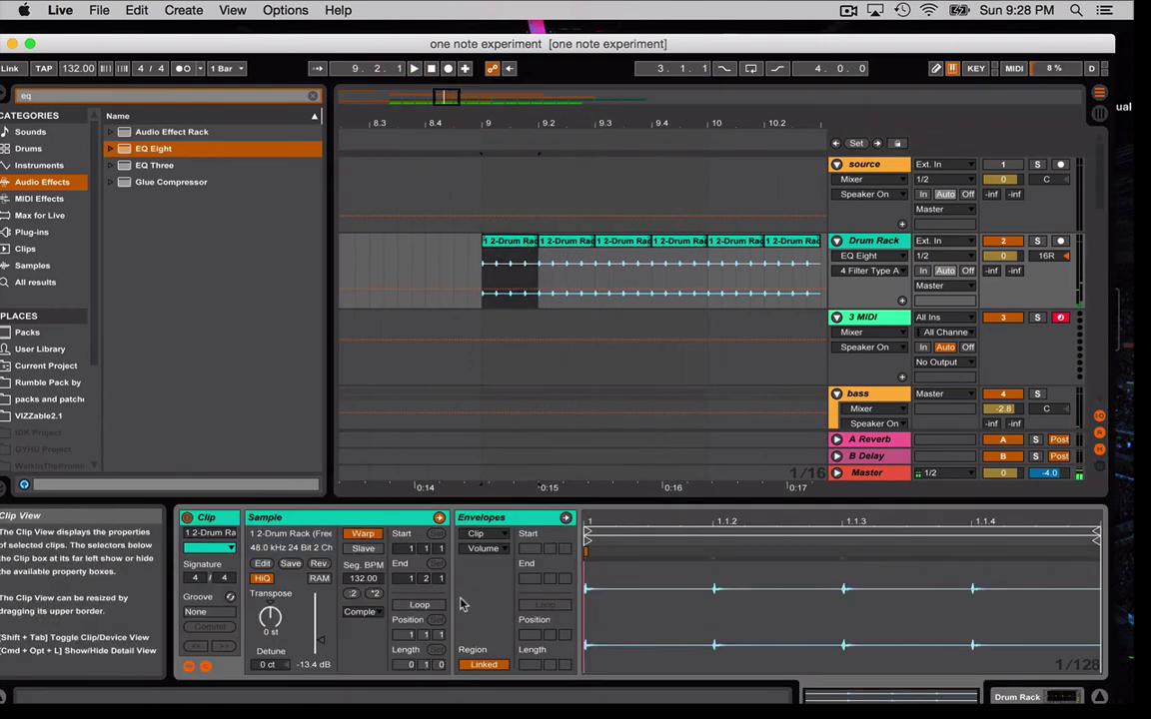
{"action": "left_click", "coordinate": [352, 594]}
{"action": "left_click", "coordinate": [376, 592]}
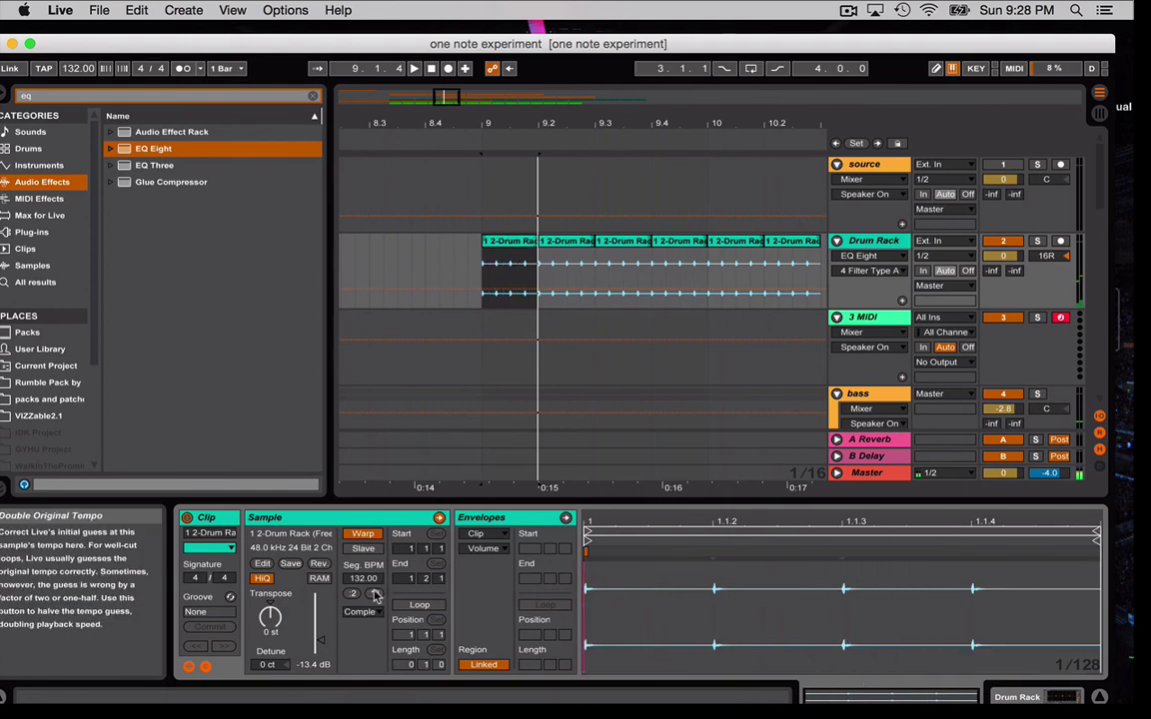
{"action": "left_click", "coordinate": [479, 272]}
{"action": "key", "text": "space"}
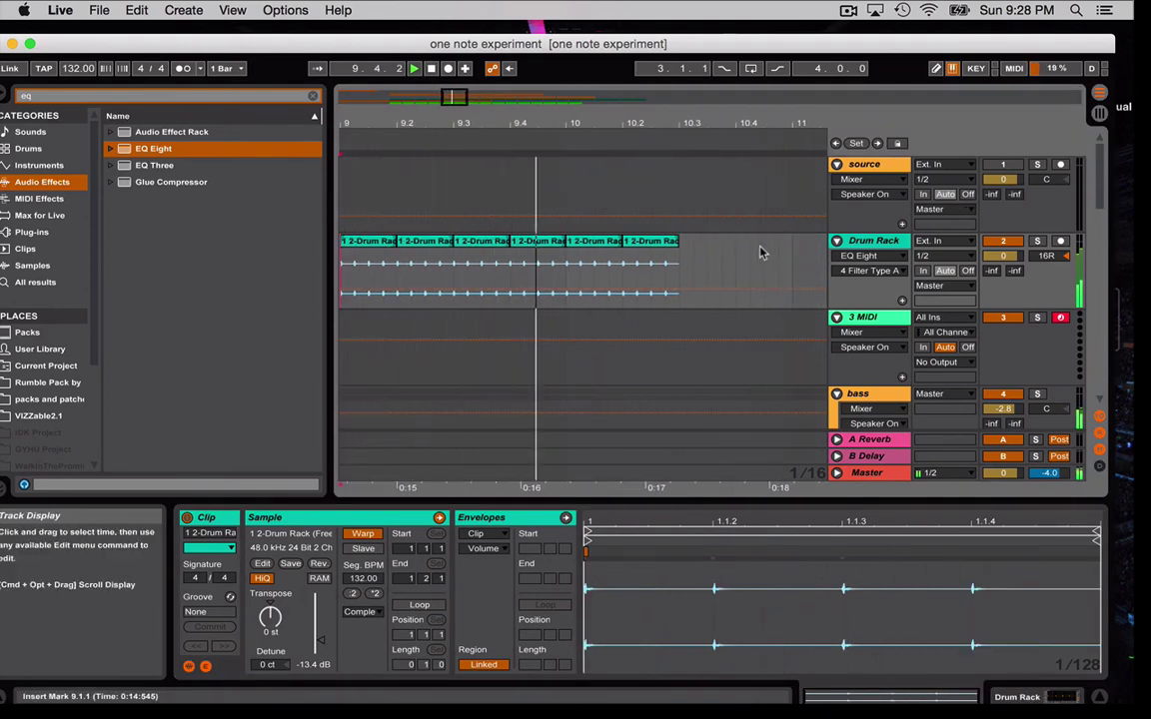
{"action": "key", "text": "space"}
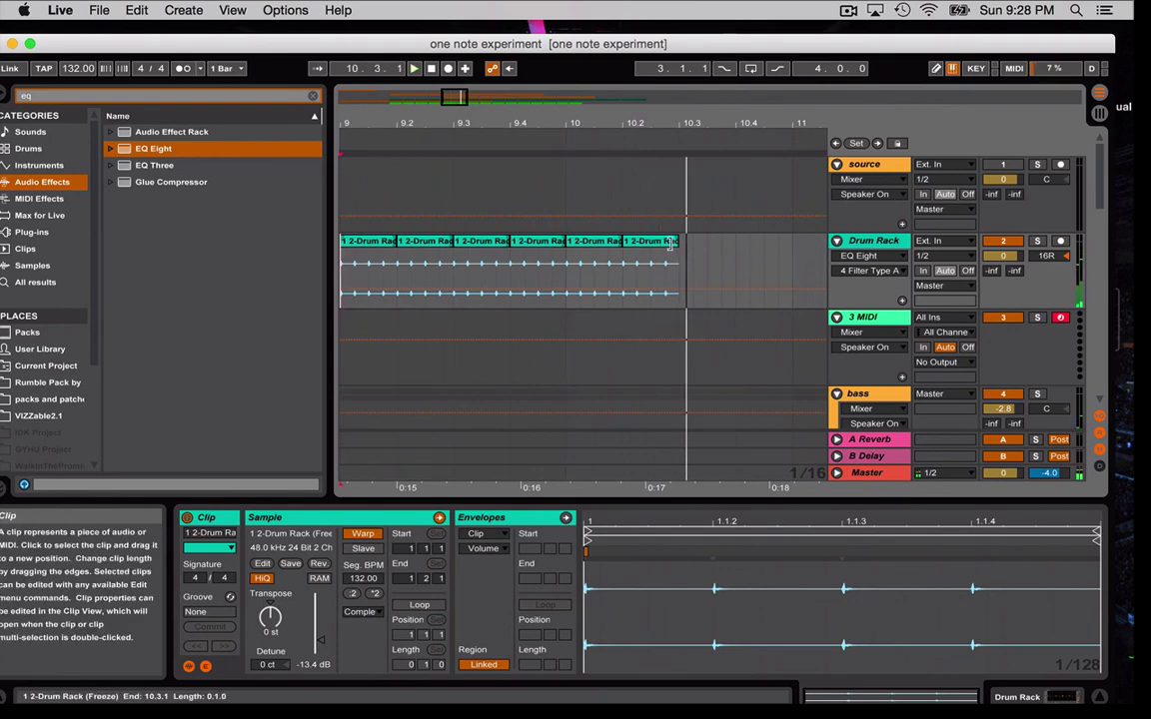
Duplicate the last one-beat clip, at 10.2.1, thirteen times so the hi-hat-like pattern extends to 13.4.1
{"action": "left_click", "coordinate": [759, 270]}
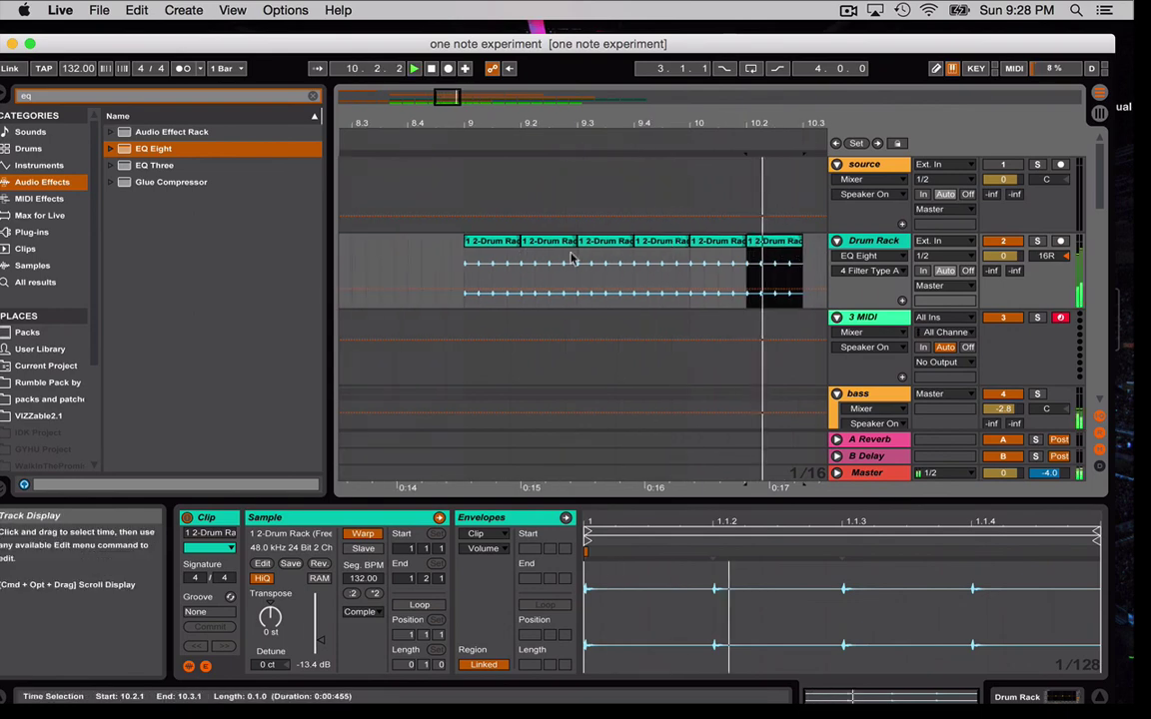
{"action": "key", "text": "super+d"}
{"action": "key", "text": "super+d"}
{"action": "key", "text": "super+d"}
{"action": "key", "text": "super+d"}
{"action": "key", "text": "super+d"}
{"action": "key", "text": "super+d"}
{"action": "key", "text": "super+d"}
{"action": "key", "text": "super+d"}
{"action": "key", "text": "super+d"}
{"action": "key", "text": "super+d"}
{"action": "key", "text": "super+d"}
{"action": "key", "text": "super+d"}
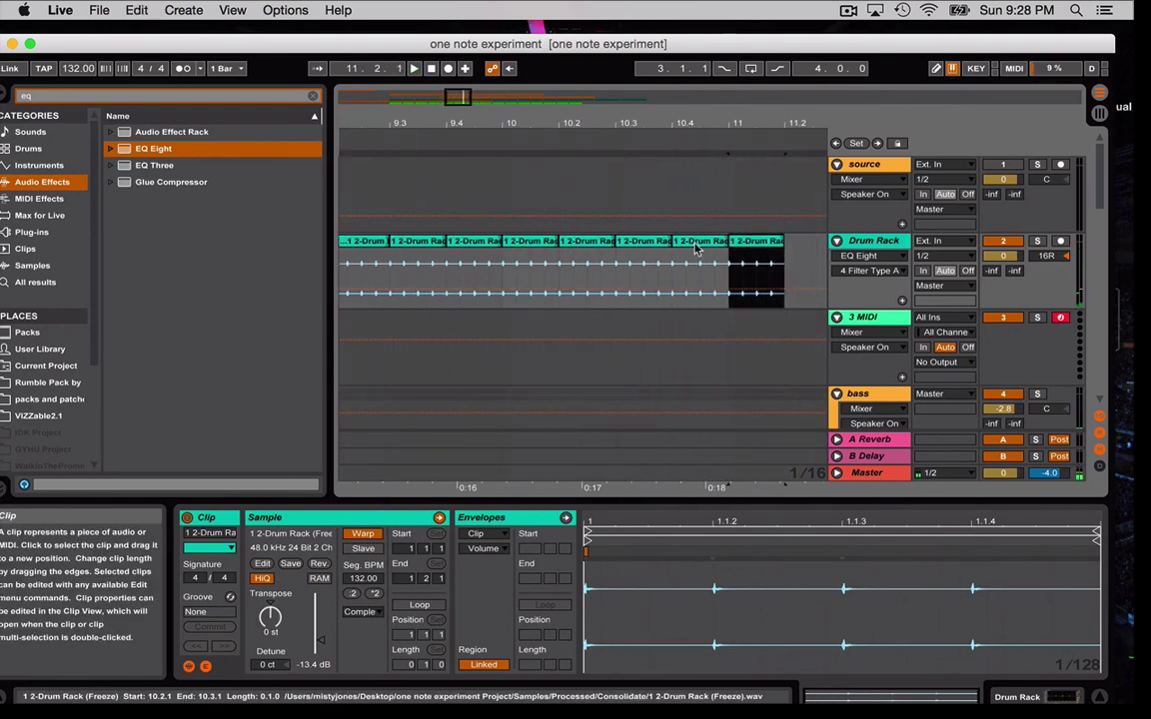
{"action": "key", "text": "super+d"}
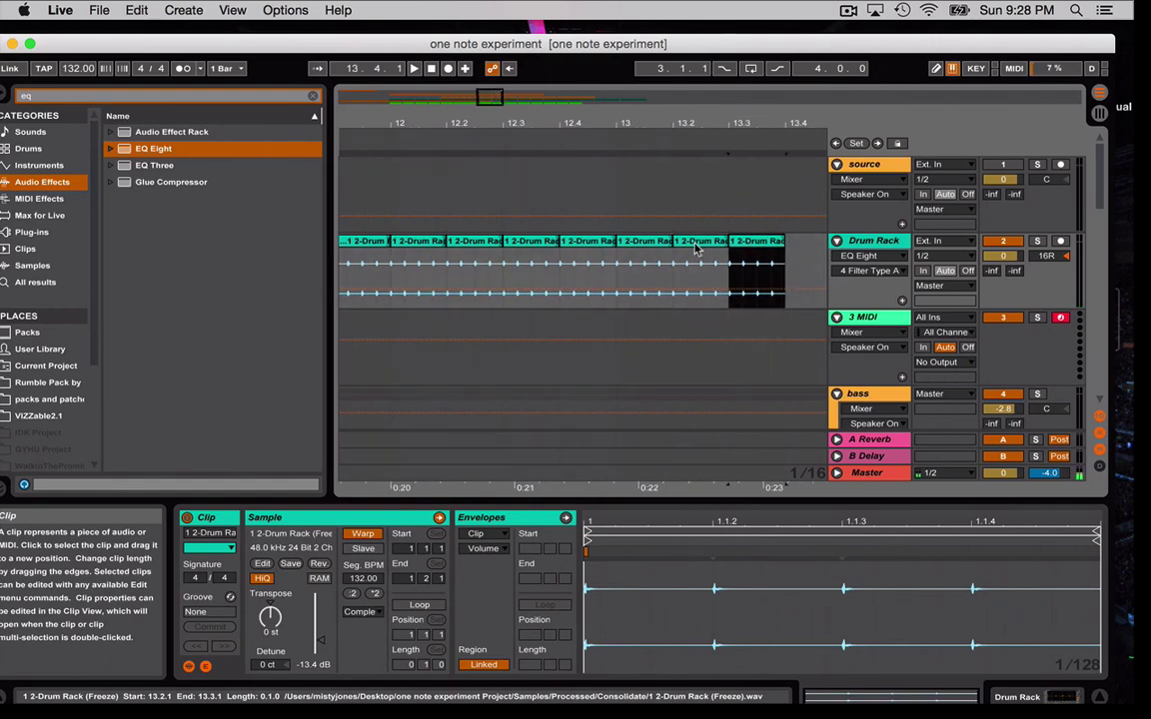
{"action": "key", "text": "minus"}
{"action": "key", "text": "minus"}
{"action": "key", "text": "minus"}
{"action": "key", "text": "minus"}
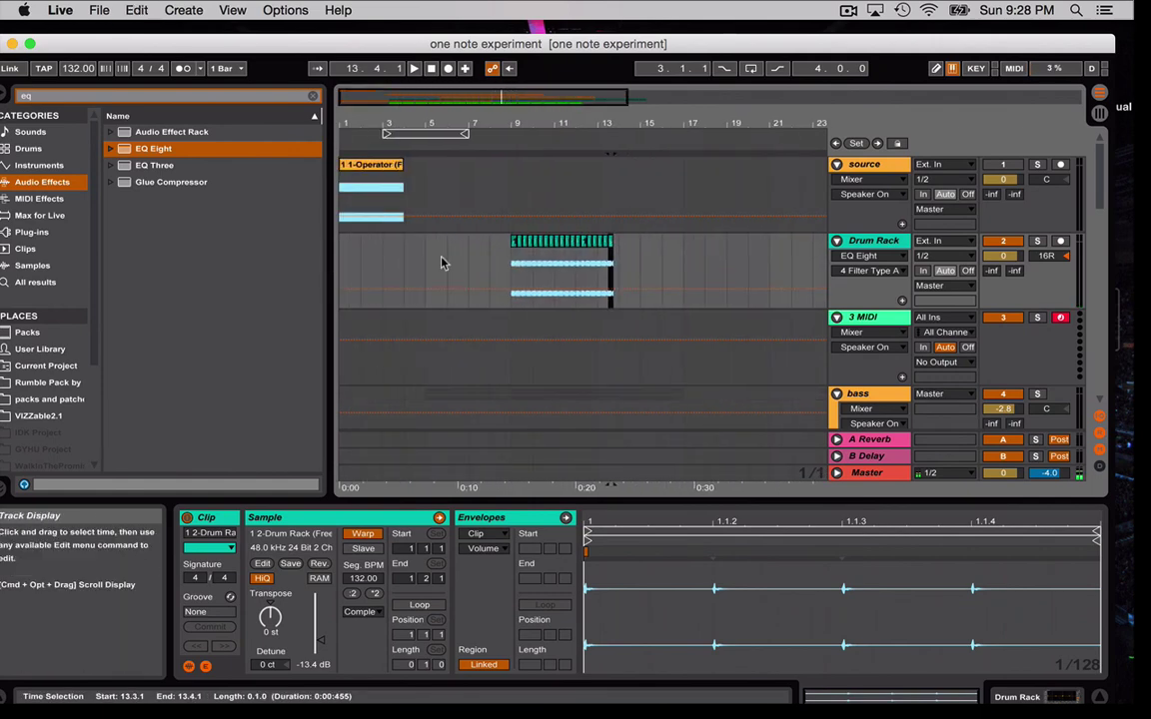
Play the arrangement from 1.1.1 and look over the tracks down to the bass group
{"action": "left_click", "coordinate": [431, 69]}
{"action": "key", "text": "space"}
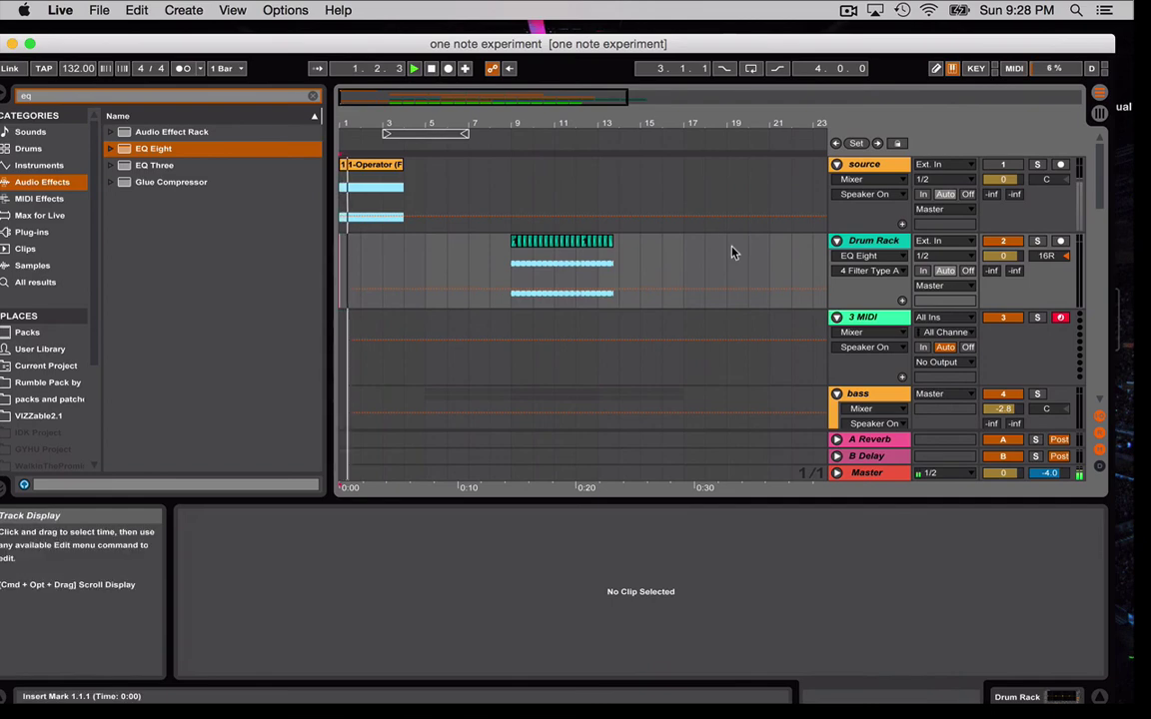
{"action": "scroll", "coordinate": [857, 286], "scroll_direction": "down", "scroll_amount": 4}
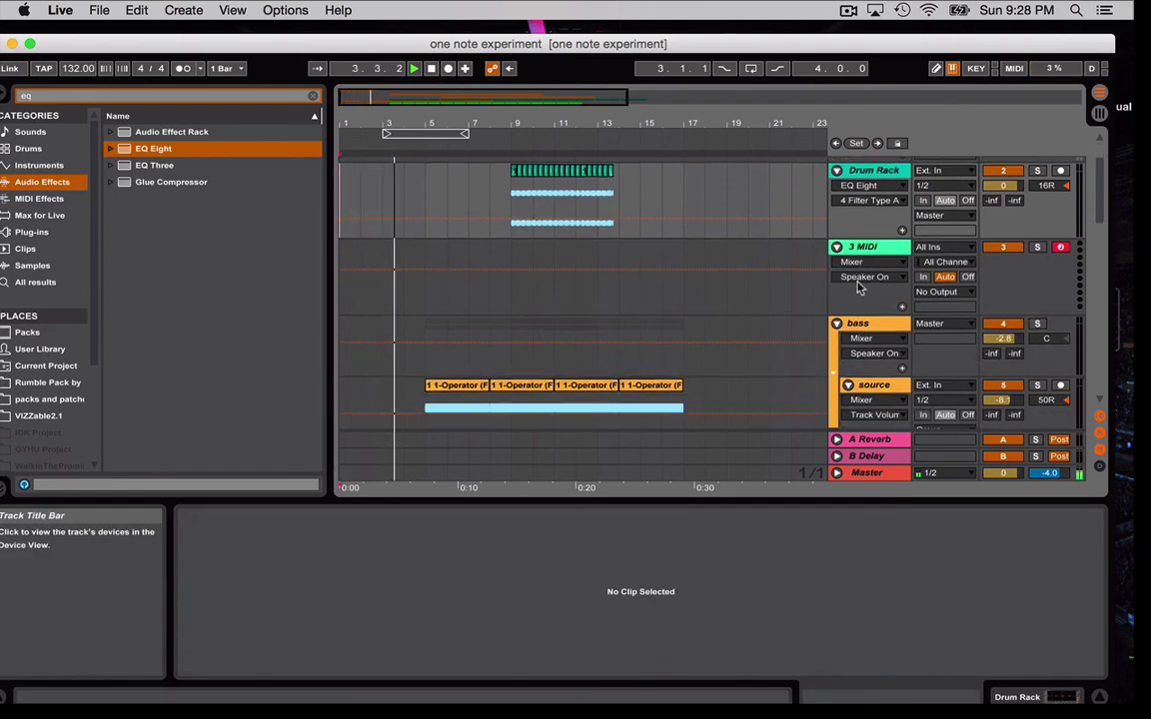
Look over the bass, dots and SC synths groups while the arrangement plays
{"action": "scroll", "coordinate": [857, 287], "scroll_direction": "down", "scroll_amount": 2}
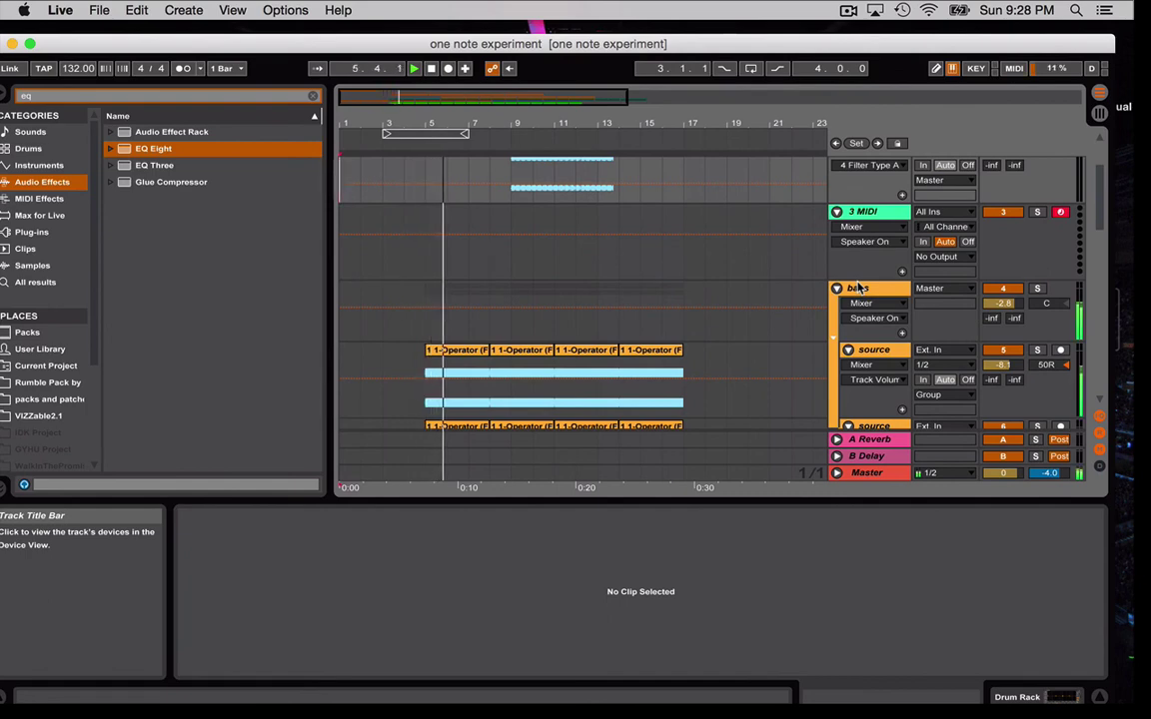
{"action": "scroll", "coordinate": [857, 287], "scroll_direction": "down", "scroll_amount": 2}
{"action": "scroll", "coordinate": [857, 287], "scroll_direction": "down", "scroll_amount": 5}
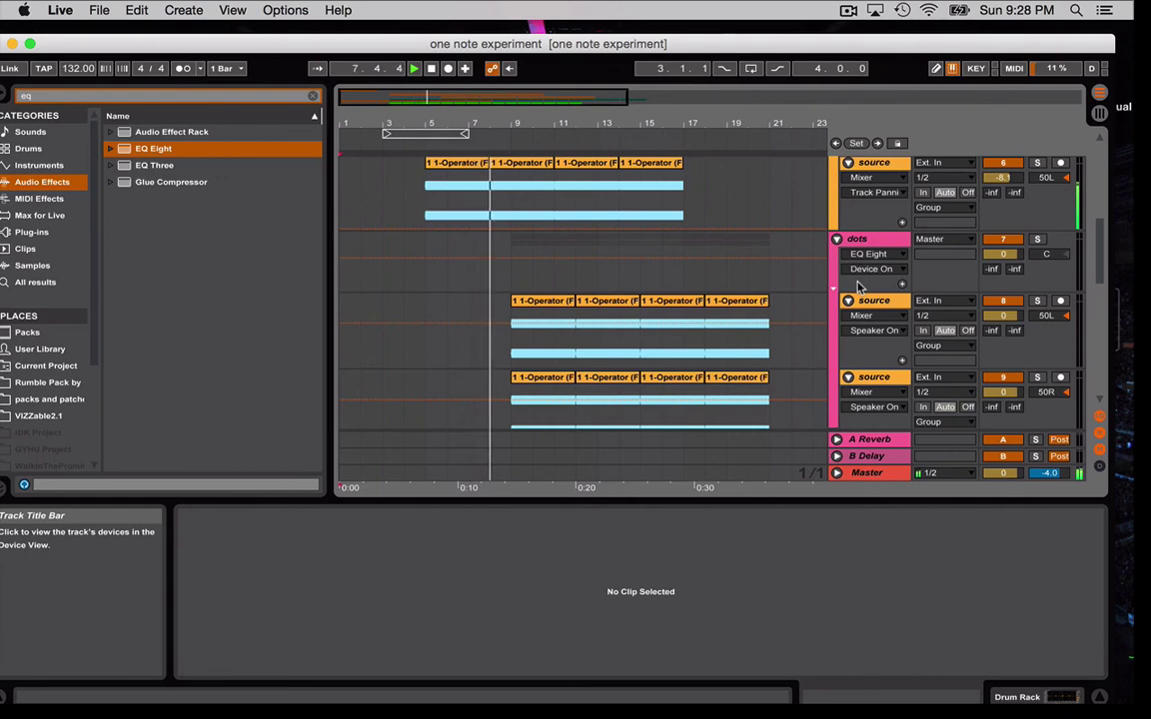
{"action": "scroll", "coordinate": [857, 287], "scroll_direction": "down", "scroll_amount": 2}
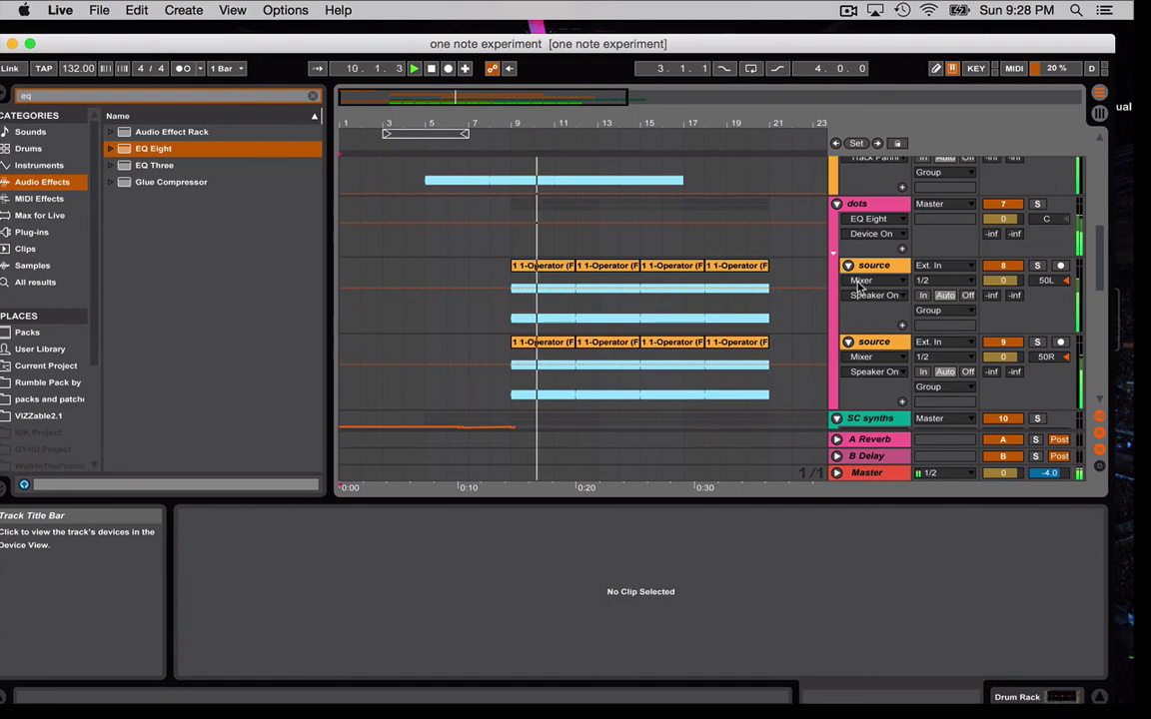
{"action": "scroll", "coordinate": [857, 286], "scroll_direction": "down", "scroll_amount": 5}
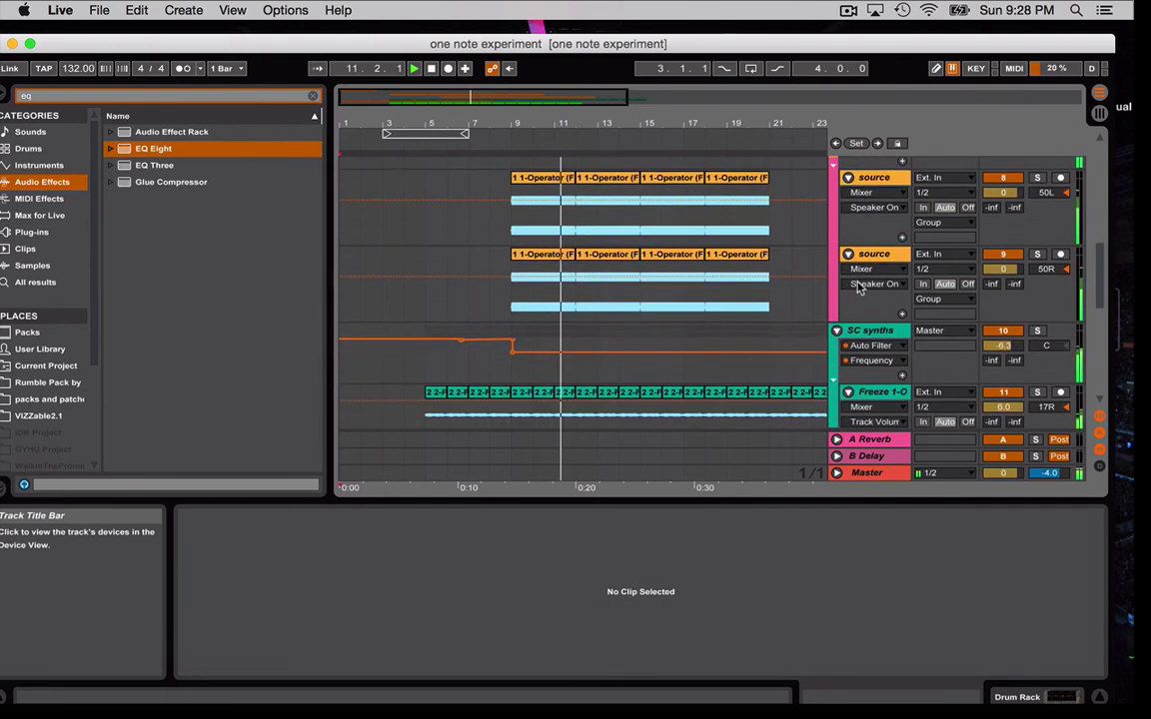
{"action": "scroll", "coordinate": [857, 287], "scroll_direction": "down", "scroll_amount": 5}
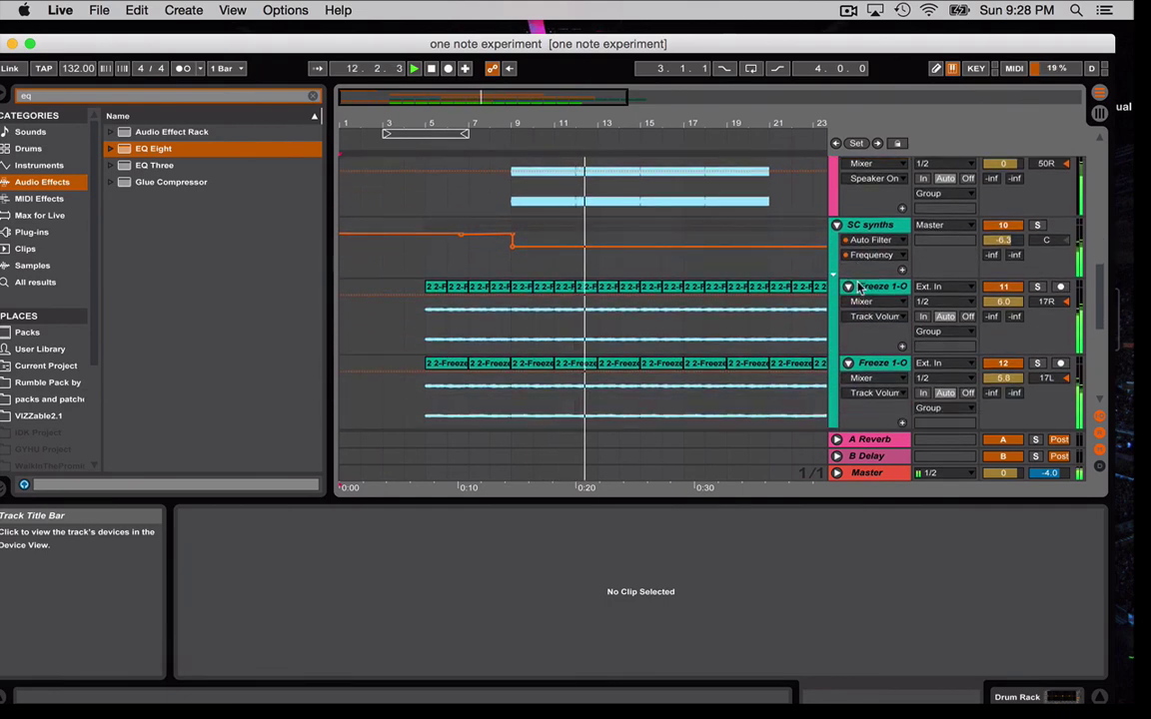
{"action": "scroll", "coordinate": [857, 286], "scroll_direction": "up", "scroll_amount": 10}
{"action": "scroll", "coordinate": [857, 287], "scroll_direction": "down", "scroll_amount": 4}
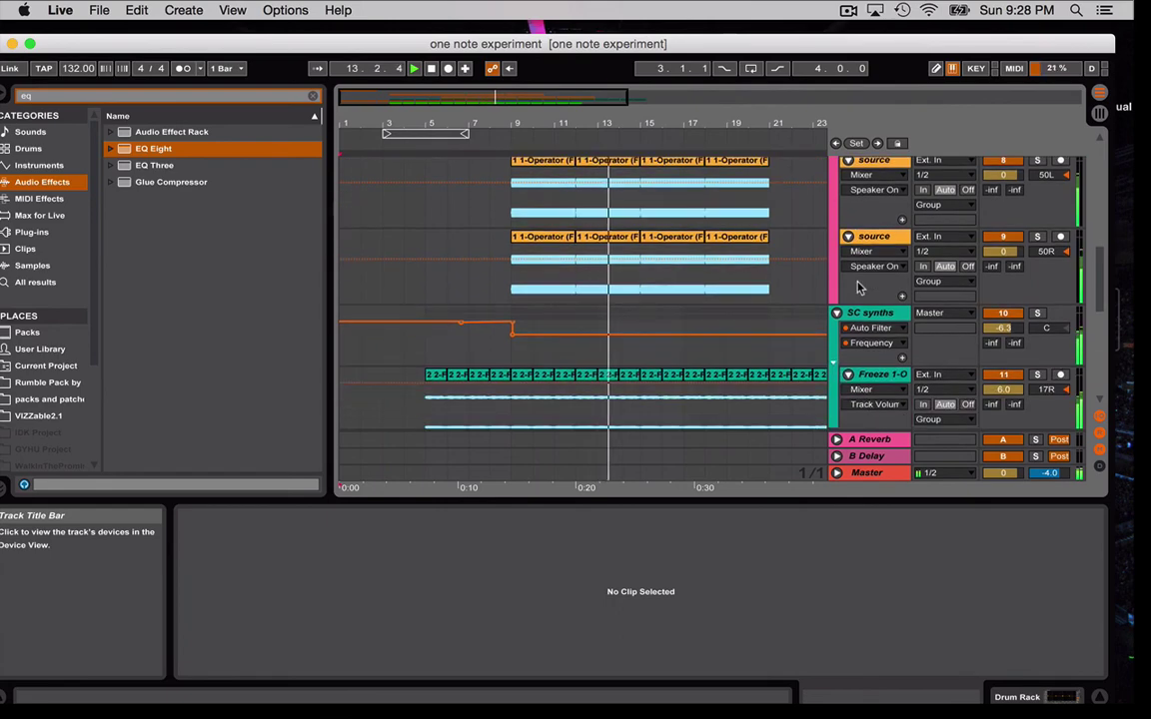
Look over the tracks down to 13 Audio and briefly play the arrangement from 9.1.1
{"action": "key", "text": "space"}
{"action": "scroll", "coordinate": [857, 287], "scroll_direction": "down", "scroll_amount": 9}
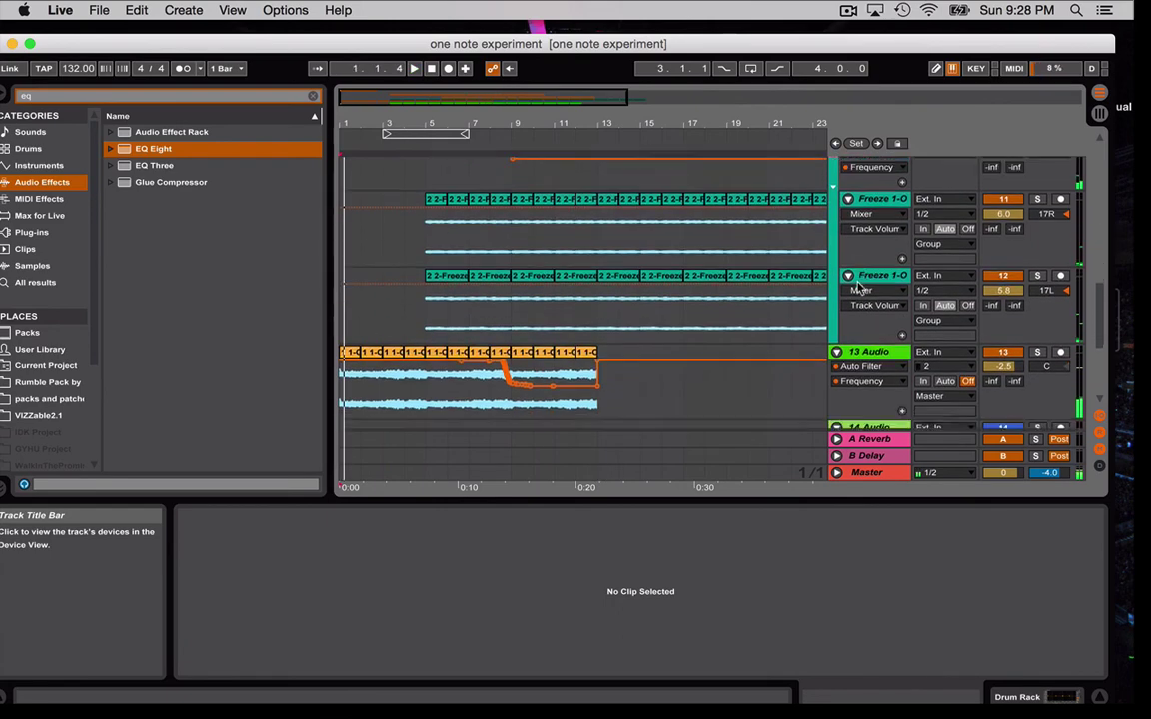
{"action": "scroll", "coordinate": [857, 287], "scroll_direction": "down", "scroll_amount": 3}
{"action": "scroll", "coordinate": [857, 286], "scroll_direction": "up", "scroll_amount": 10}
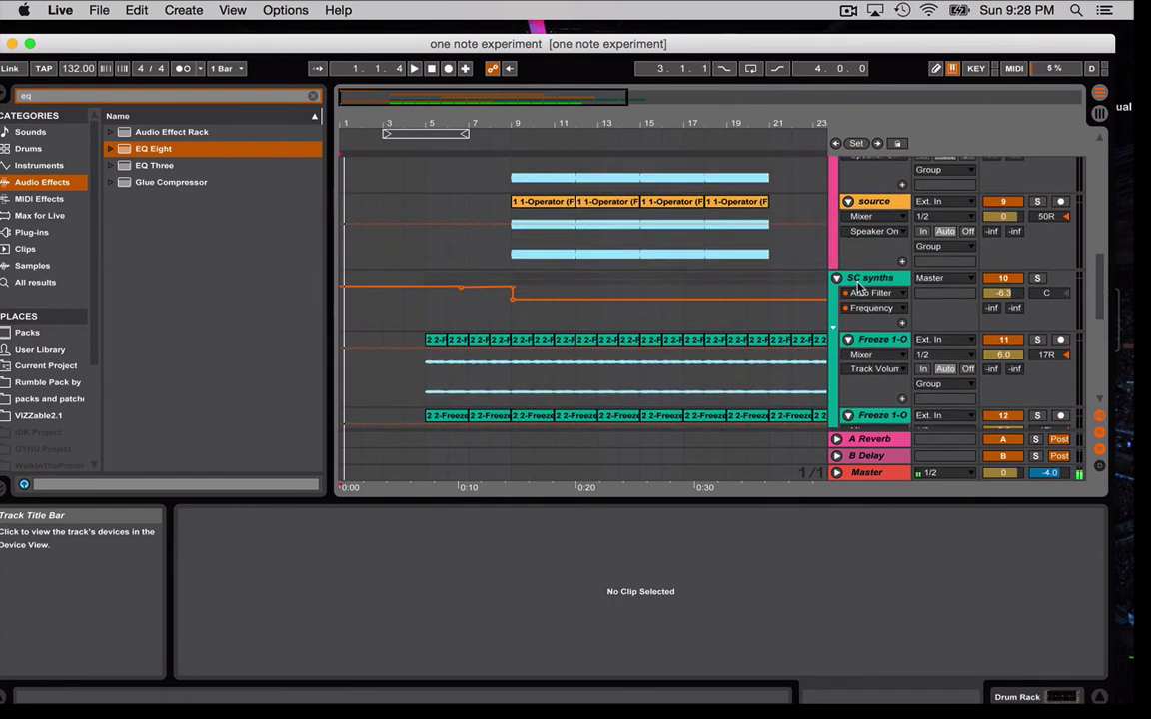
{"action": "scroll", "coordinate": [526, 258], "scroll_direction": "up", "scroll_amount": 2}
{"action": "left_click", "coordinate": [509, 282]}
{"action": "key", "text": "space"}
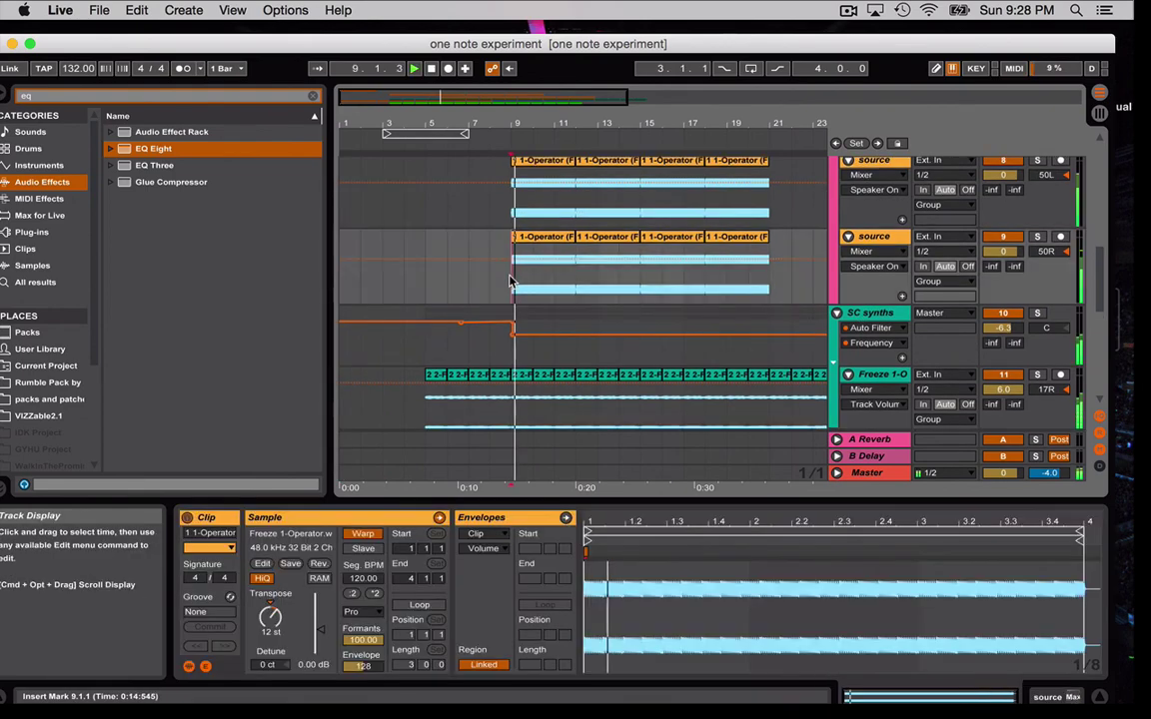
{"action": "scroll", "coordinate": [509, 282], "scroll_direction": "up", "scroll_amount": 10}
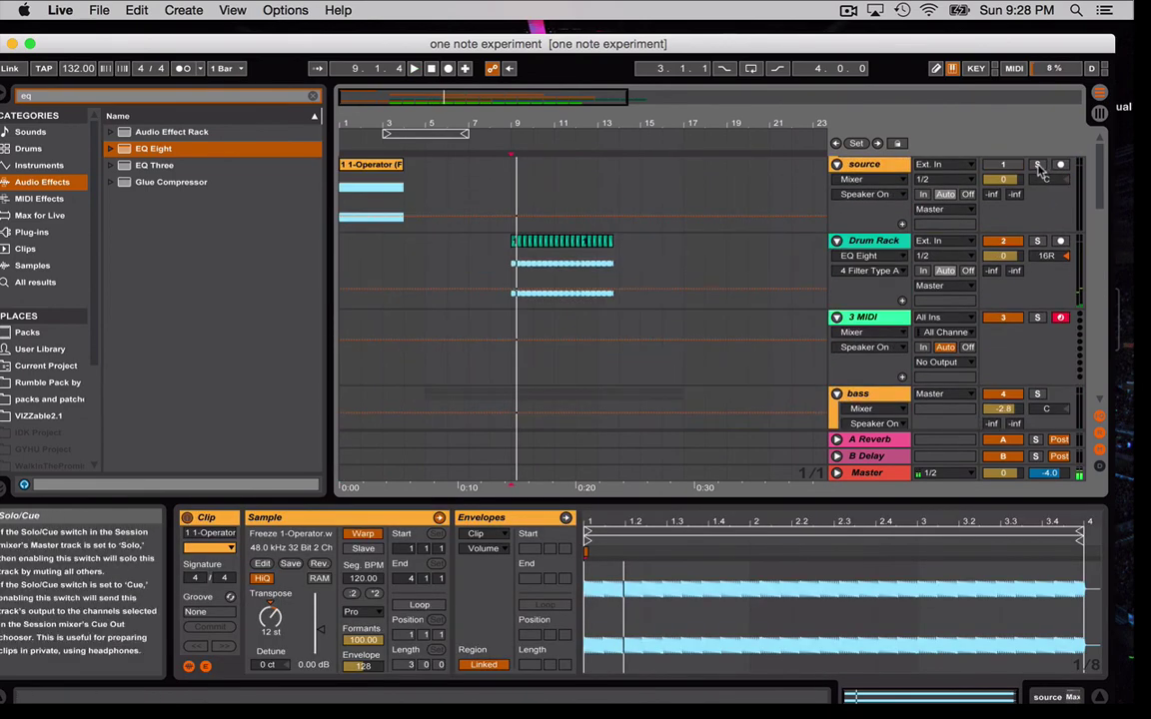
Solo the first source track and play its original one-note clip from 1.1.1
{"action": "left_click", "coordinate": [1039, 166]}
{"action": "scroll", "coordinate": [1041, 172], "scroll_direction": "down", "scroll_amount": 15}
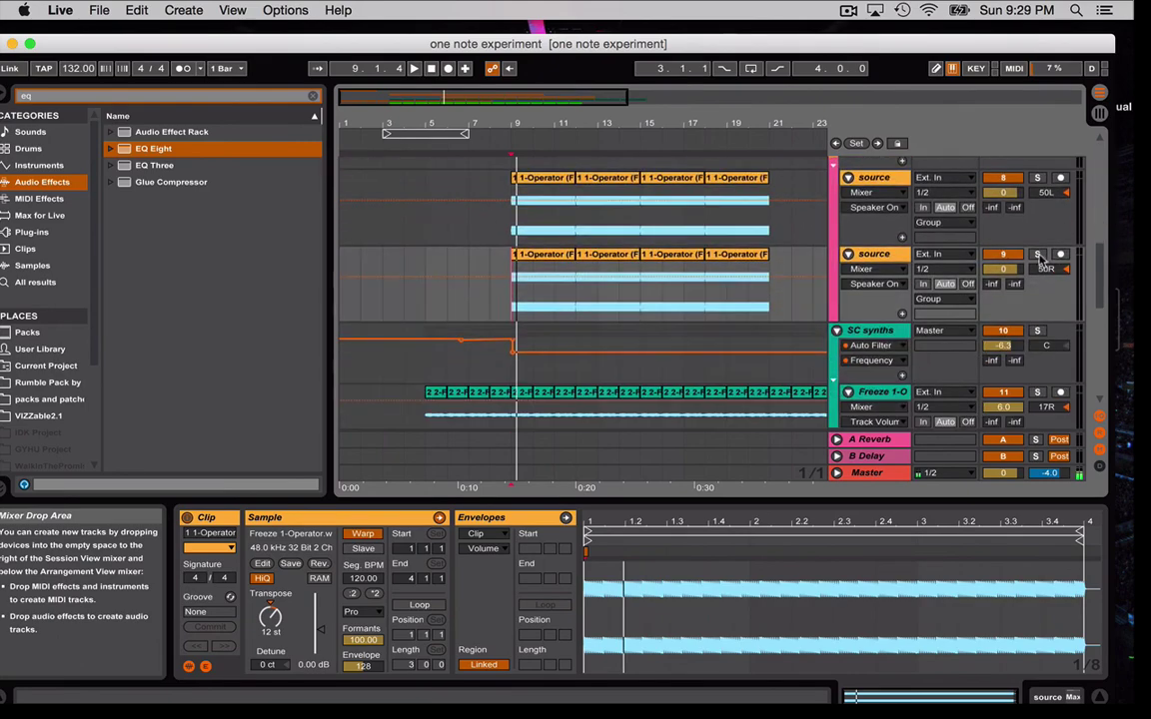
{"action": "scroll", "coordinate": [1048, 351], "scroll_direction": "down", "scroll_amount": 5}
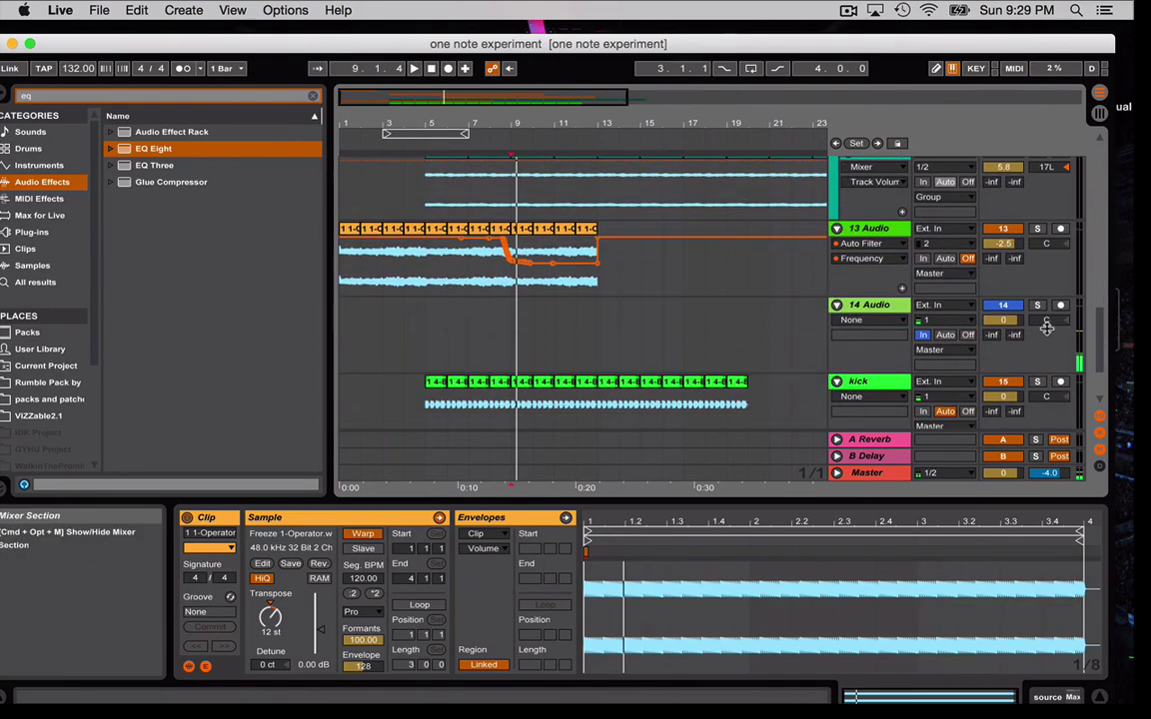
{"action": "scroll", "coordinate": [1012, 190], "scroll_direction": "up", "scroll_amount": 20}
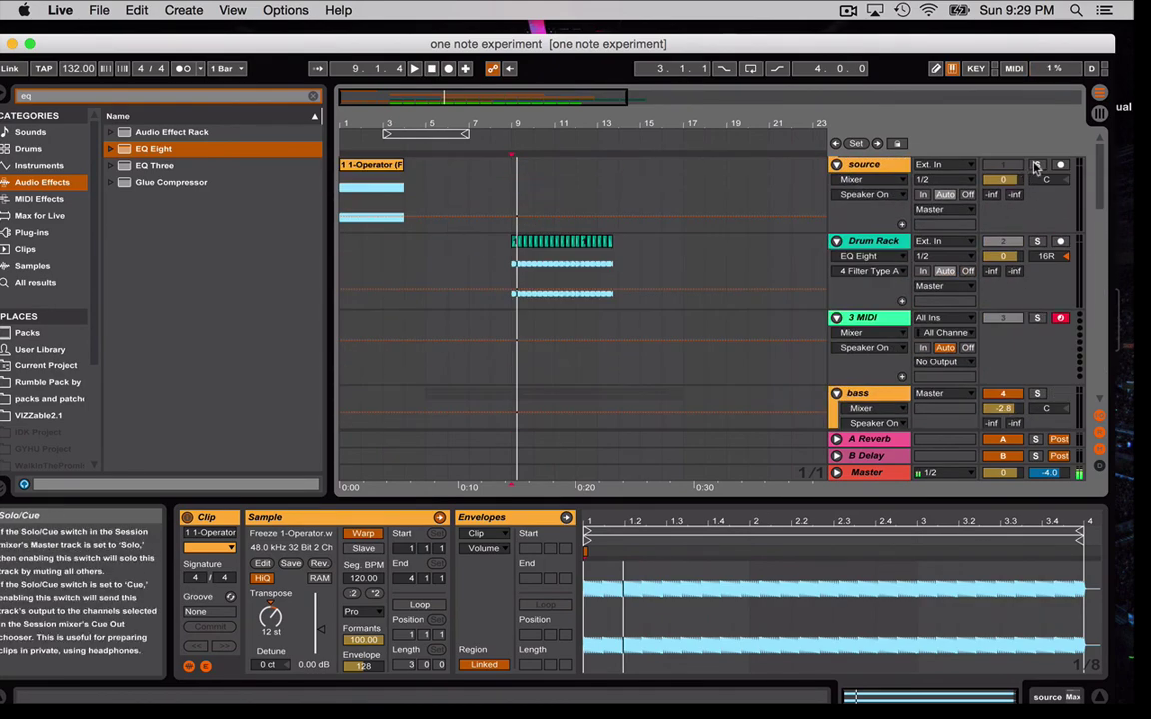
{"action": "scroll", "coordinate": [1013, 230], "scroll_direction": "down", "scroll_amount": 10}
{"action": "scroll", "coordinate": [1014, 261], "scroll_direction": "up", "scroll_amount": 10}
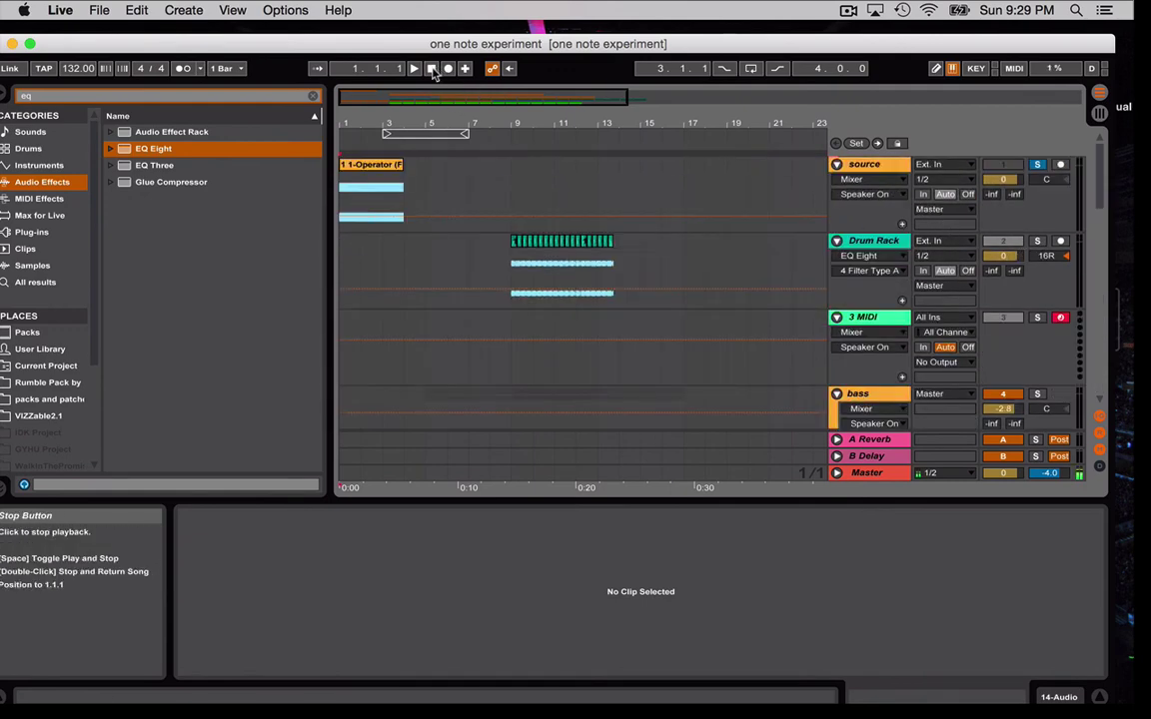
{"action": "key", "text": "space"}
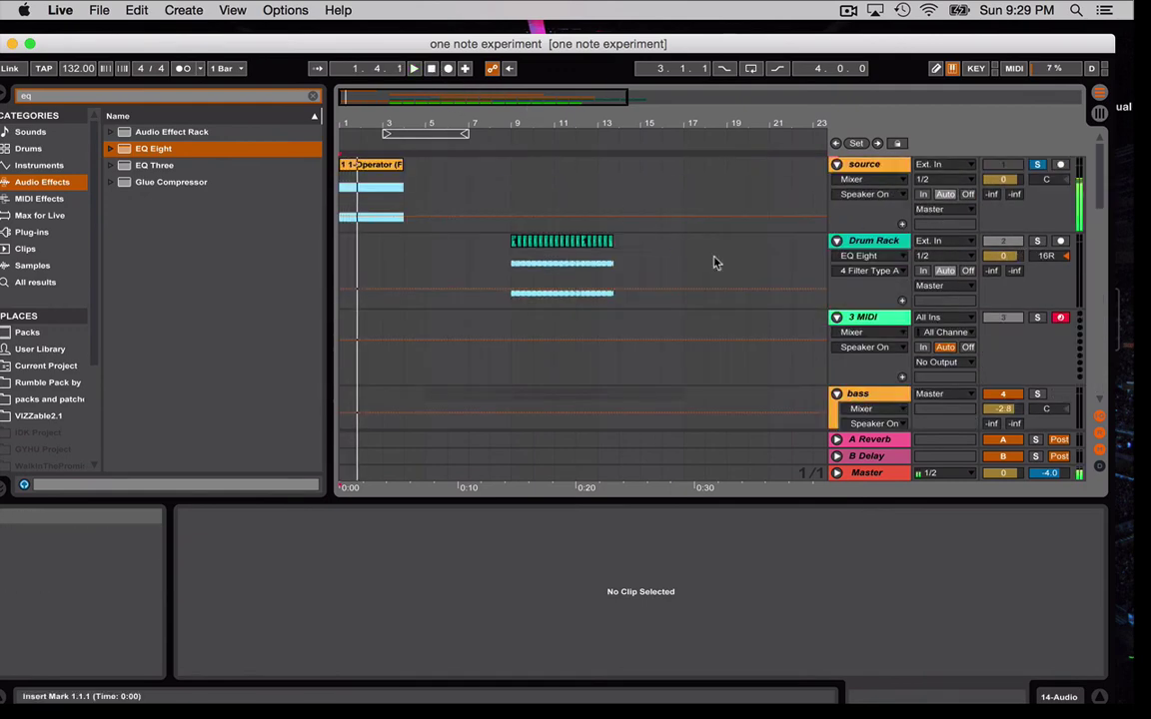
Look over the bass and dots source clips, and turn off solo on the first source track
{"action": "scroll", "coordinate": [731, 267], "scroll_direction": "down", "scroll_amount": 5}
{"action": "scroll", "coordinate": [730, 267], "scroll_direction": "up", "scroll_amount": 5}
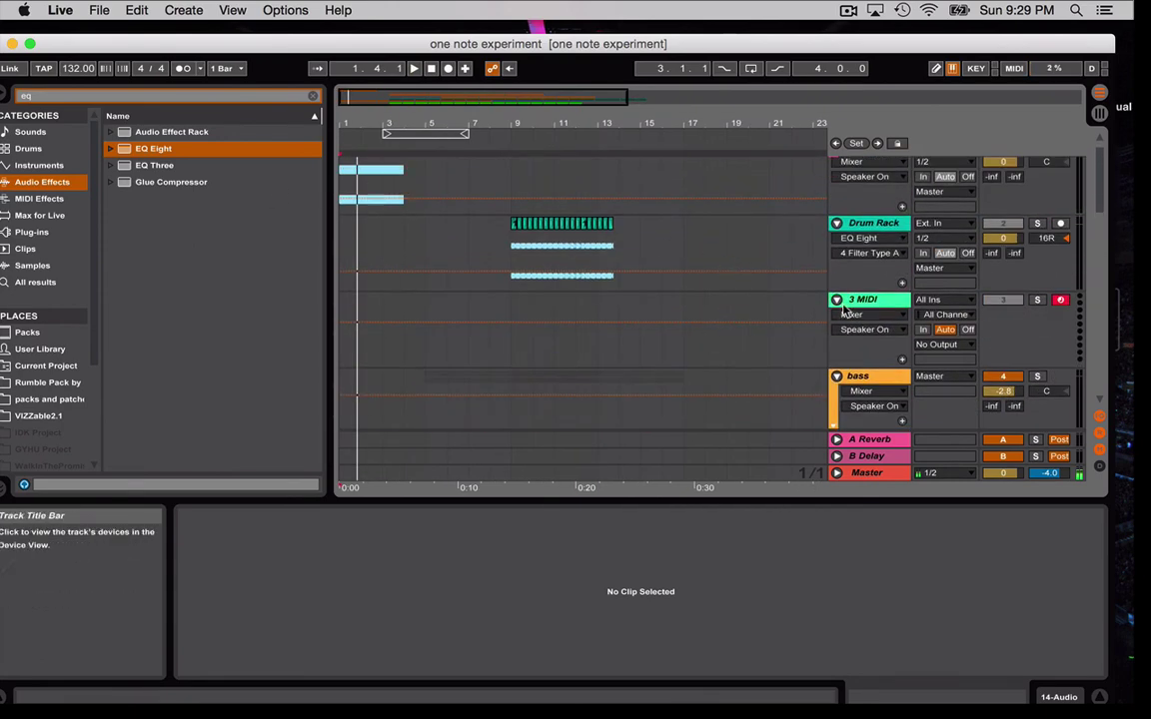
{"action": "scroll", "coordinate": [844, 310], "scroll_direction": "up", "scroll_amount": 1}
{"action": "scroll", "coordinate": [750, 396], "scroll_direction": "down", "scroll_amount": 10}
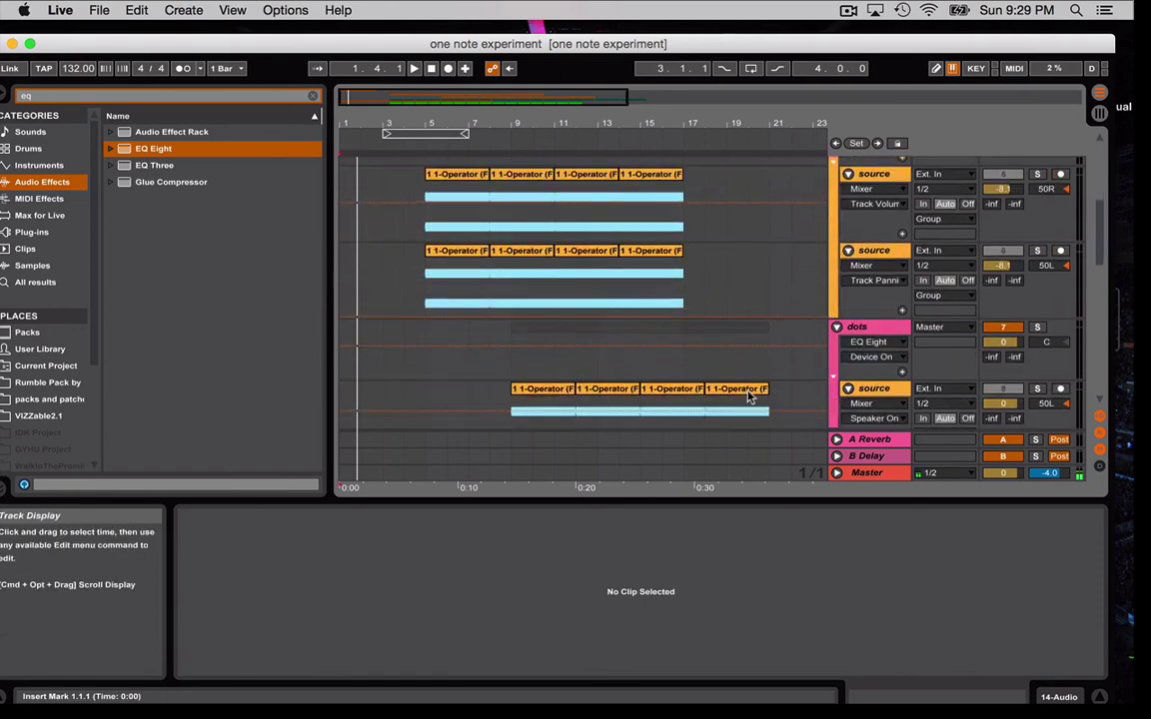
{"action": "scroll", "coordinate": [750, 397], "scroll_direction": "up", "scroll_amount": 10}
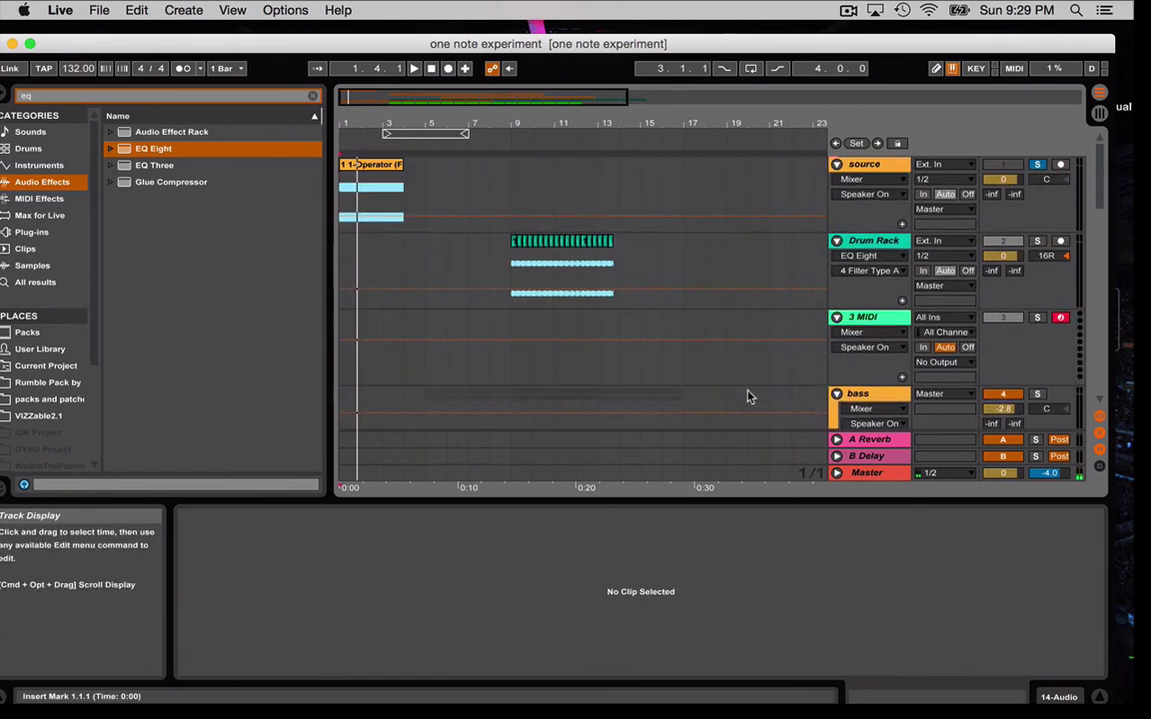
{"action": "left_click", "coordinate": [1038, 164]}
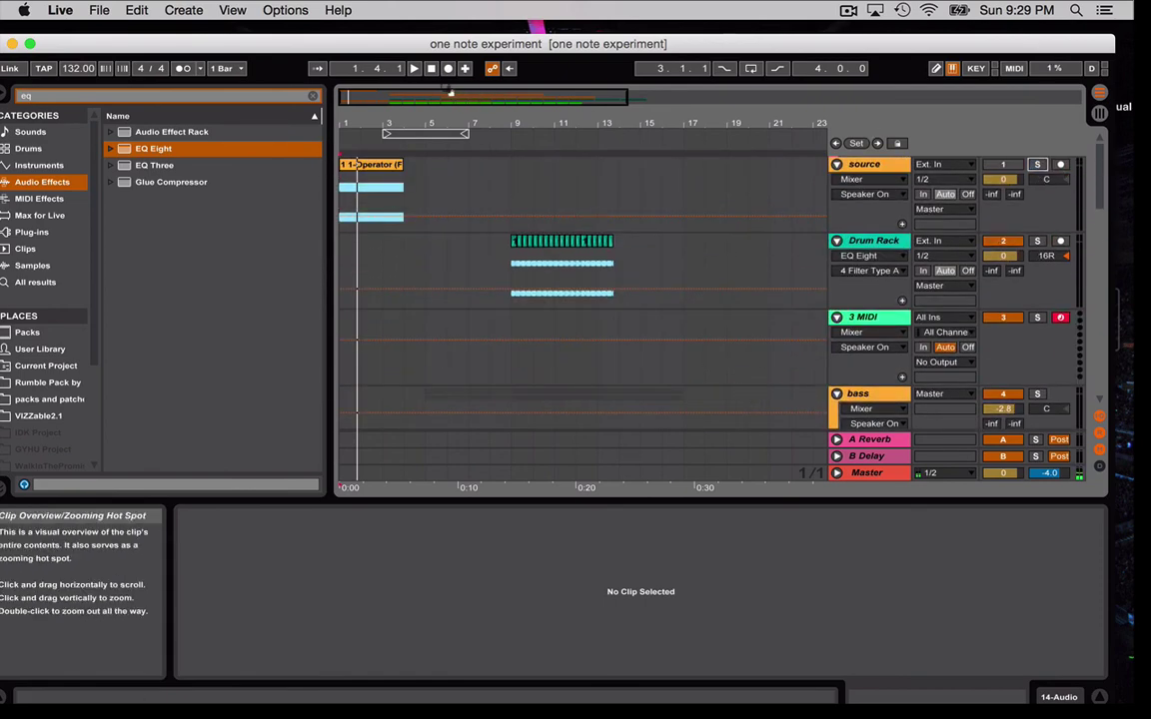
Play the full arrangement from 1.1.1 and lower the SC synths group's volume to -6.9 dB
{"action": "left_click", "coordinate": [414, 68]}
{"action": "scroll", "coordinate": [667, 200], "scroll_direction": "down", "scroll_amount": 5}
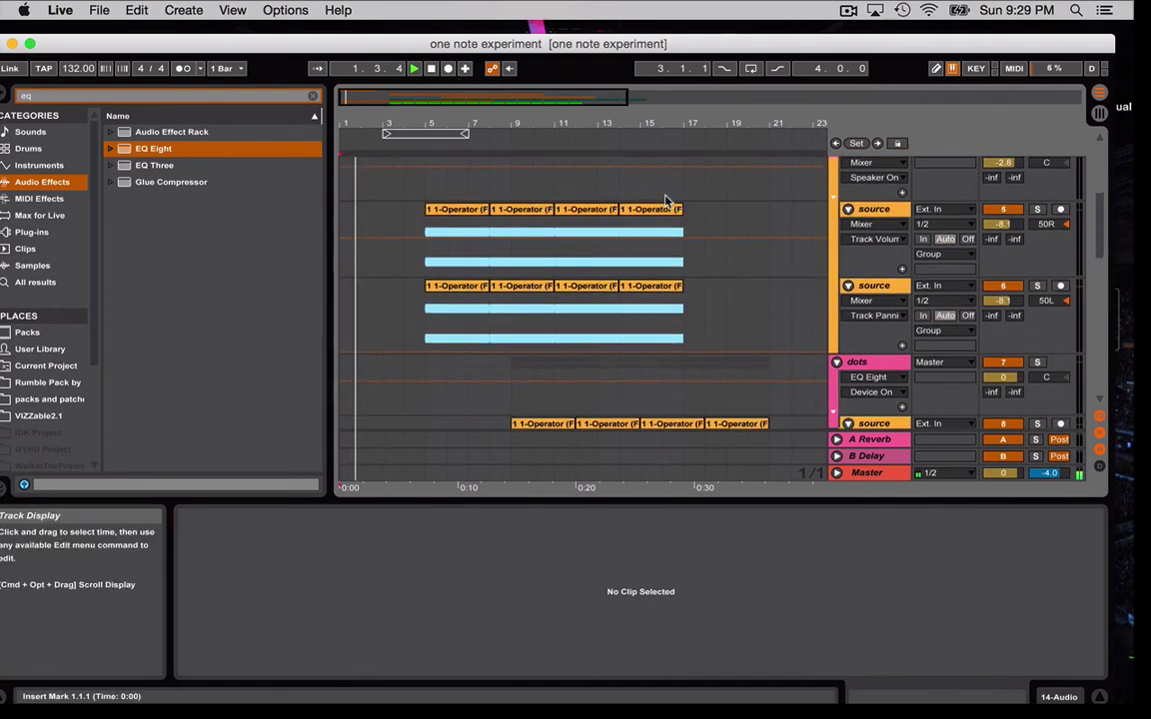
{"action": "scroll", "coordinate": [667, 200], "scroll_direction": "down", "scroll_amount": 3}
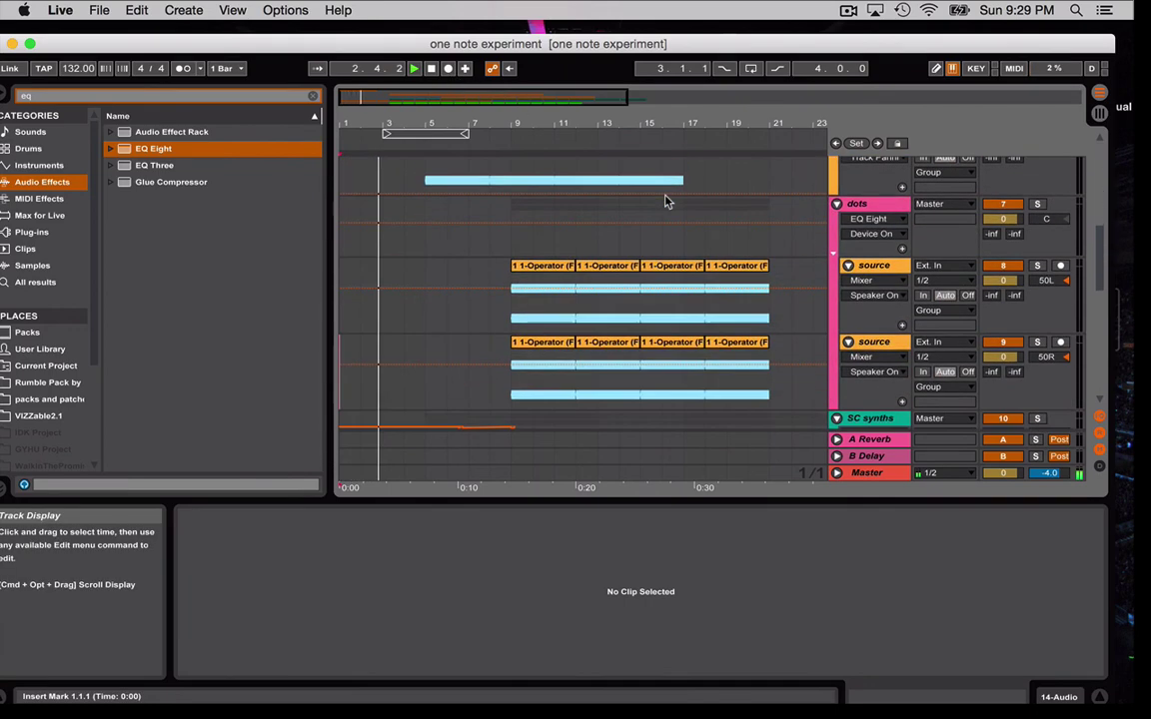
{"action": "scroll", "coordinate": [667, 200], "scroll_direction": "down", "scroll_amount": 2}
{"action": "scroll", "coordinate": [667, 200], "scroll_direction": "down", "scroll_amount": 1}
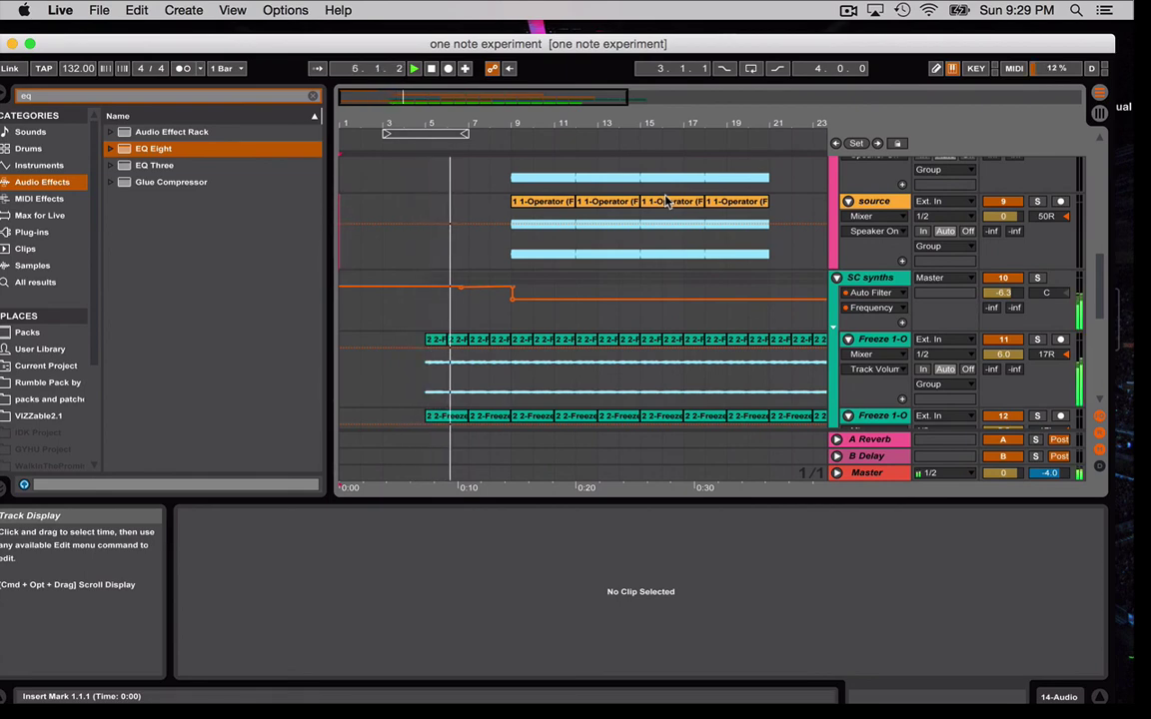
{"action": "left_click", "coordinate": [1002, 292]}
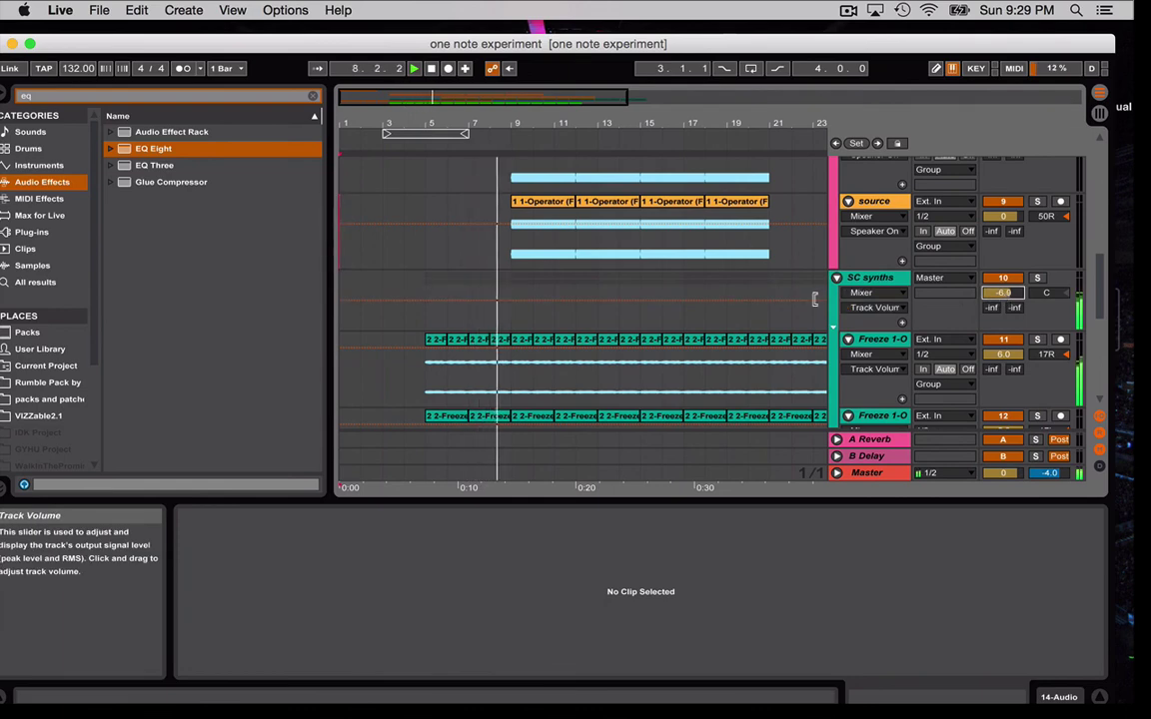
Select the dots group and look over the bass group's source tracks during playback
{"action": "scroll", "coordinate": [809, 300], "scroll_direction": "up", "scroll_amount": 5}
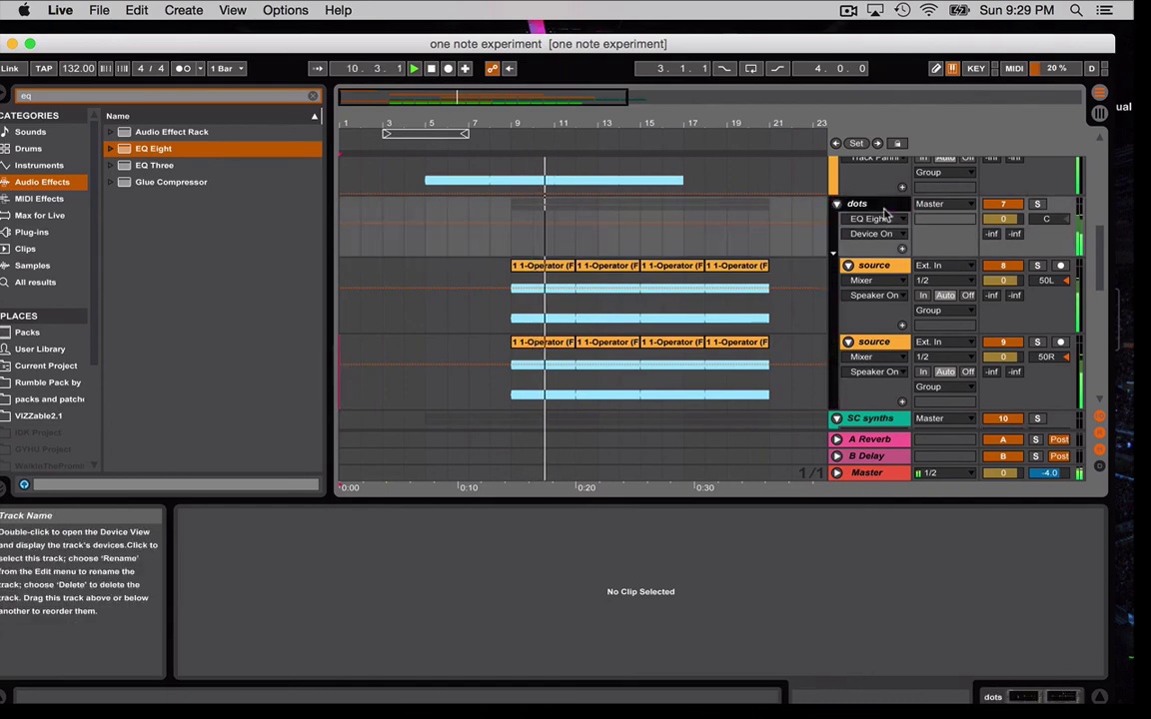
{"action": "scroll", "coordinate": [790, 318], "scroll_direction": "up", "scroll_amount": 2}
{"action": "scroll", "coordinate": [789, 317], "scroll_direction": "up", "scroll_amount": 3}
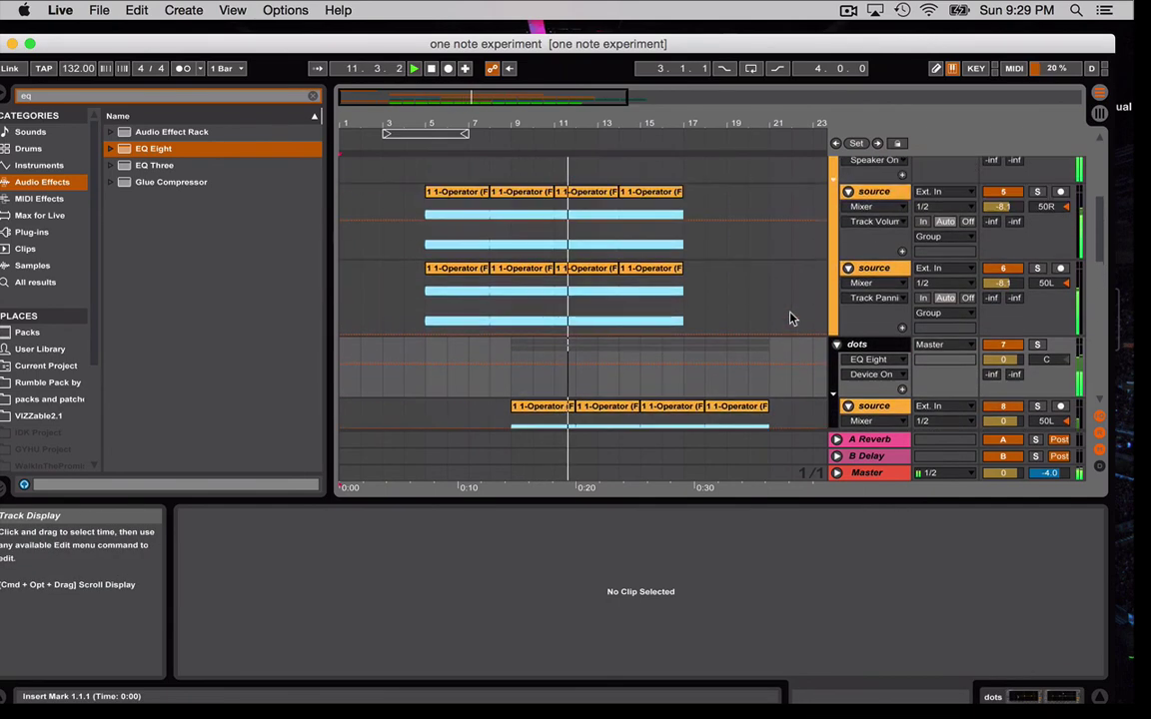